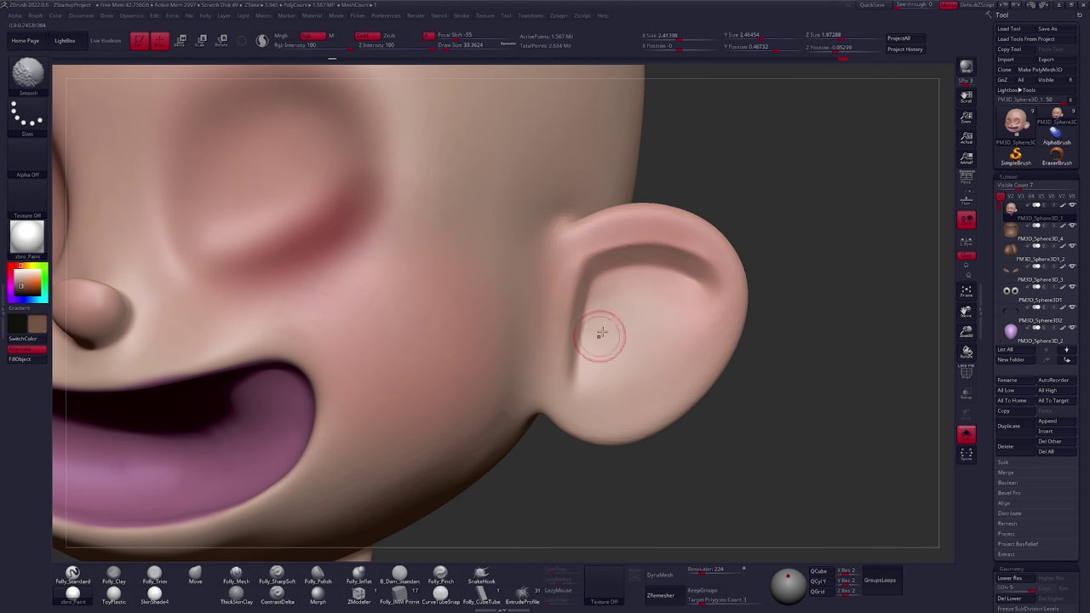
Build up and smooth the top of the ear where it joins the head, working at lower subdivision levels
right_click_drag(569, 255, 588, 298, "ctrl")
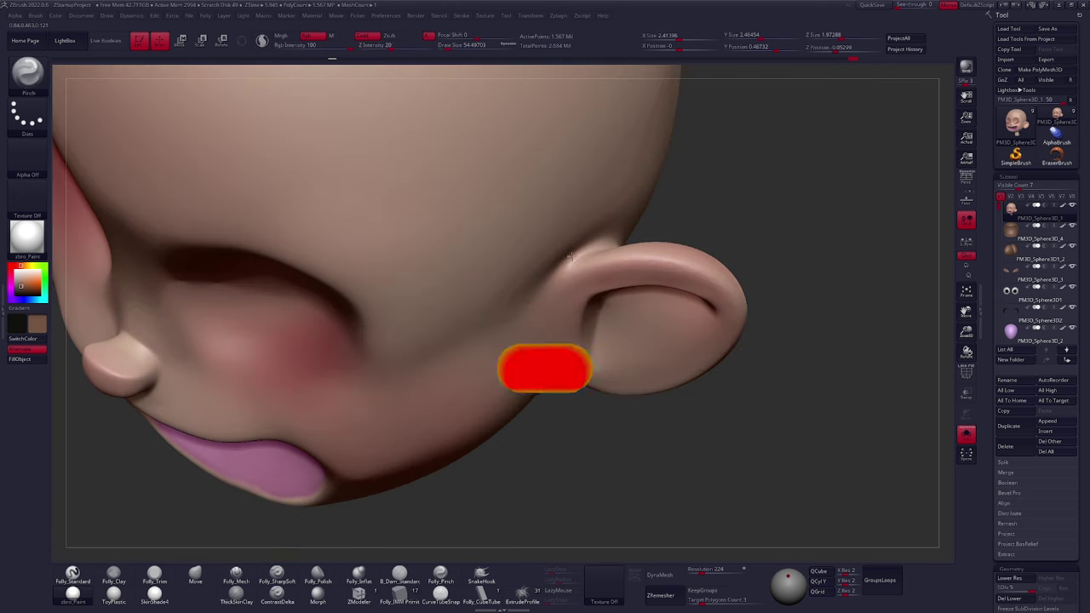
mouse_move(583, 250)
right_mouse_down()
mouse_move(583, 178)
mouse_move(426, 247)
mouse_move(460, 264)
mouse_move(464, 253)
right_mouse_up()
key("1")
key("2")
left_click_drag(605, 247, 628, 269)
mouse_move(511, 255)
right_mouse_down()
mouse_move(477, 277)
mouse_move(503, 269)
right_mouse_up()
key("shift+d")
key("shift+d")
key("shift+d")
left_click_drag(615, 249, 629, 260, "shift")
right_click_drag(511, 273, 477, 255)
right_click_drag(477, 256, 477, 222, "ctrl")
key("shift+d")
Select the hair cap and nudge its front edge upward using the Move brush with a larger draw size
mouse_move(704, 310)
right_mouse_down()
mouse_move(585, 360)
mouse_move(627, 345)
mouse_move(540, 219)
right_mouse_up()
key("b")
key("m")
key("v")
left_click(562, 223, "alt")
key("shift+f")
key("space")
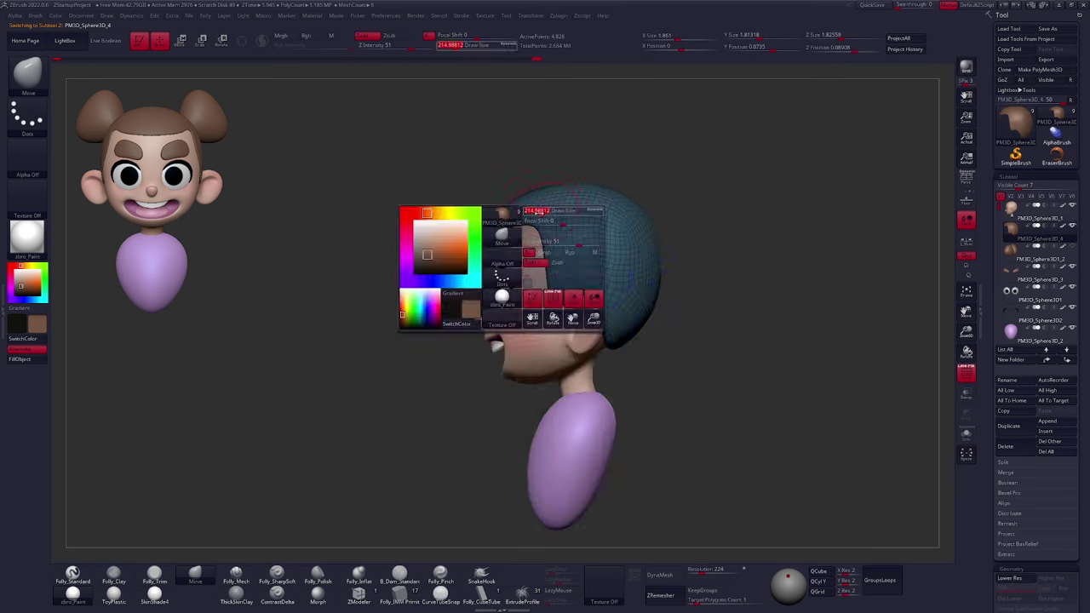
left_click_drag(543, 213, 545, 213)
right_click_drag(545, 256, 630, 255)
left_click_drag(515, 242, 513, 235)
Adjust the crown and the lower back edge of the hair cap with the Move brush
mouse_move(511, 255)
right_mouse_down("alt")
mouse_move(580, 255)
mouse_move(579, 234)
mouse_move(529, 281)
right_mouse_up("alt")
left_click_drag(618, 219, 613, 209)
right_click_drag(758, 353, 657, 319)
left_click_drag(661, 321, 652, 312)
Select the head and pull the area where the jaw meets the neck slightly upward with the Move brush
left_click(596, 345, "alt")
left_click_drag(593, 365, 588, 357)
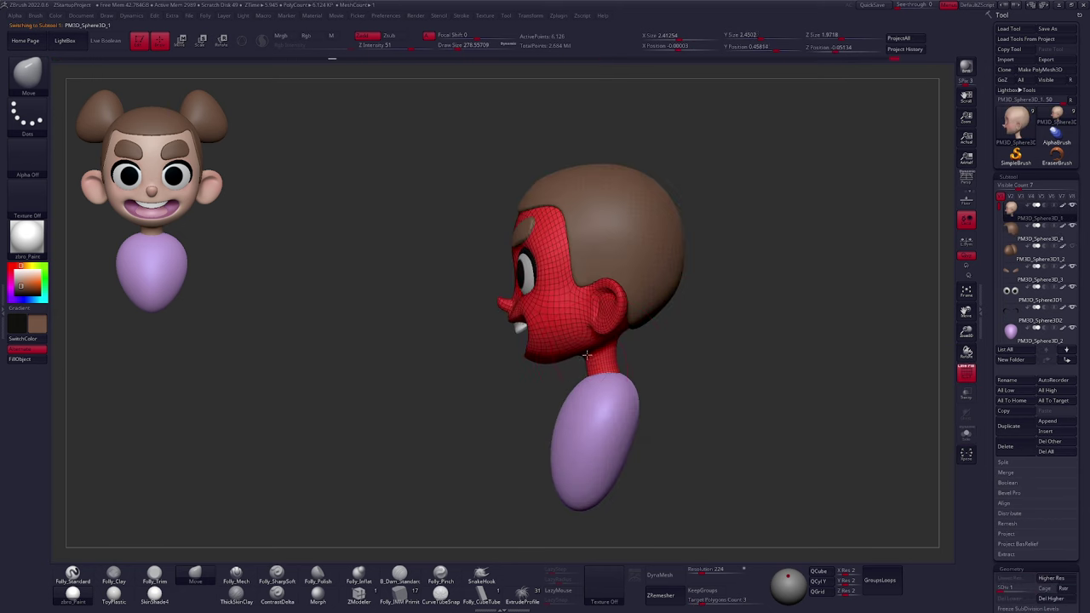
right_click_drag(645, 364, 703, 358)
Reselect the hair, turn off the polyframe display and refine the hair silhouette from several angles with the Move brush
left_click(626, 221, "alt")
right_click_drag(626, 230, 637, 264)
key("shift+f")
left_click(639, 257, "alt")
left_click(630, 242, "alt")
left_click_drag(633, 245, 629, 242)
mouse_move(635, 247)
right_mouse_down()
mouse_move(652, 192)
mouse_move(628, 235)
right_mouse_up()
left_click_drag(622, 215, 619, 211)
mouse_move(620, 212)
right_mouse_down()
mouse_move(615, 174)
mouse_move(584, 242)
mouse_move(545, 273)
right_mouse_up()
key("bracketright")
left_click_drag(620, 311, 626, 307)
right_click_drag(664, 281, 757, 247)
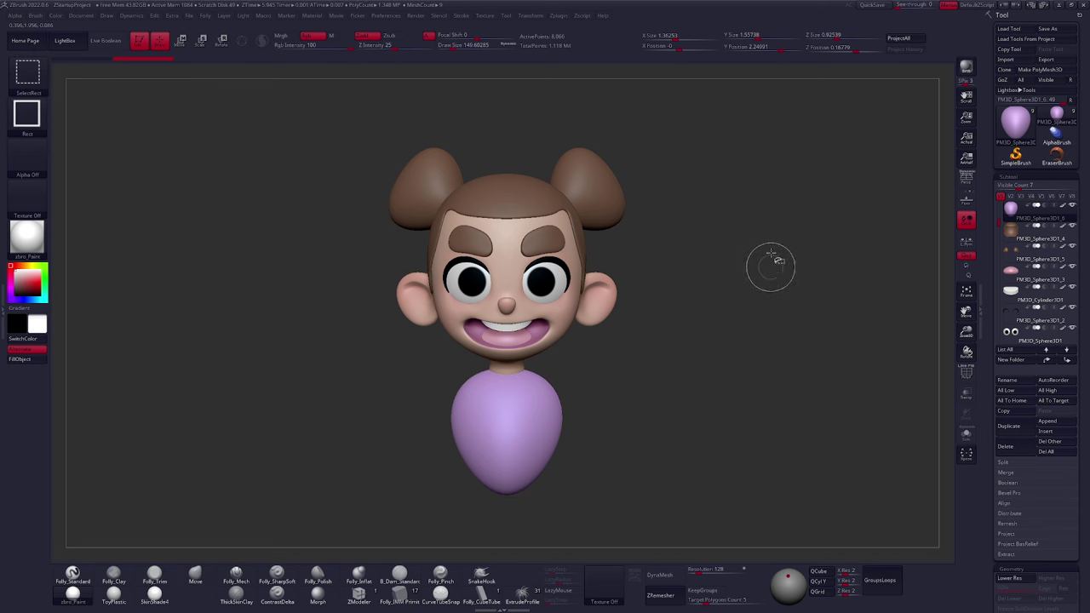
Shrink the finished character, leave a snapshot in the canvas's upper-left corner as a reference, and recentre the live model
key("ctrl+shift+space")
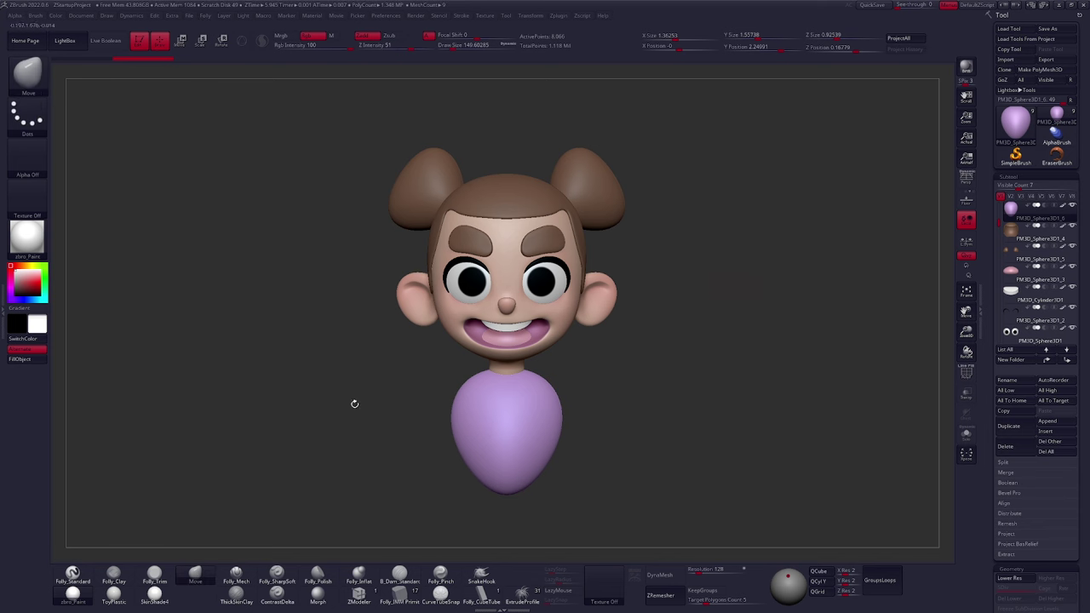
key("5")
key("4")
key("3")
key("4")
mouse_move(623, 429)
left_mouse_down()
mouse_move(611, 438)
mouse_move(625, 431)
left_mouse_up()
left_click_drag(724, 435, 494, 380, "alt")
mouse_move(599, 378)
left_mouse_down("alt")
mouse_move(418, 312)
mouse_move(428, 333)
mouse_move(652, 372)
left_mouse_up("alt")
key("shift")
key("shift+s")
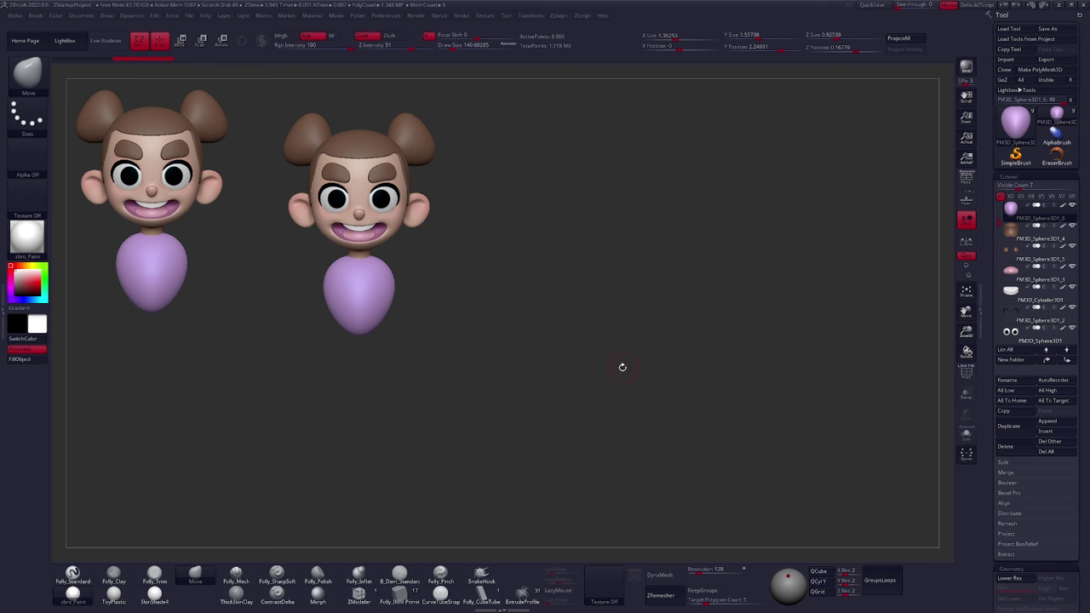
left_click(229, 16)
left_click_drag(457, 221, 649, 268, "alt")
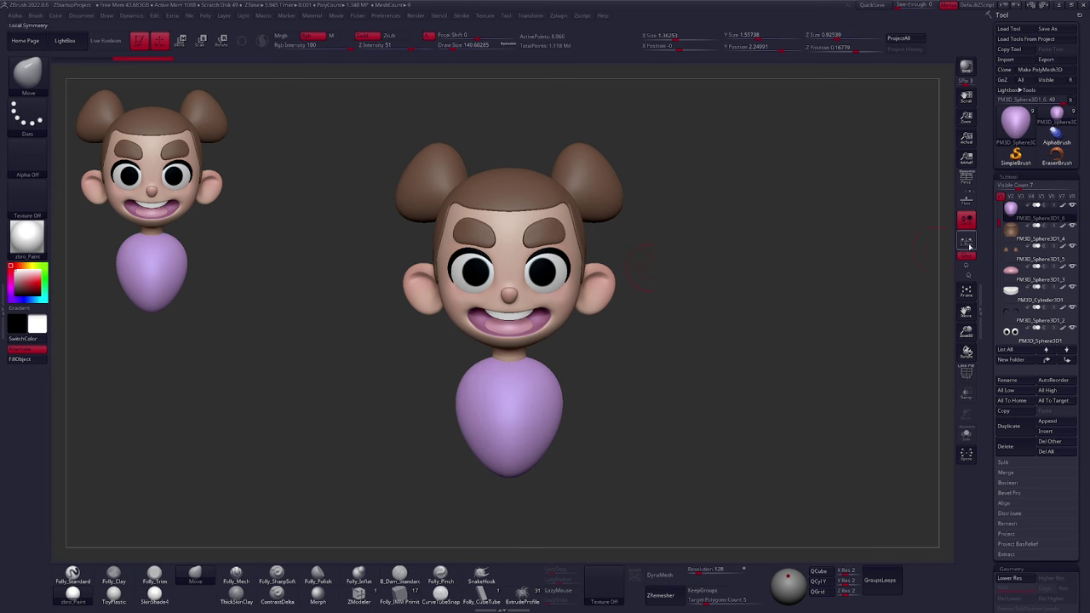
Start a new Sphere3D primitive and convert it to a PolyMesh3D for sculpting
left_click_drag(999, 219, 1001, 202)
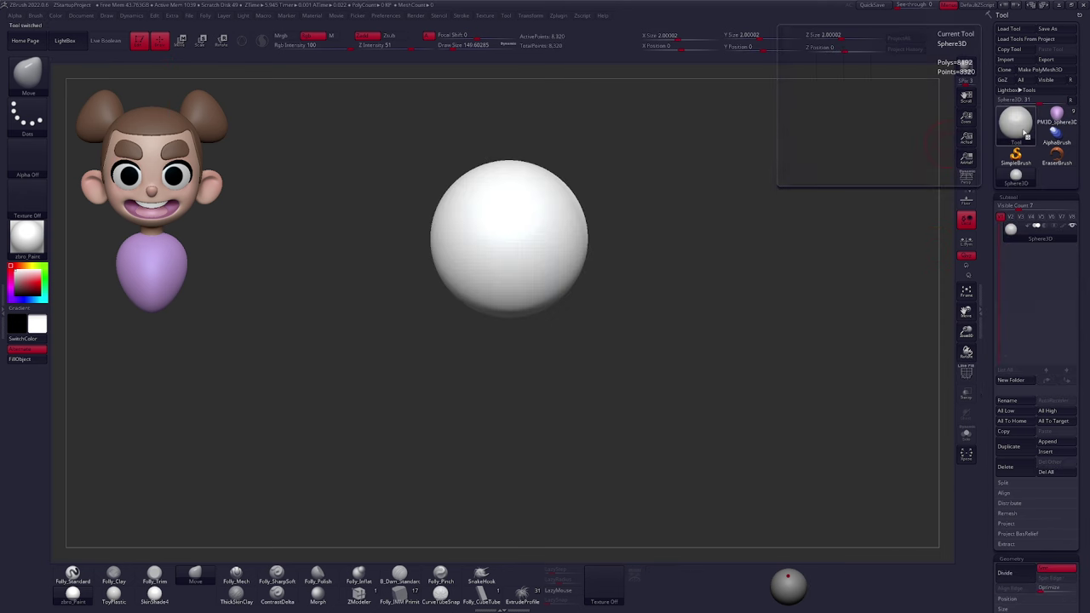
left_click(1019, 127)
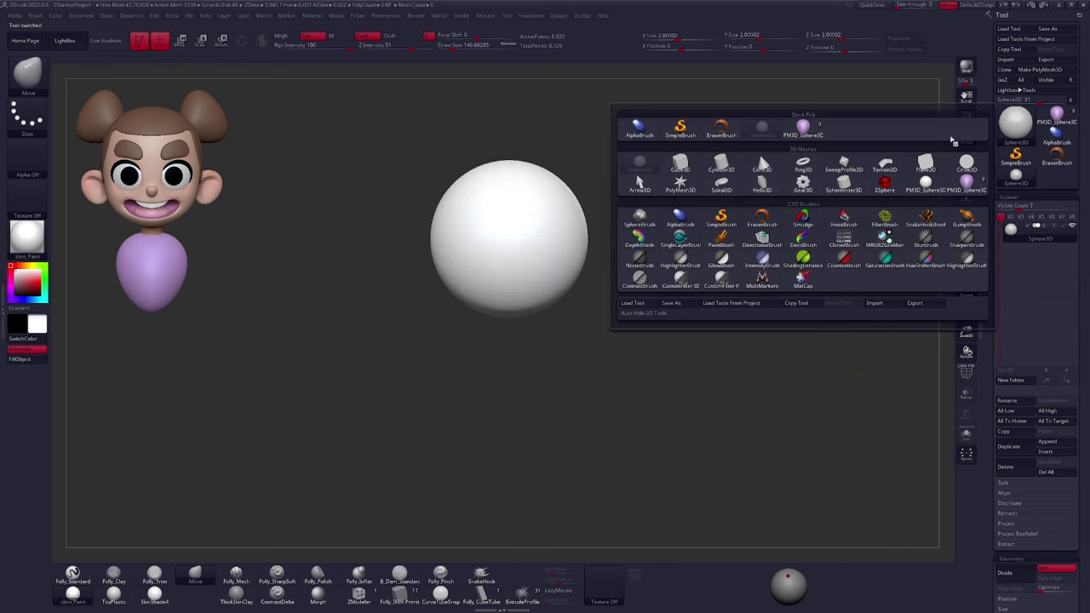
left_click(1044, 69)
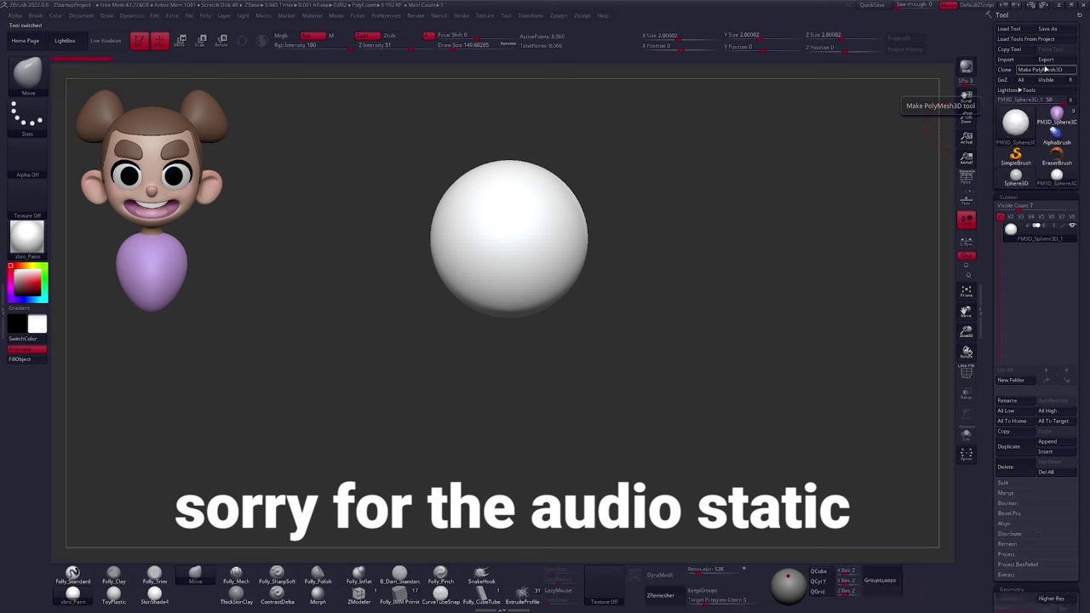
left_click(1071, 101)
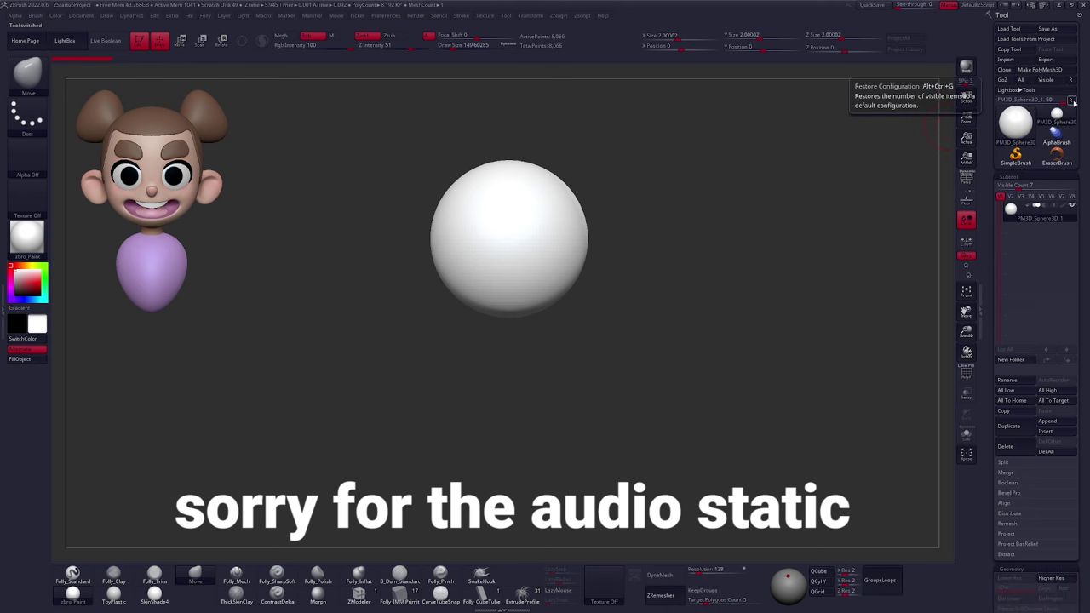
left_click_drag(655, 263, 663, 336, "alt")
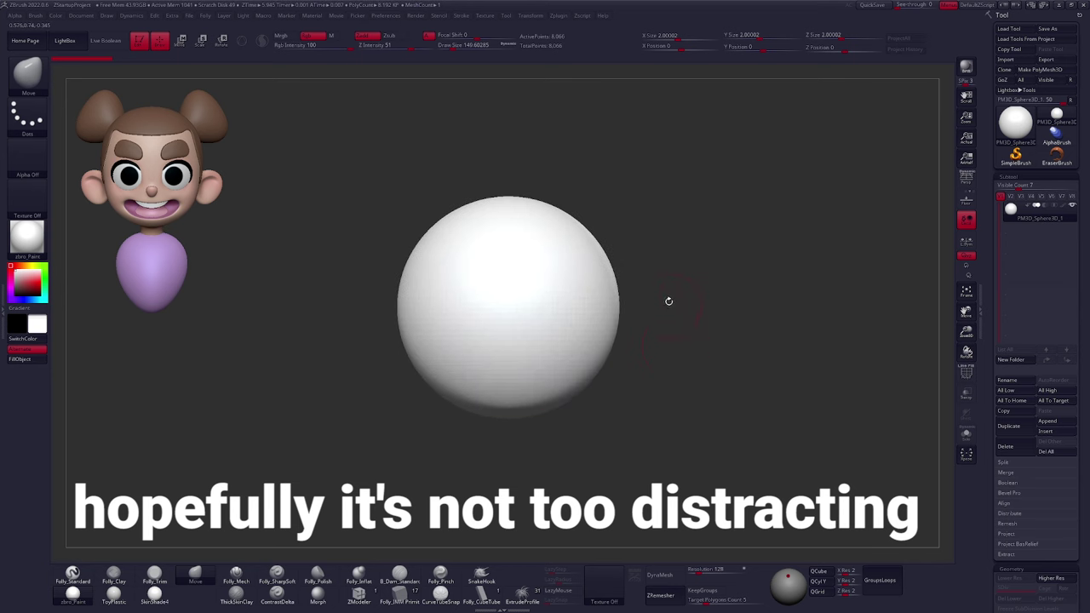
key("2")
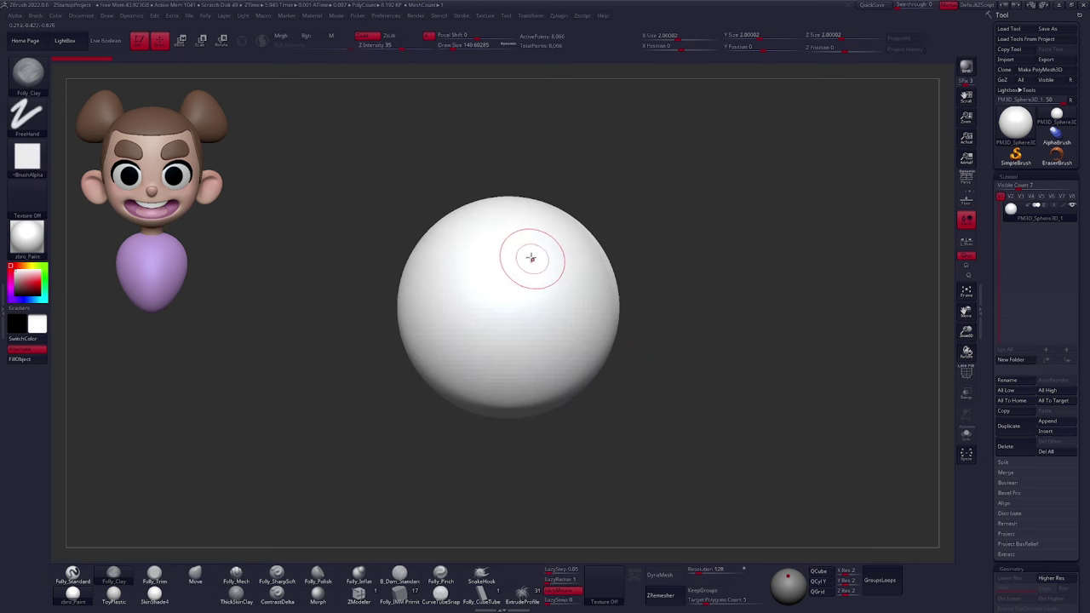
mouse_move(534, 273)
left_mouse_down()
mouse_move(570, 375)
mouse_move(511, 375)
mouse_move(603, 394)
left_mouse_up()
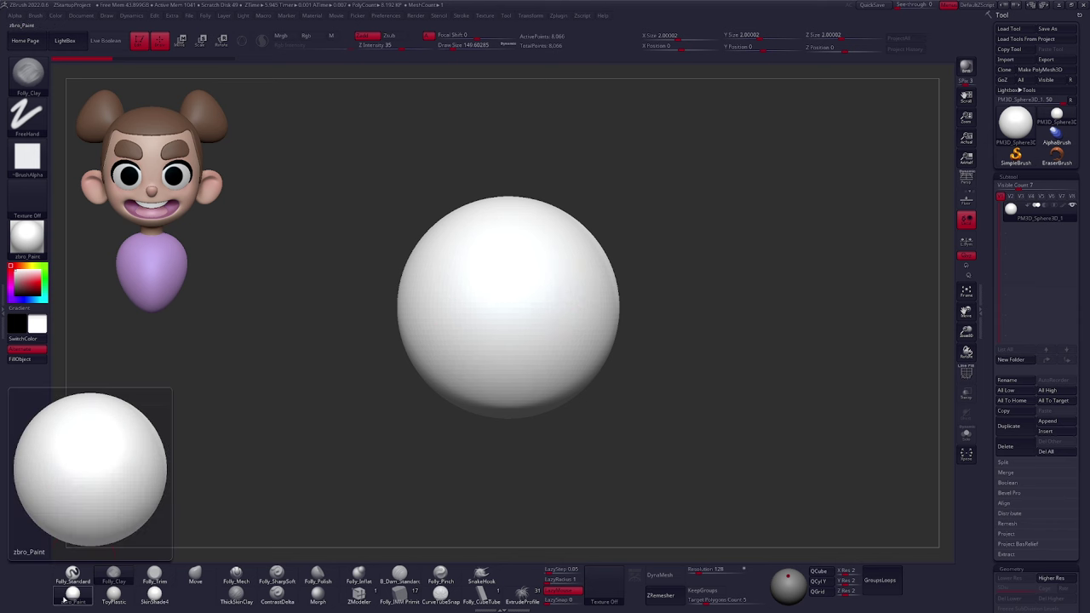
Try the SkinShade4 material on the sphere and switch back to the zbro_Paint material
left_click(34, 239)
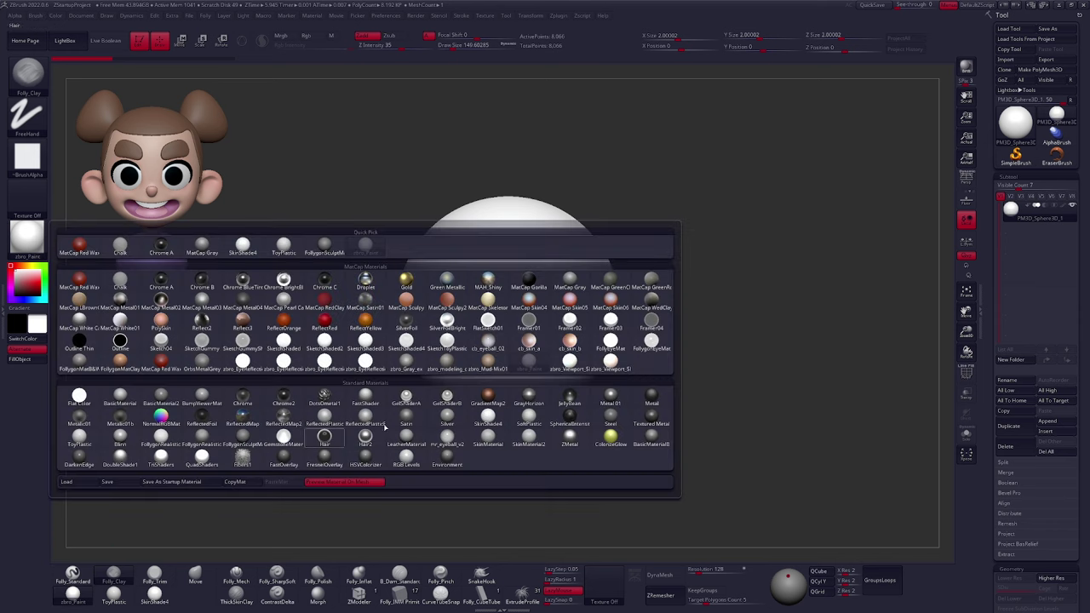
mouse_move(416, 418)
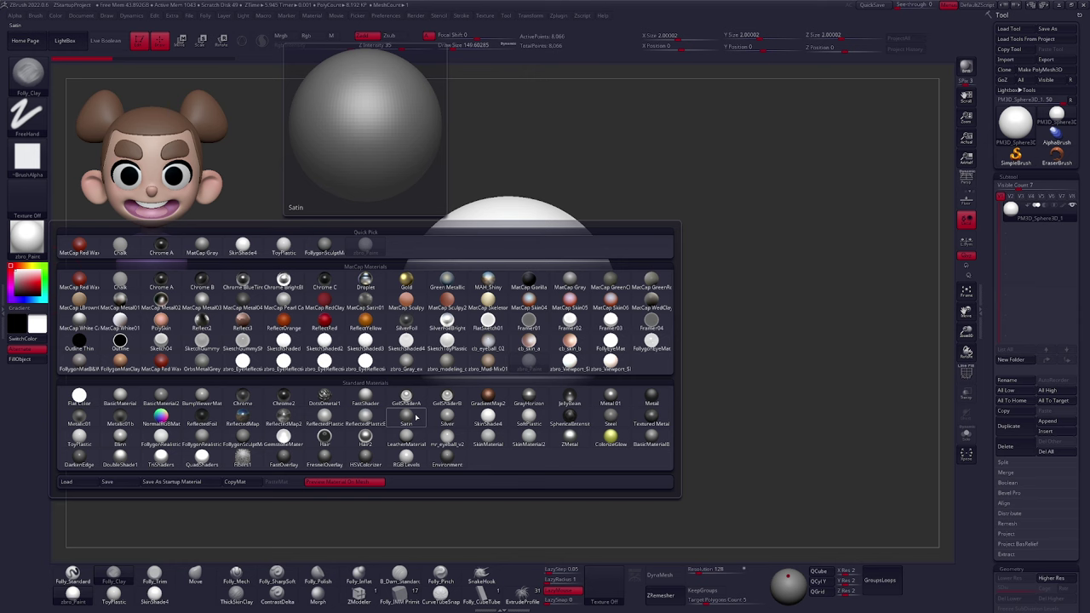
left_click(486, 418)
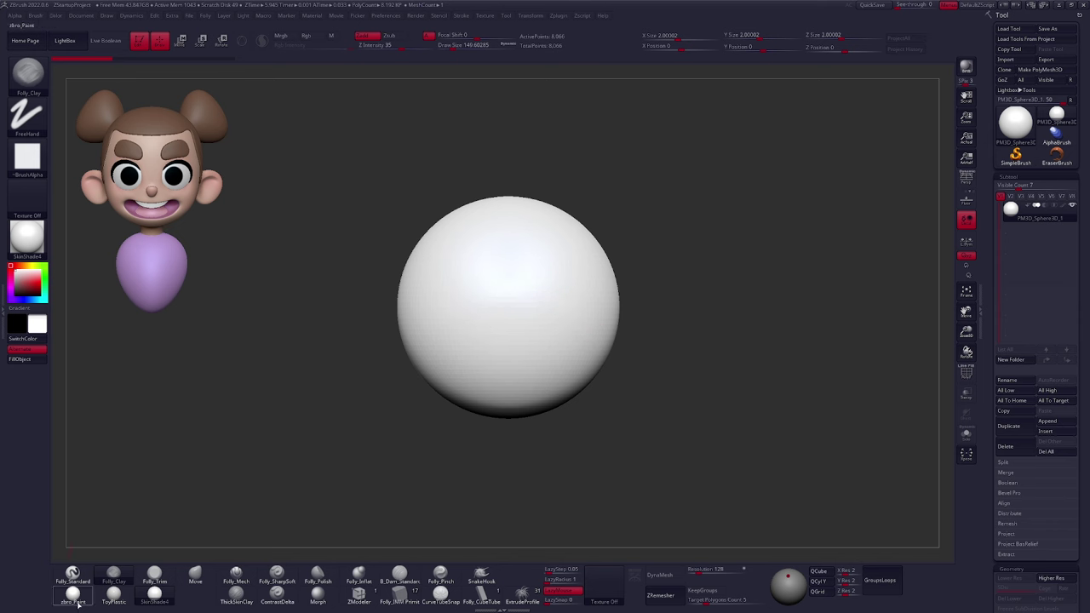
left_click(77, 600)
Sample the skin tone from the reference head and fine-tune it as the main colour
key("c")
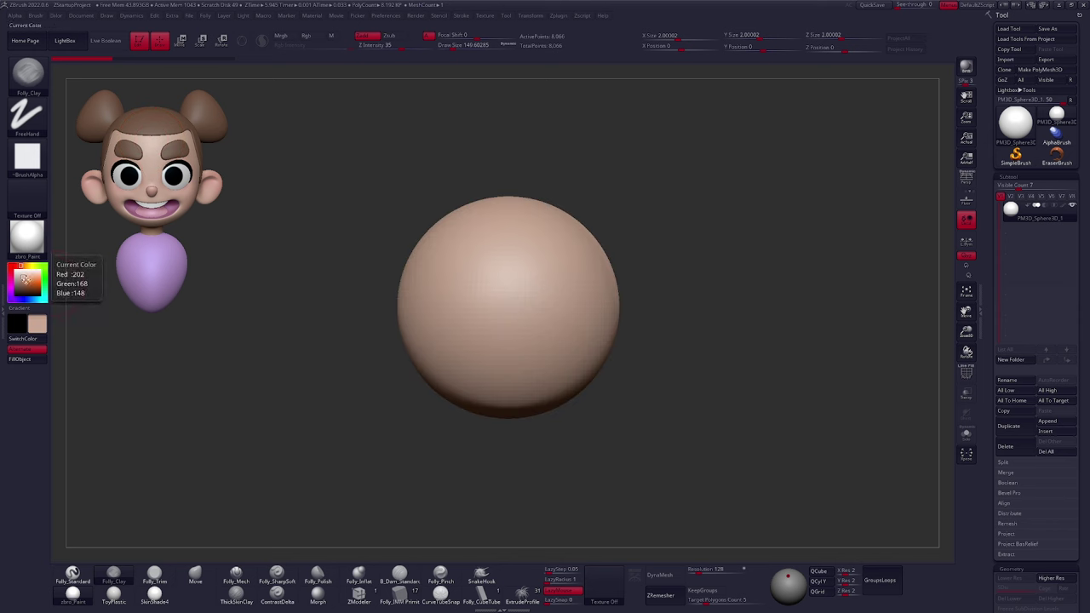
left_click_drag(22, 266, 28, 265)
left_click(21, 266)
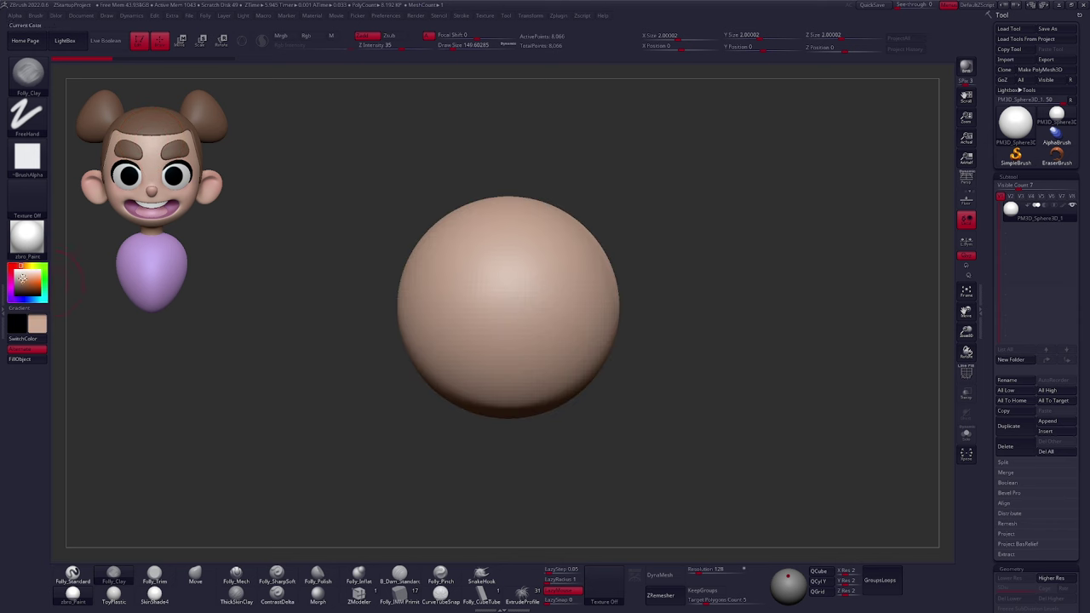
left_click(21, 276)
left_click(23, 278)
left_click(21, 278)
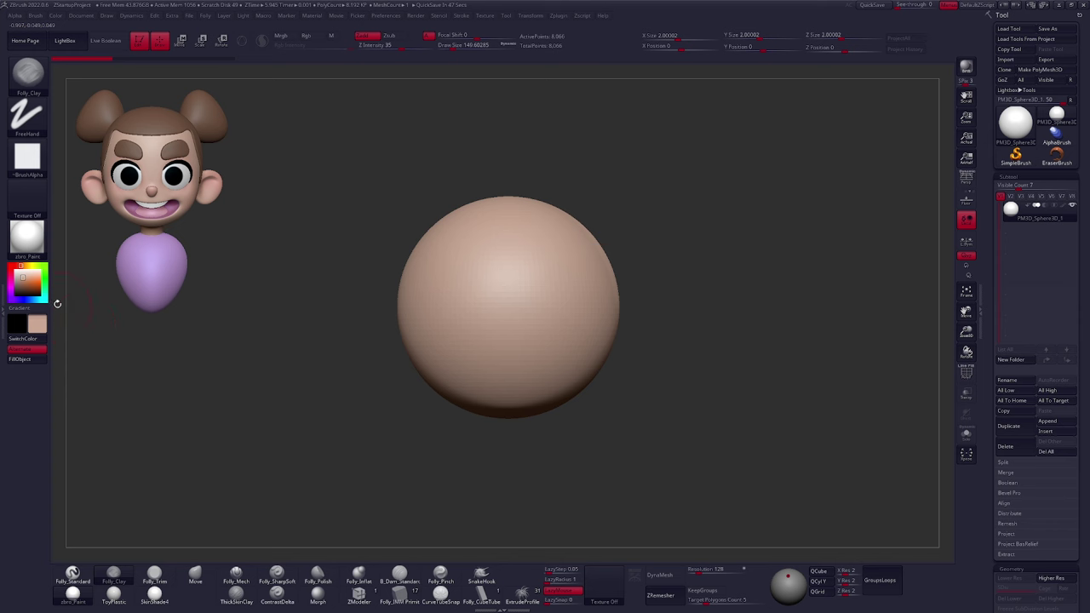
Set the alternate colour to red and swap back to the skin tone as the main colour
key("v")
left_click(30, 282)
left_click(28, 290)
left_click(28, 282)
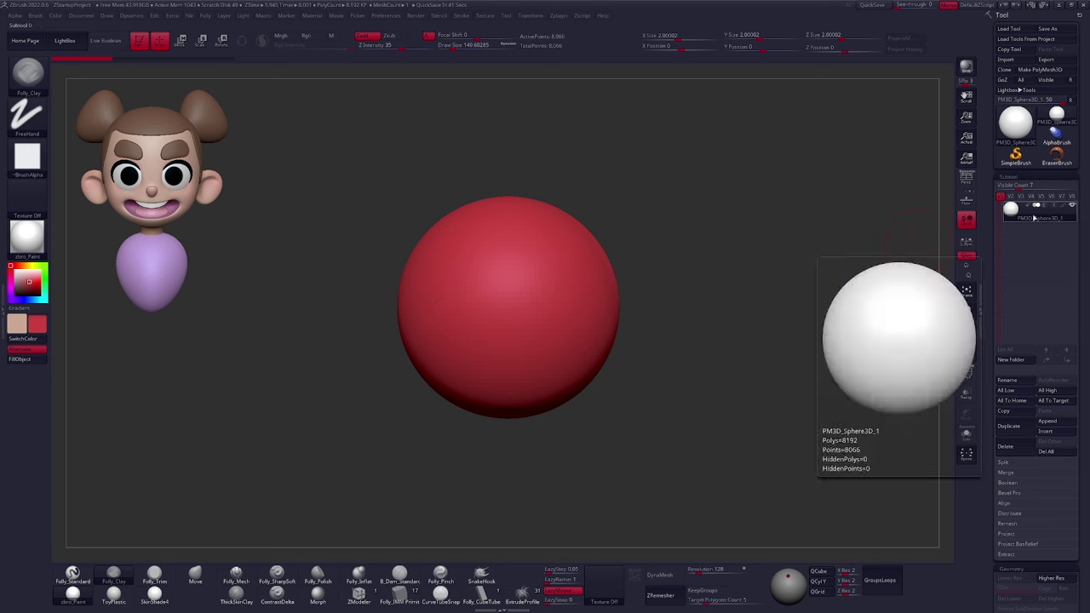
key("v")
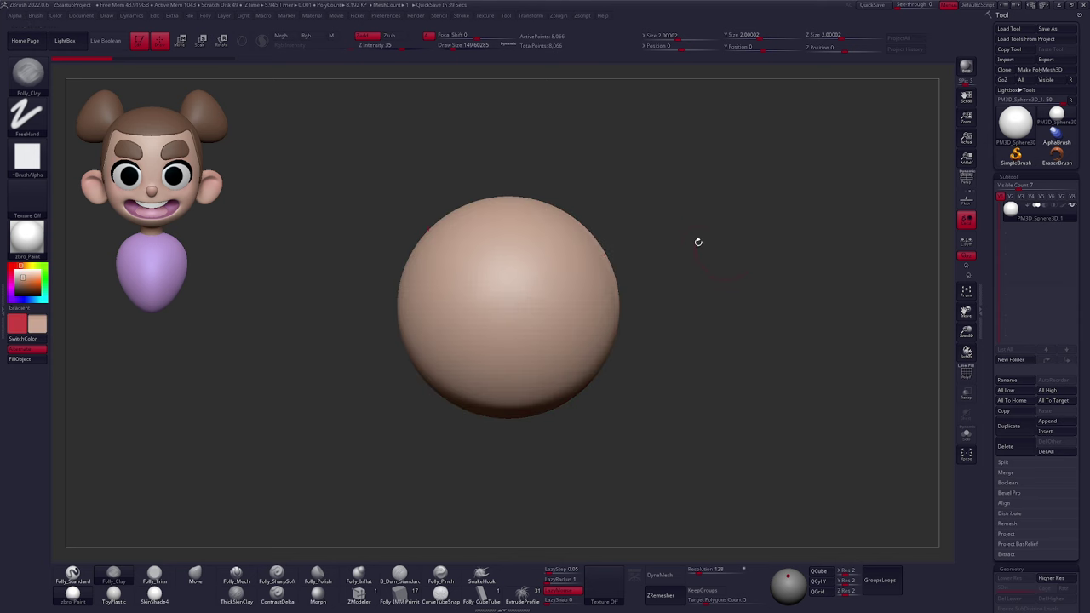
key("v")
key("v")
Fill the sphere with the skin colour and current material, using Mrgb at an Rgb Intensity of 100
key("1")
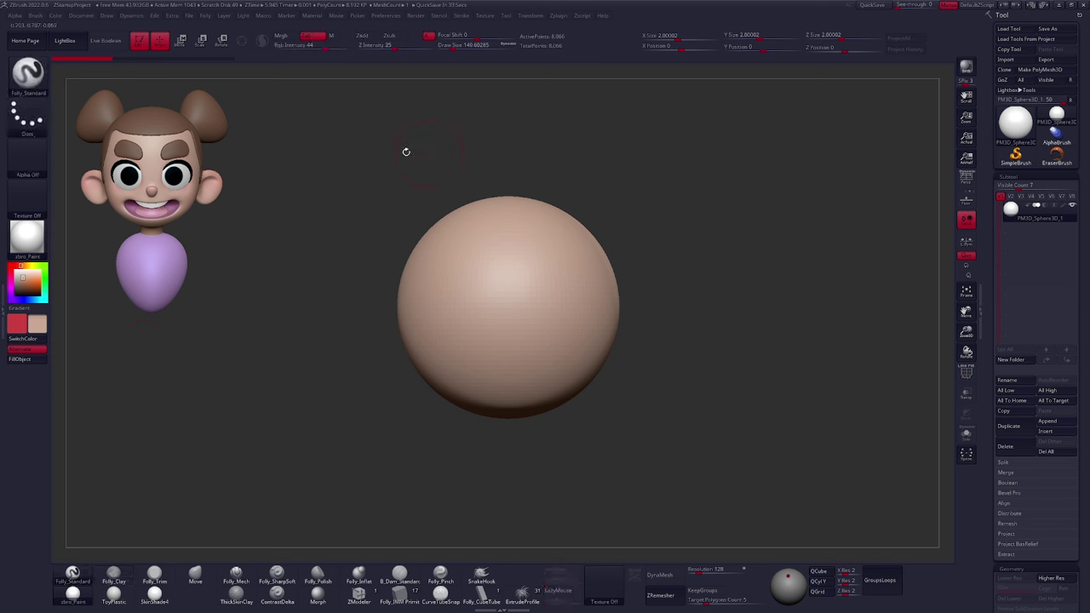
left_click(285, 40)
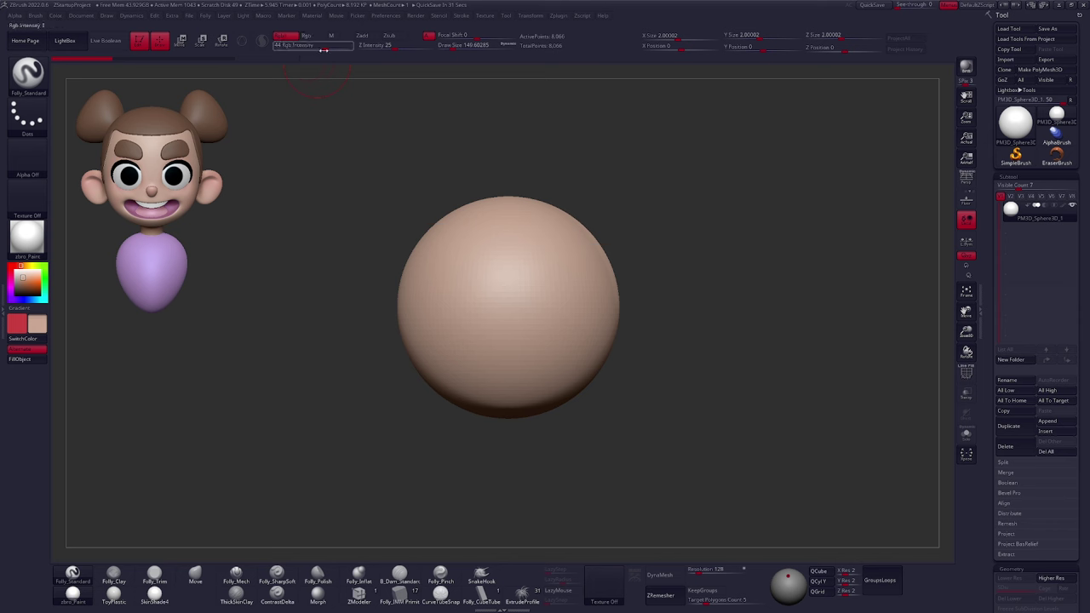
left_click_drag(327, 46, 349, 46)
left_click(39, 361)
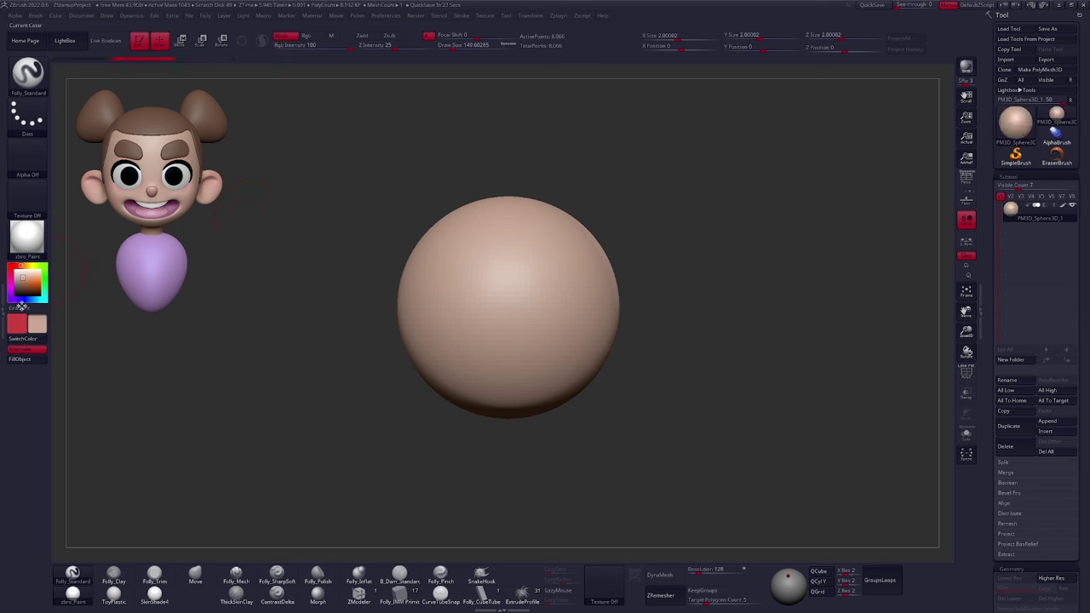
Change the alternate colour to a dark red and make the skin tone the main colour again
key("v")
left_click_drag(30, 280, 32, 277)
left_click(27, 284)
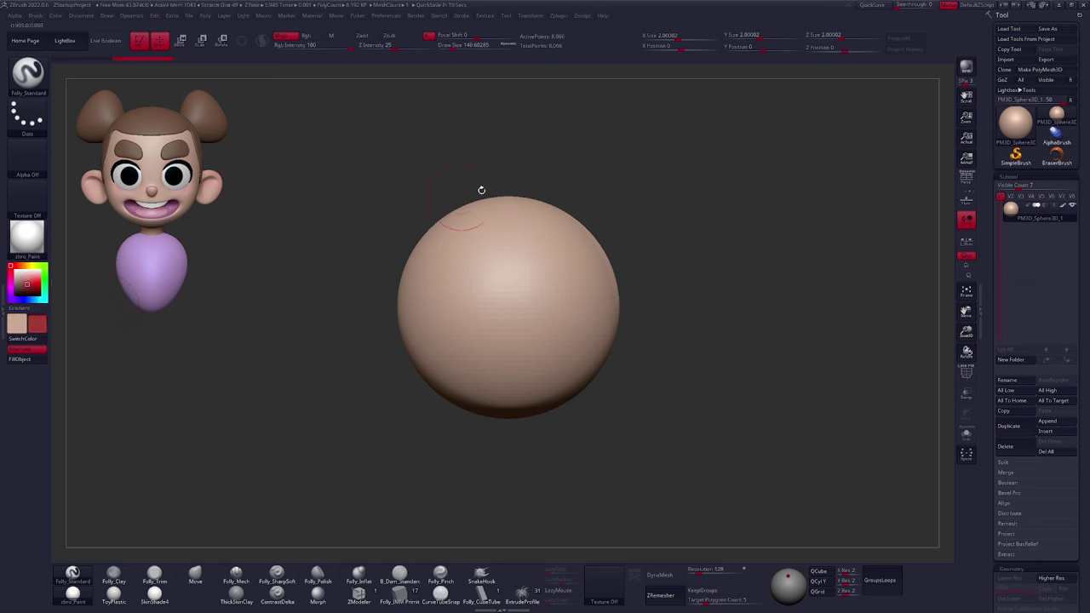
key("v")
Duplicate the sphere subtool and move the copy straight down so it partly overlaps the original
right_click_drag(723, 375, 720, 383, "ctrl")
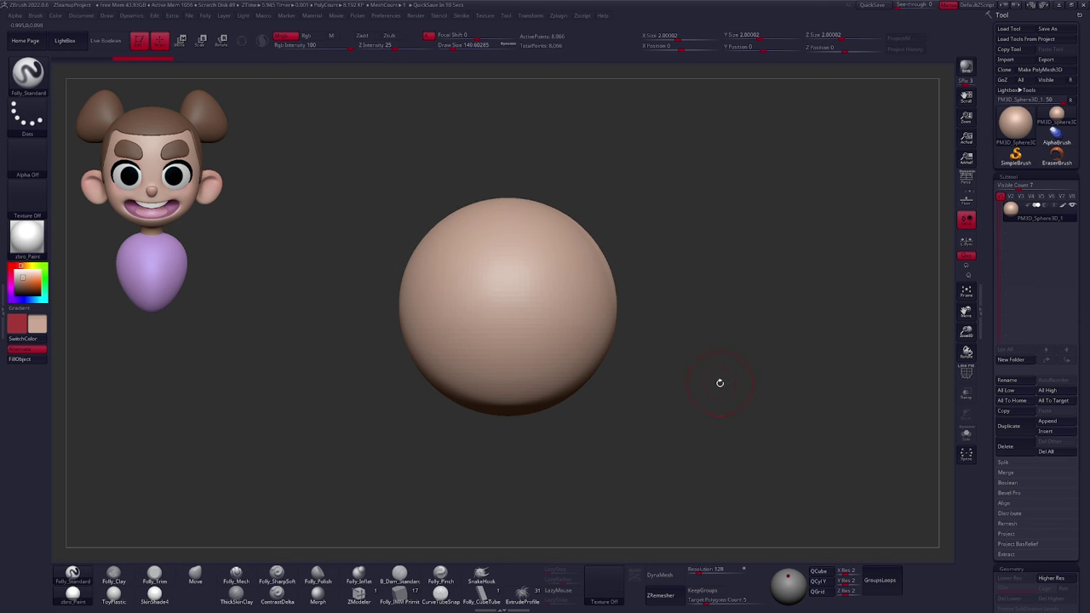
left_click(1019, 420)
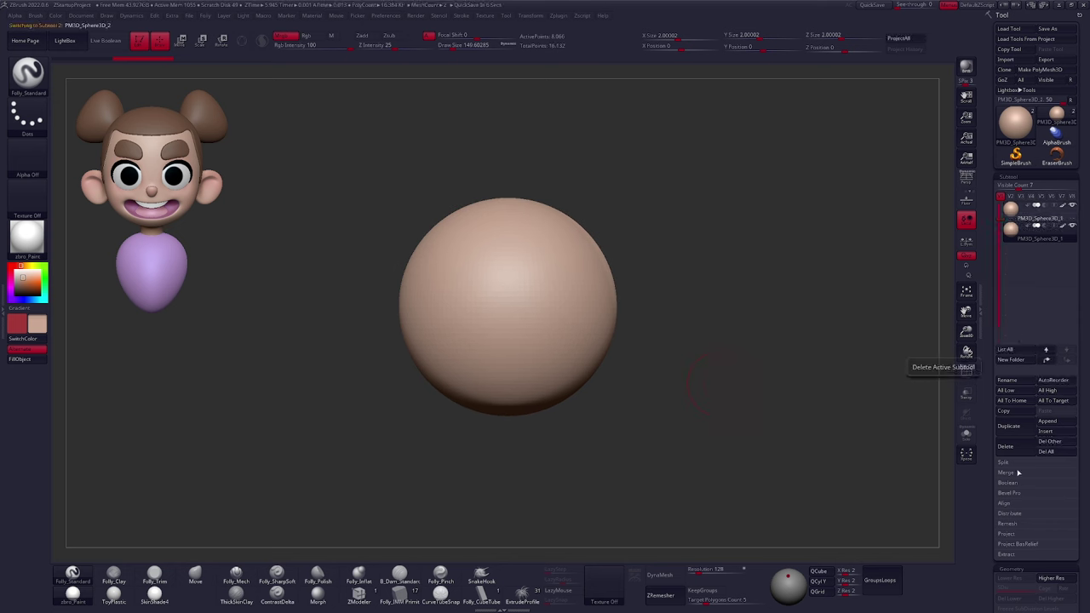
left_click_drag(687, 361, 632, 365)
key("w")
left_click_drag(568, 254, 568, 353, "shift")
mouse_move(568, 303)
left_mouse_down("shift")
mouse_move(576, 383)
mouse_move(576, 368)
left_mouse_up("shift")
Move the lower sphere slightly up to a Y position of about 0.57 and switch off the 3D gizmo
key("y")
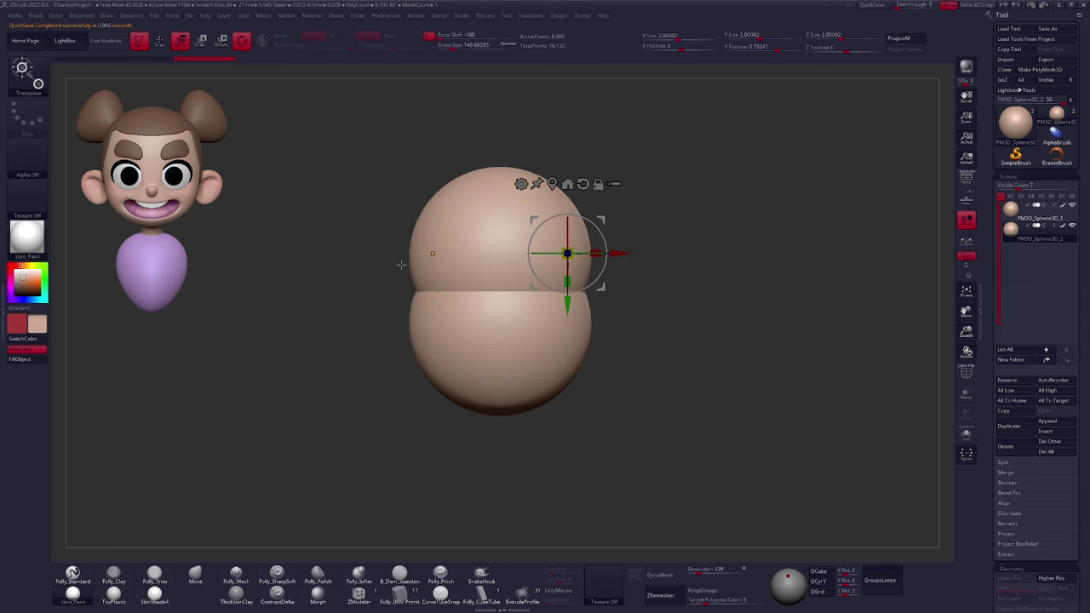
key("y")
key("y")
left_click_drag(568, 304, 568, 290)
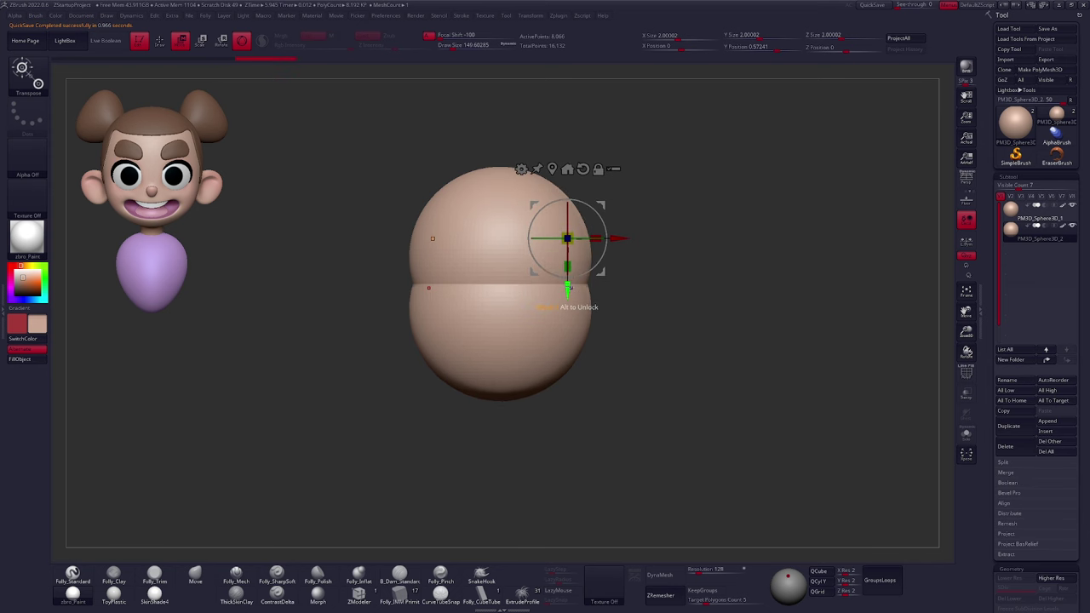
left_click(242, 42)
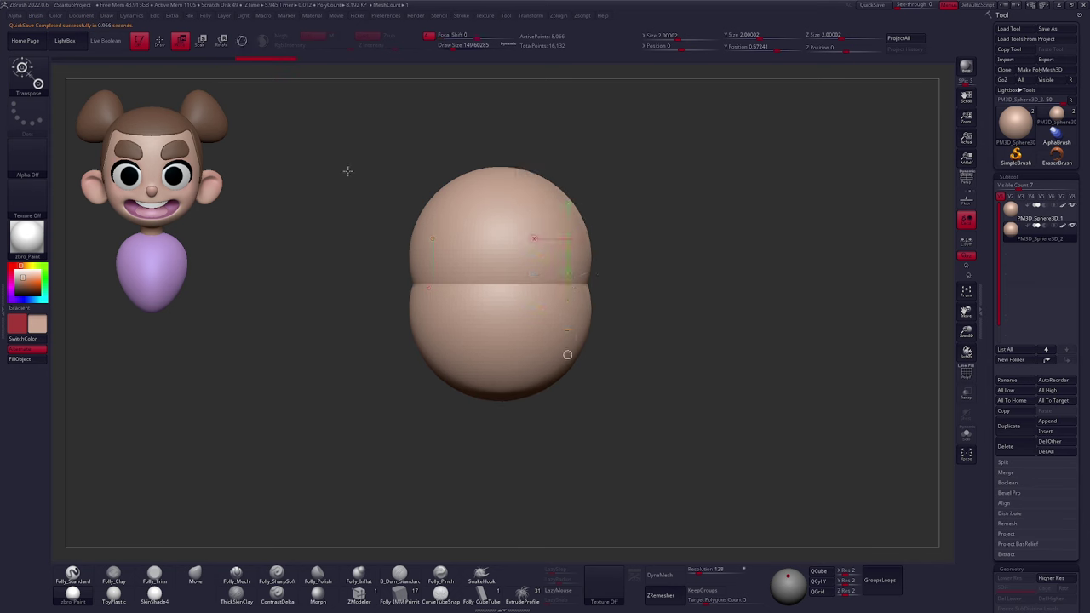
Shorten the lower sphere into a jaw base by pushing its underside up with the Move brush, enlarged to about 699 draw size
key("q")
key("space")
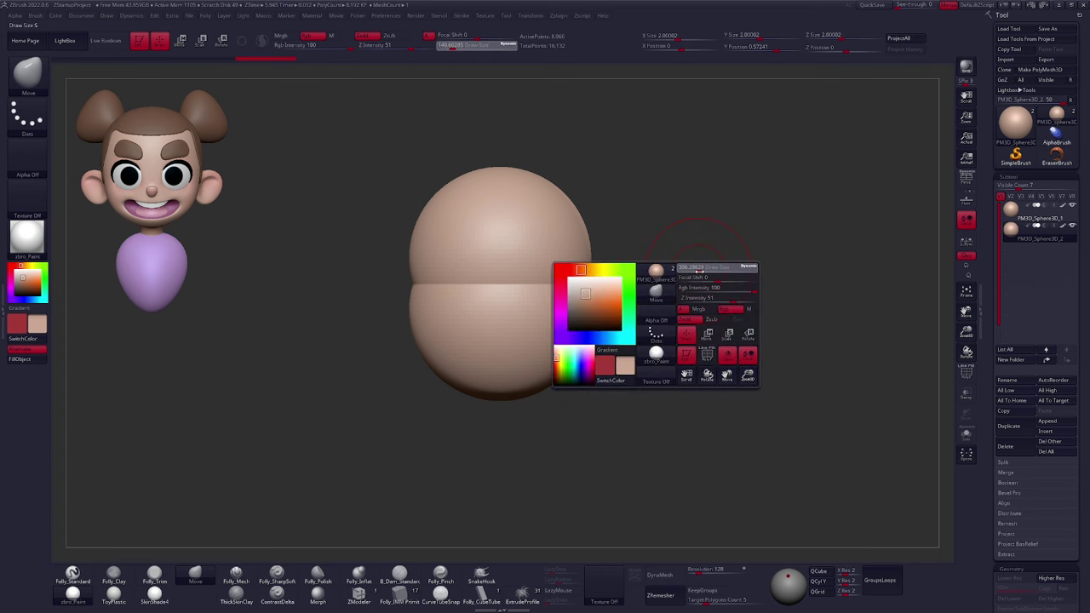
left_click_drag(699, 270, 702, 269)
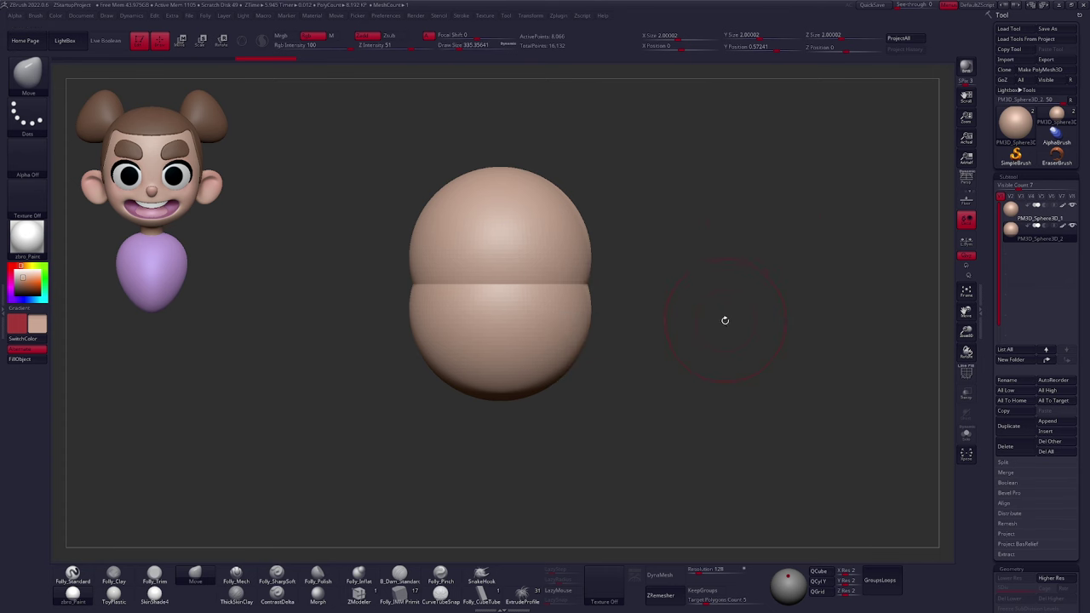
left_click(23, 81)
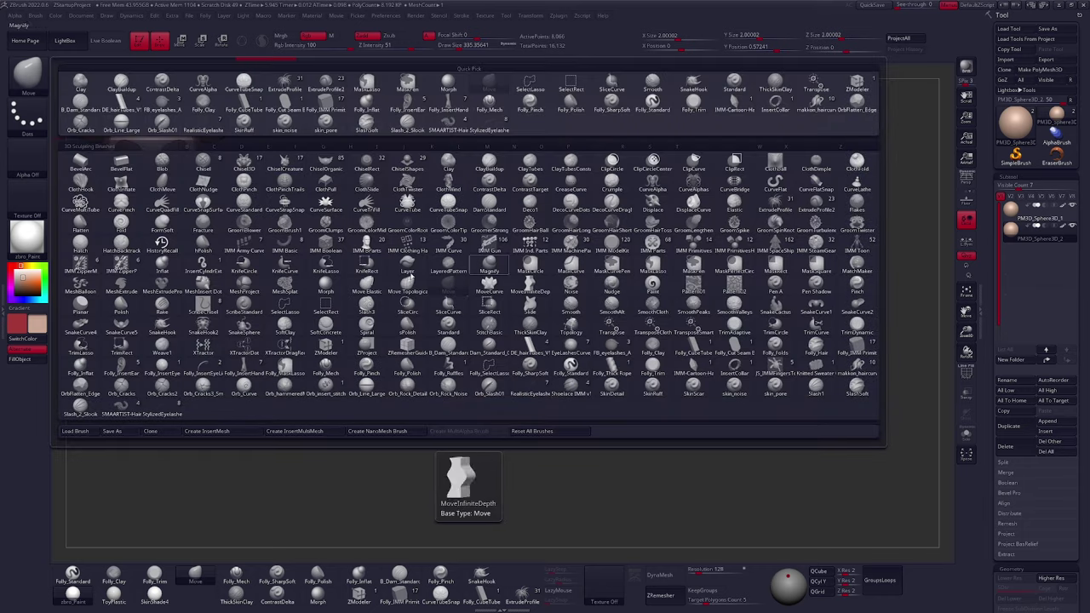
left_click(486, 146)
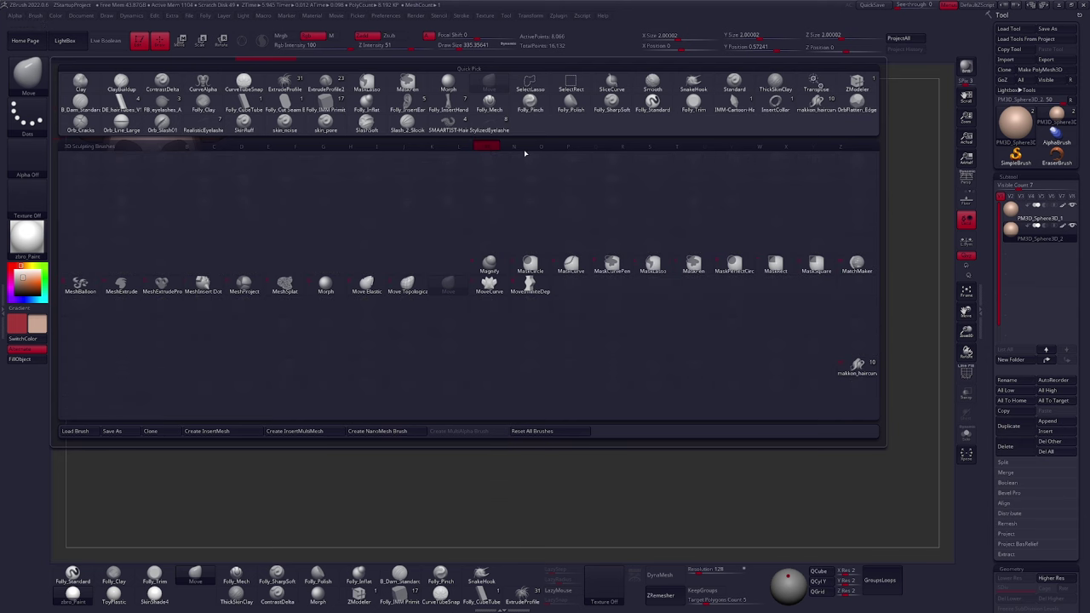
left_click(457, 292)
key("bracketright")
left_click_drag(583, 303, 577, 290)
mouse_move(545, 363)
left_mouse_down()
mouse_move(542, 345)
mouse_move(532, 364)
left_mouse_up()
mouse_move(484, 388)
left_mouse_down()
mouse_move(562, 378)
mouse_move(537, 350)
left_mouse_up()
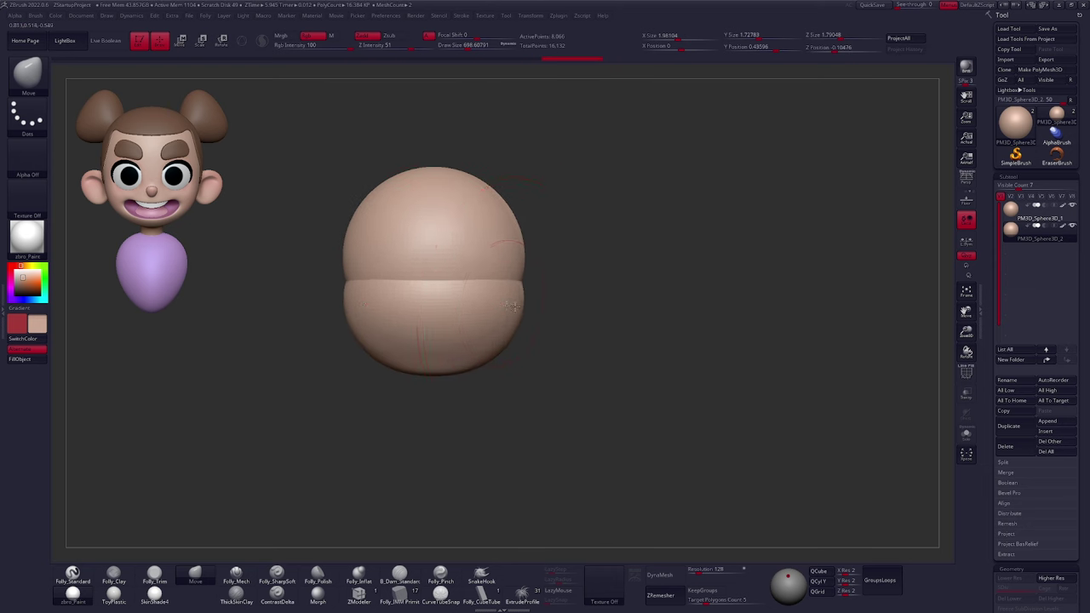
mouse_move(527, 305)
left_mouse_down("alt")
mouse_move(611, 296)
mouse_move(562, 300)
mouse_move(555, 324)
mouse_move(583, 313)
left_mouse_up("alt")
mouse_move(556, 364)
left_mouse_down()
mouse_move(555, 341)
mouse_move(577, 331)
mouse_move(539, 323)
left_mouse_up()
left_click_drag(539, 317, 538, 332)
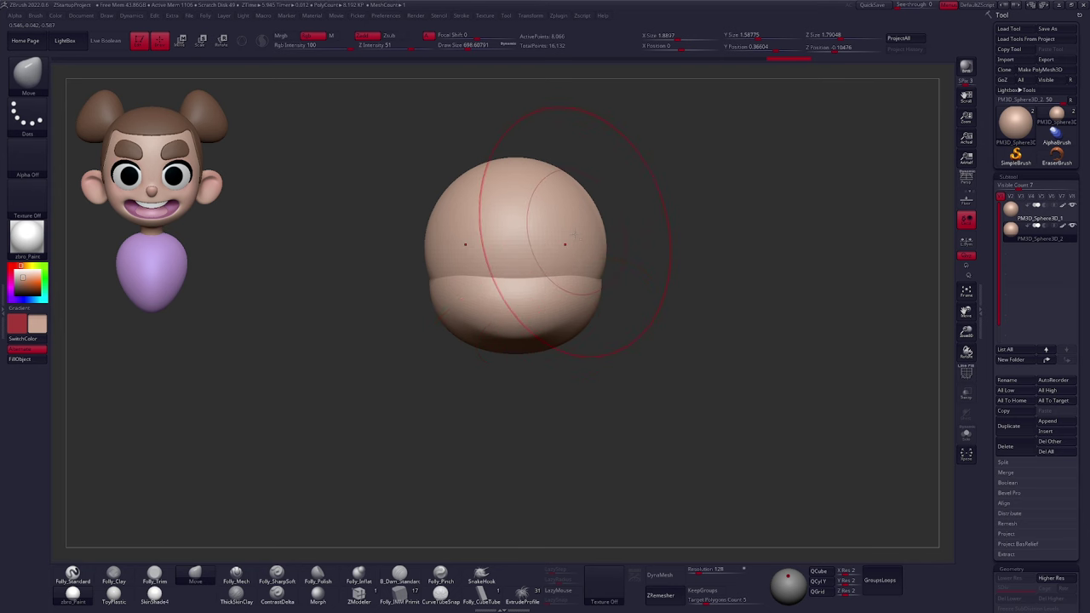
Switch to the cranium subtool and back to the jaw subtool, displaying the polygon wireframe
left_click(570, 232, "alt")
key("shift+f")
left_click(576, 297, "alt")
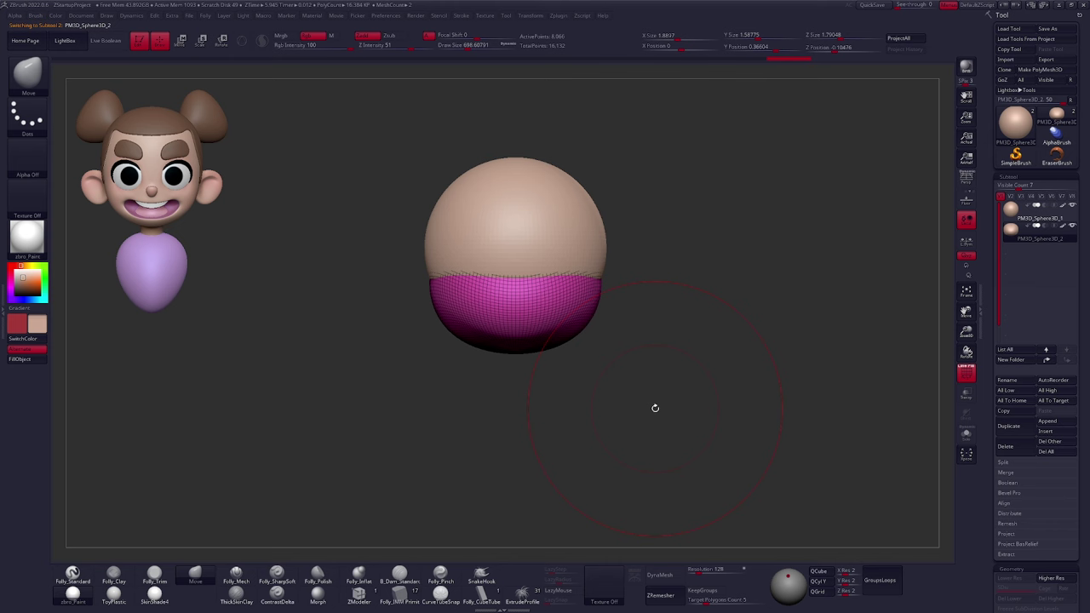
Reduce the Move brush's draw size to about 350 and pull the centre of the jaw into a chin
key("space")
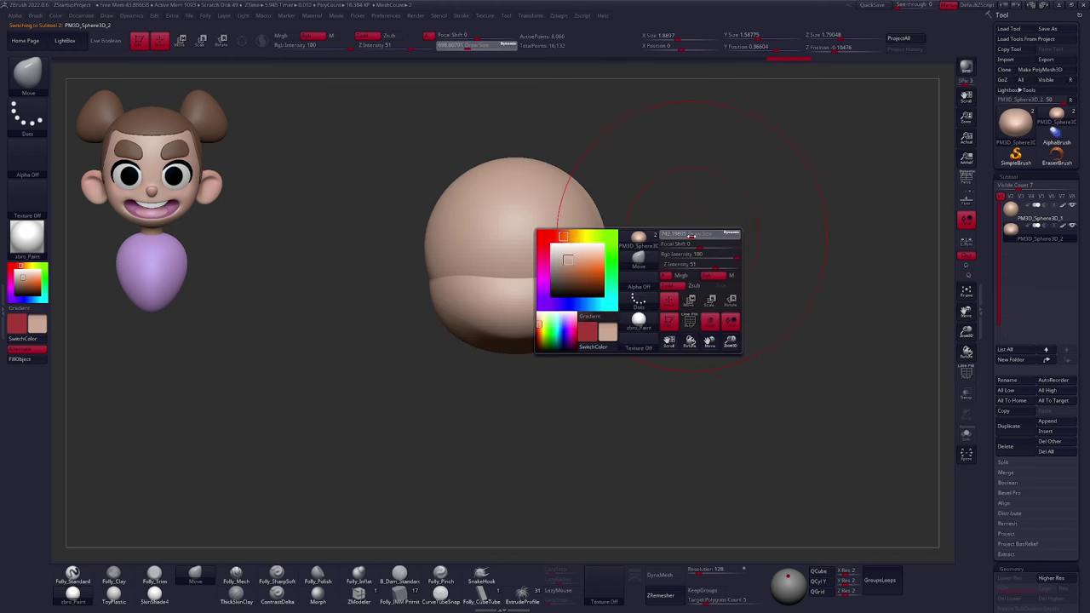
left_click_drag(692, 236, 693, 236)
key("s")
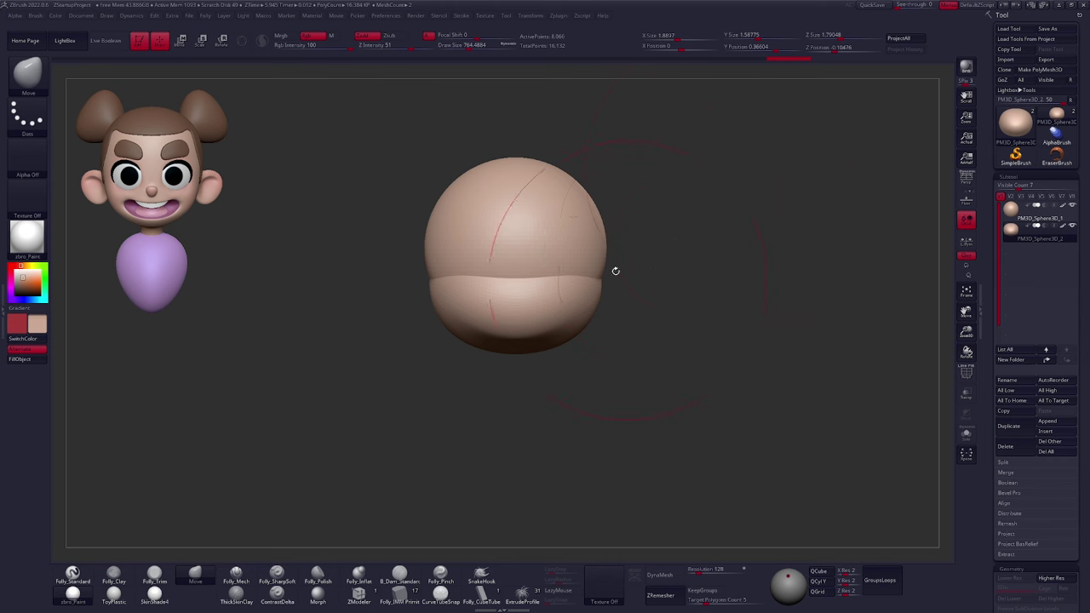
left_click_drag(474, 46, 468, 46)
key("space")
left_click_drag(565, 234, 569, 234)
left_click_drag(564, 317, 560, 338)
right_click_drag(560, 340, 511, 343)
mouse_move(621, 343)
left_mouse_down()
mouse_move(609, 331)
mouse_move(564, 356)
mouse_move(577, 312)
left_mouse_up()
right_click_drag(572, 350, 607, 353)
mouse_move(556, 335)
left_mouse_down()
mouse_move(564, 346)
mouse_move(601, 314)
mouse_move(572, 344)
mouse_move(587, 334)
mouse_move(558, 334)
mouse_move(621, 342)
left_mouse_up()
Smooth the jaw's surface around the cheek and chin with a draw size of about 482
key("space")
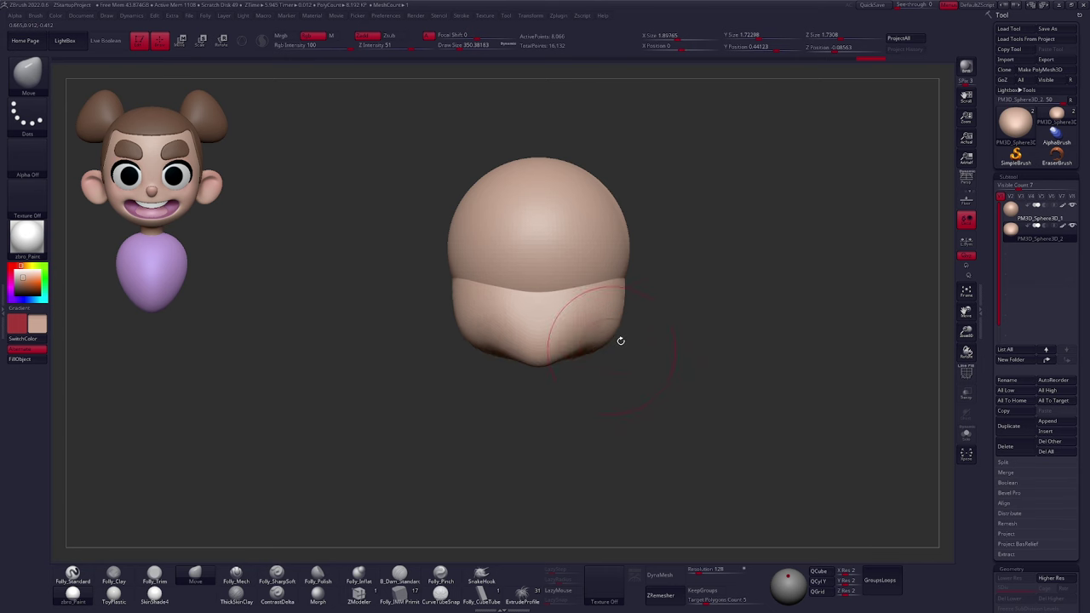
key("shift")
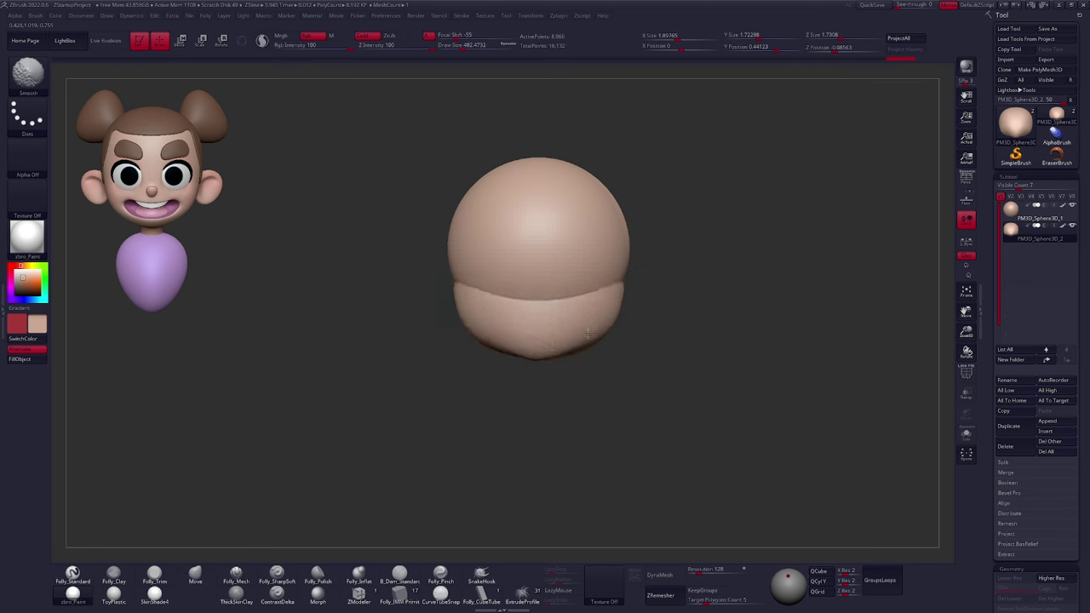
left_click_drag(588, 330, 607, 321, "shift")
Reshape the jaw with the Move brush, rounding the chin and raising the upper centre into a ridge between the eye areas
key("space")
right_click_drag(607, 320, 514, 323)
right_click_drag(530, 361, 534, 360)
mouse_move(545, 352)
left_mouse_down()
mouse_move(545, 368)
mouse_move(594, 351)
left_mouse_up()
key("space")
left_click_drag(511, 319, 508, 320)
right_click_drag(513, 324, 577, 341, "shift")
key("space")
mouse_move(528, 291)
left_mouse_down()
mouse_move(517, 291)
mouse_move(527, 298)
left_mouse_up()
key("space")
mouse_move(506, 351)
left_mouse_down()
mouse_move(493, 365)
mouse_move(504, 357)
left_mouse_up()
right_click_drag(517, 347, 579, 360, "ctrl")
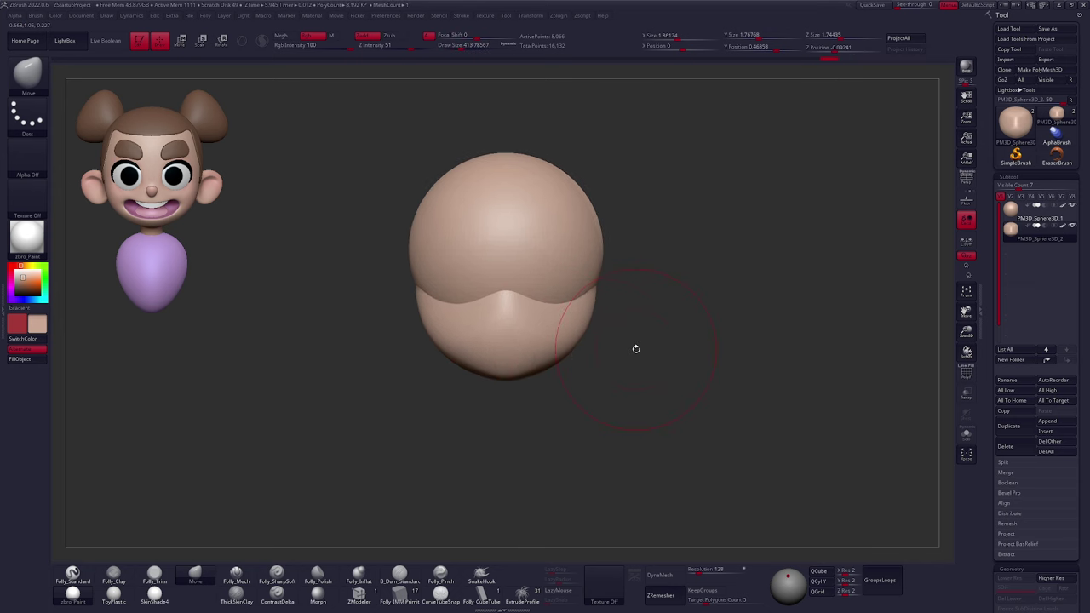
key("space")
left_click_drag(675, 386, 667, 386)
right_click_drag(677, 382, 707, 391, "ctrl")
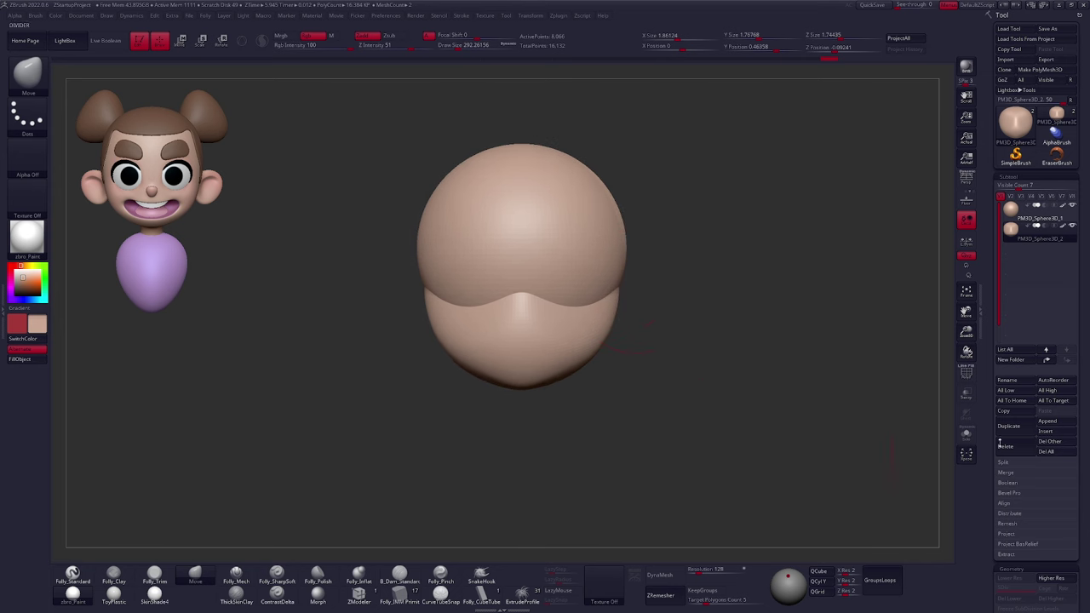
left_click(1024, 430)
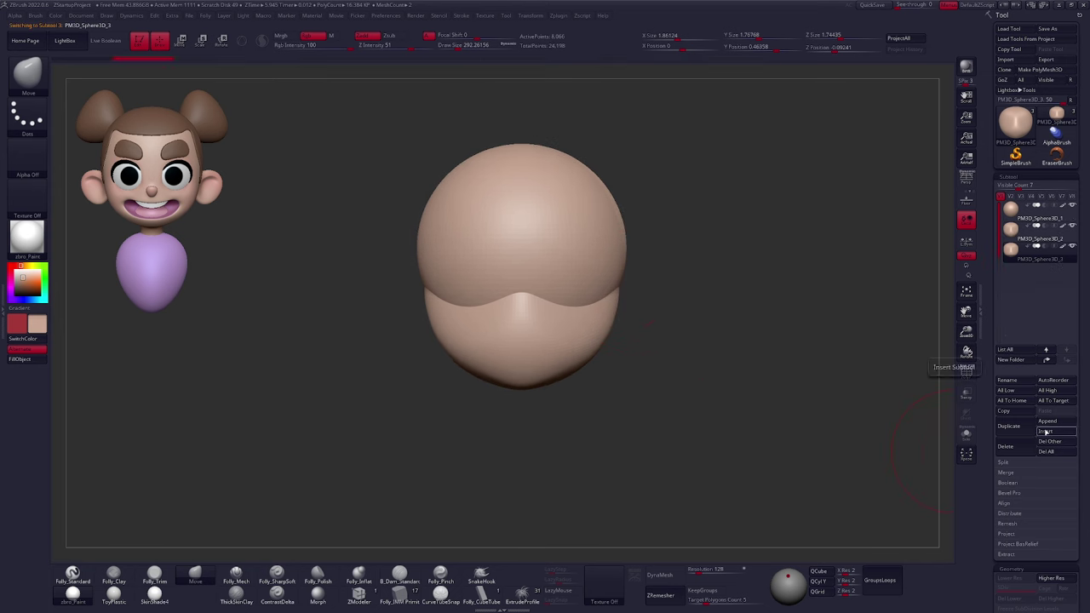
left_click(1013, 448)
left_click(901, 469)
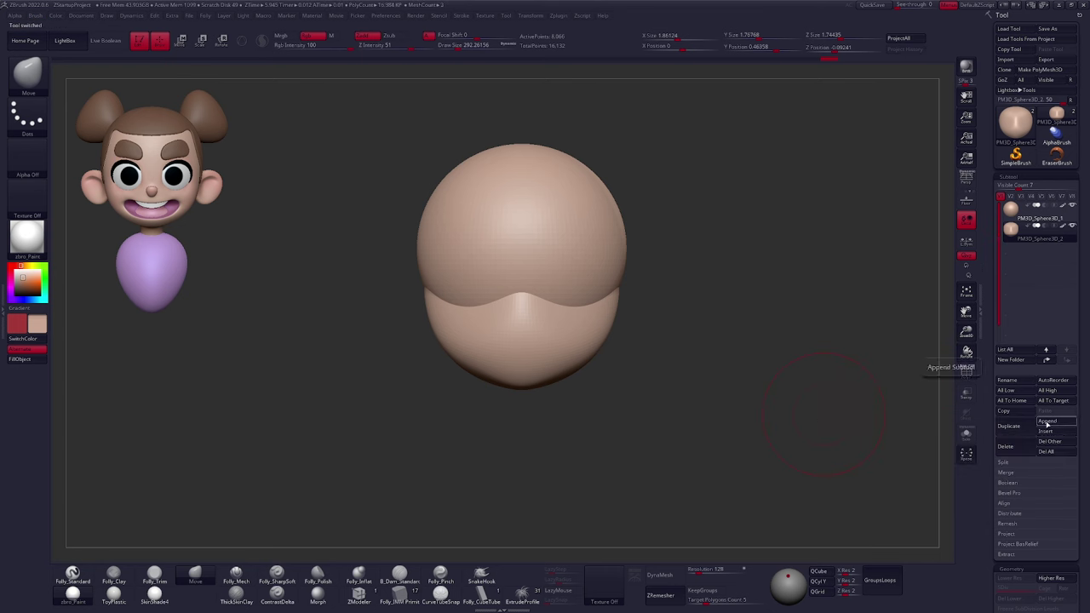
Append a Cylinder3D as a new subtool and make it the active subtool
left_click(1047, 422)
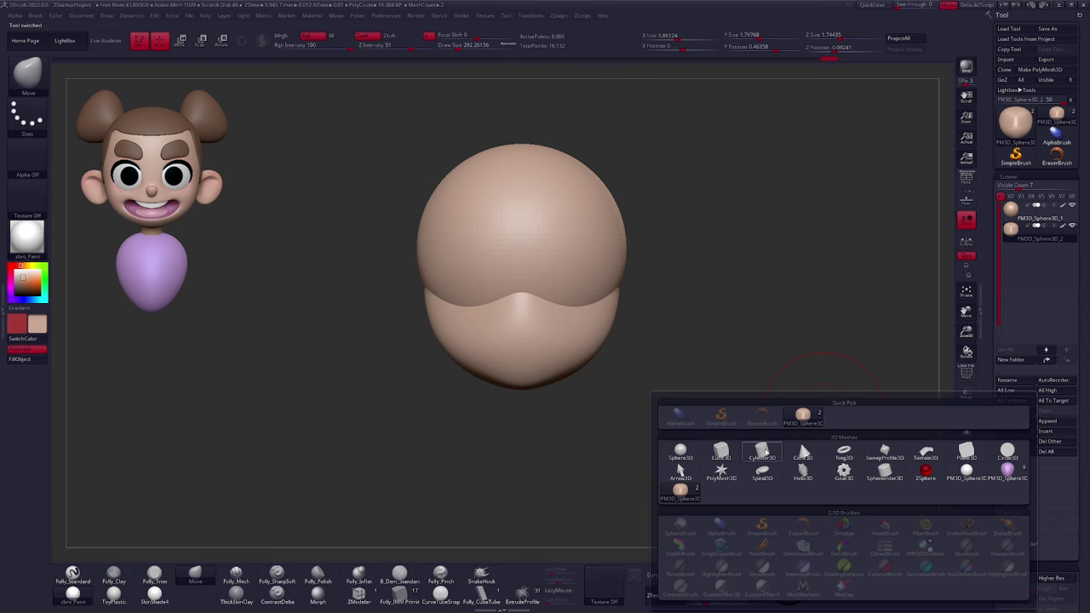
left_click(765, 453)
left_click(1015, 259)
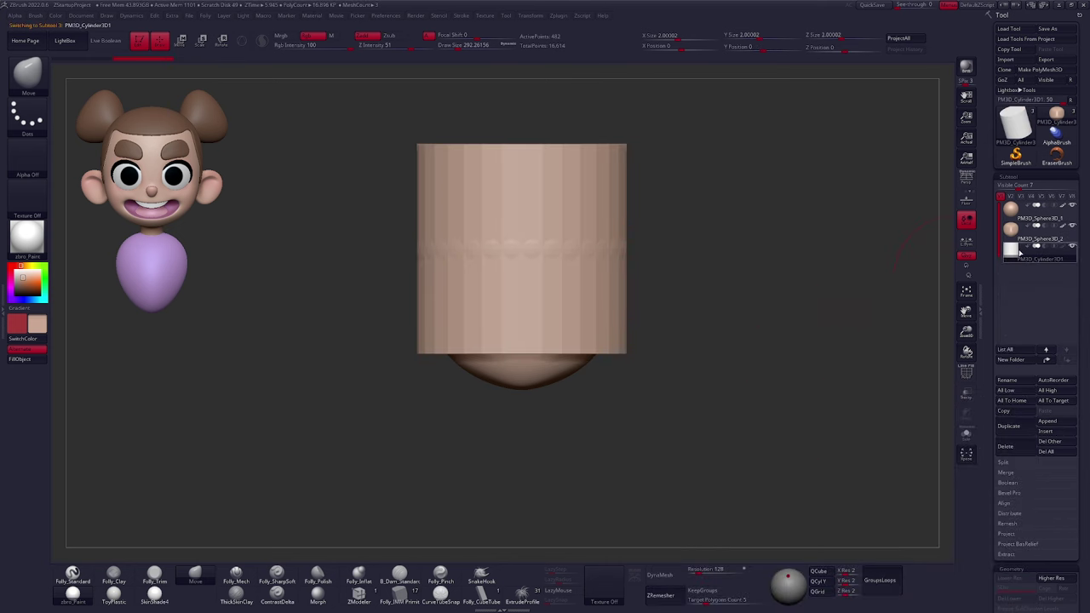
left_click(555, 365, "alt")
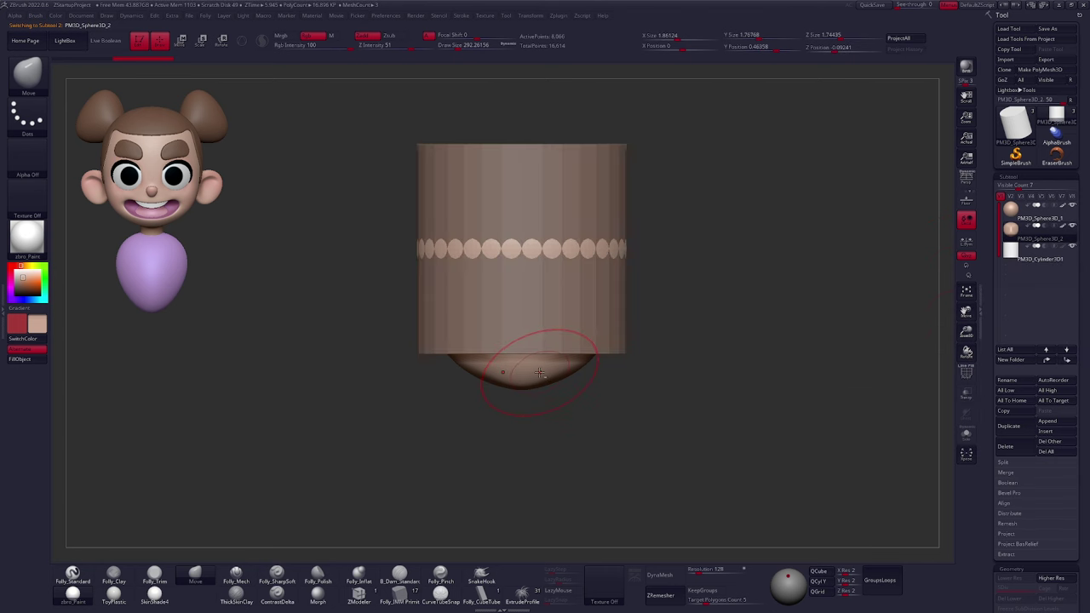
left_click(558, 278, "alt")
Move the cylinder down towards the neck area and scale it uniformly to a size of about 0.85
left_click_drag(707, 385, 596, 375)
key("w")
right_click_drag(502, 206, 531, 229, "alt")
left_click_drag(531, 229, 536, 328)
right_click_drag(559, 295, 484, 286)
left_click_drag(584, 281, 584, 413)
key("e")
mouse_move(600, 305)
left_mouse_down()
mouse_move(670, 436)
mouse_move(650, 397)
left_mouse_up()
left_click_drag(671, 435, 648, 397)
Enable the 3D gizmo, isolate the cylinder to realign its axes, and narrow it to a neck about 0.54 wide
left_click_drag(579, 420, 547, 394, "alt")
left_click(245, 46)
key("alt+s")
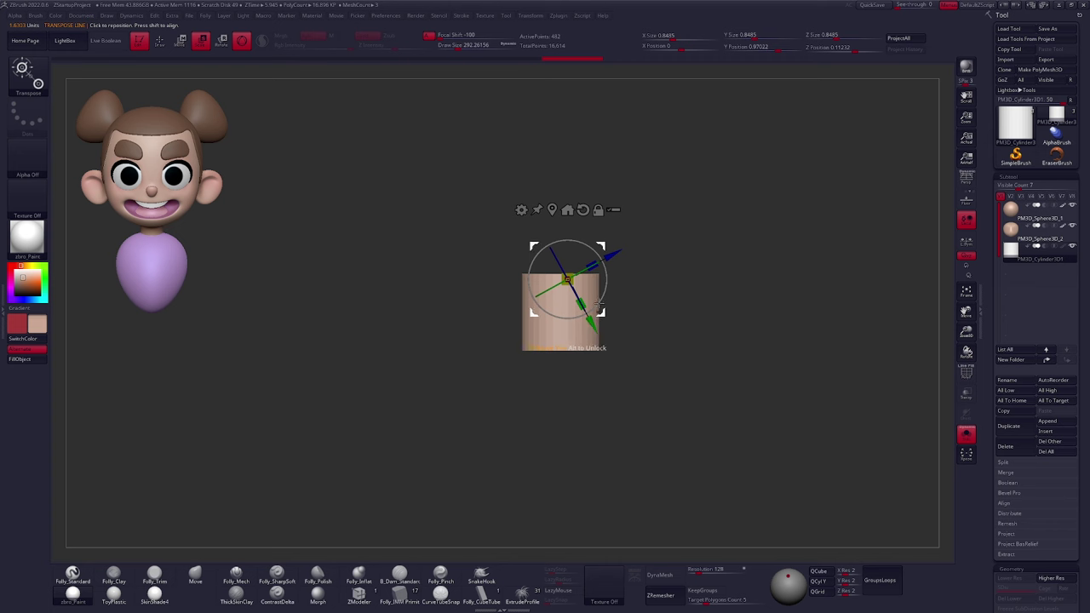
left_click_drag(600, 256, 605, 275, "alt")
left_click_drag(568, 307, 570, 339)
right_click_drag(575, 297, 624, 269)
left_click_drag(629, 280, 609, 269)
right_click_drag(589, 310, 560, 338, "shift")
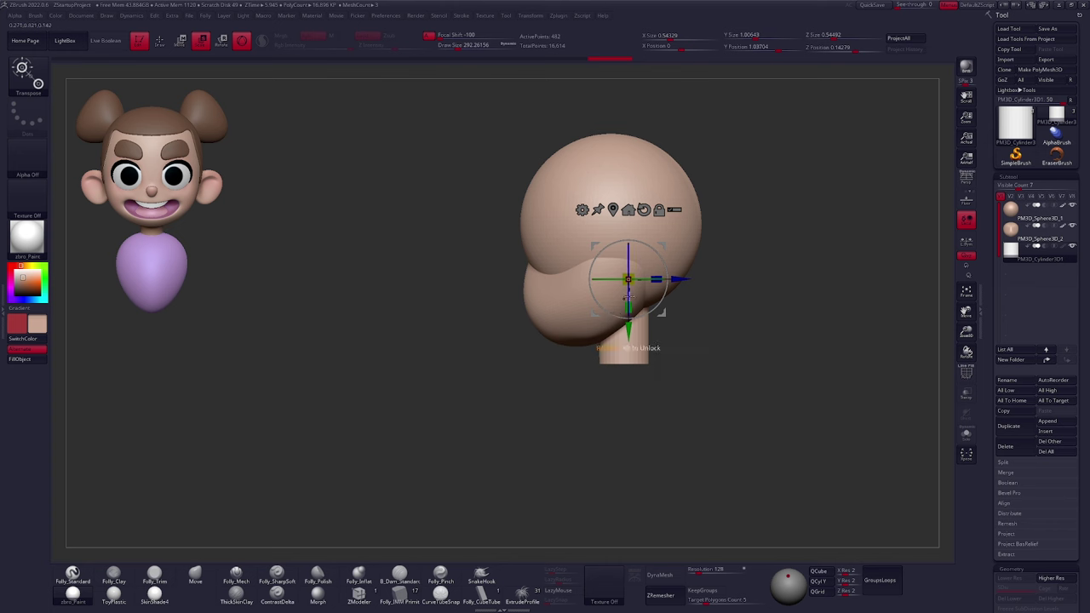
Lengthen the neck cylinder and tilt it so that it slopes backward from under the head
left_click_drag(630, 307, 630, 316)
left_click_drag(655, 253, 647, 246)
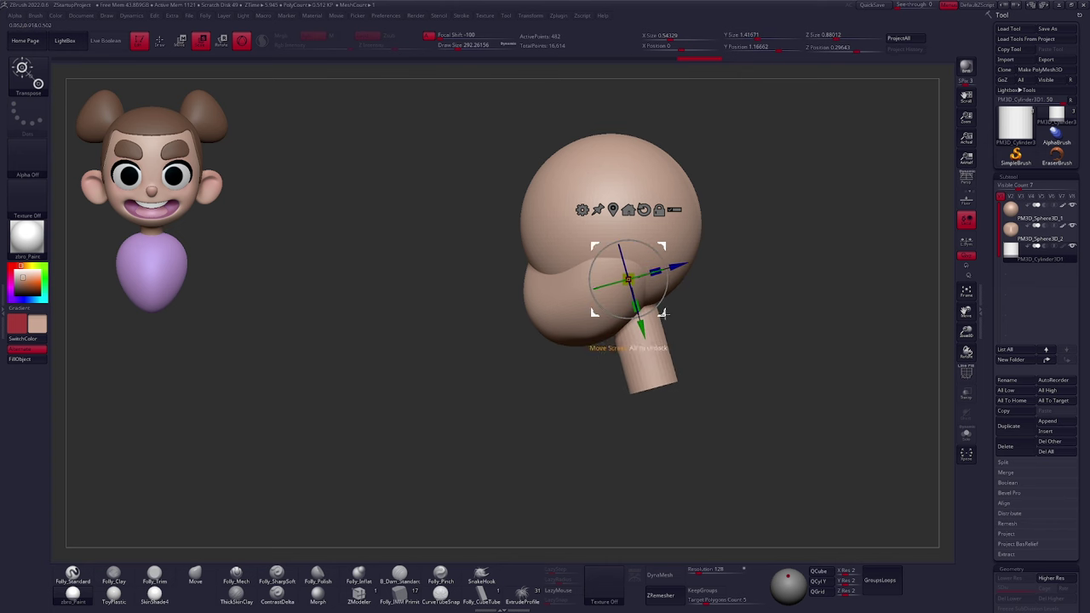
left_click_drag(666, 314, 653, 297)
key("q")
right_click_drag(652, 366, 609, 378, "shift")
right_click_drag(609, 379, 606, 397, "alt")
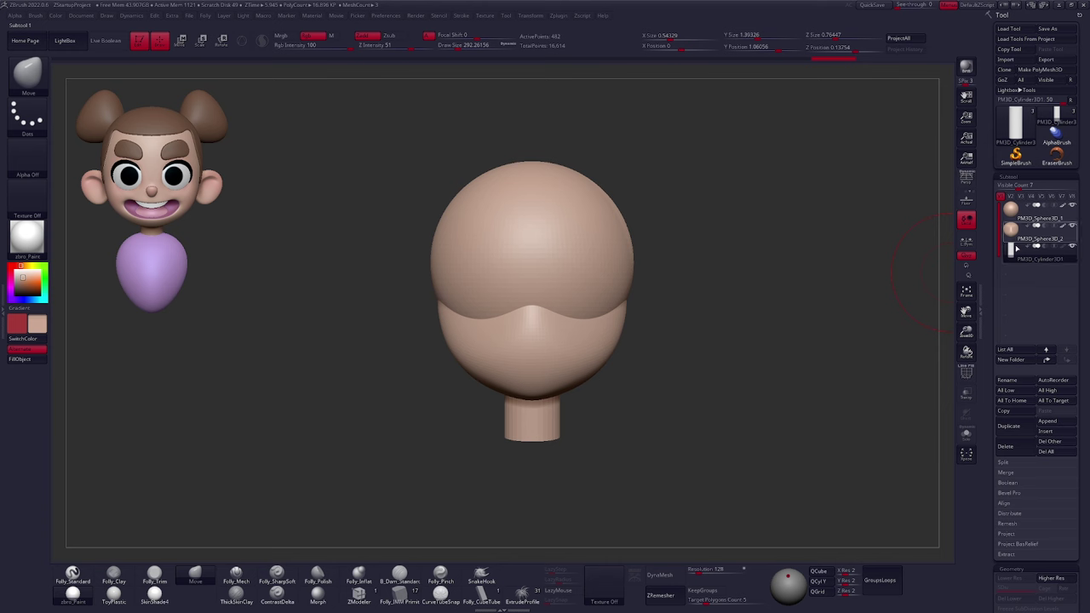
Fill the neck cylinder with the skin colour and current material using Mrgb, and switch Mrgb off again
mouse_move(1064, 207)
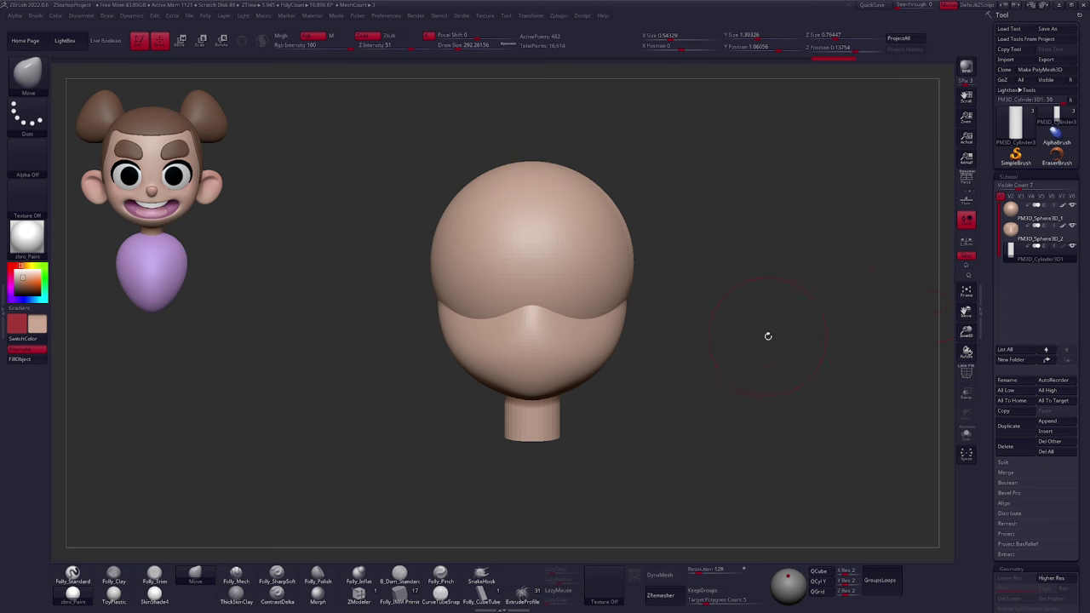
left_click(305, 38)
left_click(290, 36)
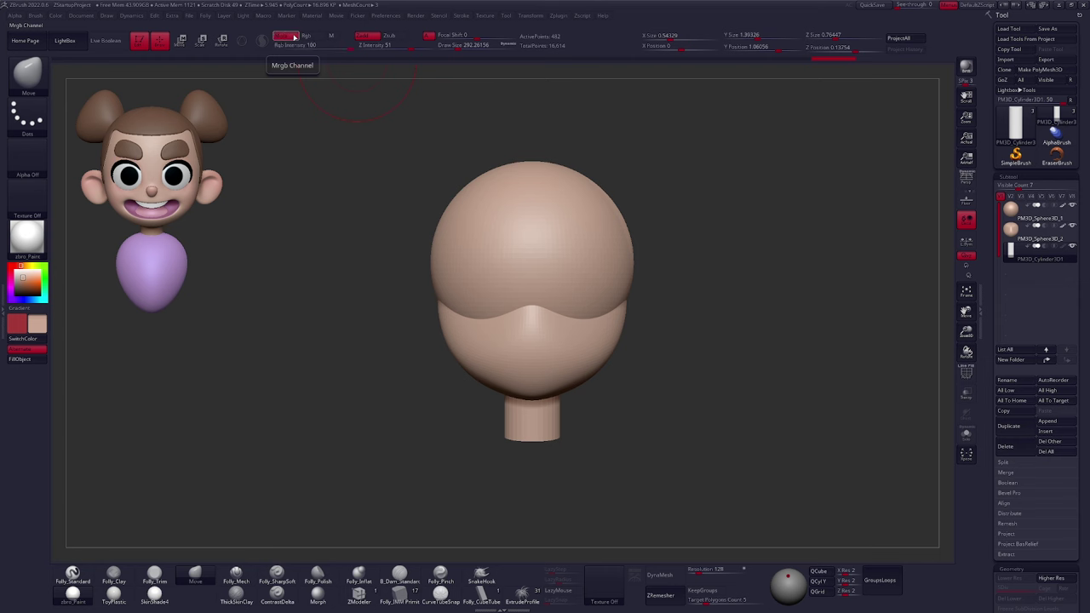
left_click(39, 362)
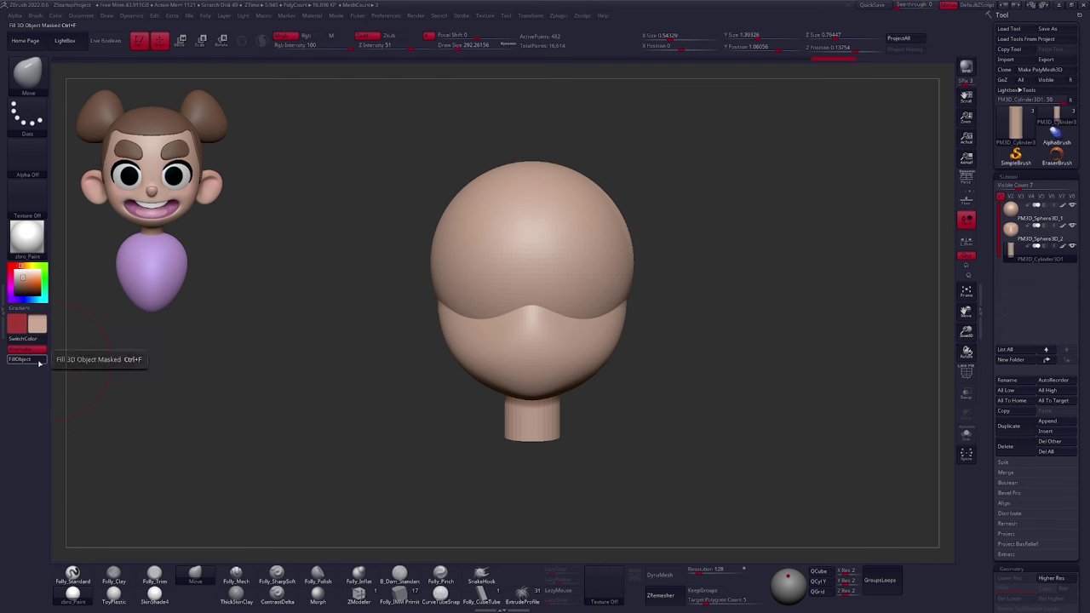
left_click(285, 37)
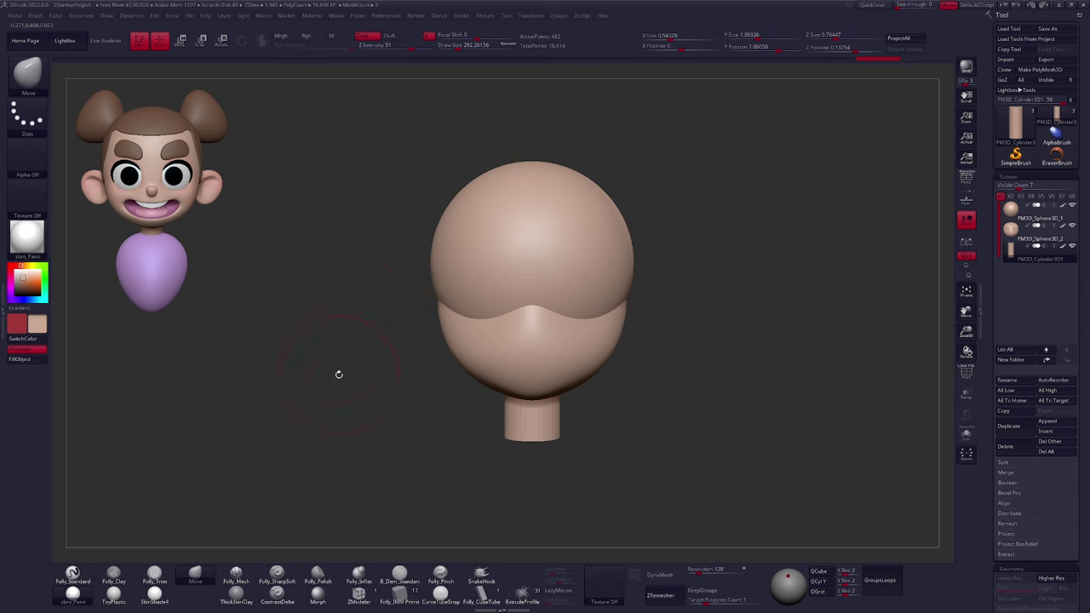
Switch back and forth between the Folly_Standard and Move brushes, ending on the Move brush
key("1")
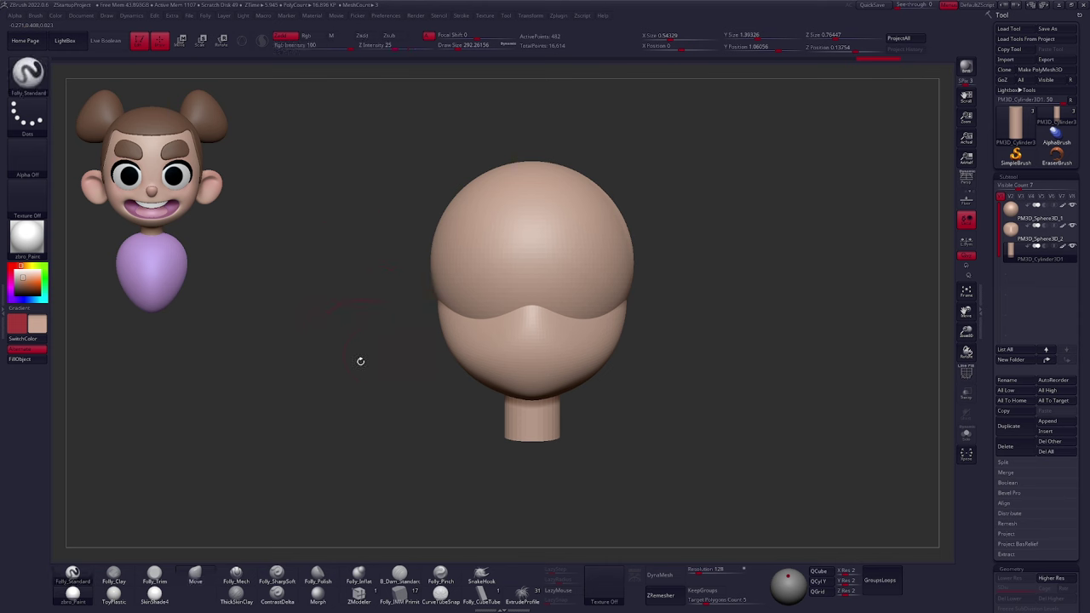
key("b")
key("m")
key("v")
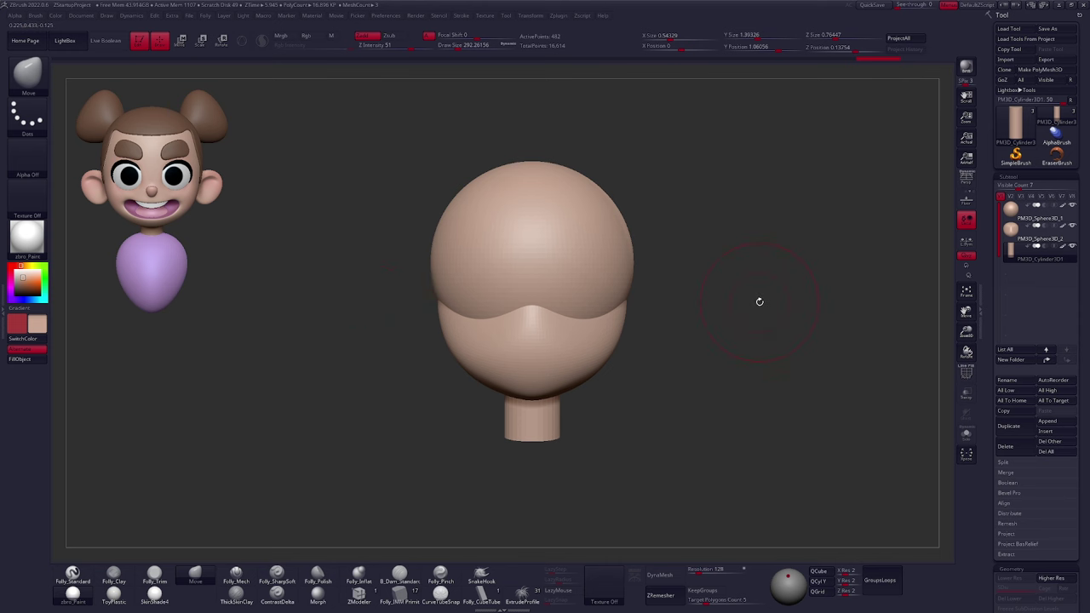
key("1")
key("2")
key("1")
key("2")
key("1")
key("2")
key("1")
key("2")
key("1")
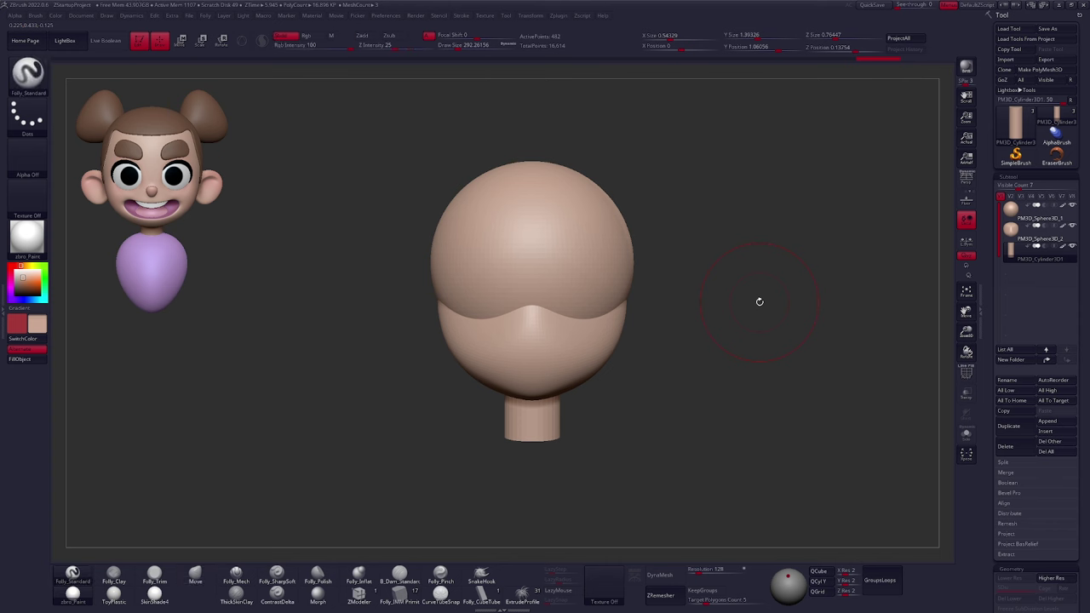
key("2")
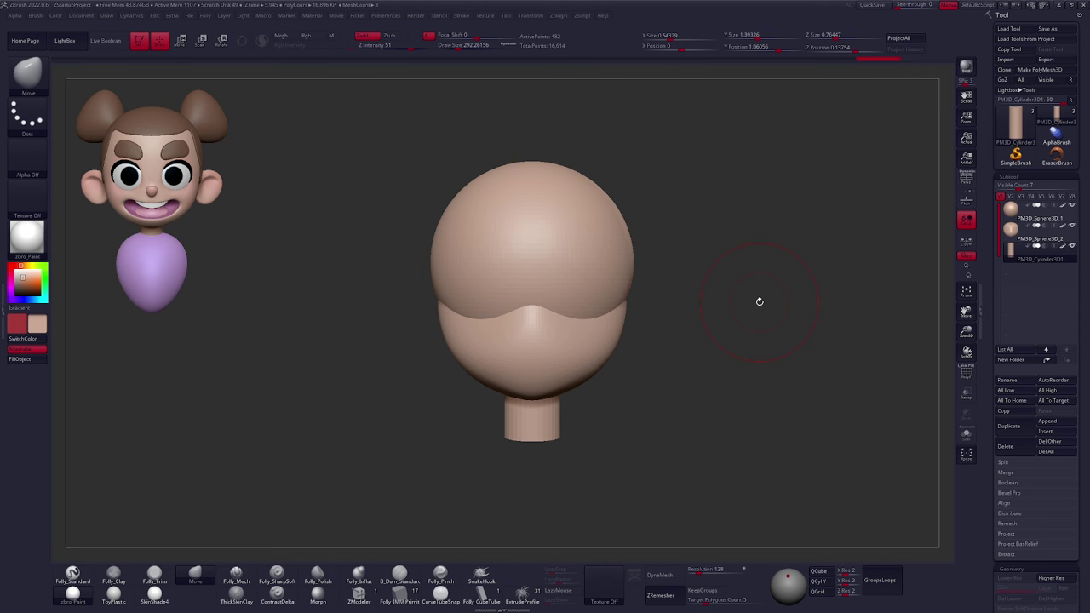
Append a Sphere3D as a new subtool and make it the active subtool
left_click(1047, 422)
left_click(681, 452)
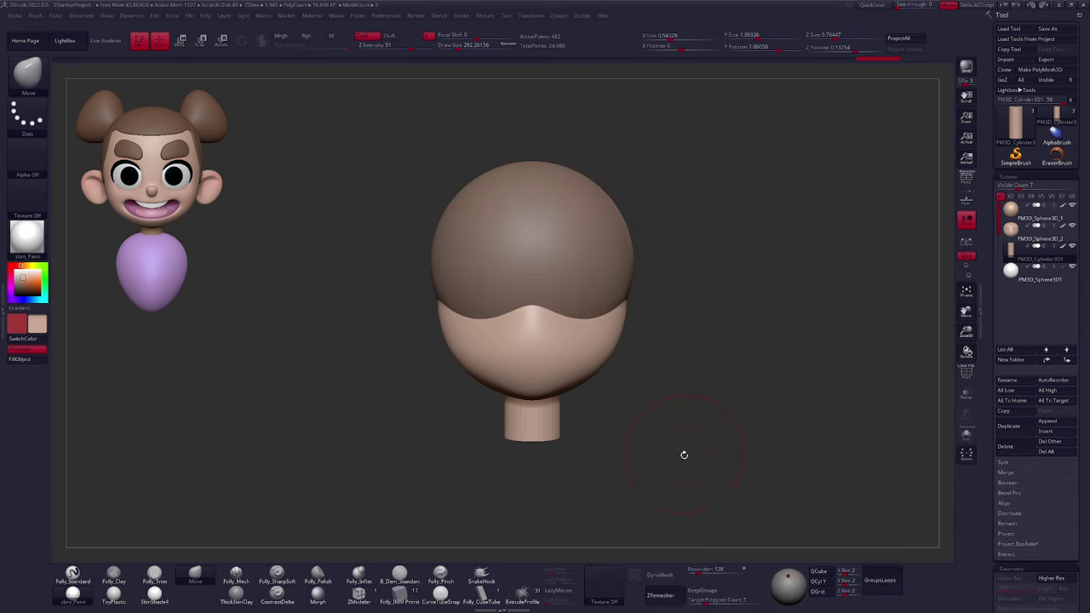
left_click(1017, 278)
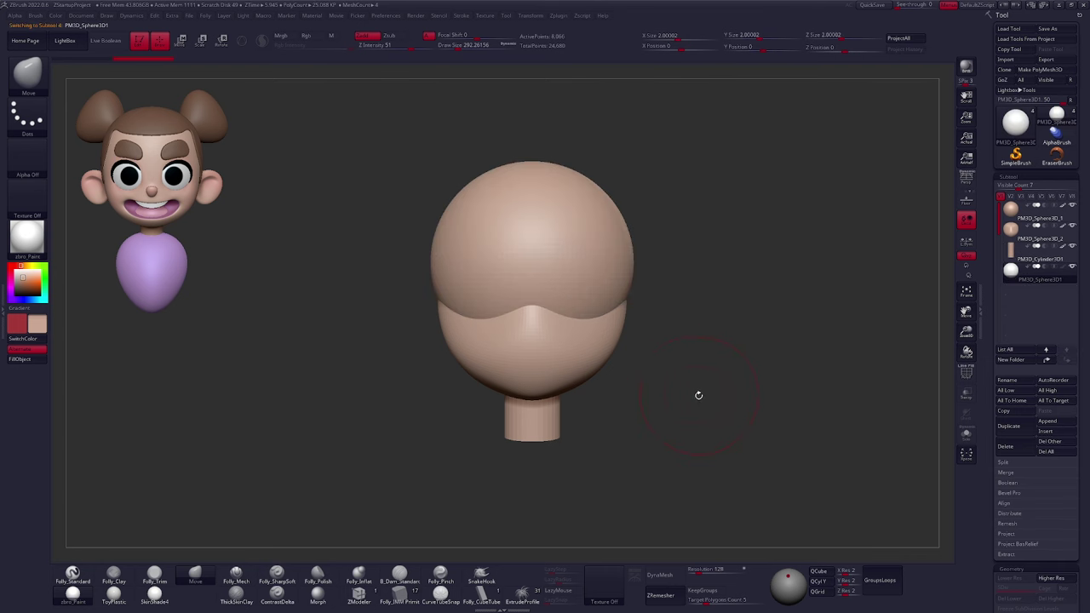
Scale the new sphere to about 0.81 and move it to the side of the head as an ear, at about X 1.14
left_click_drag(703, 404, 667, 400, "alt")
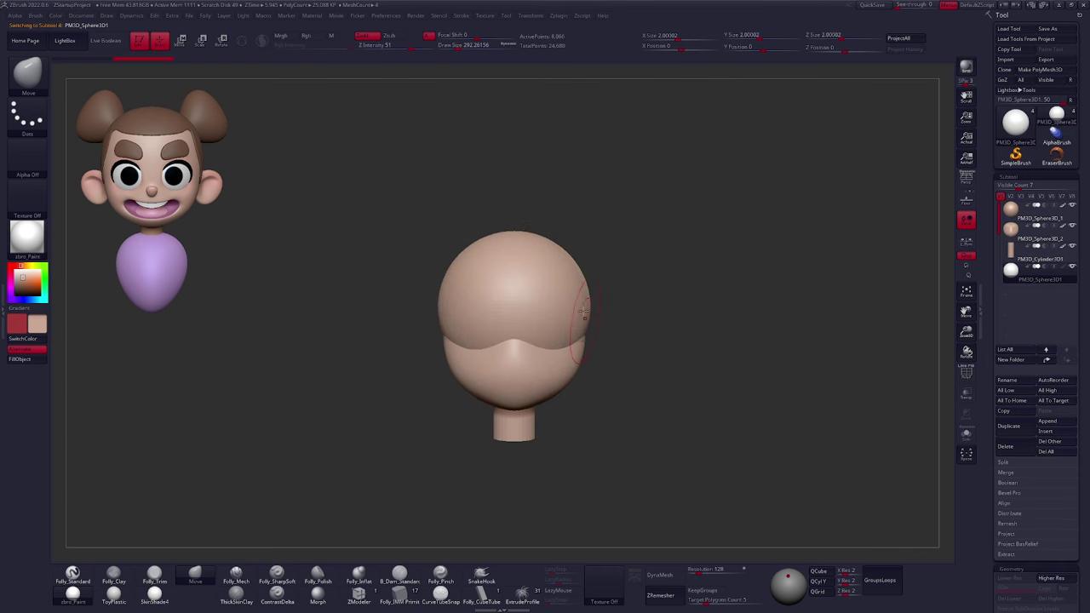
key("w")
left_click_drag(566, 337, 566, 396, "shift")
key("shift+f")
key("shift+f")
left_click_drag(616, 377, 745, 344, "alt")
mouse_move(703, 296)
left_mouse_down("shift")
mouse_move(783, 295)
mouse_move(666, 320)
mouse_move(604, 354)
left_mouse_up("shift")
key("ctrl+z")
key("e")
key("w")
left_click_drag(499, 332, 498, 385, "shift")
left_click_drag(498, 359, 694, 372)
key("q")
Mirror and weld the ear sphere to create a matching ear on the opposite side of the head
left_click_drag(645, 410, 650, 409, "alt")
left_click_drag(706, 384, 710, 381, "alt")
left_click_drag(988, 371, 988, 296)
key("f")
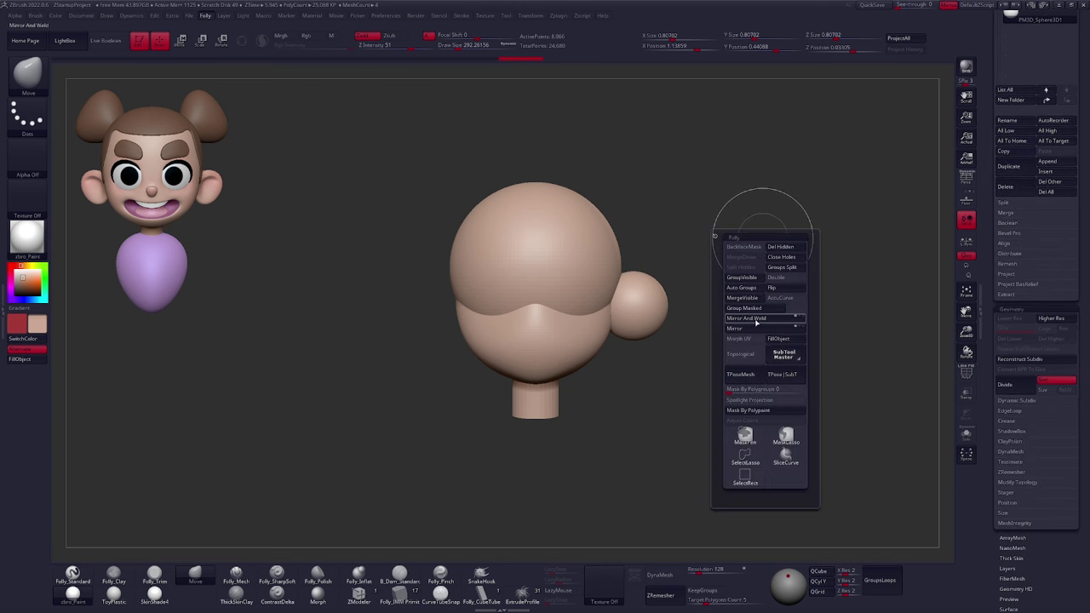
left_click(759, 322)
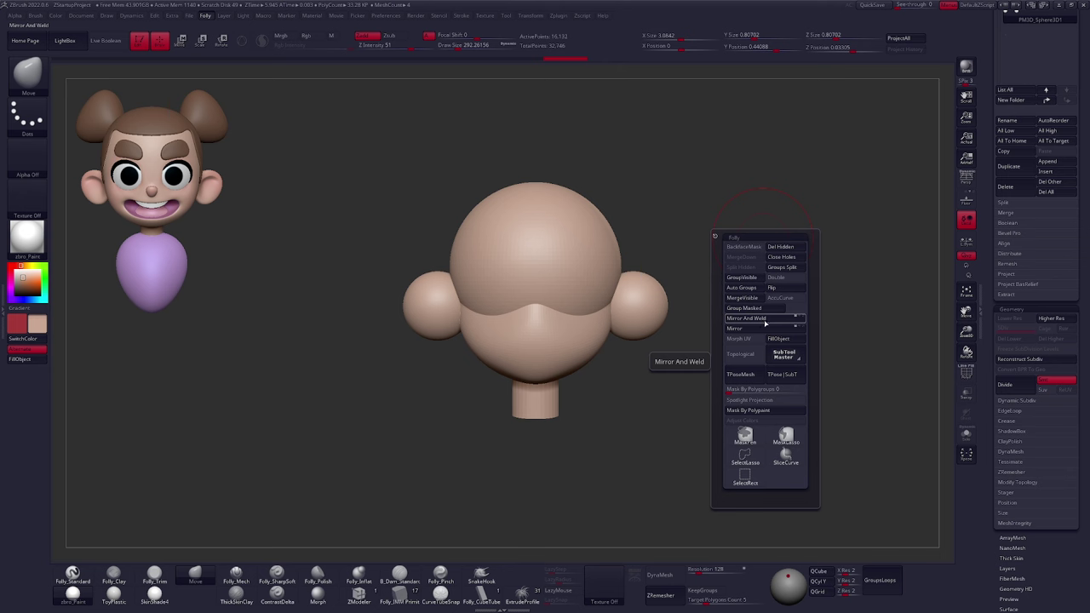
Undo the ear mirroring and reapply Mirror And Weld from the Modify Topology geometry options
key("ctrl+z")
left_click_drag(989, 324, 986, 280)
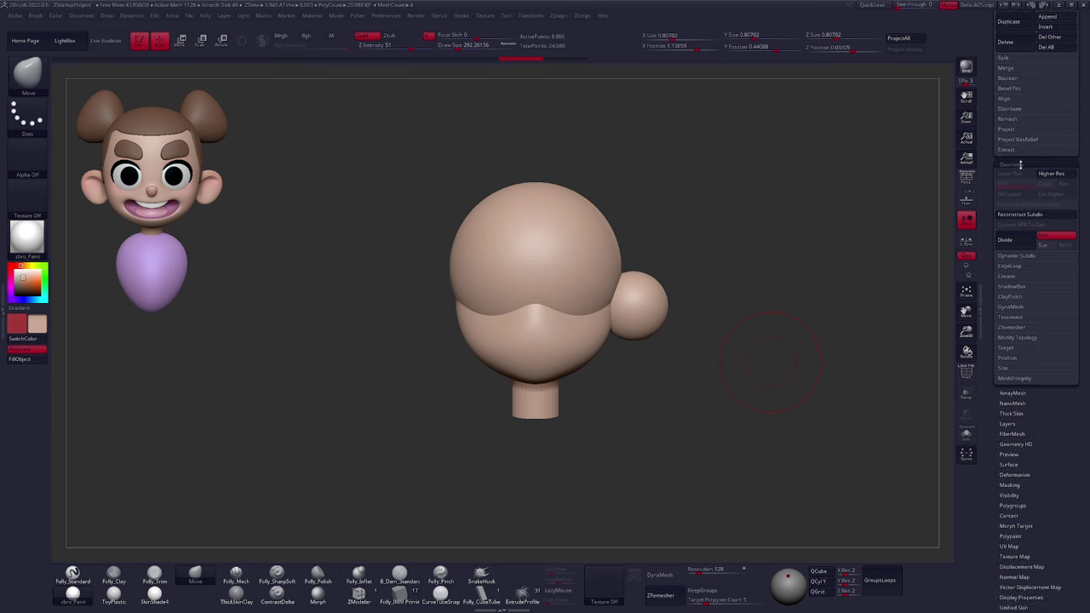
left_click(1028, 339)
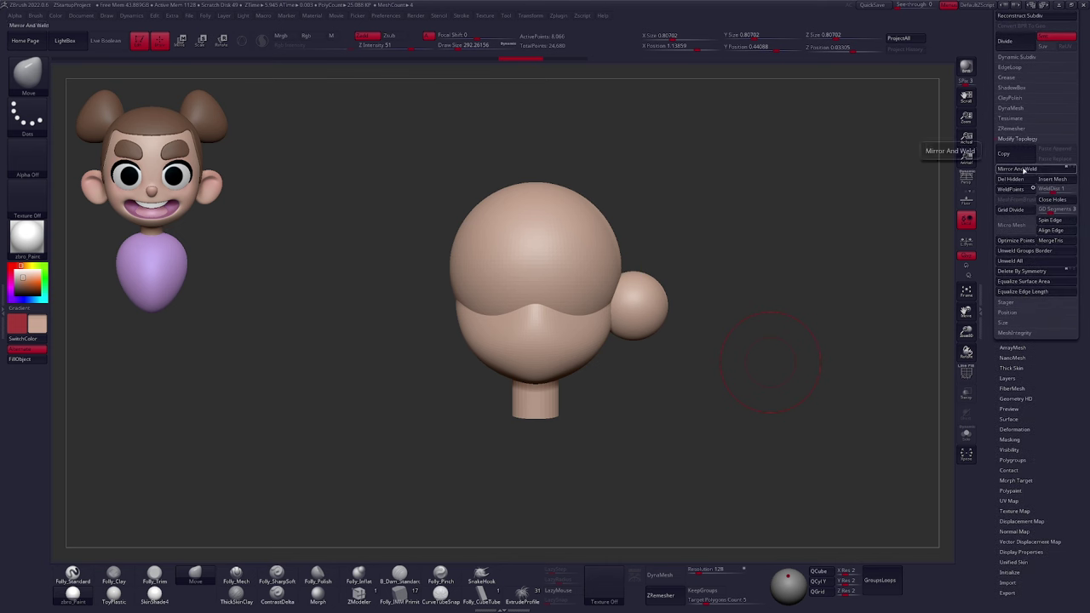
left_click(1019, 168)
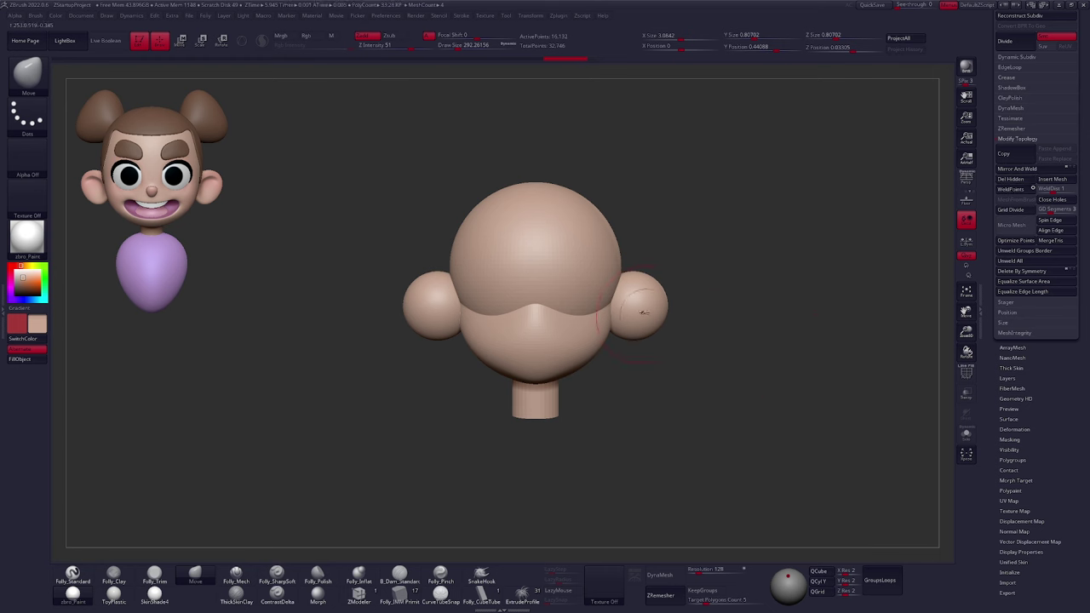
left_click(1013, 141)
left_click_drag(995, 151, 981, 390)
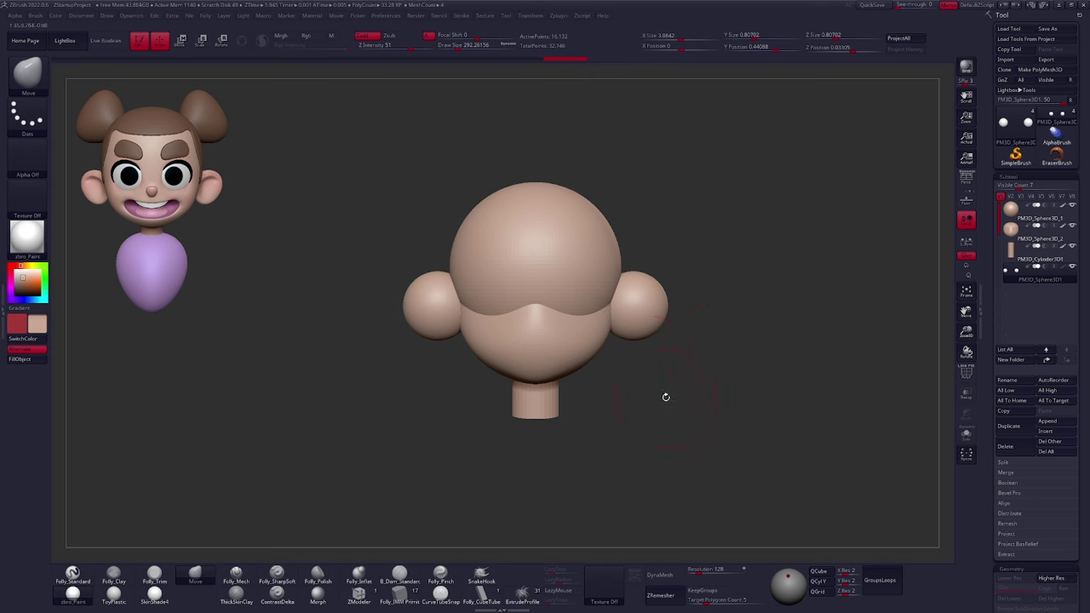
Replace the gizmo with a Transpose line and flatten the front half of both ear spheres along the depth axis
left_click_drag(666, 397, 658, 405)
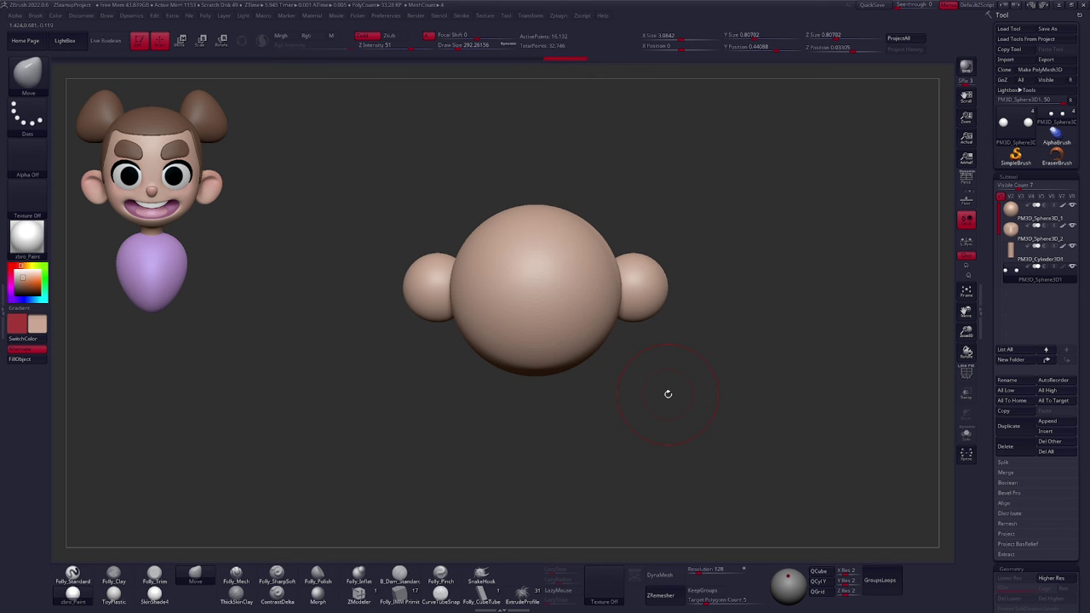
mouse_move(667, 411)
left_mouse_down()
mouse_move(672, 368)
mouse_move(662, 370)
mouse_move(666, 389)
left_mouse_up()
left_click_drag(665, 432, 668, 320)
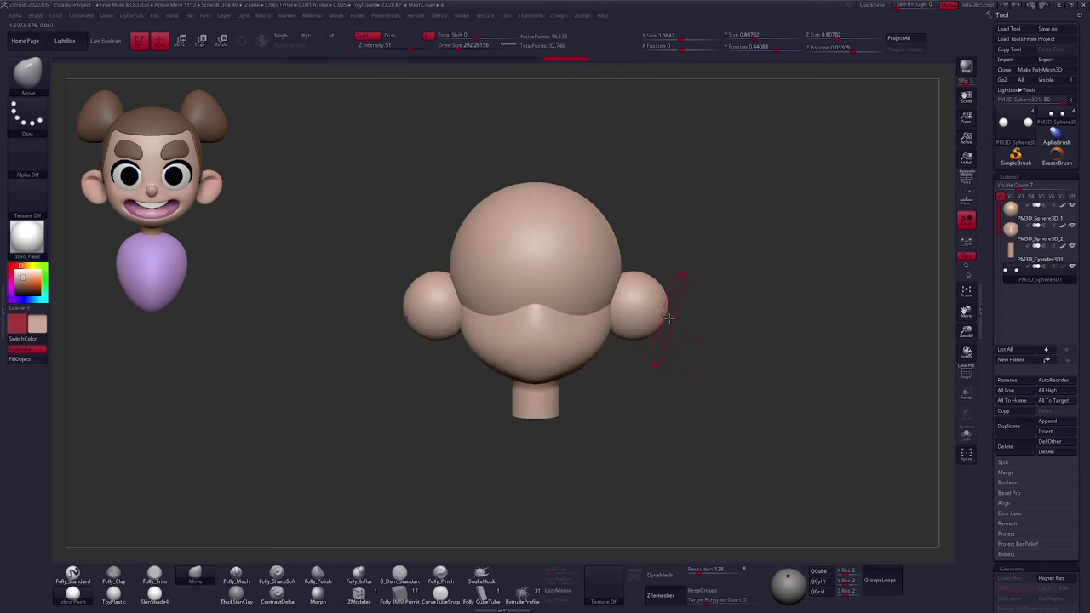
left_click_drag(717, 252, 722, 392)
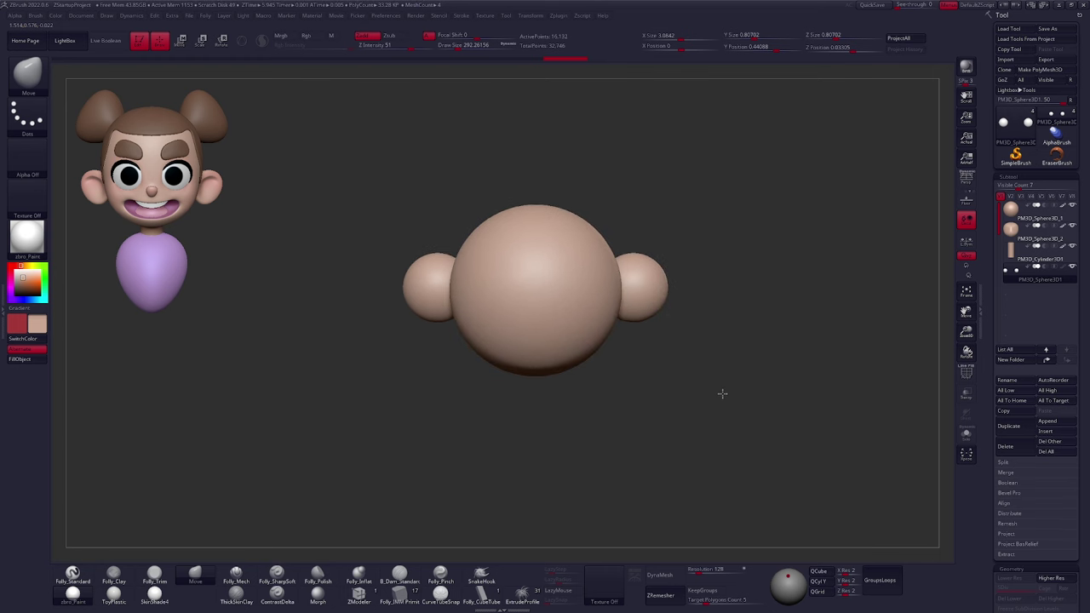
left_click_drag(649, 337, 644, 337, "alt")
key("w")
left_click(244, 41)
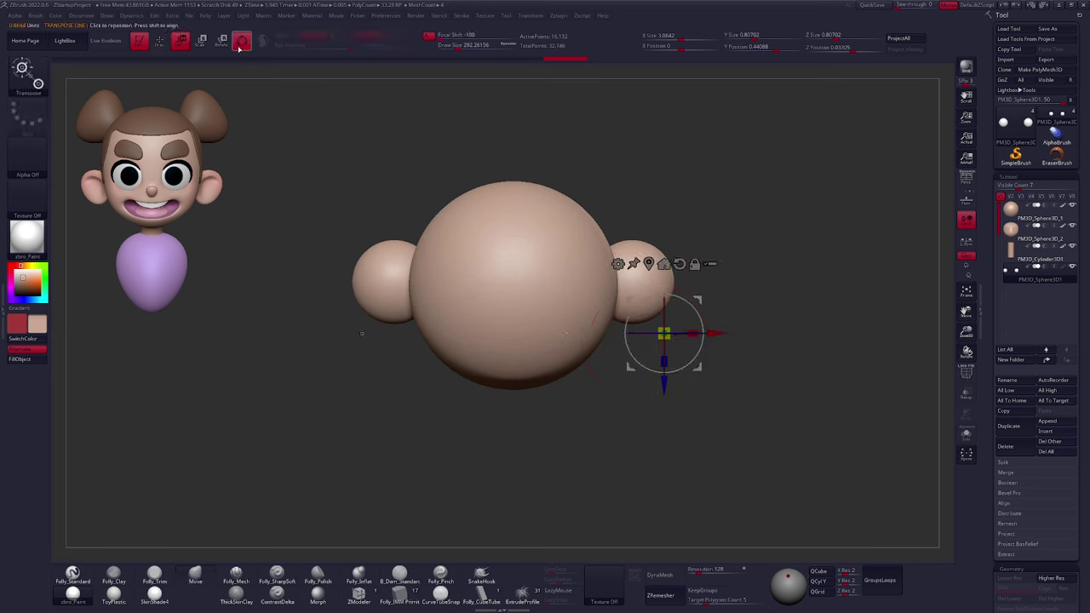
left_click(243, 42)
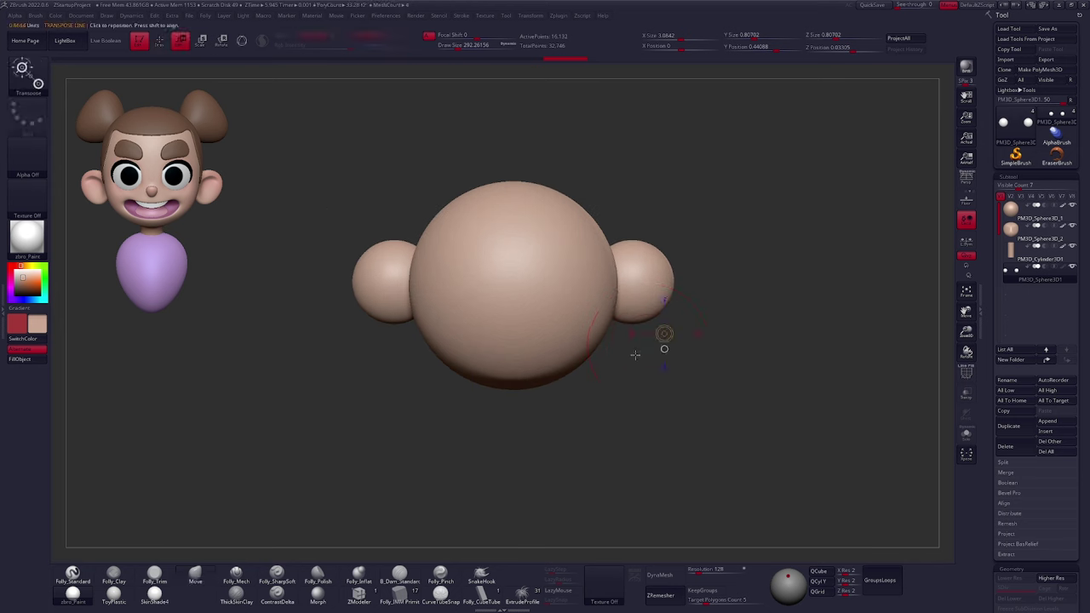
left_click_drag(632, 280, 633, 383)
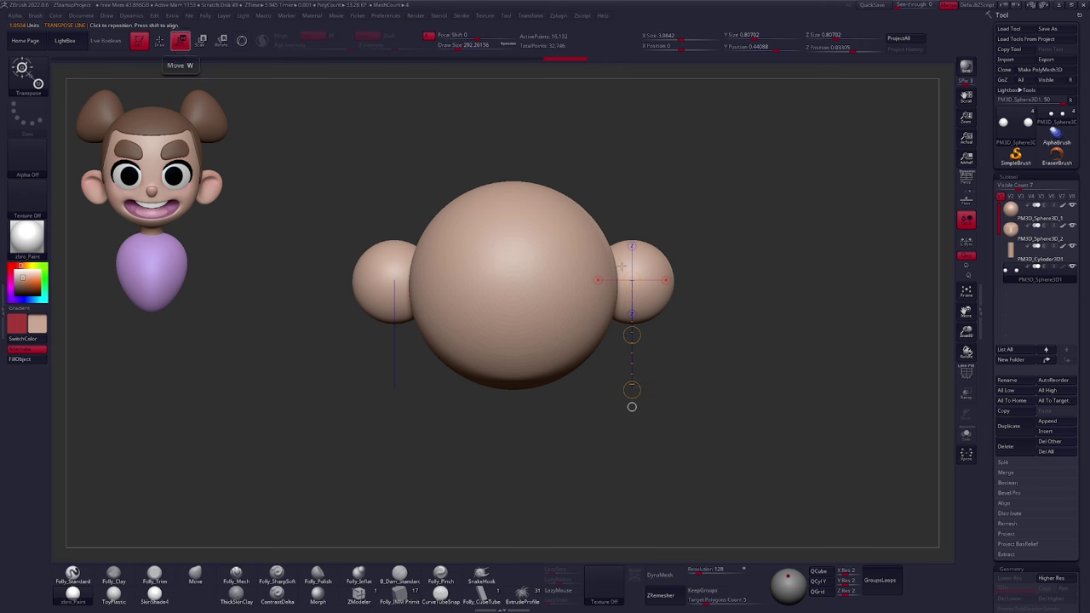
right_click_drag(632, 281, 721, 424)
left_click_drag(718, 471, 737, 371)
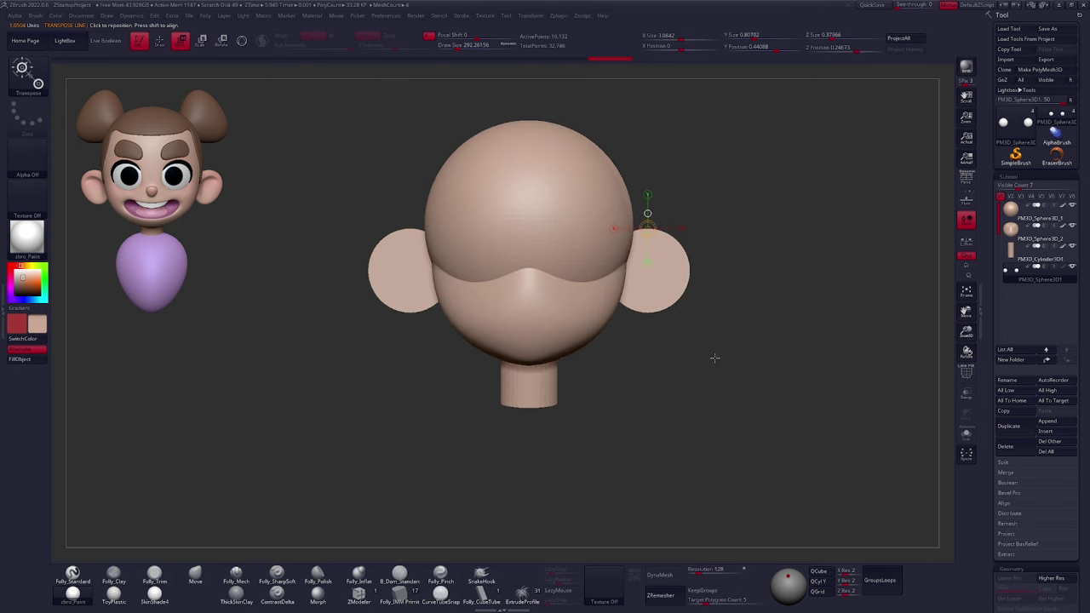
Try flattening the ears along diagonal Transpose lines, and undo both cuts
mouse_move(658, 290)
left_mouse_down()
mouse_move(751, 257)
mouse_move(756, 323)
mouse_move(741, 341)
left_mouse_up()
right_click_drag(657, 290, 657, 292)
left_click_drag(651, 264, 710, 304)
right_click_drag(650, 264, 651, 266)
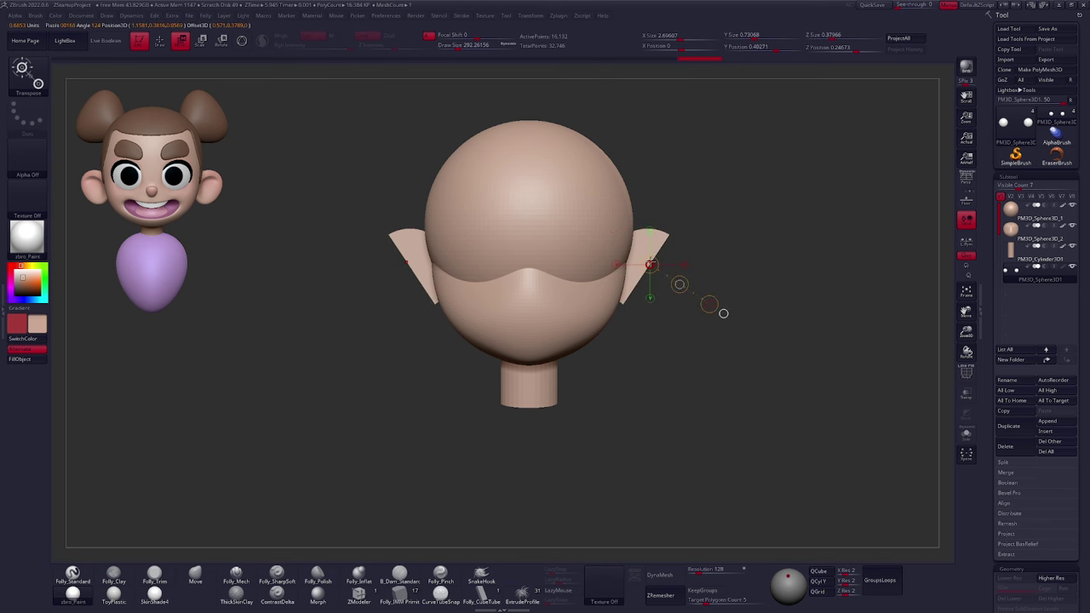
key("ctrl+z")
key("ctrl+z")
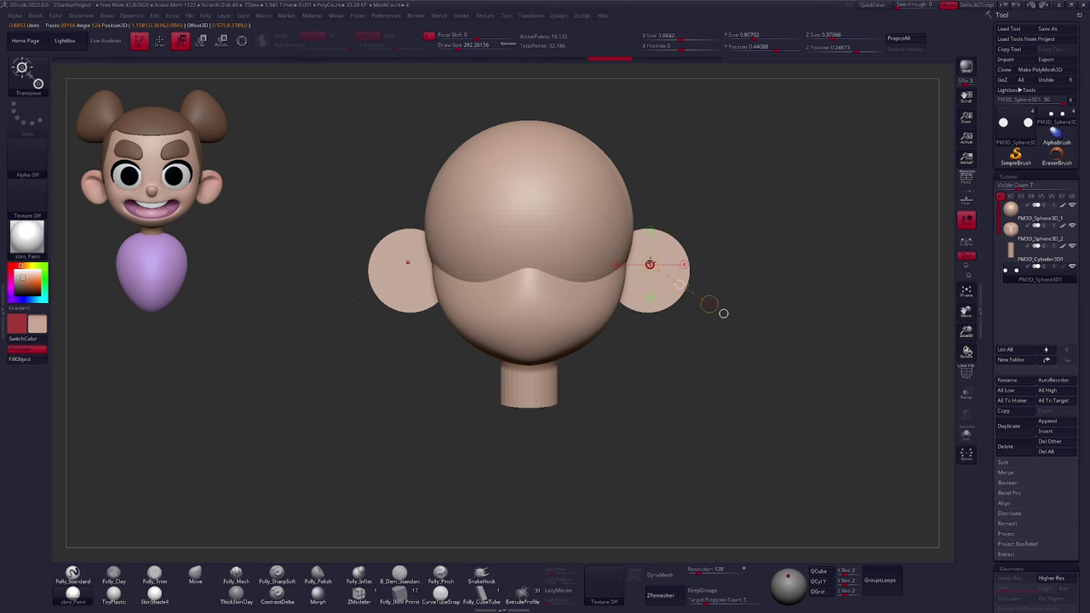
Reshape the ears slightly with the Move brush, isolate them, and thin them in depth to about 0.29
key("q")
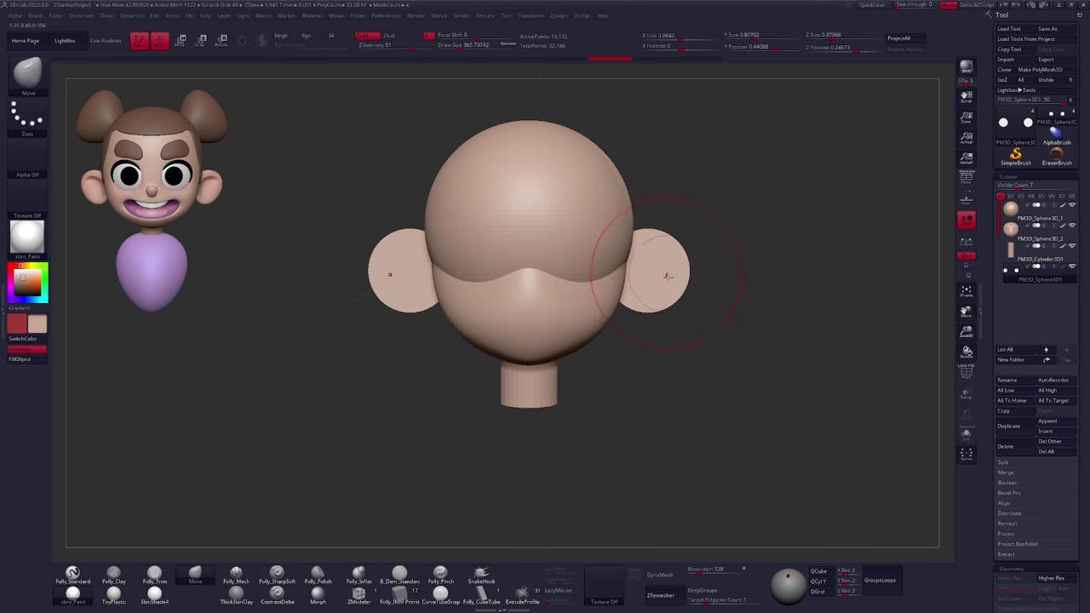
mouse_move(679, 298)
left_mouse_down()
mouse_move(673, 288)
mouse_move(648, 300)
mouse_move(674, 276)
left_mouse_up()
key("bracketleft")
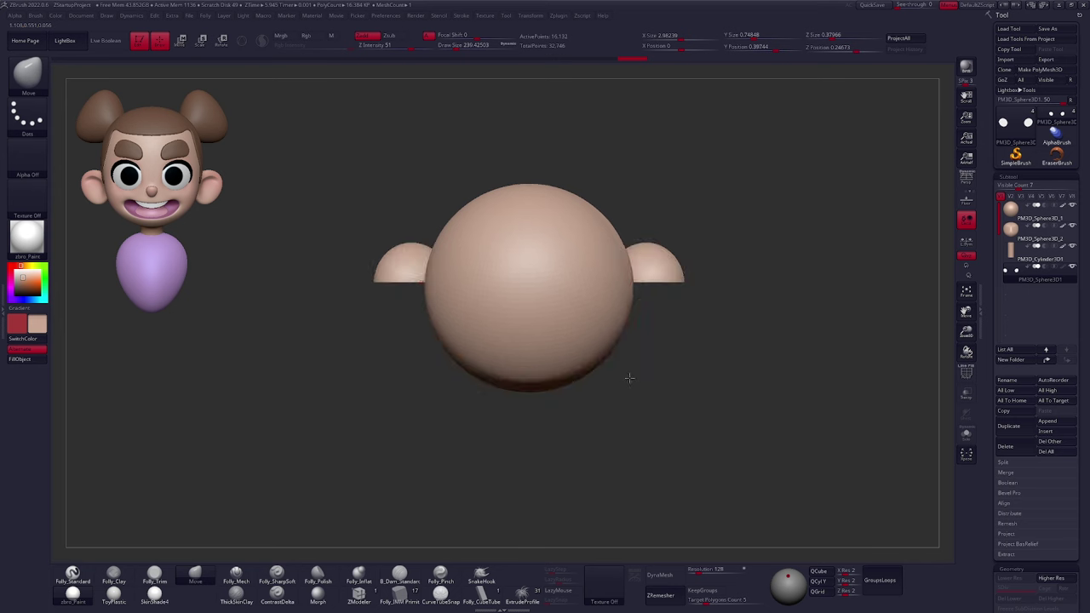
key("r")
left_click_drag(649, 281, 725, 282)
key("ctrl+shift+s")
left_click(650, 316)
key("w")
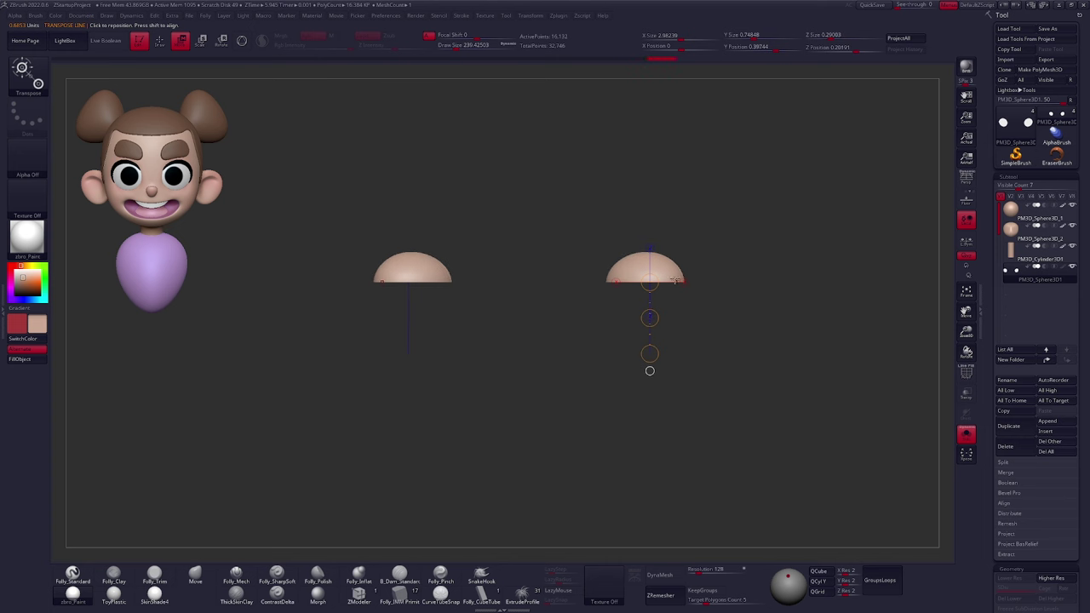
Try a sculpting stroke on the isolated ears with a larger brush, and undo it
key("q")
key("space")
left_click_drag(650, 256, 656, 258)
key("ctrl+z")
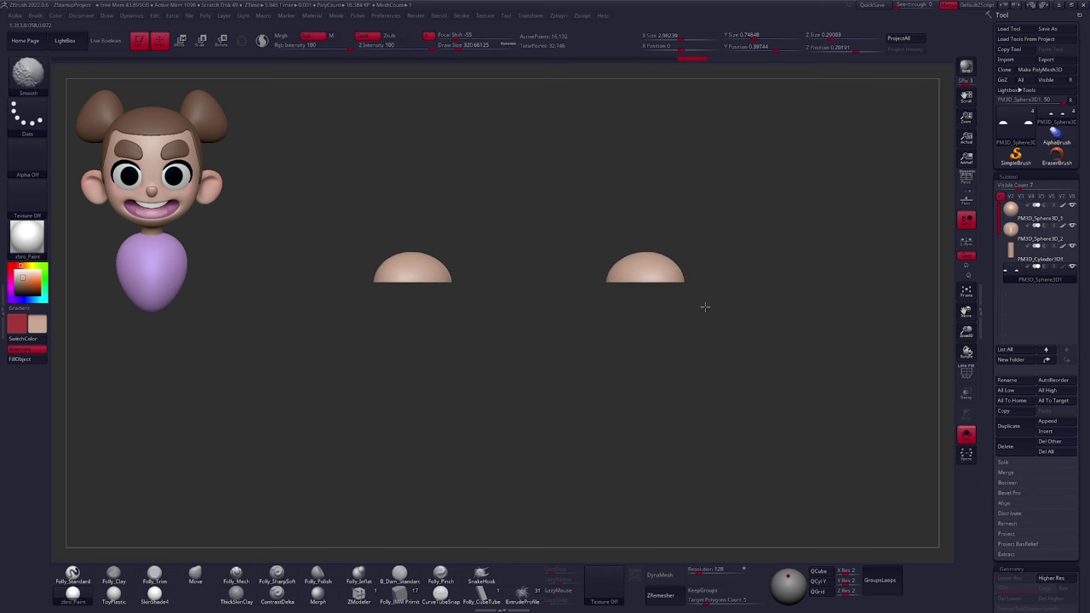
Rotate both ears with Transpose so they angle away from the head, and reposition them against its sides
mouse_move(705, 307)
left_mouse_down()
mouse_move(706, 290)
mouse_move(671, 288)
left_mouse_up()
left_click_drag(664, 319, 651, 348)
key("r")
mouse_move(626, 279)
left_mouse_down("shift")
mouse_move(716, 280)
mouse_move(696, 214)
mouse_move(694, 232)
left_mouse_up("shift")
key("w")
left_click_drag(672, 279, 672, 281)
left_click_drag(661, 381, 661, 361, "shift")
mouse_move(733, 283)
right_mouse_down()
mouse_move(651, 314)
mouse_move(636, 288)
right_mouse_up()
Refine the ears with the Move brush into rounded shapes that taper toward the lobes, about 0.72 high
key("q")
mouse_move(660, 323)
right_mouse_down("alt")
mouse_move(645, 315)
mouse_move(660, 312)
right_mouse_up("alt")
key("space")
left_click_drag(635, 302, 659, 325)
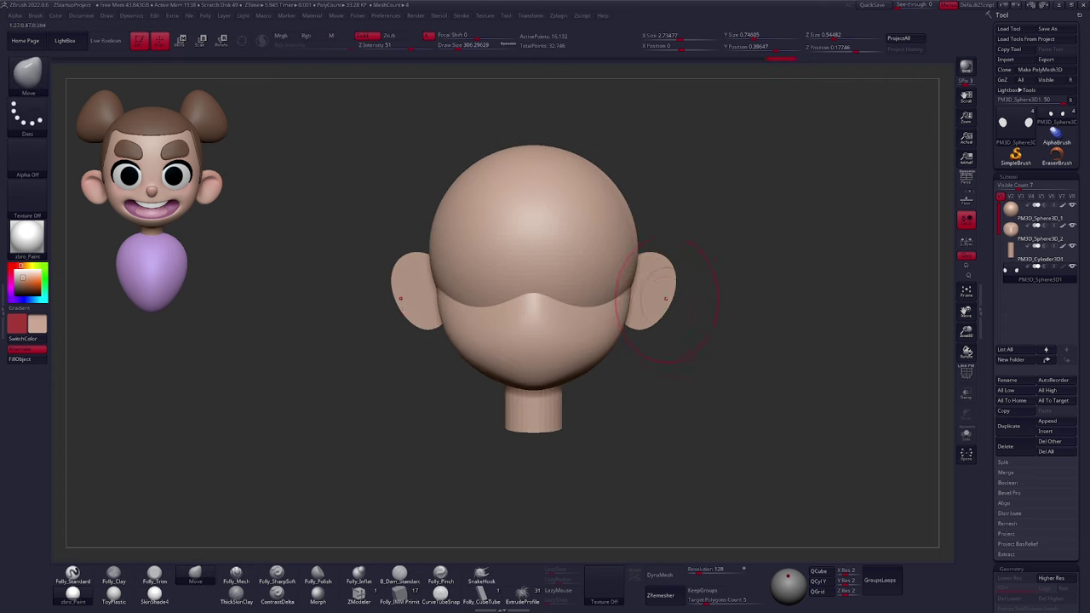
right_click_drag(673, 270, 649, 264)
left_click_drag(654, 316, 654, 317)
right_click_drag(654, 318, 669, 339, "shift")
right_click_drag(669, 339, 633, 323, "alt")
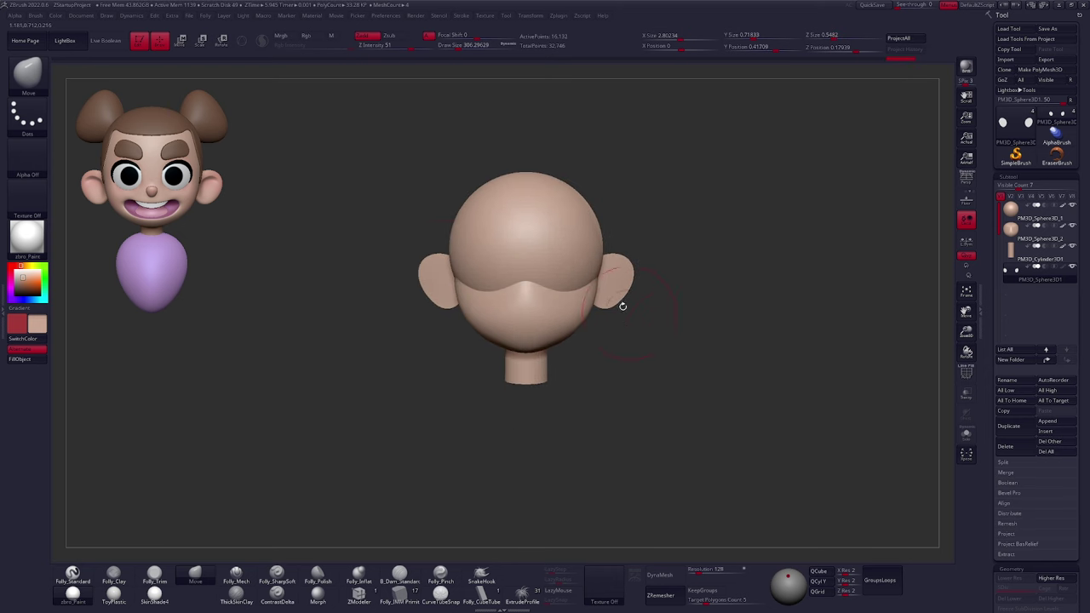
Move both ears down the head to about Y 0.63
key("w")
mouse_move(618, 304)
left_mouse_down("shift")
mouse_move(616, 335)
mouse_move(625, 312)
left_mouse_up("shift")
key("q")
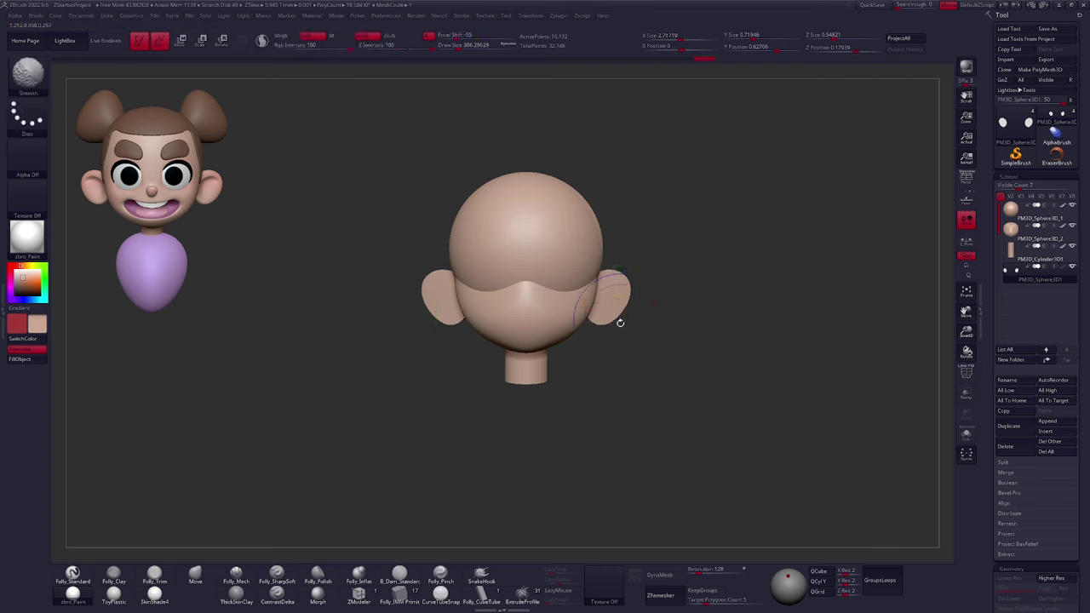
Make the ears the active subtool, fill them with the skin colour, and switch back to the Move brush
right_click_drag(653, 349, 608, 333, "ctrl")
left_click(557, 309, "alt")
mouse_move(557, 310)
right_mouse_down("alt")
mouse_move(639, 327)
mouse_move(645, 346)
right_mouse_up("alt")
left_click(642, 325, "alt")
key("1")
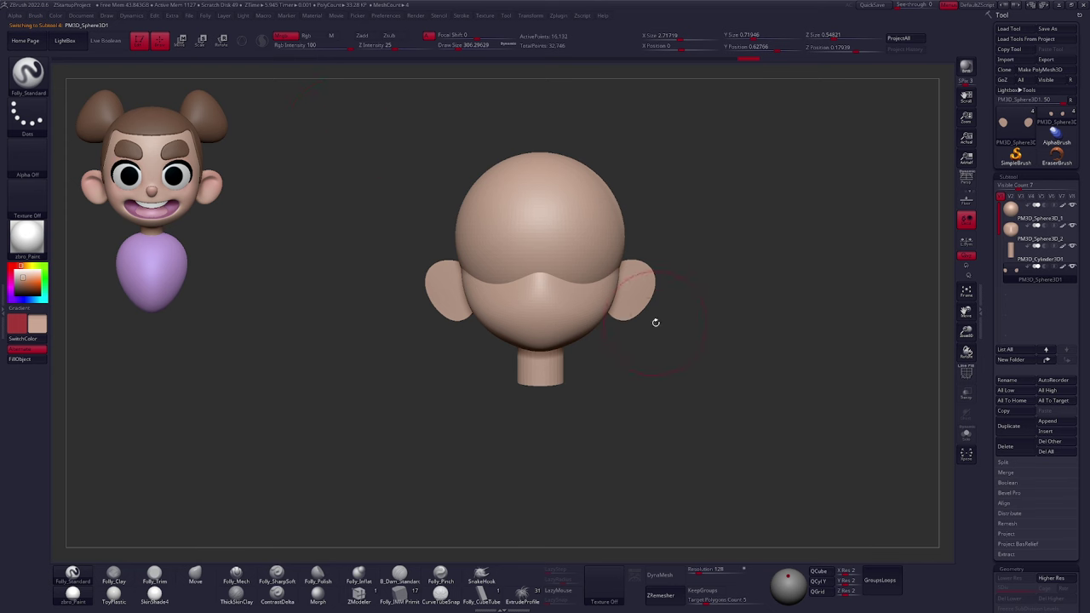
key("b")
key("m")
key("v")
right_click_drag(687, 362, 708, 379, "ctrl")
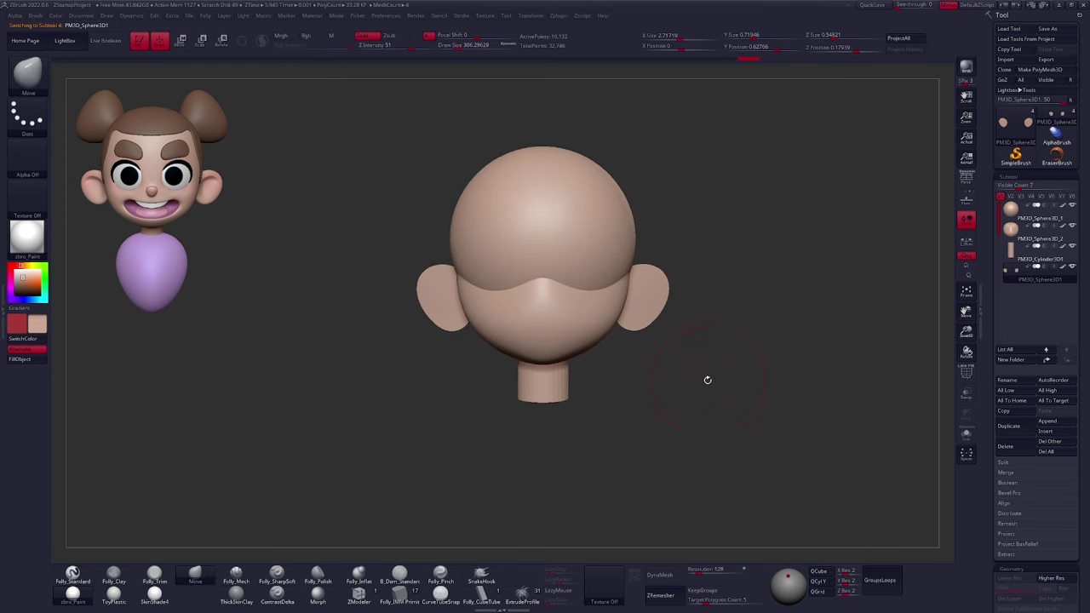
Try an orange fill on the ears, and fill them again with the skin colour
left_click_drag(29, 281, 31, 284)
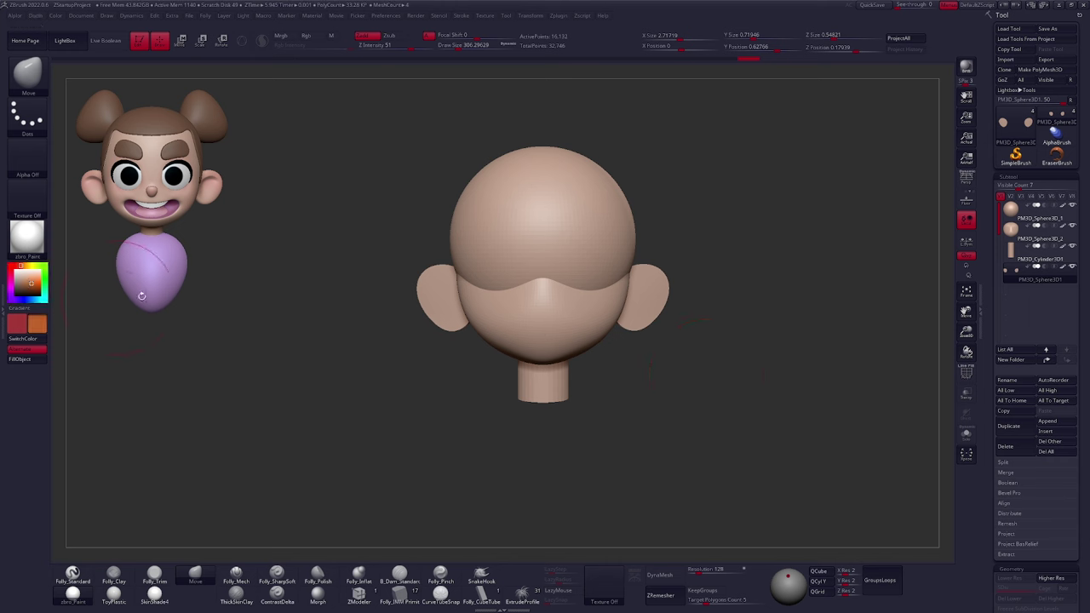
left_click(34, 360)
left_click(24, 278)
left_click(34, 359)
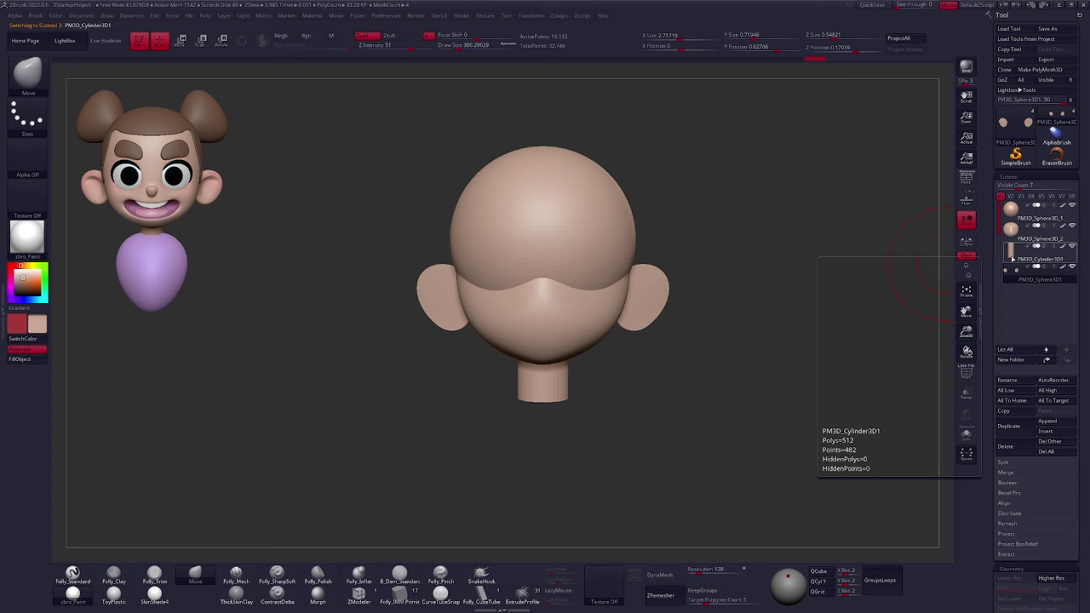
Select the neck cylinder subtool, insert a Sphere3D below it in the list, and make the sphere active
left_click(1026, 259)
mouse_move(1017, 266)
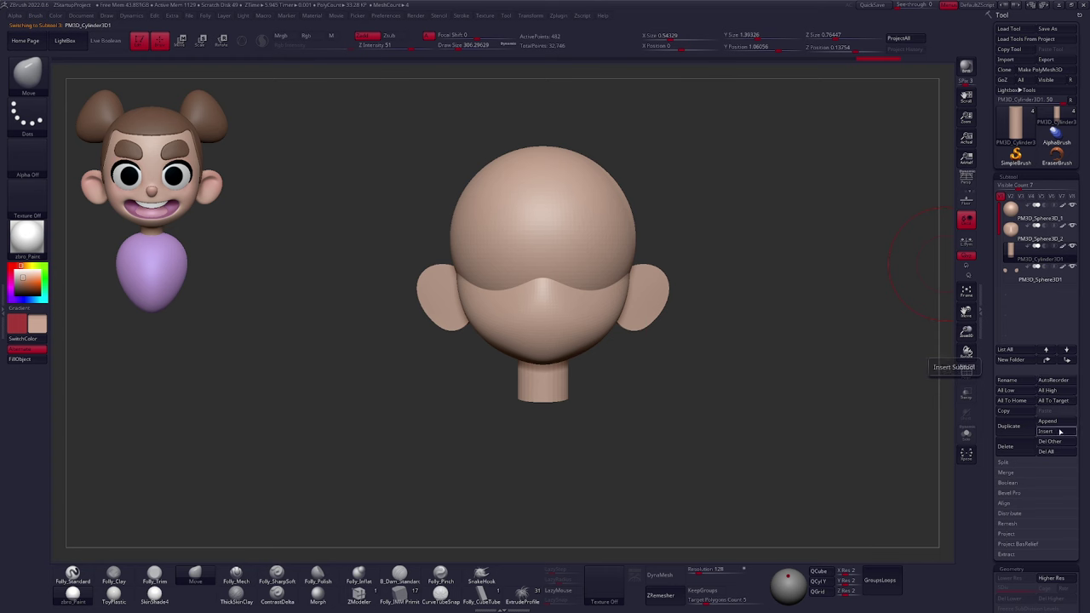
left_click(1060, 432)
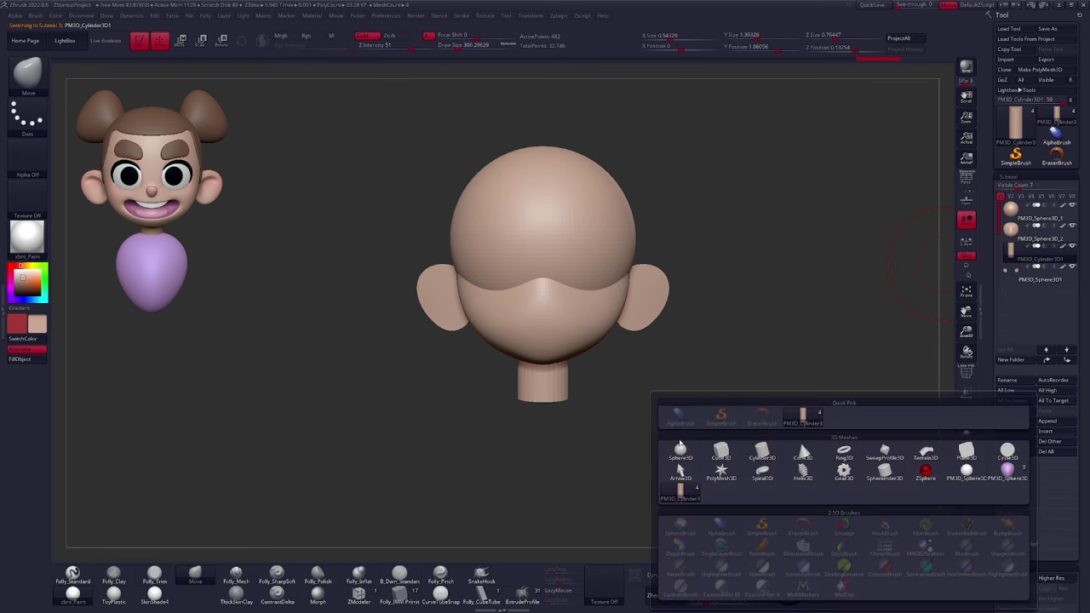
left_click(681, 452)
mouse_move(1011, 272)
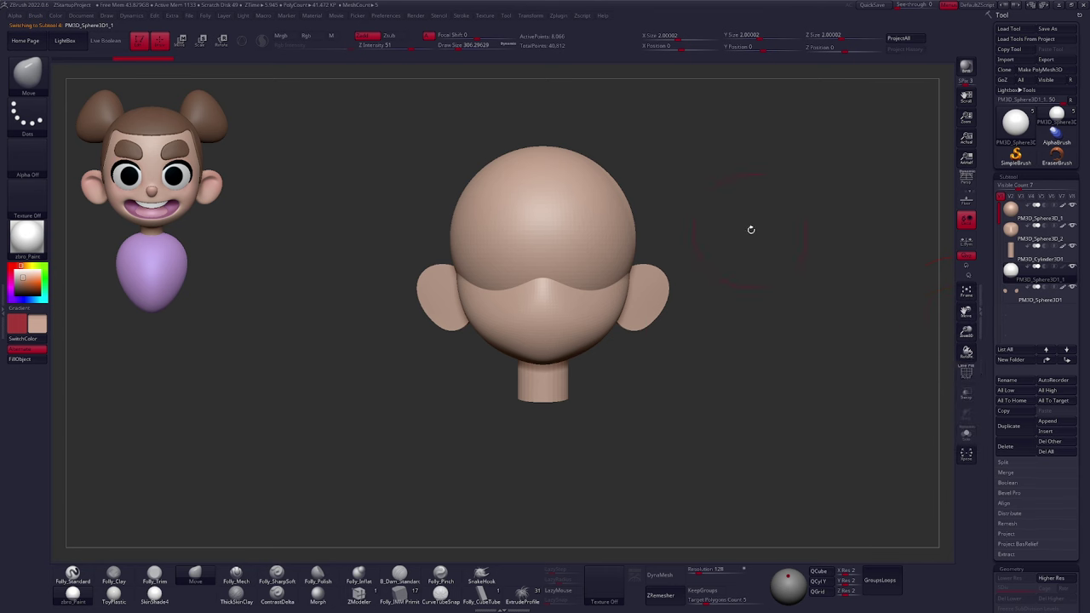
Move the new sphere below the head as the body, at about Y 2.35, and fill it with the skin colour
key("w")
left_click_drag(605, 295, 628, 545, "shift")
key("q")
left_click(37, 362)
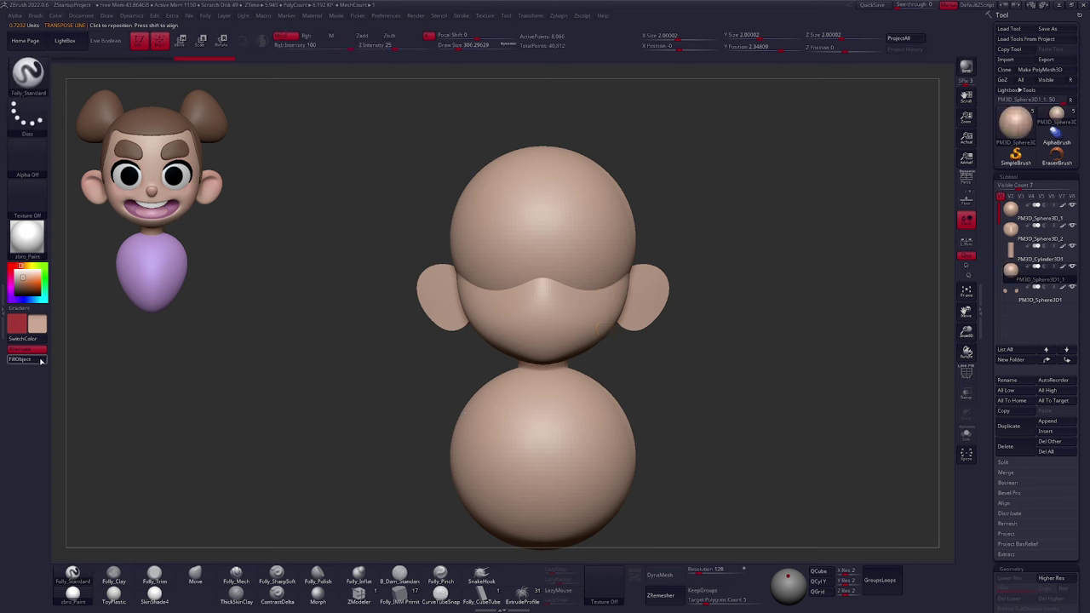
Lower the body sphere further beneath the neck and switch to the Move brush
mouse_move(611, 348)
left_mouse_down()
mouse_move(565, 375)
mouse_move(684, 408)
mouse_move(640, 302)
left_mouse_up()
key("w")
left_click_drag(570, 352, 570, 411, "shift")
key("q")
key("b")
key("m")
key("v")
Sculpt the body sphere into an egg shape tapering downward, about 1.59 wide and 1.81 high
mouse_move(617, 355)
left_mouse_down()
mouse_move(552, 355)
mouse_move(632, 348)
mouse_move(616, 324)
left_mouse_up()
key("space")
left_click_drag(684, 370, 667, 346)
left_click_drag(583, 353, 596, 358)
left_click_drag(612, 397, 617, 405)
mouse_move(668, 376)
left_mouse_down()
mouse_move(660, 373)
mouse_move(746, 399)
left_mouse_up()
mouse_move(710, 362)
left_mouse_down("alt")
mouse_move(662, 363)
mouse_move(636, 346)
mouse_move(596, 416)
left_mouse_up("alt")
key("space")
key("space")
mouse_move(643, 348)
left_mouse_down()
mouse_move(629, 348)
mouse_move(665, 313)
left_mouse_up()
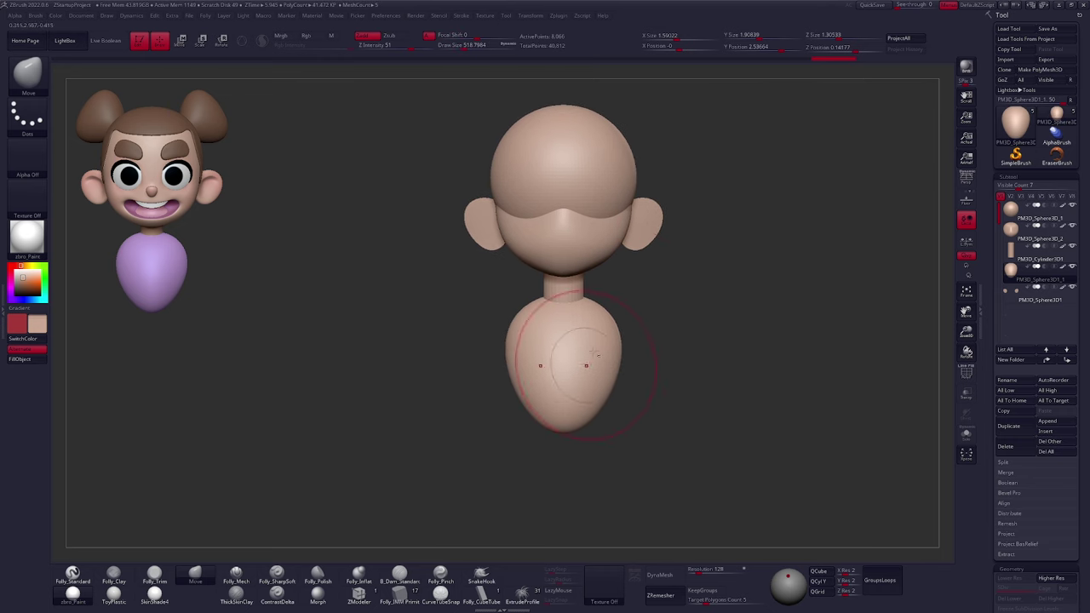
Scale the body down and refine its outline with the Move brush to match the reference
key("e")
mouse_move(573, 302)
left_mouse_down("shift")
mouse_move(622, 322)
mouse_move(635, 364)
mouse_move(617, 333)
left_mouse_up("shift")
left_click_drag(705, 338, 455, 274, "alt")
key("q")
key("space")
left_click_drag(298, 307, 326, 313)
key("space")
left_click_drag(351, 245, 343, 243)
Select the neck cylinder and slant it in side view with the Move brush
left_click(328, 226, "alt")
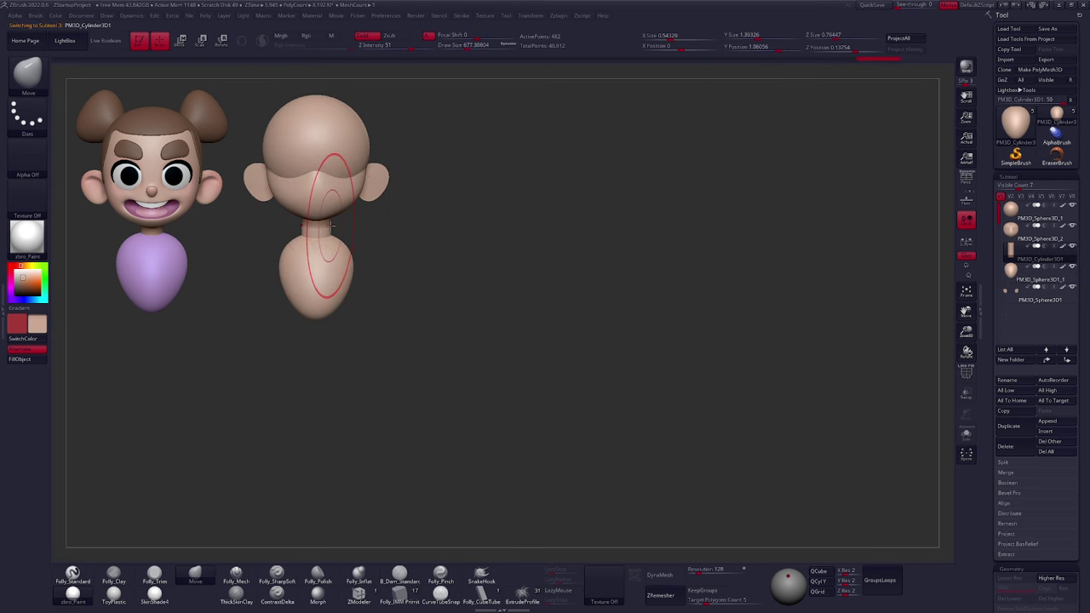
left_click_drag(328, 226, 324, 226)
right_click_drag(324, 225, 290, 226, "shift")
mouse_move(346, 221)
left_mouse_down()
mouse_move(358, 253)
mouse_move(323, 254)
mouse_move(343, 254)
left_mouse_up()
Select the body and adjust it with the Move brush to fit the slanted neck, about 1.61 high
left_click(340, 261, "alt")
key("space")
key("space")
mouse_move(328, 255)
right_mouse_down("shift")
mouse_move(374, 253)
mouse_move(426, 282)
right_mouse_up("shift")
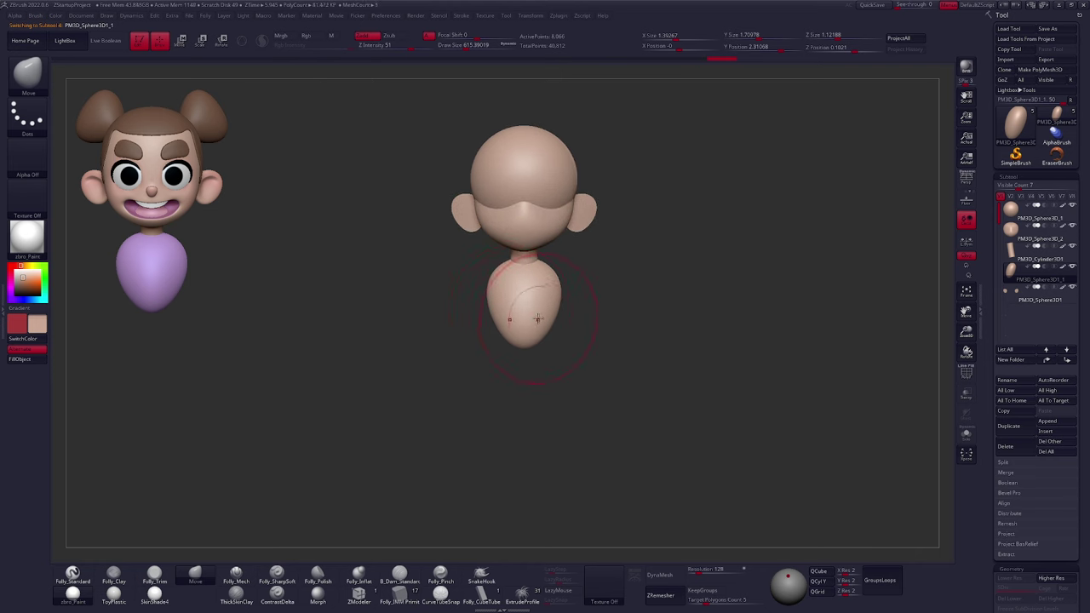
key("space")
mouse_move(544, 313)
left_mouse_down()
mouse_move(557, 313)
mouse_move(534, 334)
left_mouse_up()
right_click_drag(668, 324, 669, 387, "alt")
right_click_drag(668, 388, 724, 388, "ctrl")
key("space")
left_click_drag(755, 380, 734, 381)
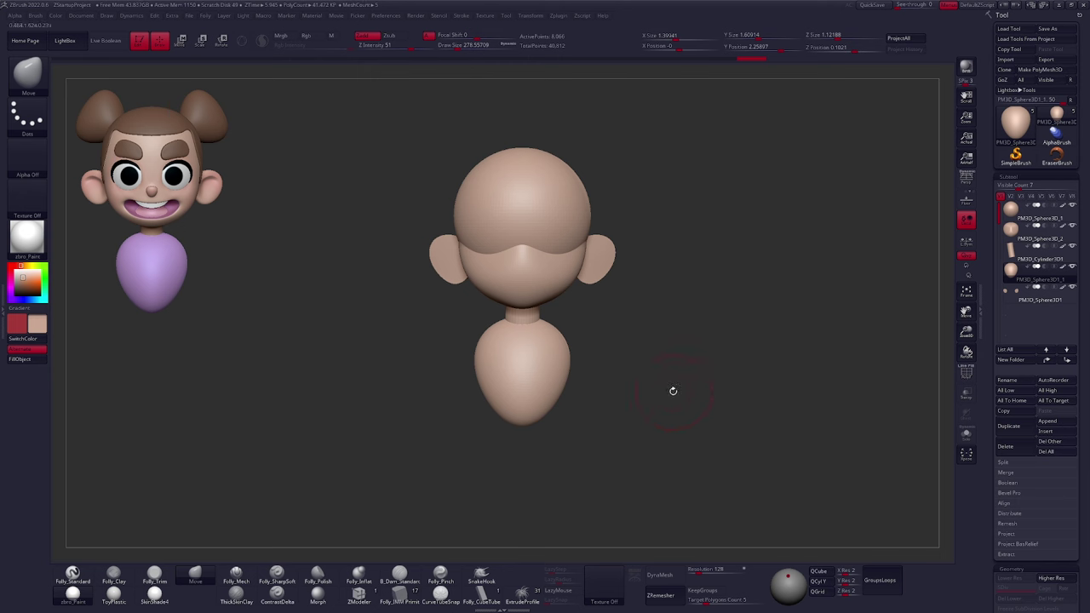
Select the jaw and refine its shape from several angles with the Move brush
left_click(554, 259, "alt")
key("space")
left_click_drag(555, 261, 581, 260)
right_click_drag(596, 264, 562, 265)
key("space")
left_click_drag(562, 265, 556, 266)
right_click_drag(562, 296, 547, 285, "shift")
key("space")
left_click_drag(540, 288, 584, 302)
Select the cranium sphere, view it from the side and choose MaskLasso as the masking brush
key("space")
right_click_drag(583, 302, 591, 234)
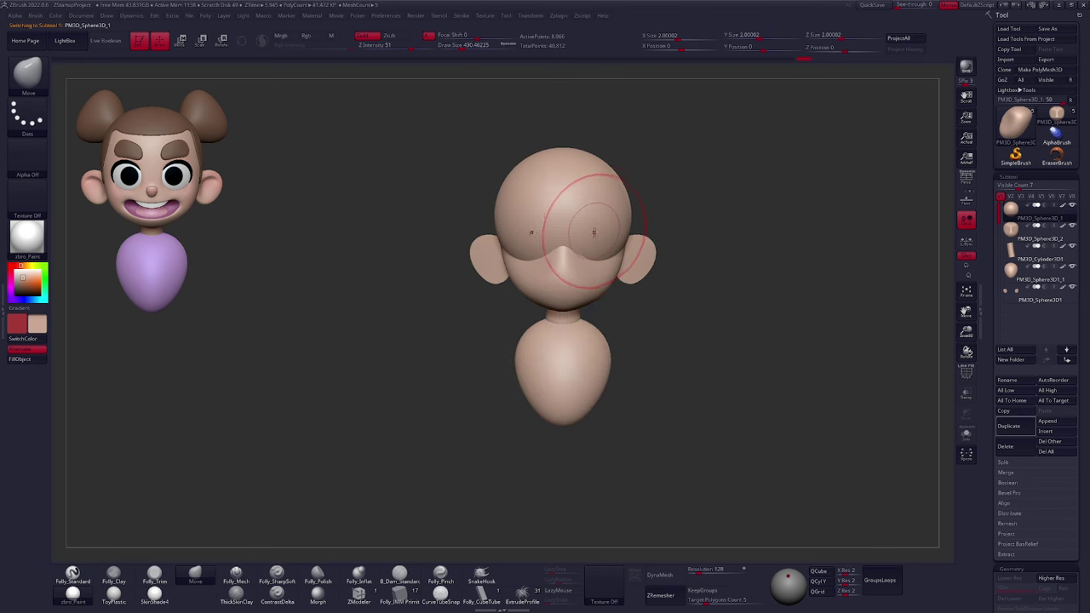
key("s")
left_click_drag(592, 231, 602, 230)
mouse_move(602, 228)
right_mouse_down()
mouse_move(568, 283)
mouse_move(464, 284)
right_mouse_up()
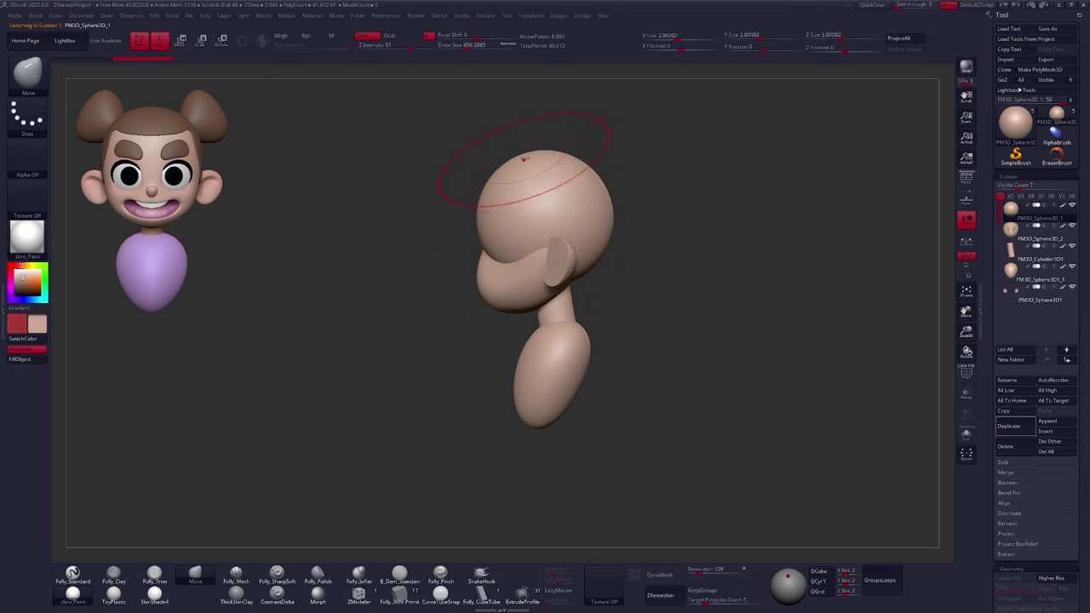
left_click_drag(487, 211, 524, 248, "ctrl")
key("ctrl+f")
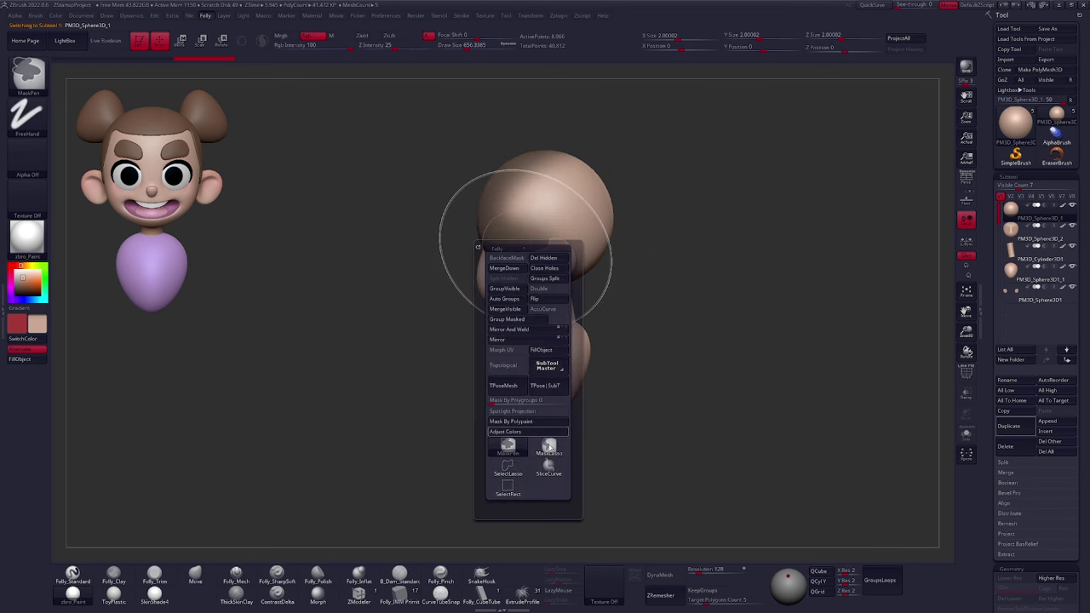
left_click(548, 445, "ctrl")
right_click_drag(544, 128, 543, 192, "ctrl")
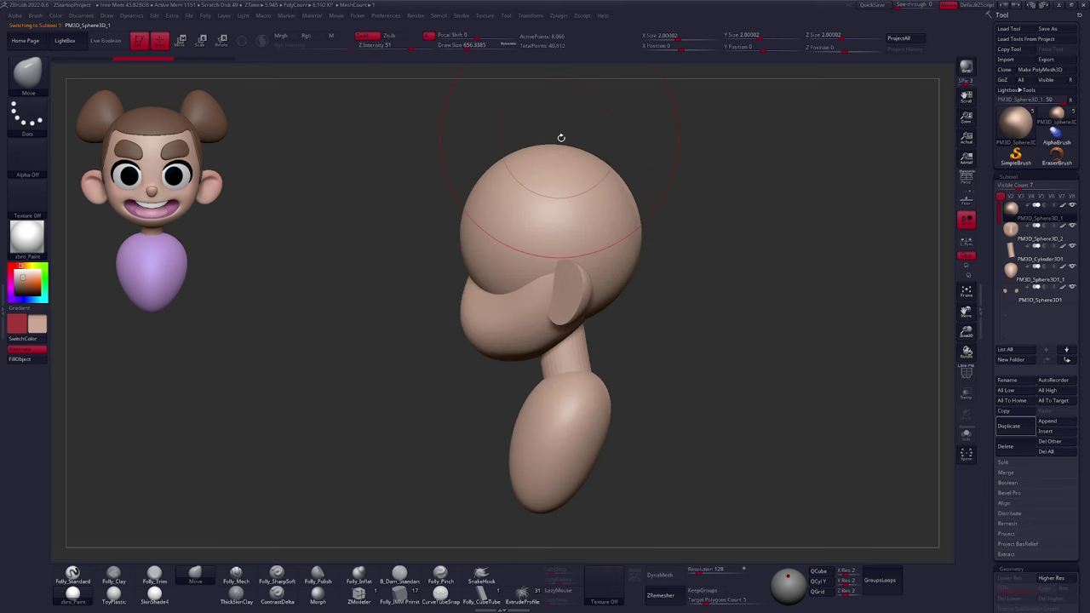
Lasso-mask the front half of the cranium in side view, and clear the mask
key("ctrl")
mouse_move(558, 137)
left_mouse_down("ctrl")
mouse_move(499, 288)
mouse_move(520, 315)
left_mouse_up("ctrl")
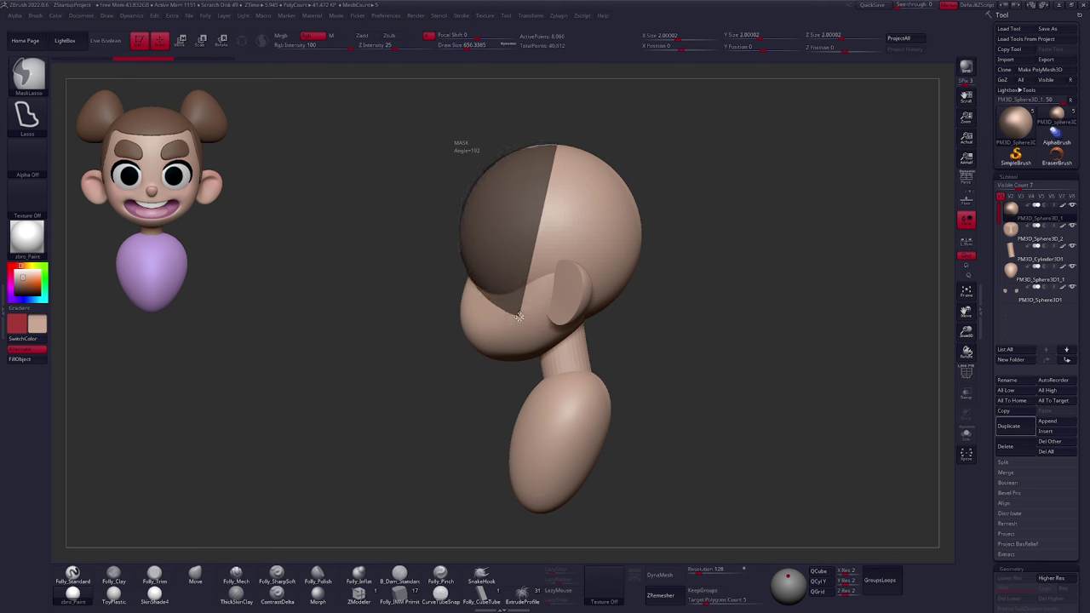
left_click_drag(520, 317, 519, 318, "ctrl")
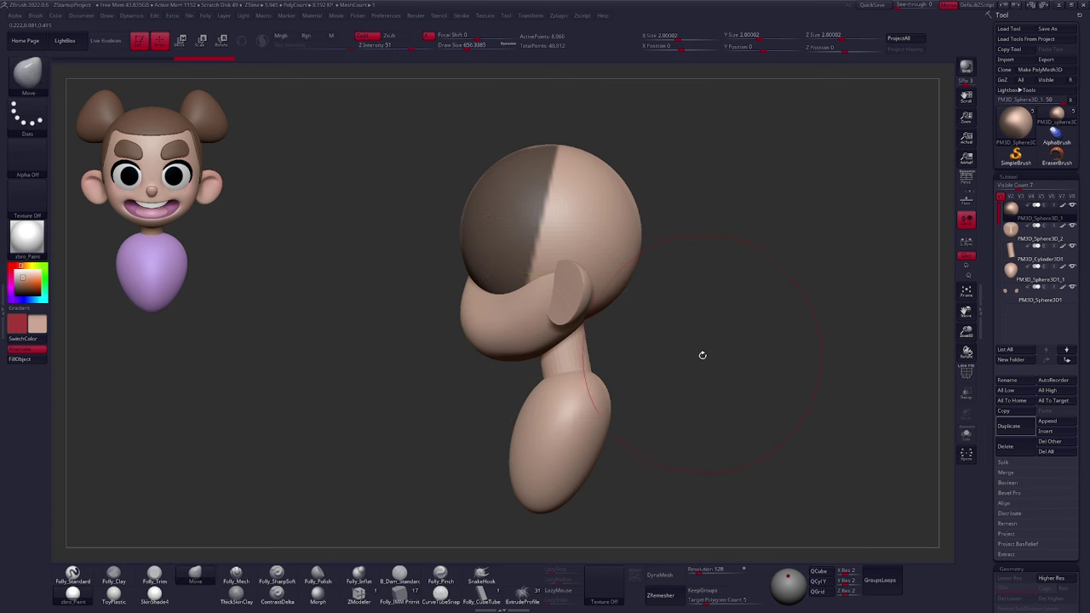
key("ctrl")
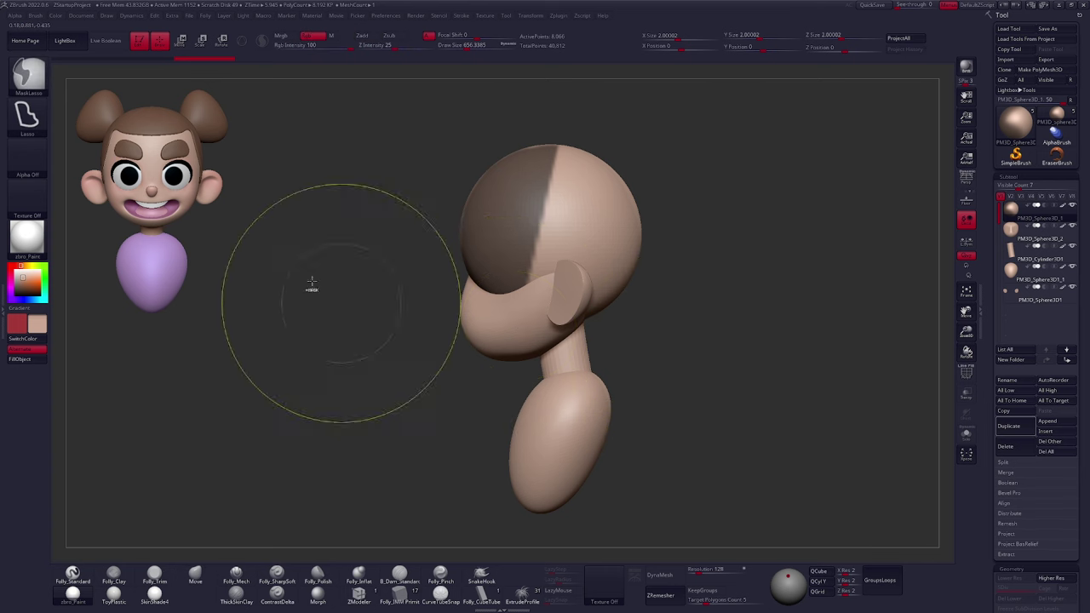
left_click_drag(638, 371, 692, 385, "ctrl")
Reshape the cranium from side and front with the Move brush into a taller oval, about 1.85 wide and 2.13 high
mouse_move(558, 266)
left_mouse_down()
mouse_move(553, 279)
mouse_move(566, 282)
left_mouse_up()
left_click_drag(600, 220, 593, 222)
mouse_move(659, 248)
left_mouse_down("shift")
mouse_move(580, 248)
mouse_move(588, 242)
left_mouse_up("shift")
left_click_drag(651, 180, 654, 178)
left_click_drag(535, 233, 545, 266)
left_click_drag(470, 247, 550, 243)
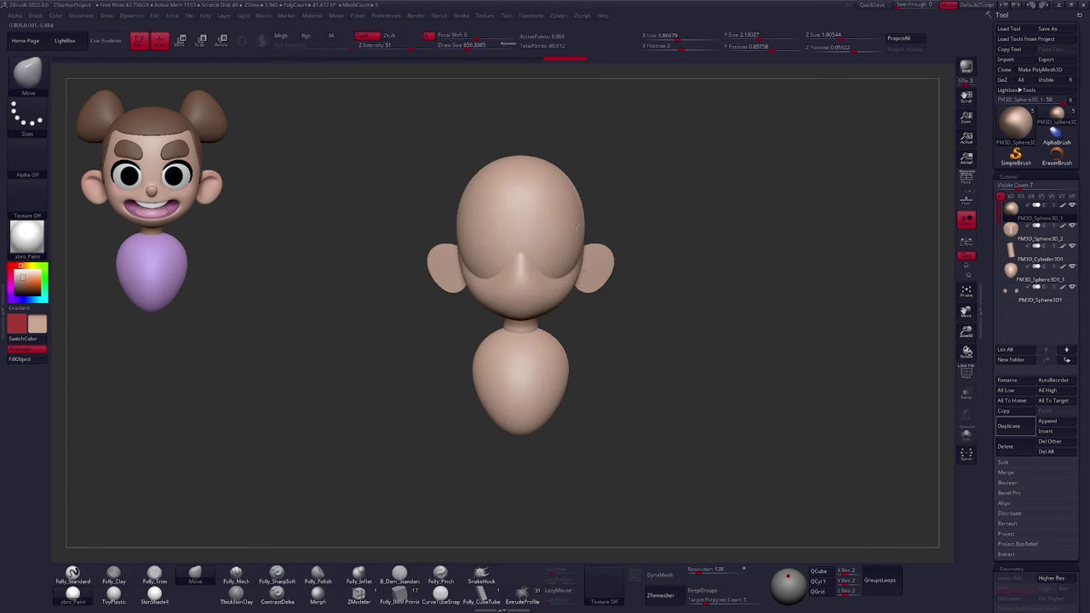
Refine the cranium's crown, back and lower sides from several angles with the Move brush, adjusting the brush size
key("space")
left_click_drag(569, 189, 554, 180)
right_click_drag(554, 180, 503, 181)
left_click_drag(606, 177, 610, 182)
right_click_drag(618, 193, 555, 185, "alt")
left_click_drag(596, 187, 599, 184)
key("space")
left_click_drag(586, 257, 582, 257)
left_click_drag(481, 247, 478, 247)
left_click_drag(577, 287, 559, 255)
key("space")
mouse_move(503, 260)
right_mouse_down("shift")
mouse_move(601, 279)
mouse_move(602, 295)
mouse_move(568, 286)
right_mouse_up("shift")
Select the jaw and display its polygon wireframe
left_click(583, 279, "alt")
key("shift+f")
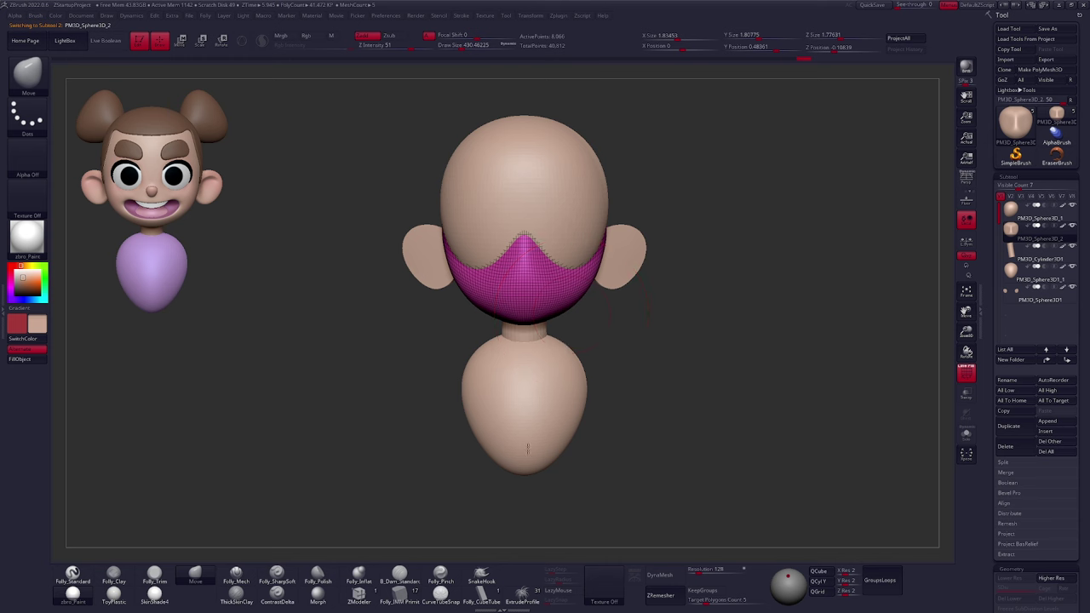
key("shift+f")
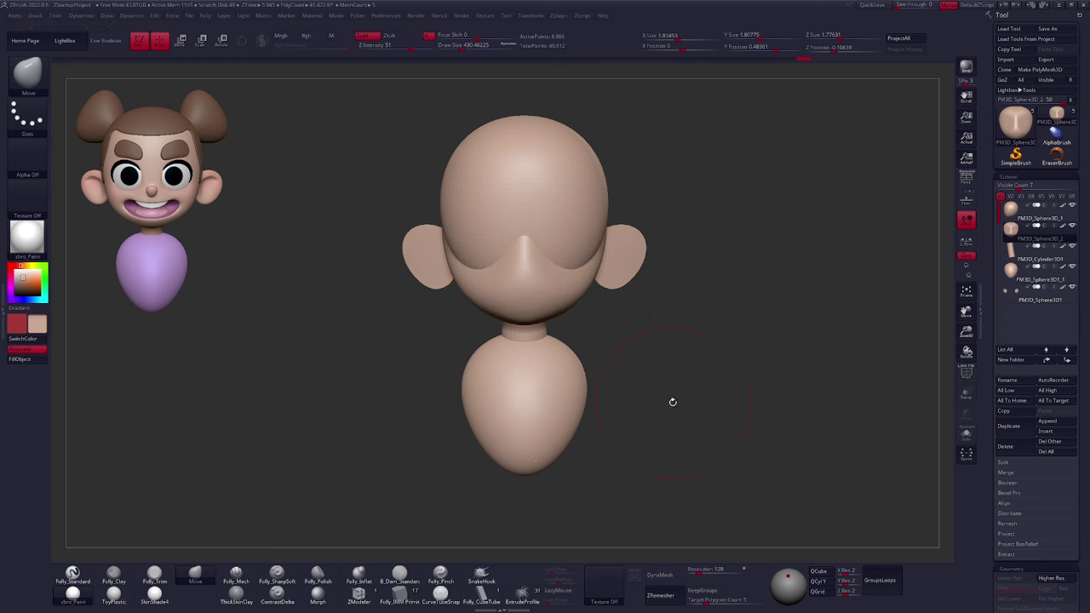
key("shift+f")
left_click(967, 377)
left_click(966, 372)
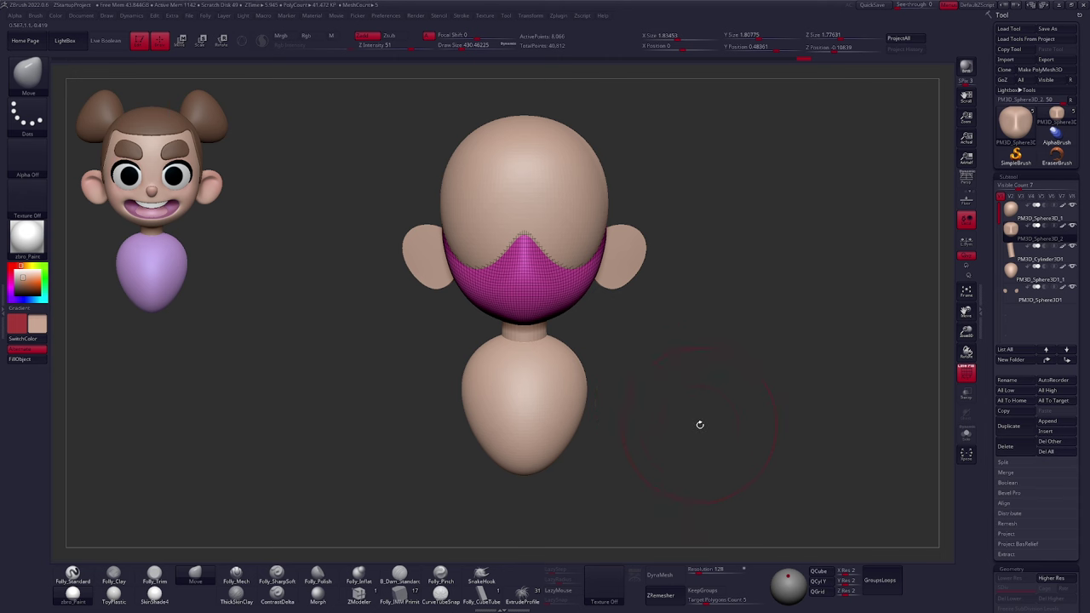
Pull the jaw's sides inward to about 1.62 wide, smooth its upper centre and hide the wireframe
left_click_drag(619, 348, 554, 348)
left_click_drag(619, 227, 604, 236)
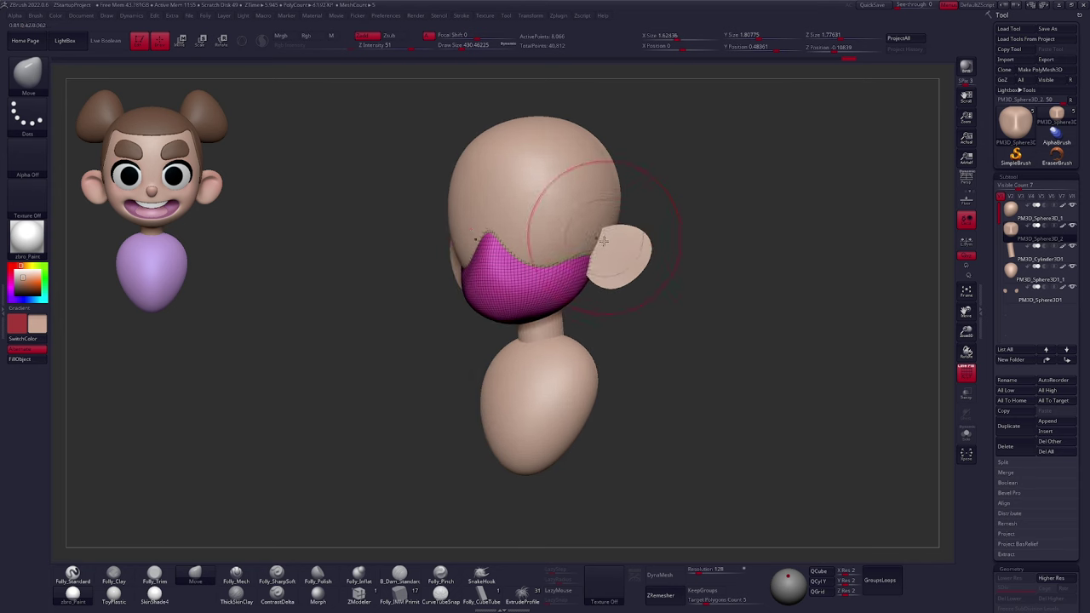
left_click_drag(623, 294, 669, 294, "shift")
left_click_drag(598, 246, 529, 236, "shift")
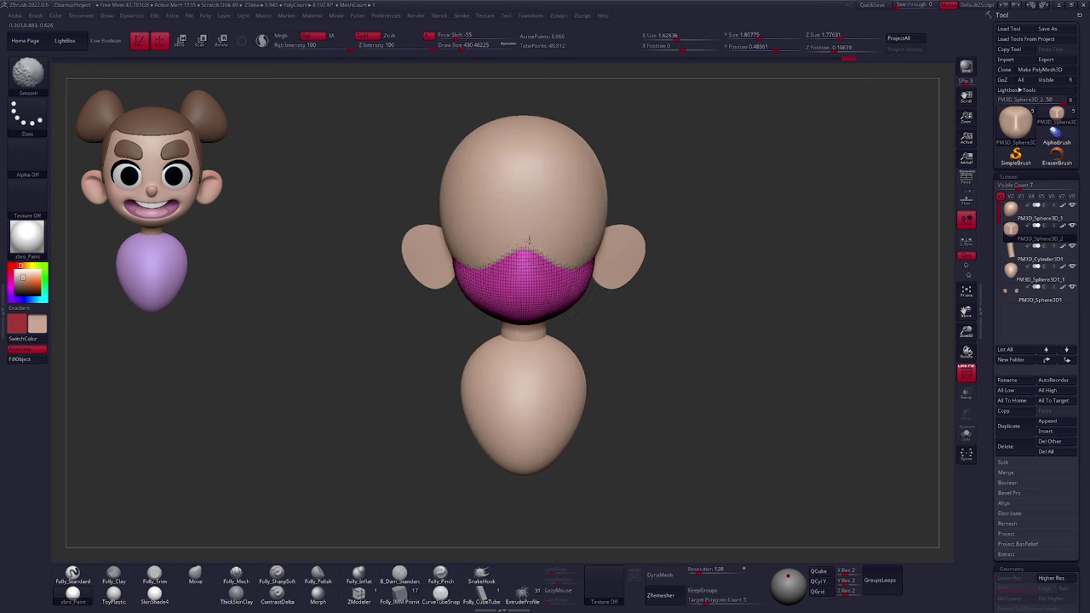
key("shift+f")
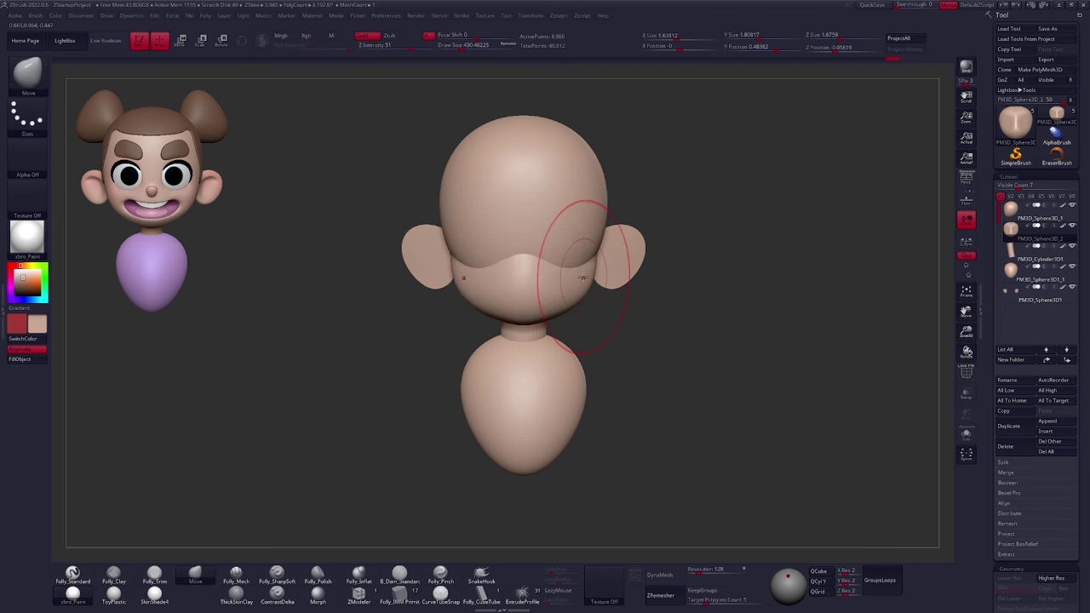
Select the cranium and use a larger Move brush to narrow its sides and lower its crown, about 1.74 wide
left_click(592, 207, "alt")
key("space")
mouse_move(592, 207)
left_mouse_down()
mouse_move(595, 193)
mouse_move(583, 228)
left_mouse_up()
right_click_drag(583, 228, 565, 217, "ctrl")
key("space")
left_click_drag(565, 216, 573, 216)
left_click_drag(560, 159, 564, 168)
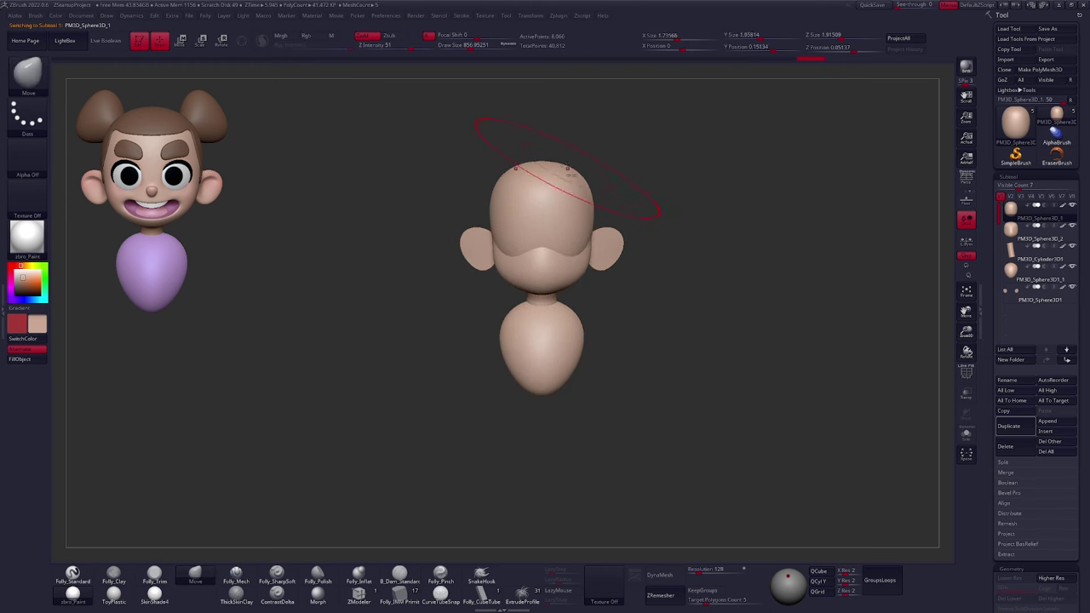
Refine the cranium's back and side profile with the Move brush to about 1.91 high
right_click_drag(565, 168, 490, 180)
left_click_drag(604, 182, 651, 176, "shift")
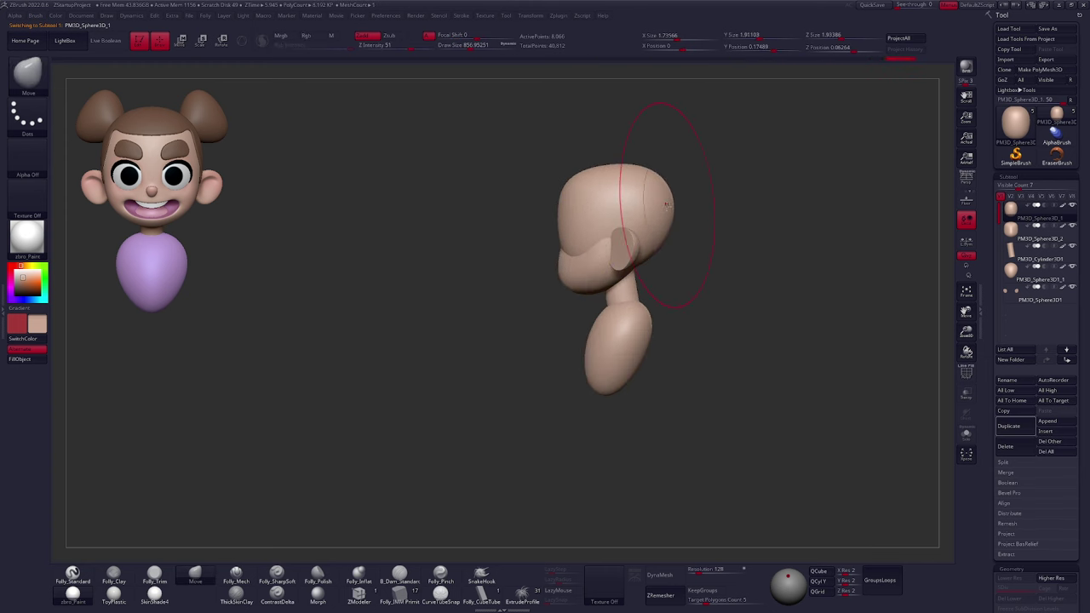
key("space")
left_click_drag(663, 230, 650, 228)
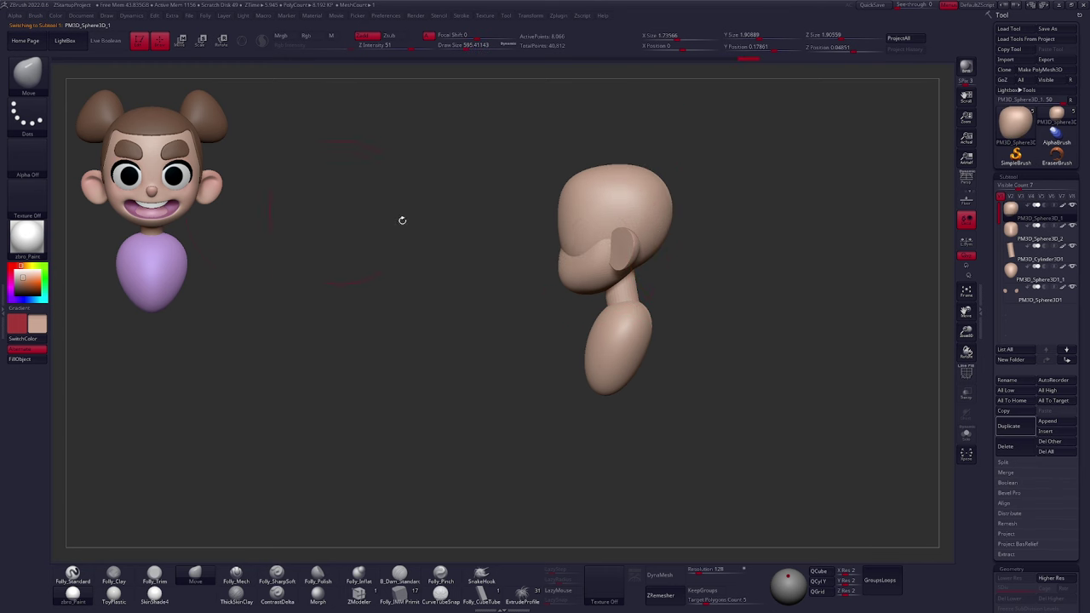
right_click_drag(673, 184, 741, 197)
key("space")
left_click_drag(650, 248, 642, 249)
right_click_drag(647, 253, 610, 256, "alt")
Select the neck cylinder, scale it slightly and adjust it with the Move brush in side view
left_click(531, 300, "alt")
key("e")
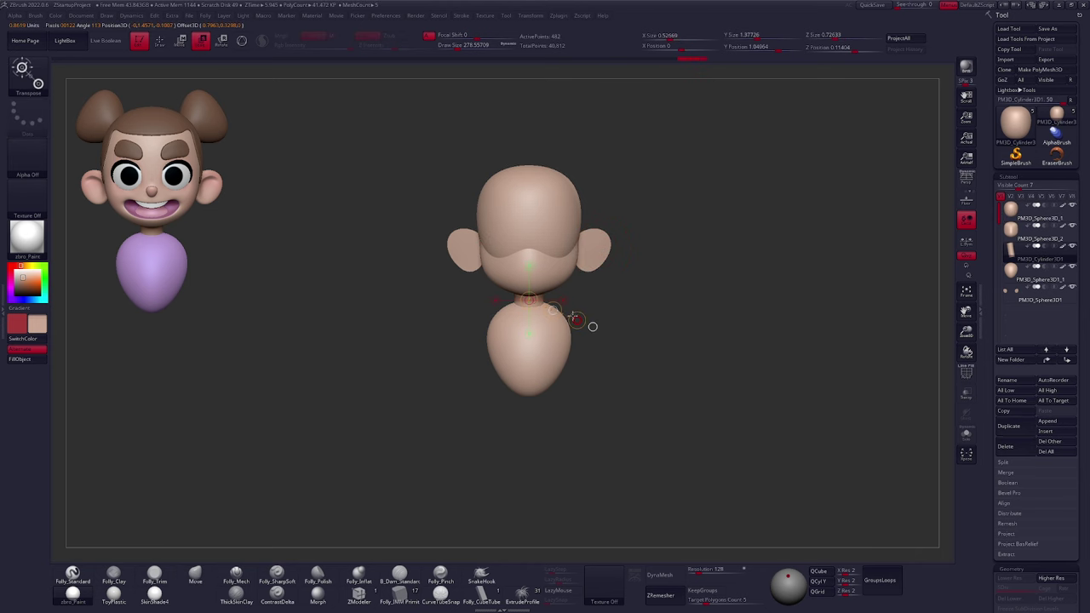
left_click_drag(566, 315, 564, 314)
key("q")
right_click_drag(509, 300, 557, 301, "shift")
key("space")
left_click_drag(518, 312, 520, 332)
Select the body and adjust its back profile with the Move brush, about 1.65 high
left_click(520, 315, "alt")
key("space")
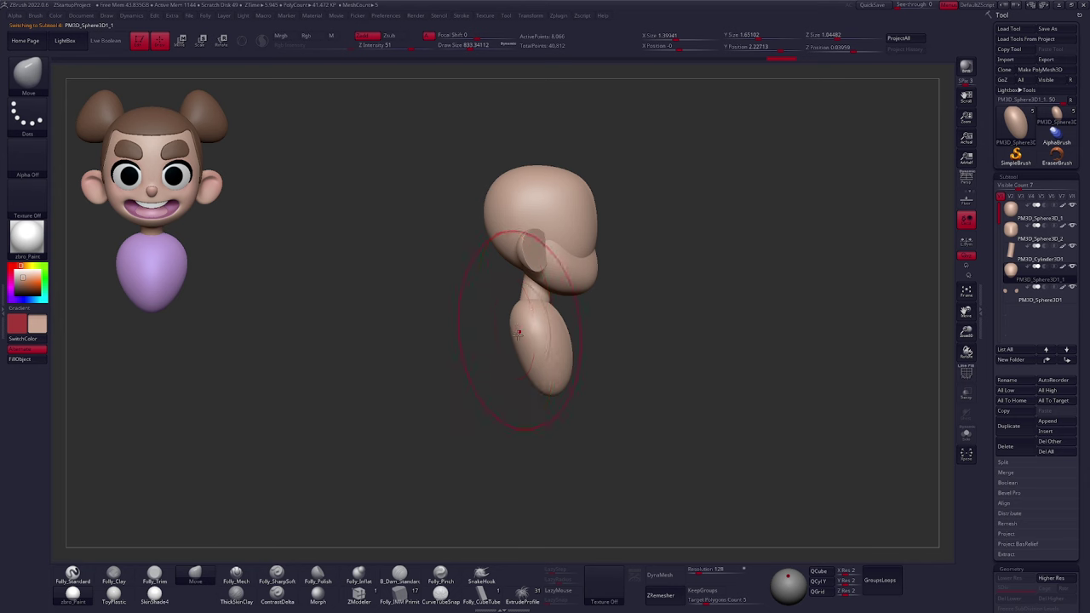
right_click_drag(521, 331, 559, 286, "shift")
key("space")
left_click_drag(560, 282, 545, 283)
right_click_drag(654, 327, 621, 376, "ctrl")
Select the cranium and refine its lower sides near the ears with a smaller Move brush
left_click(589, 266, "alt")
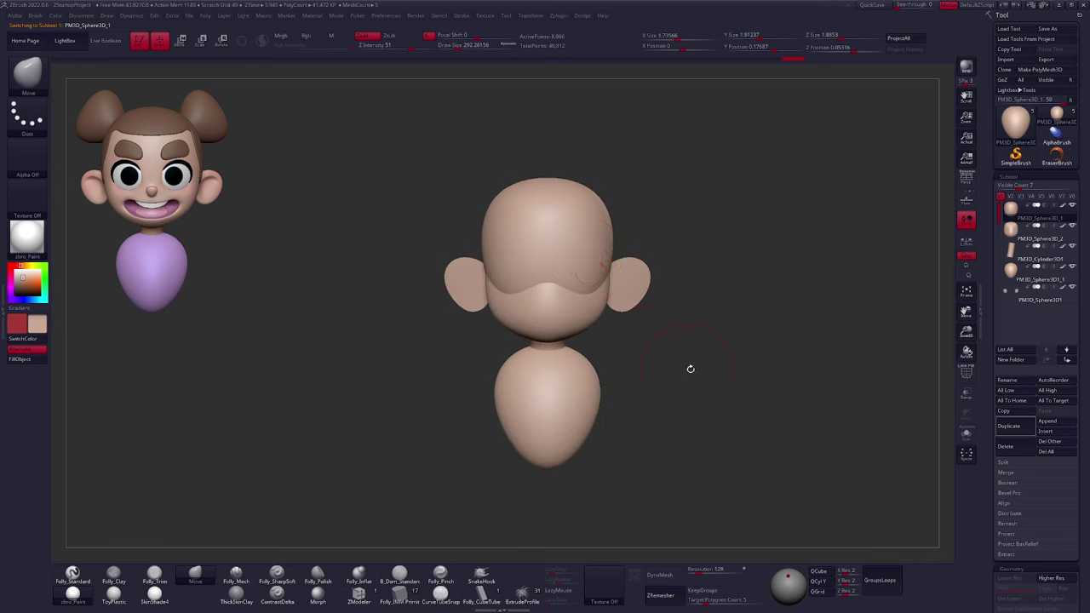
right_click_drag(578, 265, 582, 295, "ctrl")
key("space")
left_click_drag(587, 270, 581, 269)
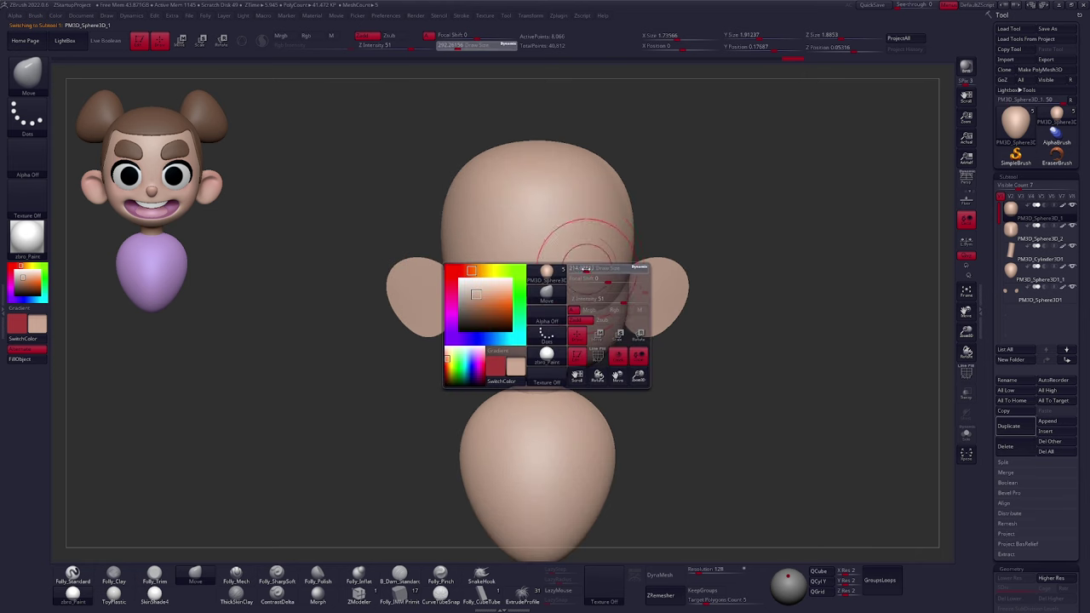
right_click_drag(591, 302, 589, 299, "ctrl")
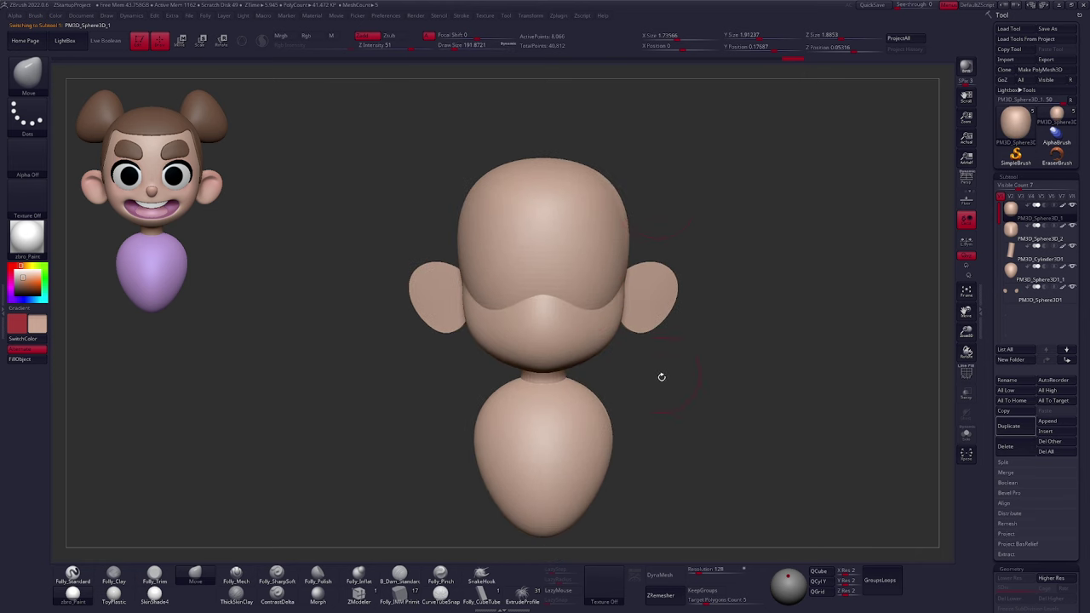
key("space")
left_click_drag(589, 269, 594, 270)
right_click_drag(595, 278, 575, 285)
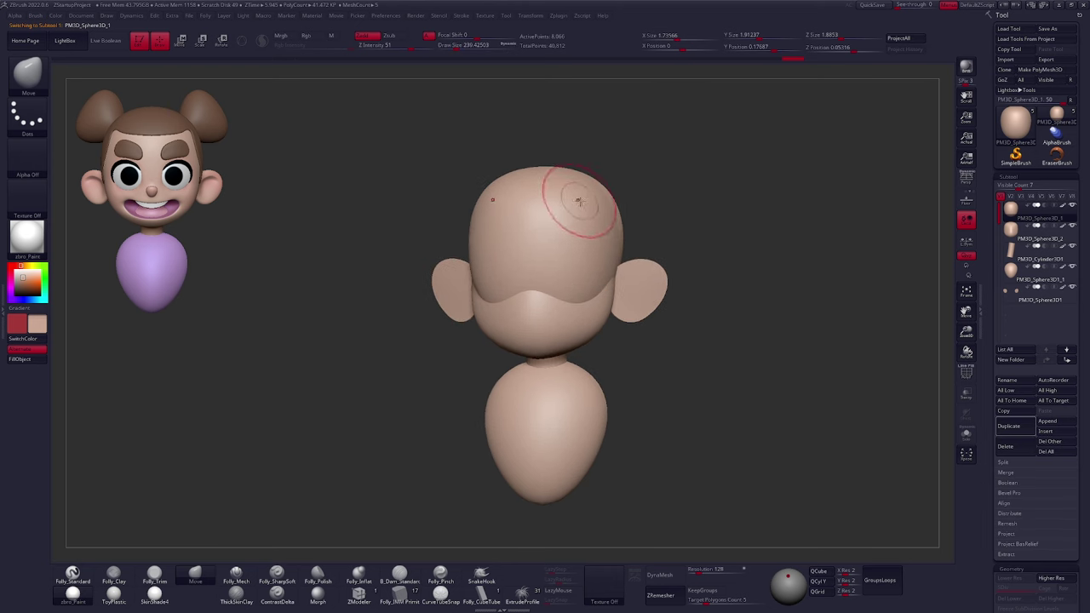
Try pulling horn shapes out of the cranium's upper sides with the Move brush, and undo the pull
key("space")
mouse_move(577, 199)
left_mouse_down()
mouse_move(647, 171)
mouse_move(663, 206)
mouse_move(636, 208)
mouse_move(592, 238)
left_mouse_up()
key("space")
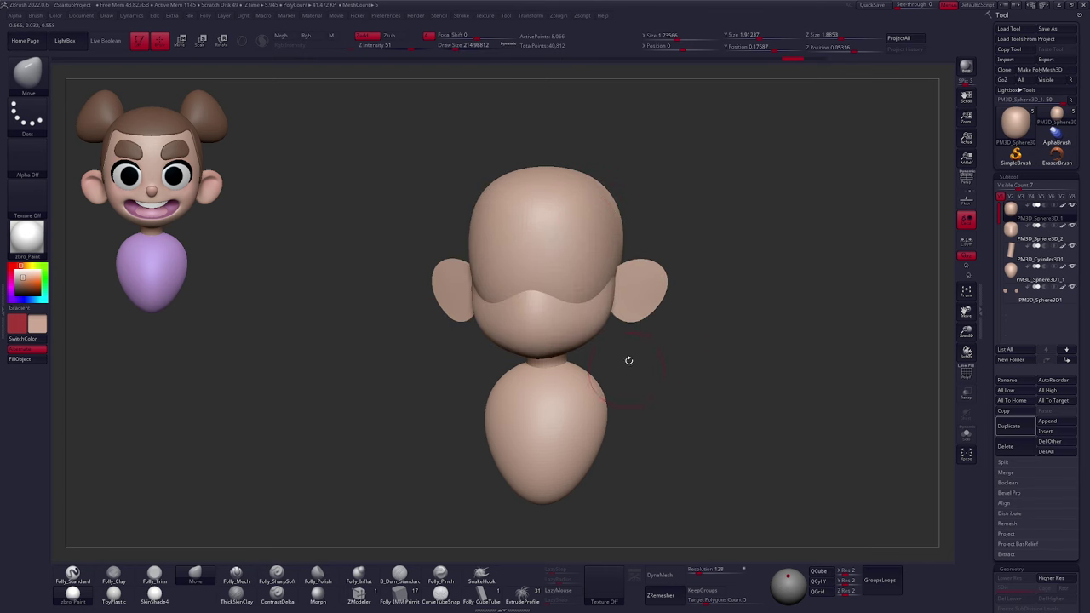
mouse_move(589, 197)
left_mouse_down()
mouse_move(638, 184)
mouse_move(565, 218)
mouse_move(652, 180)
left_mouse_up()
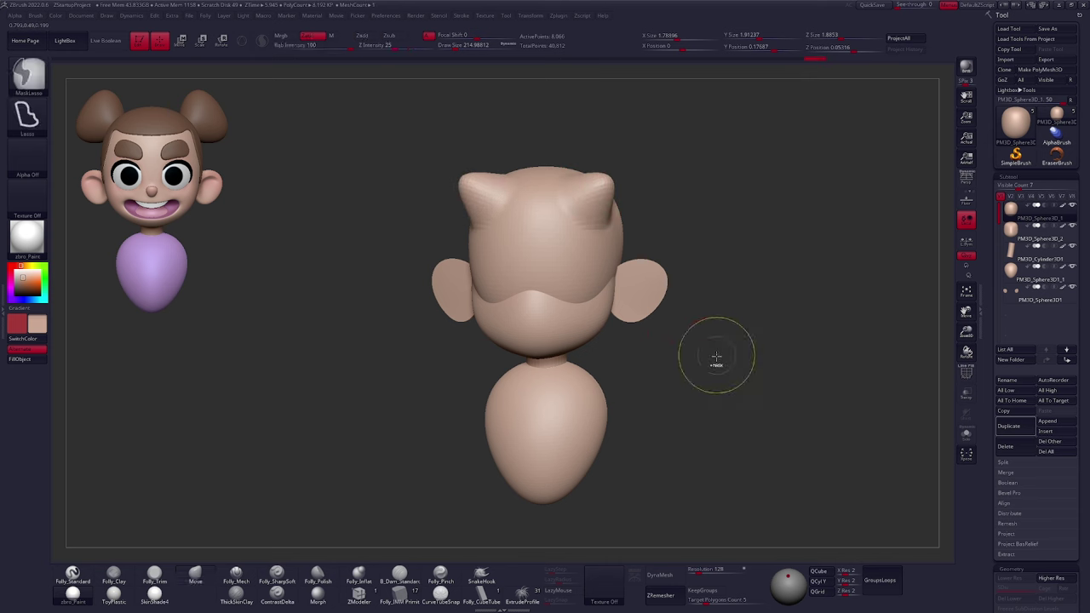
key("ctrl+z")
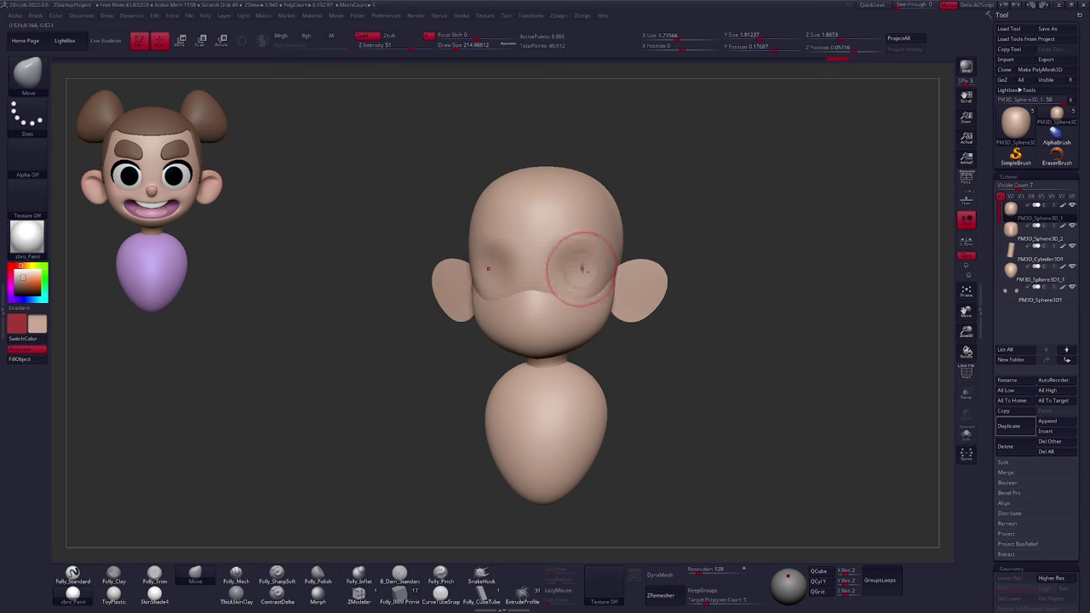
Push symmetrical eye sockets into the front of the cranium with the Move brush and reduce the brush size
mouse_move(574, 268)
left_mouse_down()
mouse_move(565, 295)
mouse_move(574, 288)
left_mouse_up()
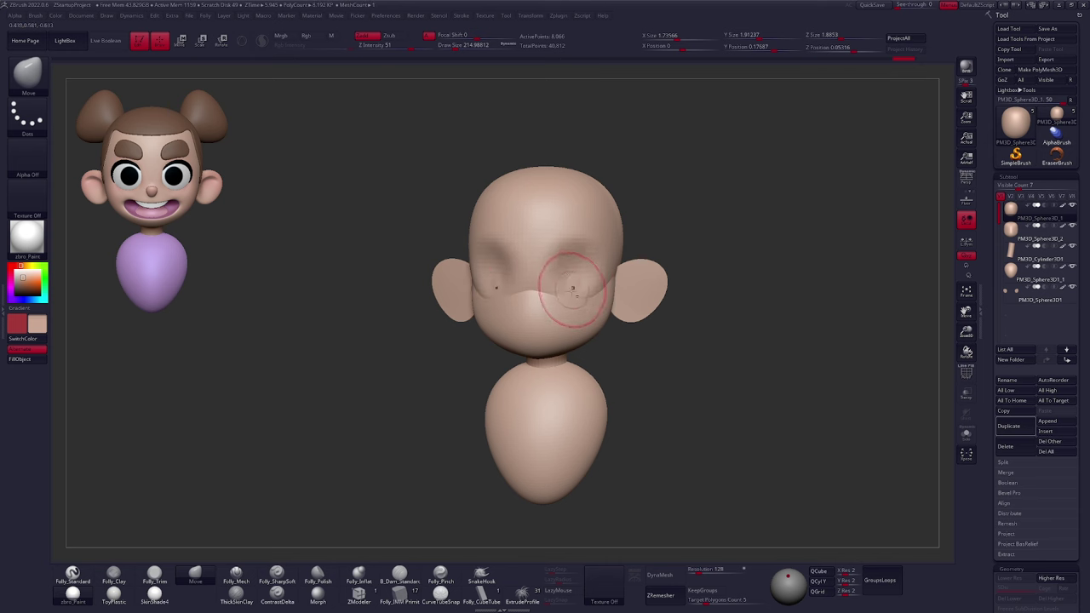
left_click_drag(571, 267, 572, 254)
key("space")
mouse_move(571, 241)
right_mouse_down()
mouse_move(637, 256)
mouse_move(596, 351)
right_mouse_up()
key("space")
left_click_drag(681, 349, 669, 350)
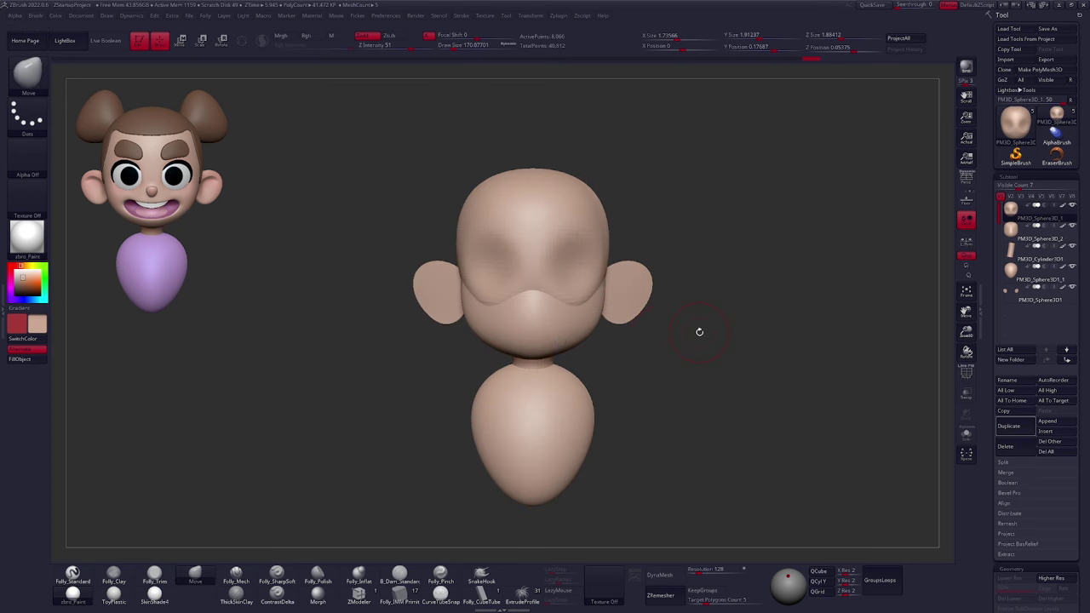
Deepen the eye sockets using the Standard and Clay brushes, and smooth their surface
key("2")
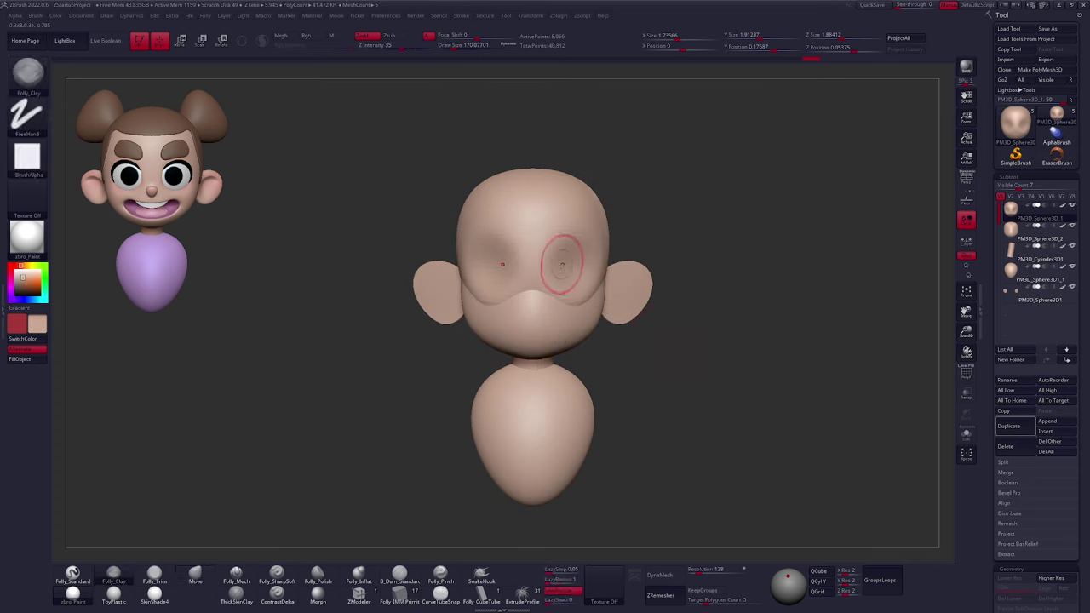
key("1")
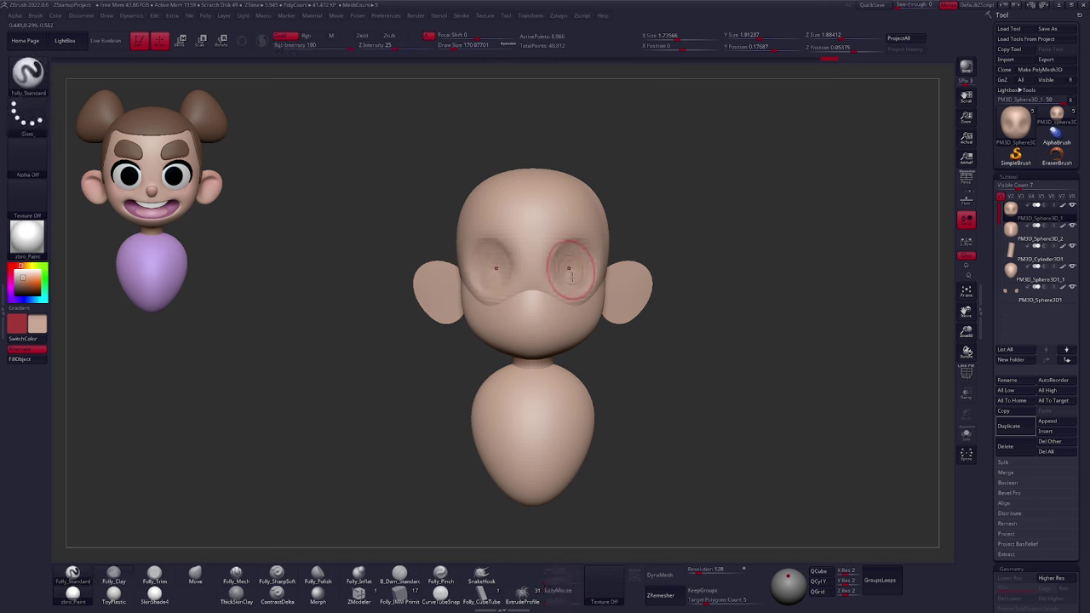
key("b")
key("c")
key("l")
key("shift")
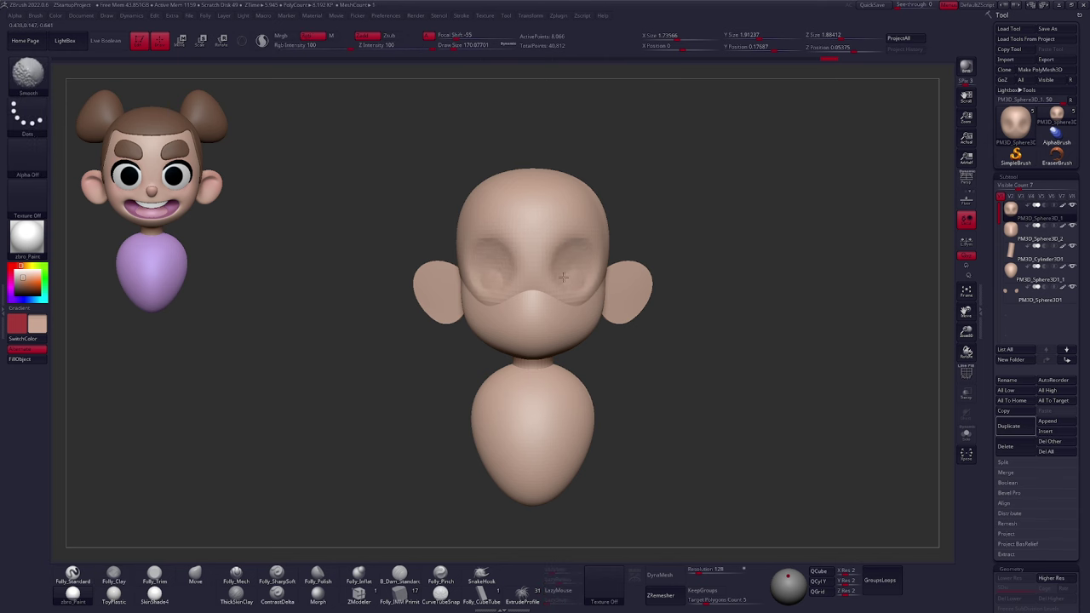
left_click_drag(573, 255, 576, 279, "shift")
Try reworking the cranium's lower edge below the eye sockets with the Clay brush, and undo the strokes
key("space")
left_click(579, 315, "alt")
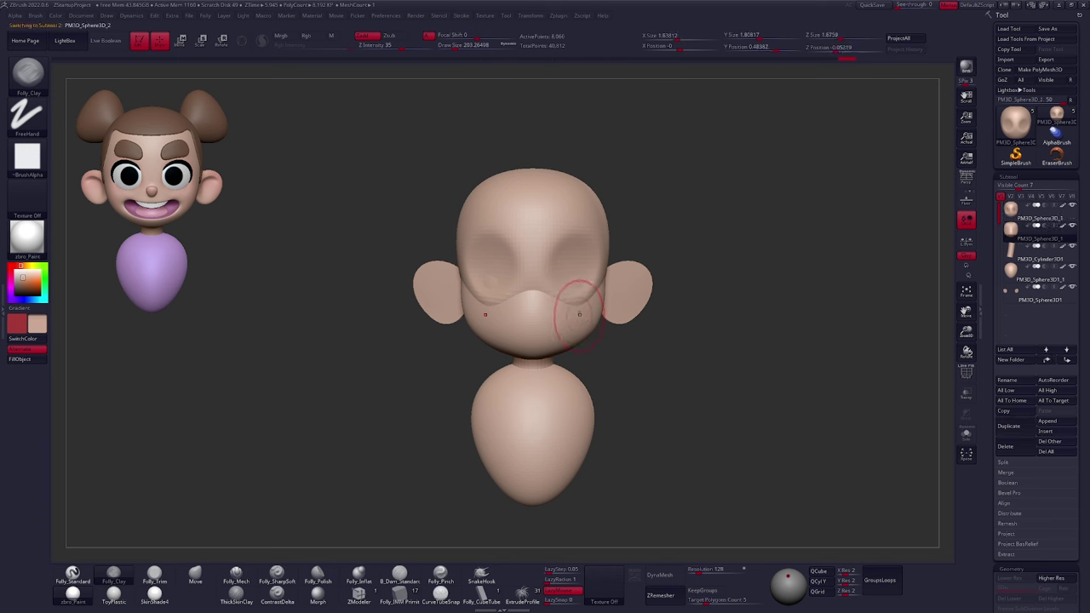
left_click(577, 289, "alt")
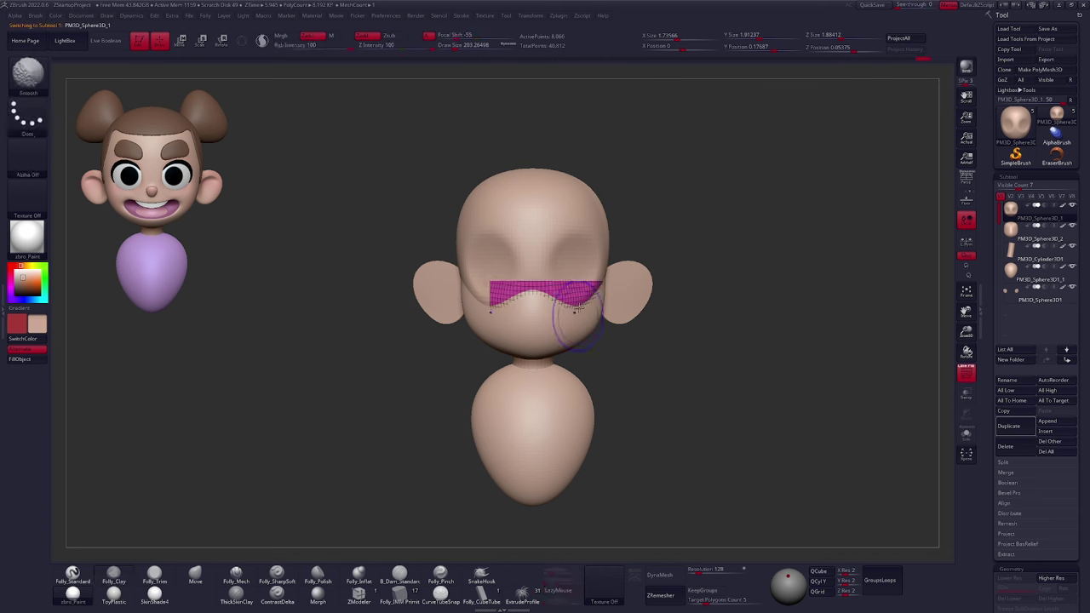
mouse_move(590, 278)
left_mouse_down("alt")
mouse_move(599, 285)
mouse_move(546, 301)
left_mouse_up("alt")
key("ctrl+z")
key("ctrl+z")
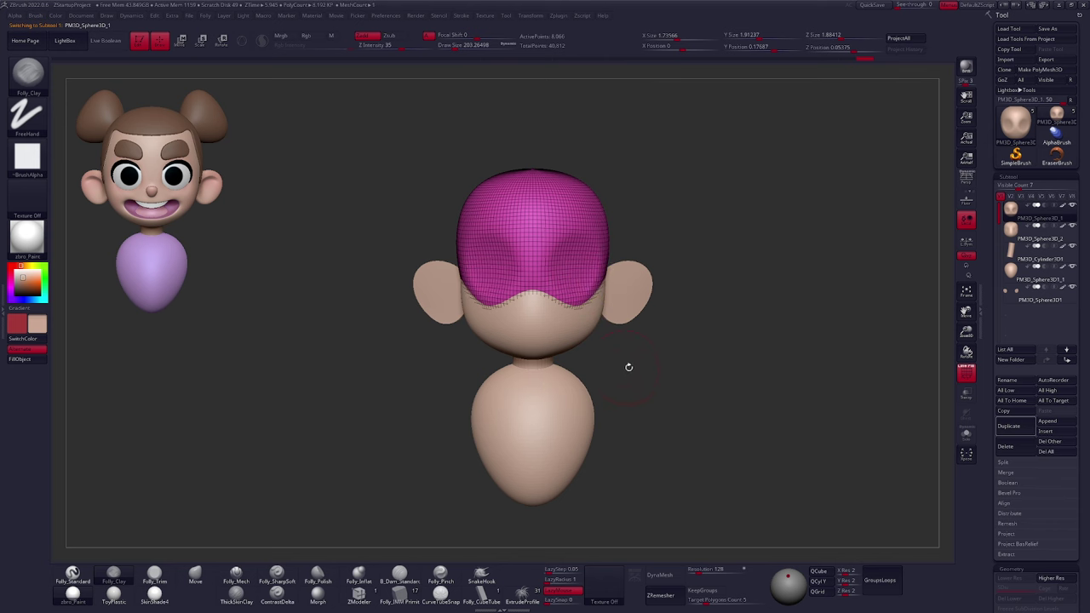
Switch to the Move brush, view the eye sockets at a three-quarter angle and hide the wireframe
key("b")
key("m")
key("v")
left_click_drag(671, 389, 651, 398)
key("shift+f")
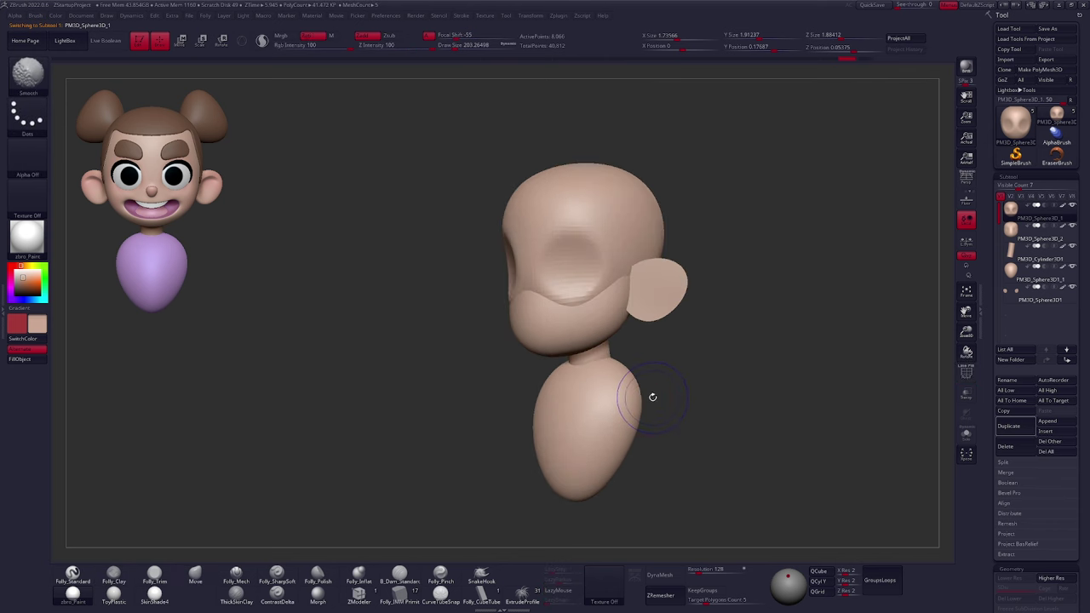
Smooth the inner surface of the eye sockets on the cranium
key("space")
left_click(575, 259)
left_click_drag(574, 258, 569, 286, "shift")
right_click_drag(566, 297, 598, 290, "shift")
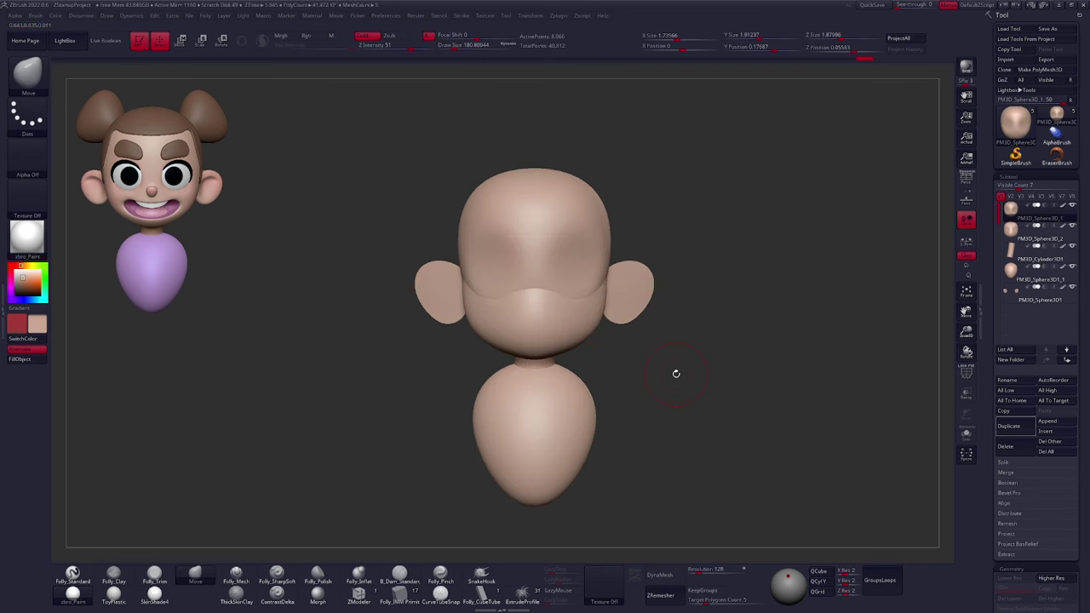
right_click_drag(726, 379, 710, 375, "ctrl")
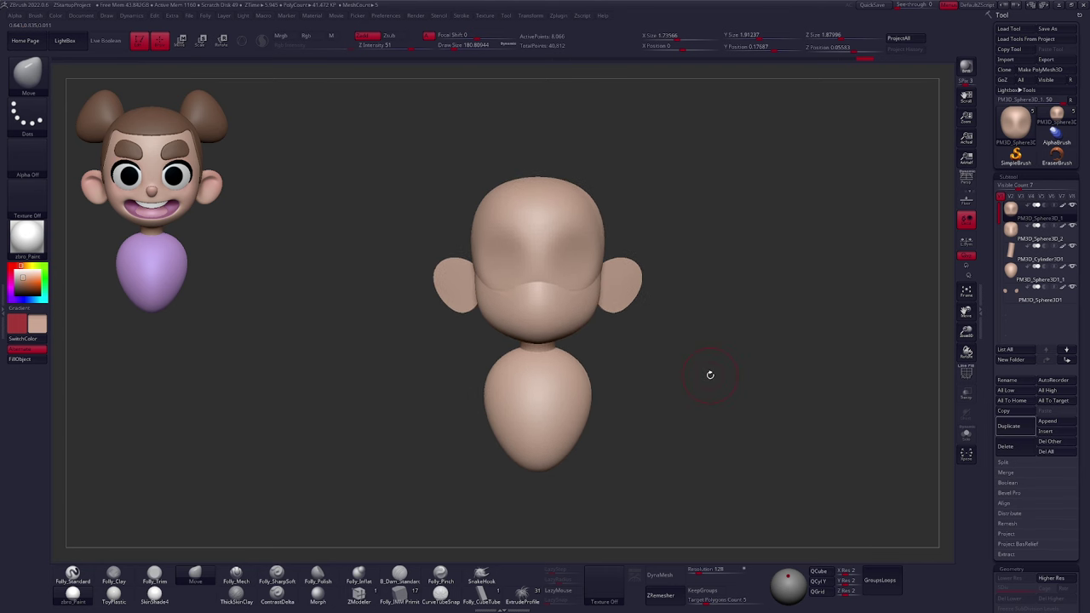
right_click_drag(720, 385, 712, 386, "ctrl")
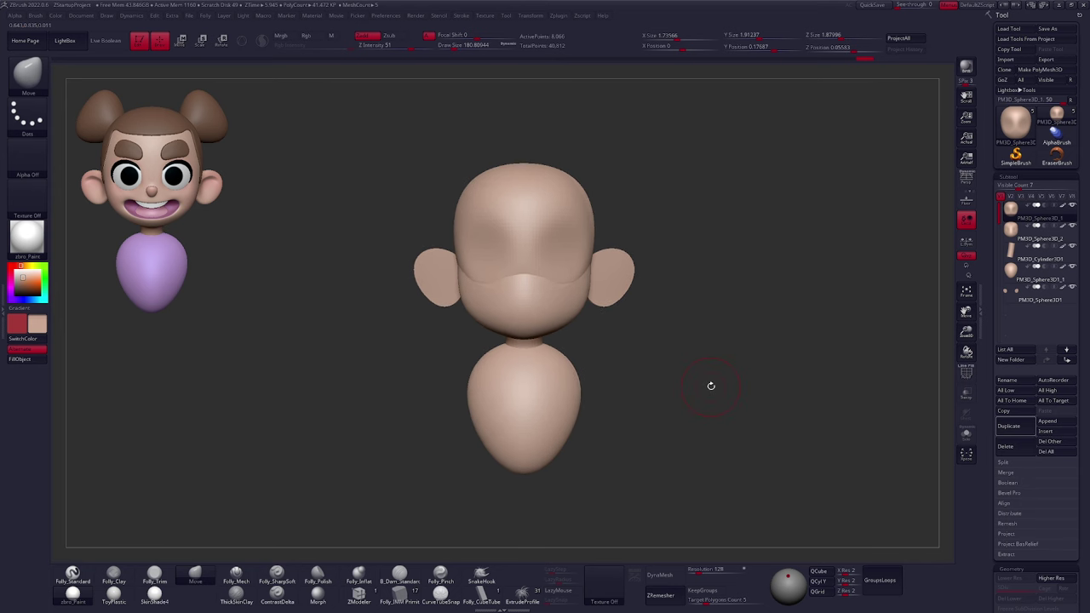
Insert a Sphere3D subtool for the nose, place it in front of the face and scale it down to about 0.32 units
left_click(1042, 431)
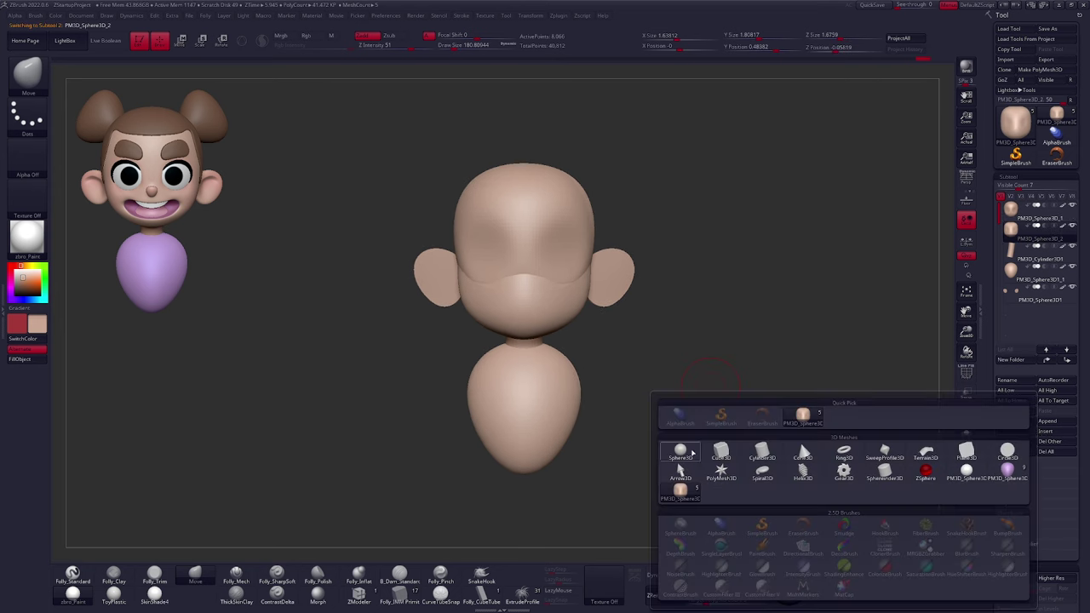
left_click(692, 453)
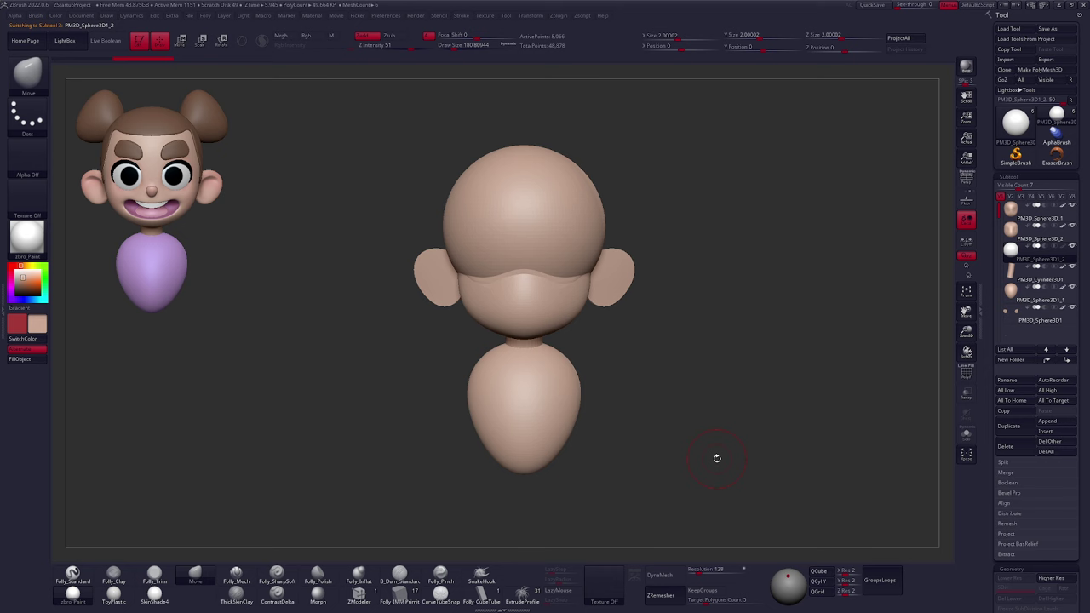
mouse_move(692, 439)
right_mouse_down("shift")
mouse_move(723, 433)
mouse_move(682, 427)
right_mouse_up("shift")
key("w")
mouse_move(580, 264)
left_mouse_down()
mouse_move(604, 322)
mouse_move(677, 335)
mouse_move(684, 356)
left_mouse_up()
right_click_drag(670, 354, 616, 358, "shift")
key("e")
left_click_drag(572, 275, 632, 300)
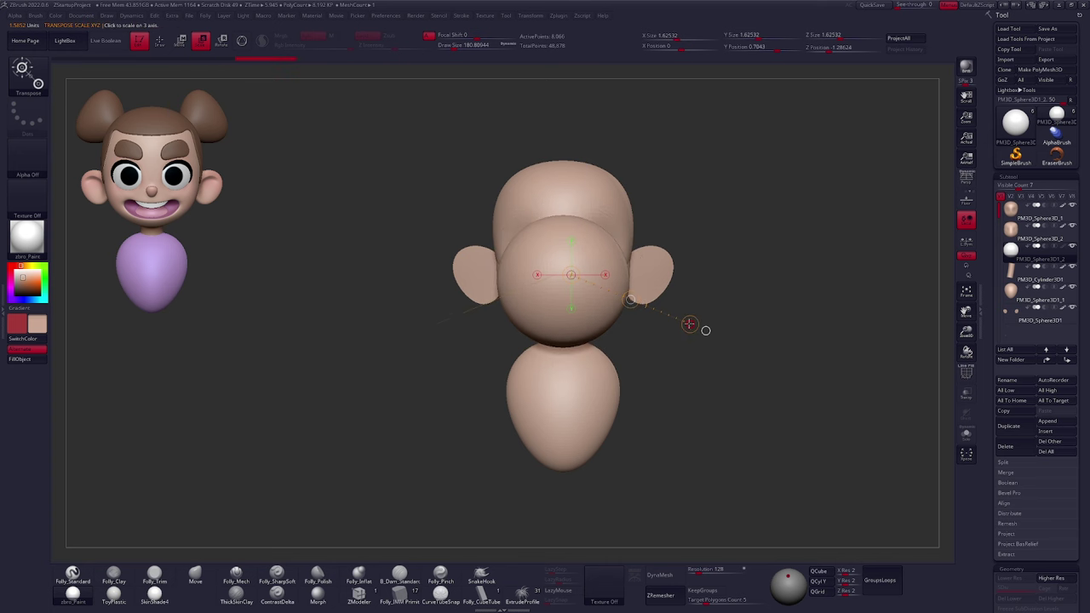
left_click_drag(690, 325, 637, 310)
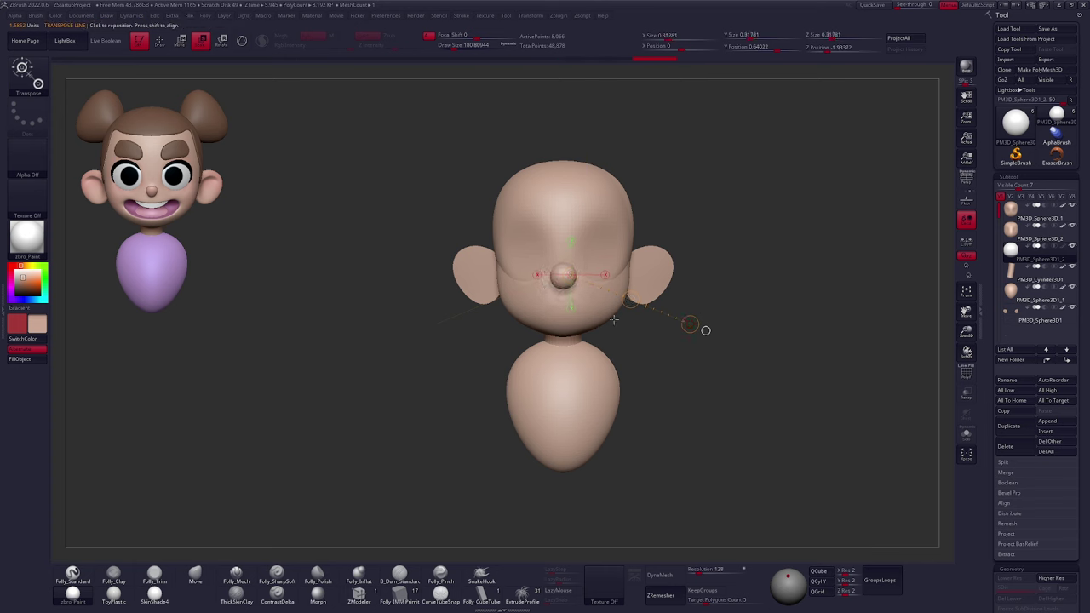
Move the nose sphere back in side view until it sits against the face above the jaw
key("q")
mouse_move(555, 288)
right_mouse_down("shift")
mouse_move(586, 273)
mouse_move(653, 290)
right_mouse_up("shift")
key("w")
mouse_move(660, 280)
left_mouse_down("shift")
mouse_move(660, 311)
mouse_move(582, 297)
left_mouse_up("shift")
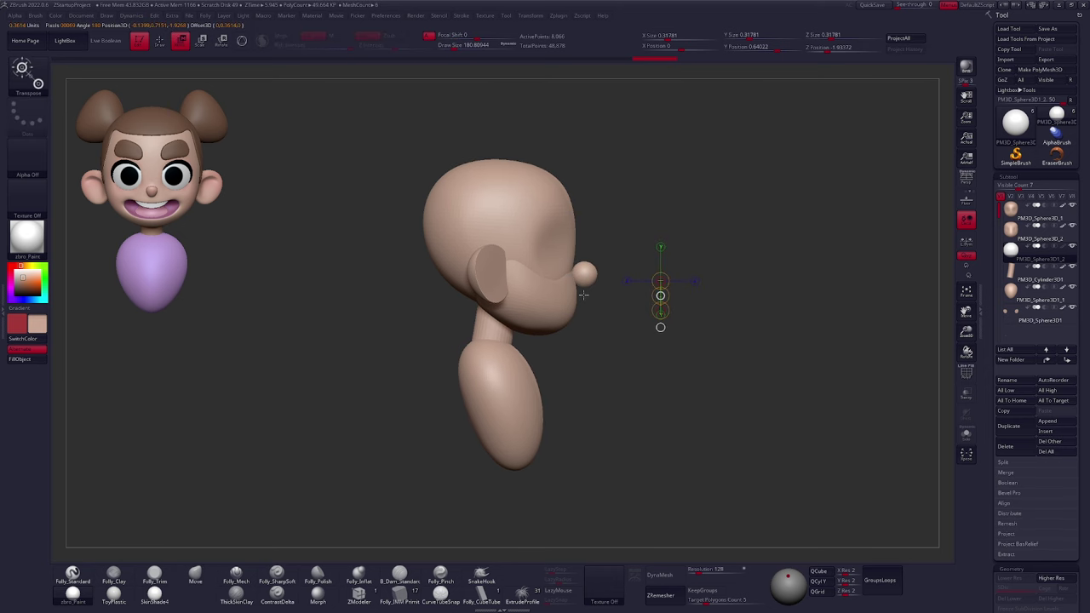
right_click_drag(584, 295, 639, 336, "ctrl")
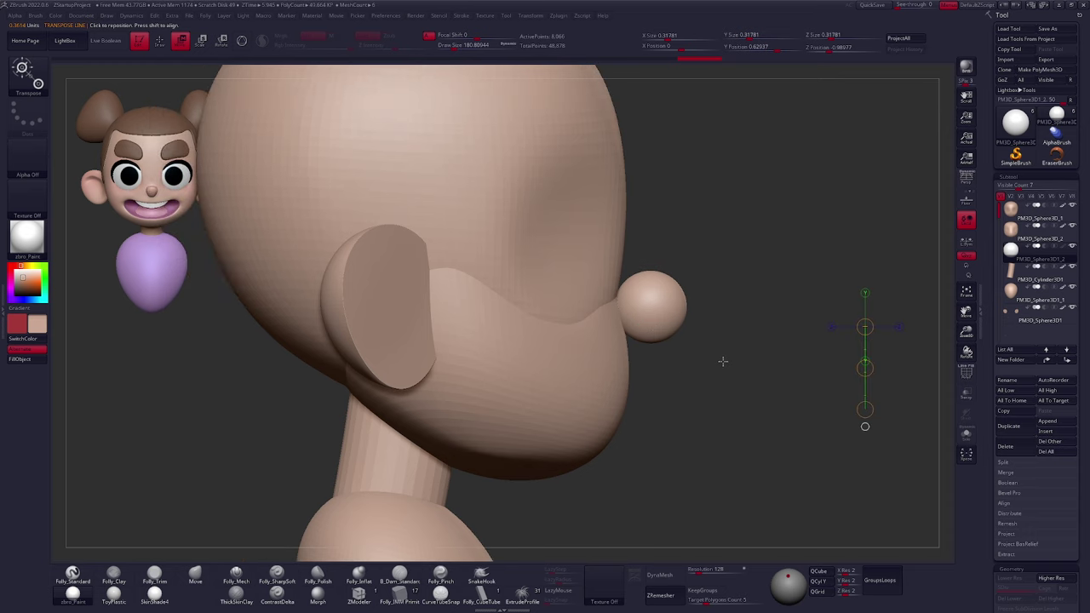
Try flattening the top of the nose sphere along a diagonal, and undo the change
left_click(641, 294)
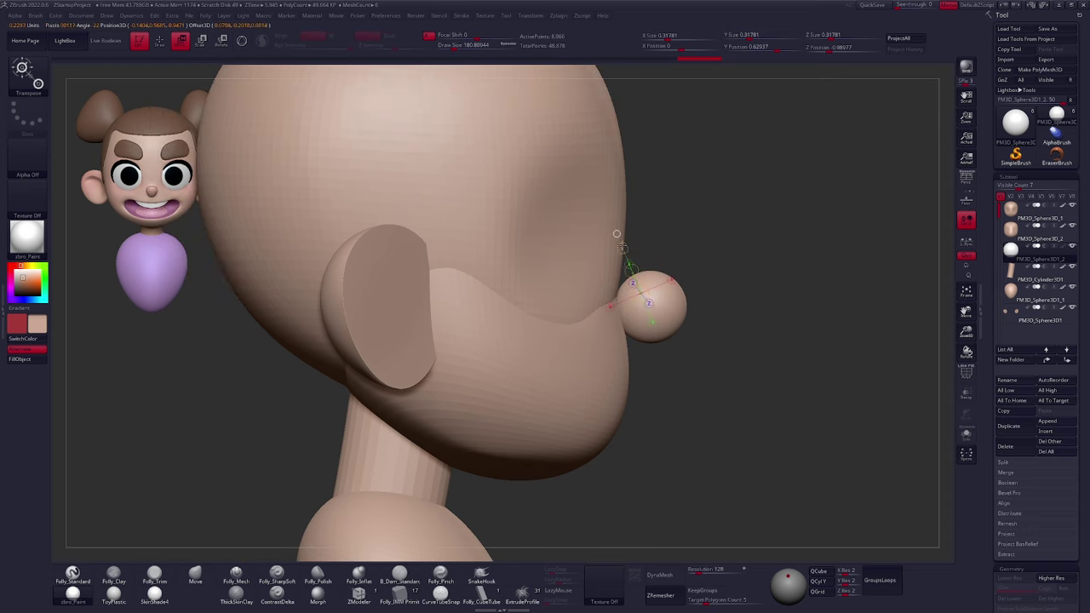
right_click_drag(640, 293, 682, 396)
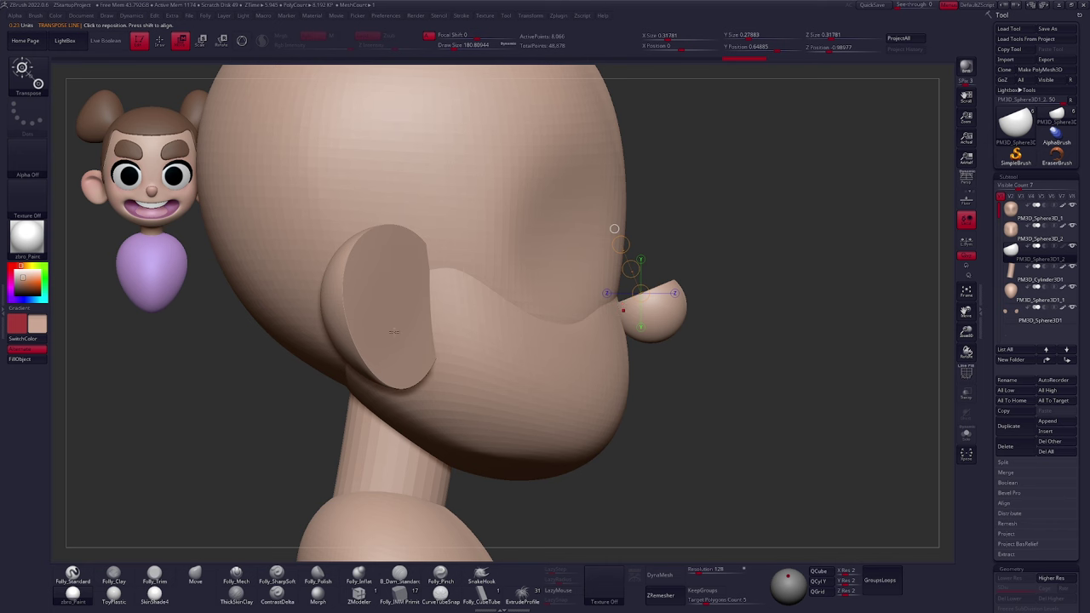
key("q")
key("s")
left_click_drag(724, 333, 706, 340)
key("ctrl+z")
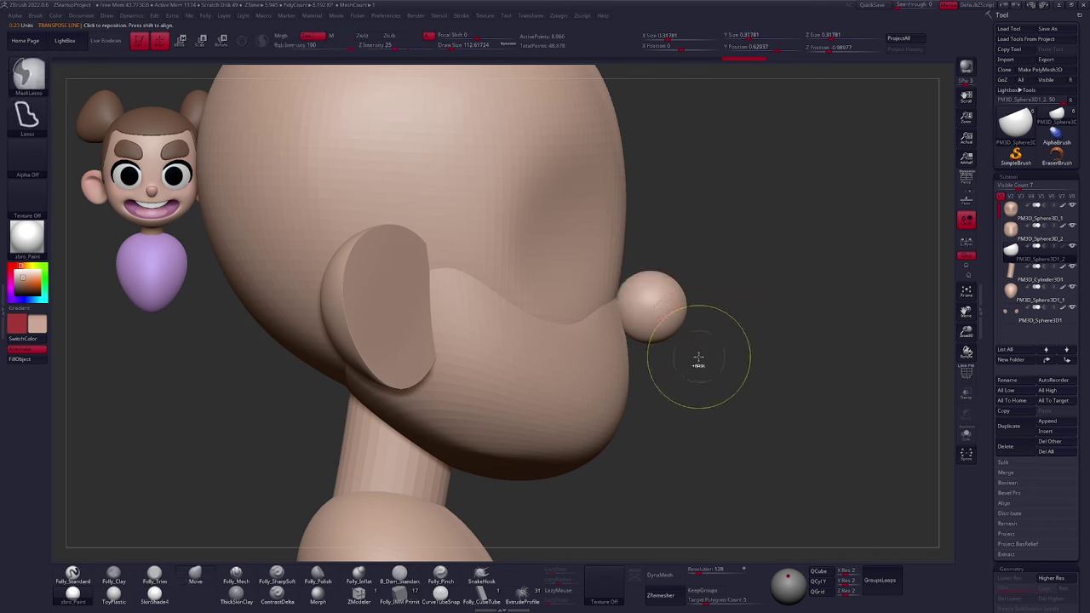
Try masking the upper part of the nose sphere with MaskLasso, and undo the mask
left_click_drag(689, 319, 753, 307, "alt")
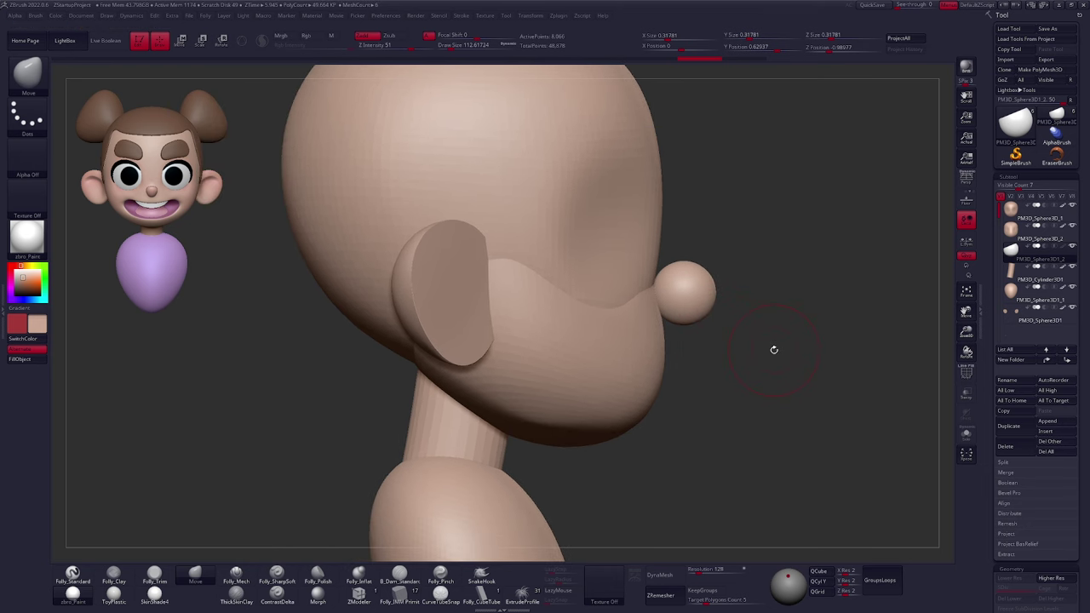
key("ctrl")
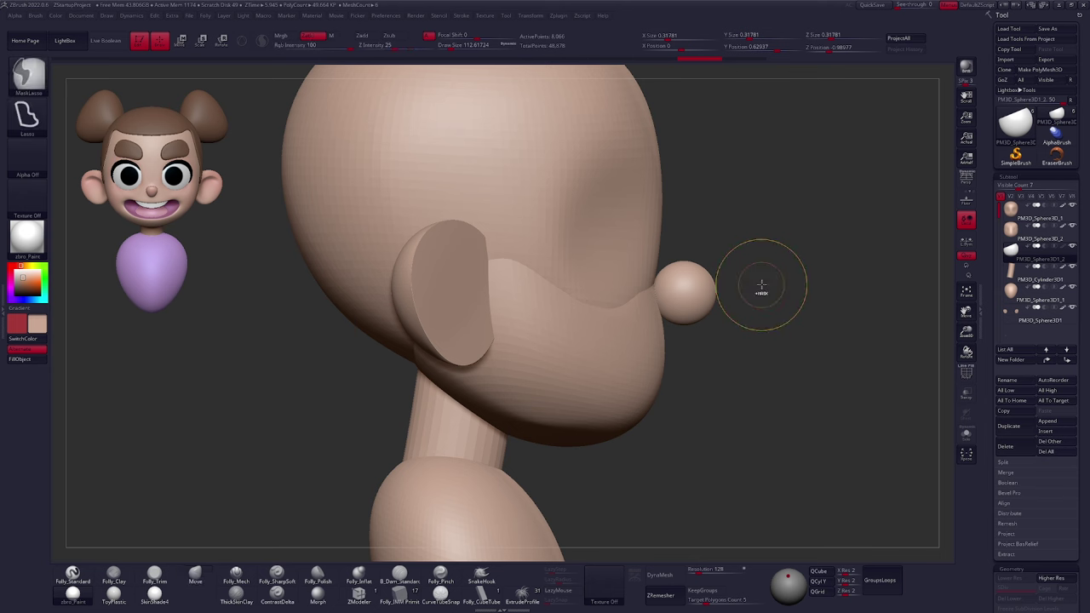
left_click(25, 82, "ctrl")
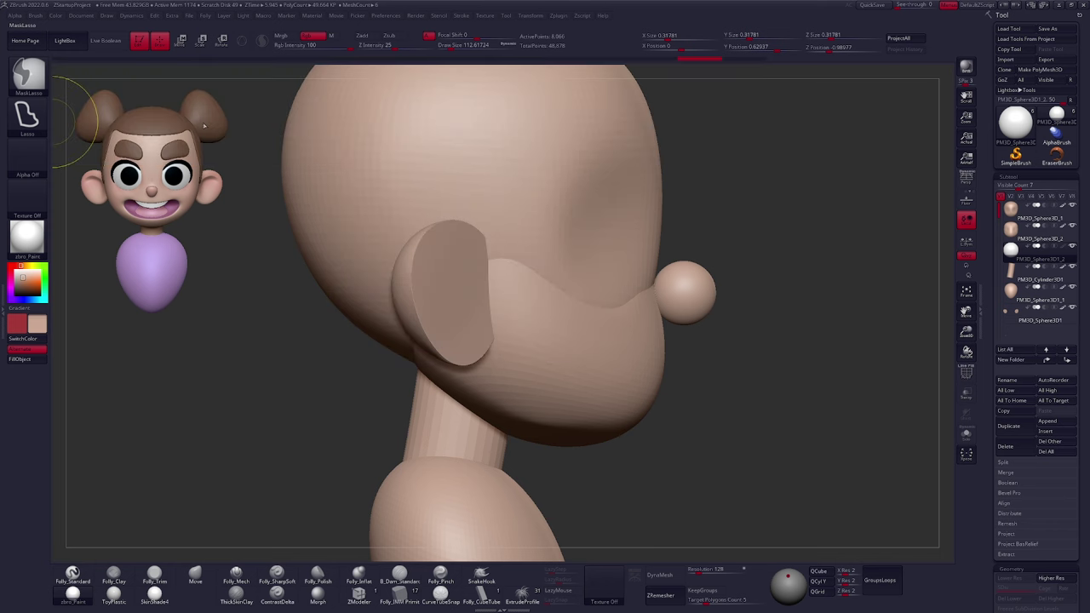
key("ctrl")
mouse_move(735, 265)
left_mouse_down("ctrl")
mouse_move(771, 221)
mouse_move(690, 184)
mouse_move(581, 198)
mouse_move(554, 286)
mouse_move(563, 317)
left_mouse_up("ctrl")
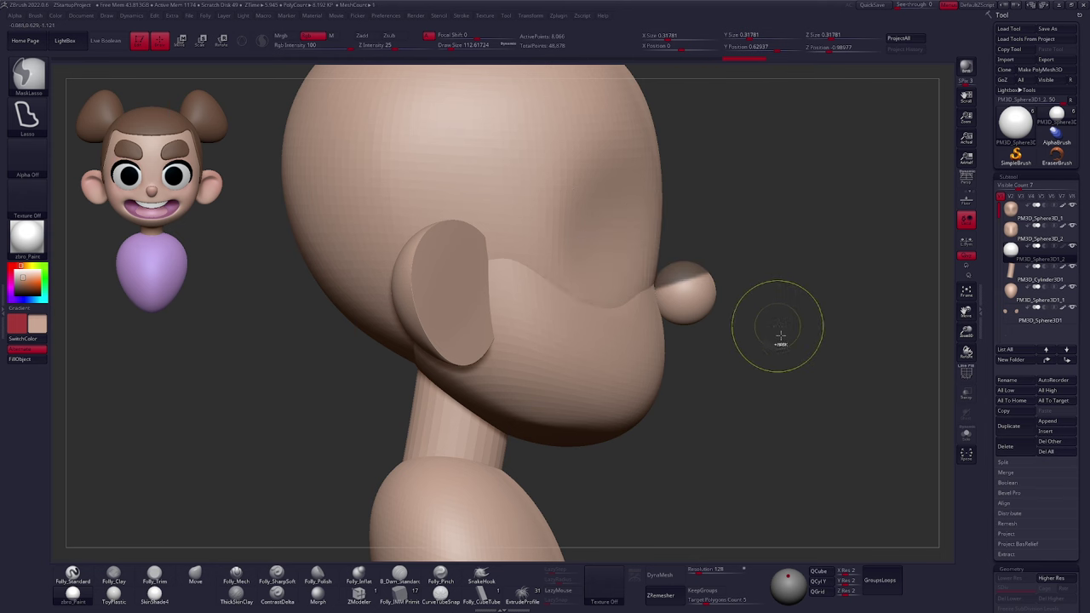
key("ctrl+z")
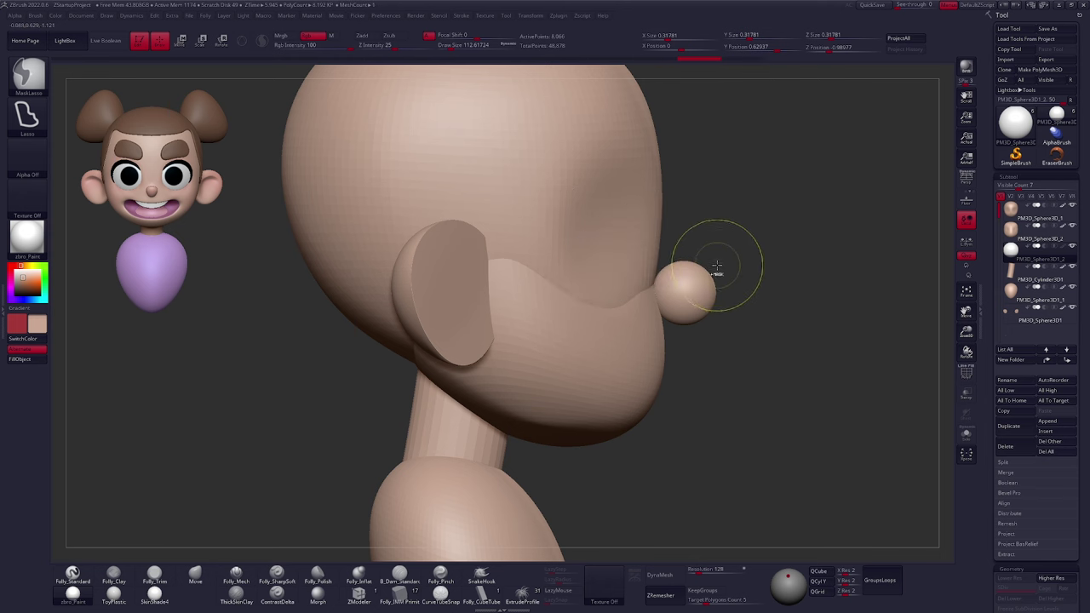
Mask the lower part of the nose sphere along a diagonal line with MaskLasso, leaving the top unmasked
mouse_move(718, 265)
left_mouse_down("ctrl")
mouse_move(736, 370)
mouse_move(593, 318)
left_mouse_up("ctrl")
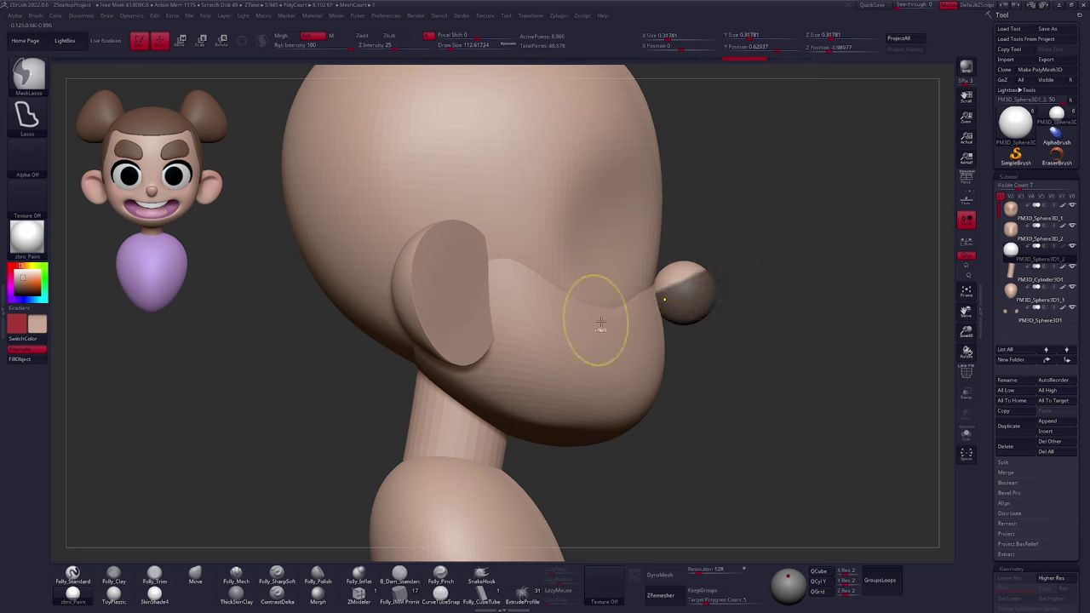
left_click(793, 227, "ctrl")
left_click(793, 227, "ctrl")
left_click(793, 227, "ctrl")
left_click(793, 228, "ctrl")
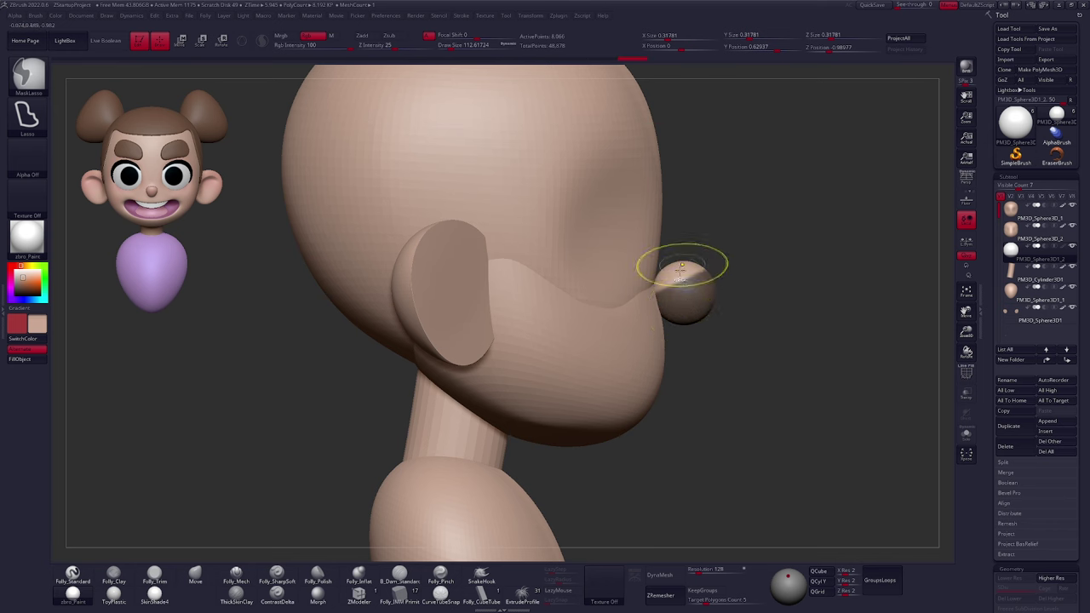
key("w")
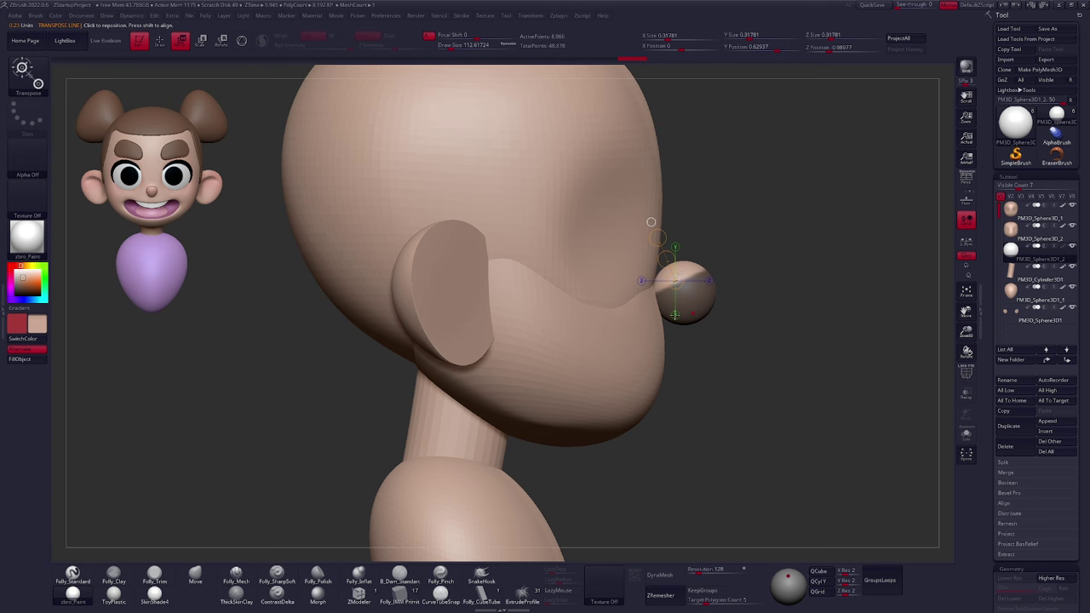
left_click(243, 41)
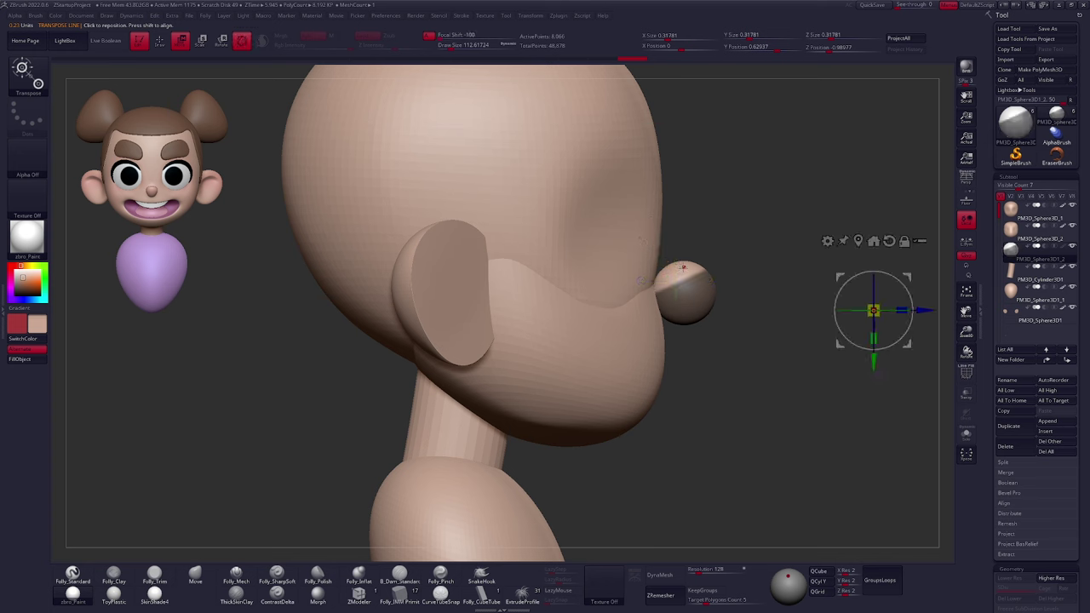
left_click_drag(679, 283, 707, 265, "ctrl")
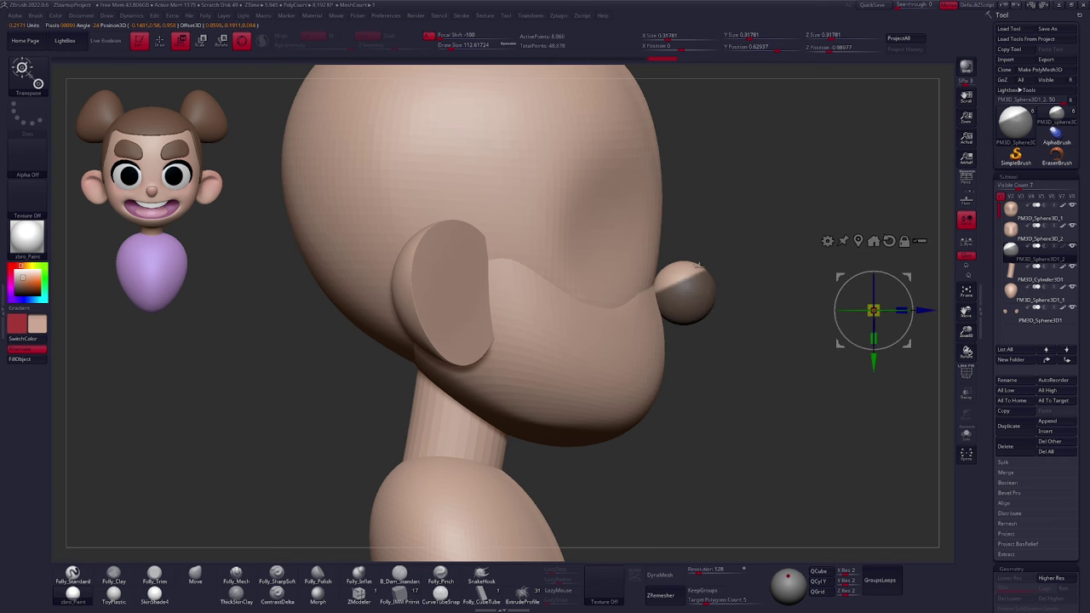
left_click(242, 42)
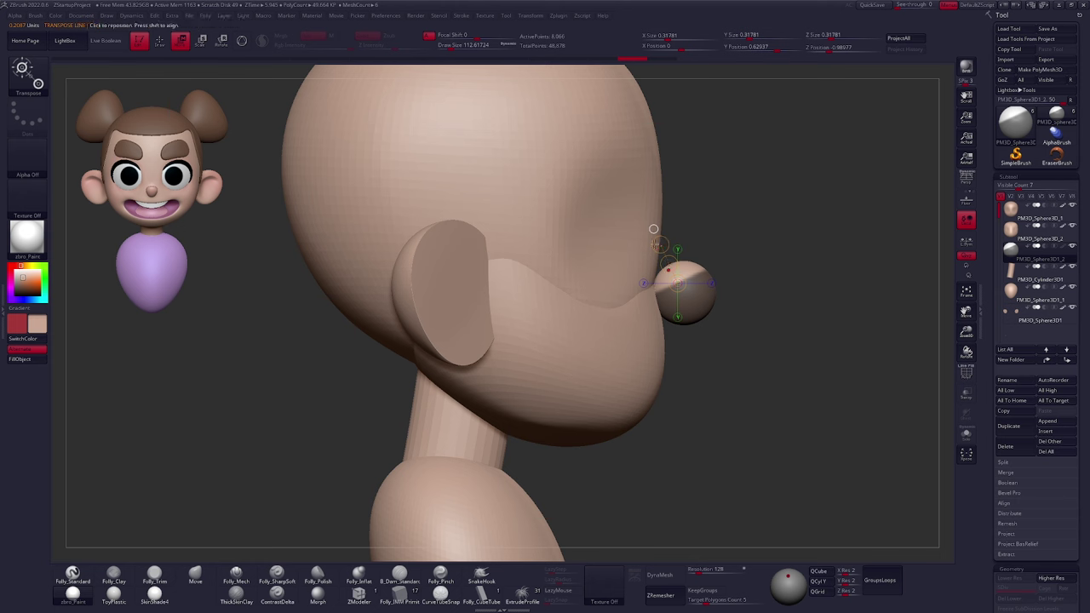
Push the unmasked top of the nose down into a diagonal plane with the Move brush, smooth it and clear the mask
key("q")
key("space")
left_click_drag(677, 266, 660, 289)
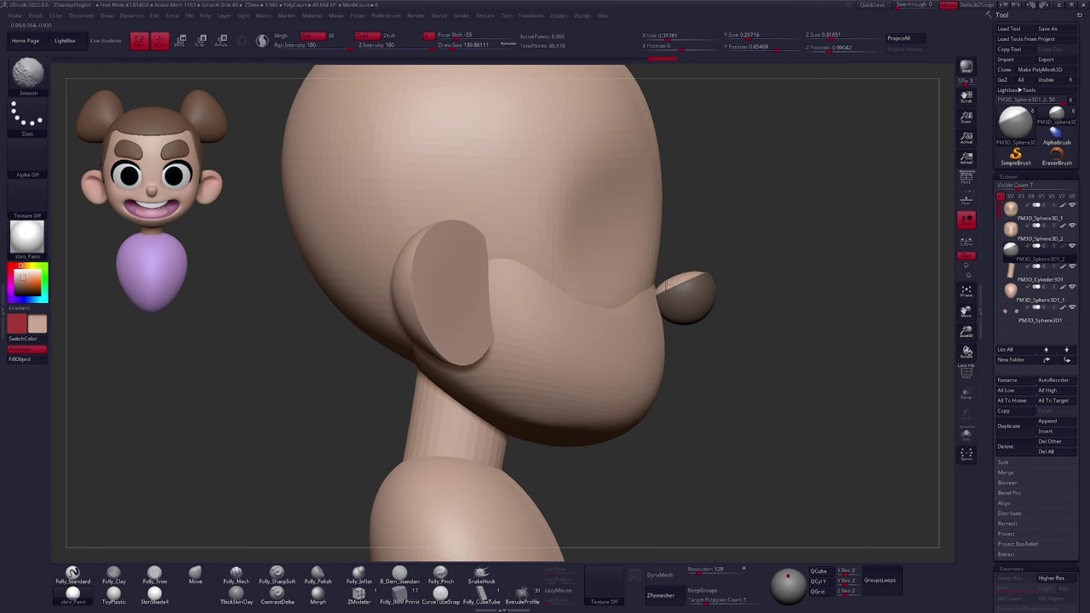
right_click_drag(690, 275, 676, 295)
mouse_move(681, 271)
left_mouse_down("shift")
mouse_move(668, 270)
mouse_move(678, 259)
left_mouse_up("shift")
right_click_drag(695, 270, 684, 183)
left_click_drag(681, 271, 691, 279, "shift")
right_click_drag(718, 319, 660, 294)
left_click_drag(708, 262, 737, 286, "ctrl")
mouse_move(629, 311)
right_mouse_down()
mouse_move(593, 310)
mouse_move(632, 307)
right_mouse_up()
left_click_drag(635, 306, 631, 309)
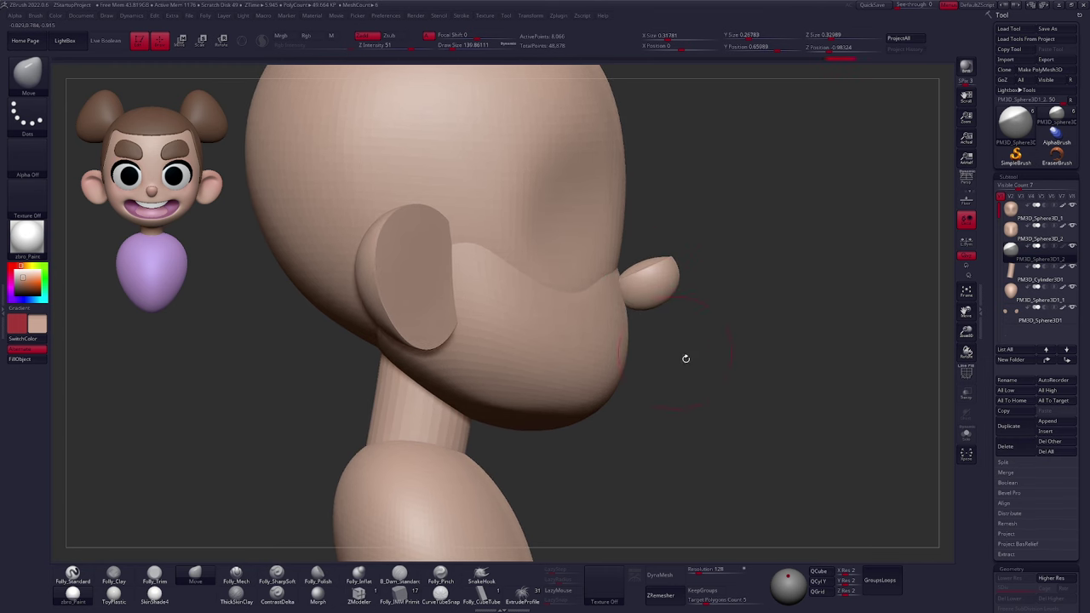
Reshape the nose symmetrically from below with a larger Move brush, keeping the tip rounded and narrowing it toward the face
left_click_drag(739, 397, 596, 270)
right_click_drag(597, 271, 599, 263)
key("space")
left_click_drag(603, 274, 610, 274)
right_click_drag(614, 285, 611, 262)
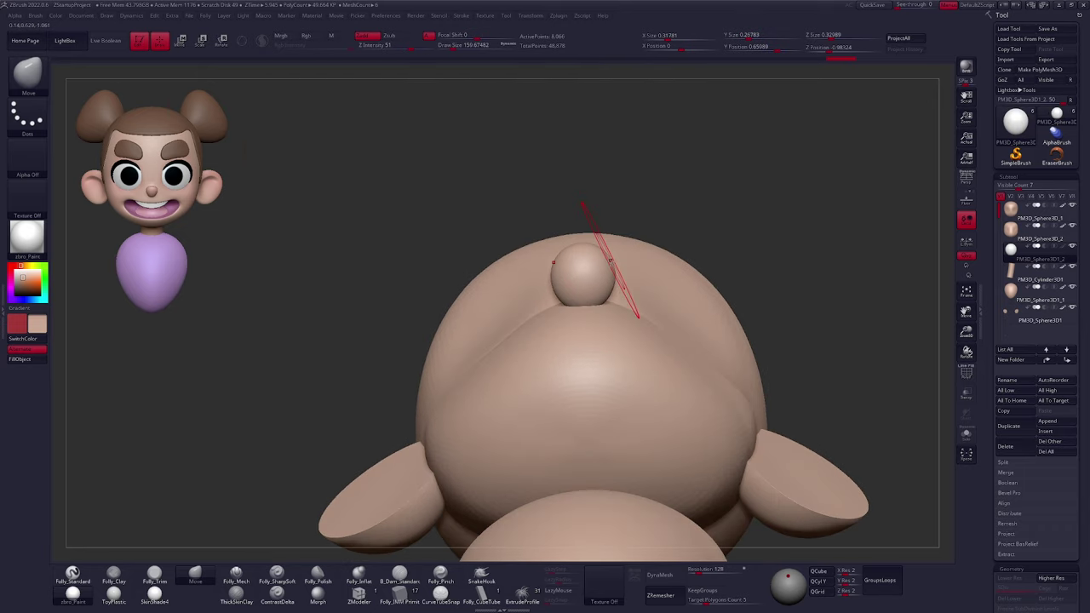
left_click_drag(610, 255, 612, 253)
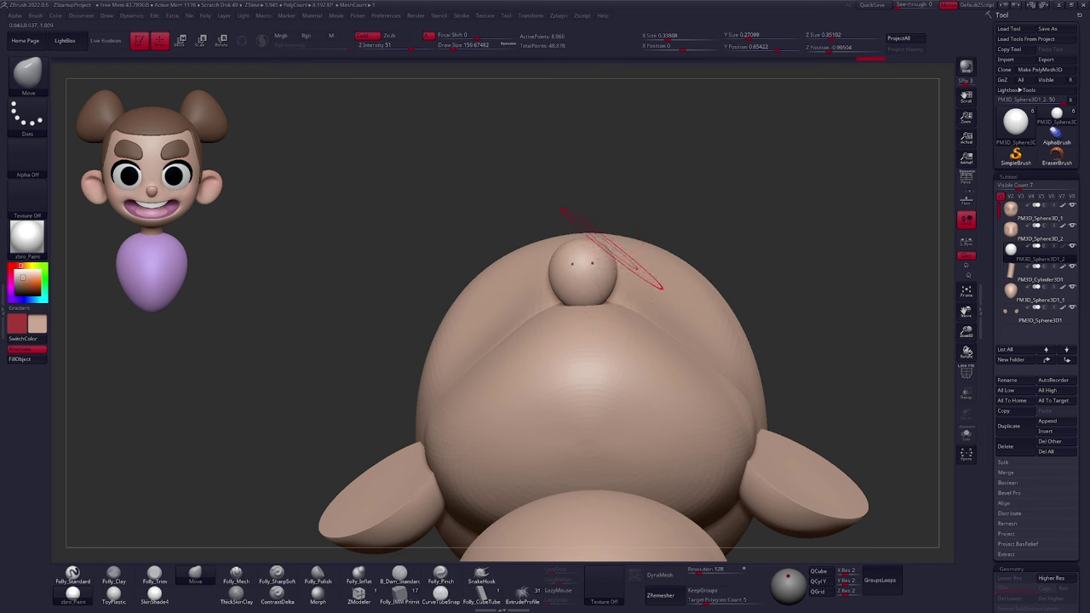
right_click_drag(608, 296, 605, 277)
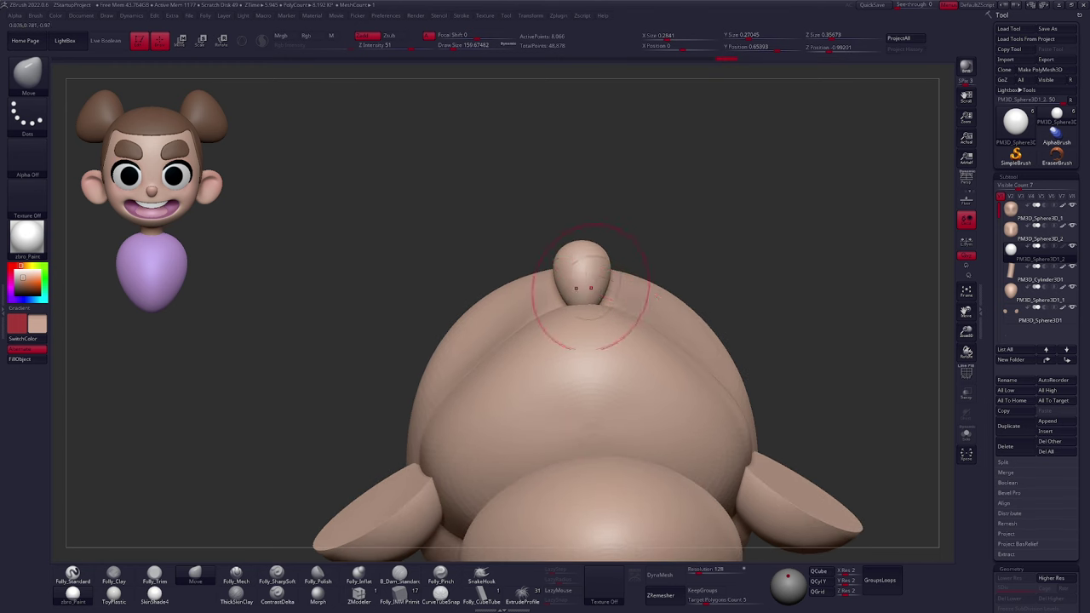
right_click_drag(606, 310, 605, 341)
right_click_drag(606, 261, 604, 236)
right_click_drag(605, 289, 644, 296)
Refine the nose's side profile with the Move brush, adjusting the brush size and shortening its depth
left_click_drag(606, 265, 609, 257)
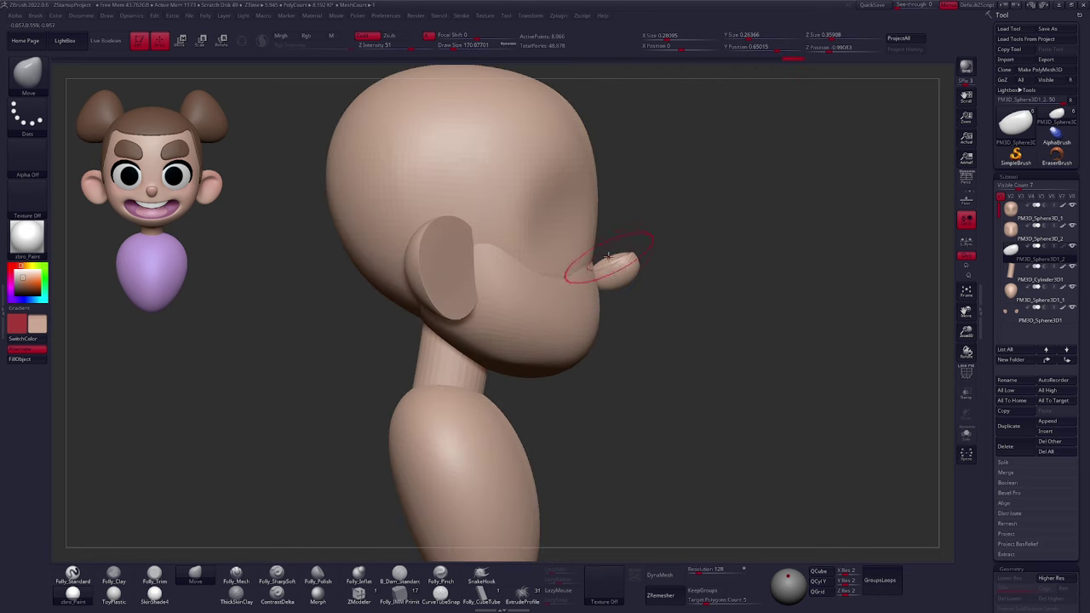
key("space")
left_click_drag(628, 259, 624, 289)
key("space")
left_click_drag(625, 289, 609, 286)
right_click_drag(625, 291, 630, 330, "alt")
mouse_move(601, 240)
left_mouse_down("ctrl")
mouse_move(647, 331)
mouse_move(638, 363)
mouse_move(550, 233)
left_mouse_up("ctrl")
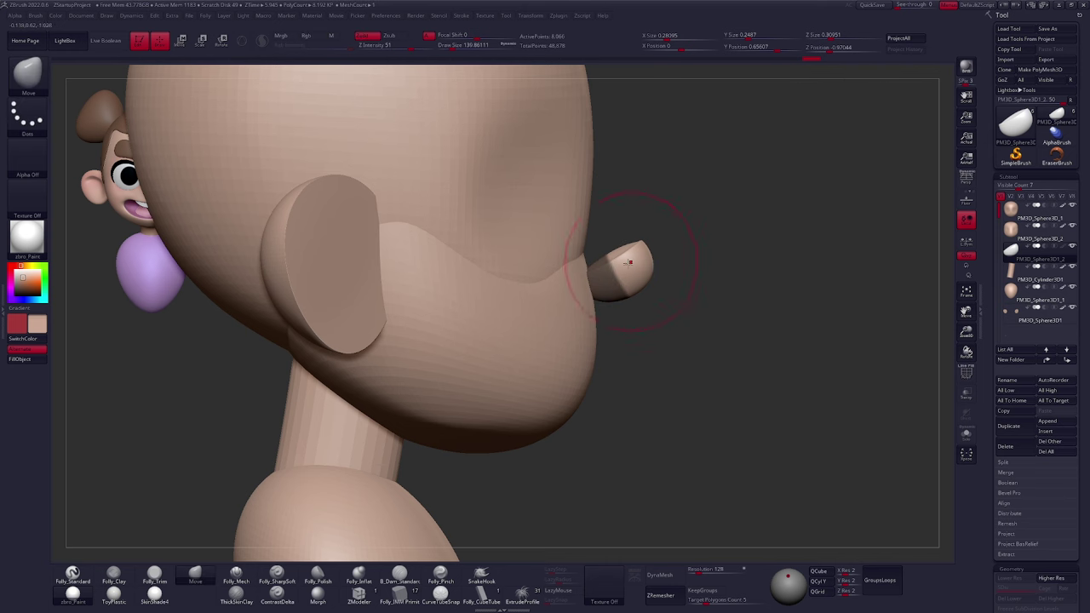
Mask the front of the nose and scale down its unmasked end next to the face
key("ctrl")
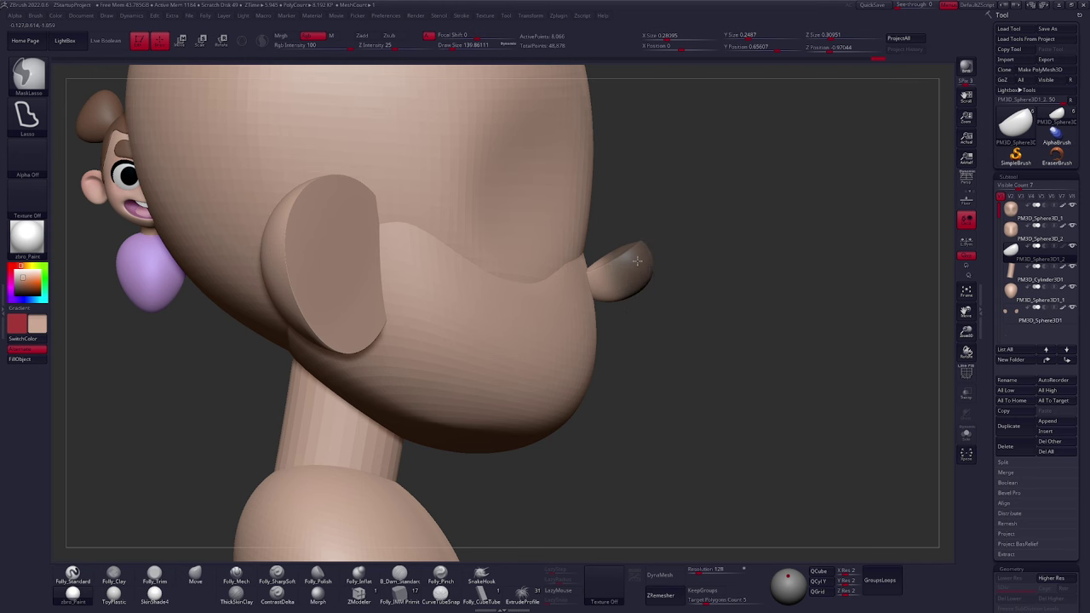
key("e")
left_click(656, 339)
mouse_move(657, 338)
left_mouse_down()
mouse_move(596, 292)
mouse_move(647, 278)
mouse_move(589, 307)
left_mouse_up()
left_click(618, 357, "ctrl")
mouse_move(619, 358)
left_mouse_down("ctrl")
mouse_move(635, 353)
mouse_move(625, 309)
left_mouse_up("ctrl")
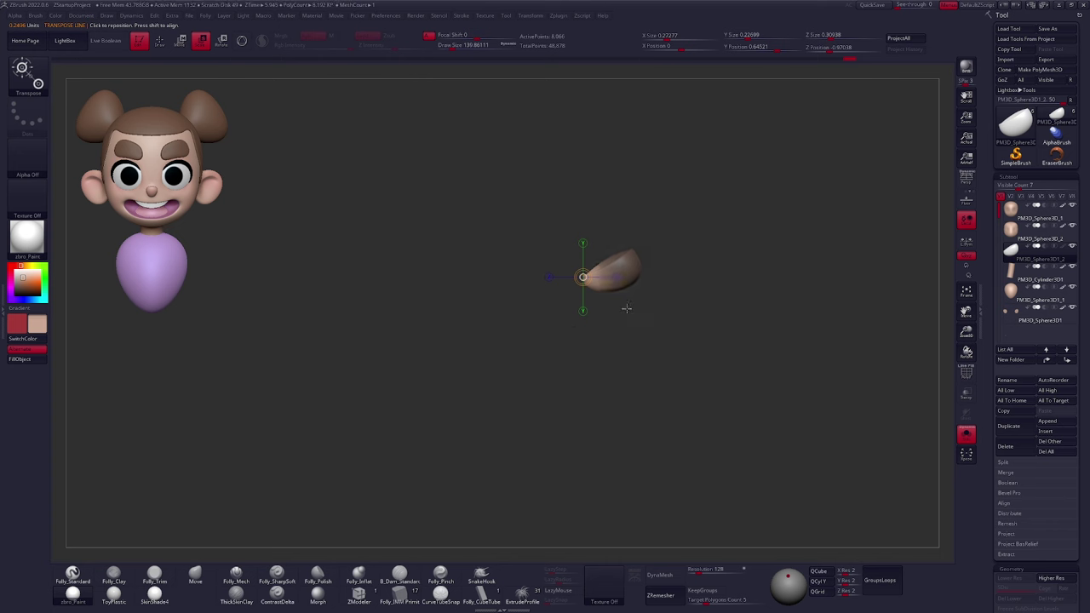
Clear the mask on the isolated nose and move it slightly lower and closer to the face
key("q")
left_click_drag(718, 412, 736, 424, "alt")
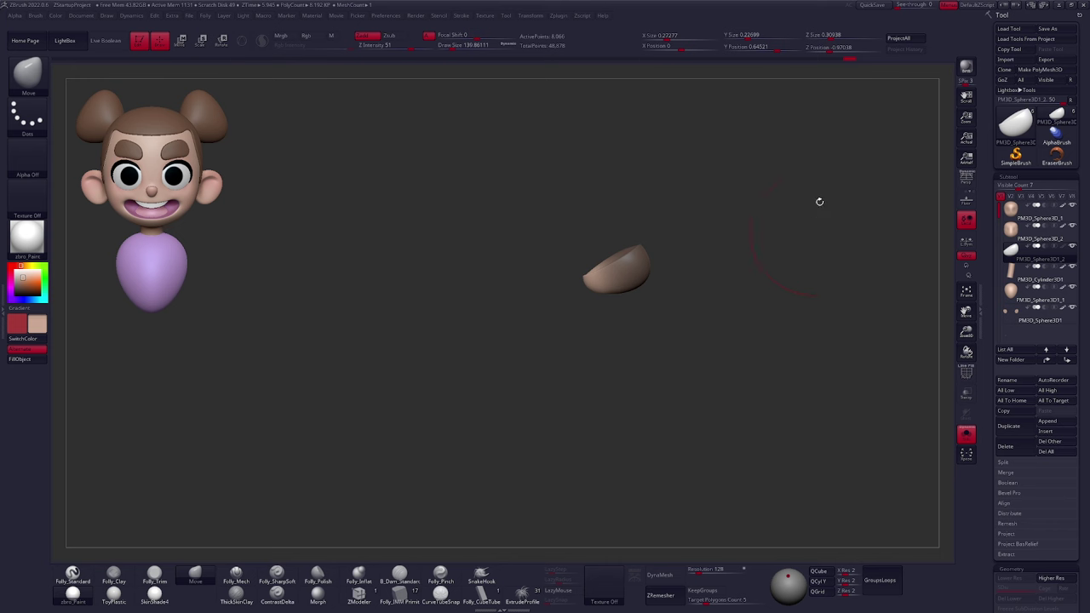
mouse_move(738, 160)
left_mouse_down("ctrl")
mouse_move(713, 308)
mouse_move(864, 333)
mouse_move(891, 317)
mouse_move(873, 325)
left_mouse_up("ctrl")
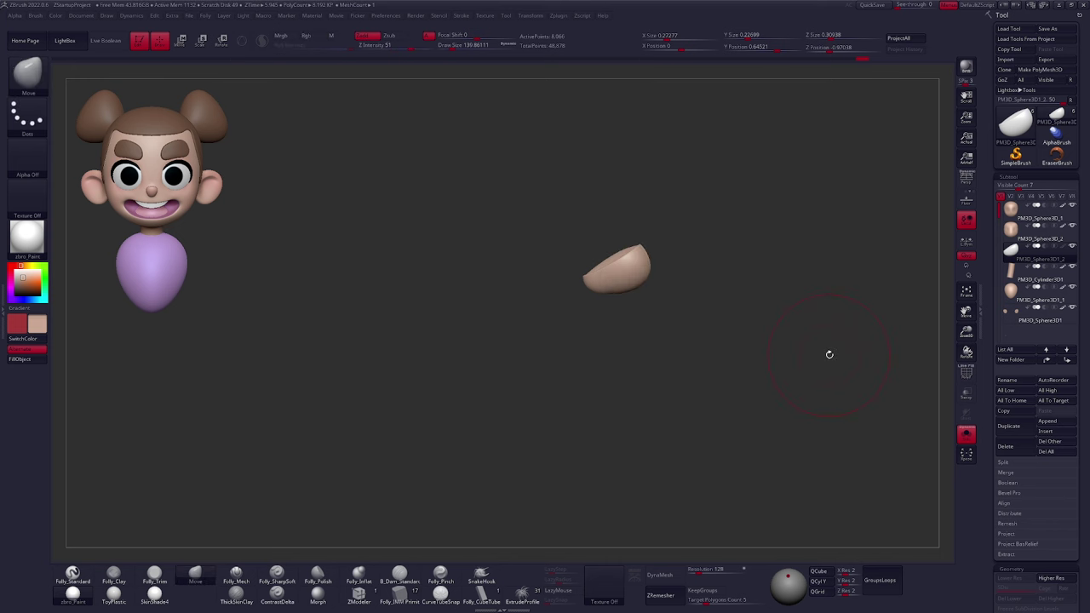
key("alt+s")
key("w")
mouse_move(634, 297)
left_mouse_down()
mouse_move(635, 273)
mouse_move(609, 270)
mouse_move(656, 346)
left_mouse_up()
key("q")
key("alt+s")
Build up the side of the isolated nose with the Clay brush and smooth the strokes into the surface
key("space")
key("shift+f")
key("shift+f")
left_click_drag(558, 317, 562, 345)
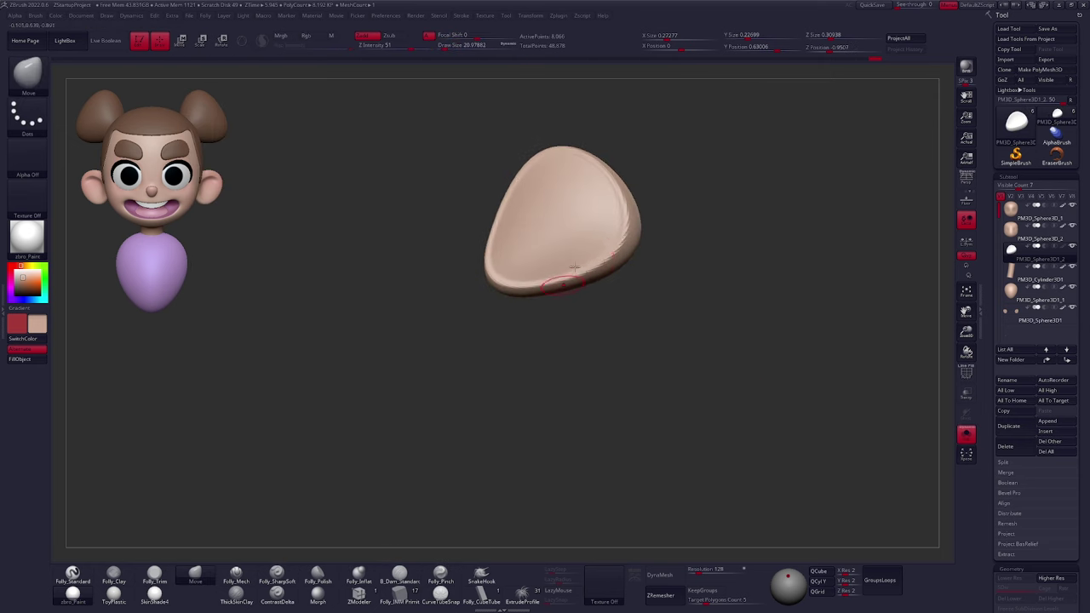
mouse_move(596, 313)
left_mouse_down()
mouse_move(603, 279)
mouse_move(613, 291)
left_mouse_up()
key("2")
left_click_drag(569, 347, 572, 334)
left_click_drag(564, 310, 593, 299)
left_click_drag(595, 310, 585, 316)
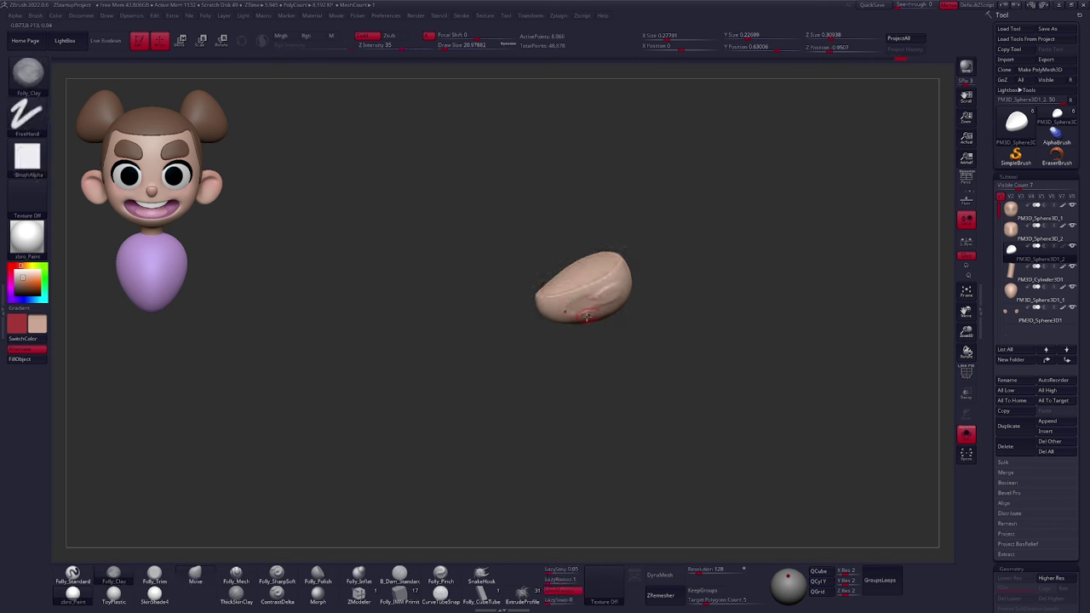
left_click_drag(557, 353, 569, 339)
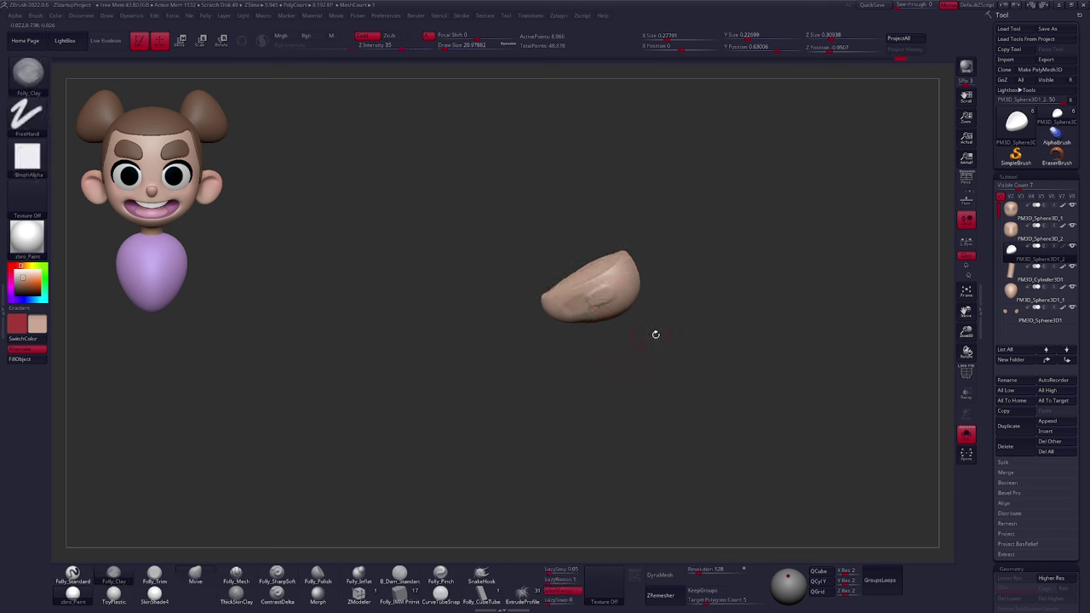
ZRemesh the nose with a target polygon count of 0.1
left_click_drag(990, 307, 984, 204)
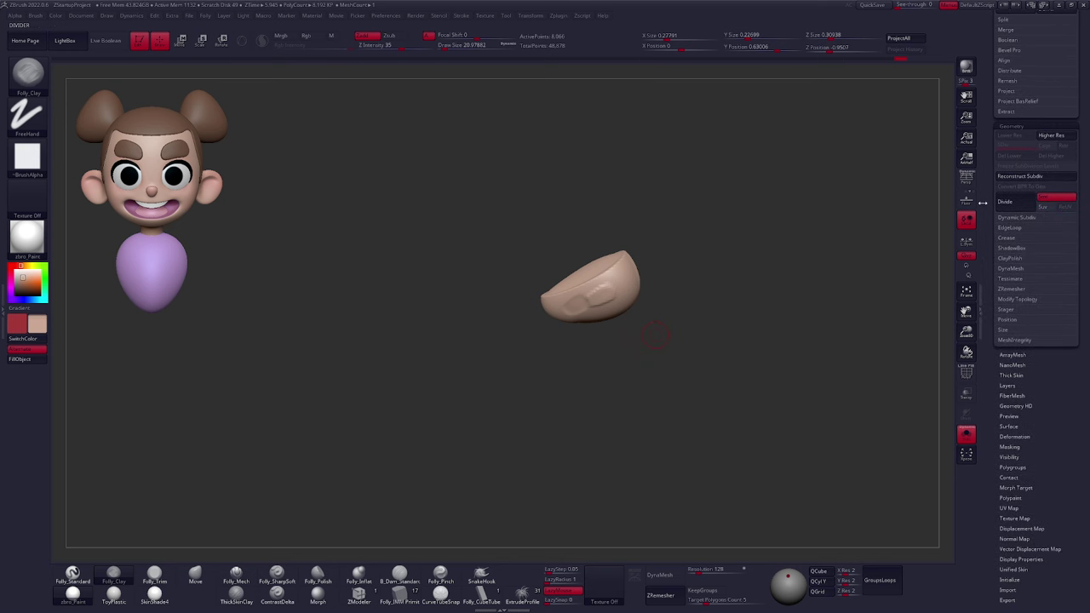
left_click(1011, 288)
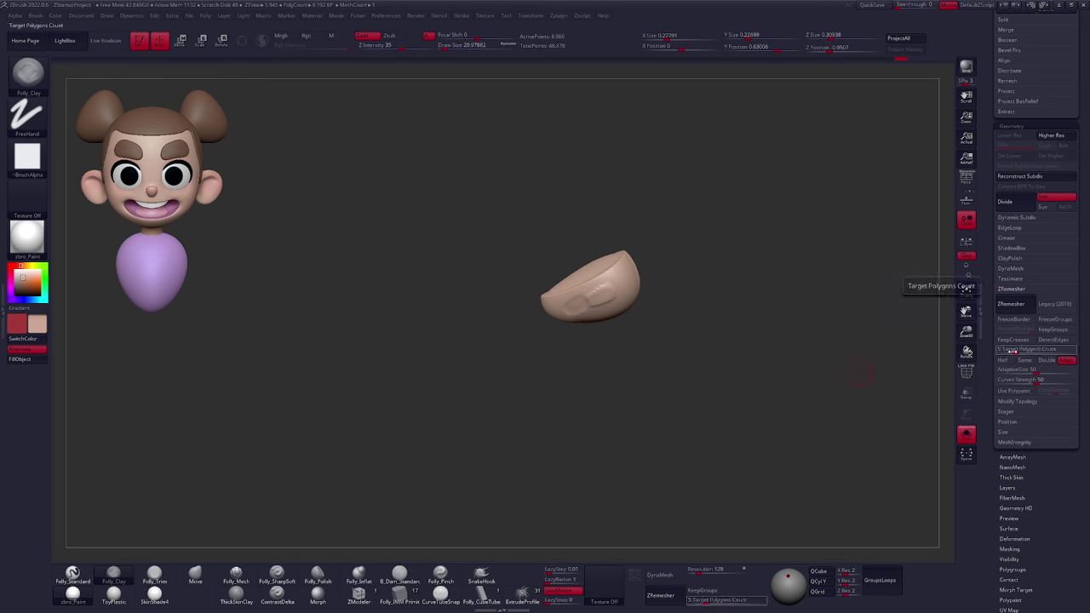
left_click(1018, 351)
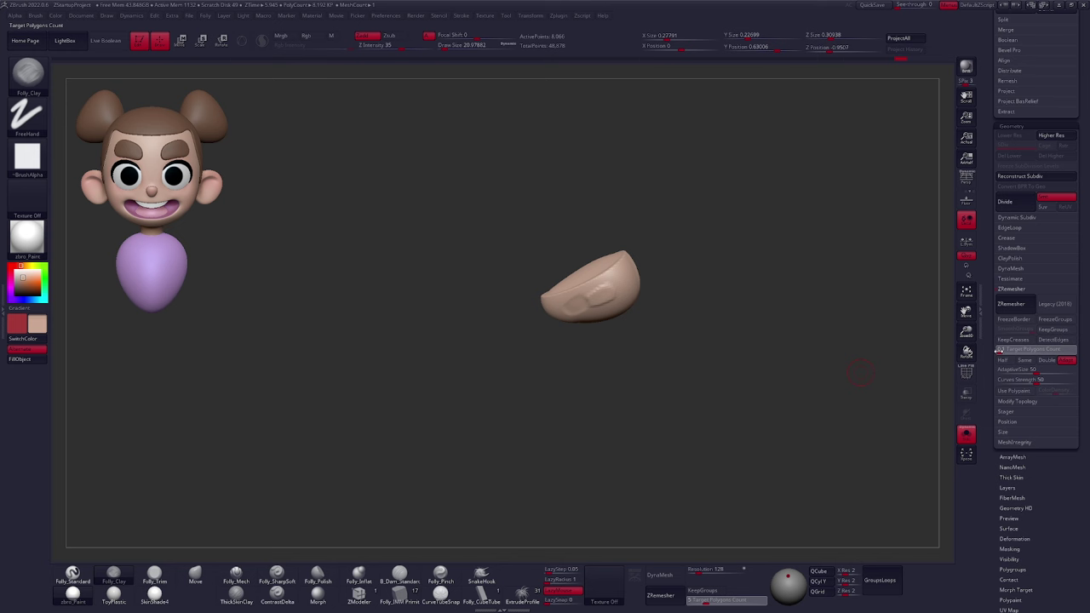
left_click_drag(999, 350, 994, 352)
left_click(1012, 305)
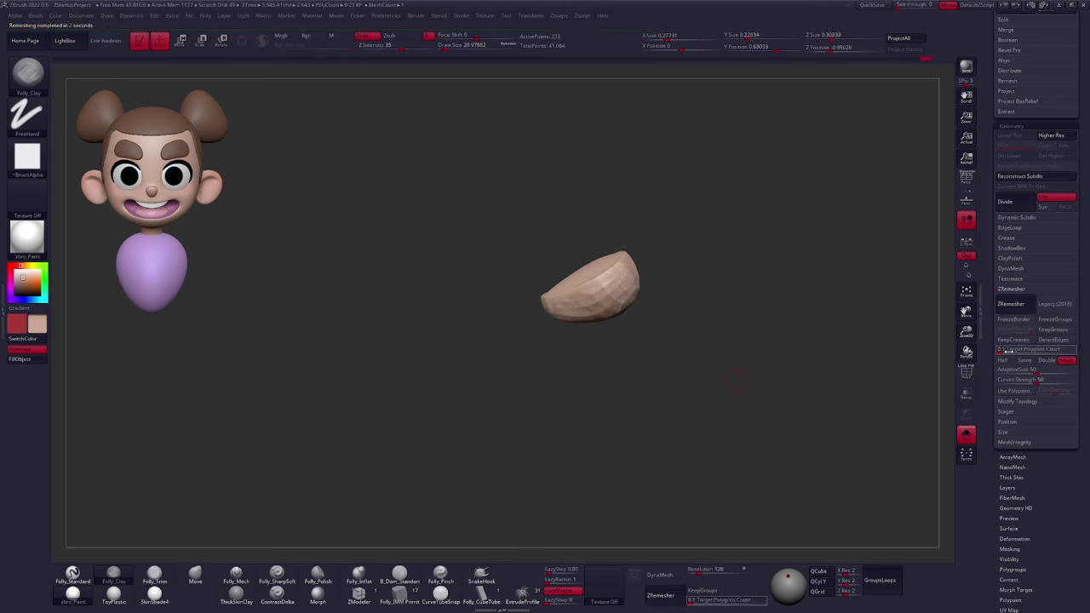
Fill the remeshed nose with the current skin colour using the Standard brush
left_click_drag(988, 274, 990, 532)
left_click_drag(817, 350, 719, 398)
key("1")
left_click(36, 361)
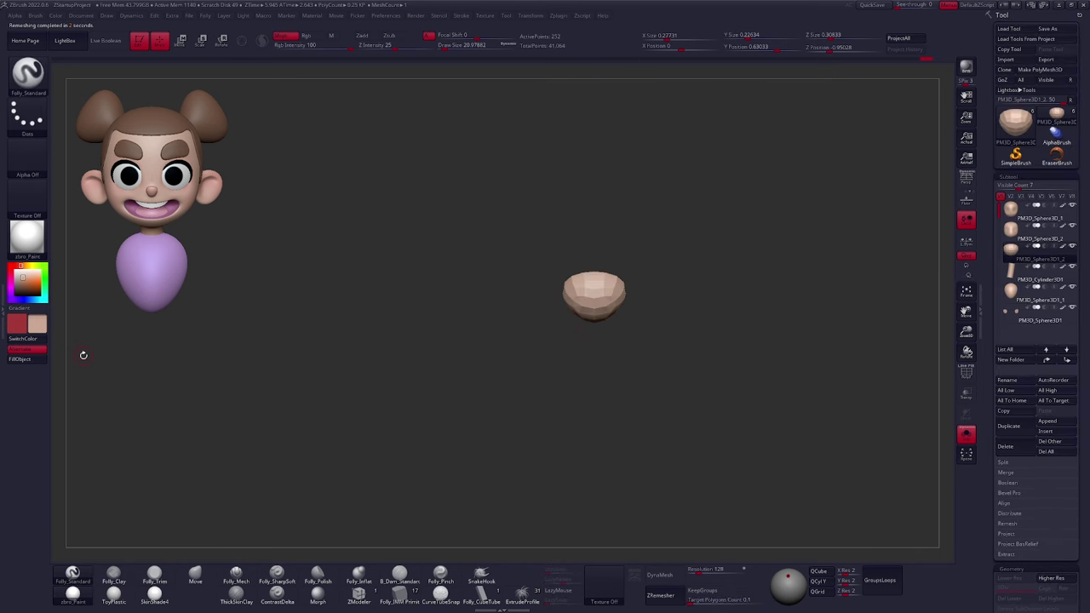
Smooth the low-poly nose and display the whole bust around it, setting a larger Move brush
key("alt+s")
key("space")
left_click_drag(648, 316, 663, 314)
right_click_drag(608, 277, 648, 302)
left_click_drag(561, 306, 558, 337, "shift")
right_click_drag(582, 282, 642, 354, "ctrl")
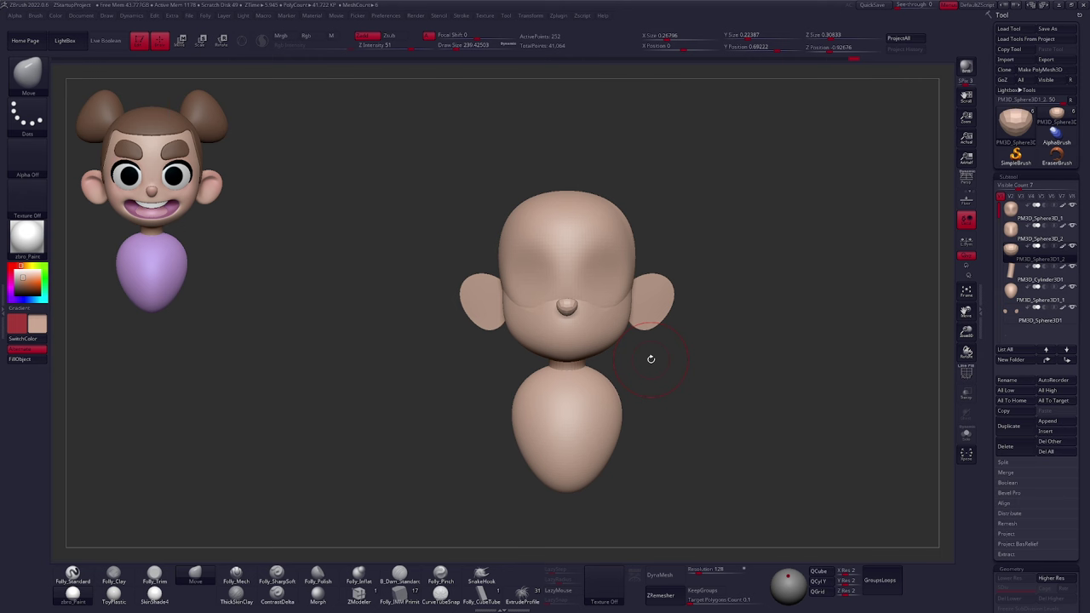
right_click_drag(747, 394, 723, 394, "ctrl")
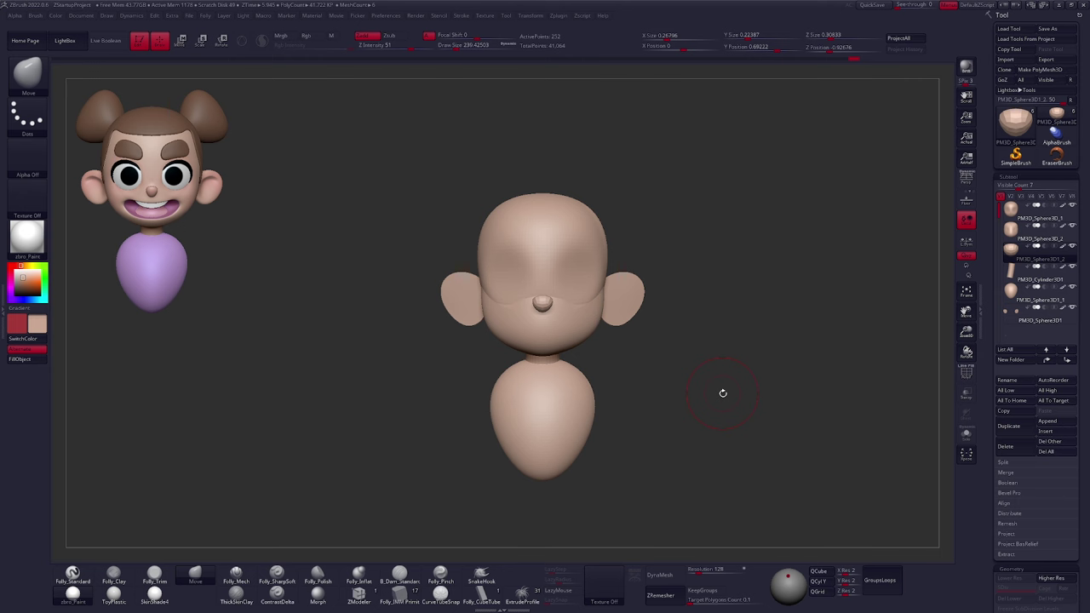
Move the egg-shaped torso to the end of the subtool list
left_click(1022, 295)
key("shift+f")
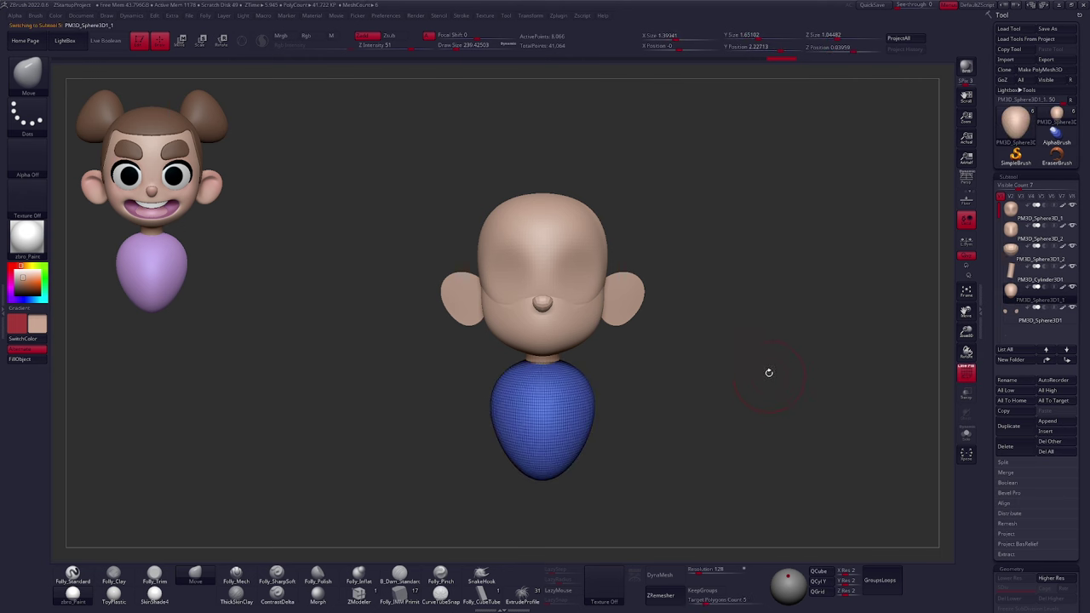
left_click(1067, 360)
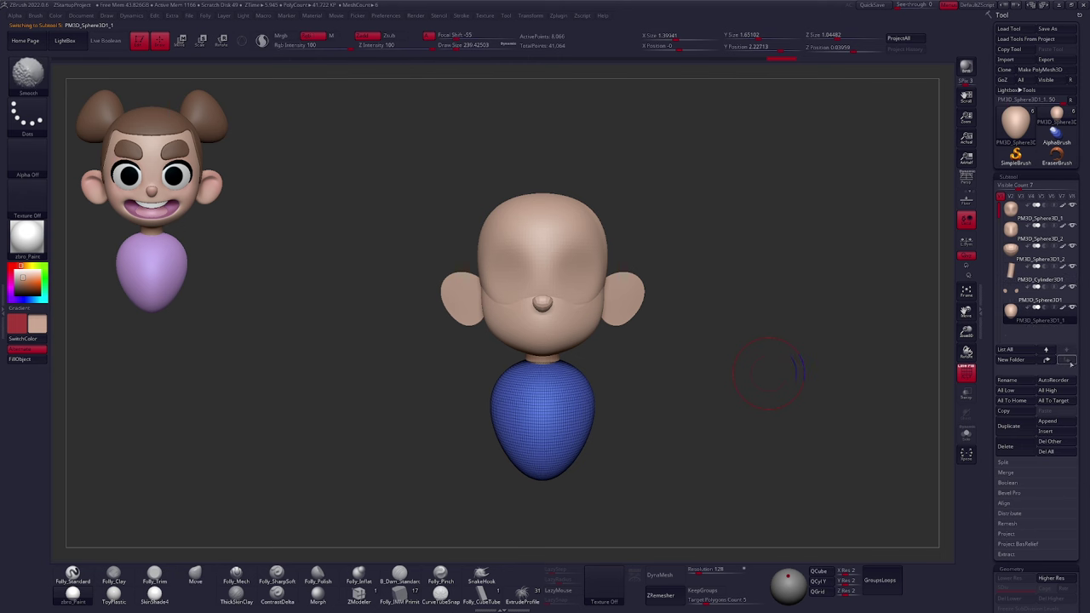
key("shift+f")
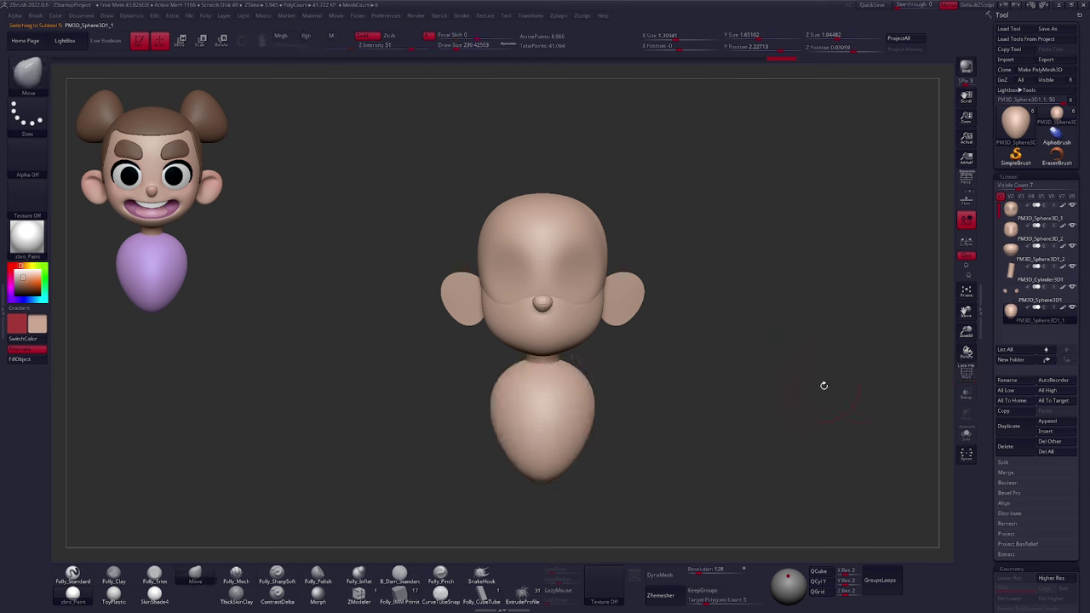
Fill the torso with the light purple sampled from the reference and scale it down slightly
key("c")
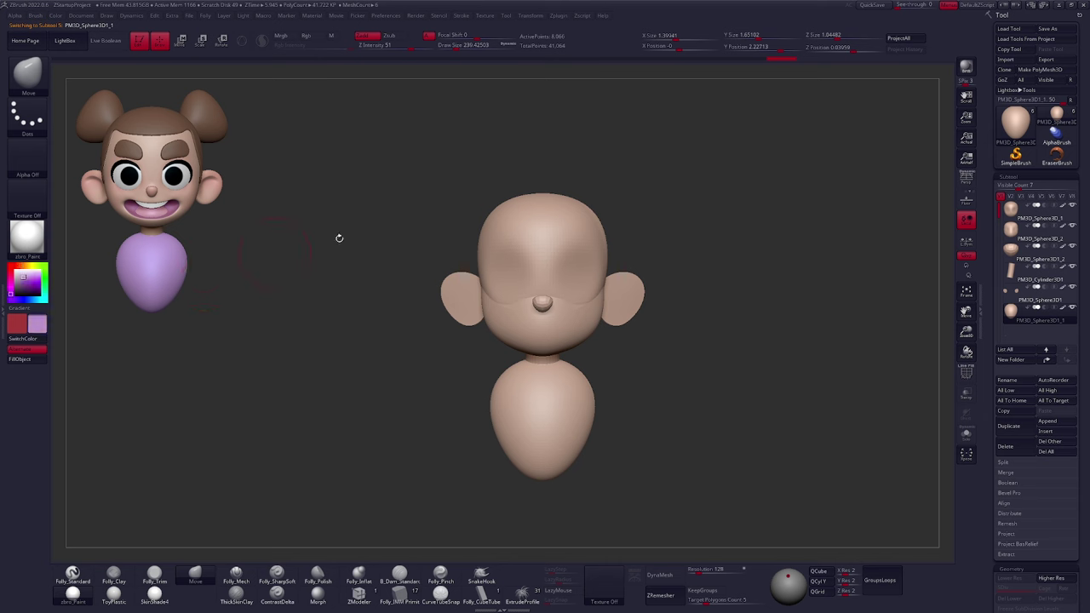
key("1")
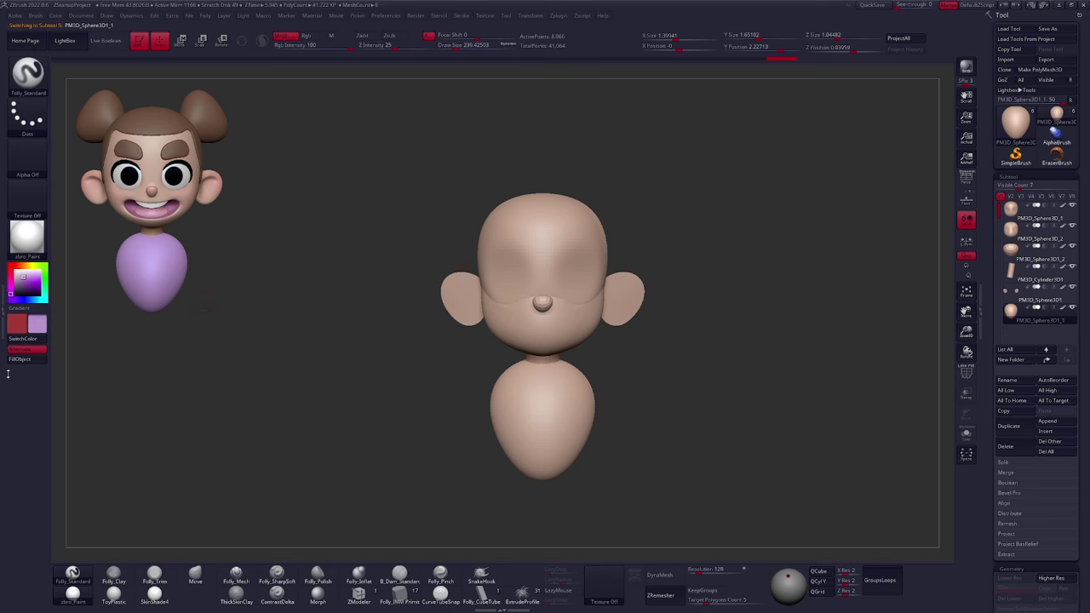
left_click(20, 358)
key("w")
mouse_move(547, 368)
left_mouse_down()
mouse_move(643, 408)
mouse_move(623, 396)
left_mouse_up()
key("q")
mouse_move(638, 387)
left_mouse_down("alt")
mouse_move(648, 394)
mouse_move(657, 375)
mouse_move(616, 378)
mouse_move(657, 374)
mouse_move(667, 354)
left_mouse_up("alt")
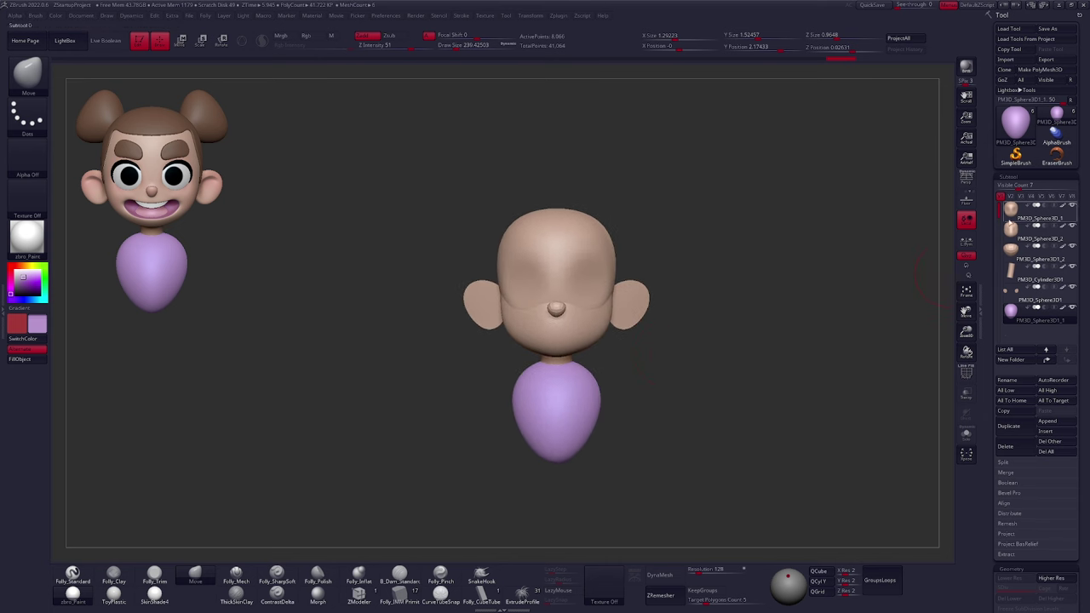
Subdivide the nose twice to level 3 and reduce the Move brush's draw size to about 130
left_click(1015, 213)
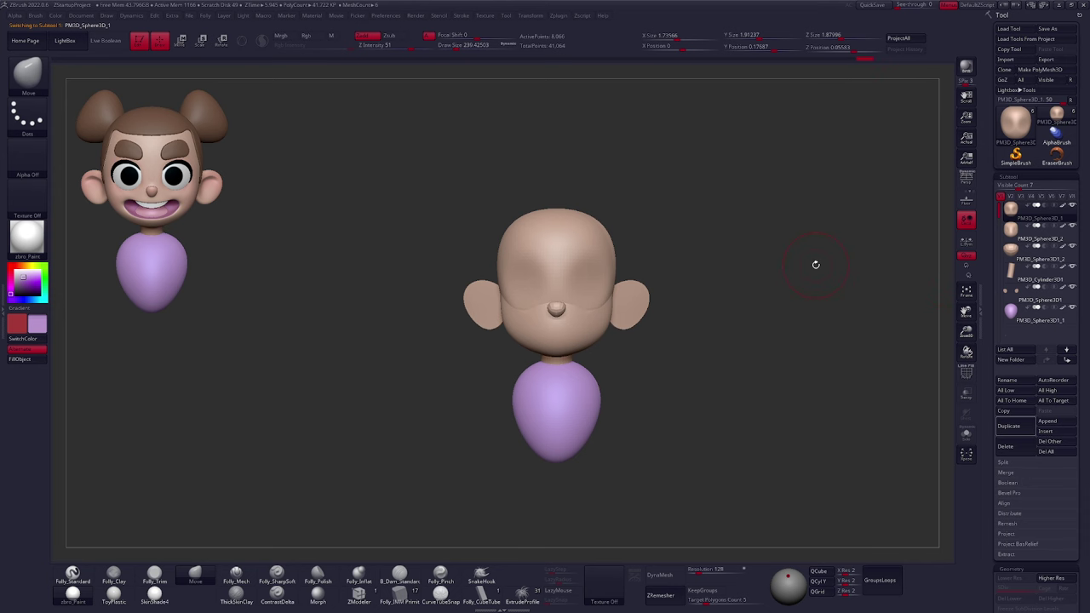
left_click_drag(708, 250, 770, 272, "alt")
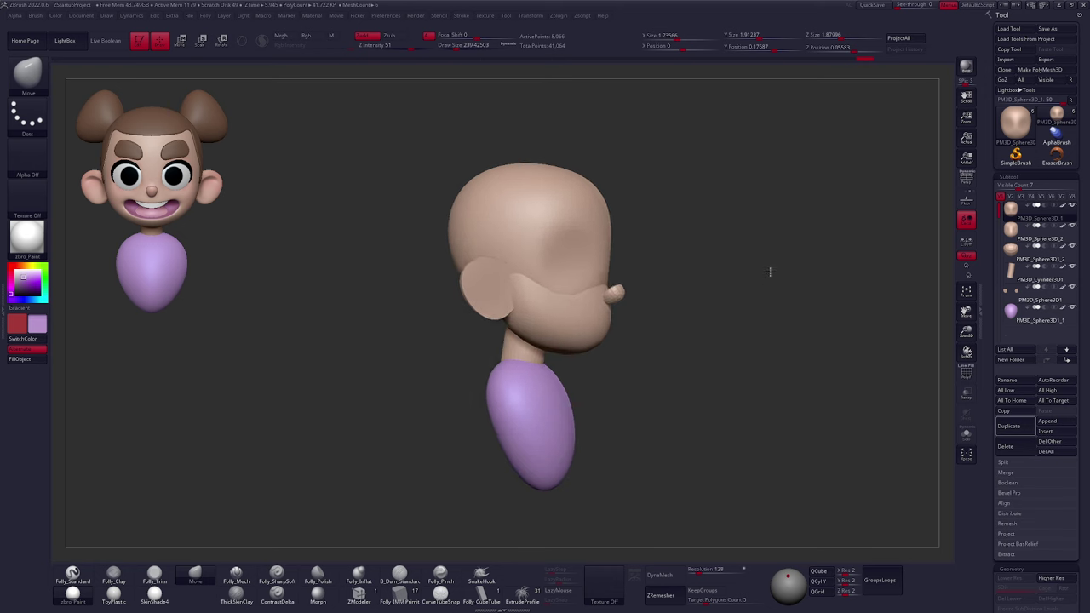
left_click(1031, 255)
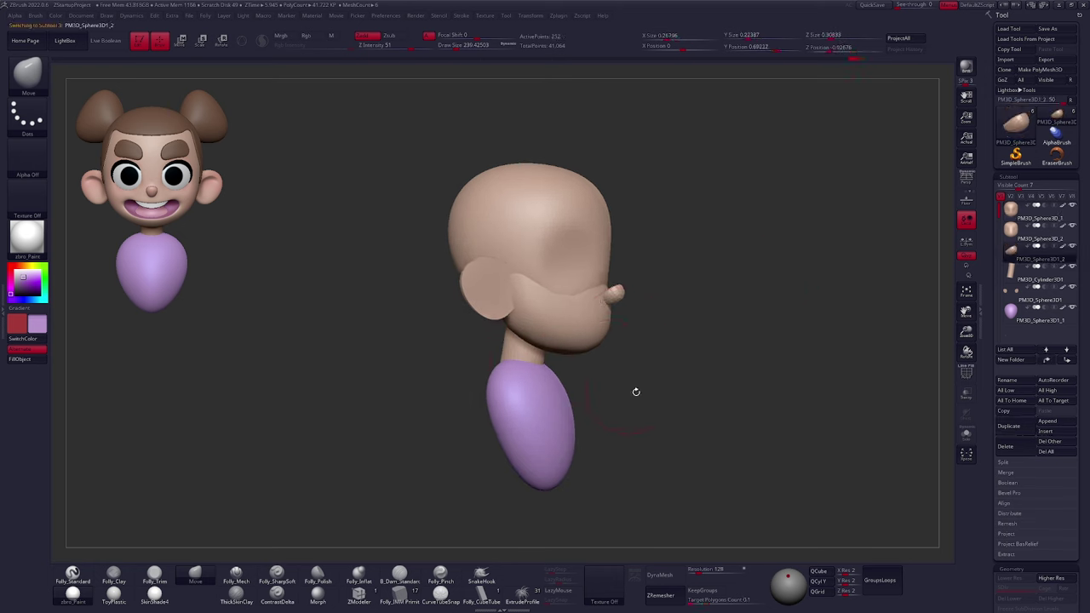
key("shift+f")
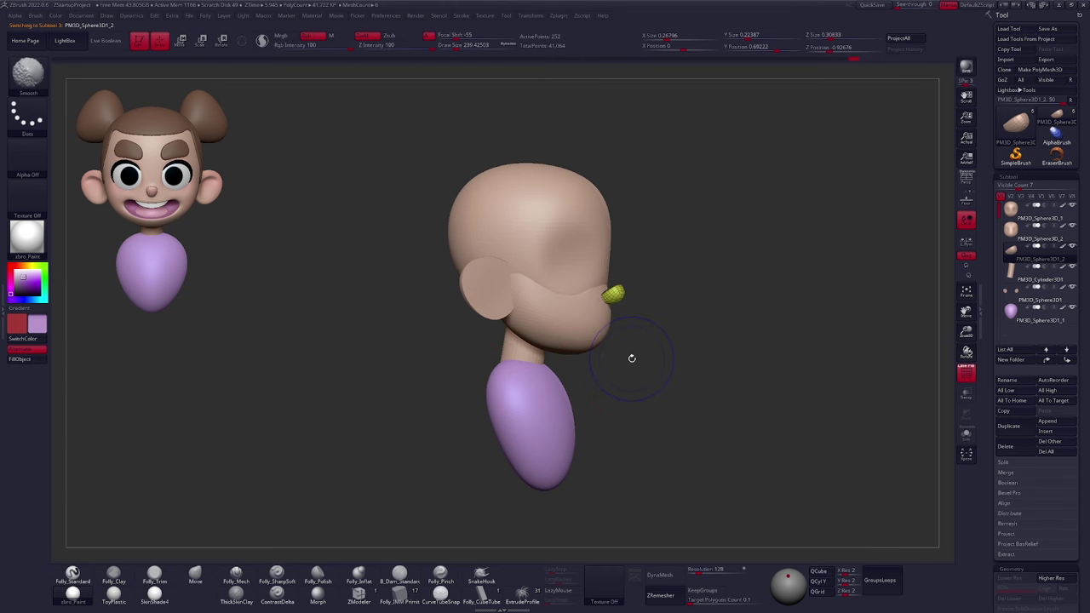
key("shift+f")
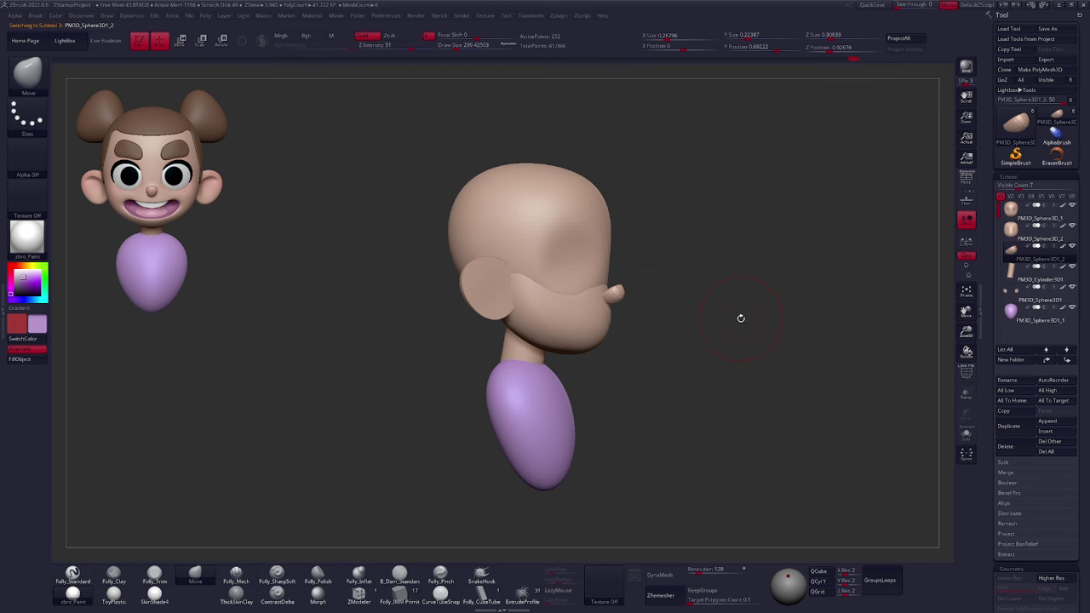
key("ctrl")
left_click_drag(741, 315, 714, 309)
right_click_drag(580, 296, 592, 298, "ctrl")
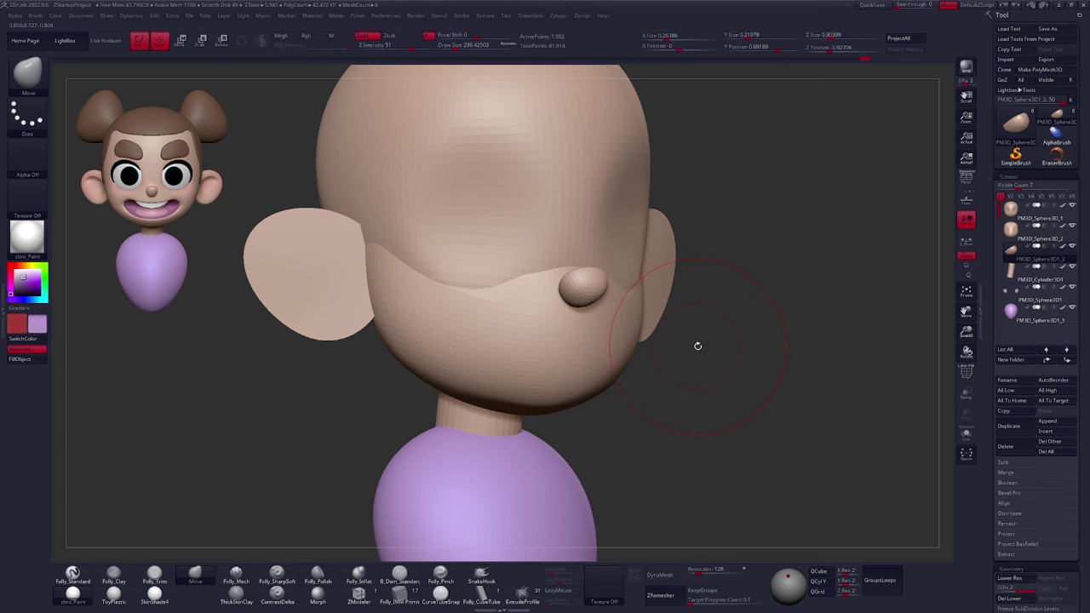
key("ctrl+d")
key("space")
left_click_drag(737, 305, 728, 305)
right_click_drag(615, 333, 570, 333, "ctrl")
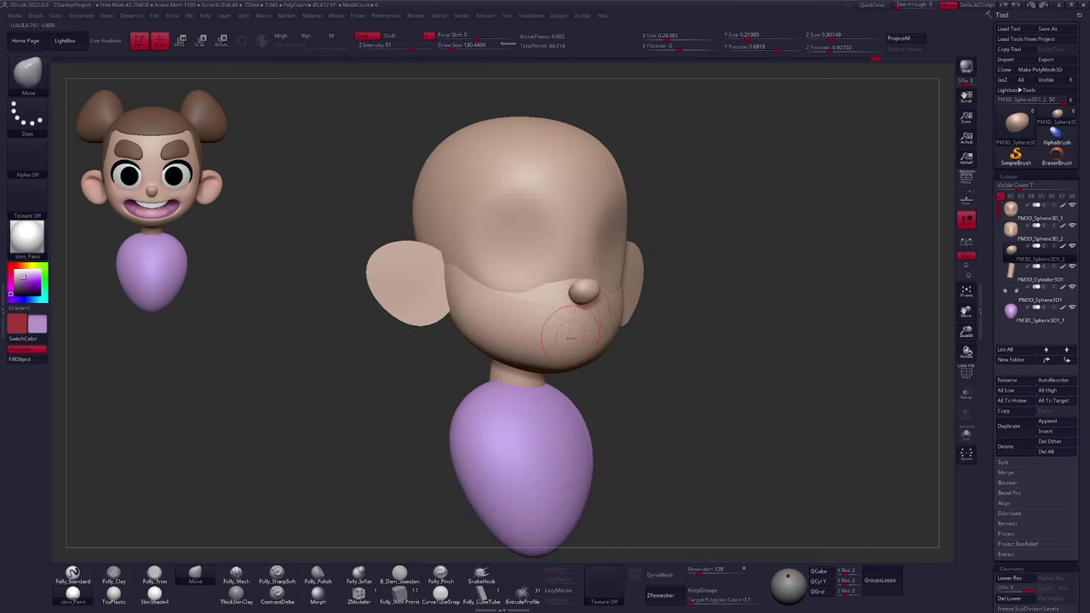
Select the neck cylinder, check its wireframe and subdivide it once
right_click_drag(517, 356, 543, 358)
left_click(460, 374, "alt")
right_click_drag(450, 377, 551, 358, "alt")
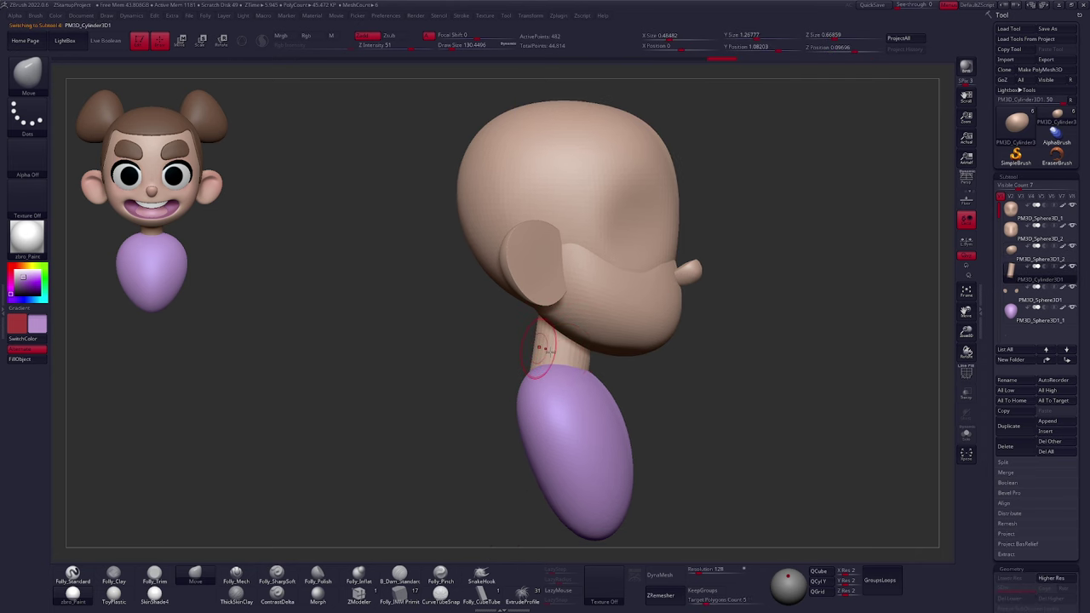
key("shift+f")
key("shift+f")
key("ctrl+d")
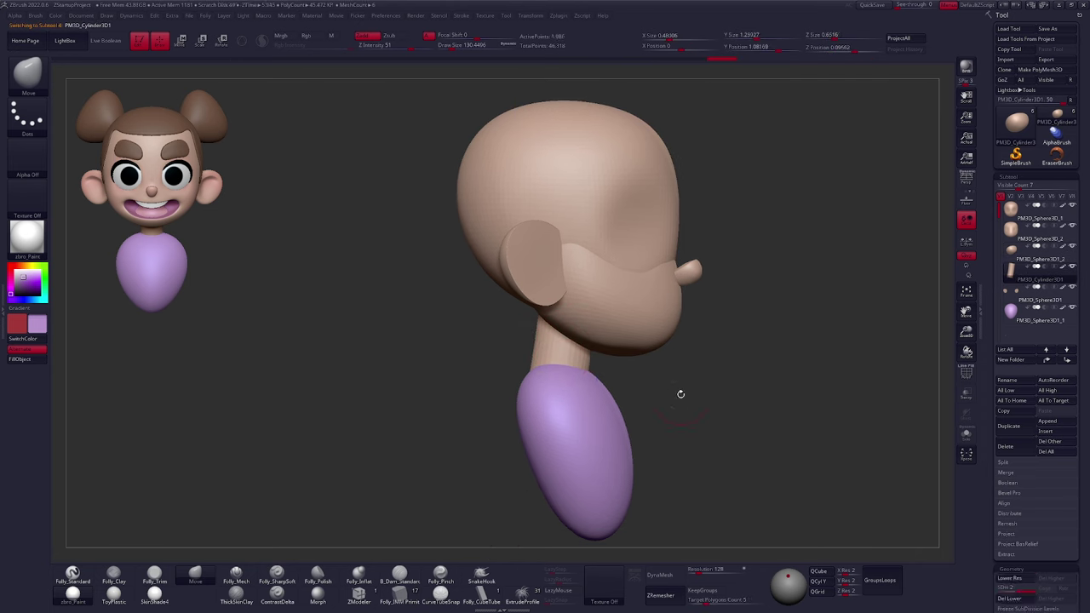
Select the ears and divide their geometry once to subdivision level 2
right_click_drag(652, 328, 692, 335)
left_click(685, 292, "alt")
mouse_move(685, 292)
right_mouse_down()
mouse_move(678, 298)
mouse_move(678, 284)
right_mouse_up()
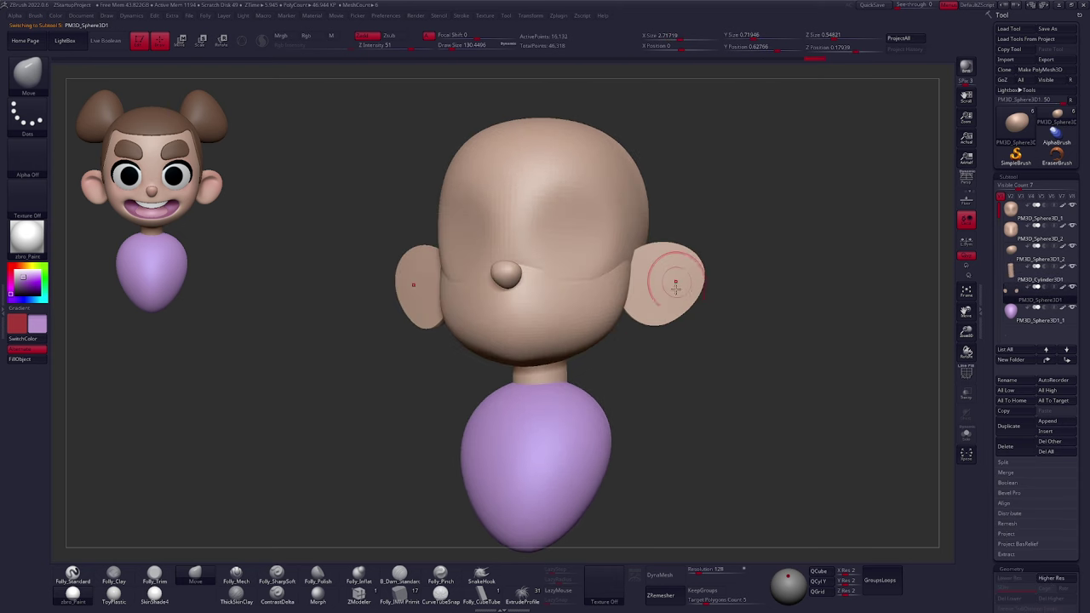
left_click_drag(994, 351, 999, 265)
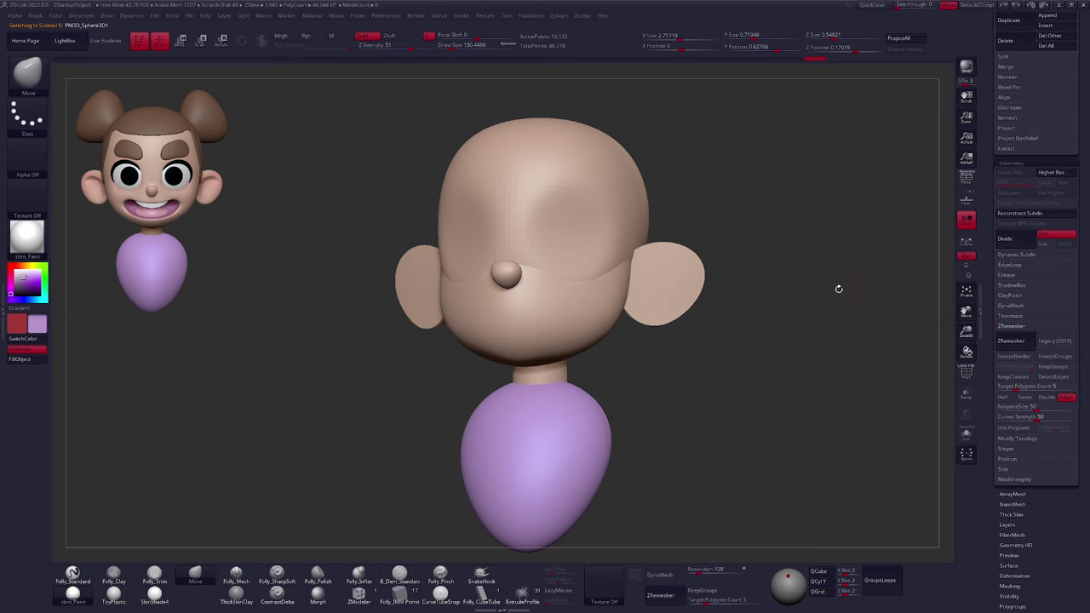
left_click(1006, 239)
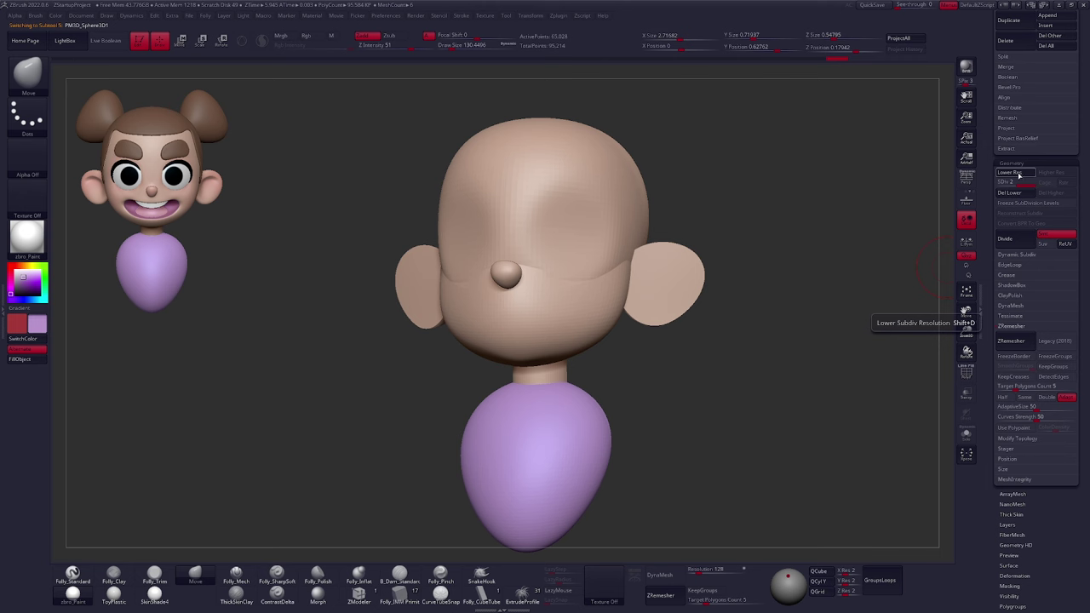
left_click_drag(984, 206, 984, 294)
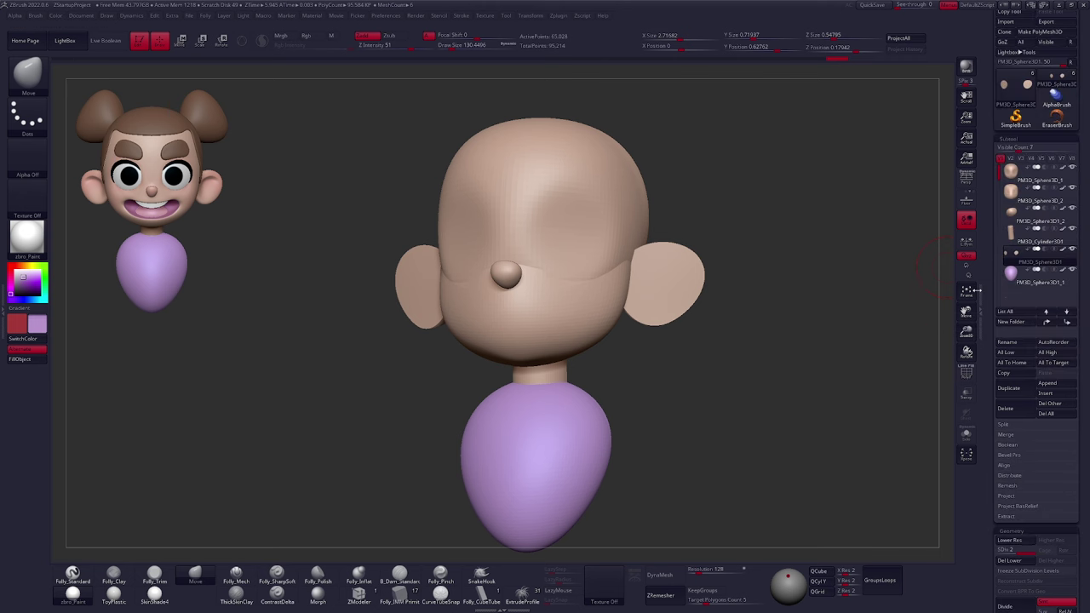
Isolate the ears and smooth their shape at the lower subdivision level with a larger brush, then restore the higher level and the full bust
right_click_drag(662, 260, 653, 268)
key("s")
left_click_drag(654, 269, 670, 269)
key("alt+s")
right_click_drag(663, 274, 673, 294)
left_click_drag(661, 281, 658, 298, "shift")
key("shift+d")
mouse_move(660, 287)
right_mouse_down()
mouse_move(670, 304)
mouse_move(670, 275)
mouse_move(677, 300)
right_mouse_up()
mouse_move(642, 342)
left_mouse_down("shift")
mouse_move(688, 296)
mouse_move(649, 353)
left_mouse_up("shift")
mouse_move(702, 292)
right_mouse_down()
mouse_move(712, 380)
mouse_move(682, 351)
right_mouse_up()
key("d")
key("alt+s")
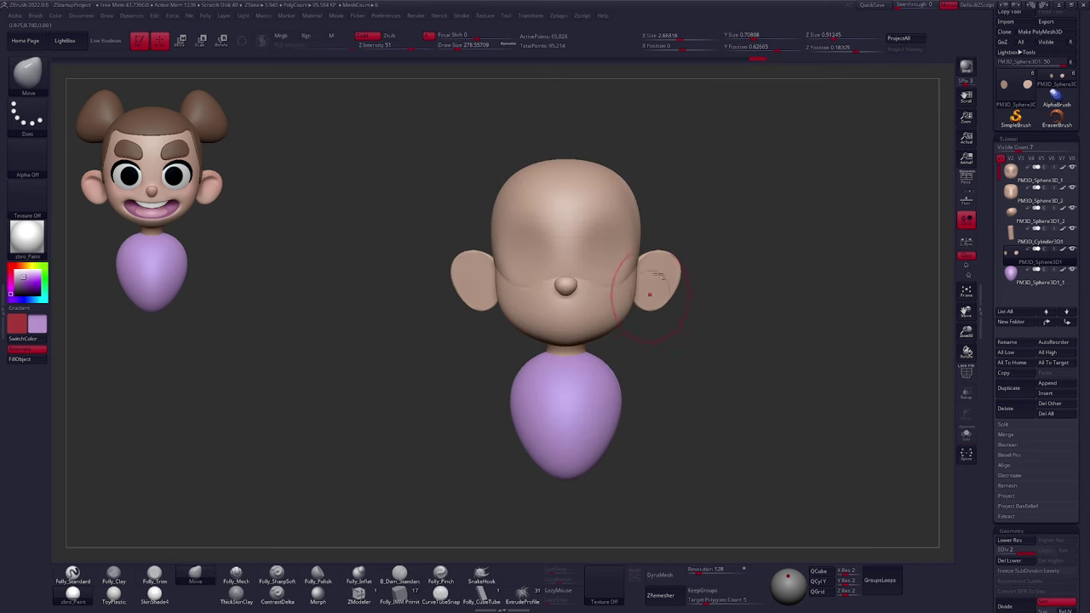
Move both ears slightly lower on the head
right_click(683, 314)
right_click_drag(684, 312, 660, 291)
right_click(646, 290)
key("w")
mouse_move(653, 310)
left_mouse_down()
mouse_move(655, 343)
mouse_move(654, 332)
left_mouse_up()
key("q")
Merge the upper head downward with the jaw, nose, neck and ears into a single subtool
left_click(626, 287, "alt")
right_click_drag(695, 369, 689, 370, "alt")
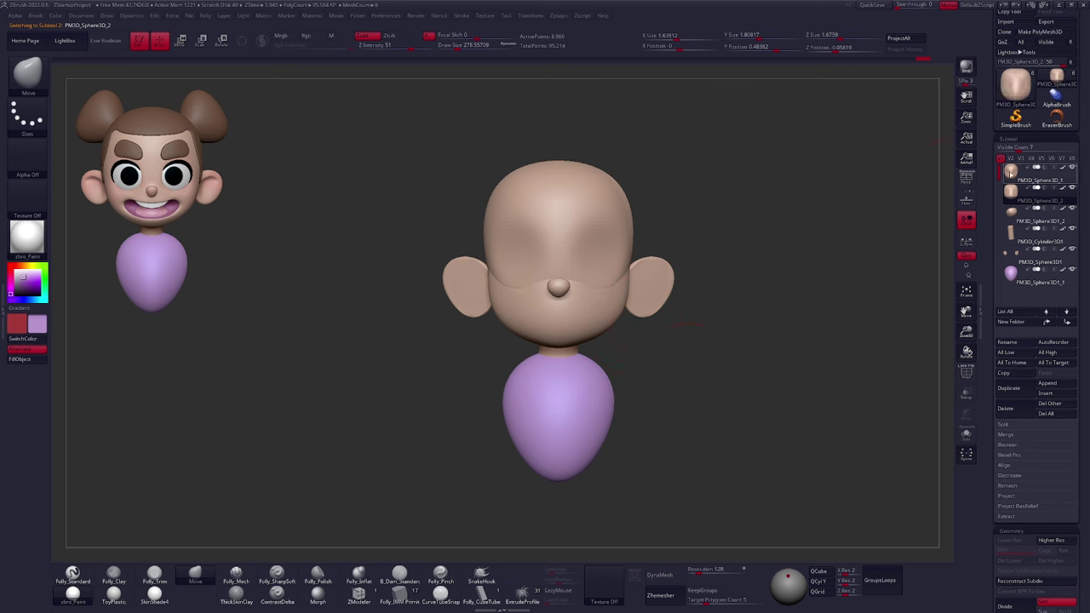
left_click(1011, 171)
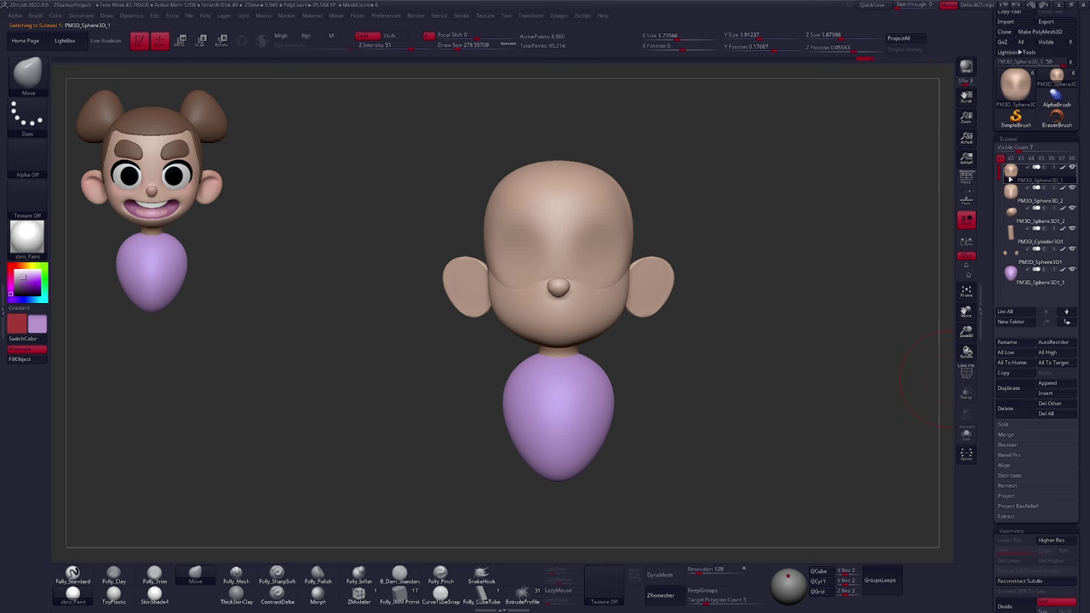
mouse_move(1010, 172)
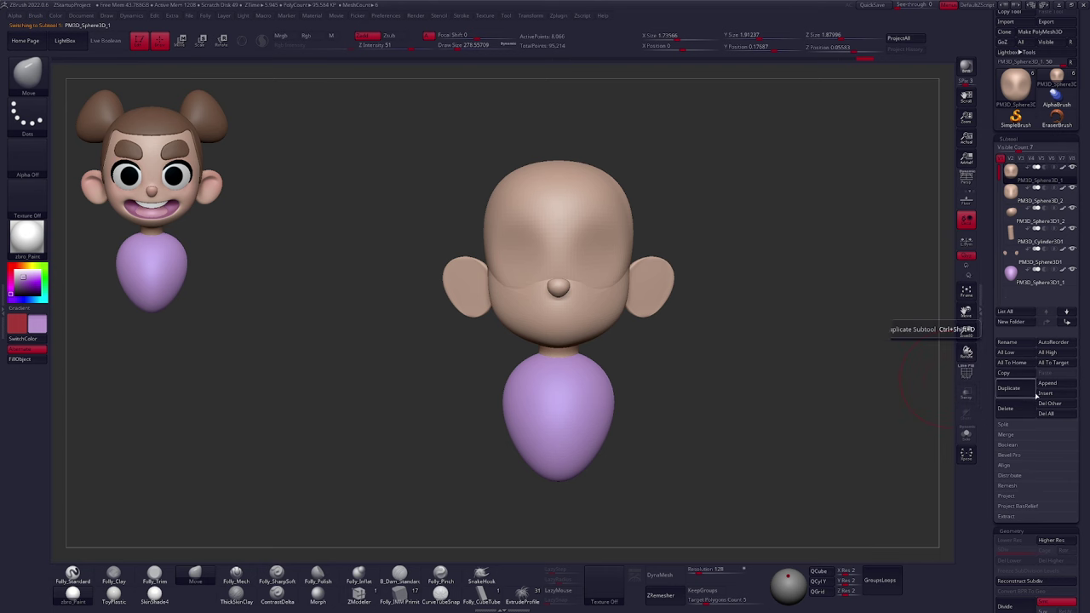
left_click(1014, 435)
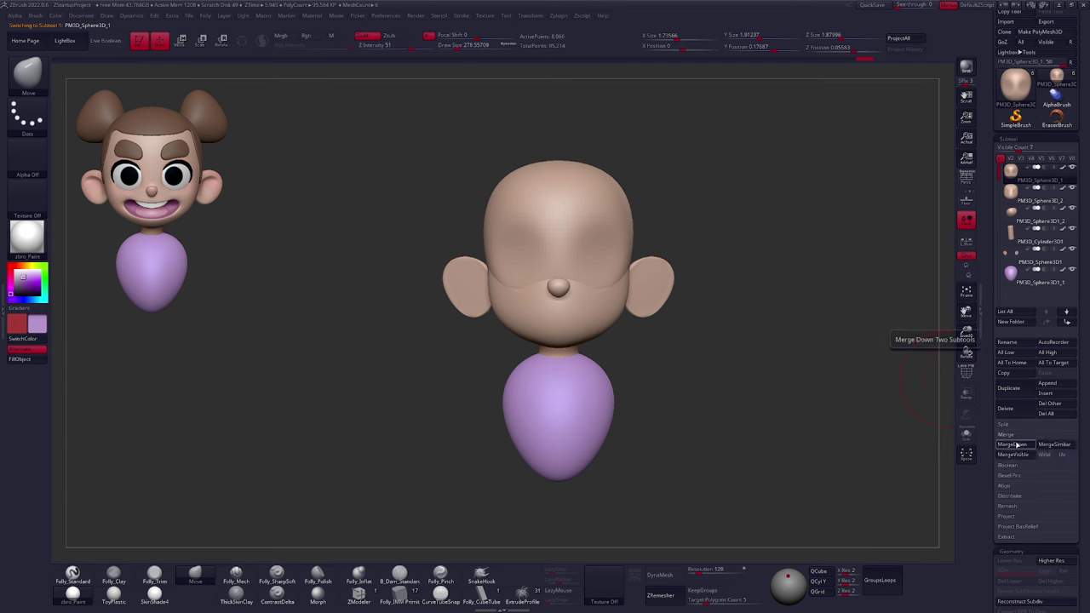
left_click(1016, 444)
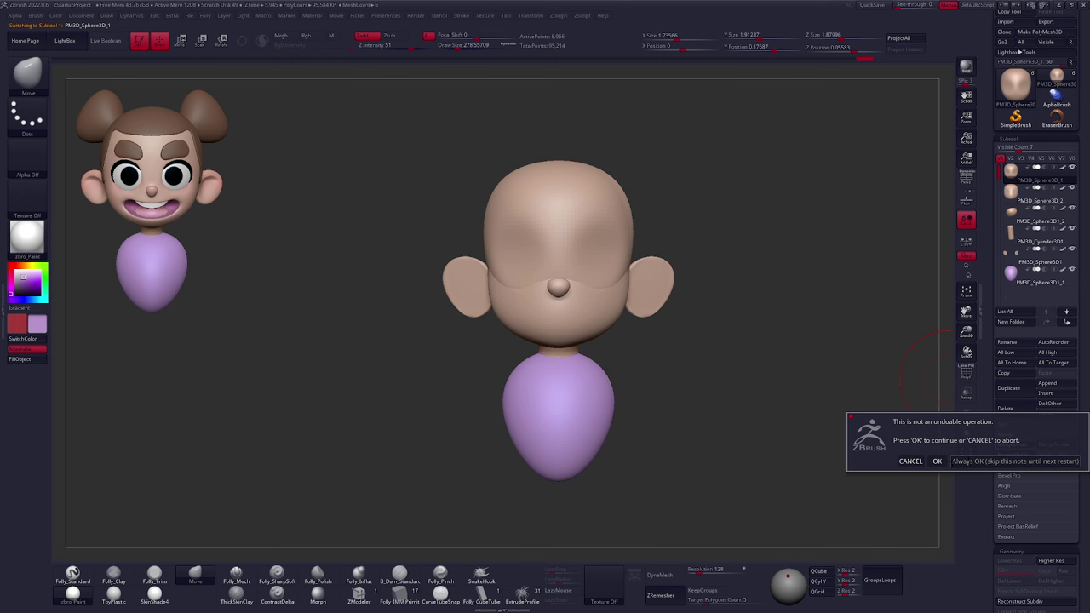
left_click(938, 461)
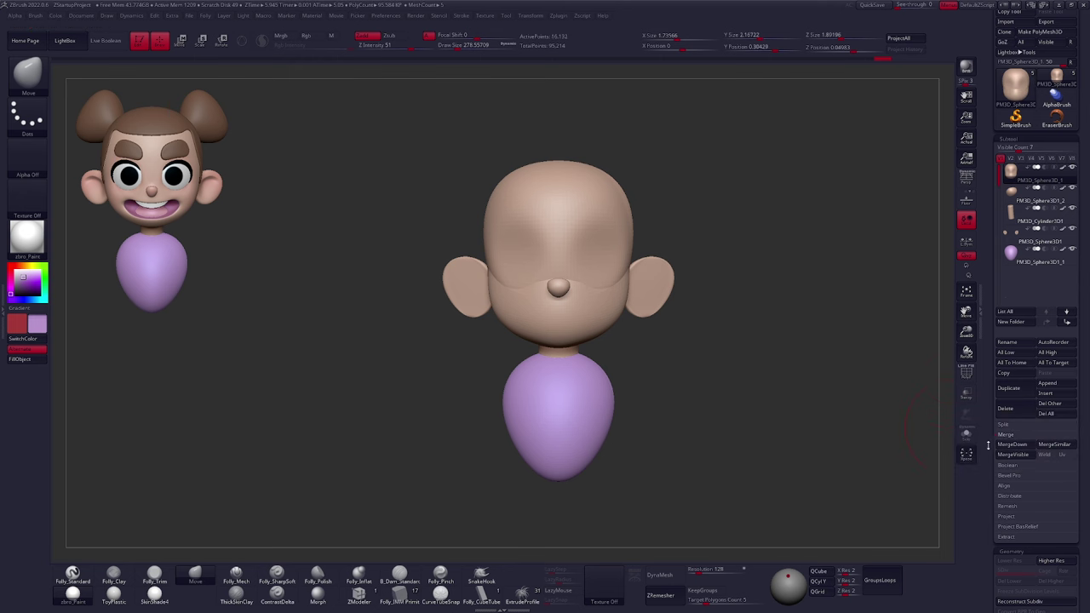
left_click(1020, 446)
left_click(1020, 446)
left_click(1021, 446)
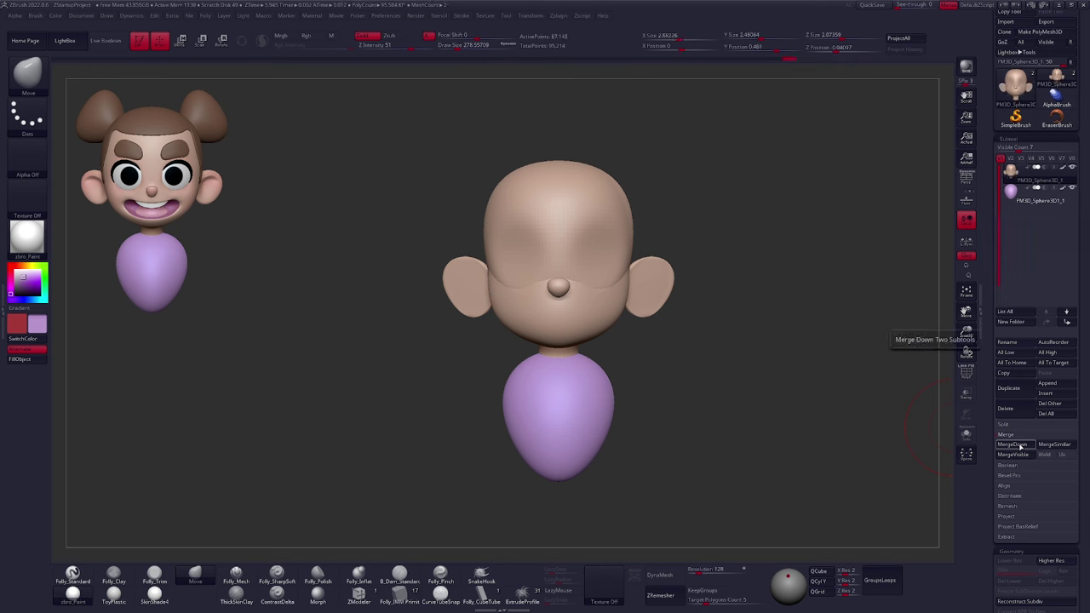
Check the merged head's polygroups and merge the torso into the same subtool as well
key("shift+f")
left_click(1020, 447)
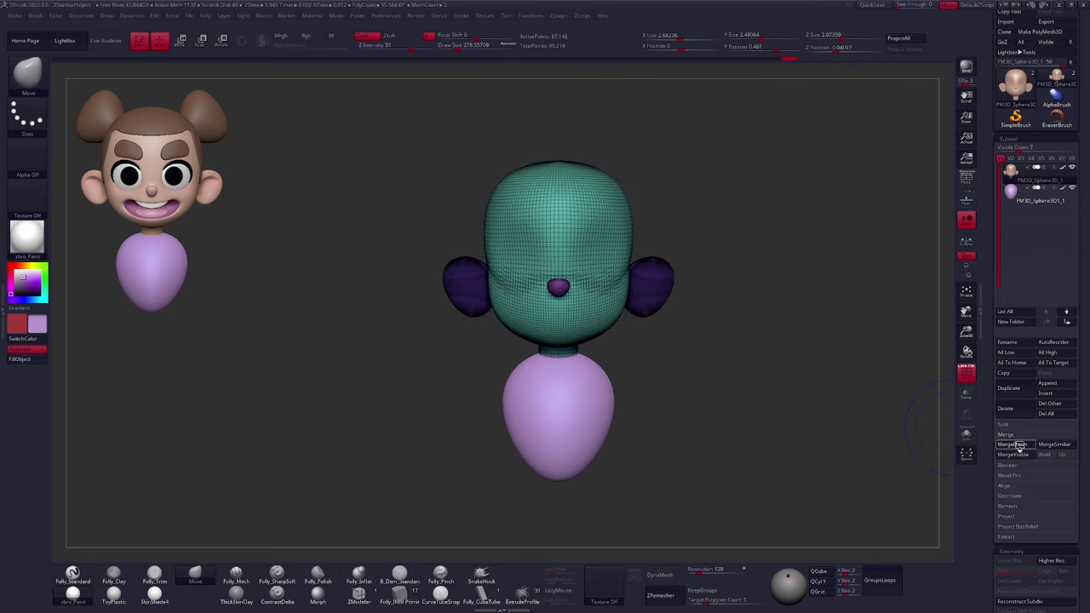
key("shift+f")
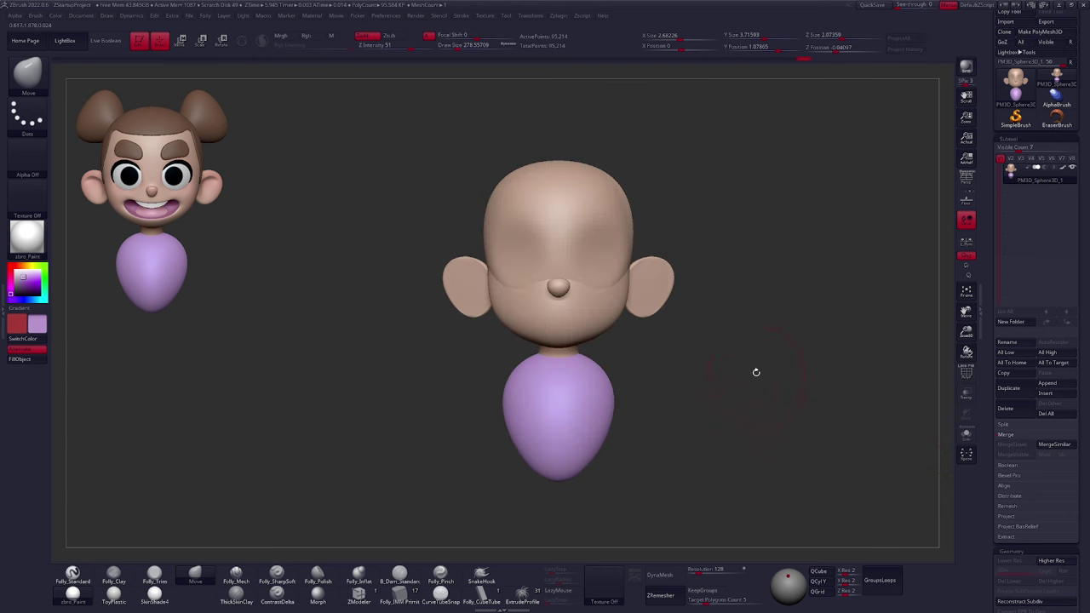
left_click_drag(756, 372, 755, 345, "alt")
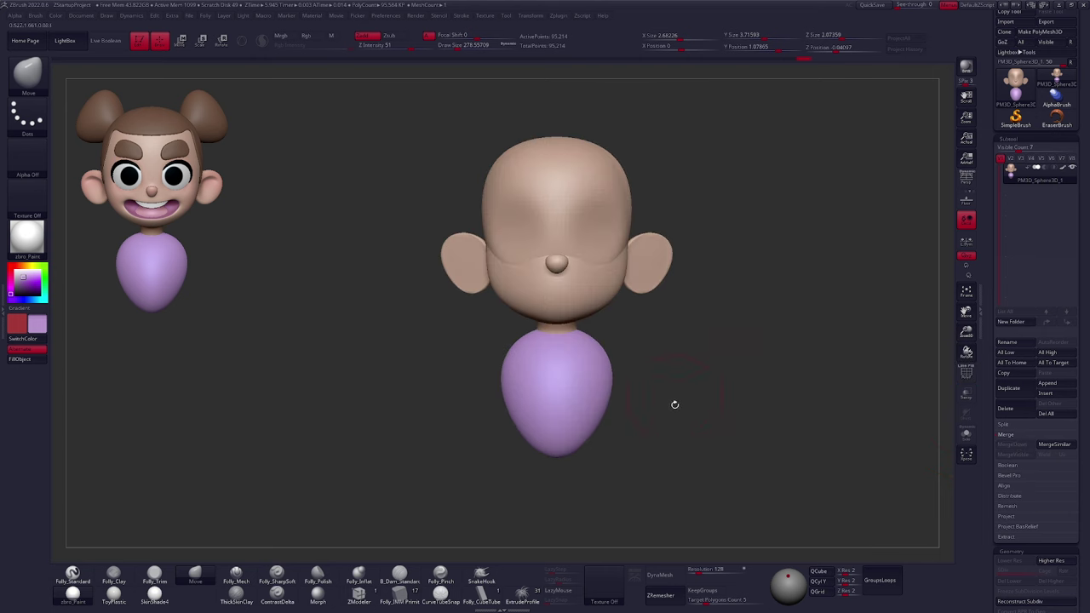
Hide the torso polygroup, restore the full bust and toggle the wireframe display
left_click(586, 378, "ctrl+alt+shift")
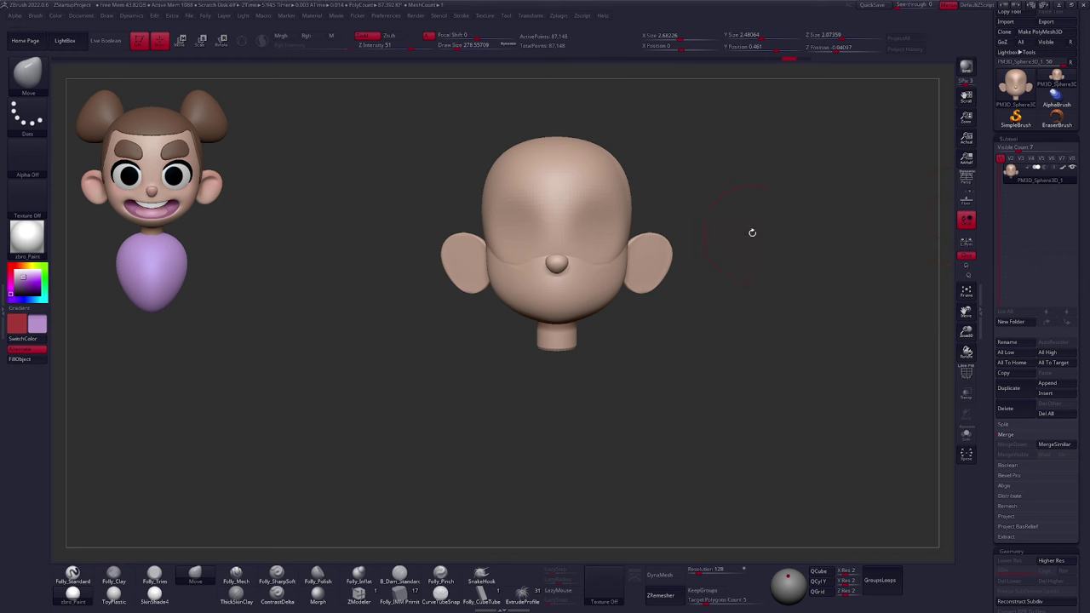
left_click(777, 219, "ctrl+shift")
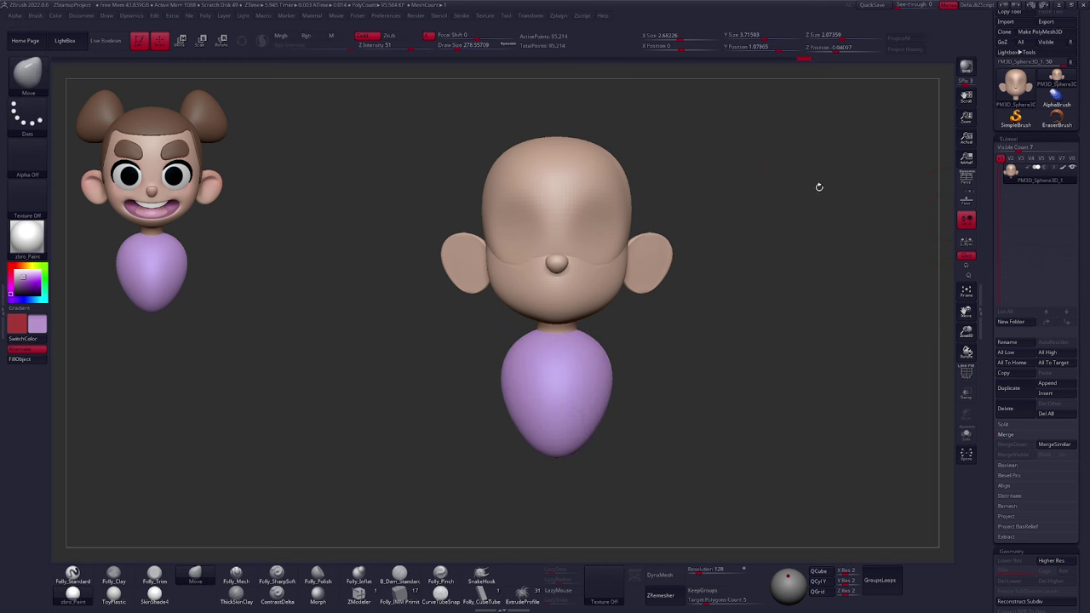
key("shift+f")
key("shift+f")
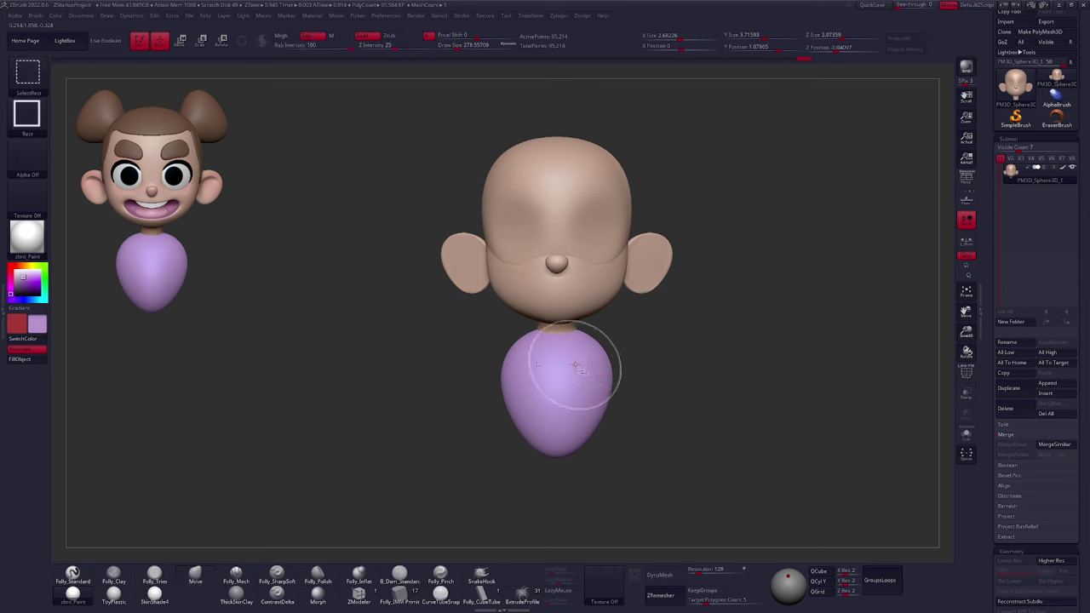
Isolate the torso polygroup and invert the visibility so only the head, ears, nose and neck are shown
left_click(576, 368, "ctrl+shift")
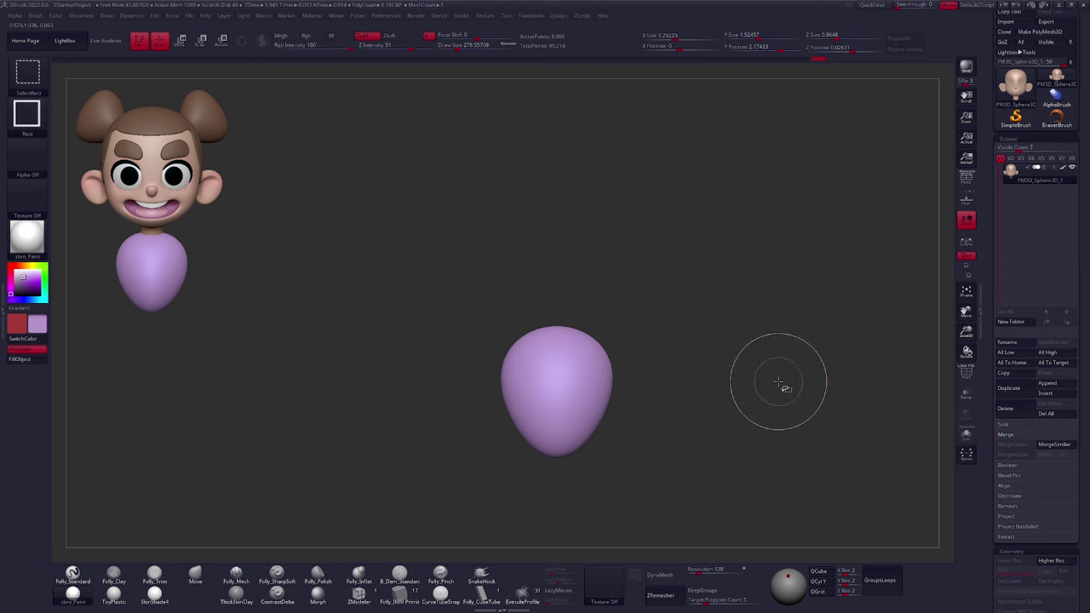
left_click_drag(774, 283, 827, 346, "ctrl+shift")
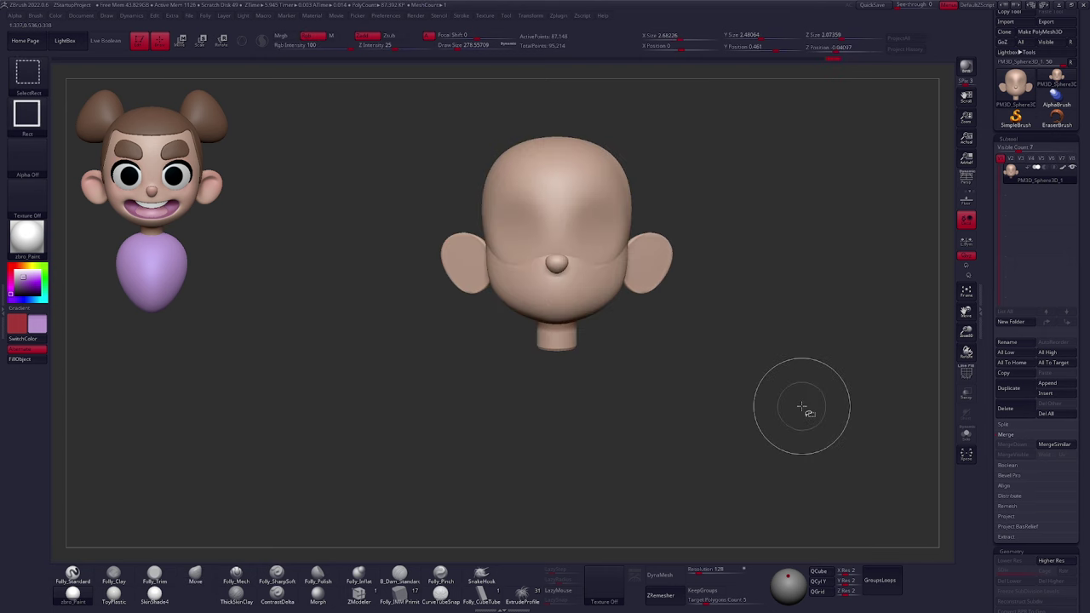
left_click(799, 323, "ctrl+shift")
key("ctrl+z")
left_click_drag(775, 347, 773, 378, "ctrl+shift")
key("ctrl+z")
key("ctrl+z")
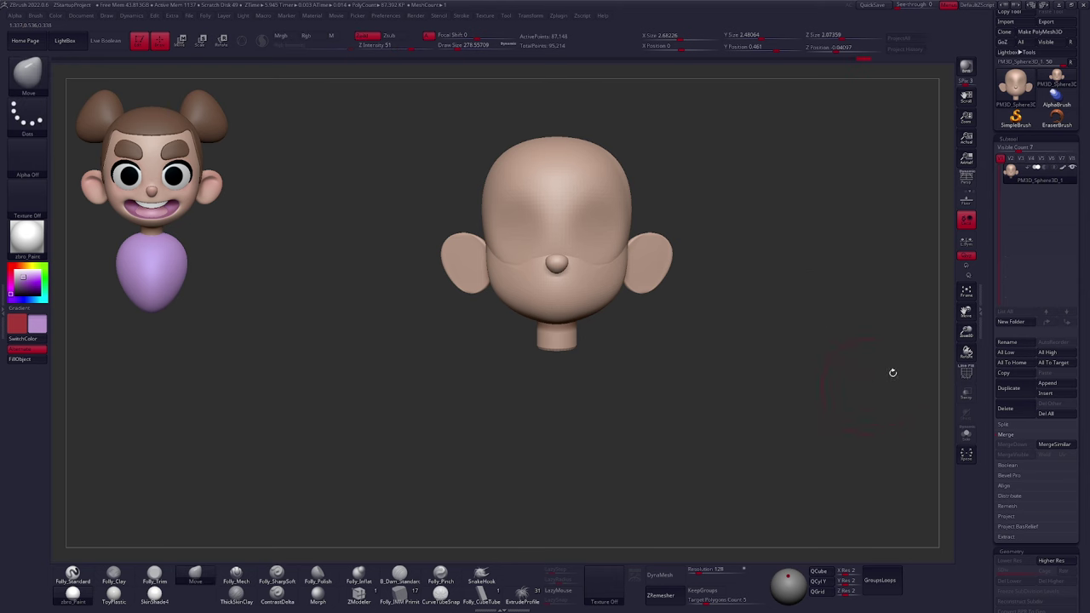
Split the hidden torso off into its own subtool
left_click_drag(988, 342, 998, 251)
scroll(998, 243, "down", 5)
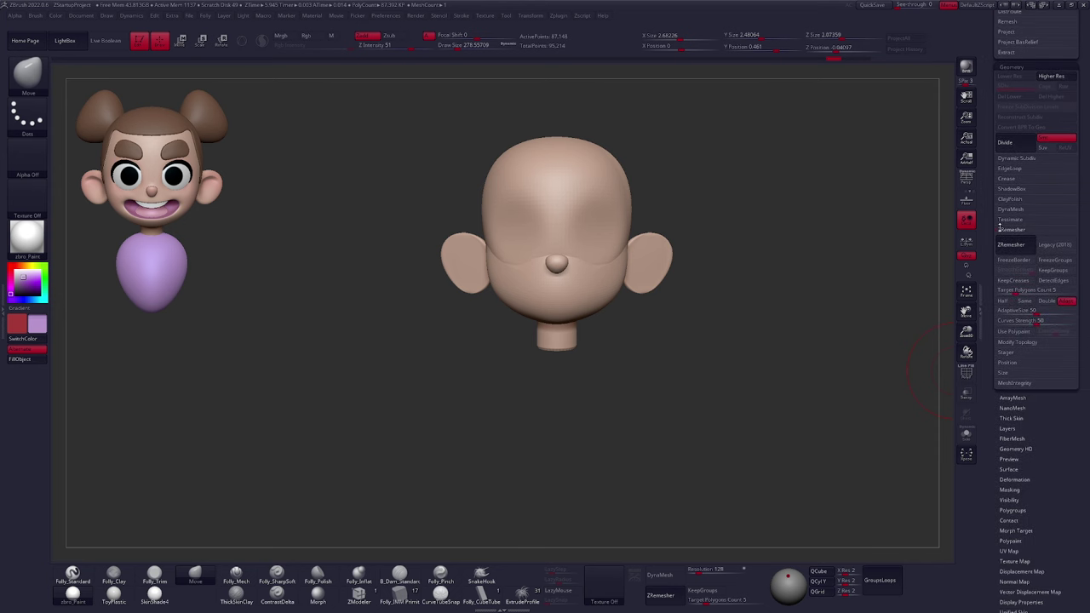
scroll(1002, 234, "up", 10)
scroll(1005, 251, "up", 3)
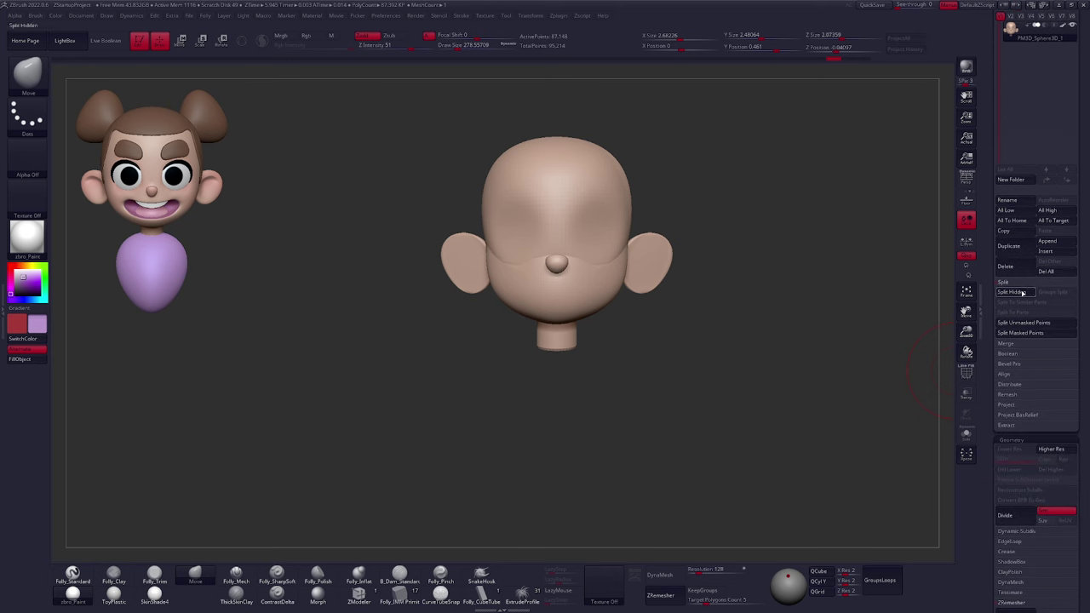
left_click(1014, 292)
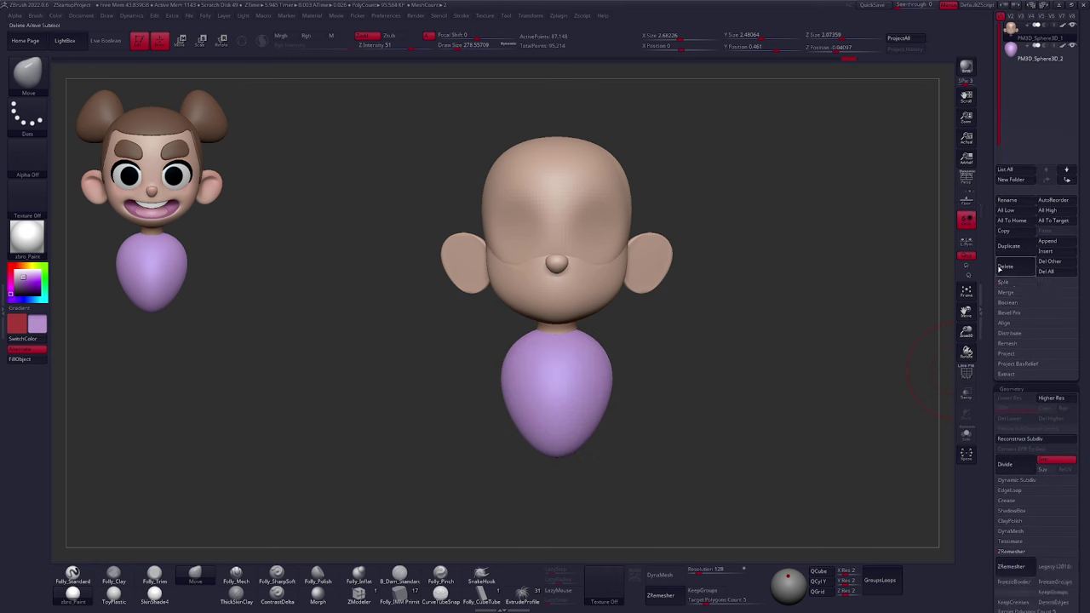
Select the torso and head subtools in turn and check the head's wireframe
scroll(1018, 264, "up", 5)
left_click(1019, 238)
left_click(1020, 214)
key("shift+f")
key("shift+f")
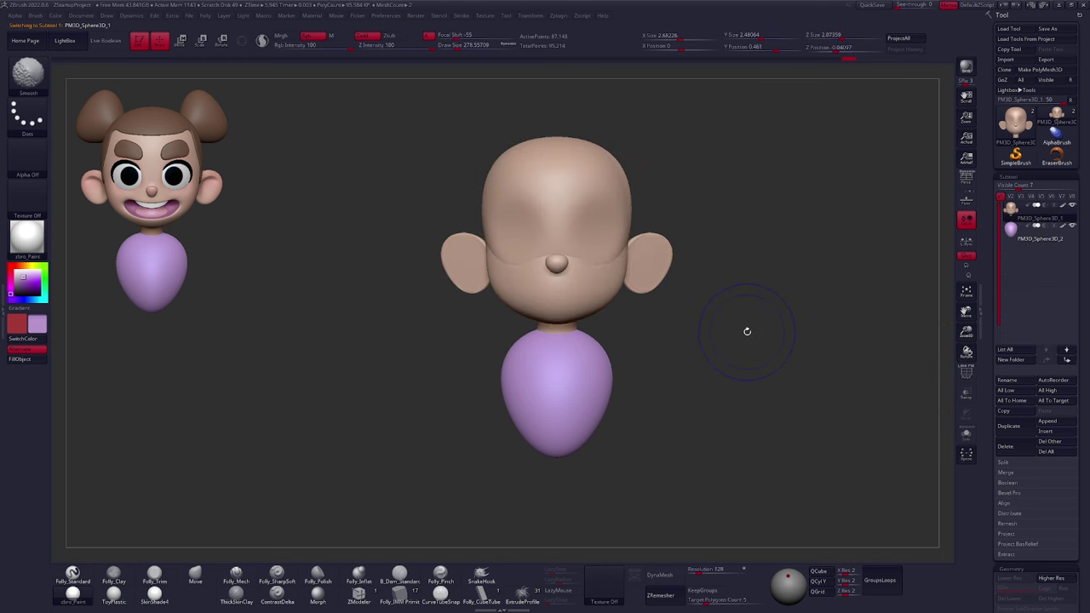
Mask everything on the head except the ears, move both ears slightly inward, and clear the mask
key("w")
left_click(636, 261, "ctrl")
mouse_move(631, 257)
left_mouse_down()
mouse_move(589, 301)
mouse_move(660, 289)
mouse_move(684, 302)
left_mouse_up()
key("e")
key("w")
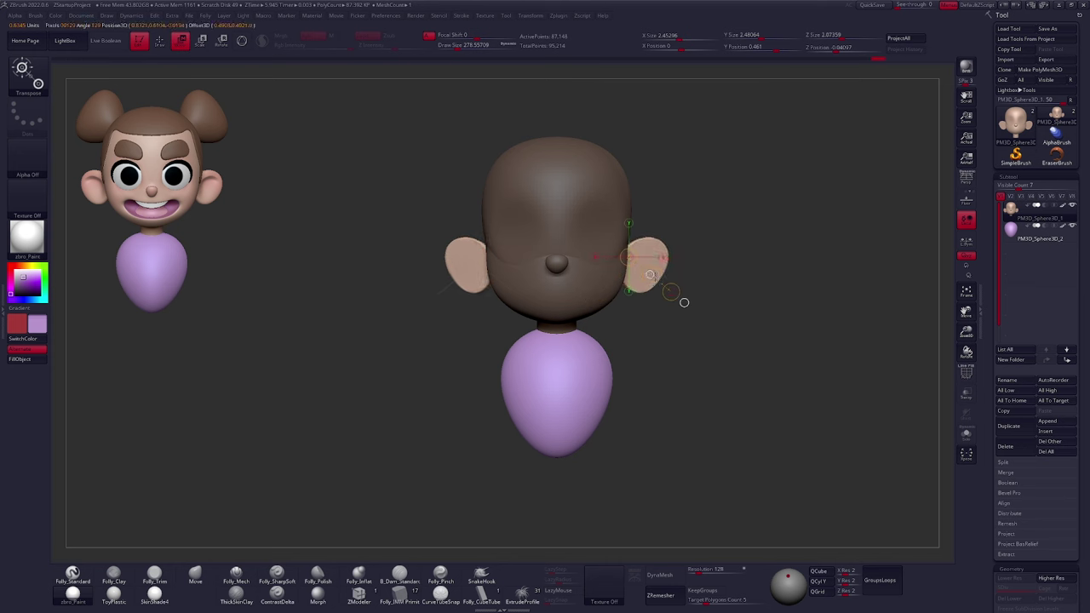
key("q")
left_click_drag(707, 362, 713, 397, "ctrl")
left_click_drag(713, 397, 696, 413, "alt")
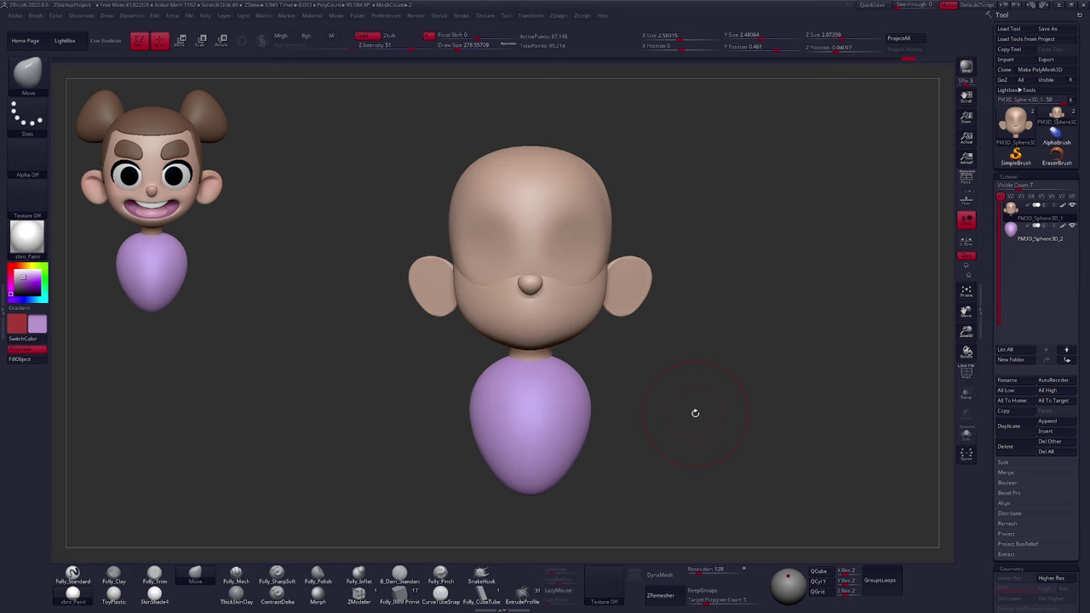
Subdivide the head once and convert it to a DynaMesh at resolution 128 without freezing subdivision levels
key("ctrl+d")
left_click_drag(996, 294, 1002, 183)
scroll(1002, 184, "down", 1)
left_click(1014, 253)
left_click(1012, 231)
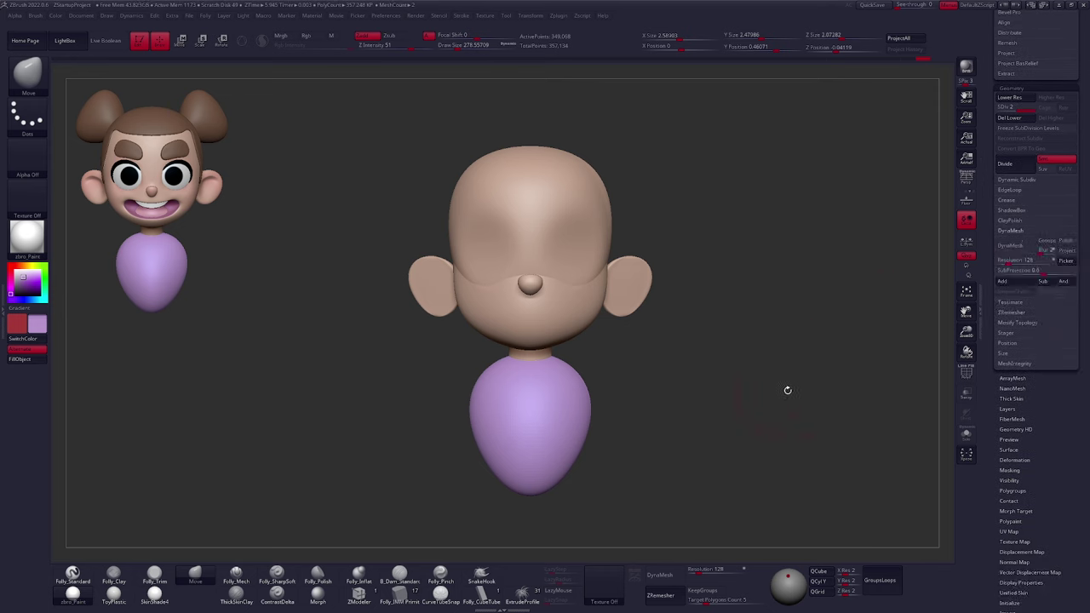
left_click(995, 246)
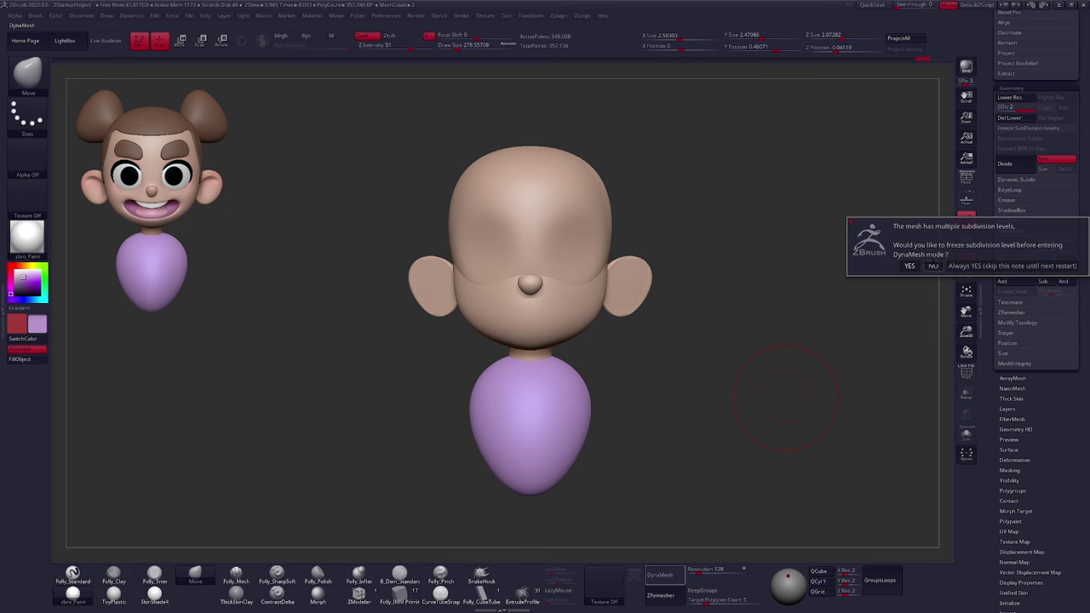
left_click(934, 266)
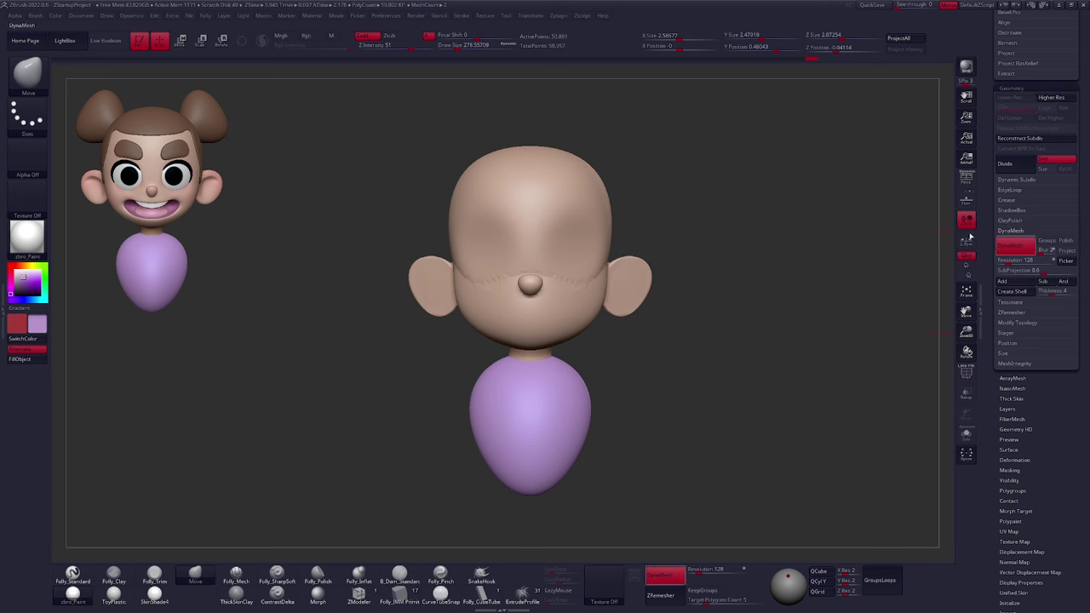
Try remeshing the head with DynaMesh at resolution 8, compare it with the previous mesh and undo it
key("space")
key("space")
mouse_move(756, 354)
left_mouse_down()
mouse_move(730, 365)
mouse_move(889, 299)
left_mouse_up()
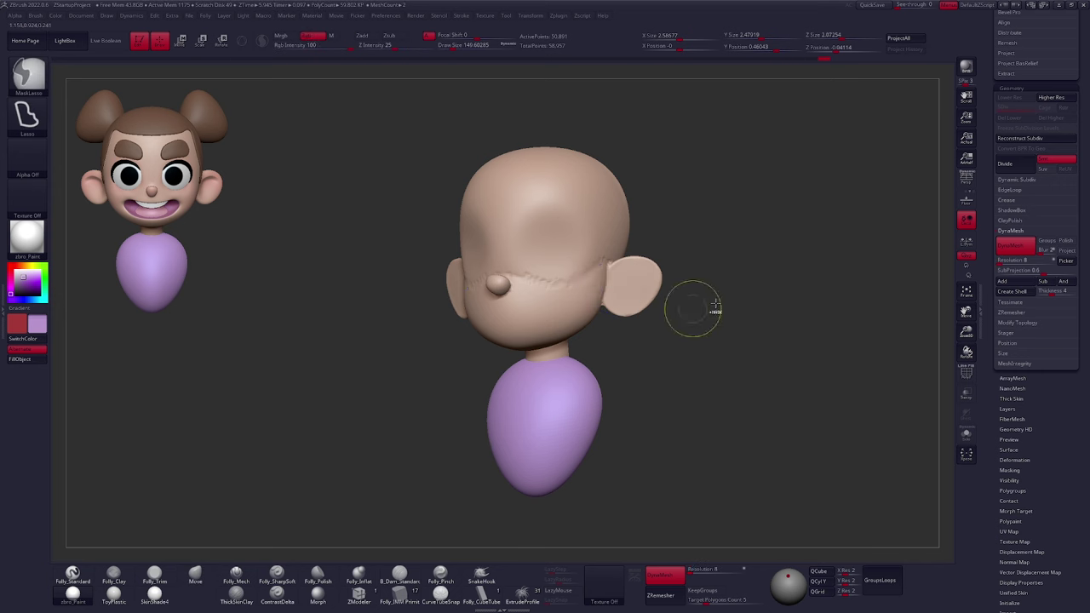
left_click_drag(680, 309, 664, 339, "ctrl")
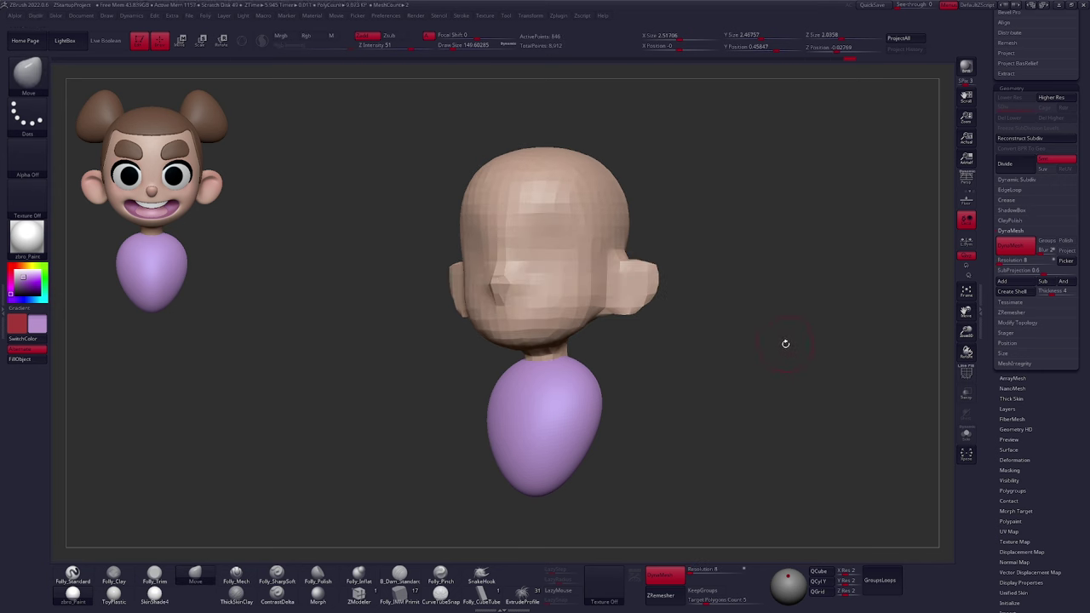
left_click_drag(664, 156, 644, 319, "alt")
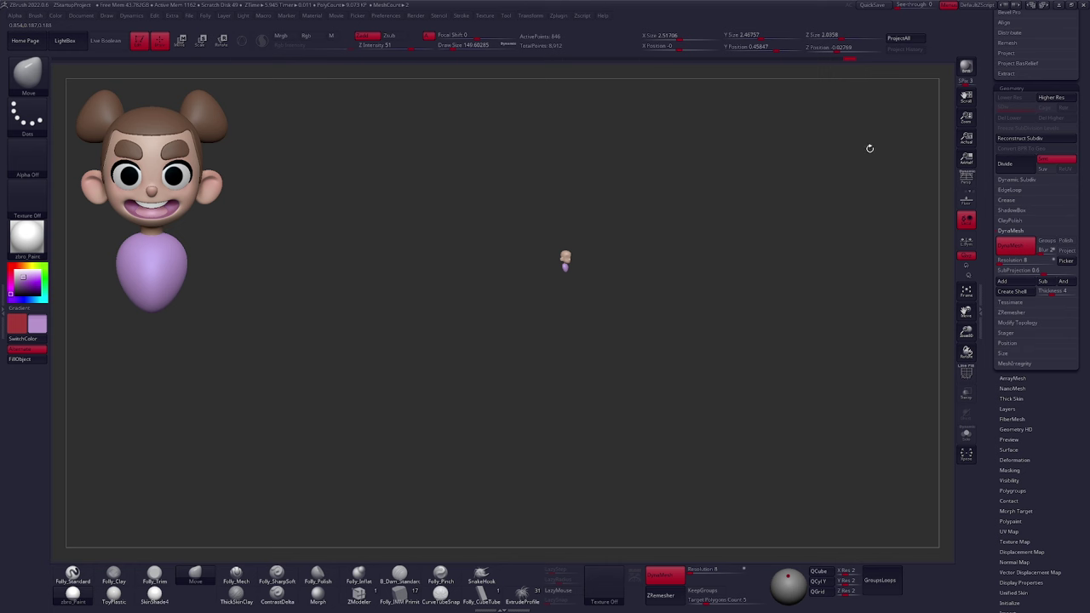
left_click_drag(582, 254, 609, 323, "alt")
left_click_drag(610, 323, 681, 381, "alt")
key("ctrl+z")
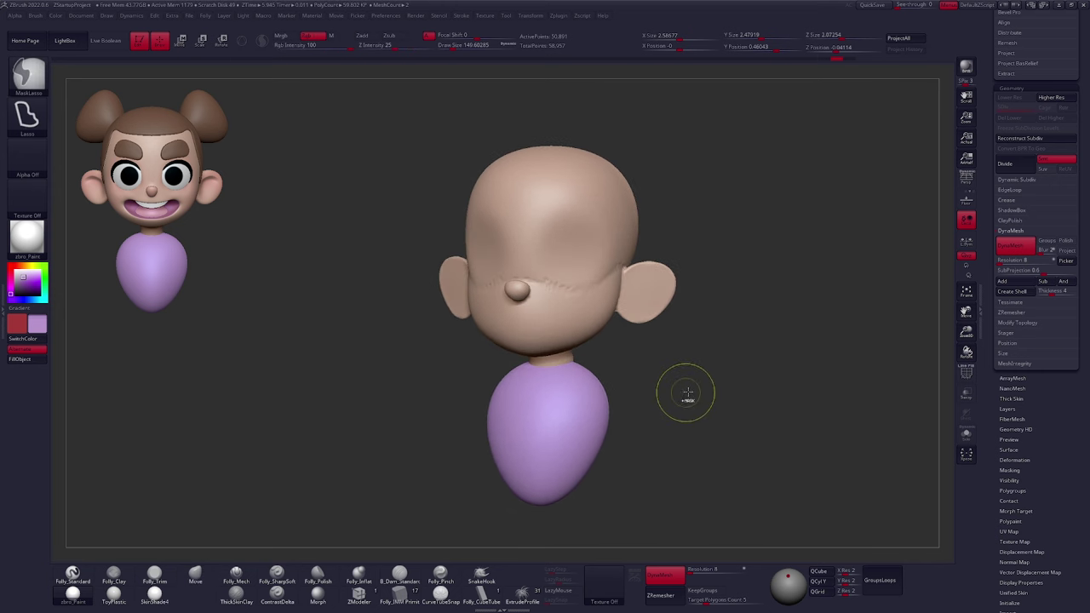
key("ctrl+shift+z")
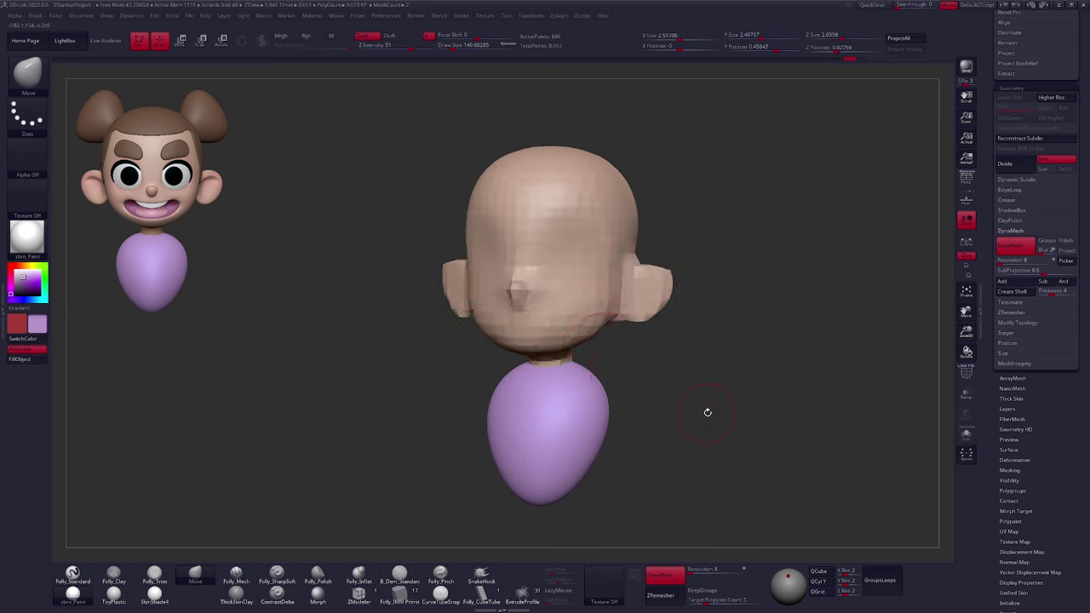
key("ctrl+z")
Set the DynaMesh resolution to 120 and check the head's fused wireframe
left_click(1005, 261)
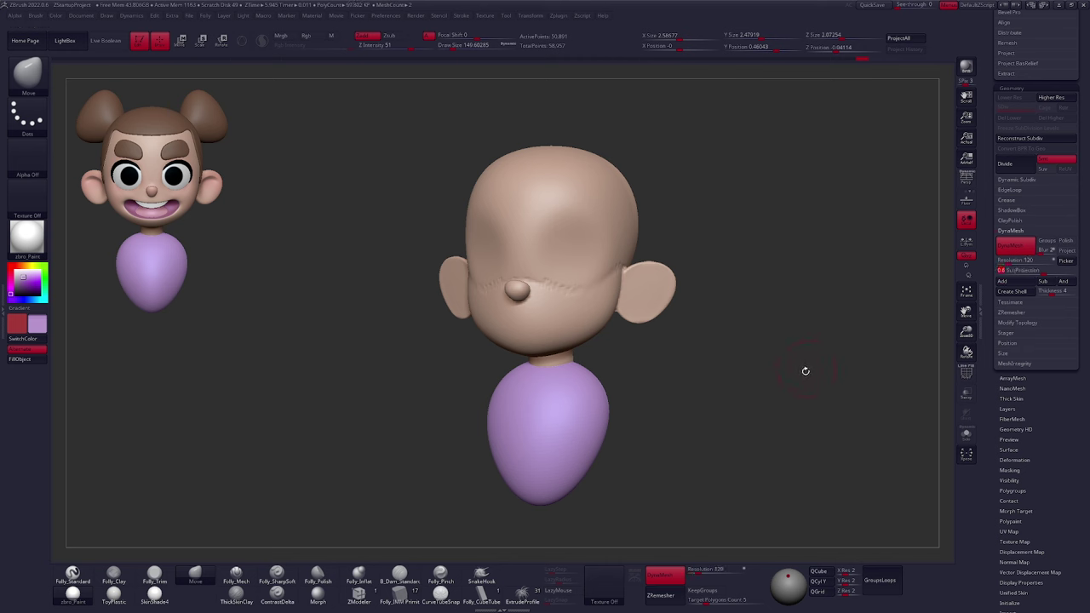
left_click_drag(682, 393, 667, 399)
key("shift+f")
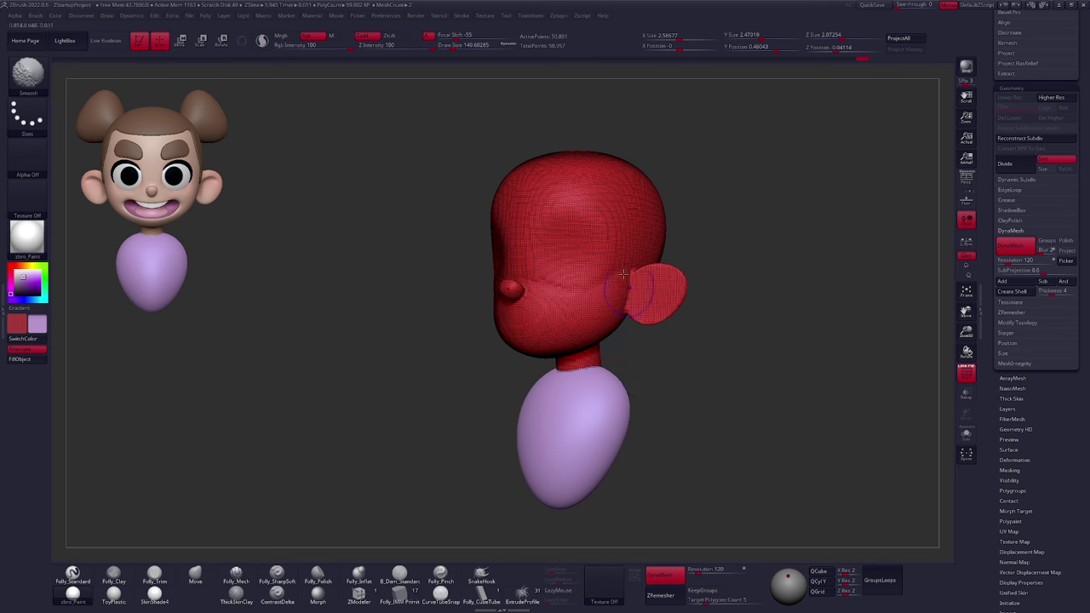
key("shift+f")
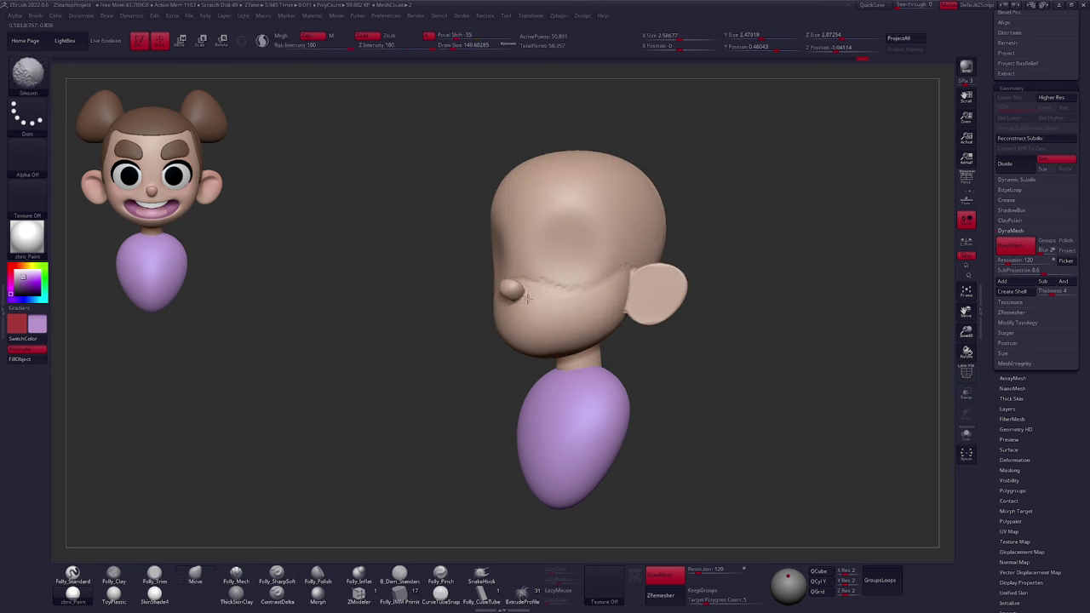
Smooth the seam between the cranium and jaw across the cheeks and around the ear joints
left_click_drag(537, 299, 540, 268, "shift")
left_click_drag(695, 367, 677, 359)
left_click_drag(603, 288, 617, 284, "shift")
left_click_drag(724, 358, 555, 326)
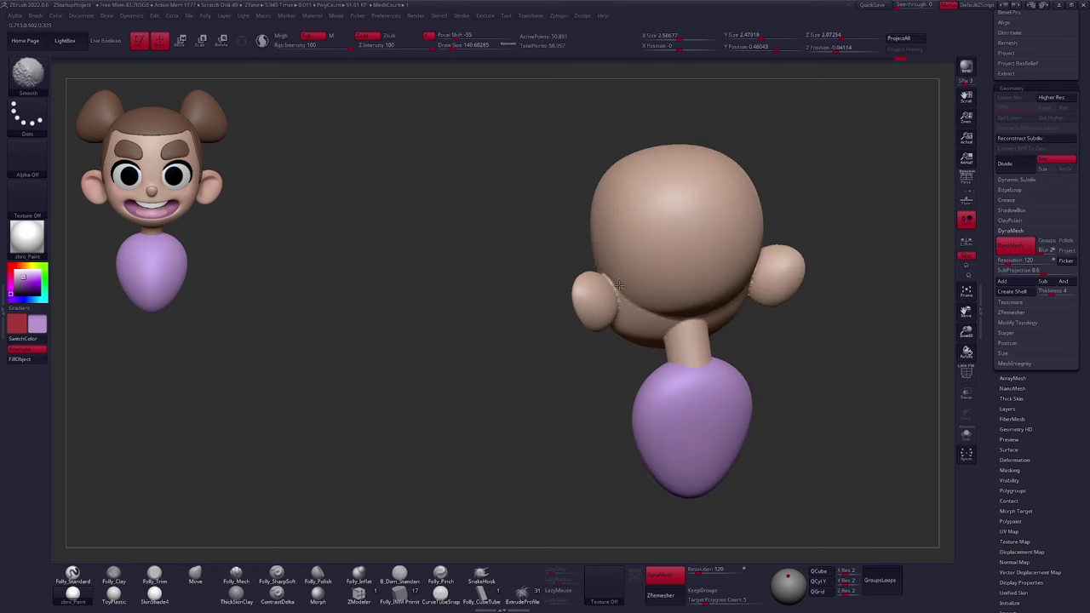
mouse_move(562, 366)
left_mouse_down()
mouse_move(678, 343)
mouse_move(626, 366)
mouse_move(639, 340)
mouse_move(630, 361)
left_mouse_up()
right_click_drag(635, 340, 615, 381)
left_click_drag(617, 308, 644, 292, "shift")
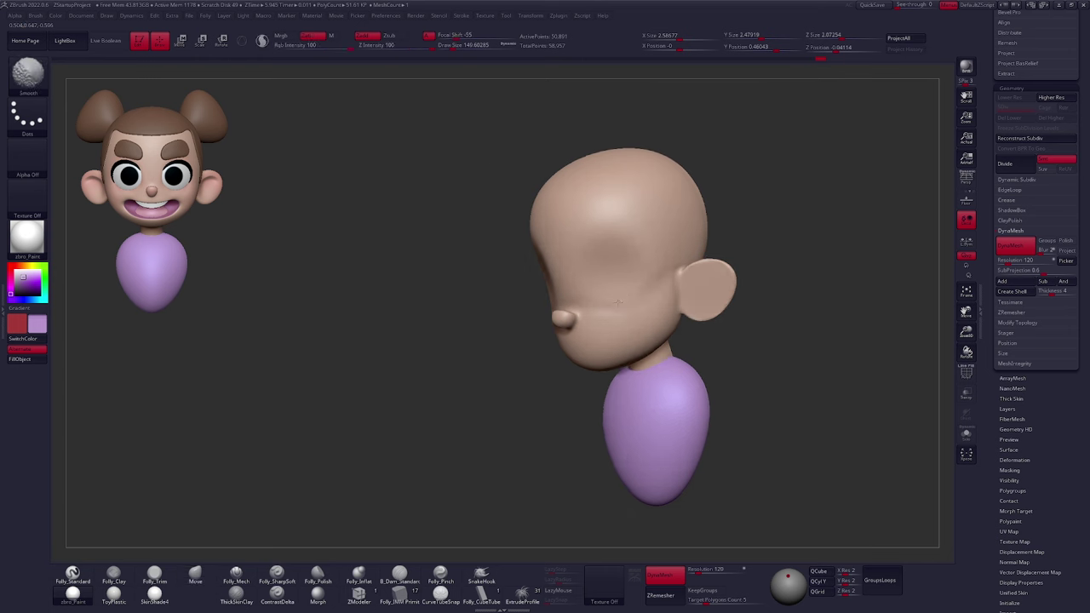
Smooth the remaining transitions behind the ears and at the back of the head above the neck
right_click_drag(592, 281, 679, 272)
left_click_drag(580, 293, 596, 285, "shift")
right_click_drag(587, 294, 660, 302)
left_click_drag(590, 313, 608, 307, "shift")
mouse_move(588, 328)
right_mouse_down()
mouse_move(564, 318)
mouse_move(616, 297)
mouse_move(610, 289)
right_mouse_up()
right_click(607, 294)
left_click_drag(635, 274, 642, 266, "shift")
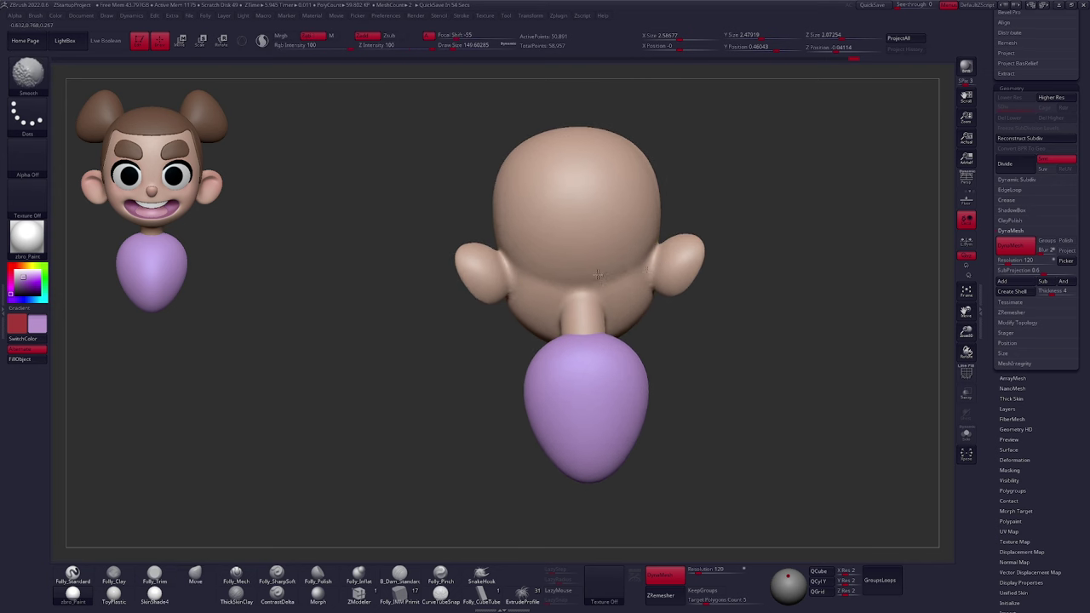
Nudge the lower back of the head with the Move brush and smooth the reshaped area
right_click_drag(598, 282, 594, 304)
key("space")
left_click_drag(615, 276, 628, 276)
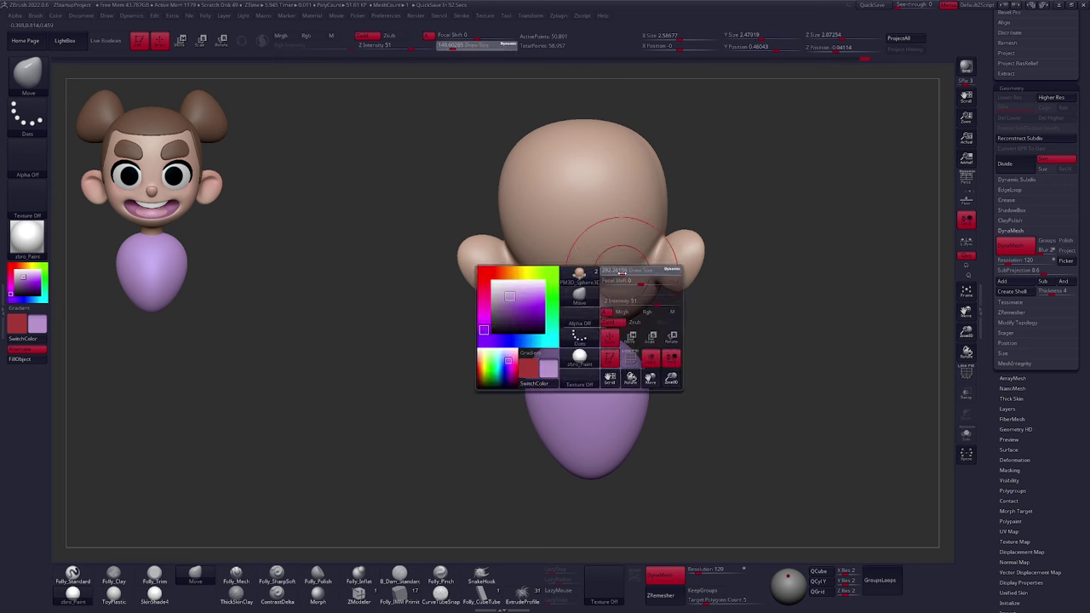
right_click_drag(640, 253, 644, 280)
mouse_move(629, 278)
left_mouse_down()
mouse_move(620, 268)
mouse_move(632, 266)
left_mouse_up()
left_click_drag(552, 269, 523, 259, "shift")
right_click_drag(523, 259, 534, 253)
Set the Move brush's draw size to about 203 and adjust the side of the head beside the ear
key("s")
left_click_drag(530, 220, 492, 255)
right_click_drag(492, 255, 596, 264)
right_click_drag(596, 264, 744, 255, "alt")
key("s")
left_click_drag(661, 252, 667, 252)
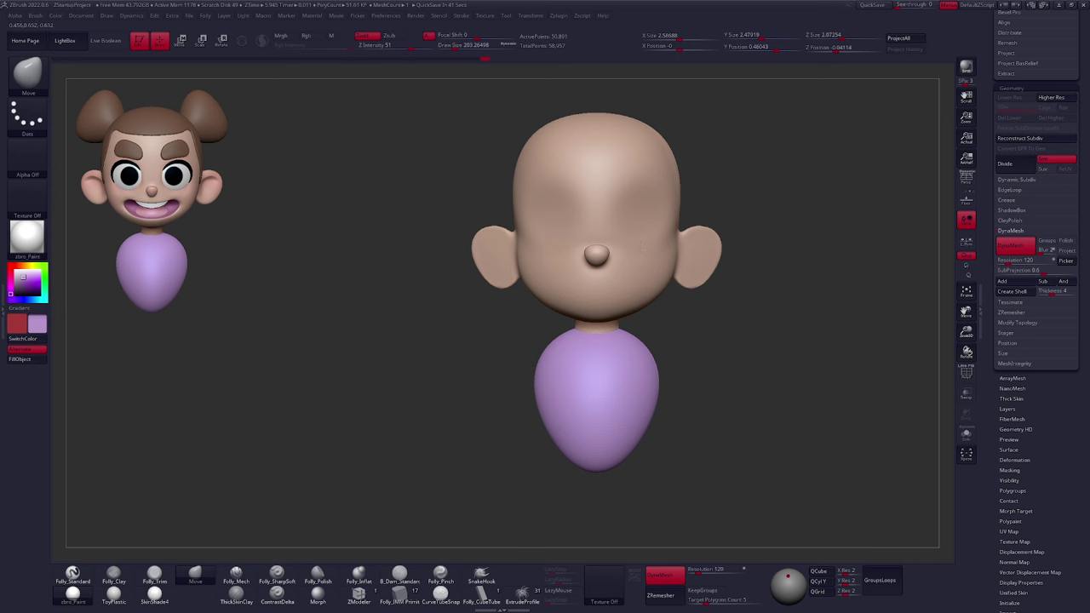
left_click_drag(704, 334, 658, 368, "alt")
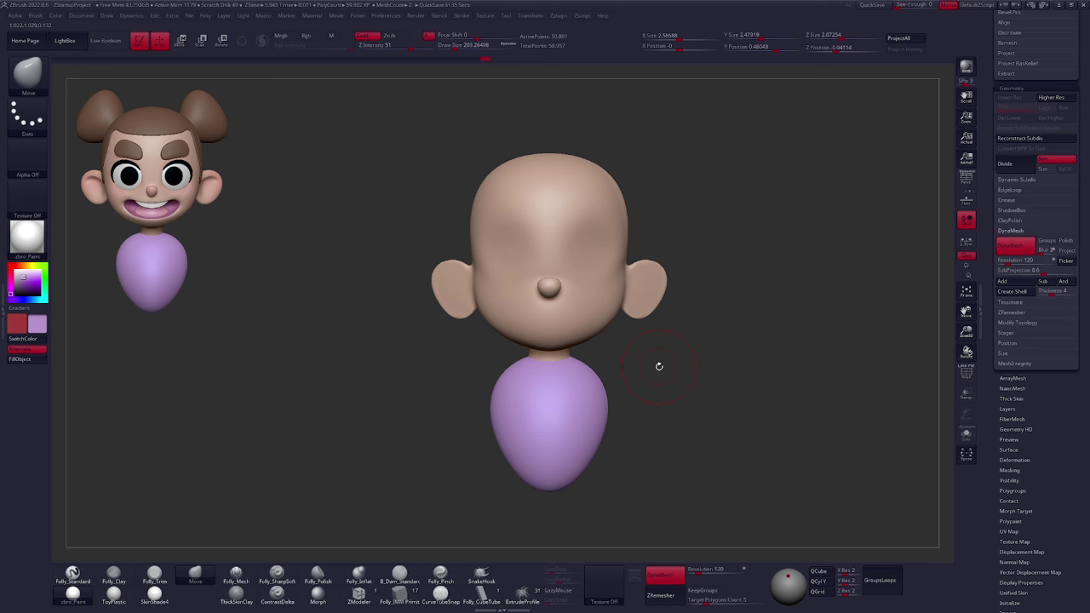
Examine the fused head's wireframe around the face, nose and ears
key("shift+f")
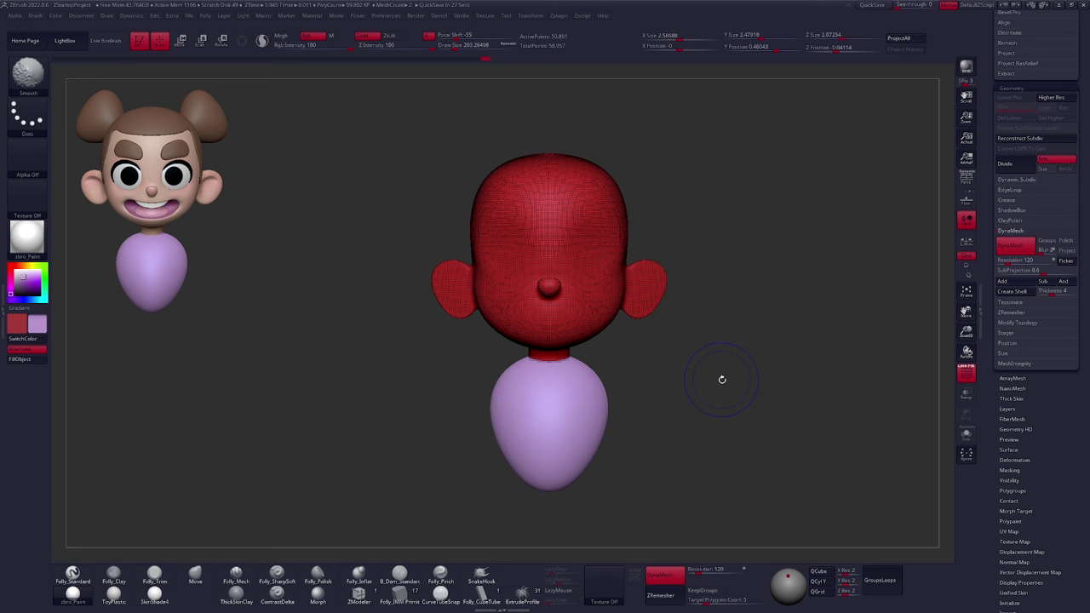
right_click_drag(647, 357, 626, 342)
right_click_drag(592, 254, 653, 383, "ctrl")
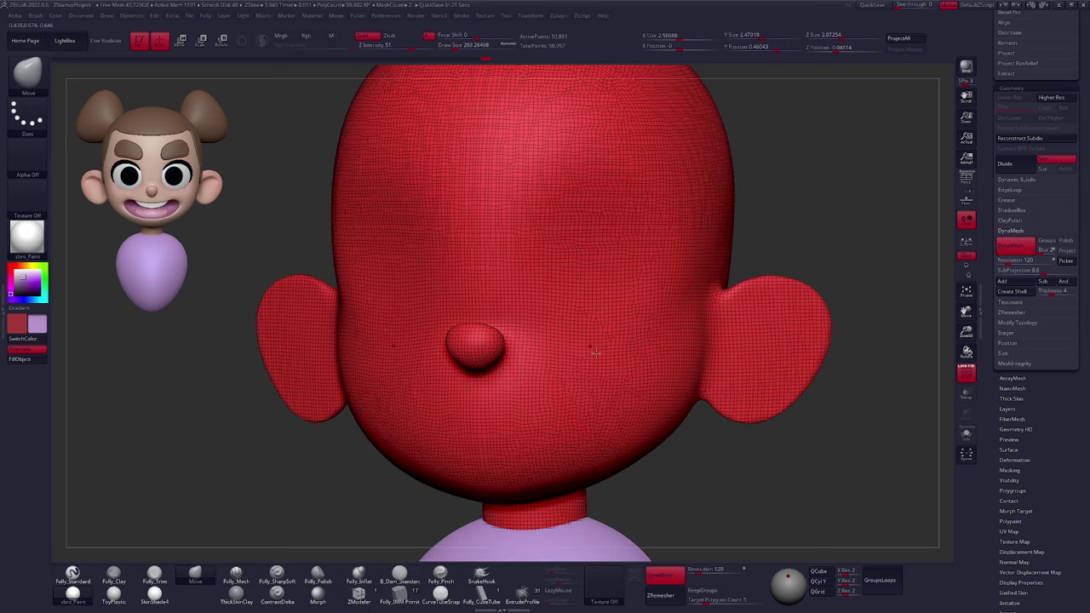
right_click_drag(673, 333, 644, 329, "ctrl")
mouse_move(721, 375)
right_mouse_down("alt")
mouse_move(657, 345)
mouse_move(679, 372)
right_mouse_up("alt")
key("shift+f")
key("shift+f")
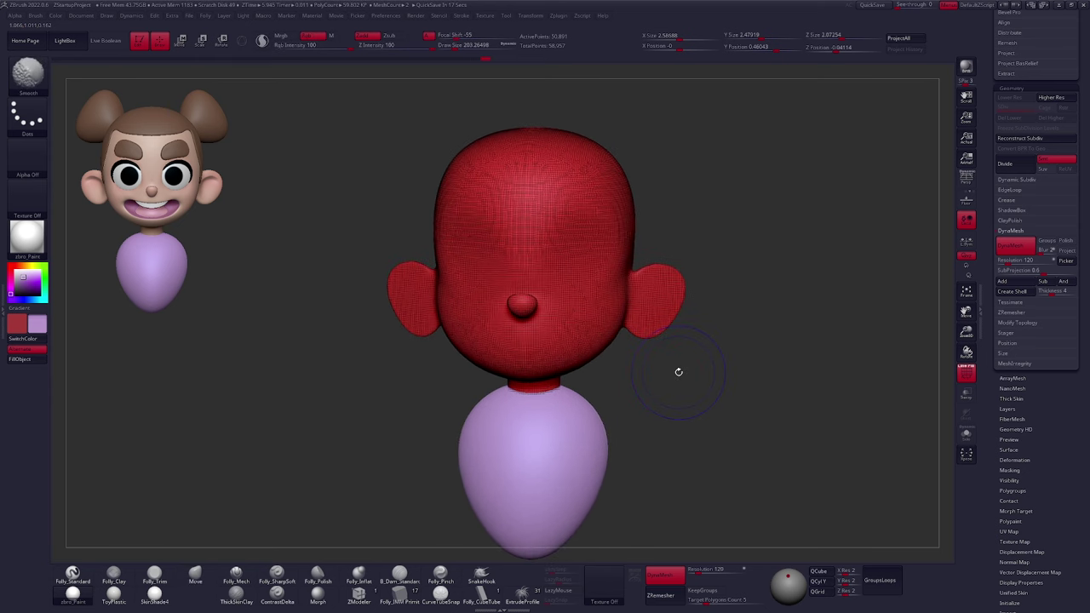
key("space")
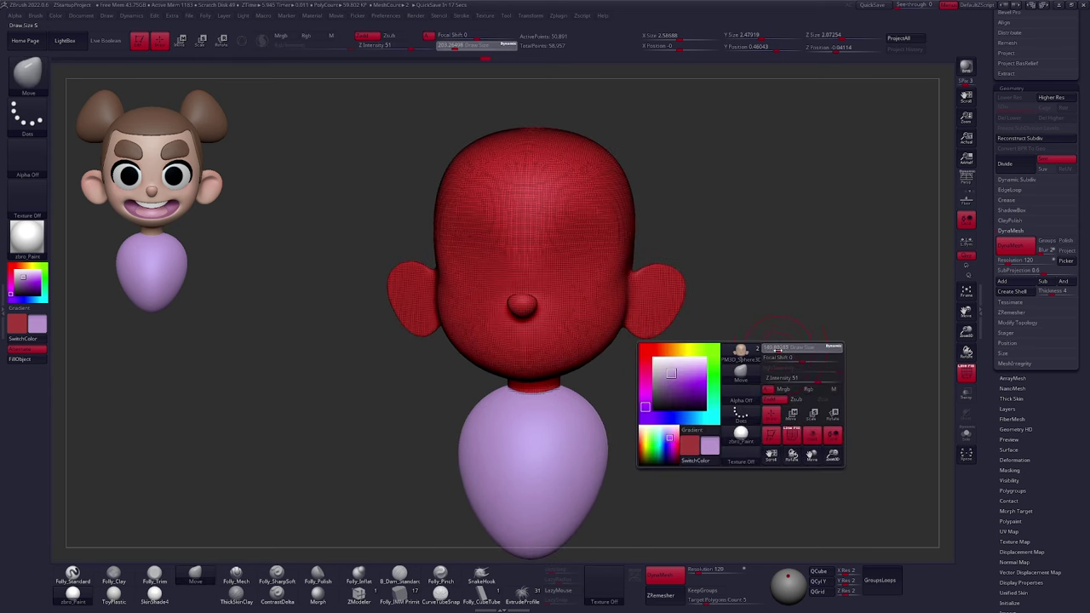
Turn off DynaMesh for the head and set ZRemesher's target polygon count to 1
left_click(1010, 246)
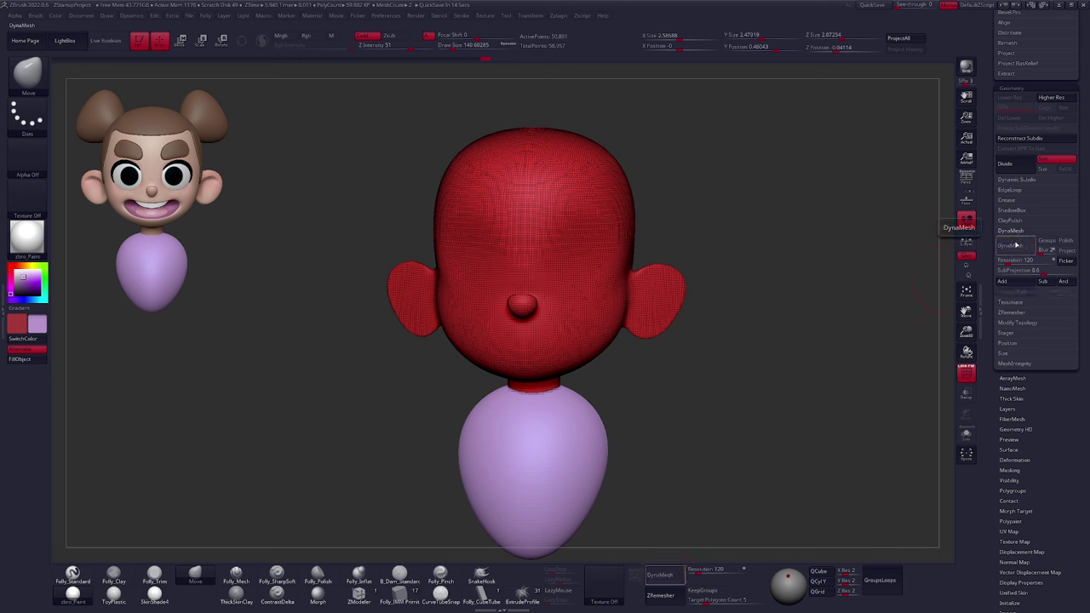
left_click(1013, 232)
left_click(1012, 252)
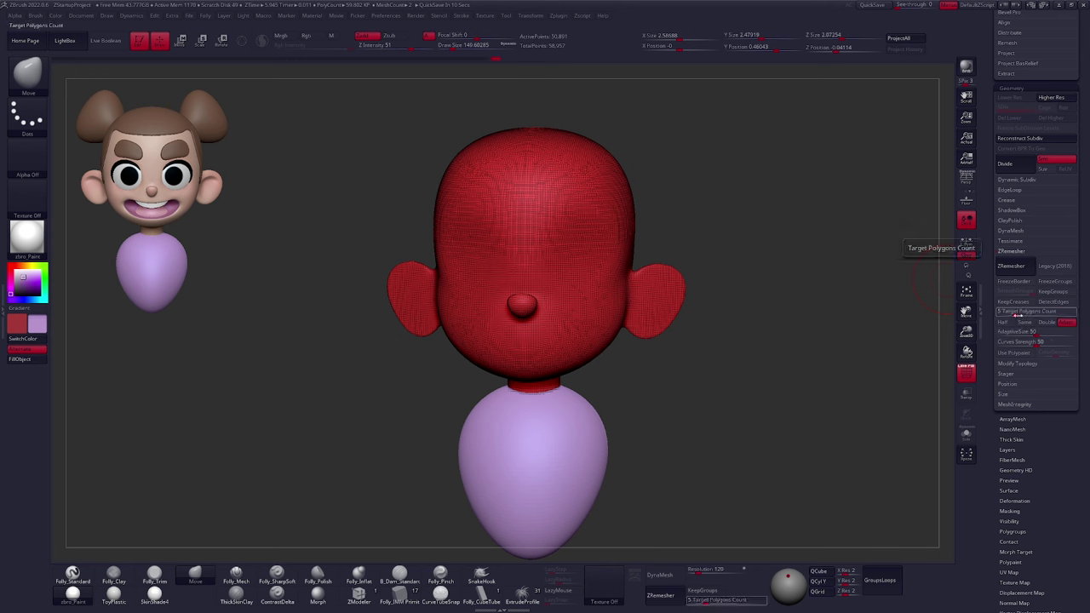
key("Tab")
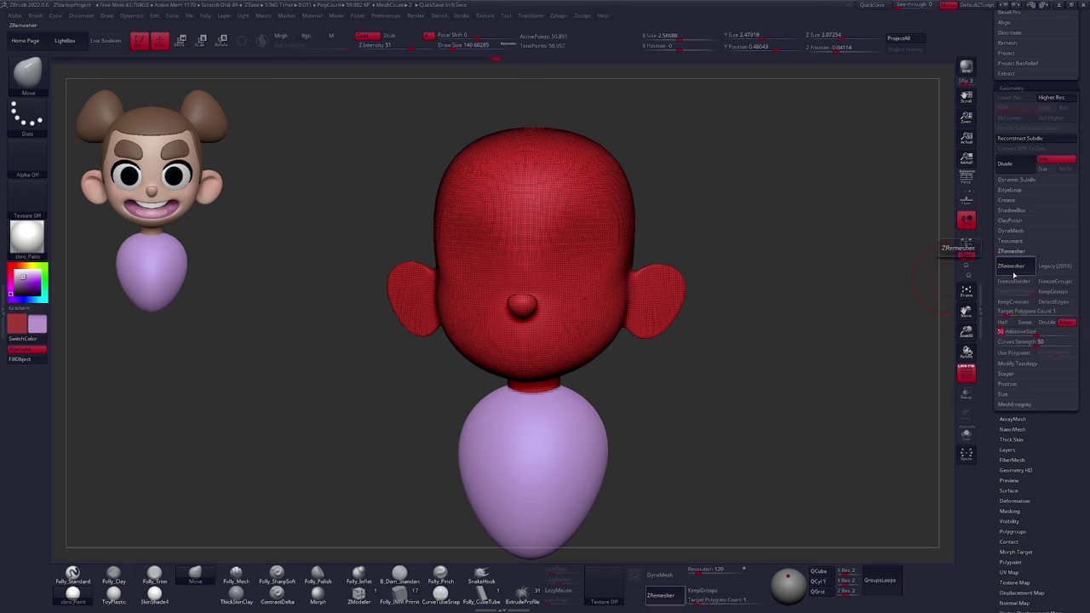
key("shift")
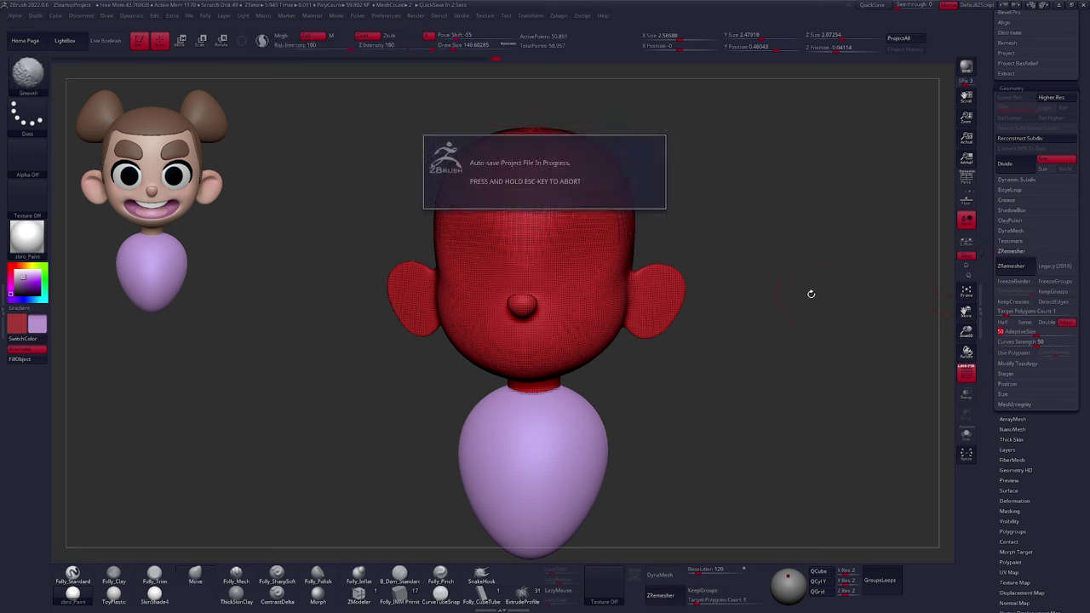
Hide the wireframe, sample the head's skin colour and remesh the head with ZRemesher
key("shift+f")
key("v")
key("c")
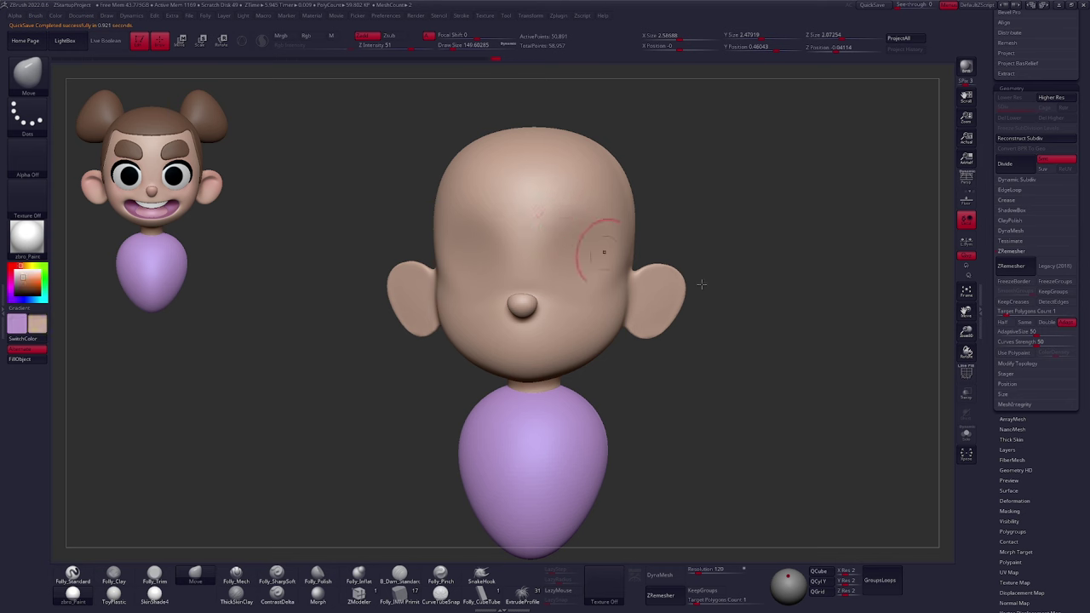
left_click(1012, 267)
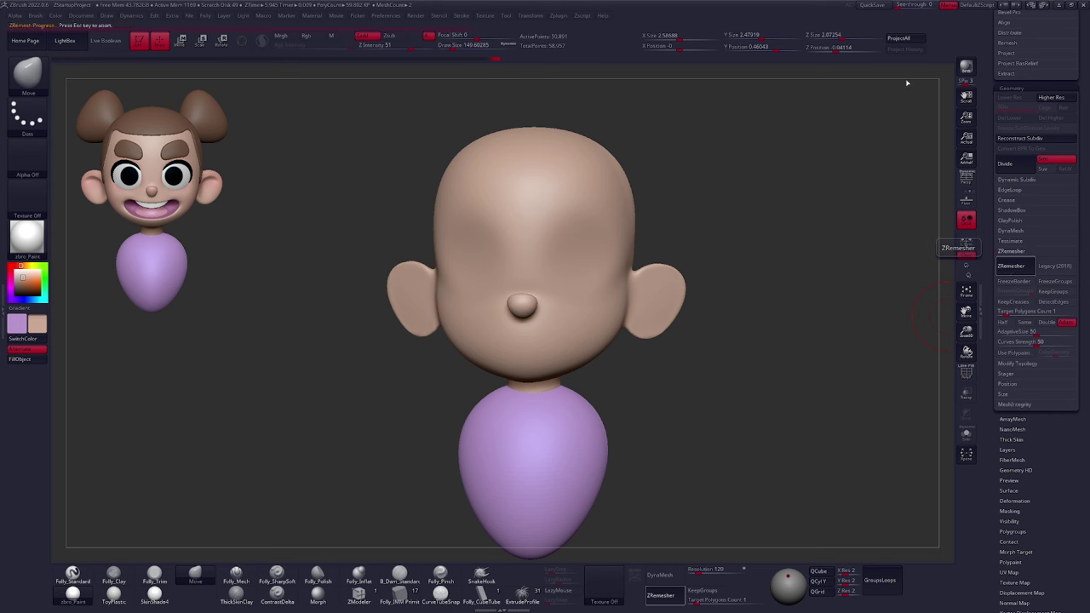
Fill the remeshed head with the sampled skin colour using the Folly_Standard brush
left_click_drag(988, 219, 993, 372)
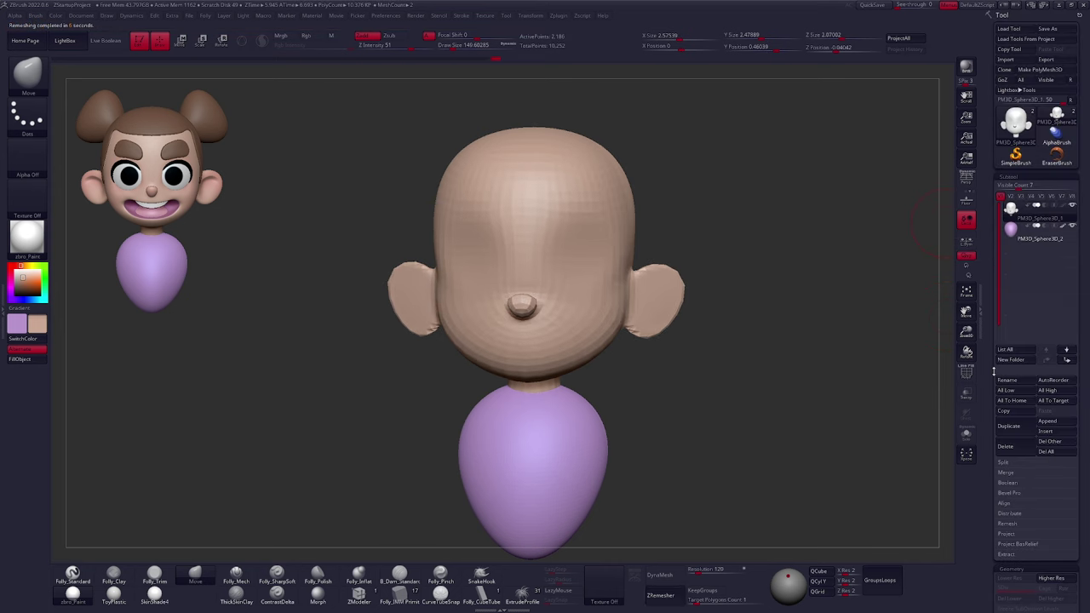
key("v")
key("v")
key("v")
key("v")
key("1")
left_click(26, 360)
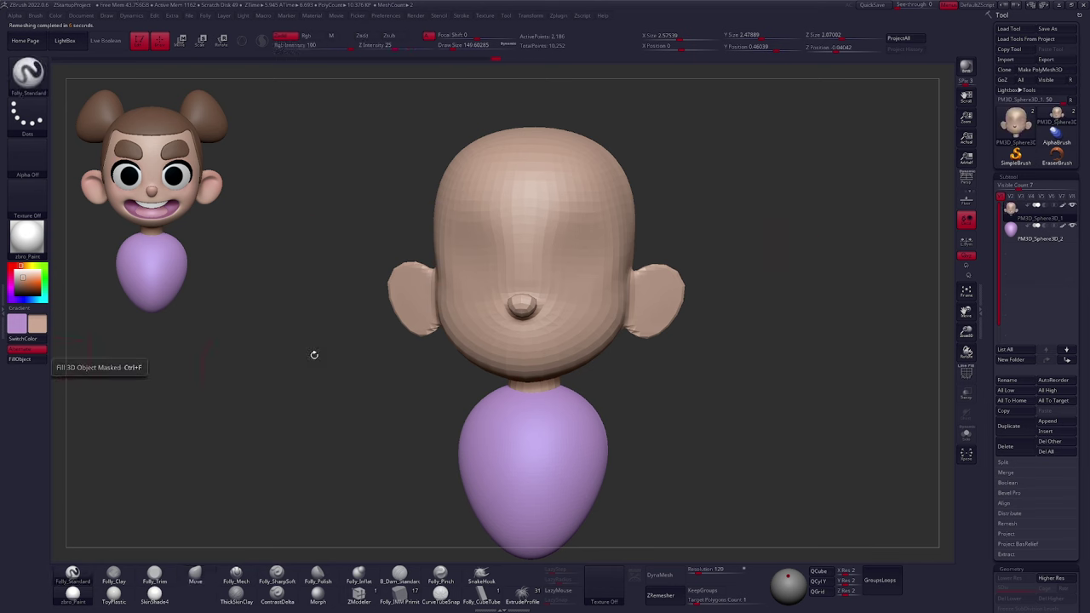
Switch to the Move brush and enlarge its draw size to about 306
mouse_move(750, 355)
left_mouse_down()
mouse_move(706, 340)
mouse_move(874, 350)
left_mouse_up()
mouse_move(691, 299)
left_mouse_down("alt")
mouse_move(700, 312)
mouse_move(688, 316)
mouse_move(694, 306)
left_mouse_up("alt")
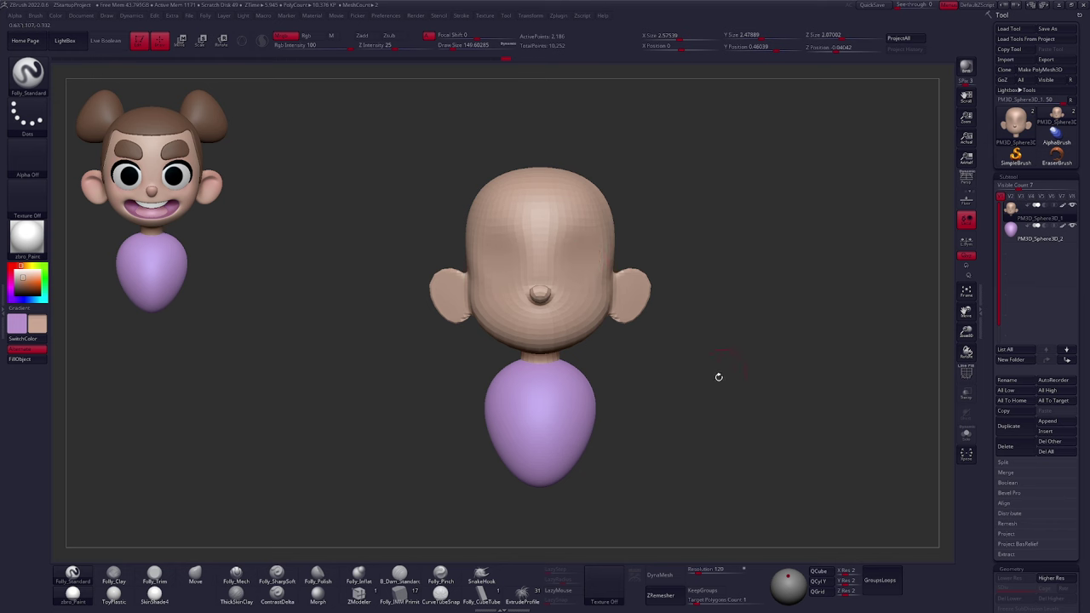
left_click_drag(719, 377, 730, 376, "shift")
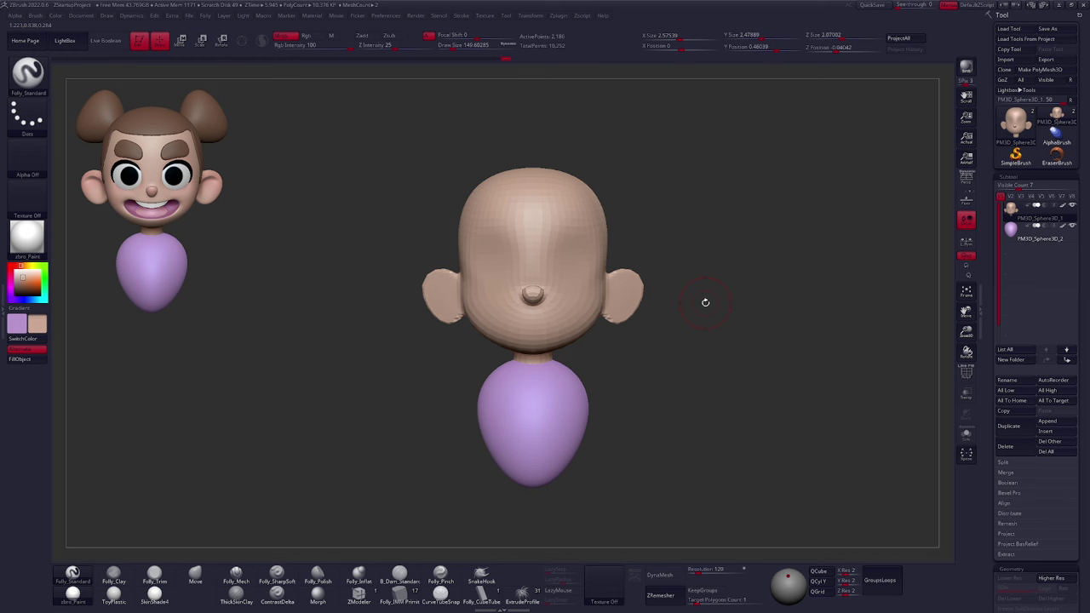
key("b")
key("m")
key("v")
key("space")
left_click_drag(718, 283, 725, 285)
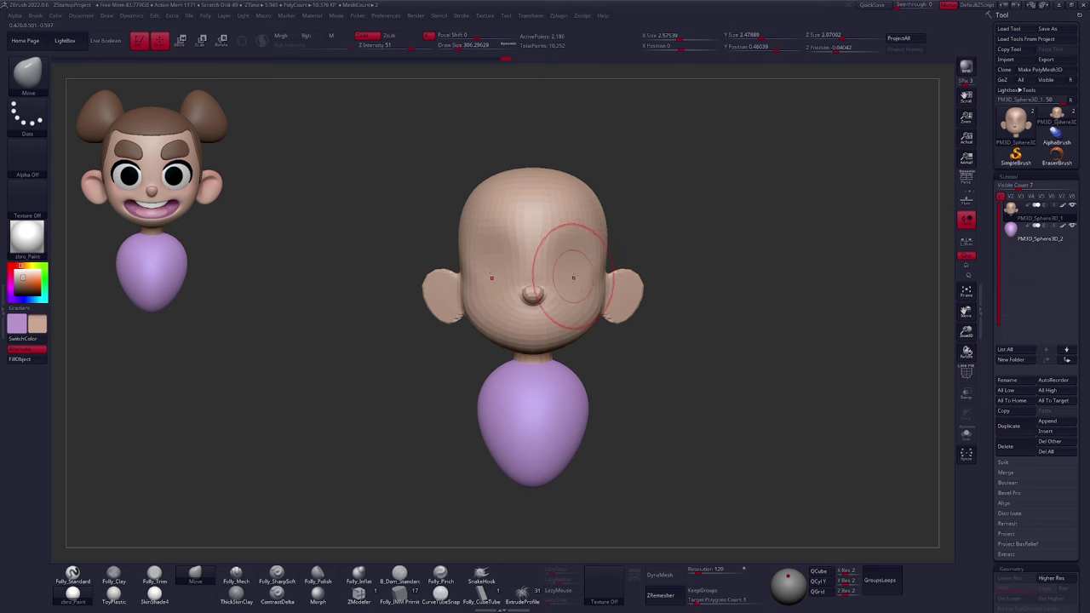
key("w")
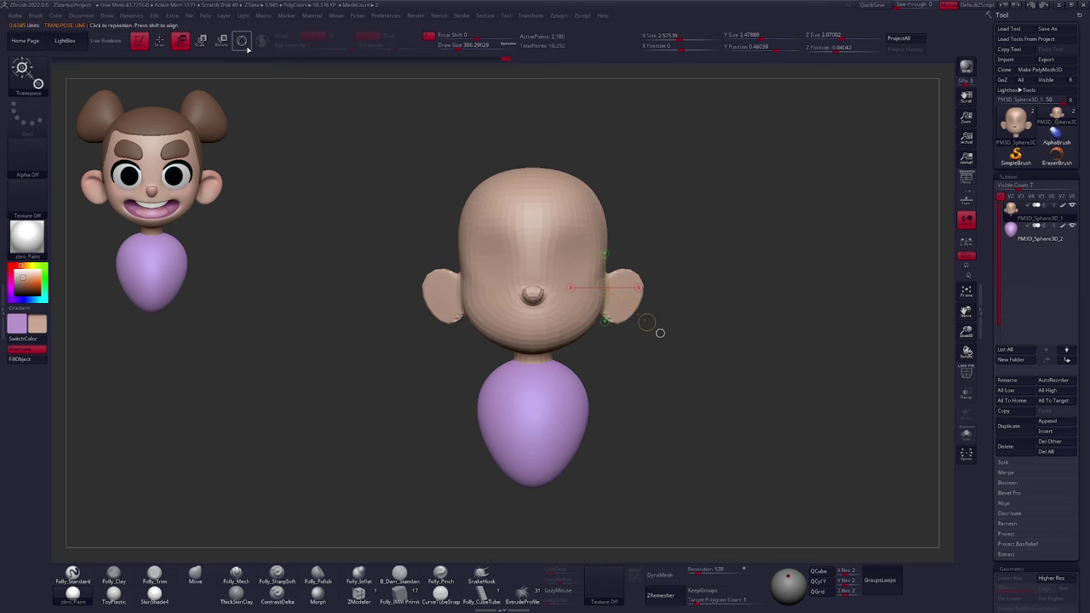
left_click(243, 44)
left_click(248, 49)
key("q")
left_click_drag(689, 218, 695, 213, "alt")
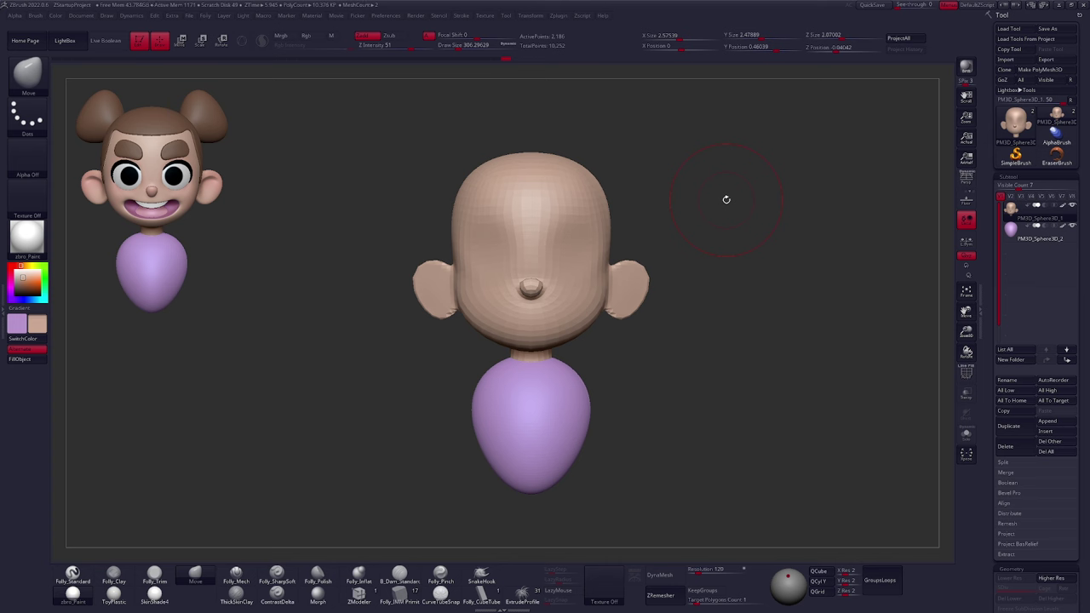
left_click_drag(765, 371, 761, 374)
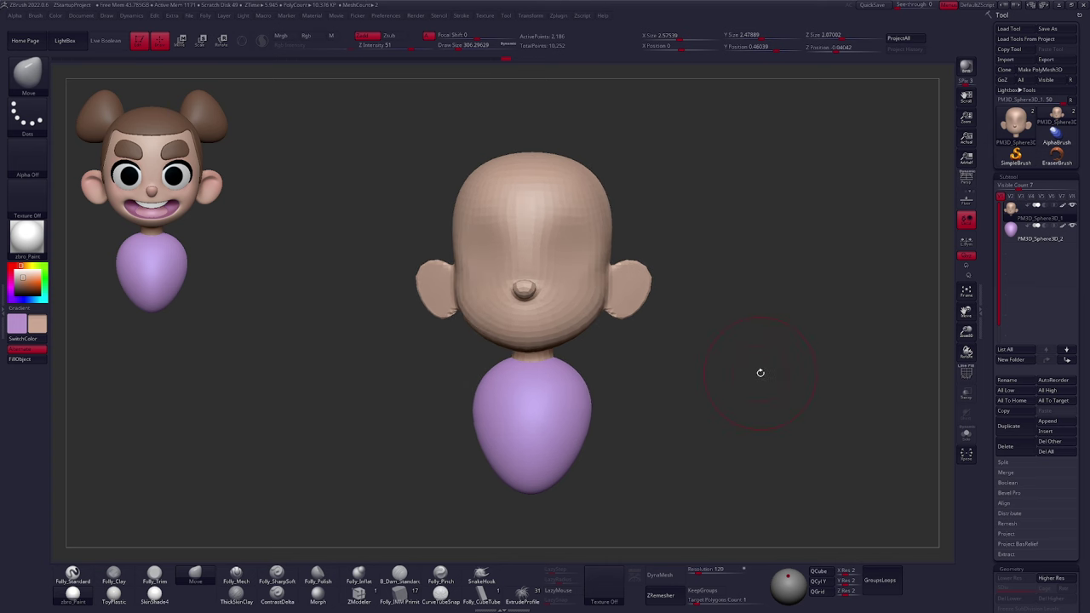
Check the remeshed head's wireframe and subdivide the head three times
key("shift+f")
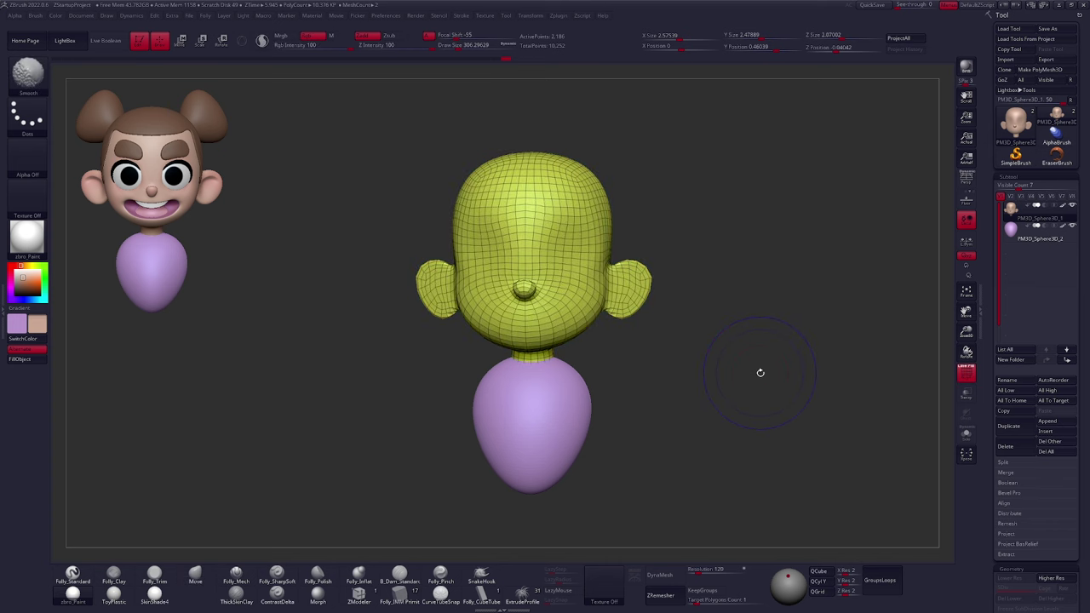
key("shift+f")
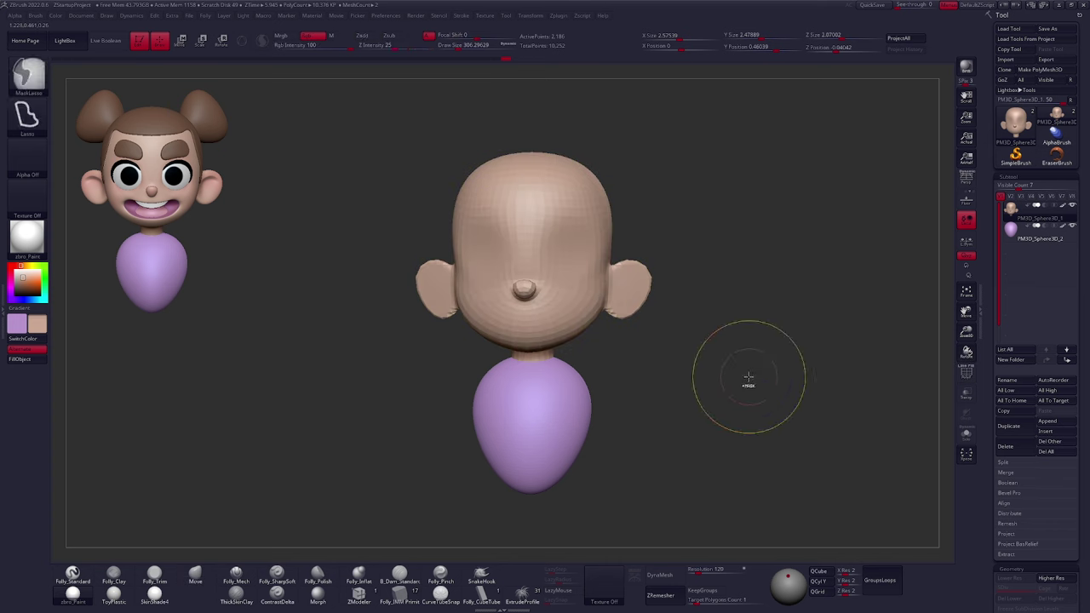
key("ctrl+d")
key("ctrl+d")
key("ctrl+d")
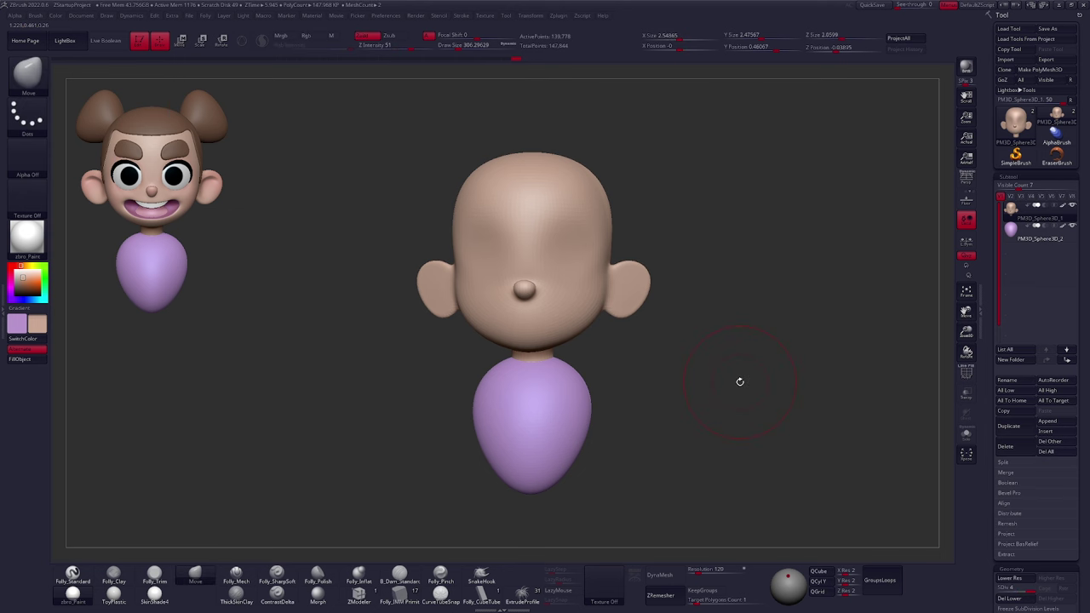
Try carving round eye socket outlines with the Folly_SharpSoft brush at draw size about 113, and undo them
key("space")
left_click_drag(686, 370, 680, 368)
left_click(281, 567)
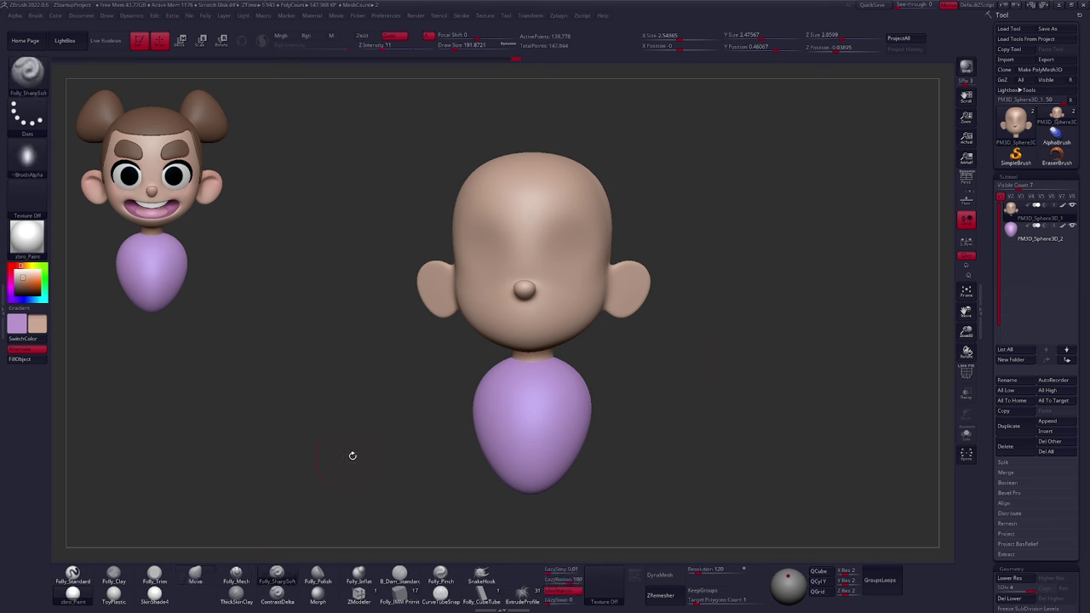
right_click_drag(540, 213, 546, 278, "ctrl")
key("space")
left_click_drag(569, 245, 565, 246)
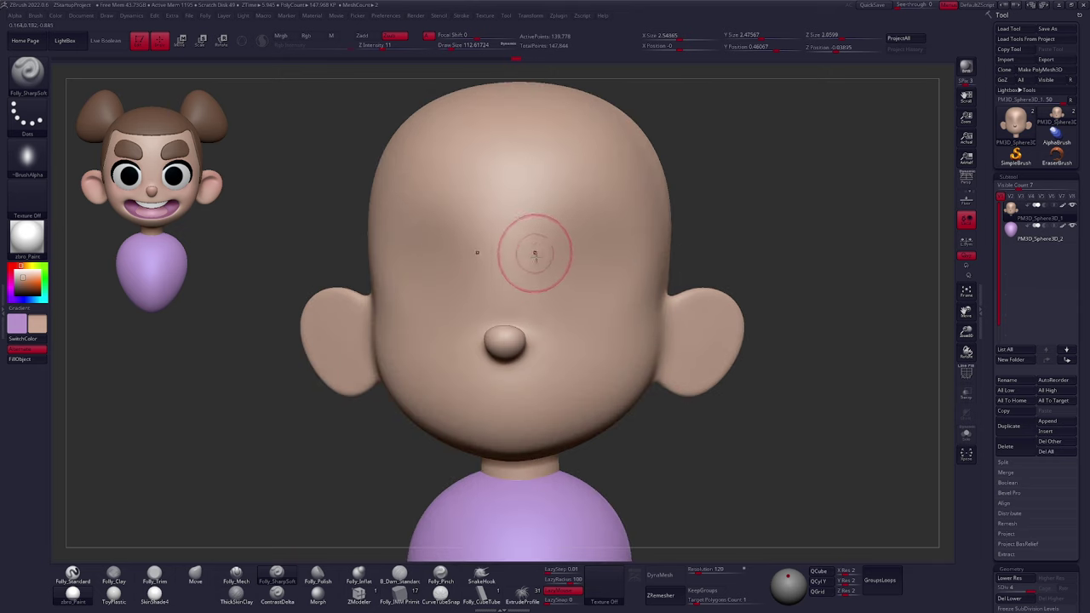
mouse_move(535, 262)
left_mouse_down()
mouse_move(549, 240)
mouse_move(586, 223)
mouse_move(620, 260)
mouse_move(538, 323)
mouse_move(543, 276)
left_mouse_up()
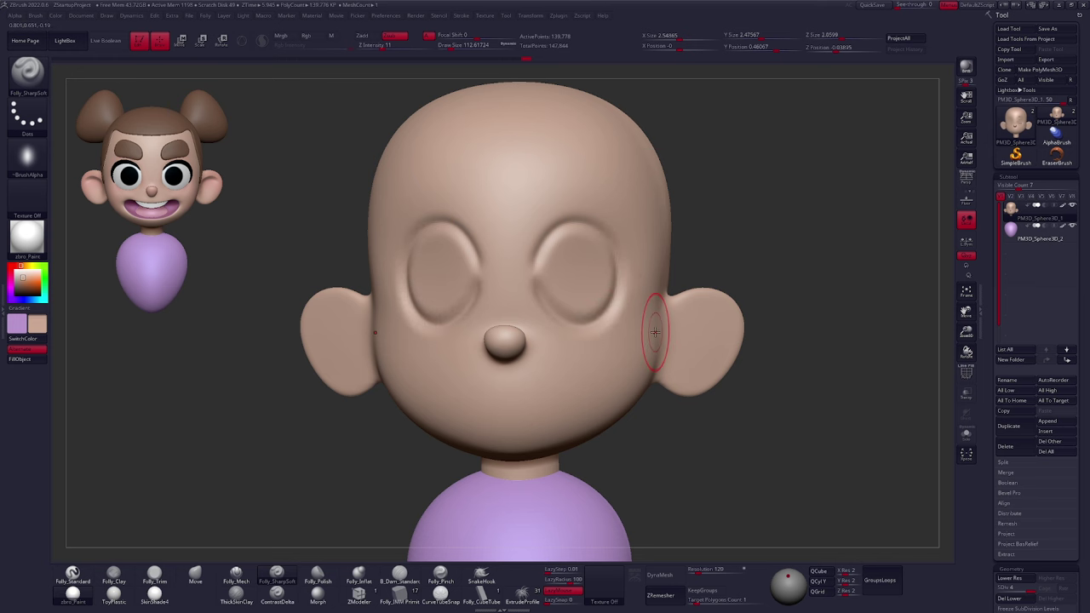
key("ctrl+z")
Select the DamStandard brush for carving the face
left_click_drag(722, 385, 687, 376)
key("b")
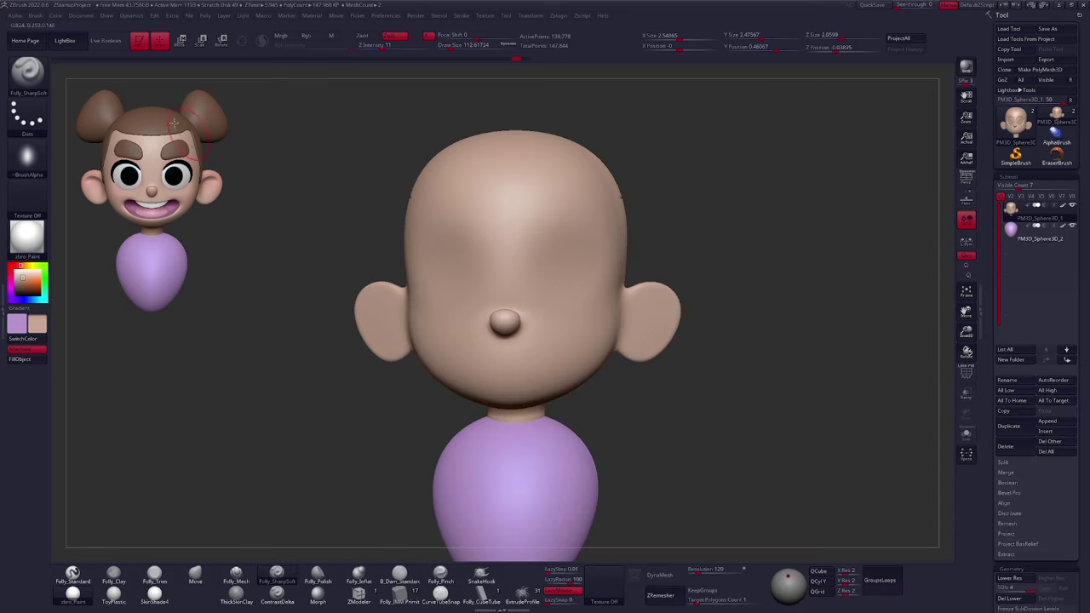
left_click(38, 88)
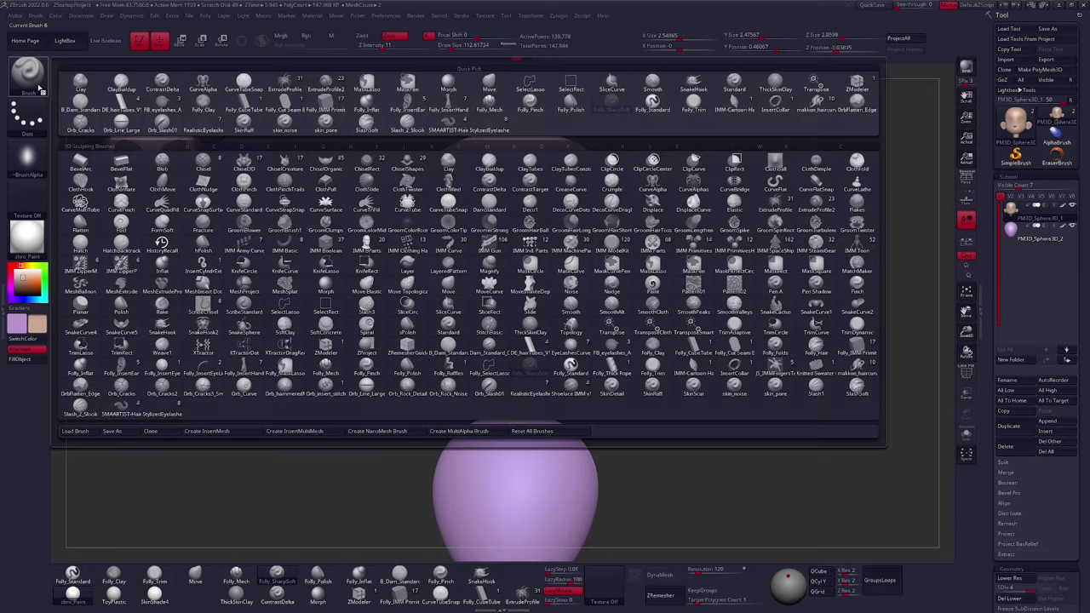
left_click(243, 146)
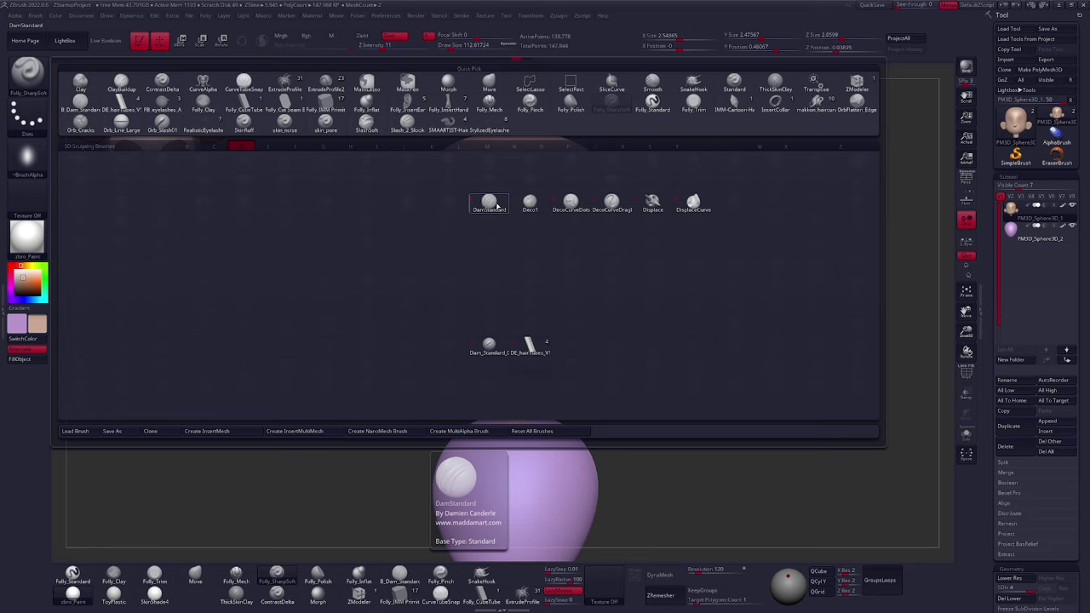
left_click(489, 202)
Try DamStandard strokes on the forehead and eye area and undo them
mouse_move(539, 196)
left_mouse_down()
mouse_move(565, 273)
mouse_move(512, 228)
mouse_move(533, 189)
mouse_move(561, 177)
left_mouse_up()
mouse_move(553, 223)
left_mouse_down()
mouse_move(581, 199)
mouse_move(592, 236)
left_mouse_up()
key("ctrl+z")
key("ctrl+z")
key("ctrl+z")
key("ctrl+z")
Carve symmetrical oval eye socket outlines on either side above the nose with the DamStandard brush at draw size about 113
mouse_move(667, 394)
left_mouse_down()
mouse_move(672, 409)
mouse_move(641, 401)
mouse_move(657, 416)
left_mouse_up()
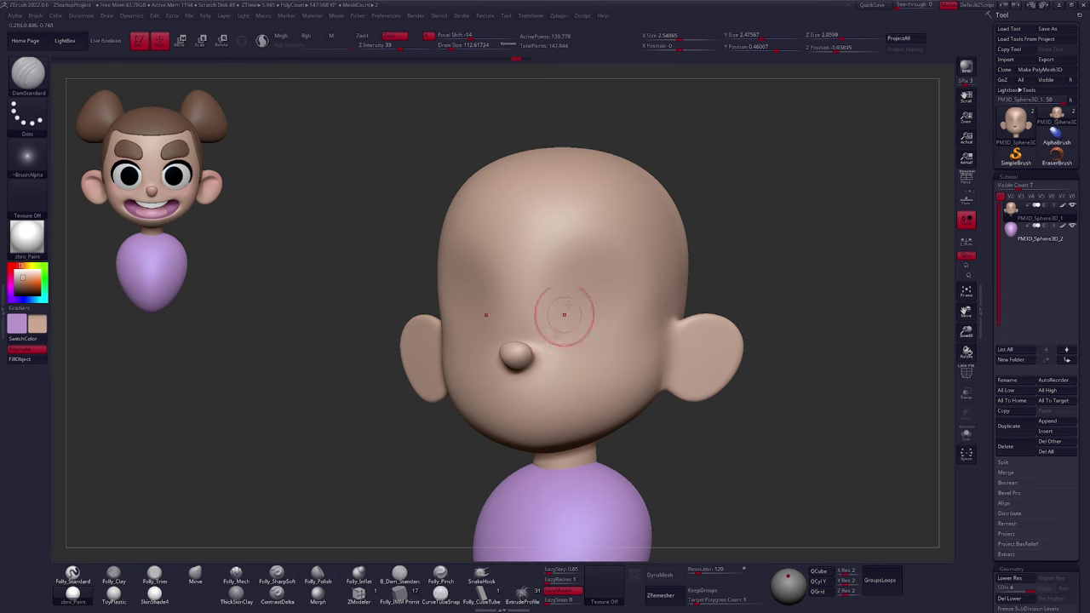
left_click_drag(559, 341, 550, 285)
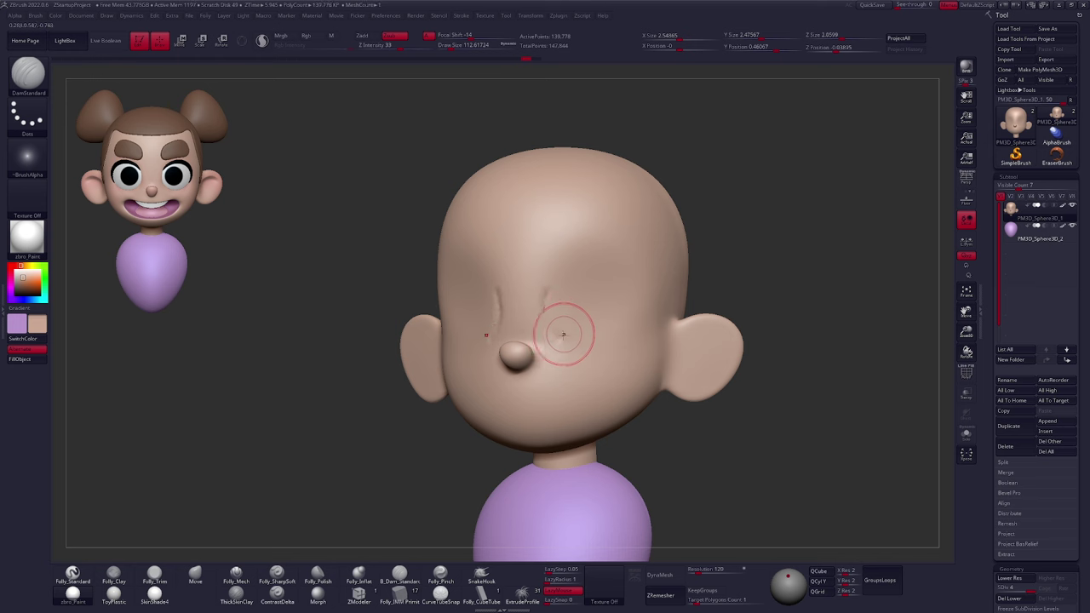
mouse_move(560, 337)
left_mouse_down()
mouse_move(605, 334)
mouse_move(620, 294)
mouse_move(598, 269)
mouse_move(560, 267)
mouse_move(546, 295)
left_mouse_up()
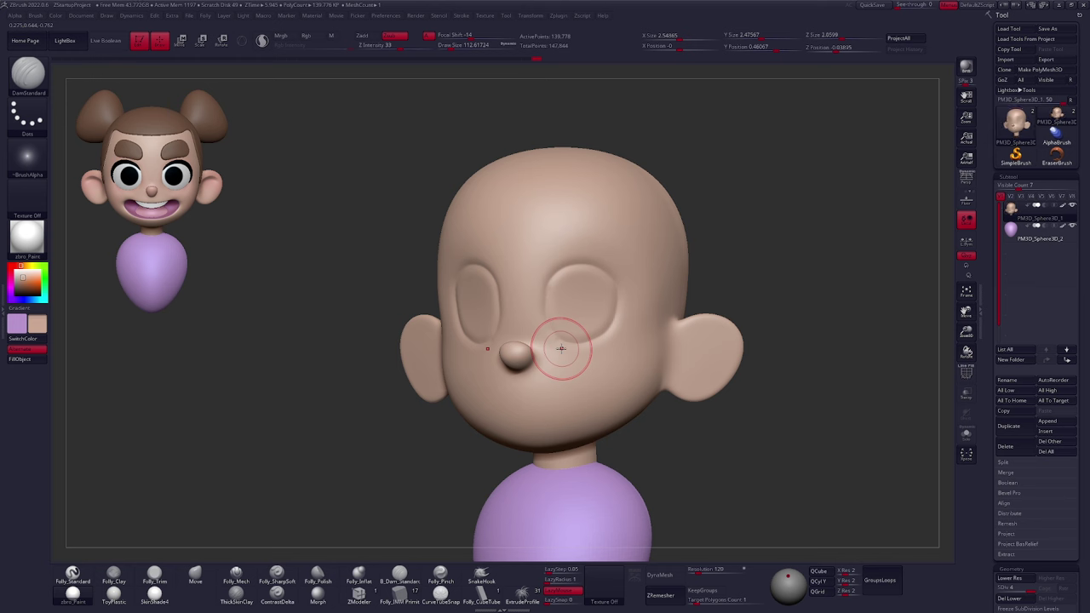
mouse_move(575, 331)
right_mouse_down()
mouse_move(617, 330)
mouse_move(562, 339)
mouse_move(559, 326)
right_mouse_up()
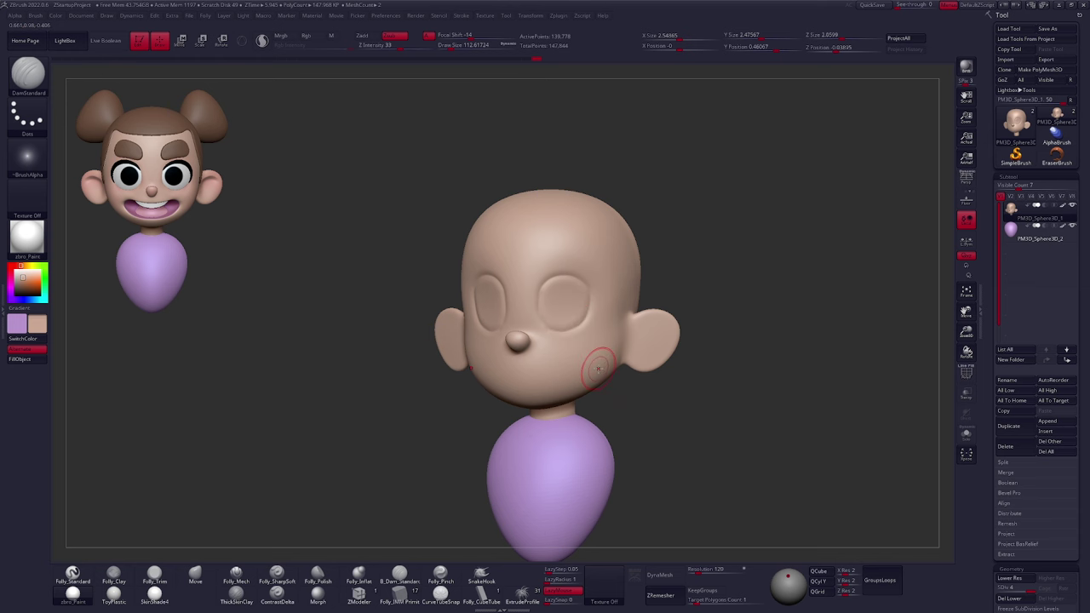
Carve a curved inner groove into both ears with the DamStandard brush at draw size about 96
right_click_drag(638, 340, 662, 405, "ctrl")
right_click_drag(663, 406, 633, 373, "alt")
key("s")
mouse_move(621, 314)
left_mouse_down()
mouse_move(625, 291)
mouse_move(667, 274)
mouse_move(688, 294)
left_mouse_up()
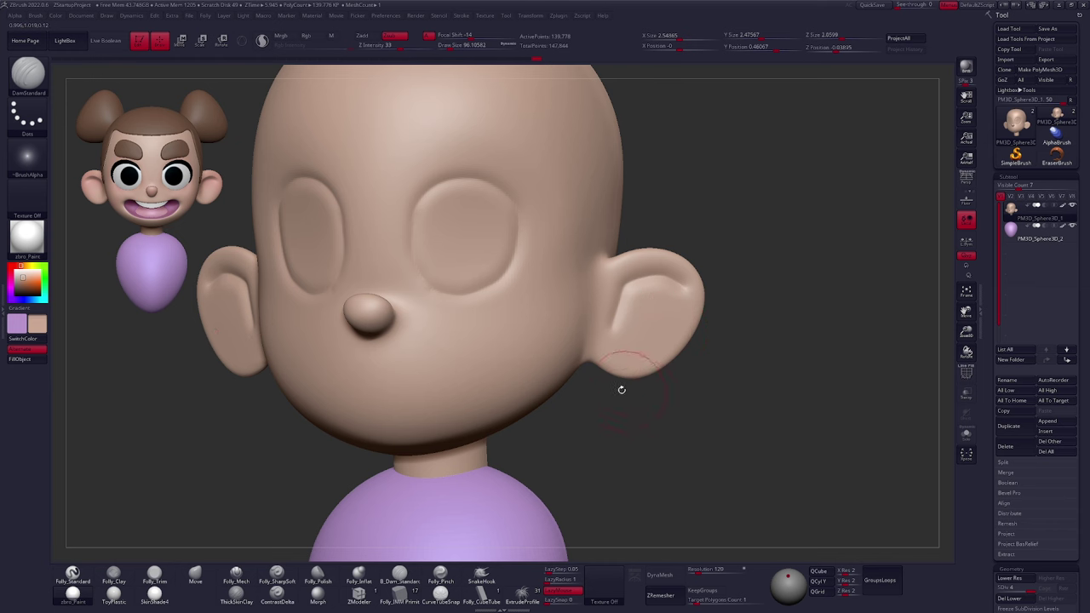
left_click_drag(624, 287, 612, 328)
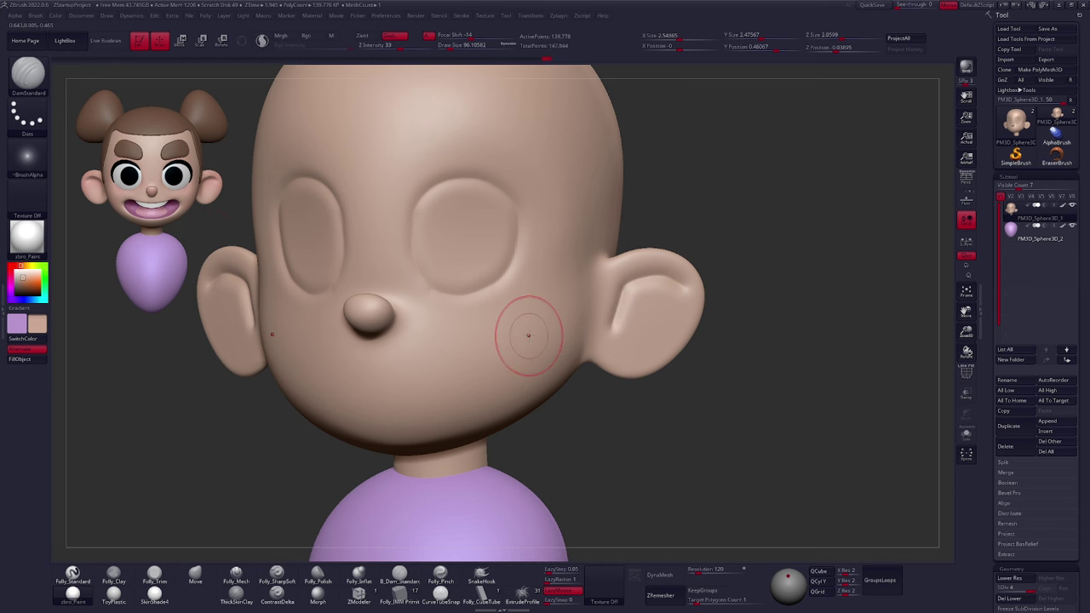
mouse_move(627, 288)
left_mouse_down()
mouse_move(650, 277)
mouse_move(685, 292)
left_mouse_up()
Carve a wide smiling mouth outline below the nose, undoing the first overly wide strokes and redrawing the contour smaller
mouse_move(656, 384)
left_mouse_down()
mouse_move(639, 361)
mouse_move(654, 375)
mouse_move(667, 363)
mouse_move(669, 417)
left_mouse_up()
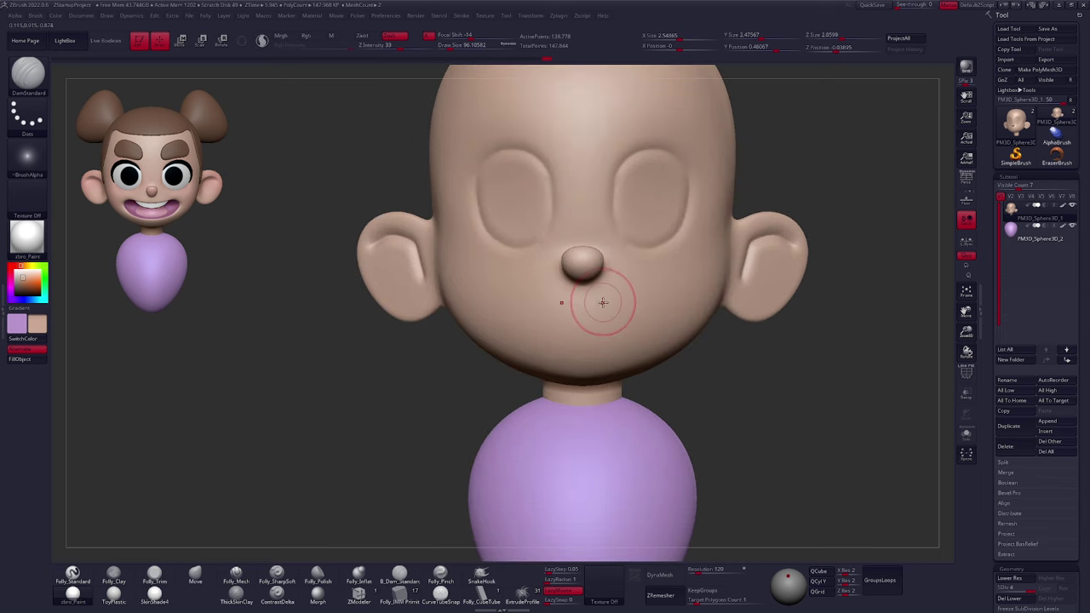
left_click_drag(598, 304, 511, 287)
left_click_drag(499, 342, 582, 363)
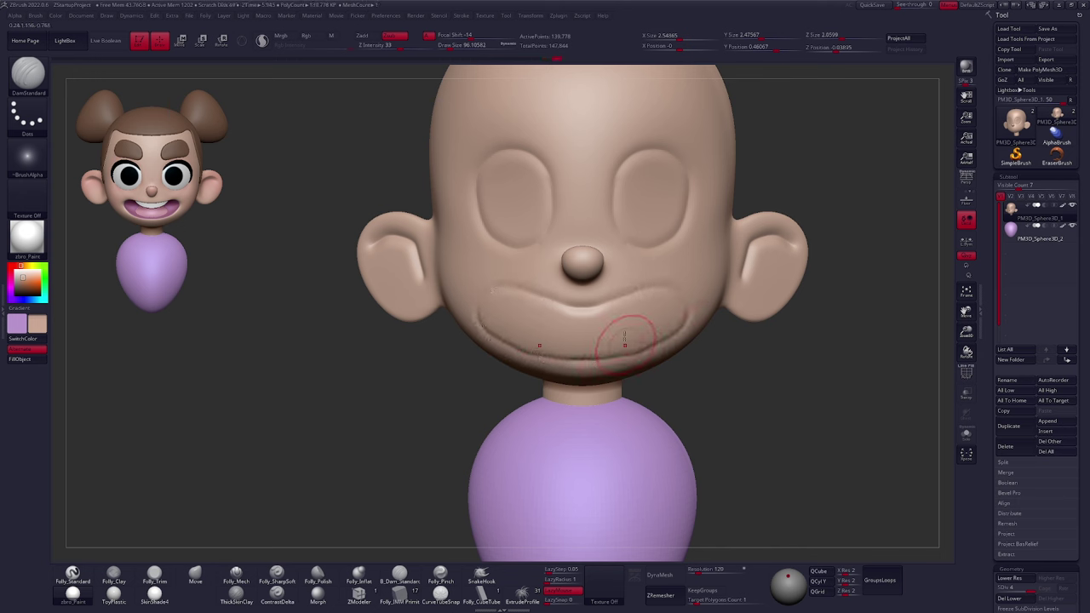
key("ctrl+z")
key("ctrl+z")
mouse_move(583, 301)
left_mouse_down()
mouse_move(512, 287)
mouse_move(512, 348)
mouse_move(583, 363)
left_mouse_up()
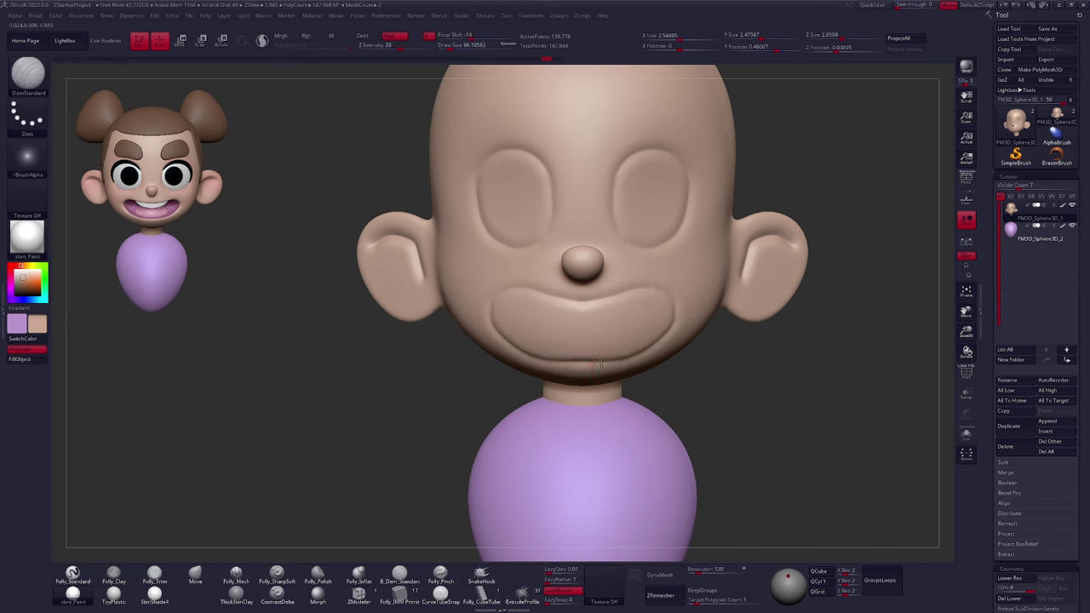
Adjust the face around the eye sockets with the Move brush at draw size about 171
right_click_drag(679, 349, 645, 378, "ctrl")
right_click_drag(752, 386, 682, 388, "alt")
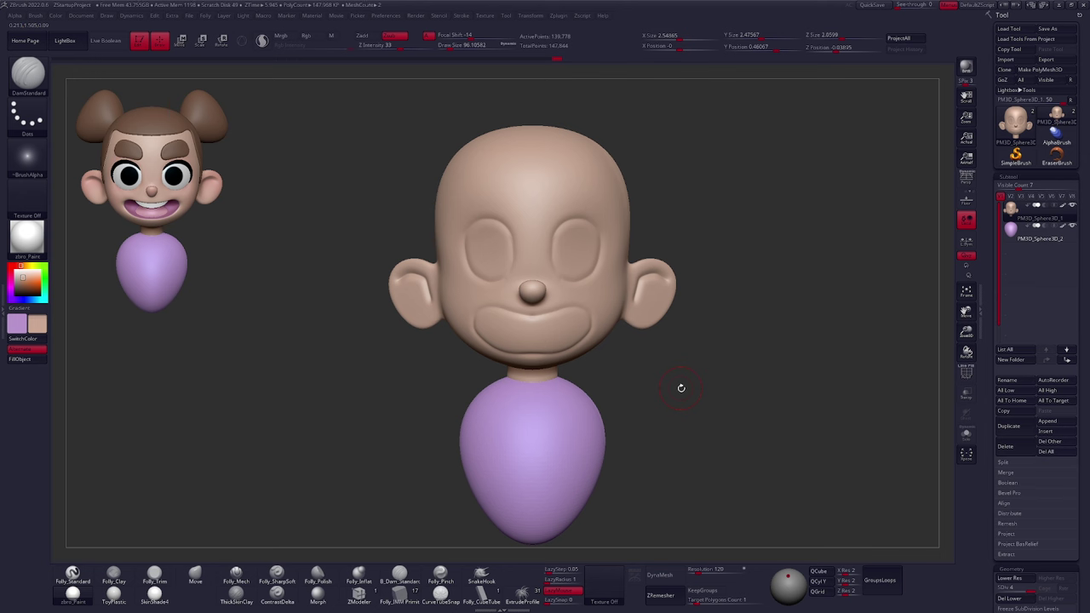
right_click_drag(631, 318, 597, 274, "ctrl")
key("b")
key("m")
key("v")
key("space")
left_click_drag(590, 274, 596, 273)
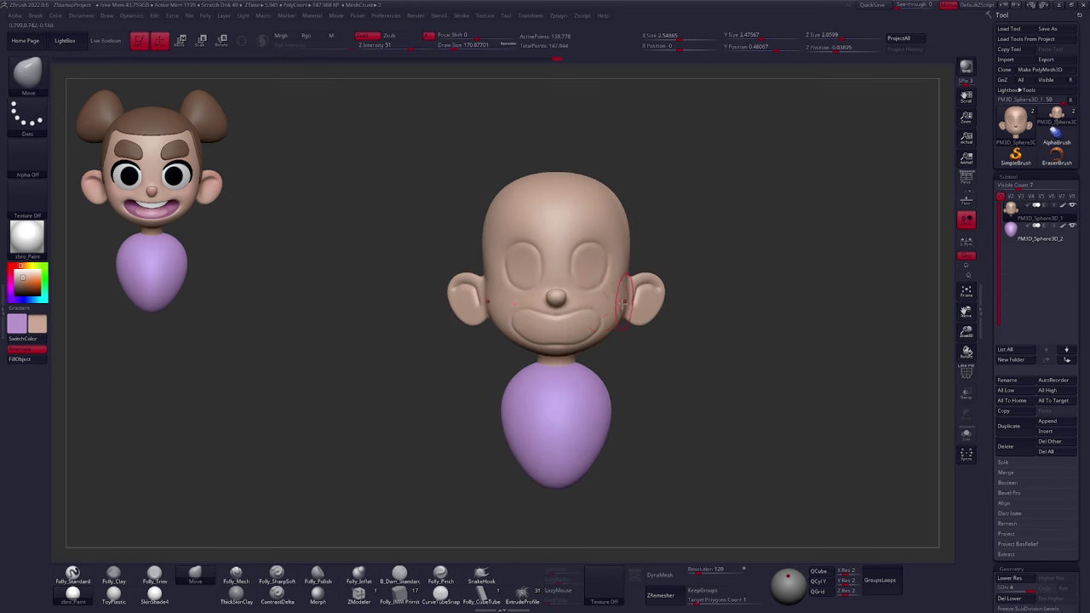
right_click_drag(652, 300, 603, 307)
mouse_move(586, 291)
left_mouse_down()
mouse_move(599, 276)
mouse_move(558, 272)
left_mouse_up()
right_click_drag(626, 298, 577, 294)
Adjust the head's overall shape with an enlarged Move brush, pushing the crown down slightly
key("space")
left_click_drag(589, 266, 594, 265)
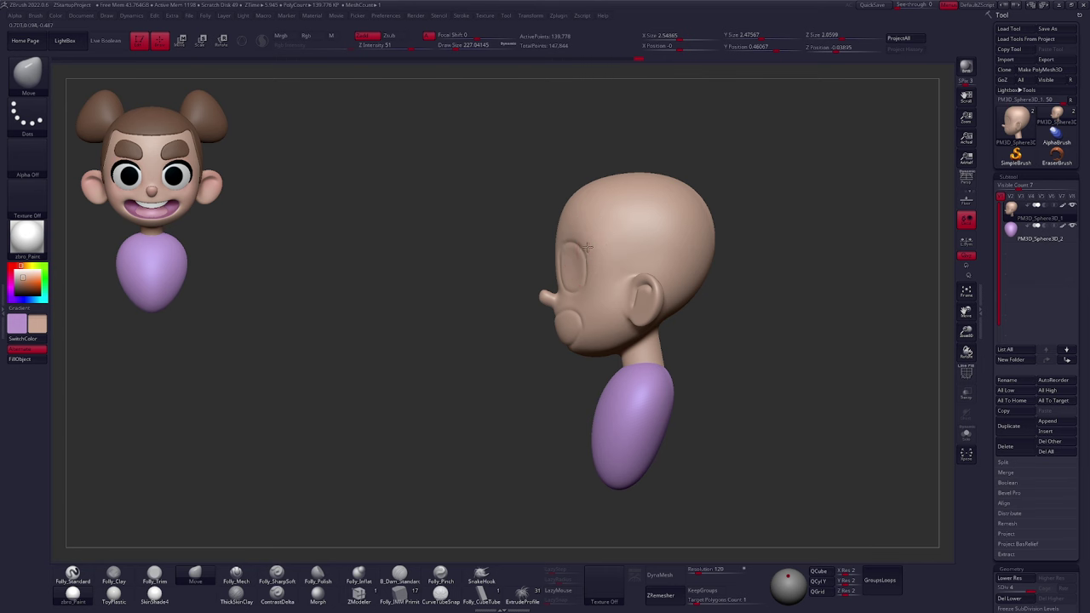
right_click_drag(585, 293, 617, 275)
key("space")
left_click_drag(576, 291, 571, 291)
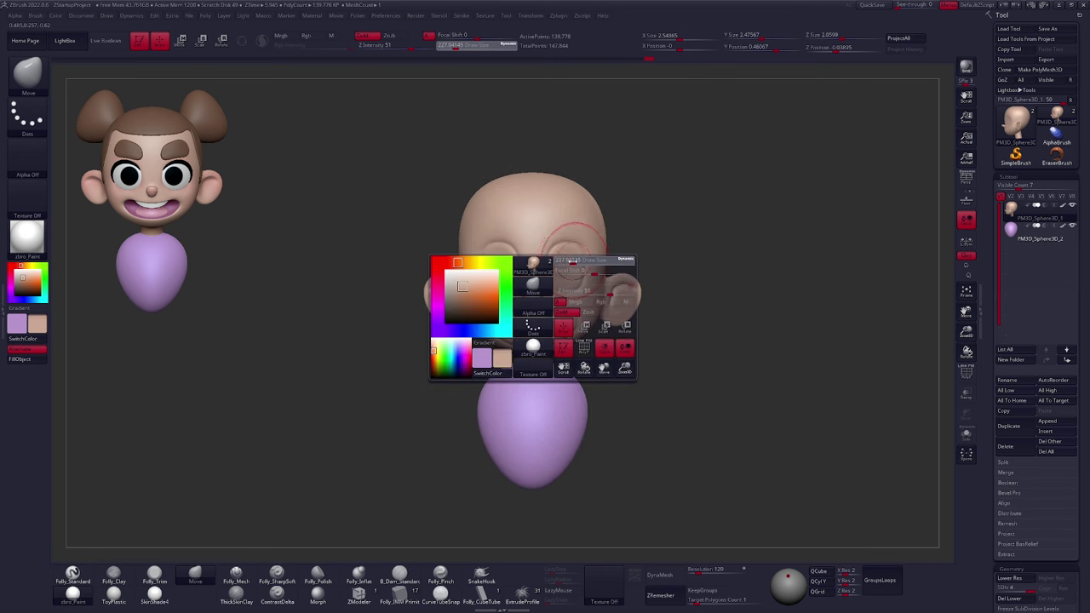
key("space")
left_click_drag(567, 236, 588, 236)
left_click_drag(589, 193, 585, 201)
Refine the cheeks and the eye socket outlines with the Move brush at draw sizes of about 171 and 192
key("space")
left_click_drag(602, 318, 584, 319)
right_click_drag(585, 312, 584, 348, "ctrl")
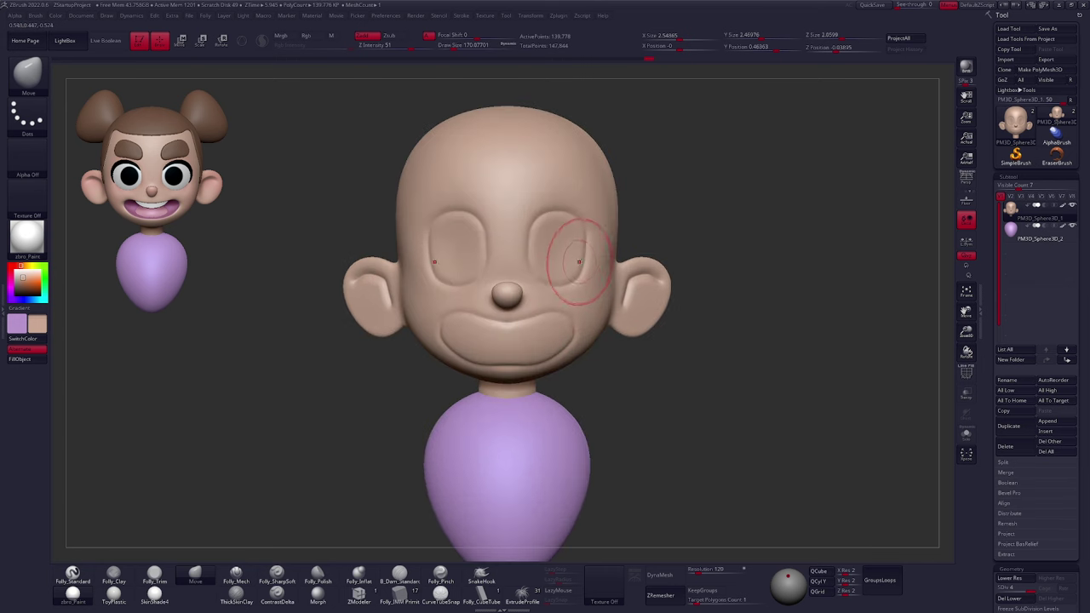
key("space")
mouse_move(587, 254)
left_mouse_down()
mouse_move(539, 282)
mouse_move(550, 294)
left_mouse_up()
key("space")
right_click_drag(588, 271, 546, 277)
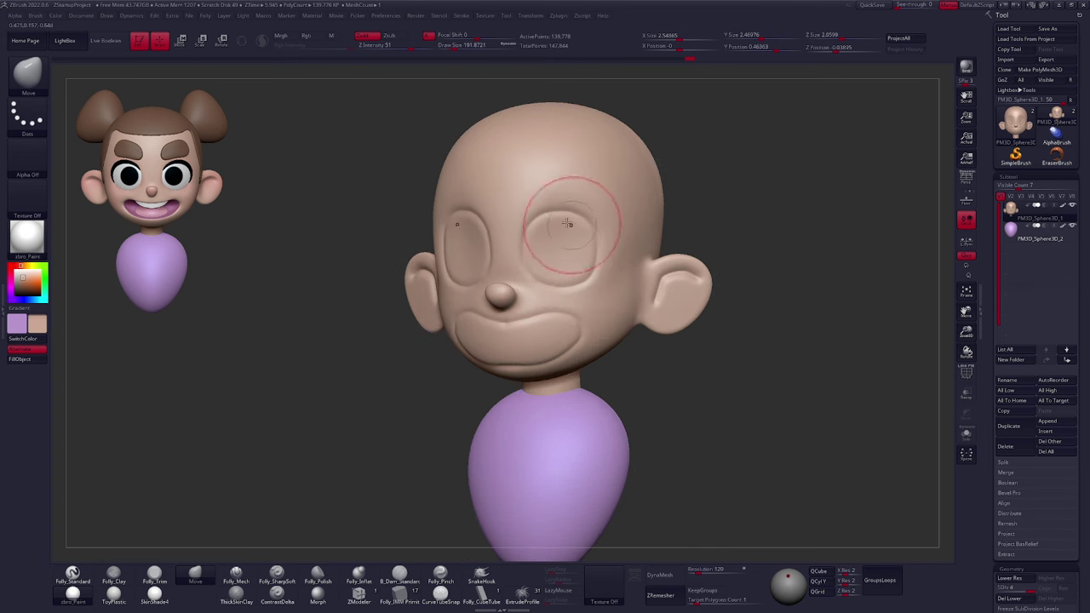
left_click_drag(577, 225, 585, 226)
mouse_move(585, 244)
right_mouse_down("shift")
mouse_move(589, 255)
mouse_move(576, 229)
right_mouse_up("shift")
left_click_drag(575, 250, 580, 249)
Adjust the face's side profile near the mouth with the Move brush at draw size about 265
right_click_drag(582, 256, 519, 266)
key("space")
left_click_drag(582, 307, 588, 309)
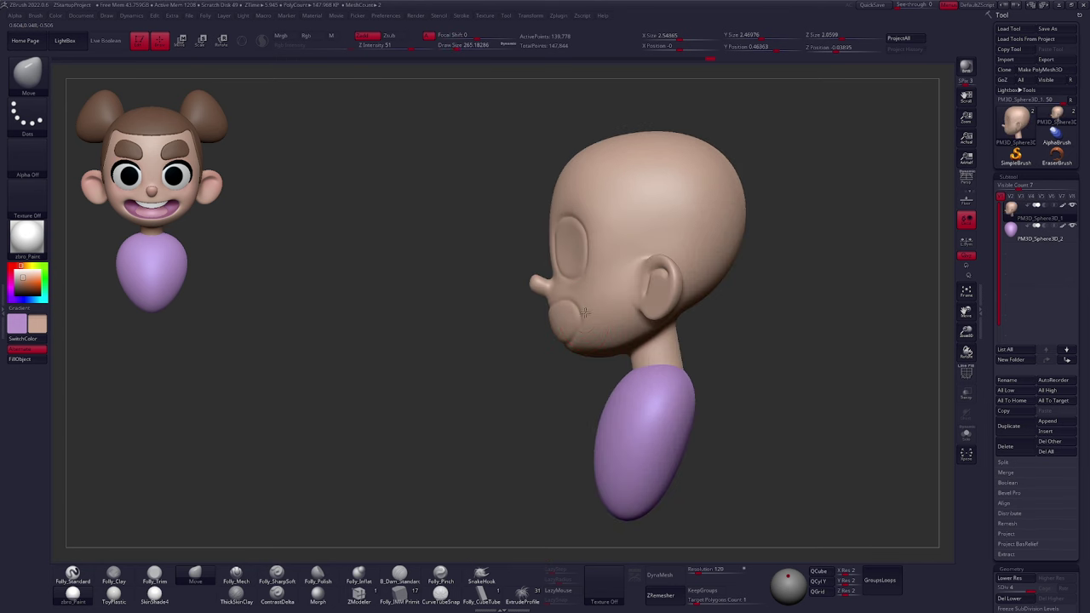
right_click_drag(583, 316, 637, 317)
key("space")
key("space")
left_click_drag(644, 279, 636, 278)
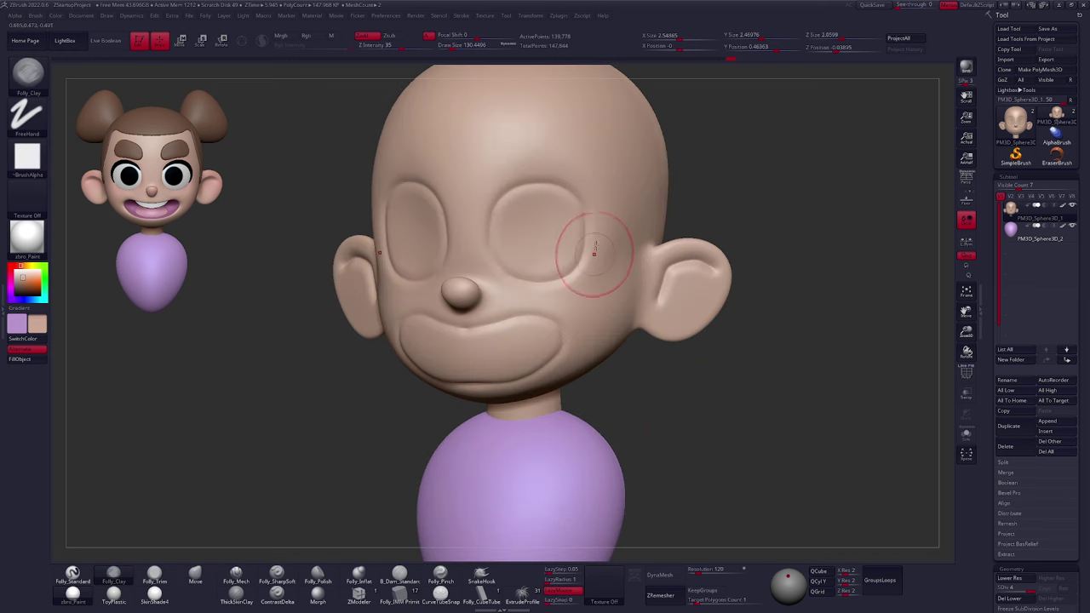
Try Folly_Clay strokes on the forehead and temple at draw size about 130, and undo them
right_click_drag(594, 253, 582, 316, "alt")
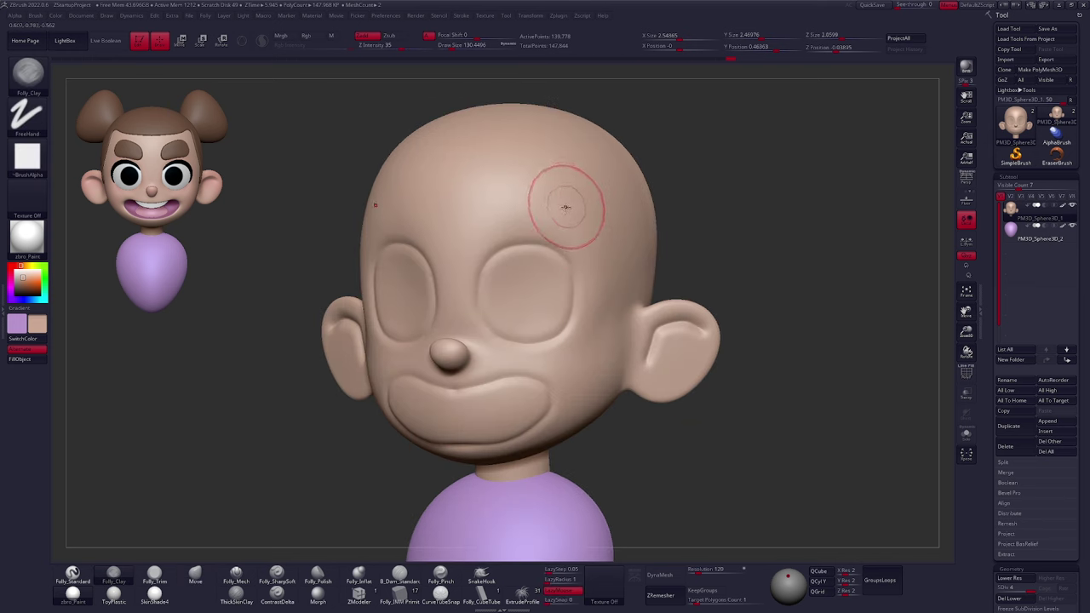
mouse_move(589, 164)
left_mouse_down()
mouse_move(557, 222)
mouse_move(604, 230)
mouse_move(634, 183)
left_mouse_up()
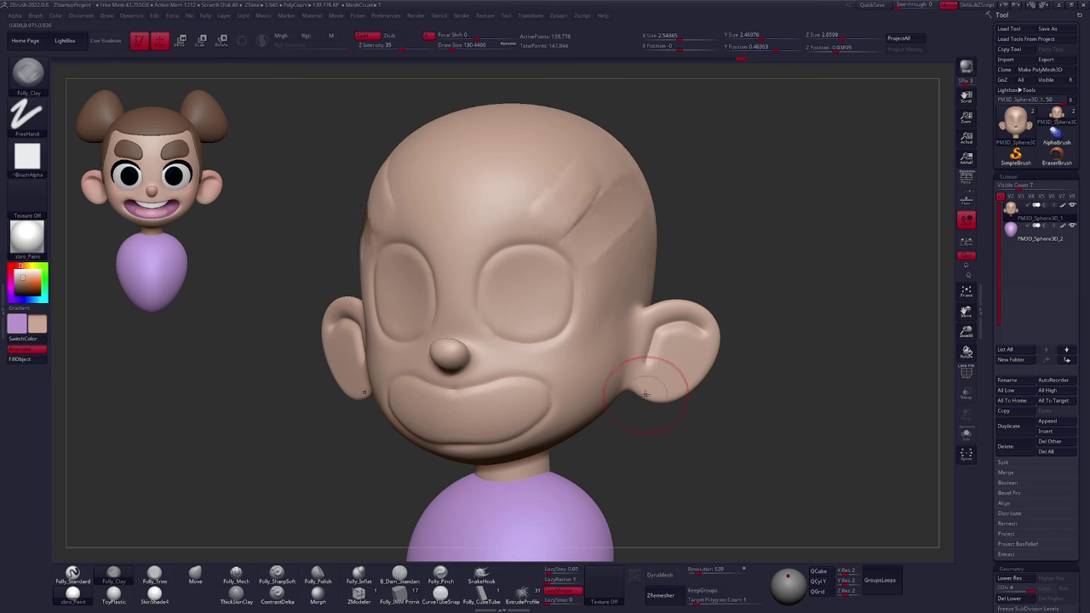
key("ctrl+z")
key("ctrl+z")
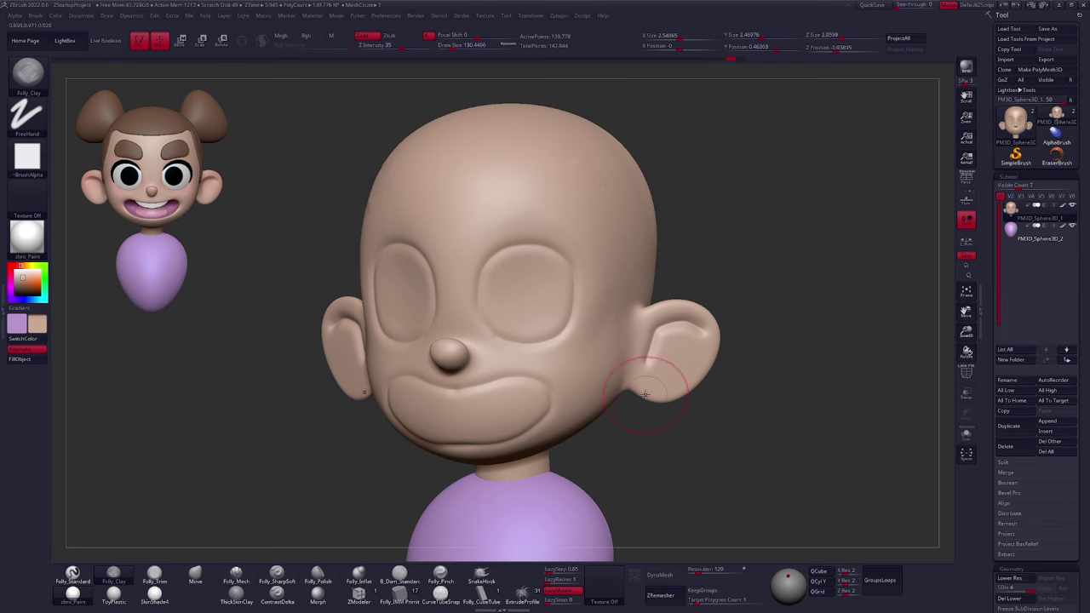
Switch to the ClayTubes brush and frame the head with its ear in three-quarter view
key("b")
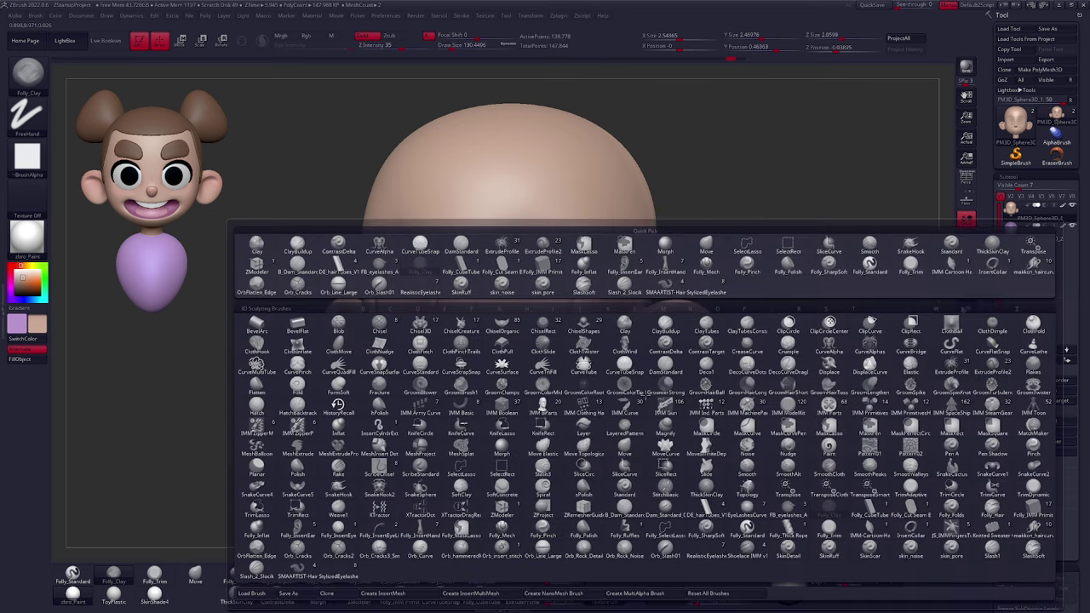
key("c")
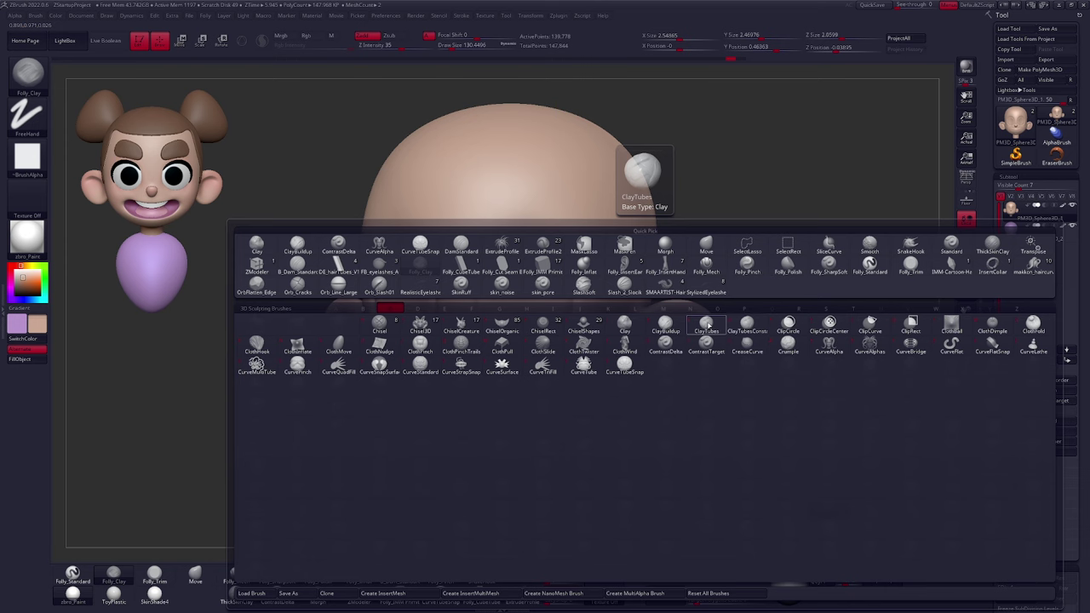
left_click(706, 329)
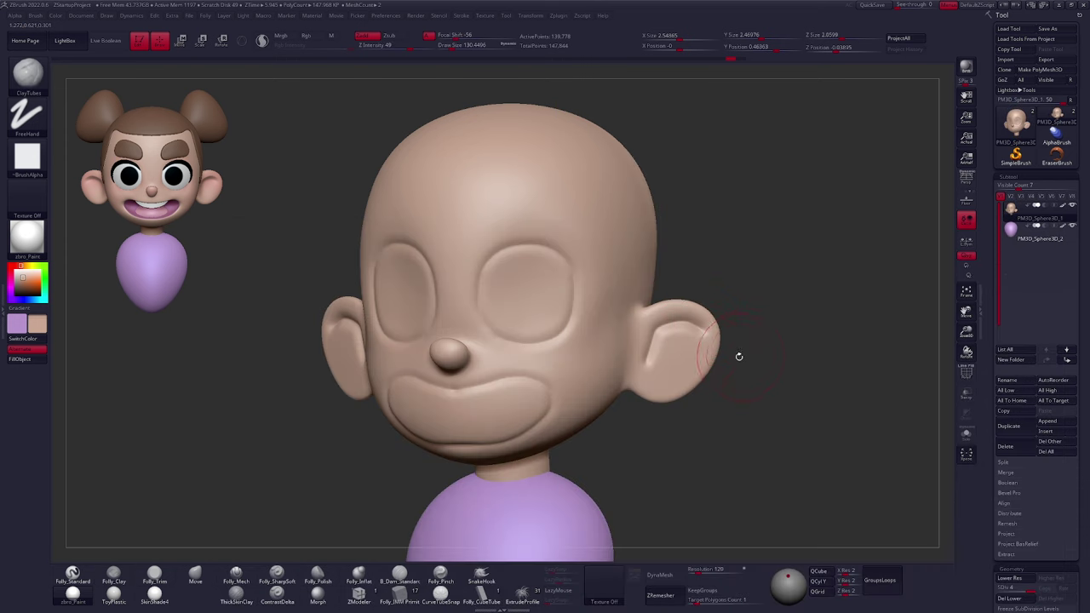
left_click_drag(737, 358, 718, 372)
right_click_drag(718, 371, 638, 377, "alt")
left_click_drag(638, 376, 648, 380)
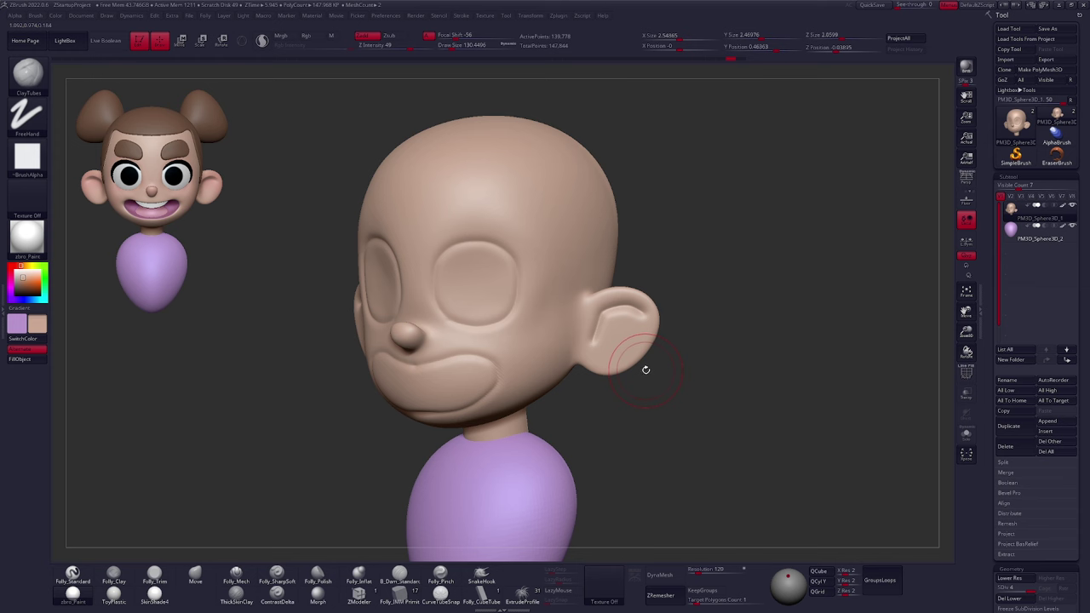
Try two ClayTubes strokes across the forehead and undo them
left_click_drag(496, 211, 546, 172)
left_click_drag(521, 227, 572, 181)
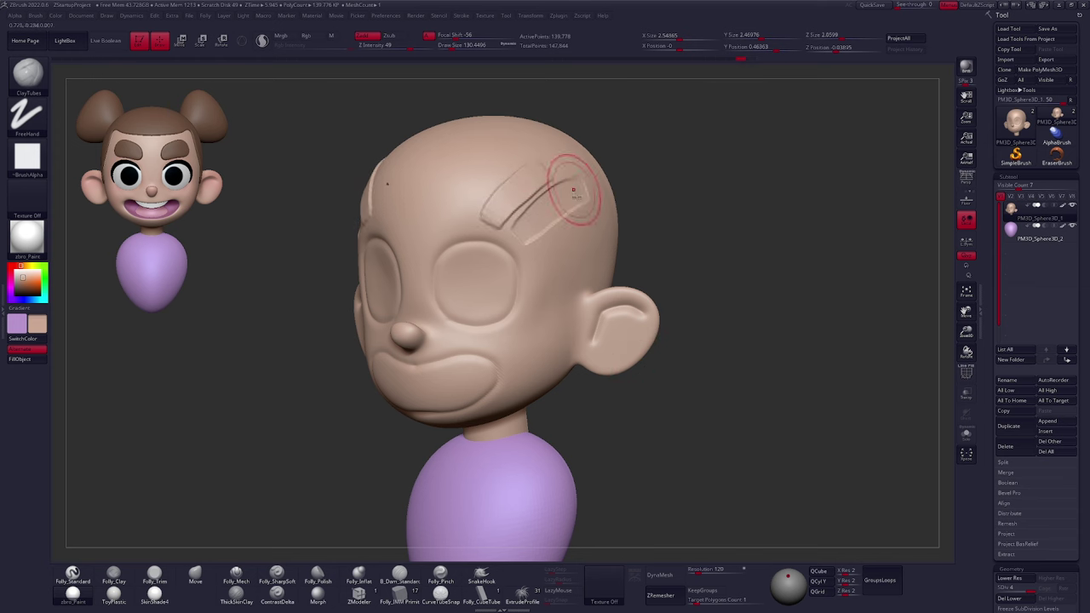
key("ctrl+z")
key("ctrl+z")
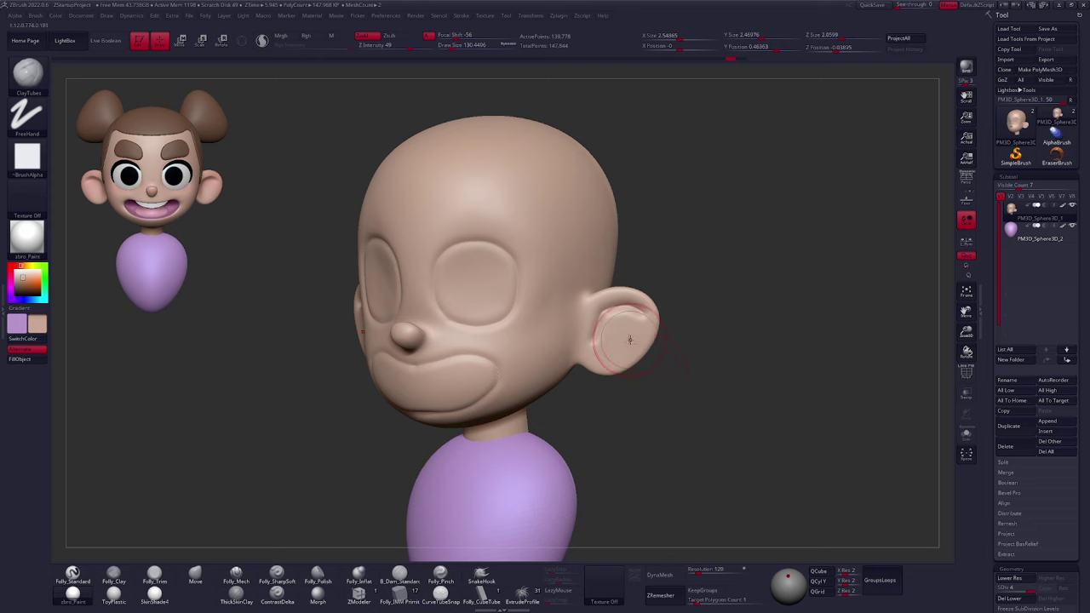
Carve a hollow inside the ears with ClayTubes at a draw size of about 113
right_click_drag(628, 341, 606, 356, "ctrl")
key("space")
mouse_move(608, 311)
left_mouse_down()
mouse_move(635, 302)
mouse_move(579, 350)
left_mouse_up()
mouse_move(580, 351)
left_mouse_down()
mouse_move(609, 298)
mouse_move(653, 304)
mouse_move(591, 333)
mouse_move(610, 322)
mouse_move(611, 344)
mouse_move(635, 331)
left_mouse_up()
mouse_move(652, 346)
right_mouse_down()
mouse_move(541, 356)
mouse_move(693, 346)
mouse_move(641, 345)
mouse_move(664, 377)
mouse_move(630, 362)
right_mouse_up()
key("space")
mouse_move(616, 317)
left_mouse_down()
mouse_move(634, 316)
mouse_move(618, 317)
left_mouse_up()
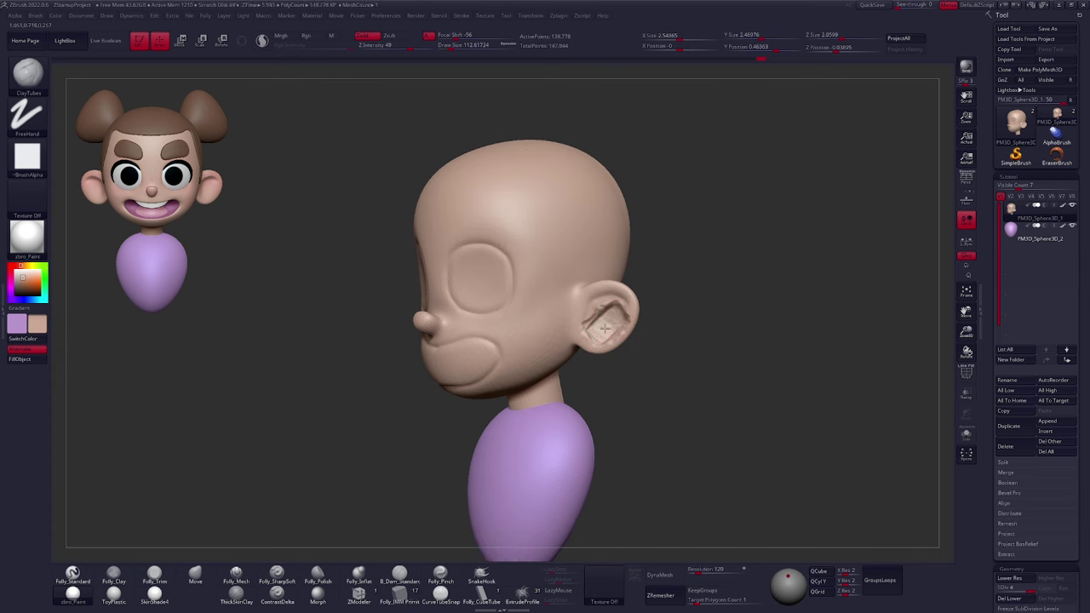
Deepen the ear hollow with more ClayTubes strokes and check the back of the ears
mouse_move(701, 411)
right_mouse_down()
mouse_move(660, 418)
mouse_move(631, 346)
right_mouse_up()
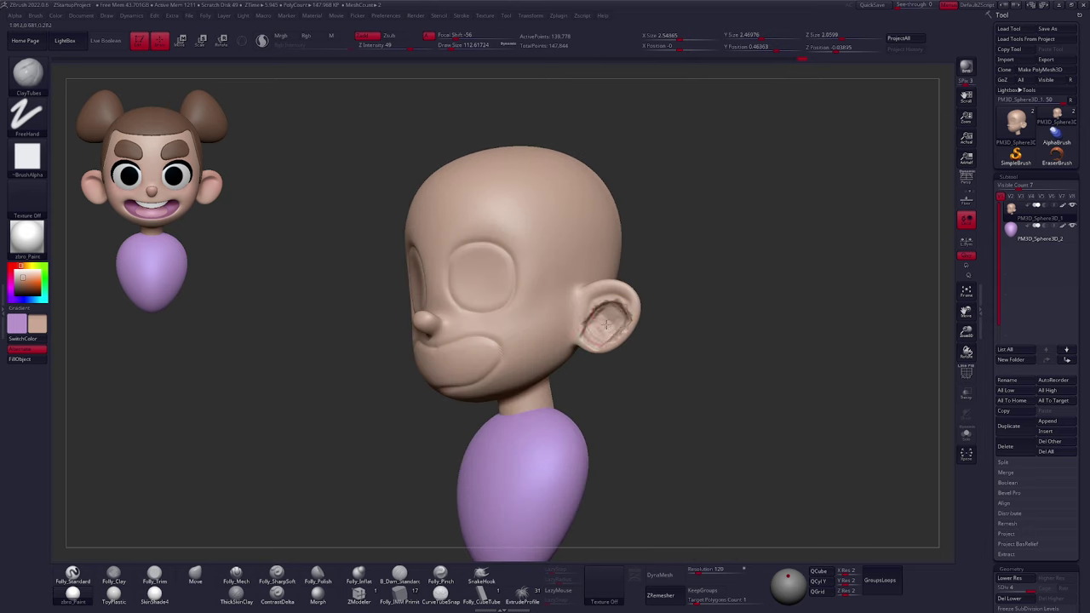
left_click_drag(611, 332, 607, 327)
right_click_drag(609, 333, 542, 367)
left_click_drag(602, 323, 596, 327)
mouse_move(646, 436)
right_mouse_down()
mouse_move(704, 429)
mouse_move(624, 414)
right_mouse_up()
mouse_move(565, 354)
right_mouse_down()
mouse_move(592, 356)
mouse_move(632, 337)
mouse_move(628, 312)
mouse_move(613, 304)
right_mouse_up()
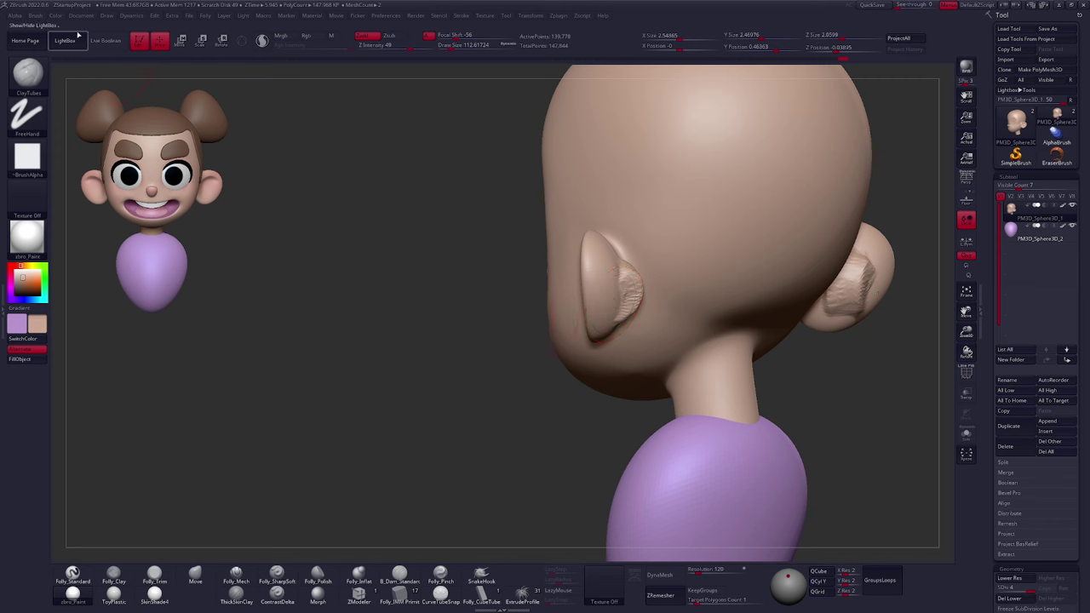
Enable BackfaceMask in the ClayTubes brush's auto masking settings
left_click(36, 16)
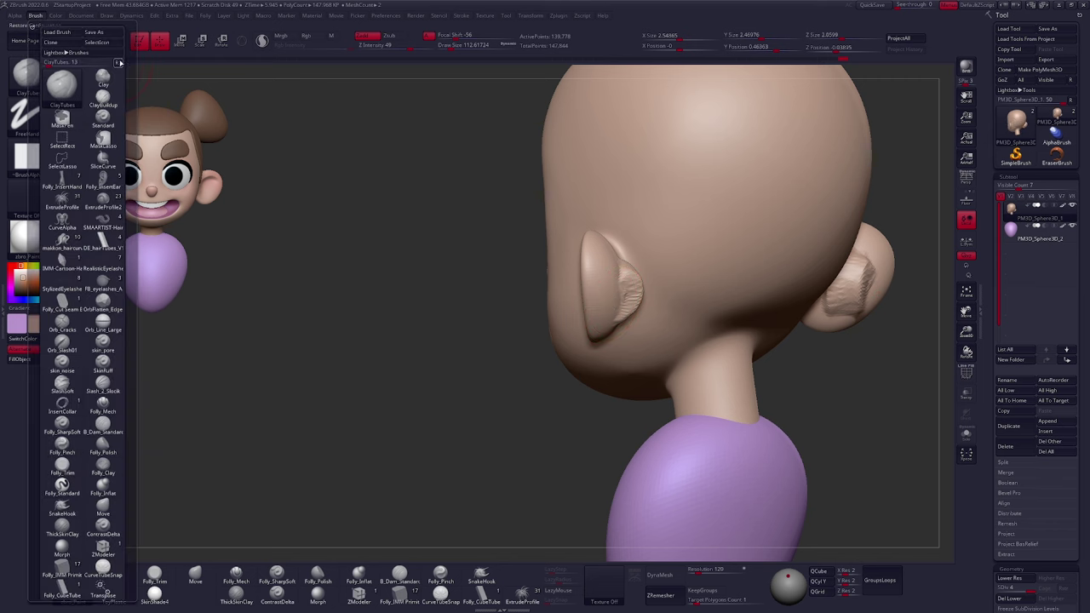
left_click(117, 63)
scroll(104, 310, "down", 5)
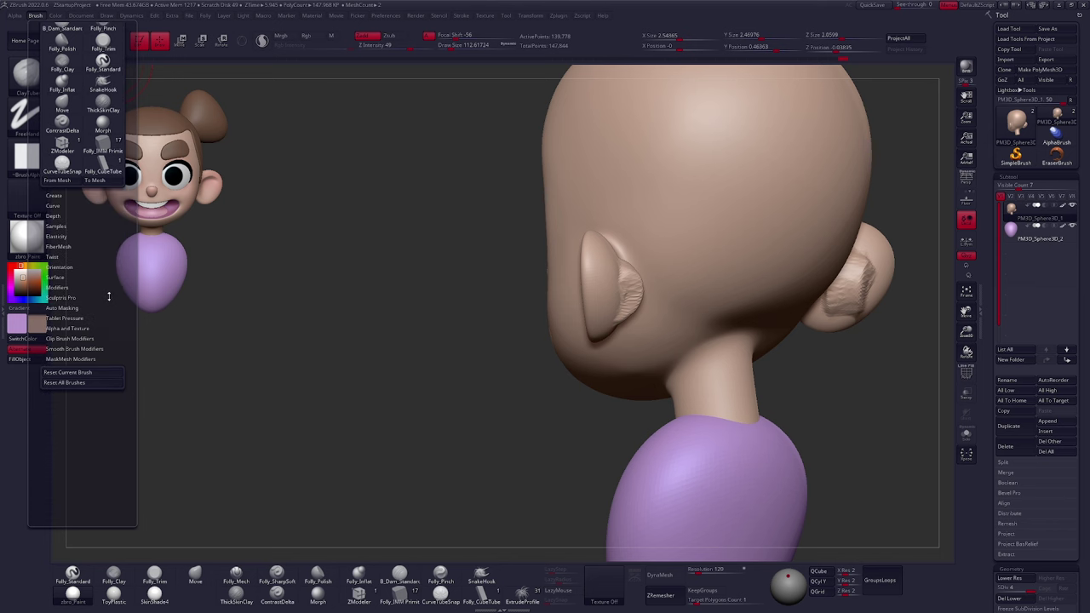
left_click(66, 275)
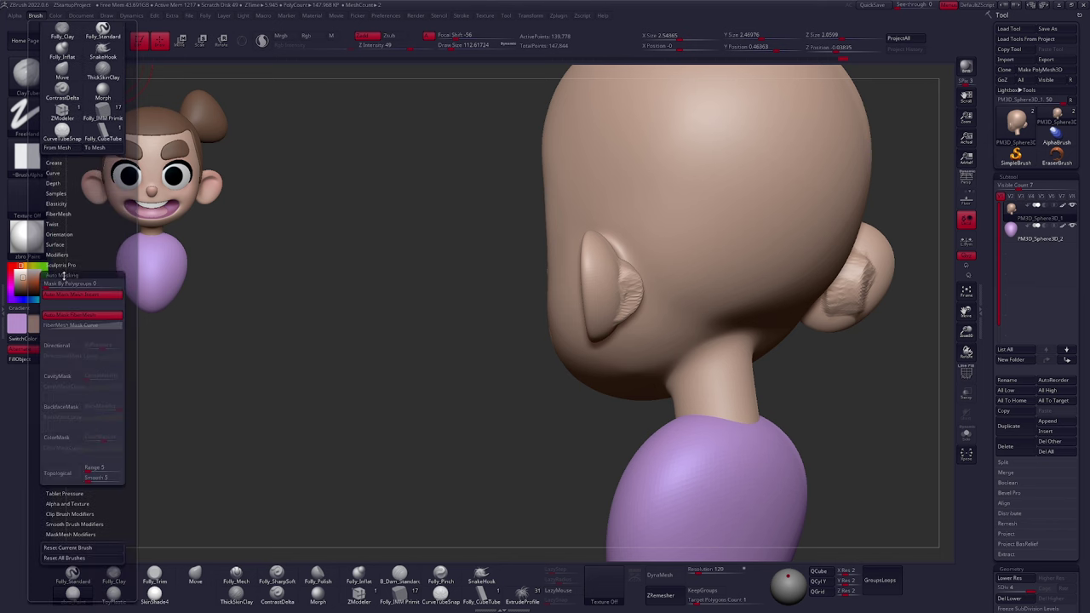
left_click_drag(82, 258, 82, 206)
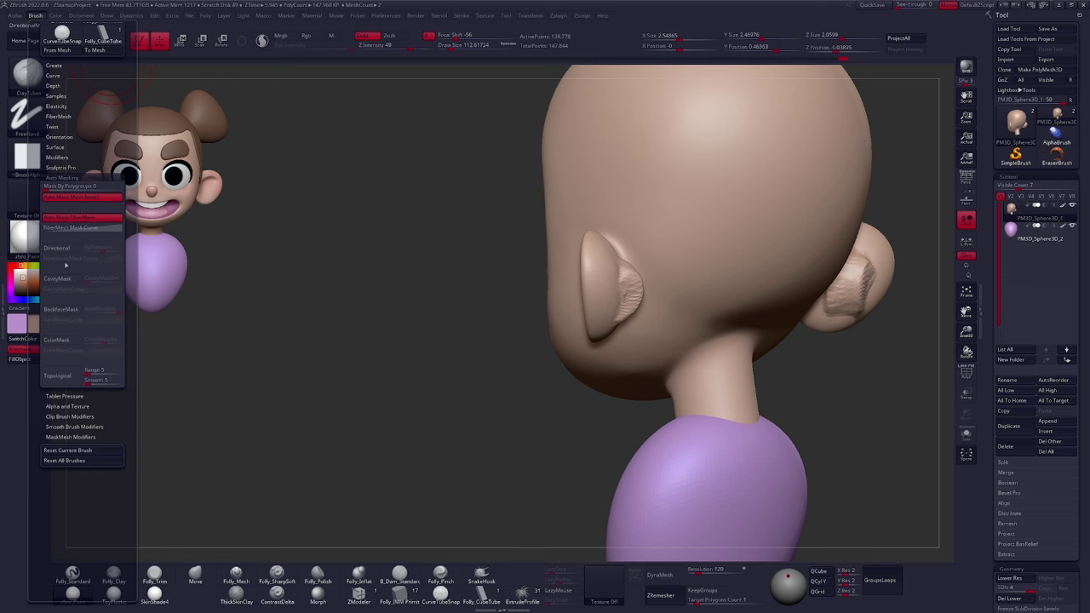
left_click(63, 312)
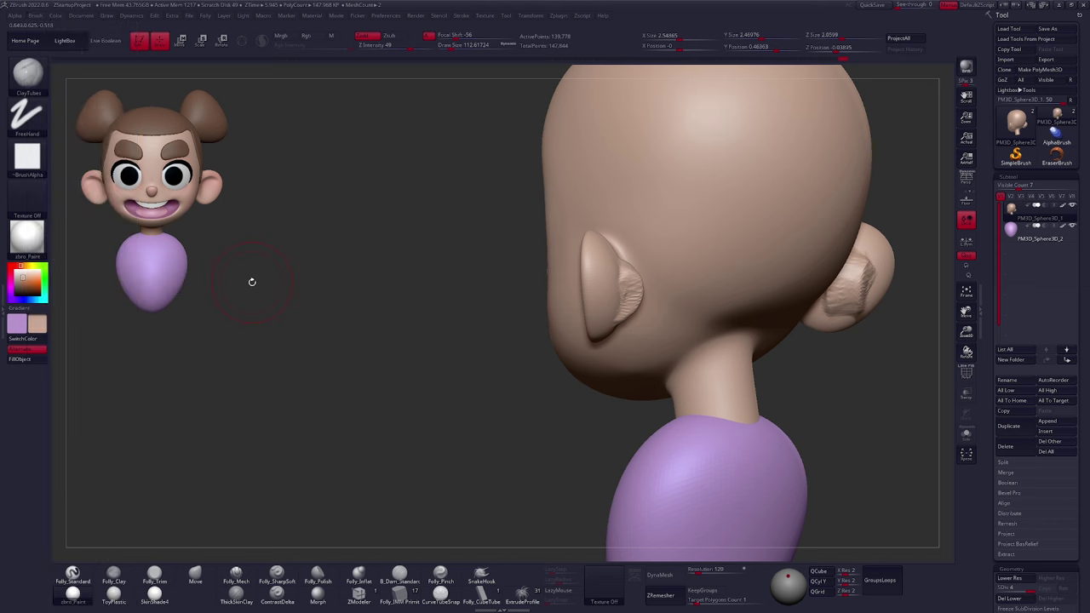
Undo the last carving strokes on the ears
key("ctrl+z")
key("ctrl+z")
key("ctrl+z")
key("ctrl+z")
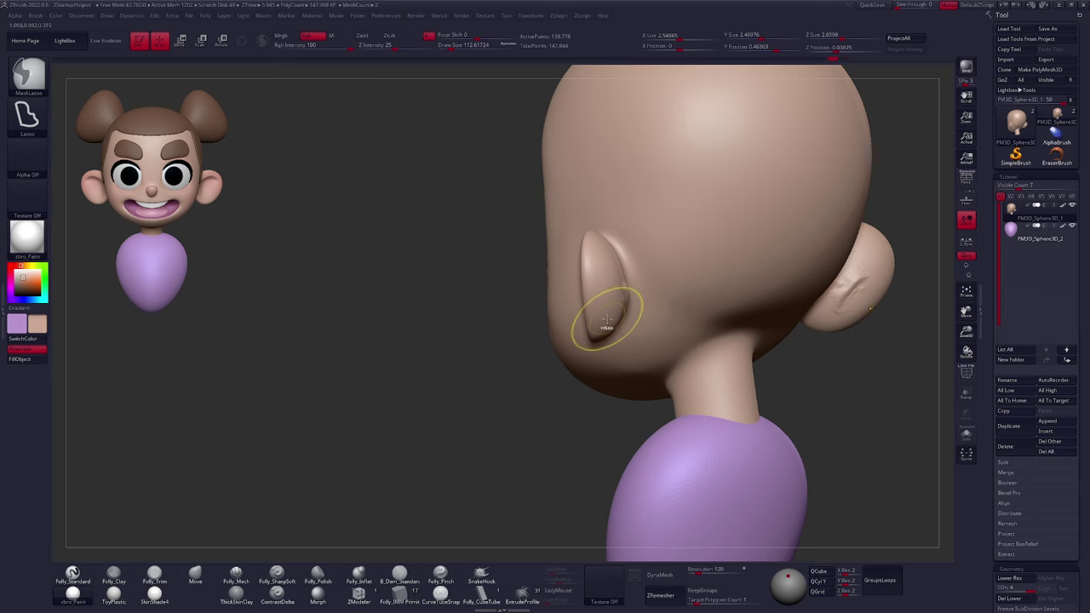
Carve the ears again with BackfaceMask active and check their back side and wireframe
left_click_drag(426, 315, 621, 311)
mouse_move(588, 266)
left_mouse_down()
mouse_move(569, 307)
mouse_move(581, 294)
left_mouse_up()
left_click_drag(767, 293, 565, 297)
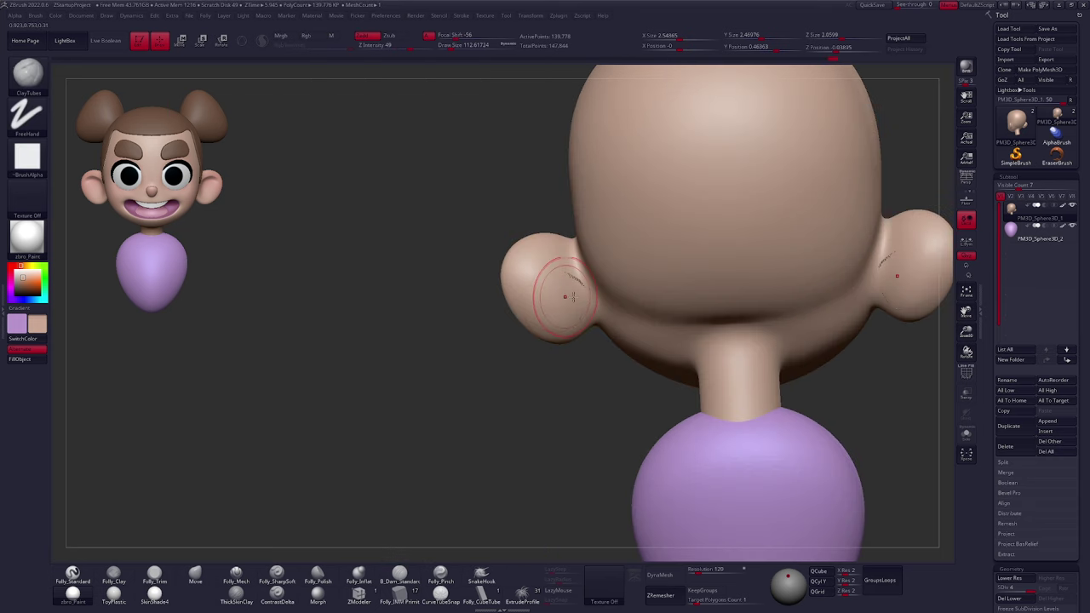
left_click_drag(490, 313, 594, 316)
left_click_drag(490, 305, 581, 307)
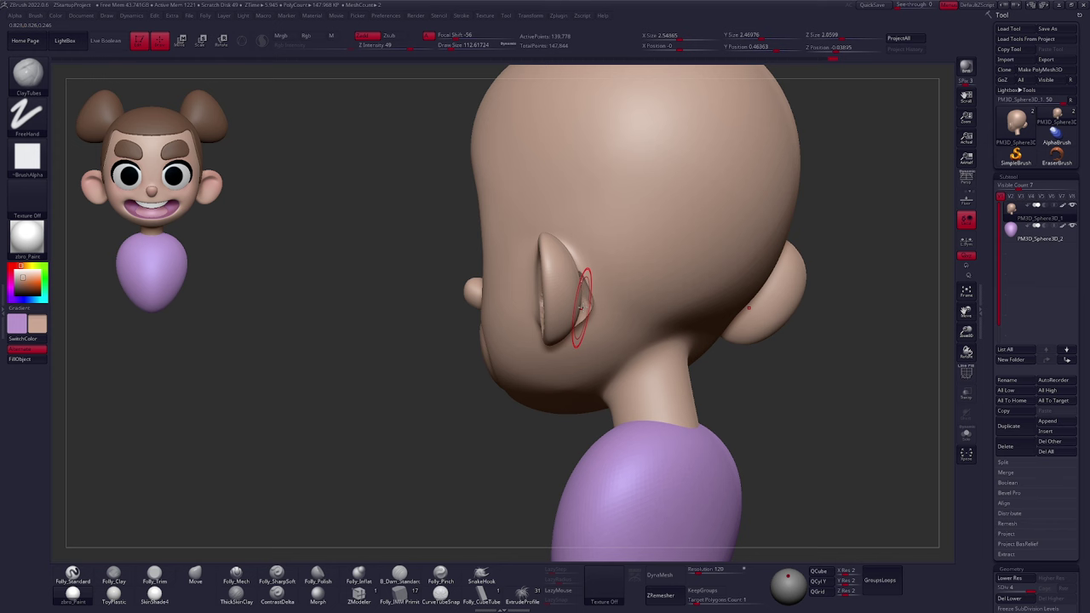
key("shift+f")
key("shift+f")
right_click_drag(599, 320, 631, 346)
right_click_drag(716, 396, 691, 383)
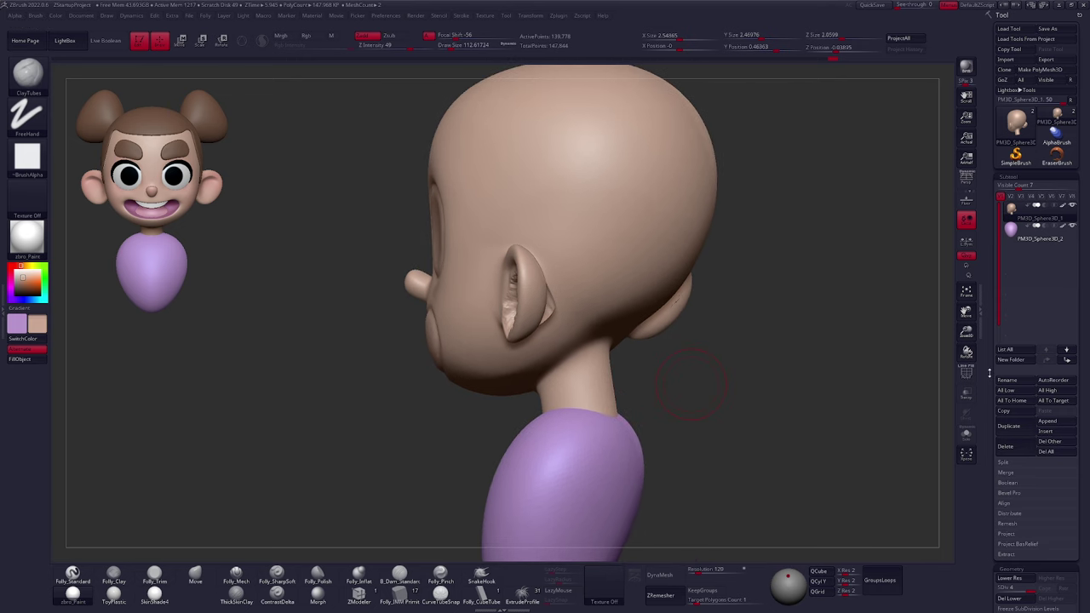
Hide half of the head and turn off double-sided display to inspect the ear hollow from inside the mesh
left_click_drag(988, 380, 993, 229)
left_click(1009, 306)
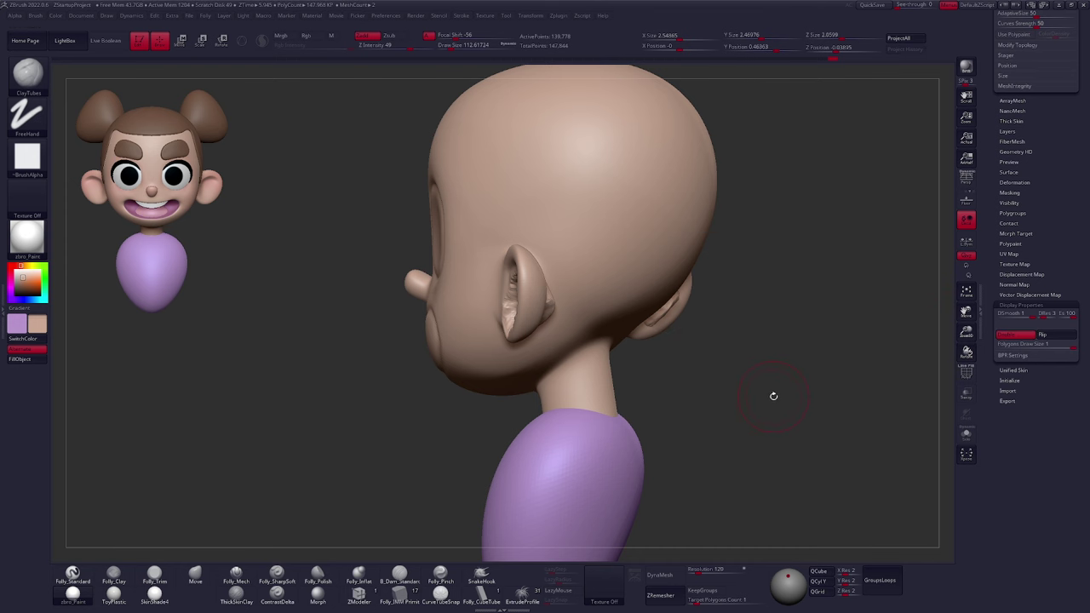
right_click_drag(598, 328, 643, 323, "shift")
left_click_drag(701, 95, 804, 417, "ctrl+shift")
mouse_move(805, 349)
right_mouse_down()
mouse_move(708, 324)
mouse_move(724, 330)
right_mouse_up()
mouse_move(650, 332)
right_mouse_down()
mouse_move(680, 348)
mouse_move(628, 358)
right_mouse_up()
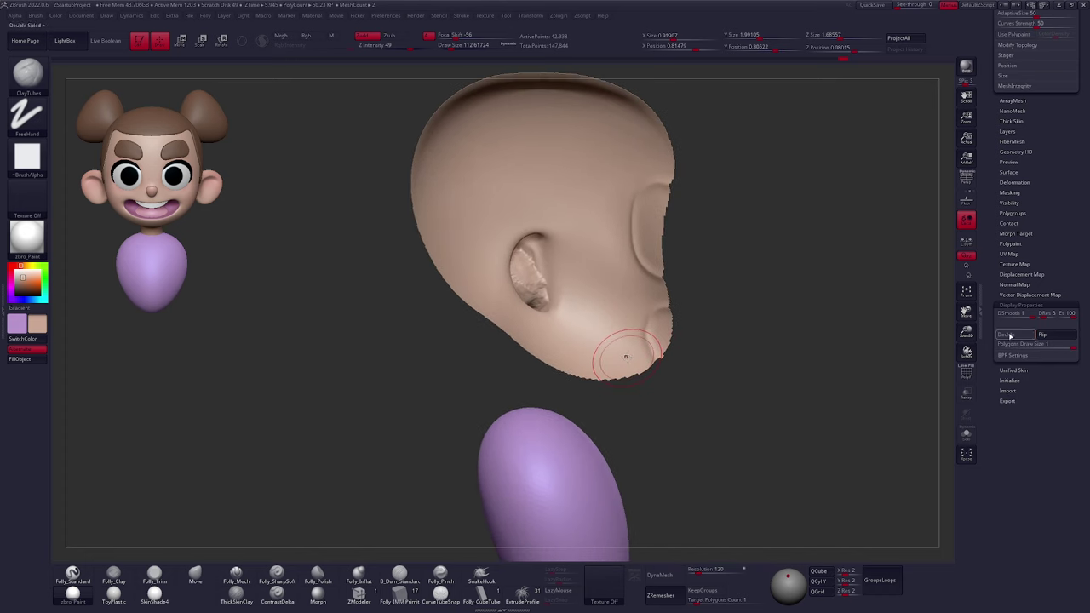
left_click(1011, 336)
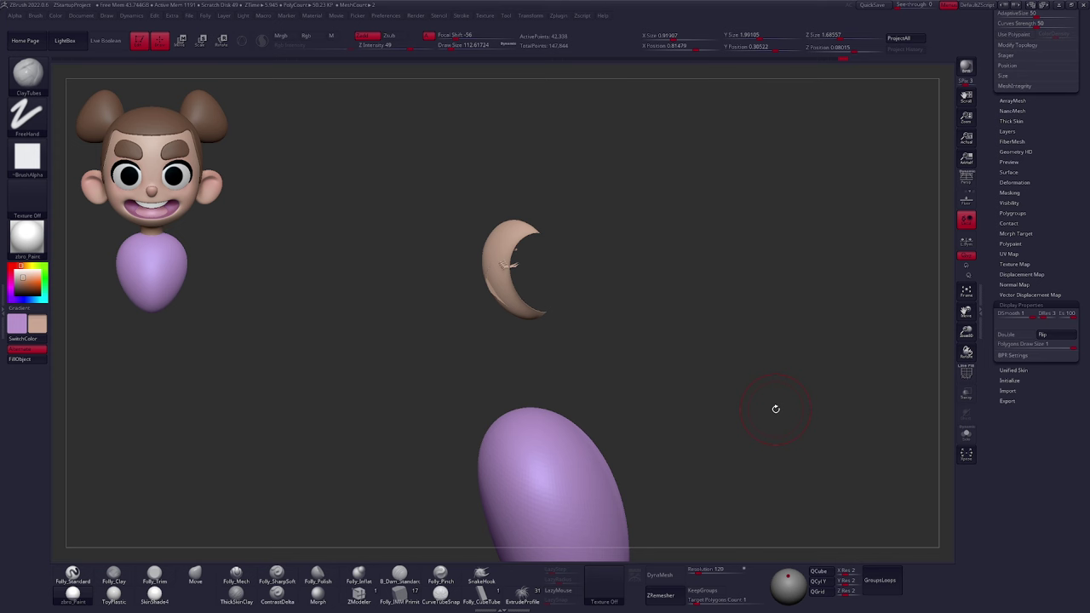
Show the whole head again and undo the carving strokes inside the ears
key("ctrl+z")
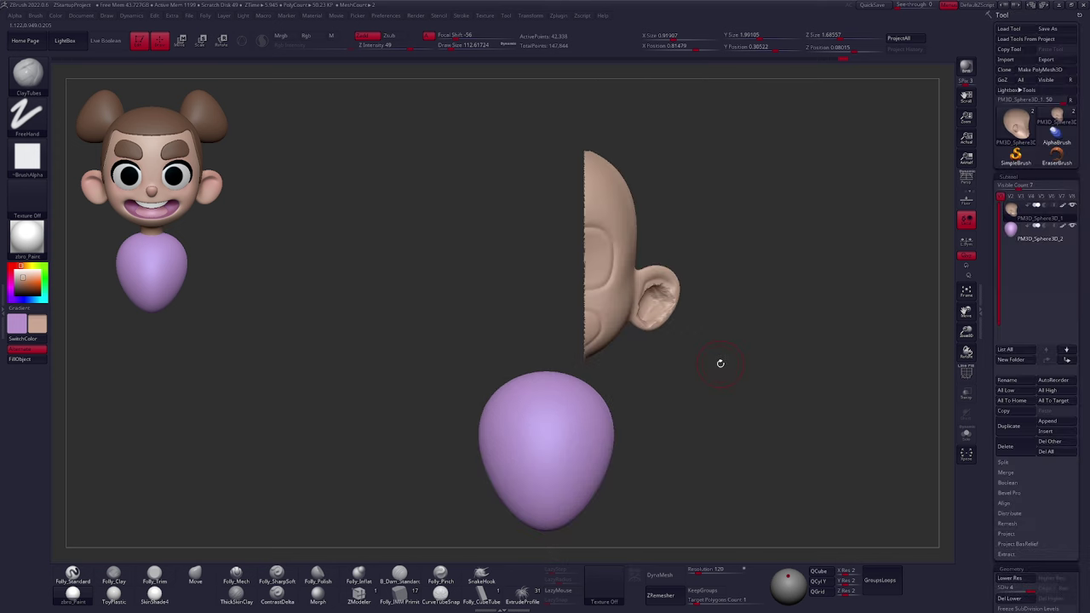
left_click(721, 363, "ctrl+shift")
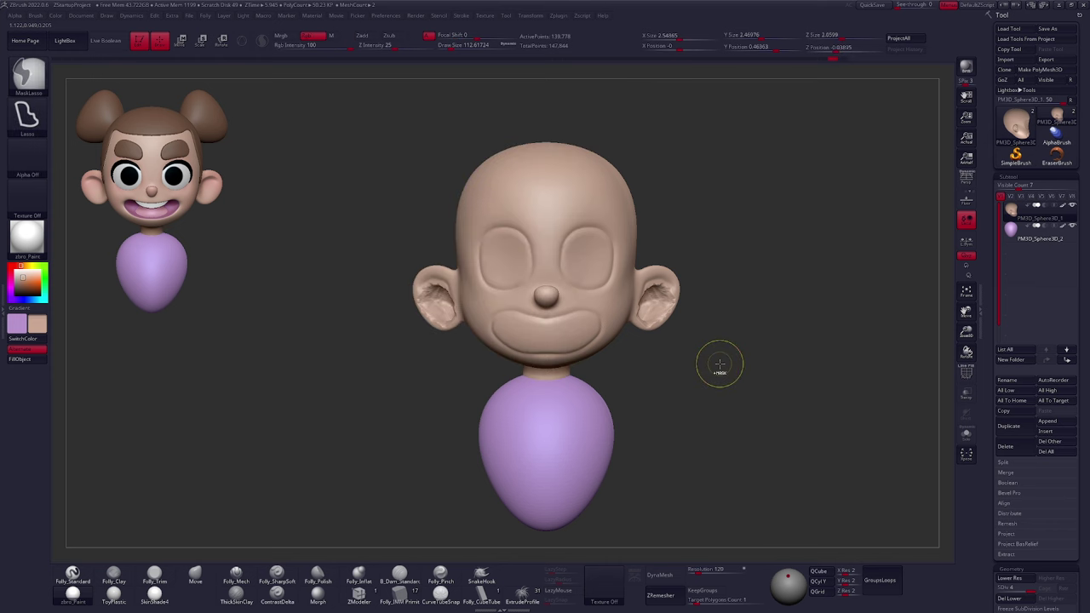
key("ctrl+z")
key("ctrl+z")
key("ctrl+z")
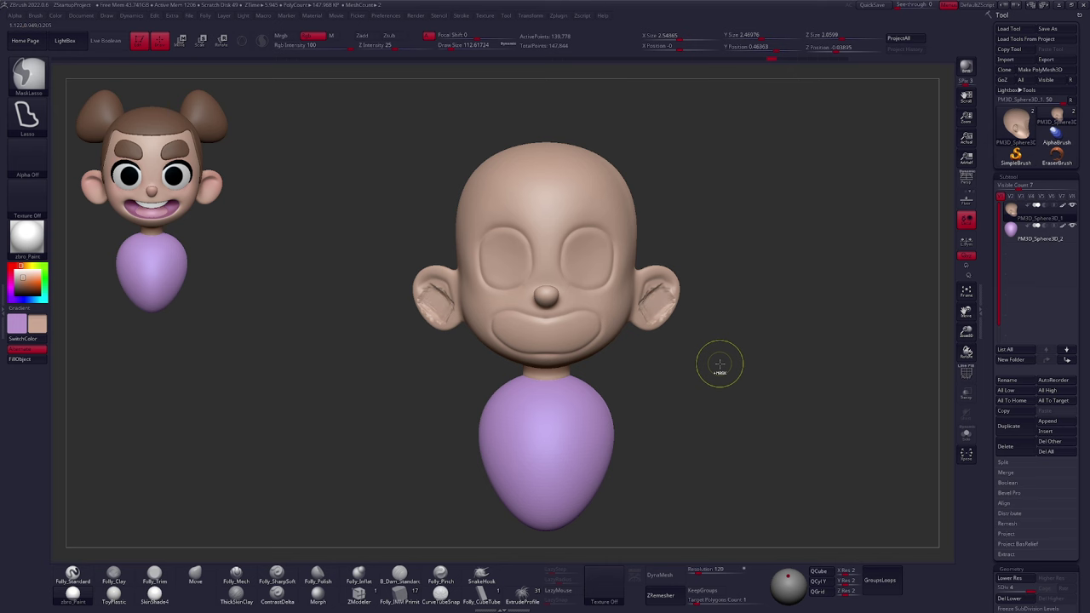
Carve a shallow hollow inside the ears with ClayTubes at a draw size of about 67 and smooth it
left_click_drag(788, 367, 729, 358)
mouse_move(689, 303)
left_mouse_down("alt")
mouse_move(652, 358)
mouse_move(634, 364)
mouse_move(648, 379)
mouse_move(639, 375)
left_mouse_up("alt")
key("space")
left_click_drag(639, 306, 632, 305)
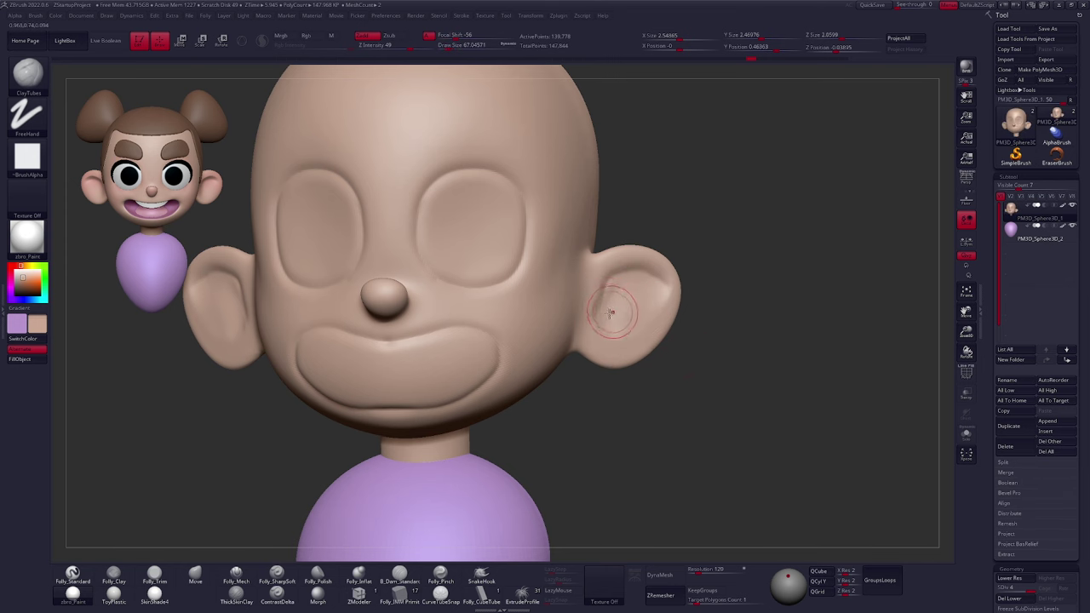
left_click_drag(694, 372, 663, 370)
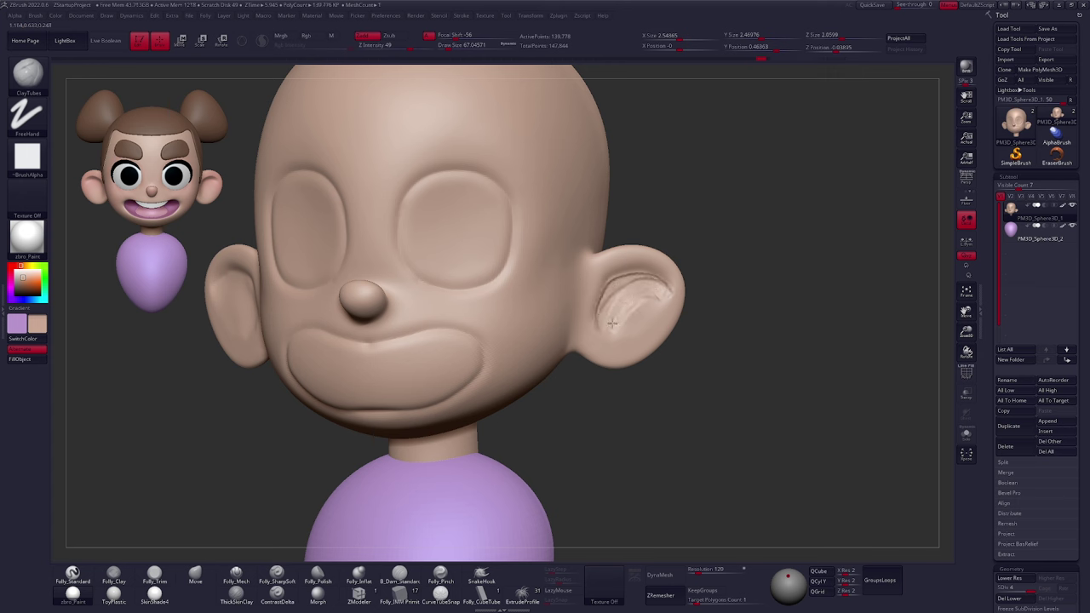
left_click_drag(656, 303, 627, 290, "shift")
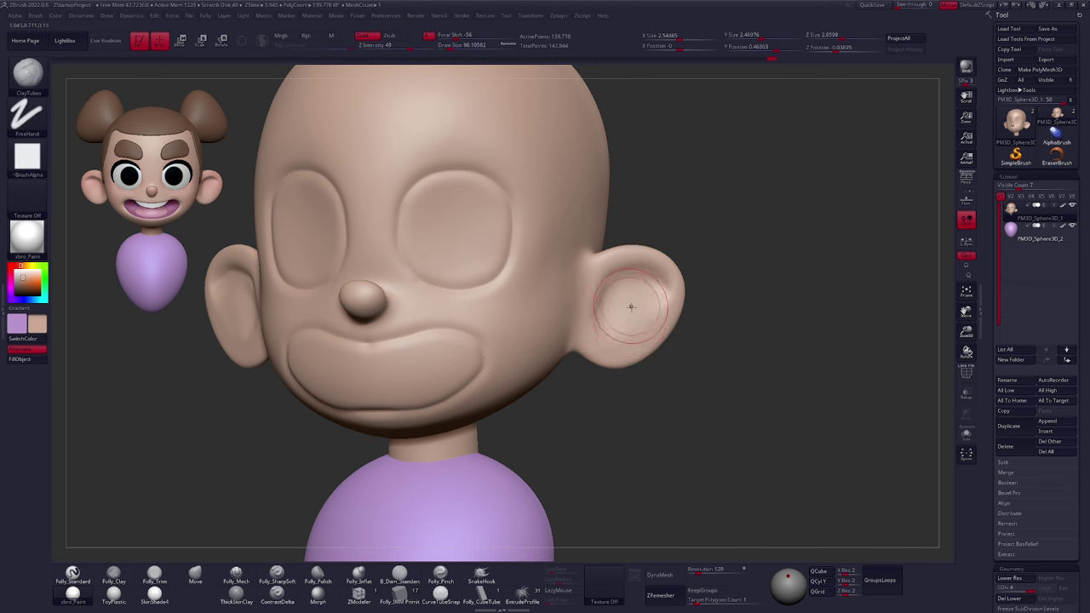
Cut a crease along the front and upper inner rim of the ear with the DamStandard brush
key("b")
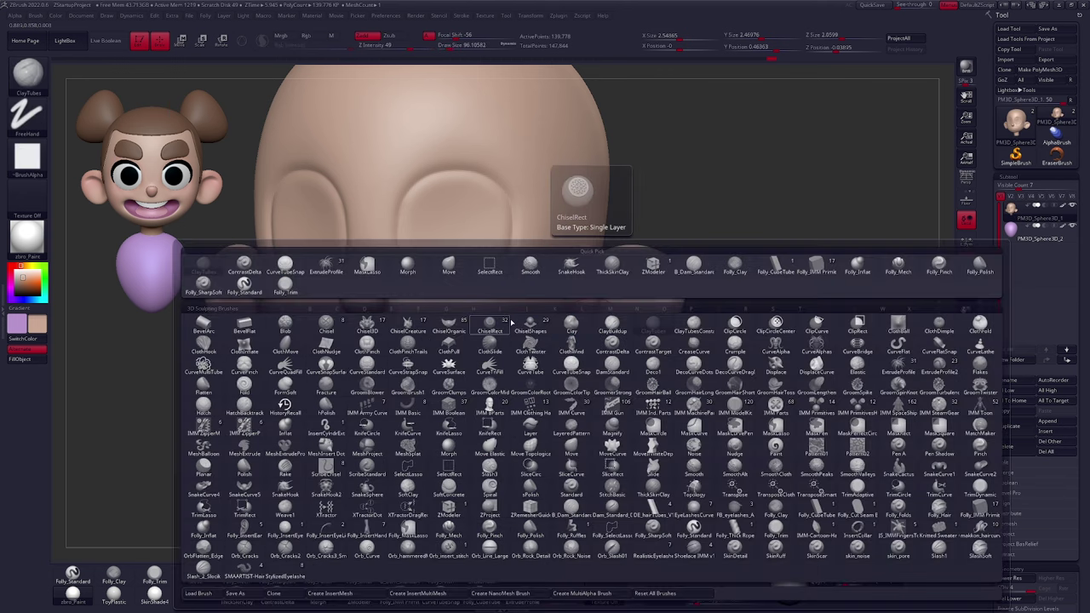
left_click(365, 309)
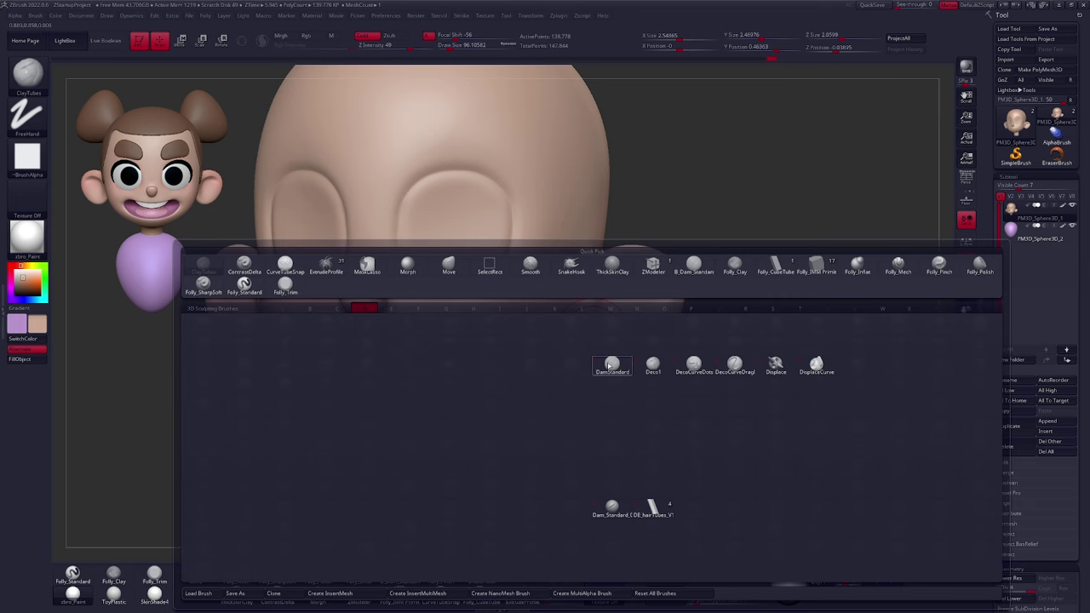
left_click(611, 366)
left_click_drag(601, 308, 611, 275)
left_click_drag(601, 319, 597, 345)
left_click_drag(606, 285, 598, 343)
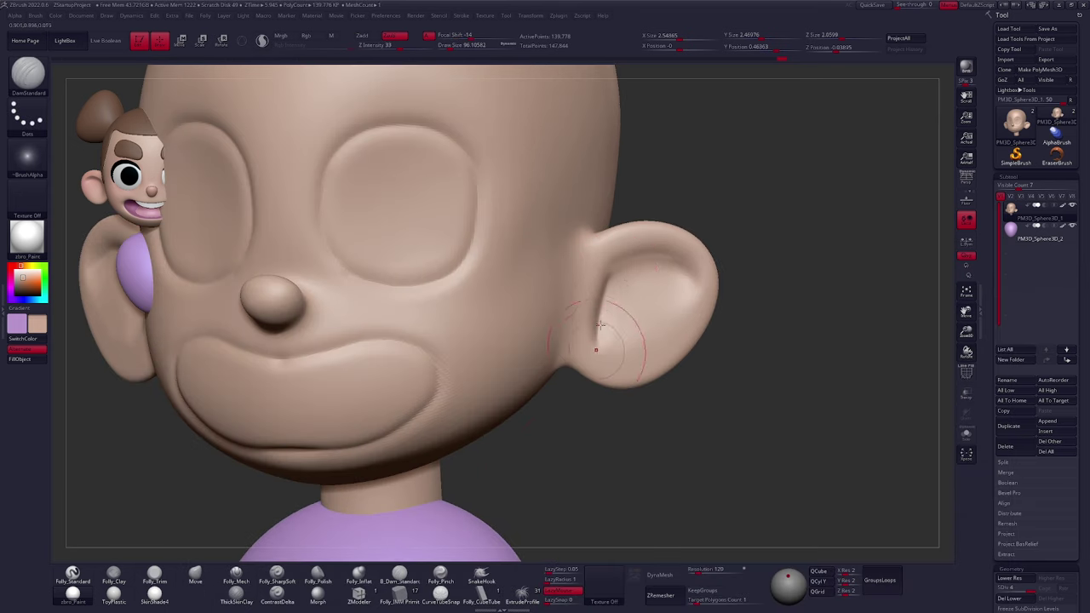
left_click_drag(612, 274, 693, 280)
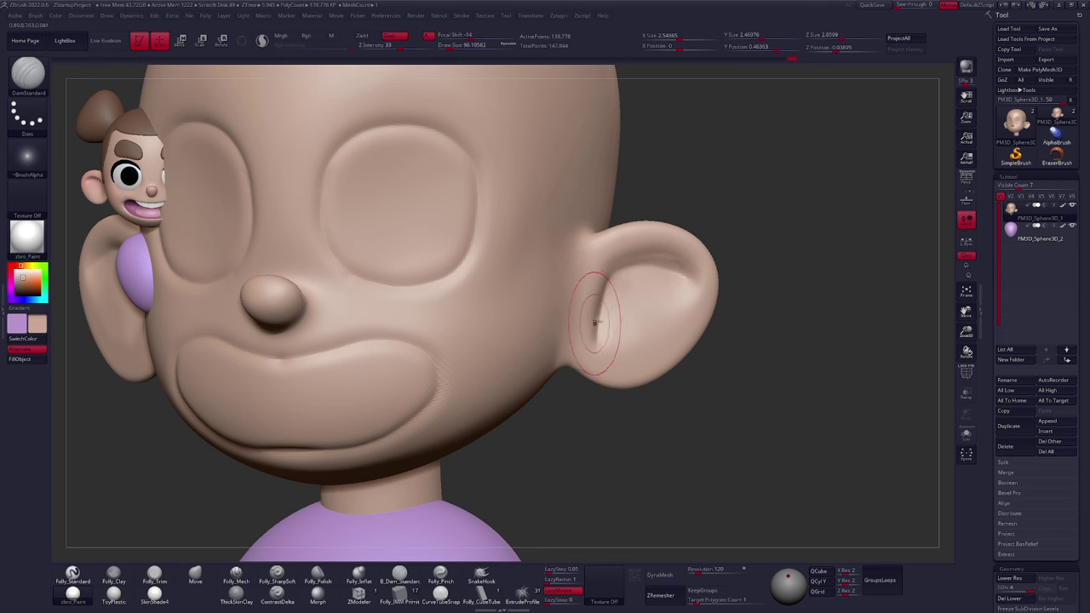
left_click_drag(594, 340, 592, 305)
mouse_move(604, 262)
left_mouse_down()
mouse_move(645, 249)
mouse_move(699, 278)
left_mouse_up()
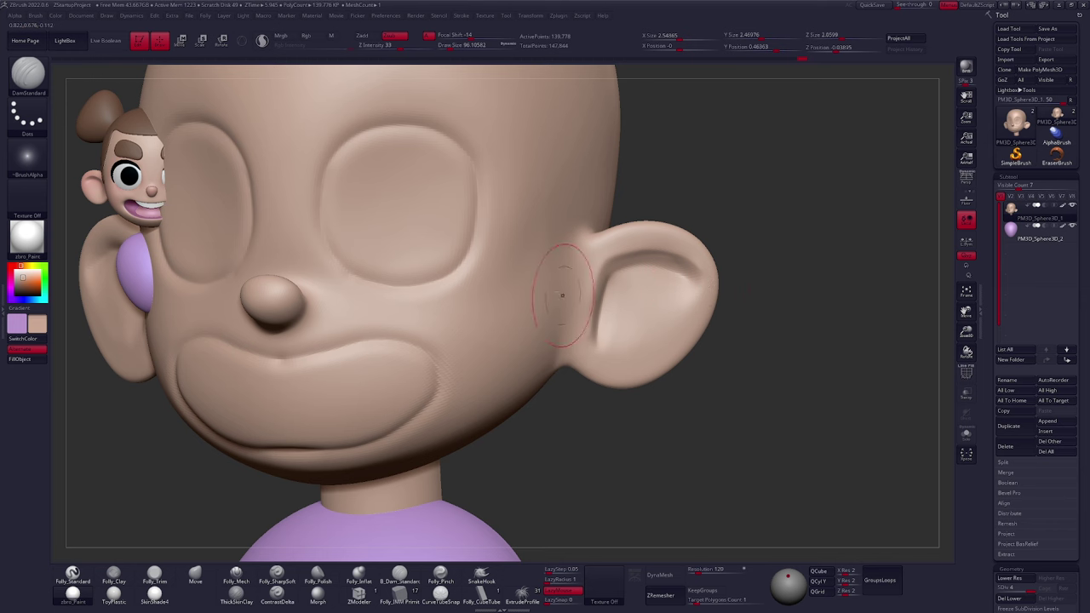
Try two DamStandard creases across the cheek and undo them
left_click_drag(541, 211, 464, 338)
mouse_move(556, 225)
left_mouse_down()
mouse_move(536, 312)
mouse_move(466, 350)
left_mouse_up()
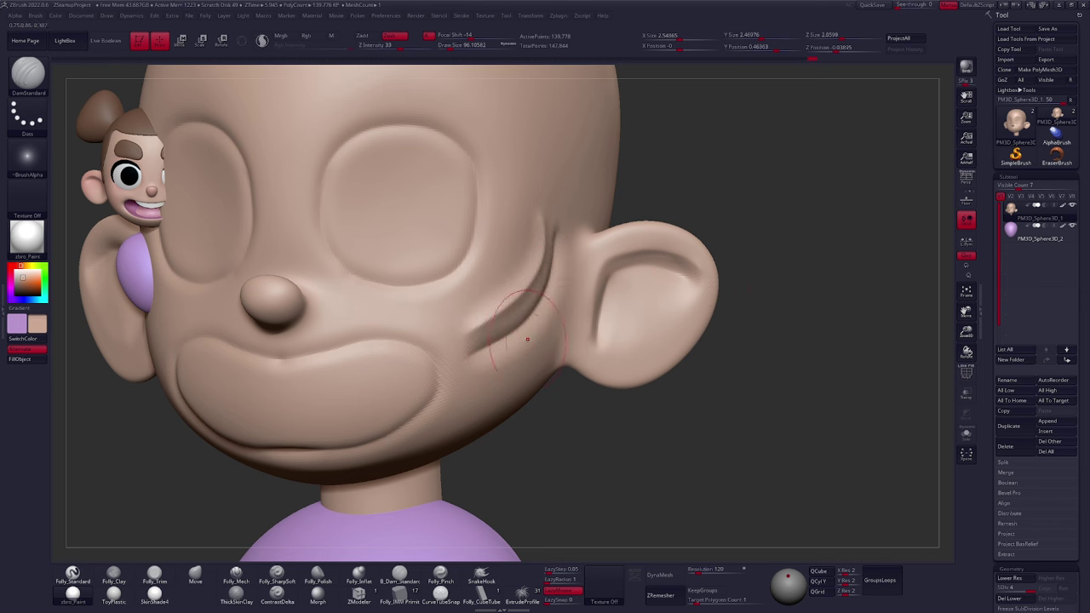
key("ctrl+z")
key("ctrl+z")
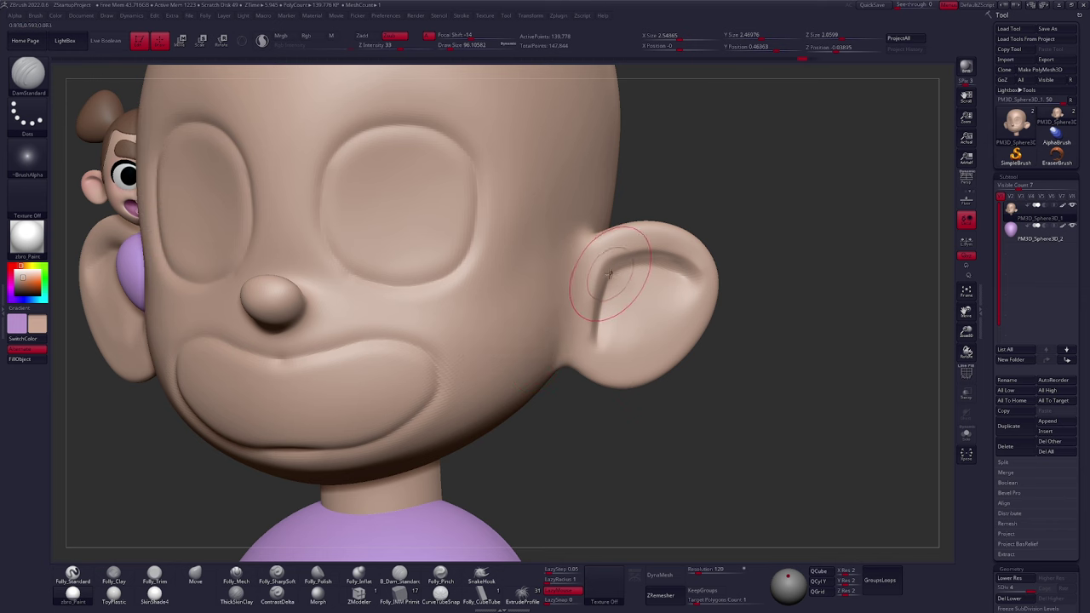
Deepen the crease along the inner ear rim, smooth the ear hollow and check the head from the front
mouse_move(609, 278)
left_mouse_down()
mouse_move(642, 262)
mouse_move(694, 274)
mouse_move(696, 265)
mouse_move(604, 264)
mouse_move(597, 313)
left_mouse_up()
left_click_drag(658, 296, 606, 337, "shift")
mouse_move(698, 263)
left_mouse_down()
mouse_move(669, 253)
mouse_move(604, 263)
mouse_move(596, 332)
left_mouse_up()
left_click_drag(613, 395, 597, 375, "alt")
mouse_move(520, 386)
left_mouse_down("shift")
mouse_move(653, 380)
mouse_move(628, 384)
left_mouse_up("shift")
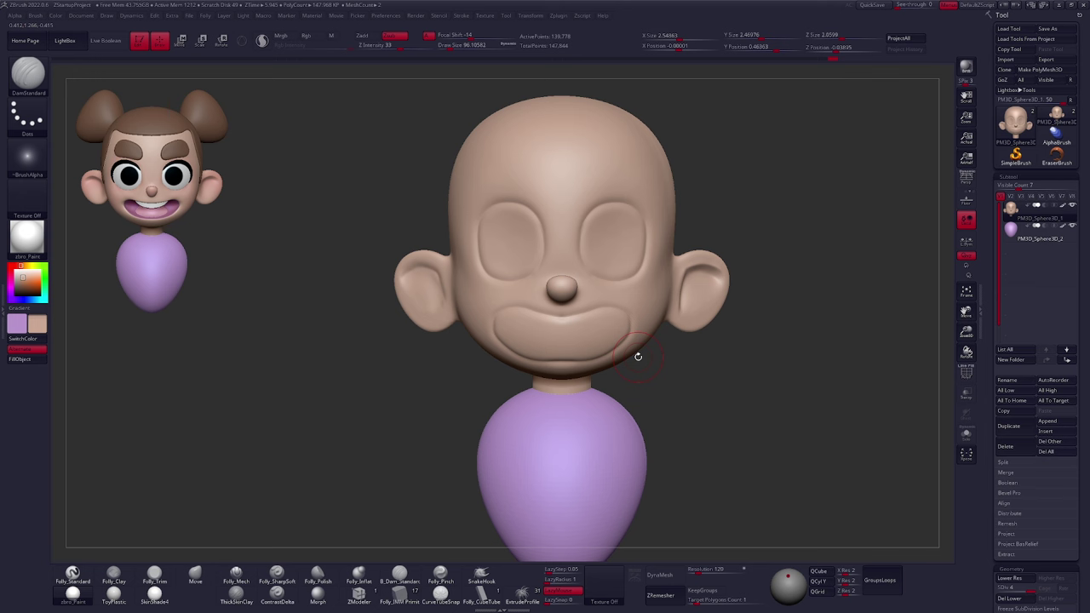
Try a MaskLasso mask over the mouth area, check the back of the head and undo the mask
key("ctrl")
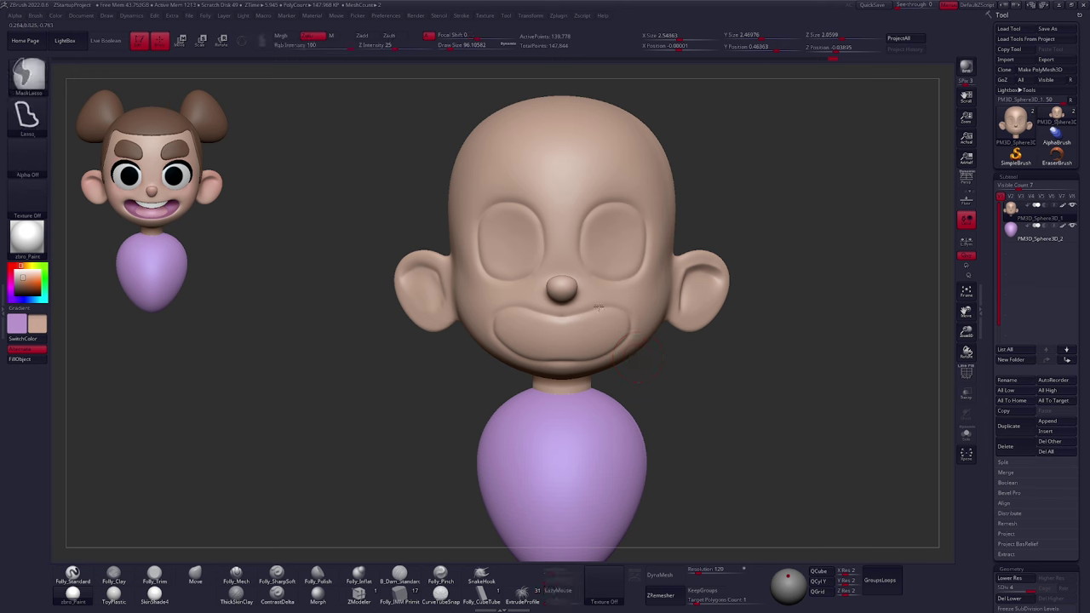
mouse_move(528, 304)
left_mouse_down("ctrl")
mouse_move(593, 358)
mouse_move(550, 357)
mouse_move(598, 315)
left_mouse_up("ctrl")
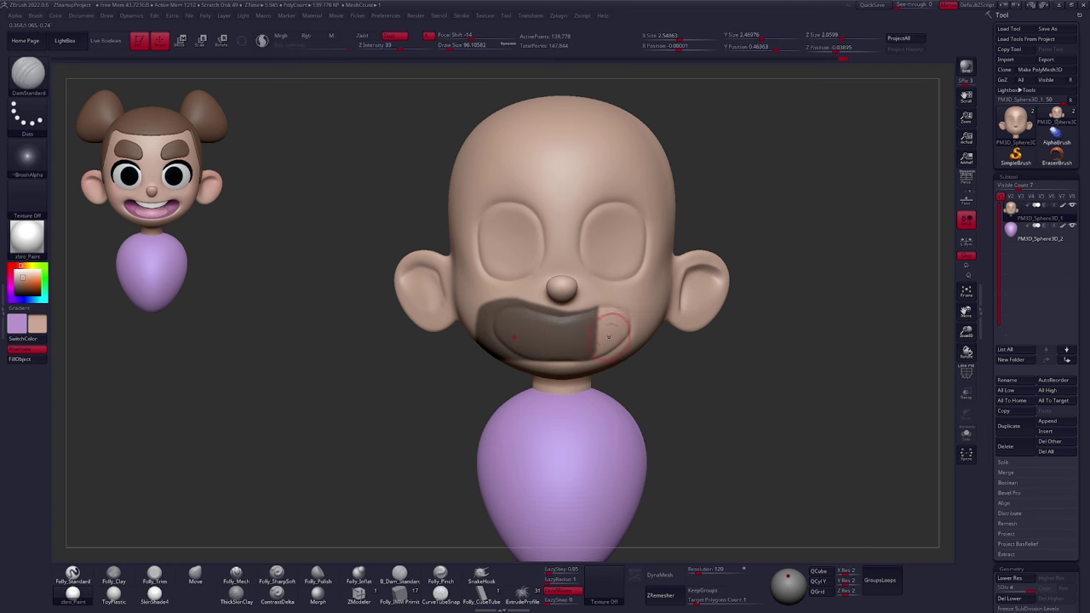
right_click_drag(539, 336, 615, 332)
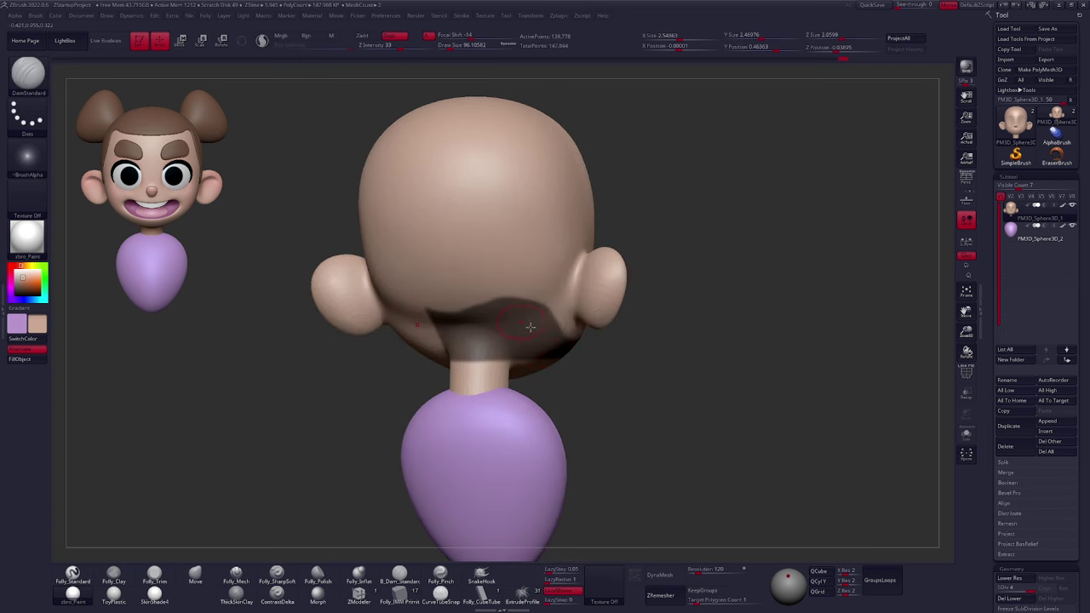
right_click_drag(529, 327, 487, 360)
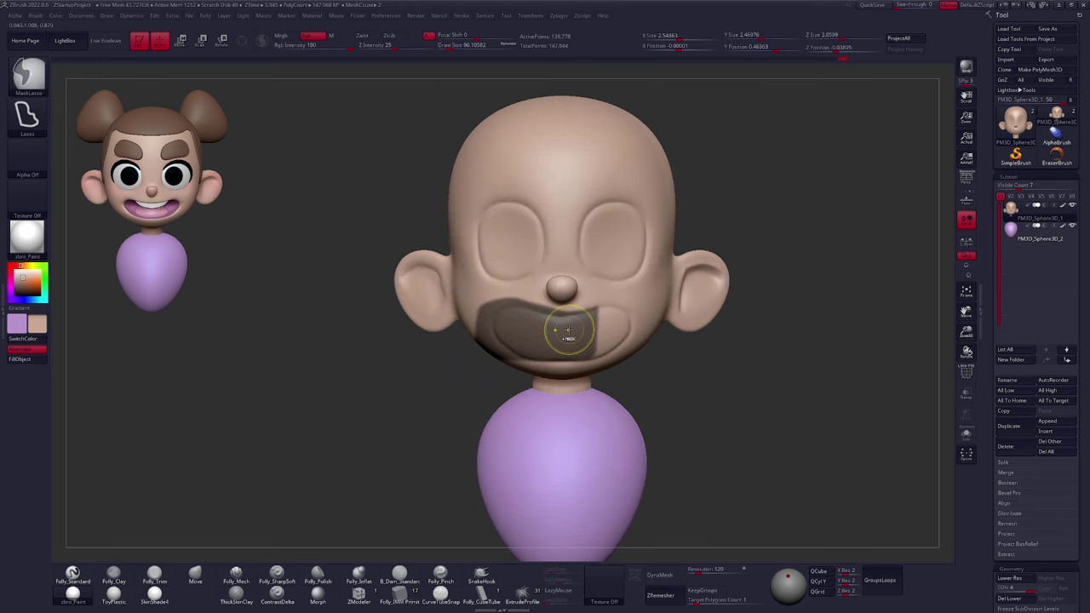
key("ctrl+z")
right_click_drag(588, 313, 587, 326, "ctrl")
right_click_drag(587, 327, 573, 341, "alt")
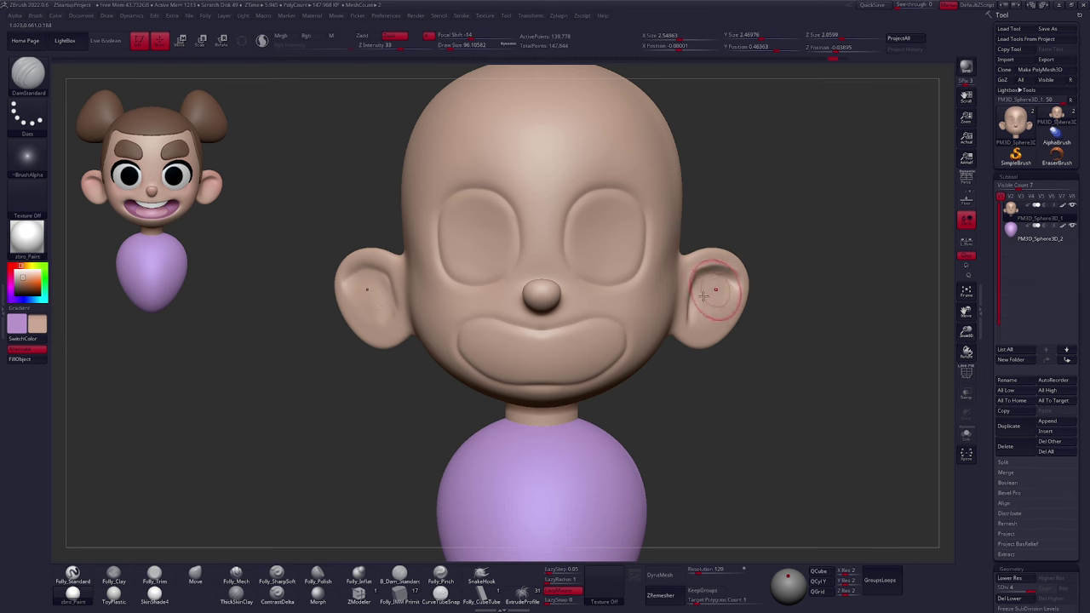
right_click_drag(708, 304, 664, 301, "ctrl")
left_click_drag(721, 176, 548, 436, "ctrl+shift")
right_click_drag(546, 417, 579, 355)
left_click(609, 352, "ctrl+shift")
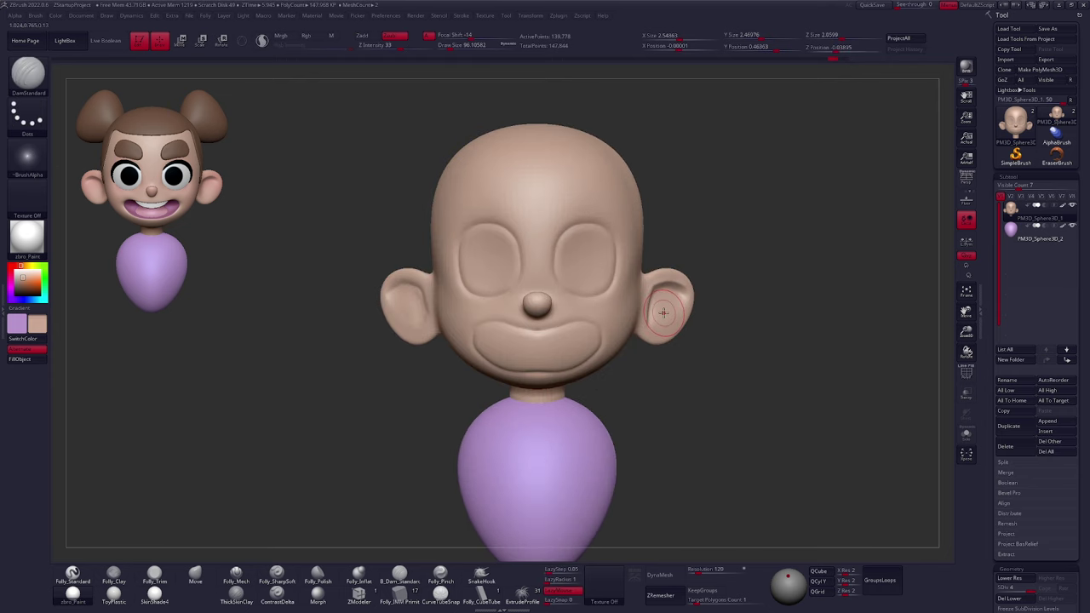
right_click_drag(685, 324, 685, 307, "ctrl")
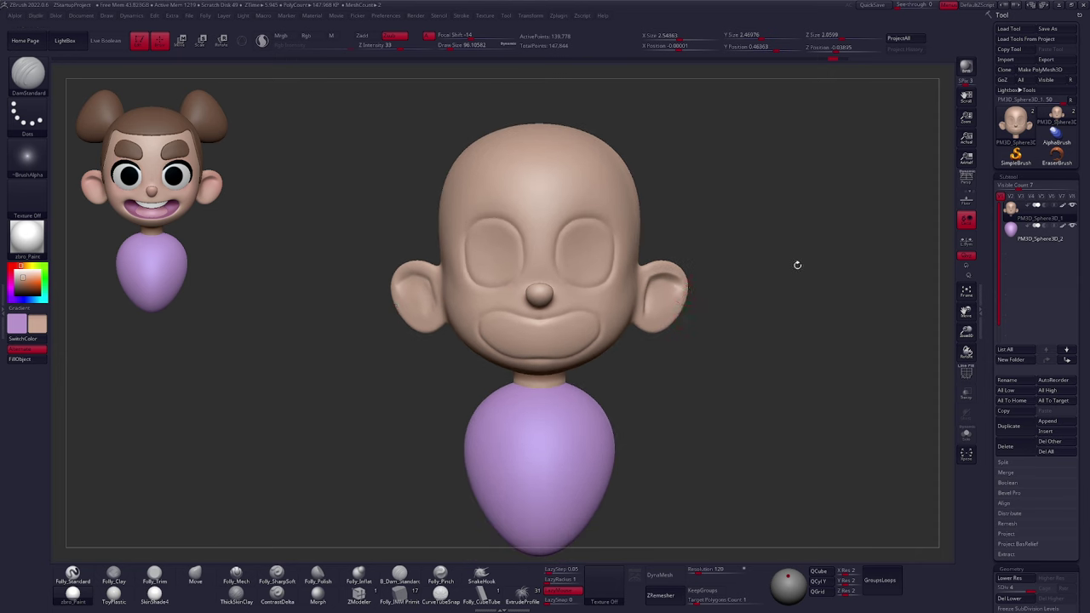
Delete the head's lower subdivision levels and apply Mirror And Weld to it
left_click_drag(994, 316, 988, 219)
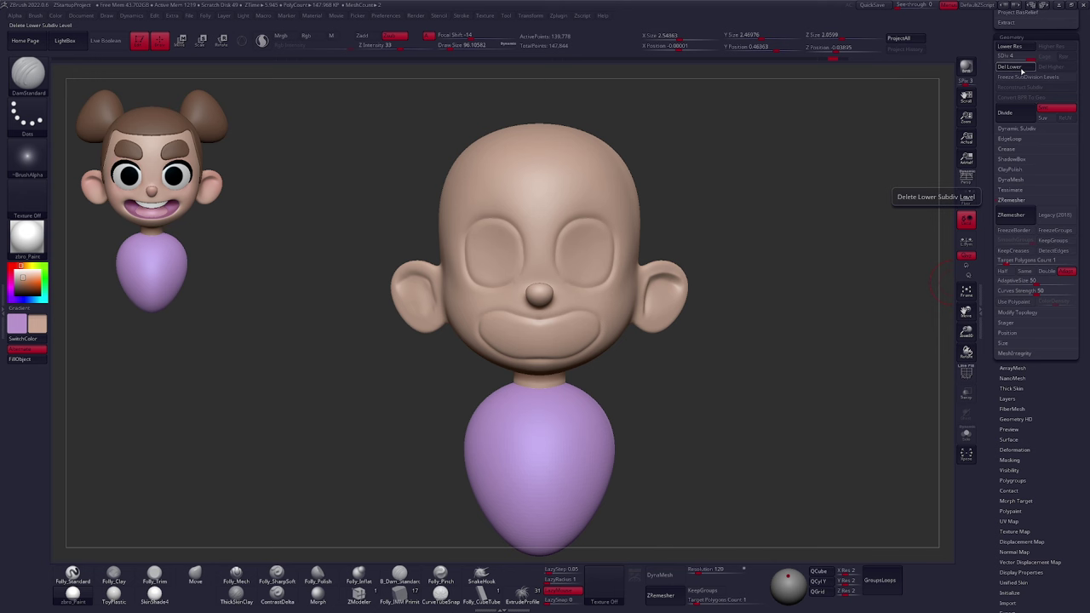
left_click(1018, 68)
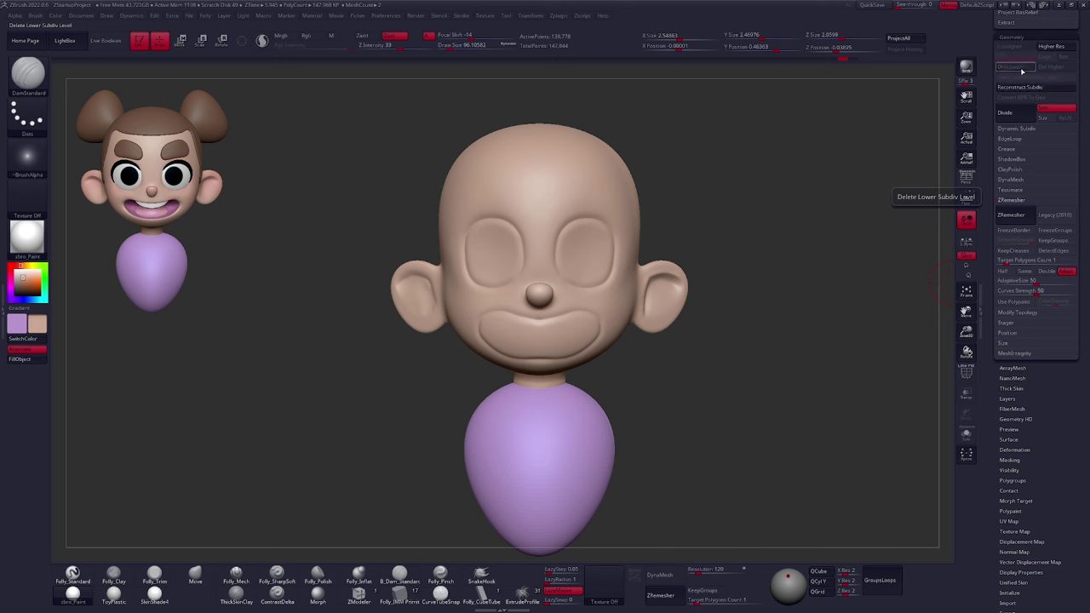
left_click(1017, 313)
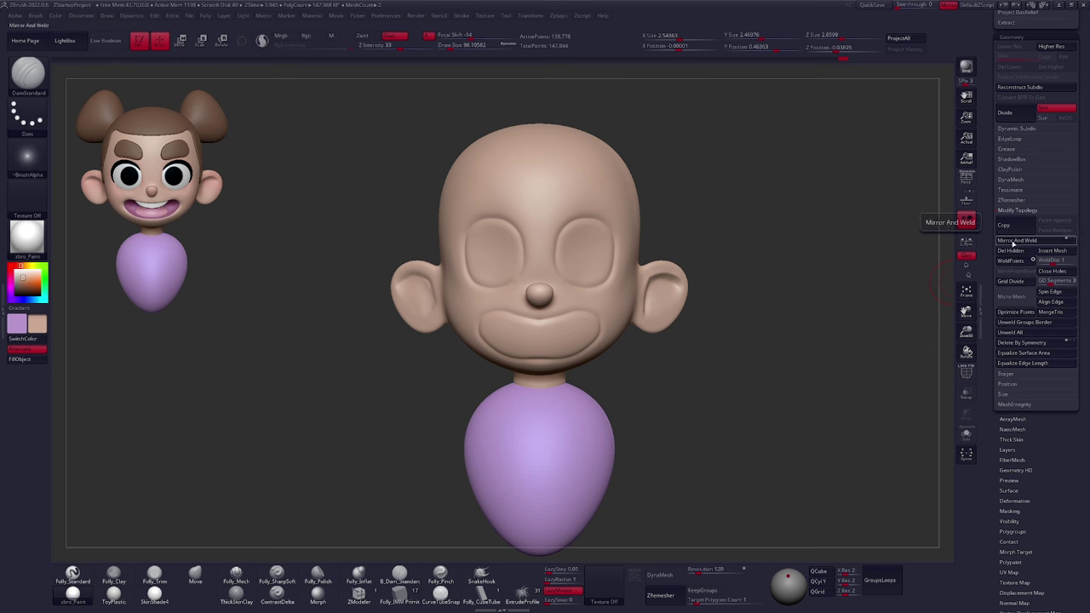
left_click(1015, 241)
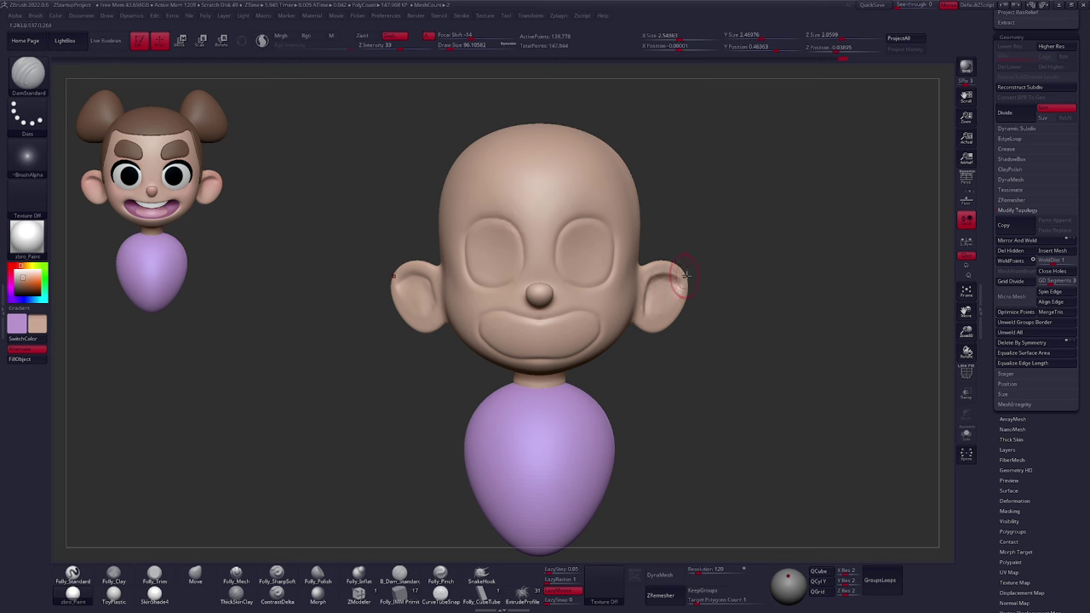
Flip the head with the Mirror deformation and apply Mirror And Weld again
scroll(1001, 414, "down", 5)
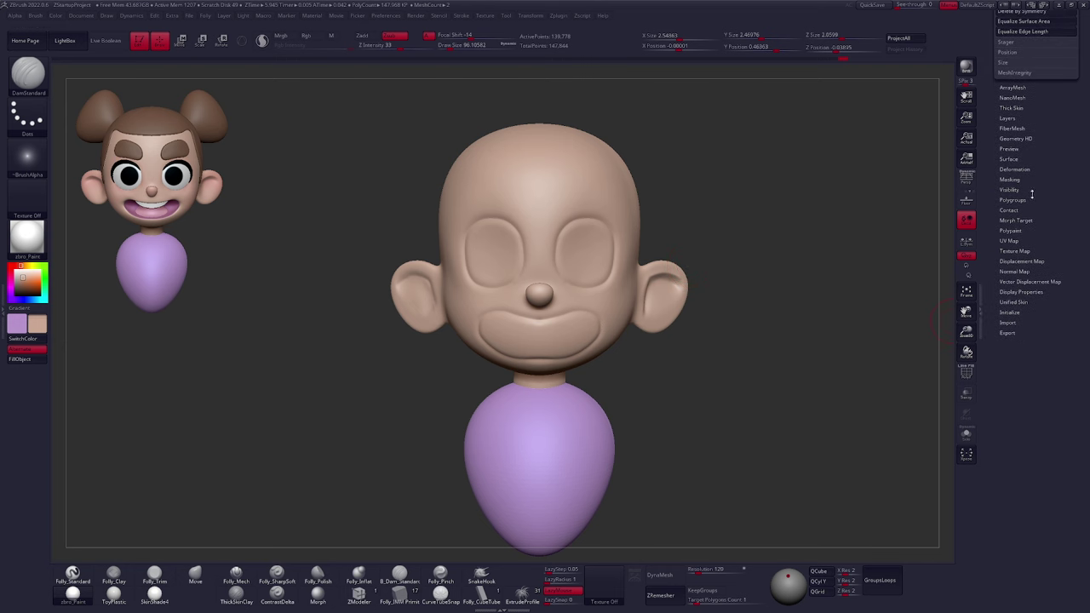
left_click(1023, 169)
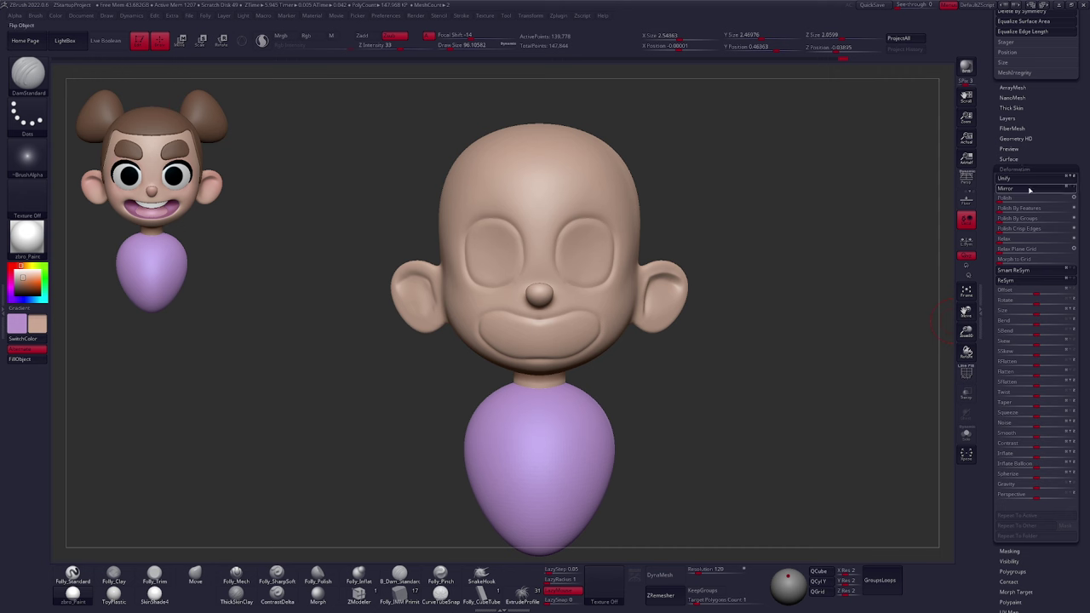
left_click(1030, 190)
left_click(1019, 168)
left_click_drag(1019, 169, 1020, 253)
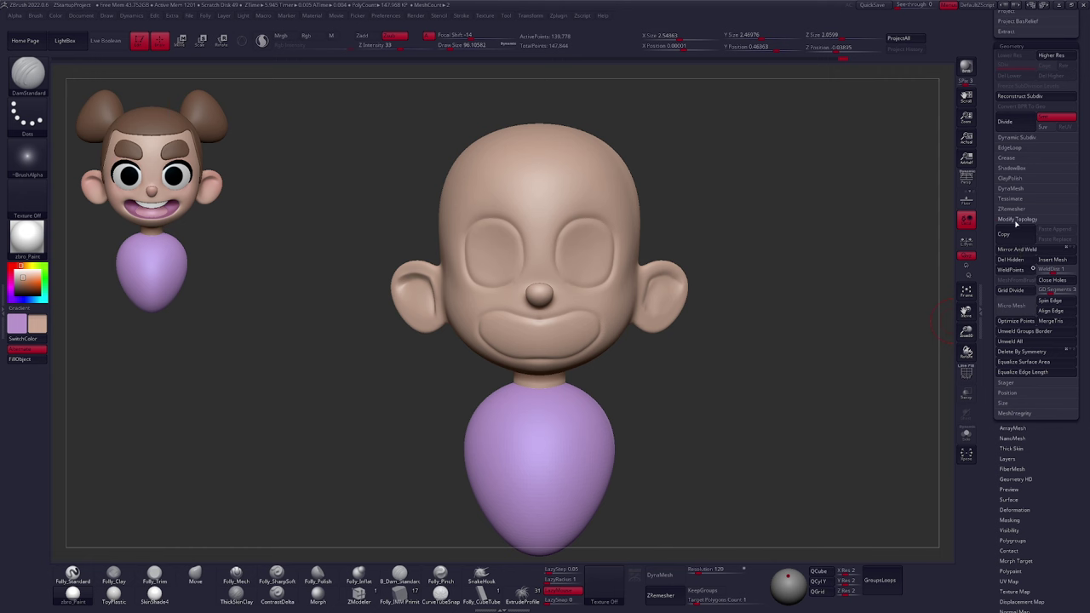
left_click(1025, 252)
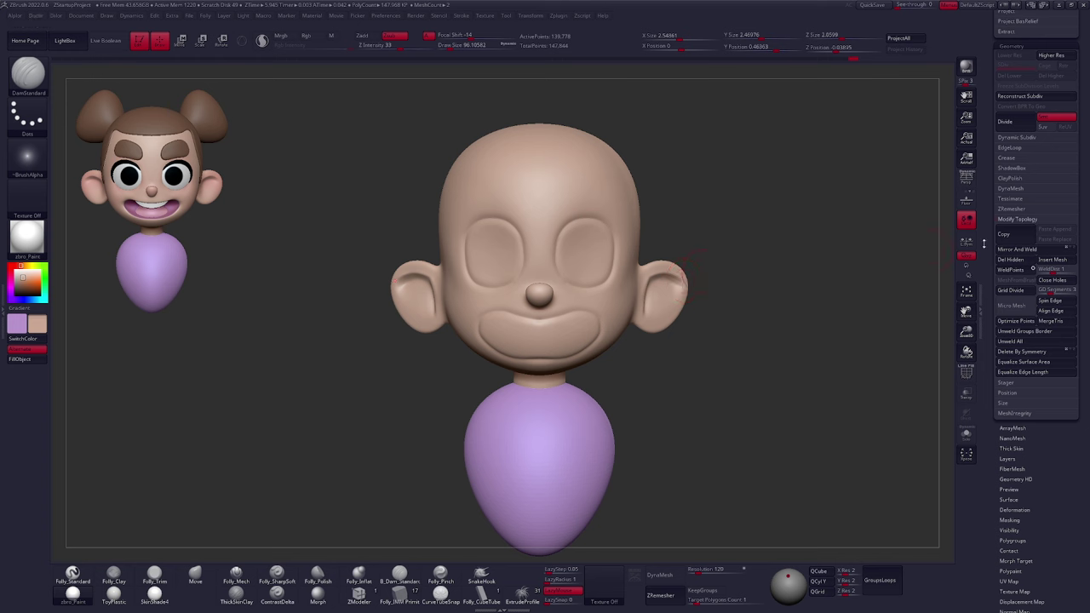
left_click(1008, 220)
left_click_drag(998, 201, 994, 315)
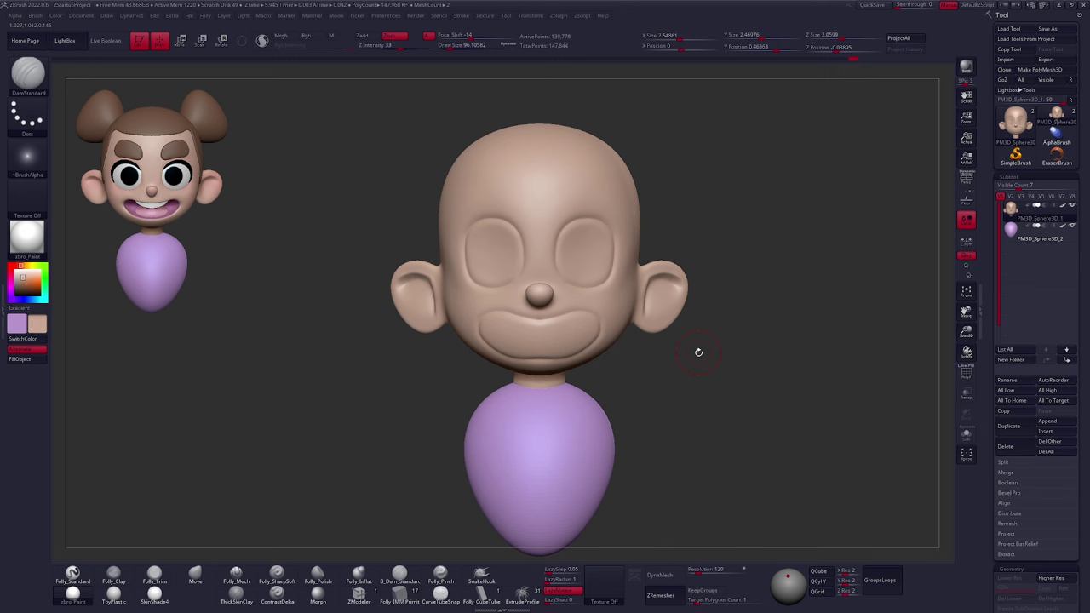
Switch the masking brush to MaskPen and paint a mask over the whole mouth shape at a draw size of about 38
mouse_move(543, 325)
left_mouse_down("ctrl")
mouse_move(502, 294)
mouse_move(579, 367)
left_mouse_up("ctrl")
key("ctrl+z")
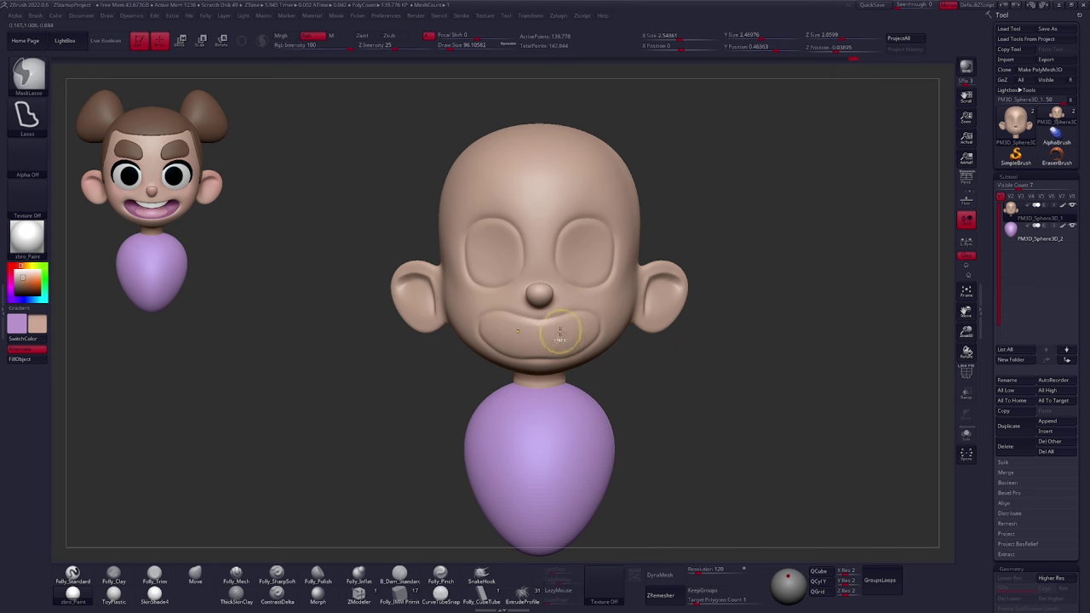
left_click(28, 72)
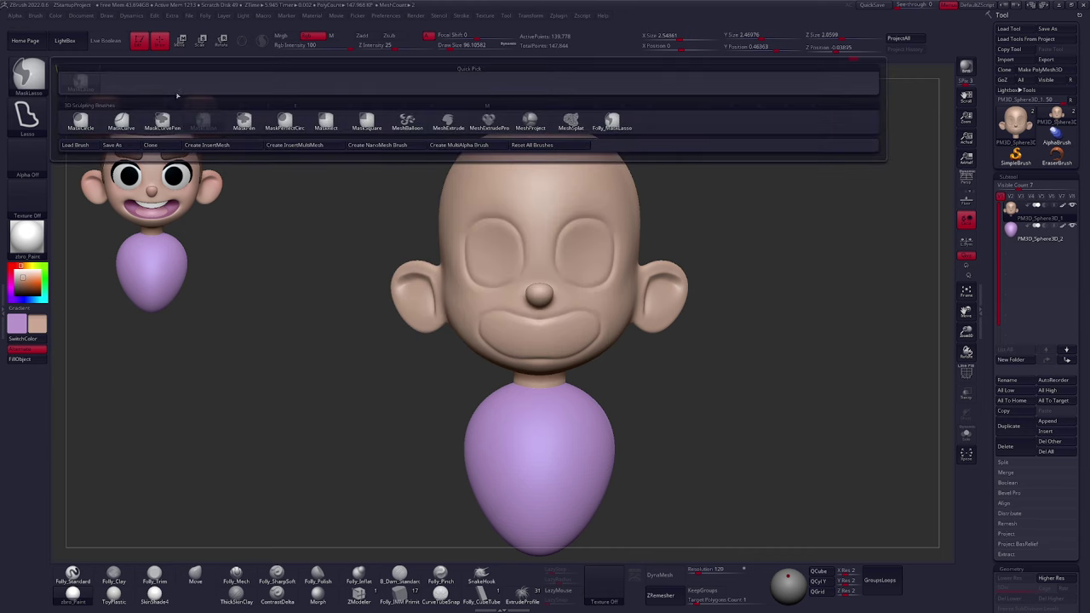
left_click(249, 124, "ctrl")
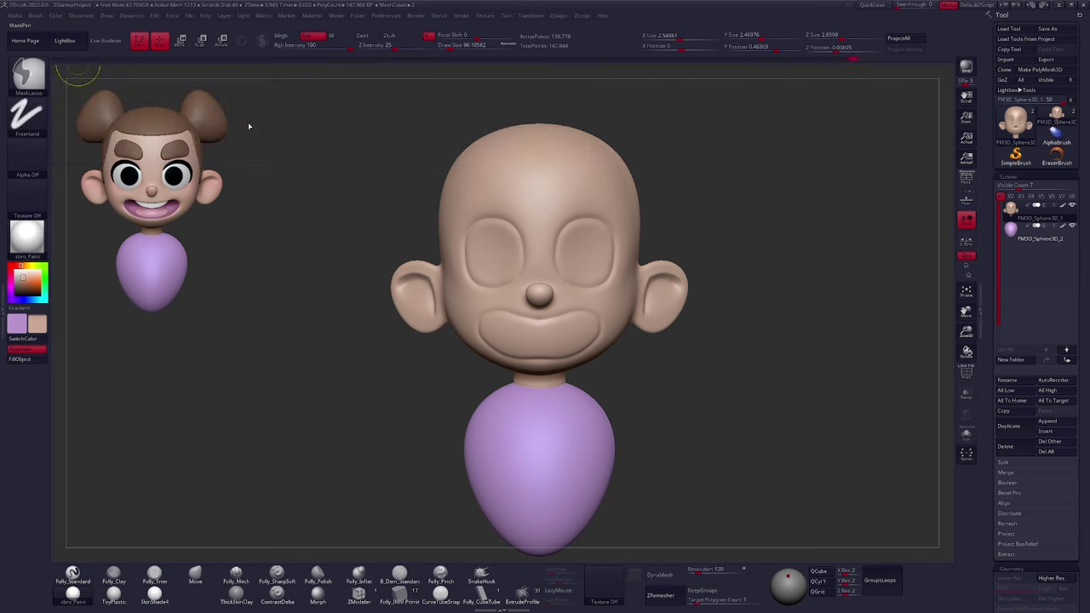
mouse_move(519, 389)
right_mouse_down()
mouse_move(580, 362)
mouse_move(499, 378)
right_mouse_up()
key("space")
left_click_drag(534, 319, 528, 319)
right_click_drag(528, 322, 530, 351)
left_click_drag(576, 311, 467, 332, "ctrl")
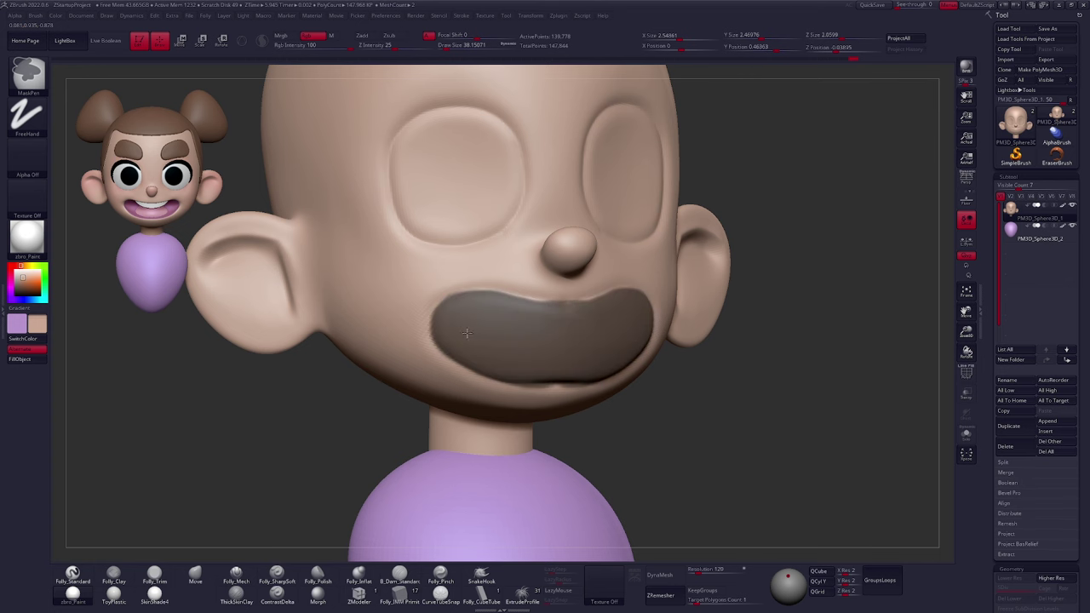
Clean up the lower edge of the mouth mask and invert it so only the mouth stays unmasked
right_click_drag(526, 388, 511, 396)
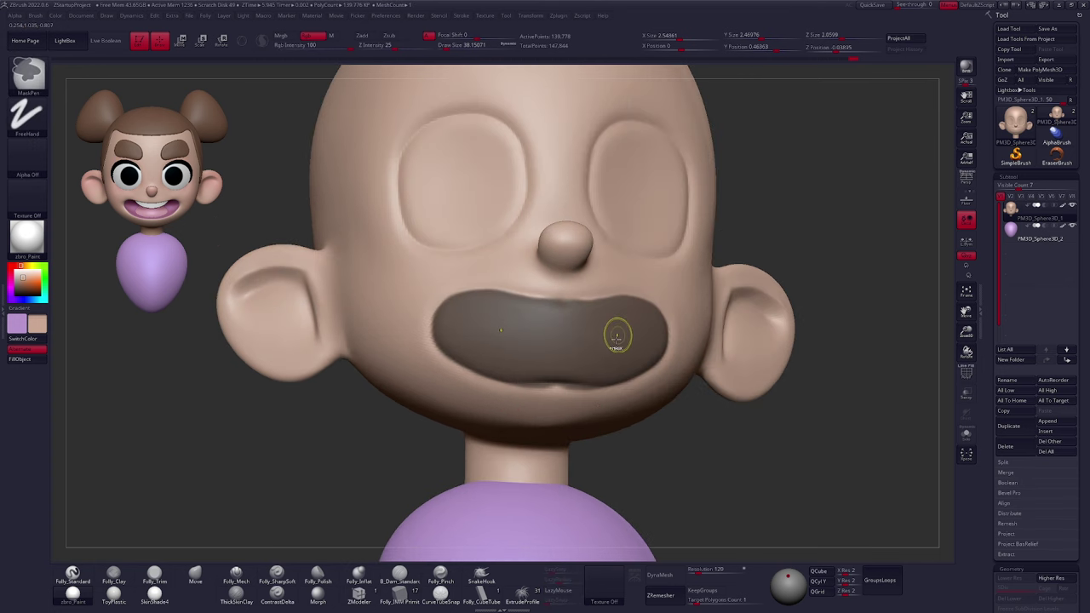
left_click_drag(544, 385, 572, 357, "ctrl+alt")
mouse_move(485, 391)
left_mouse_down("ctrl+alt")
mouse_move(515, 395)
mouse_move(550, 370)
mouse_move(534, 366)
left_mouse_up("ctrl+alt")
left_click_drag(604, 369, 555, 349, "ctrl")
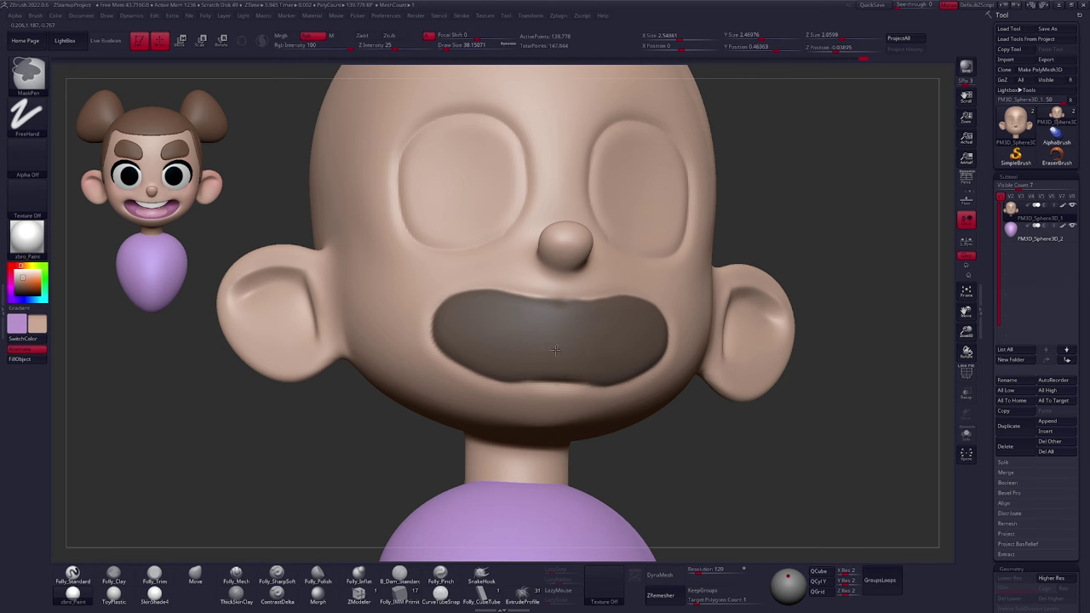
key("f")
left_click(706, 406, "ctrl")
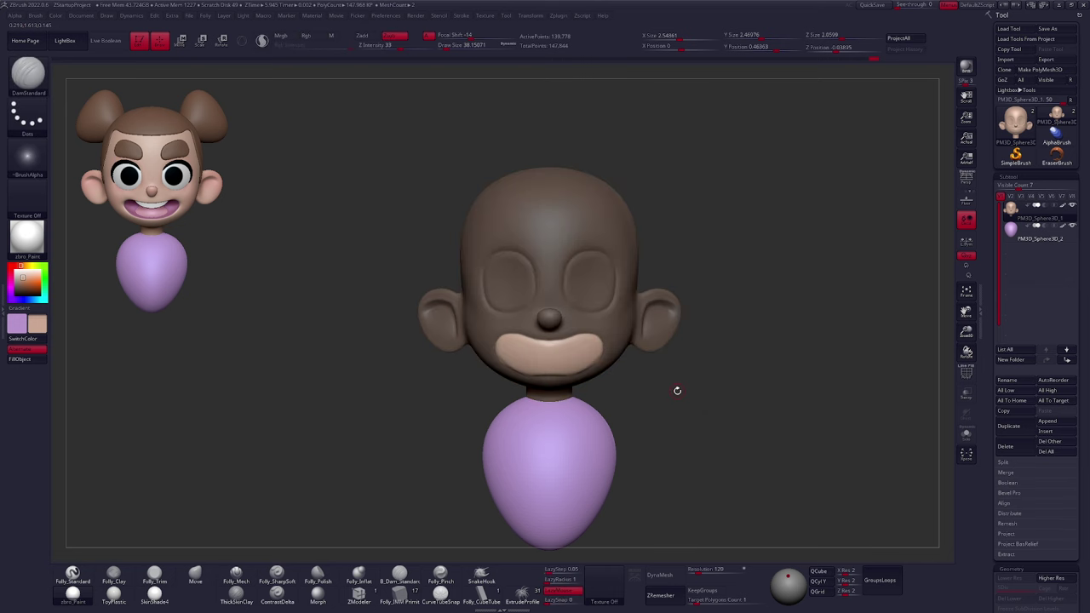
Push the unmasked mouth area back into the head with the Move transform
mouse_move(632, 431)
left_mouse_down()
mouse_move(671, 435)
mouse_move(691, 424)
mouse_move(622, 389)
mouse_move(637, 371)
mouse_move(618, 398)
left_mouse_up()
key("w")
mouse_move(600, 349)
left_mouse_down("shift")
mouse_move(666, 349)
mouse_move(602, 349)
left_mouse_up("shift")
left_click_drag(705, 417, 569, 408, "shift")
Smooth the recessed mouth surface with the Smooth brush at a draw size of about 131
key("q")
key("space")
left_click_drag(584, 331, 589, 330)
mouse_move(590, 351)
right_mouse_down()
mouse_move(585, 318)
mouse_move(581, 381)
right_mouse_up()
left_click_drag(600, 329, 546, 322, "shift")
right_click_drag(545, 341, 533, 305)
left_click_drag(517, 317, 562, 322, "shift")
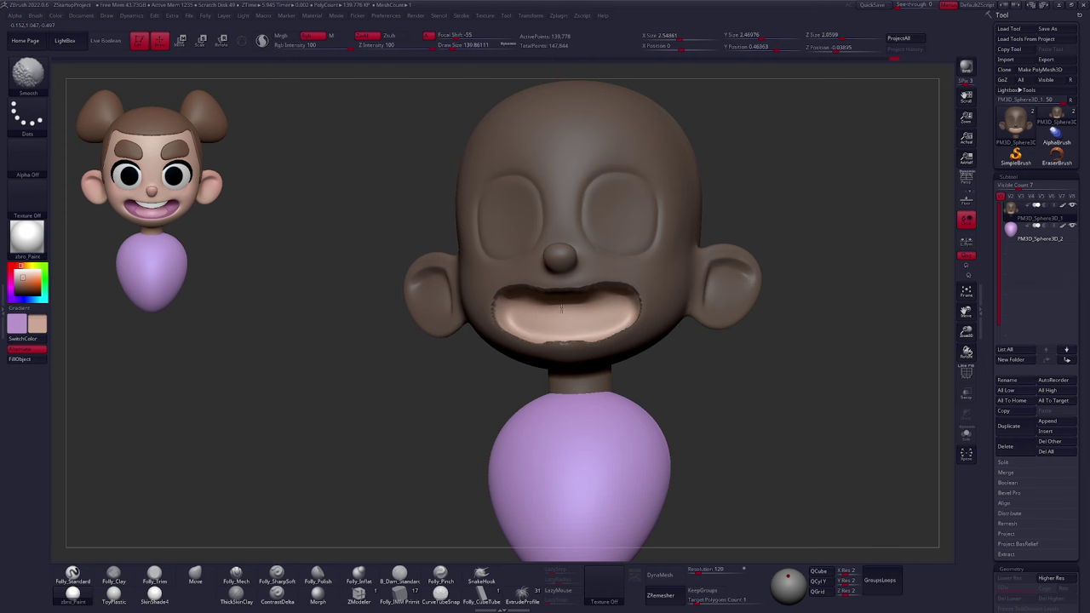
Clear the mask from the head and switch to the Move brush at a draw size of about 121
right_click_drag(566, 322, 579, 349)
key("b")
key("m")
key("v")
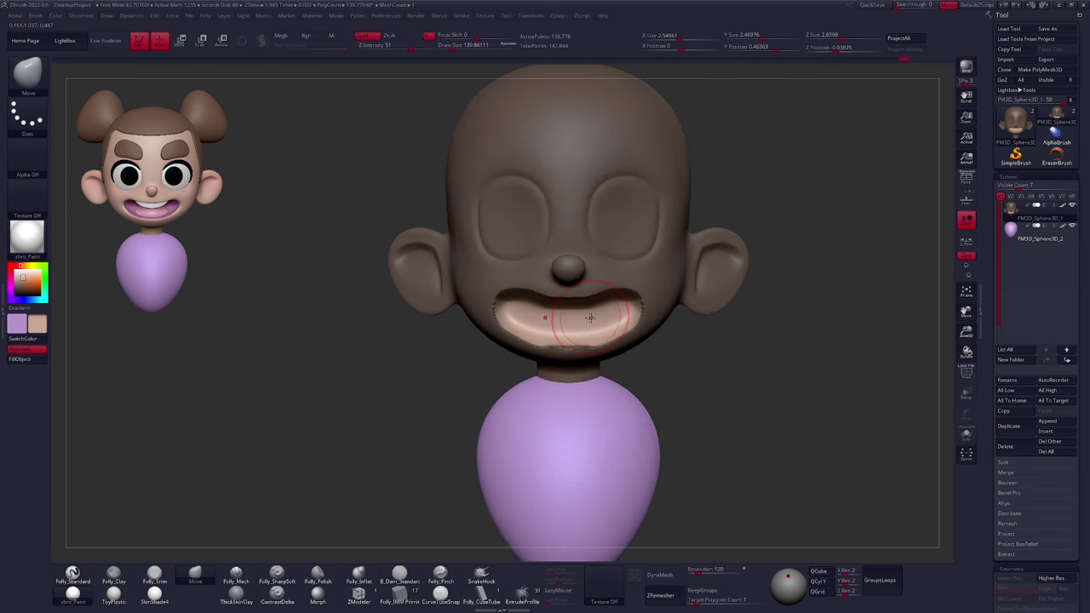
mouse_move(713, 399)
left_mouse_down("alt")
mouse_move(682, 409)
mouse_move(708, 404)
left_mouse_up("alt")
right_click_drag(594, 232, 583, 297, "alt")
key("space")
left_click_drag(594, 292, 590, 293)
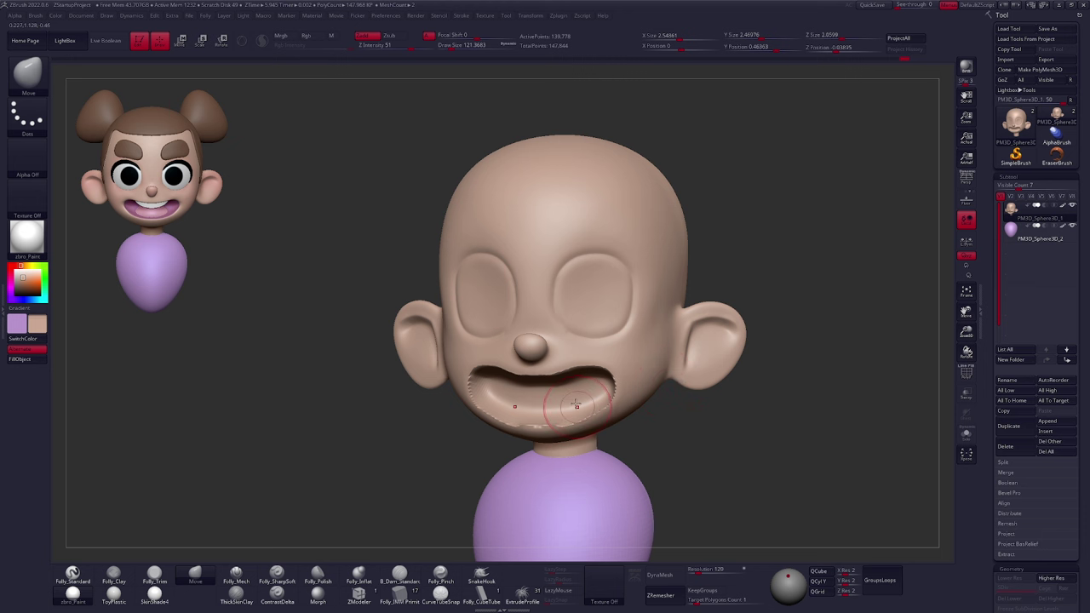
Deepen and soften the eye sockets with the ClayTubes brush at a draw size of about 171
key("b")
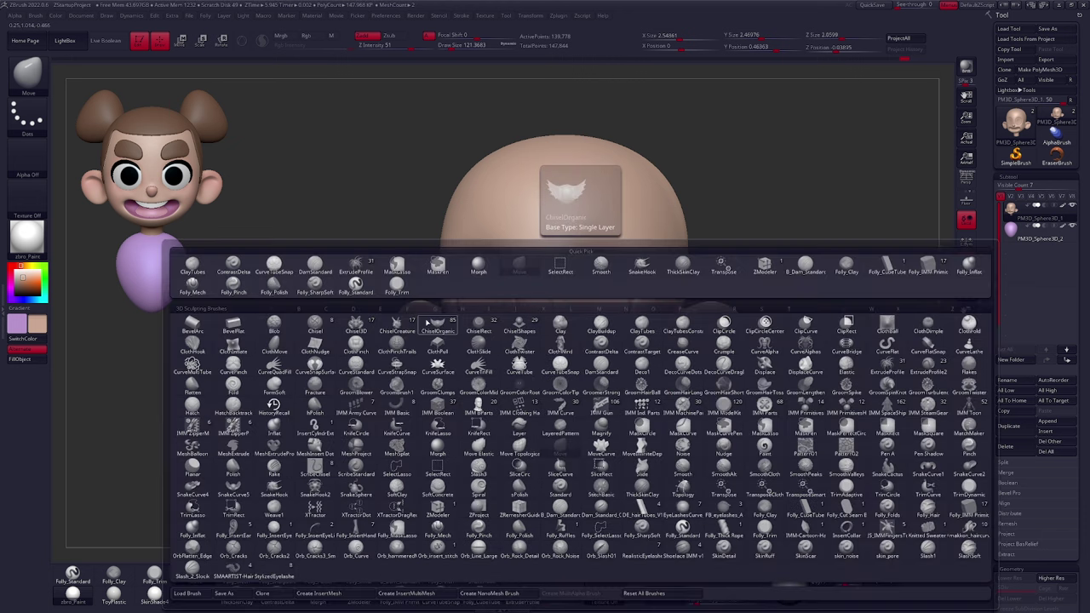
key("c")
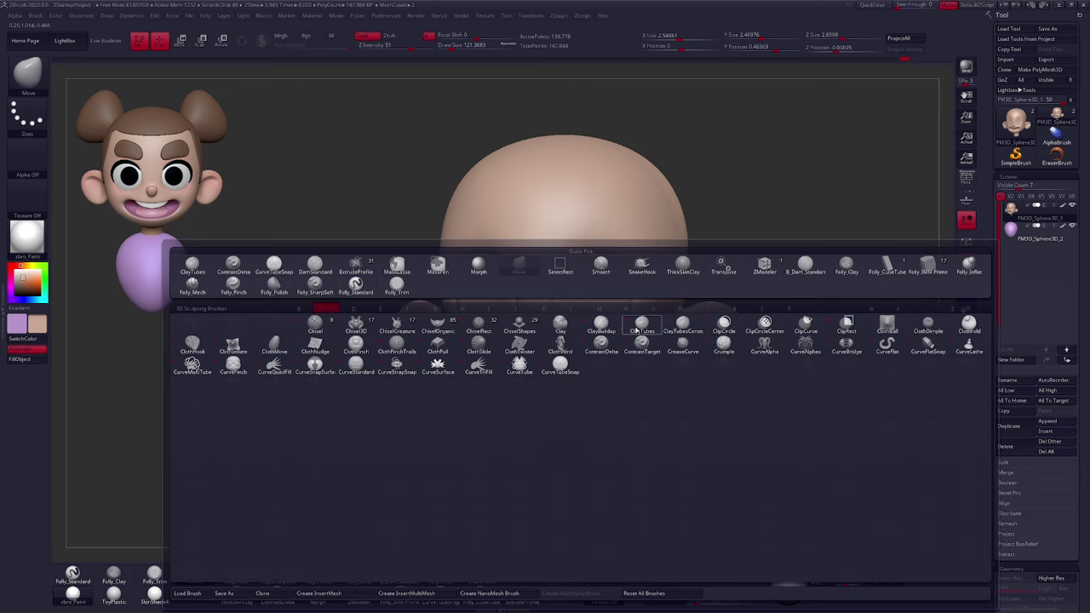
left_click(640, 329)
mouse_move(572, 303)
left_mouse_down()
mouse_move(585, 277)
mouse_move(569, 309)
mouse_move(602, 294)
mouse_move(596, 283)
mouse_move(595, 300)
left_mouse_up()
key("ctrl+z")
key("space")
mouse_move(596, 300)
left_mouse_down()
mouse_move(586, 298)
mouse_move(593, 286)
mouse_move(602, 302)
mouse_move(586, 294)
mouse_move(608, 285)
mouse_move(603, 309)
left_mouse_up()
mouse_move(679, 414)
left_mouse_down("shift")
mouse_move(752, 410)
mouse_move(680, 397)
mouse_move(659, 374)
left_mouse_up("shift")
Try smoothing the rim and inside of the mouth, check it from the side and undo the smoothing
left_click_drag(547, 350, 570, 349, "shift")
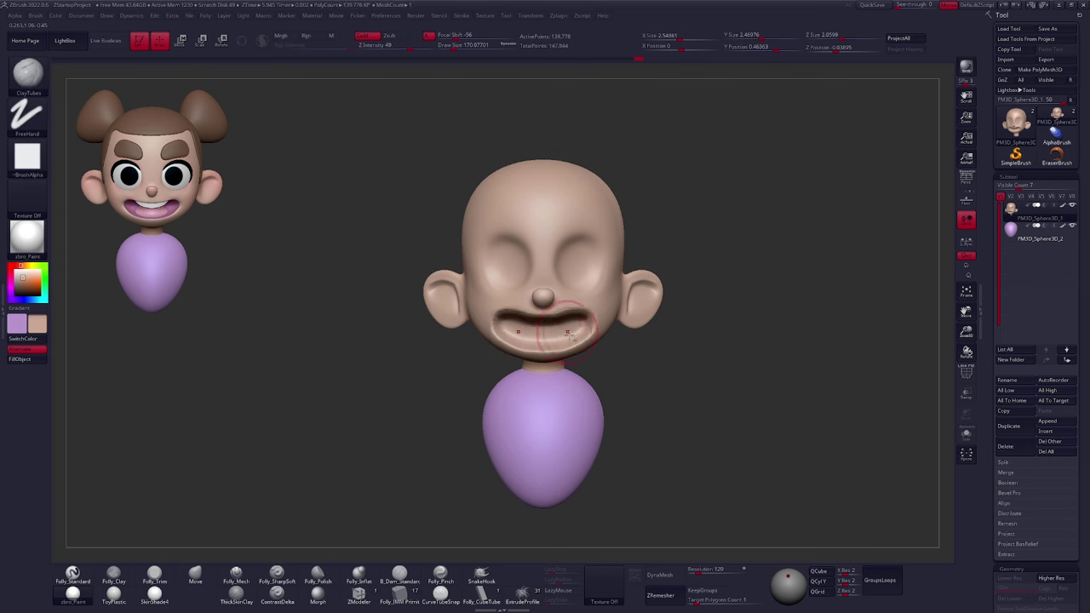
right_click_drag(571, 335, 590, 321, "ctrl")
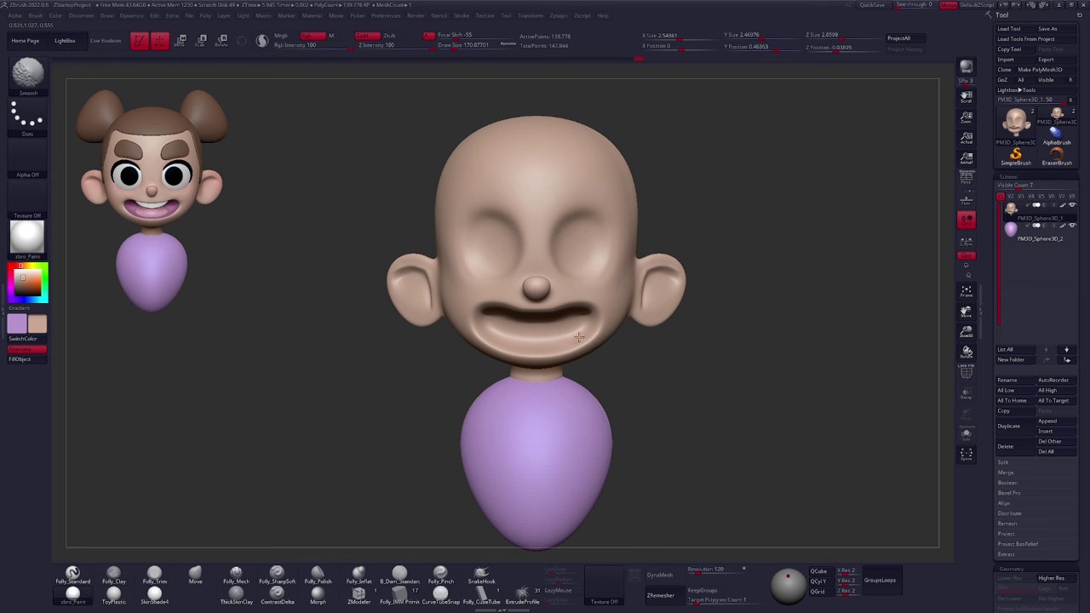
left_click_drag(565, 316, 490, 310)
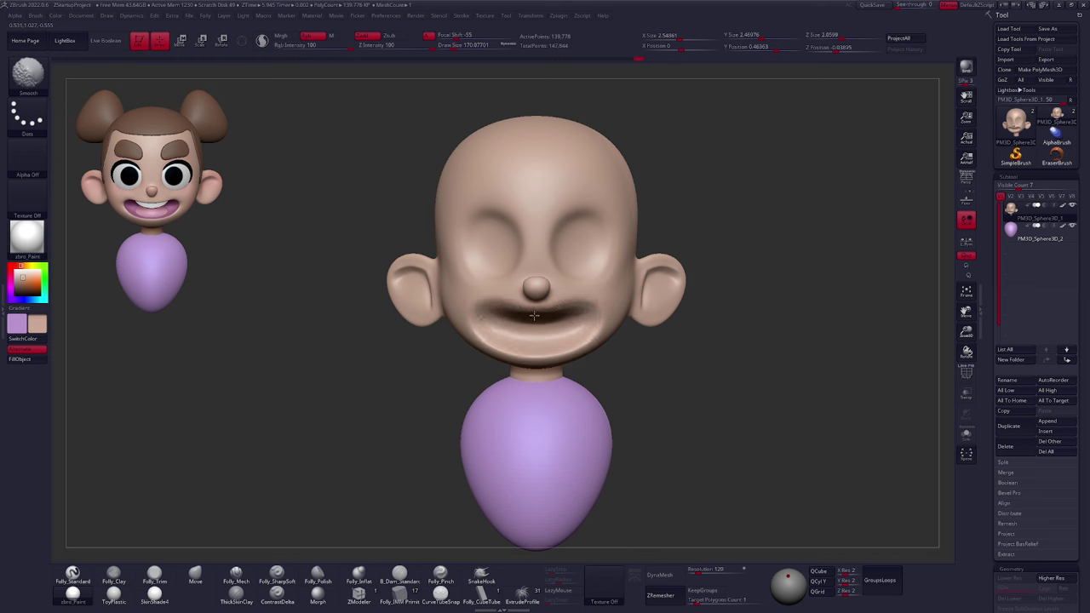
right_click_drag(541, 337, 582, 330)
key("ctrl+z")
key("ctrl+z")
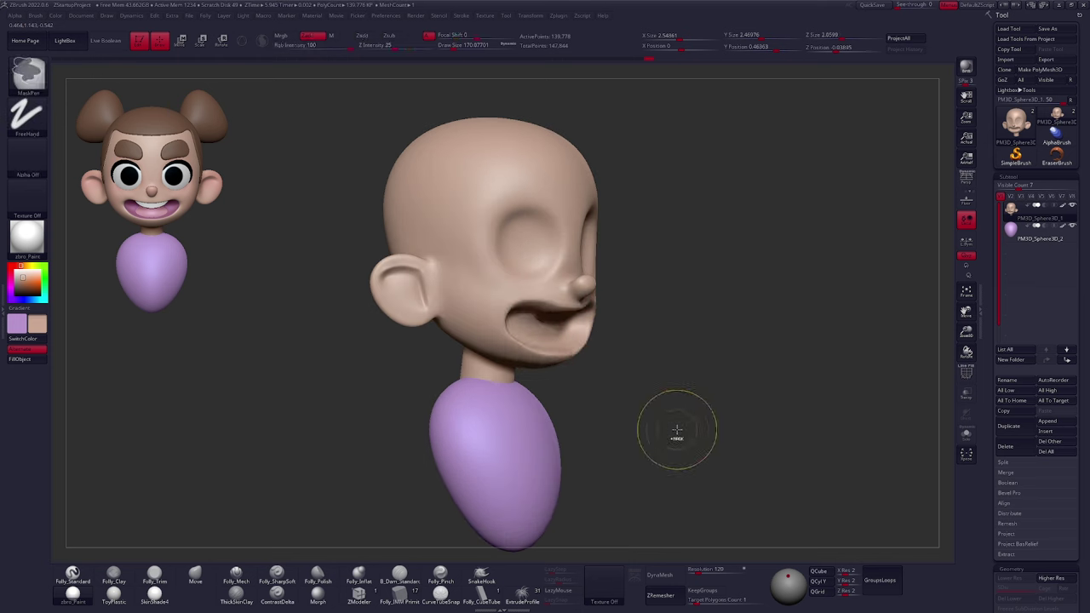
Remesh the head with DynaMesh at a resolution of 224
mouse_move(701, 400)
right_mouse_down("shift")
mouse_move(686, 413)
mouse_move(691, 394)
right_mouse_up("shift")
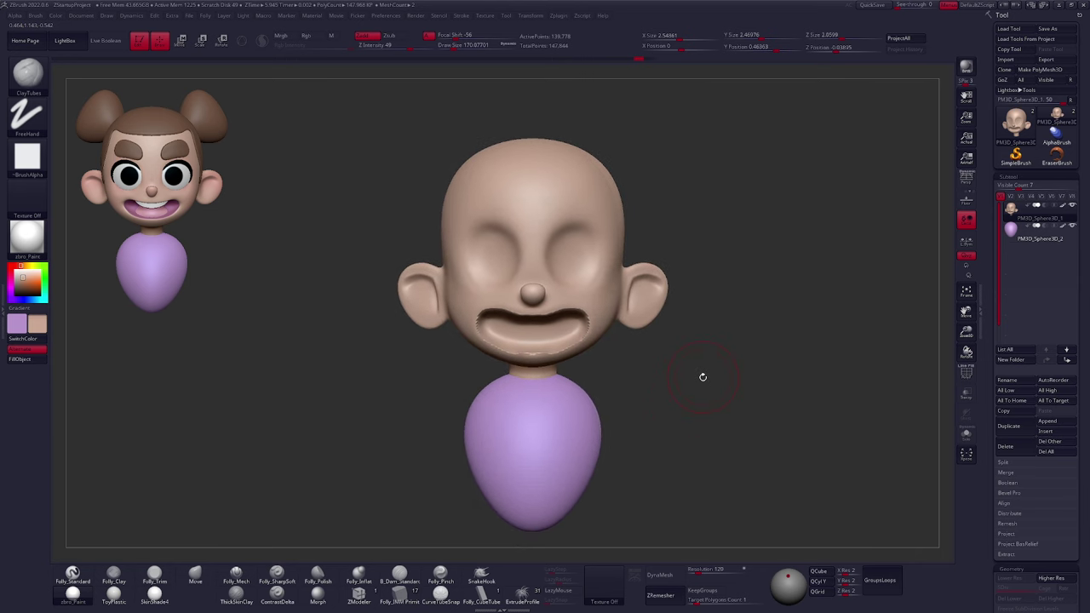
left_click_drag(991, 376, 984, 247)
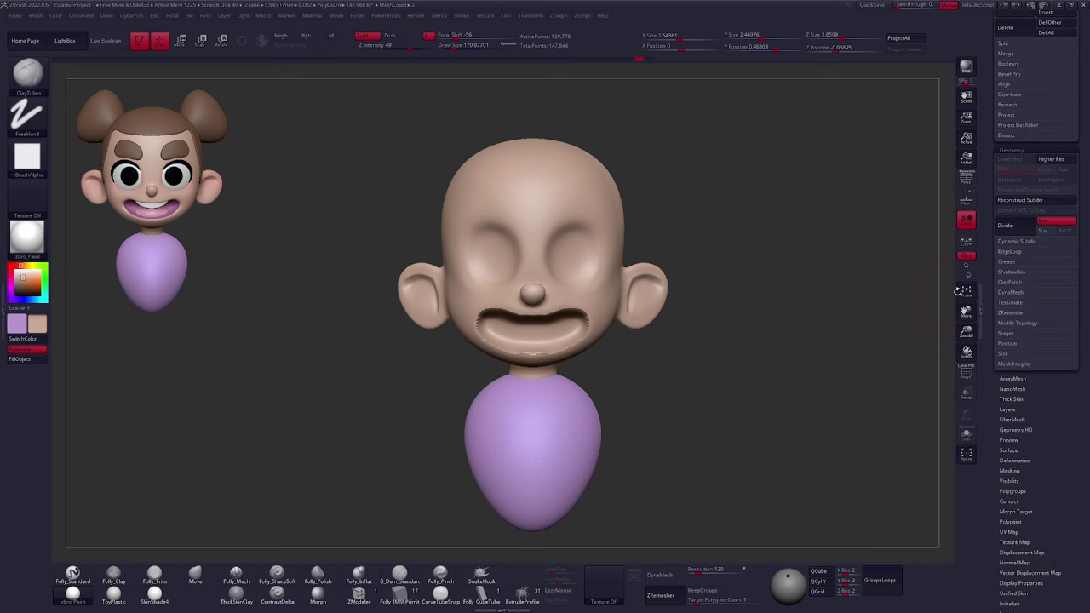
left_click(1016, 294)
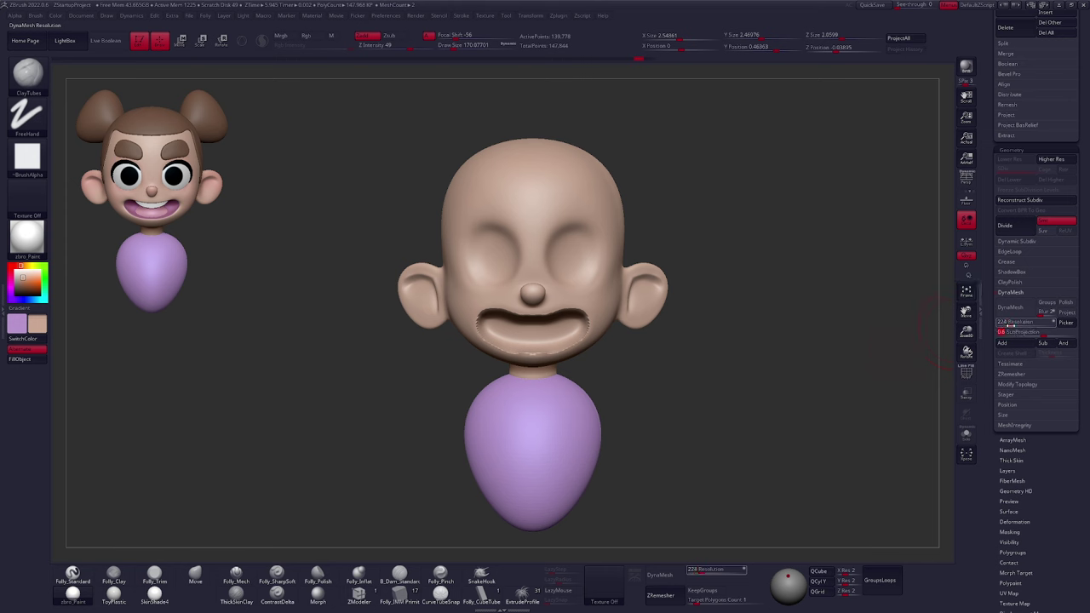
left_click(1013, 311)
Smooth the lower lip rim below the open mouth with a reduced Smooth brush size
right_click_drag(770, 389, 622, 372)
right_click_drag(586, 313, 540, 358, "ctrl")
key("space")
left_click(571, 298)
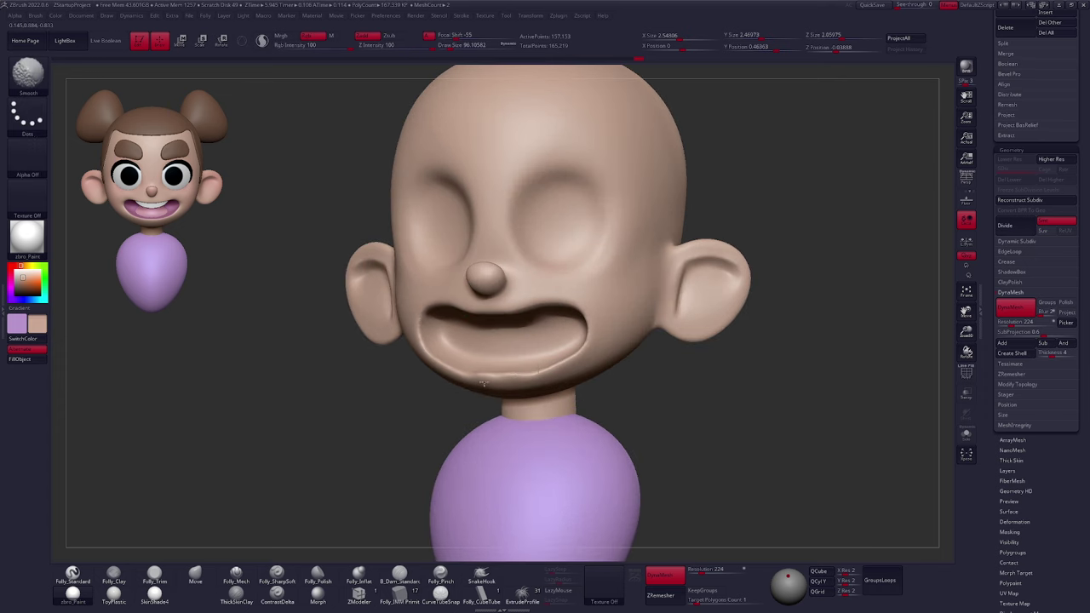
left_click_drag(522, 376, 477, 379, "shift")
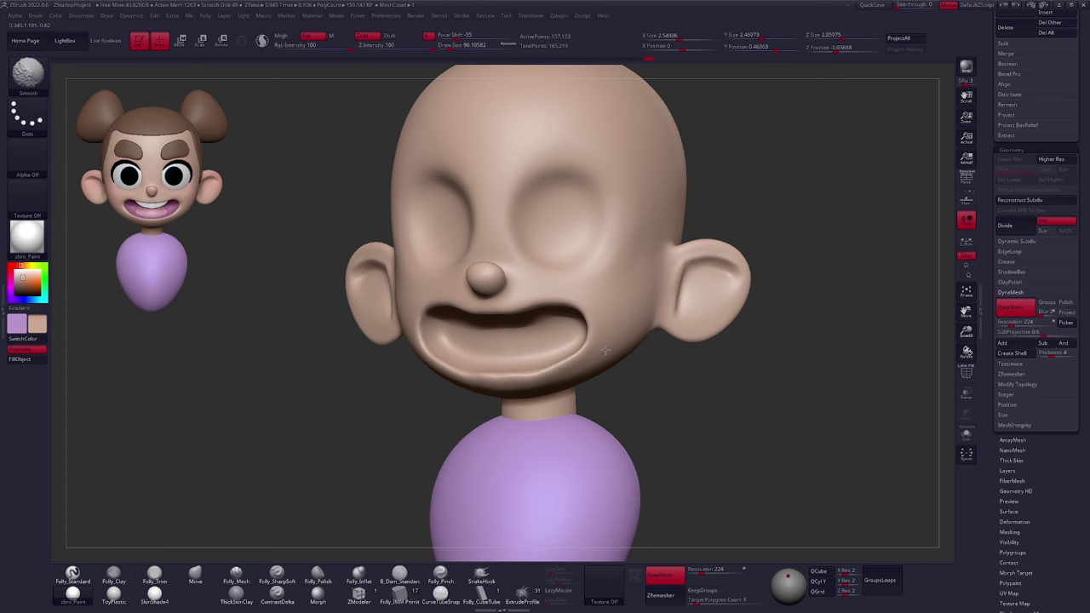
Switch from sculpting the mouth to the Move brush
mouse_move(645, 358)
right_mouse_down("shift")
mouse_move(633, 387)
mouse_move(609, 382)
mouse_move(626, 392)
right_mouse_up("shift")
right_click_drag(625, 392, 654, 400, "alt")
right_click_drag(654, 400, 692, 389, "ctrl")
right_click_drag(693, 389, 662, 370, "alt")
right_click(672, 372)
key("b")
key("m")
key("v")
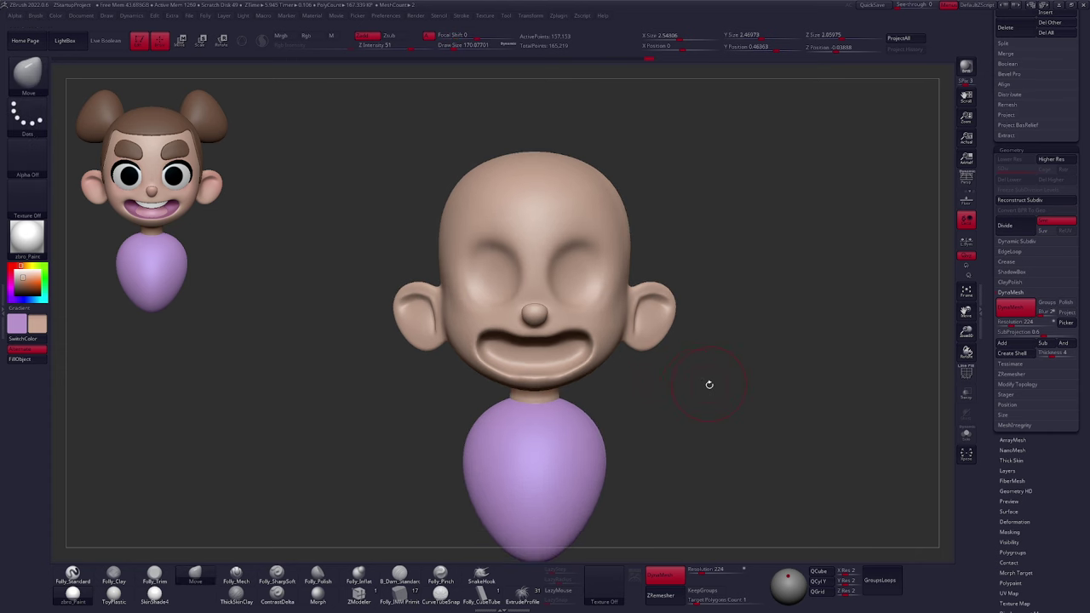
right_click_drag(729, 370, 703, 355, "ctrl")
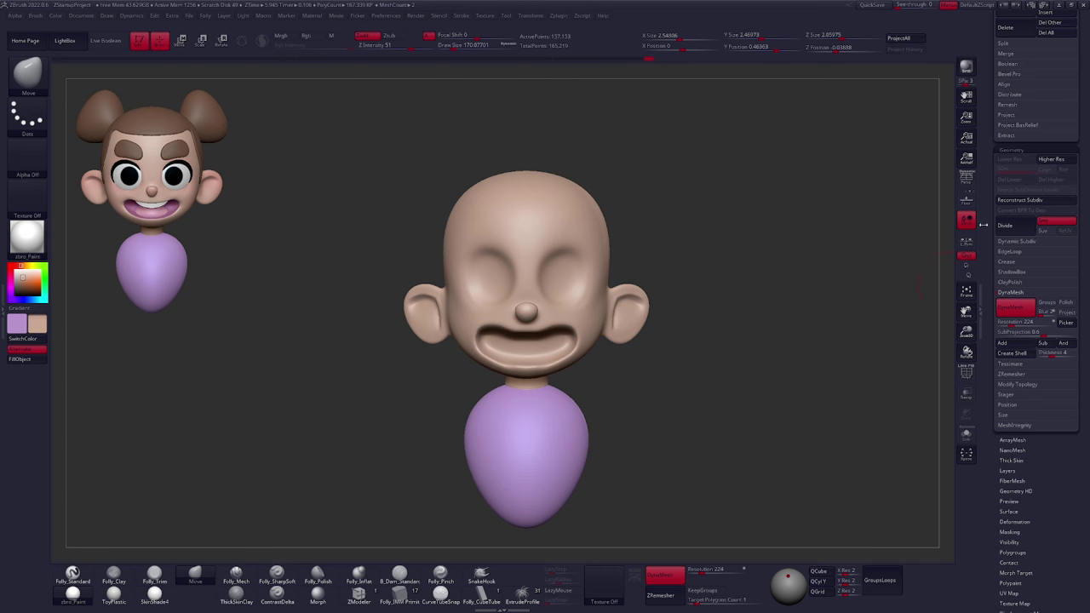
Append a Sphere3D as a new subtool, select it and place it directly below the head in the subtool order
left_click_drag(994, 242, 1015, 381)
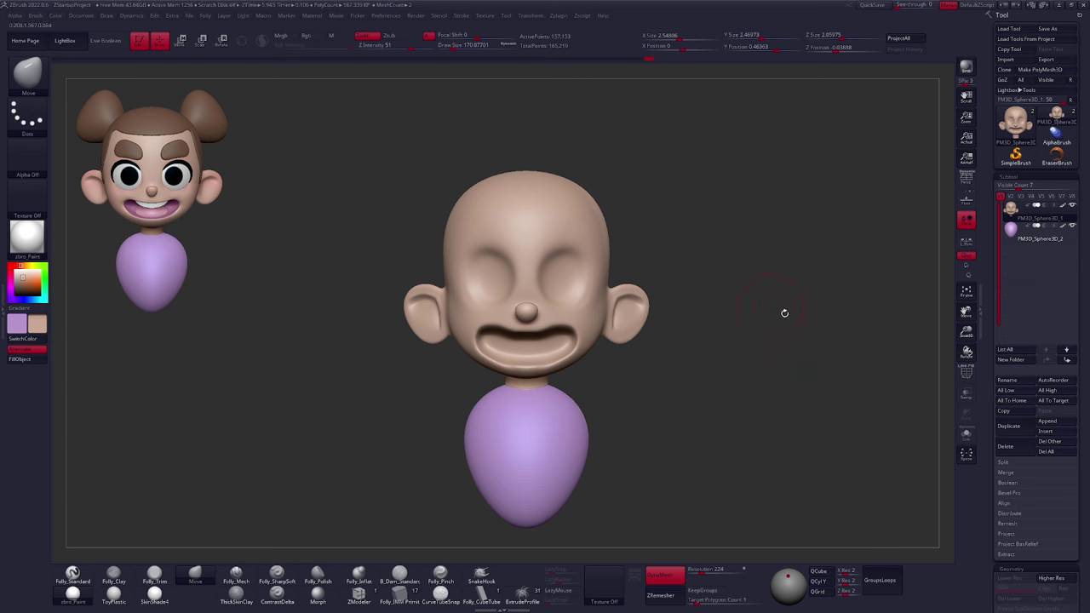
left_click(1048, 421)
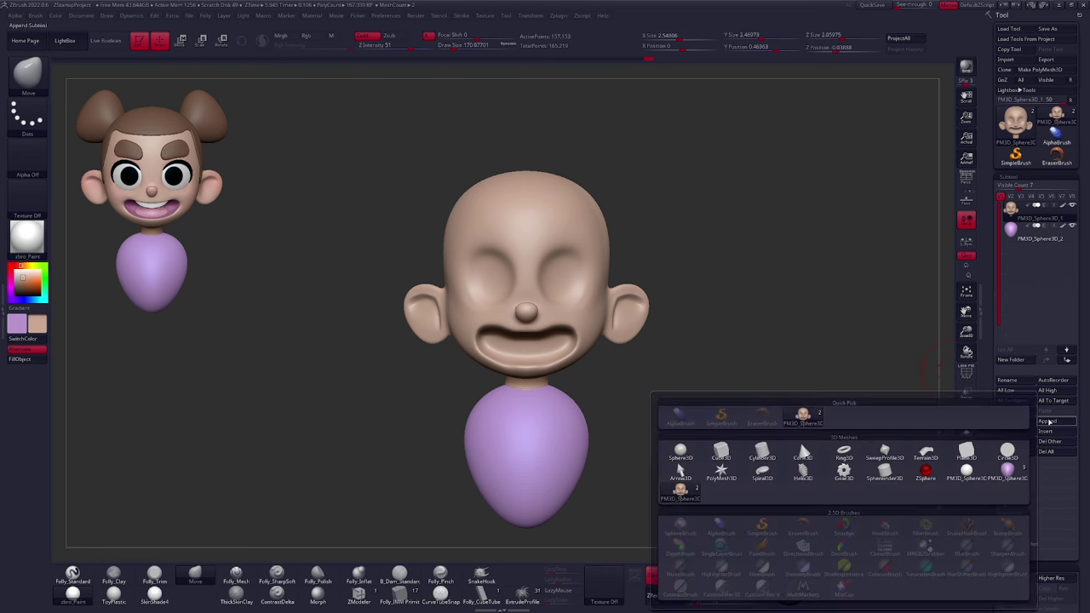
left_click(680, 452)
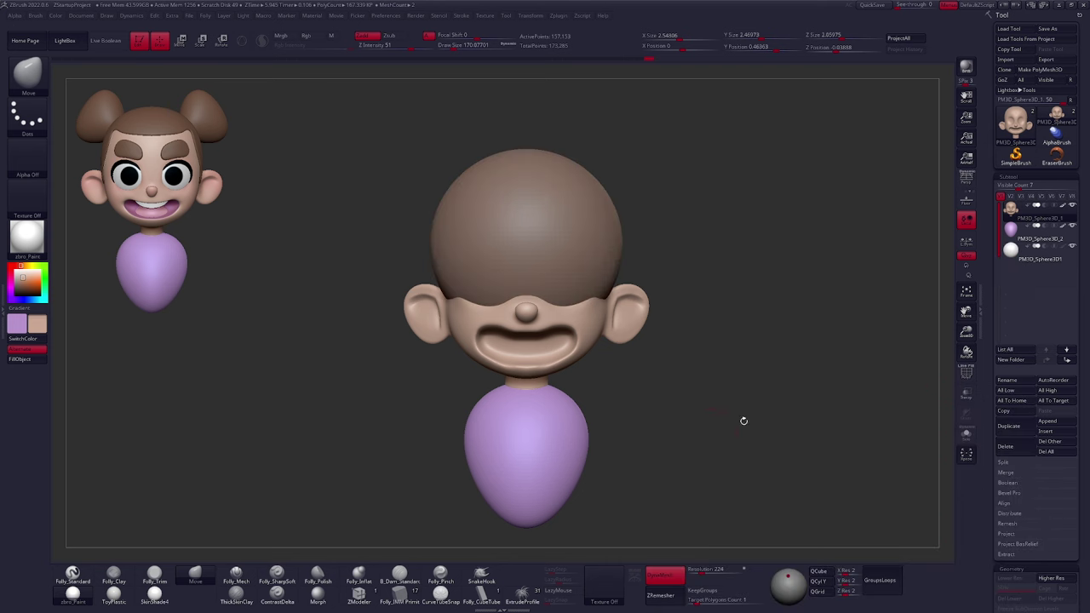
left_click(1041, 255)
left_click(1047, 361)
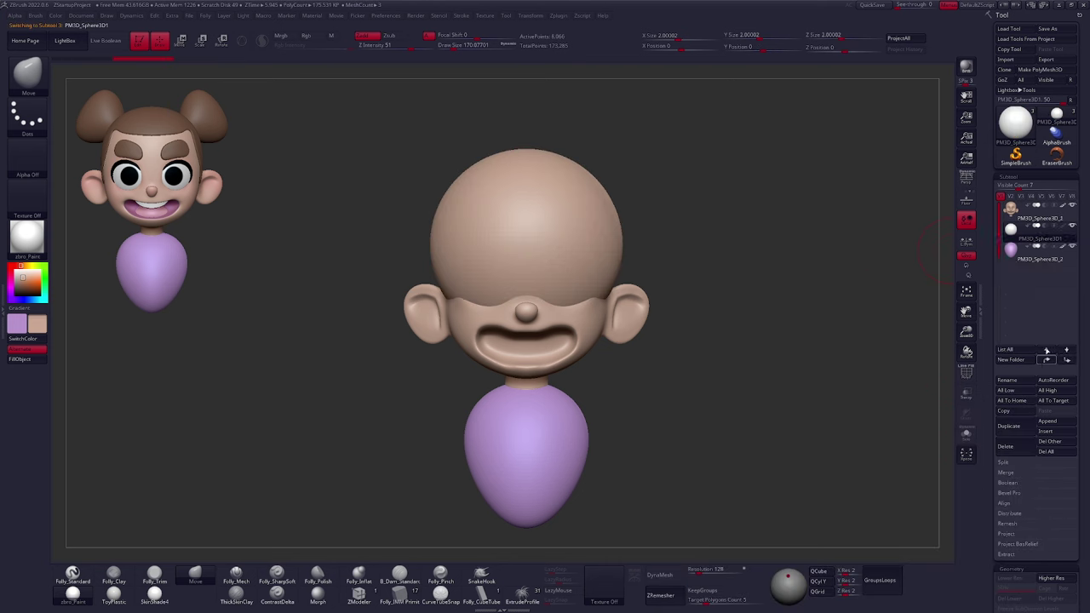
Fill the new sphere with a light grey colour using the Standard brush's colour mode
key("v")
left_click_drag(28, 277, 10, 273)
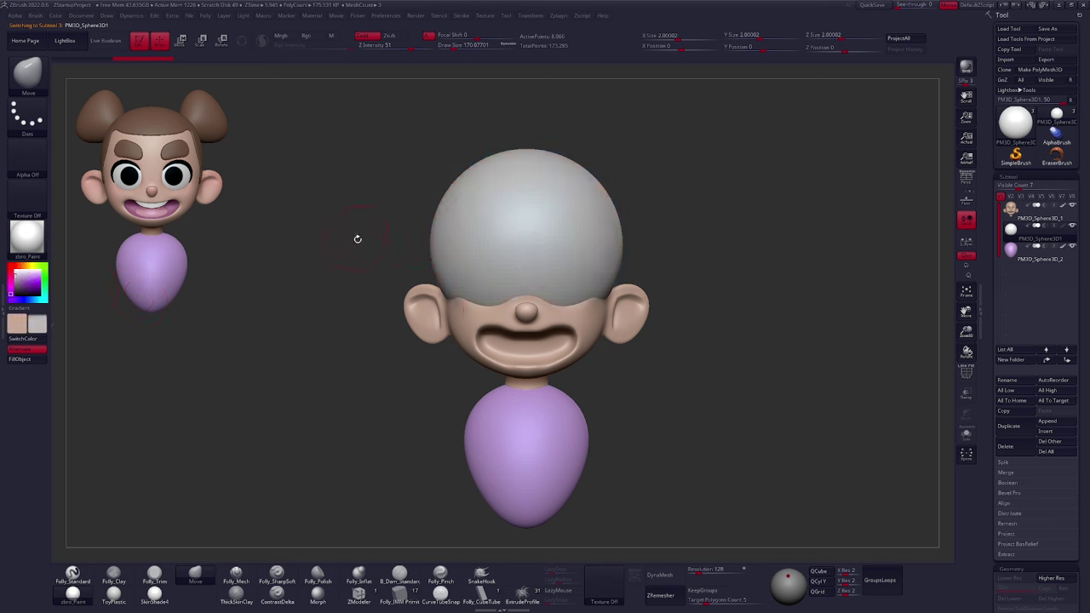
key("1")
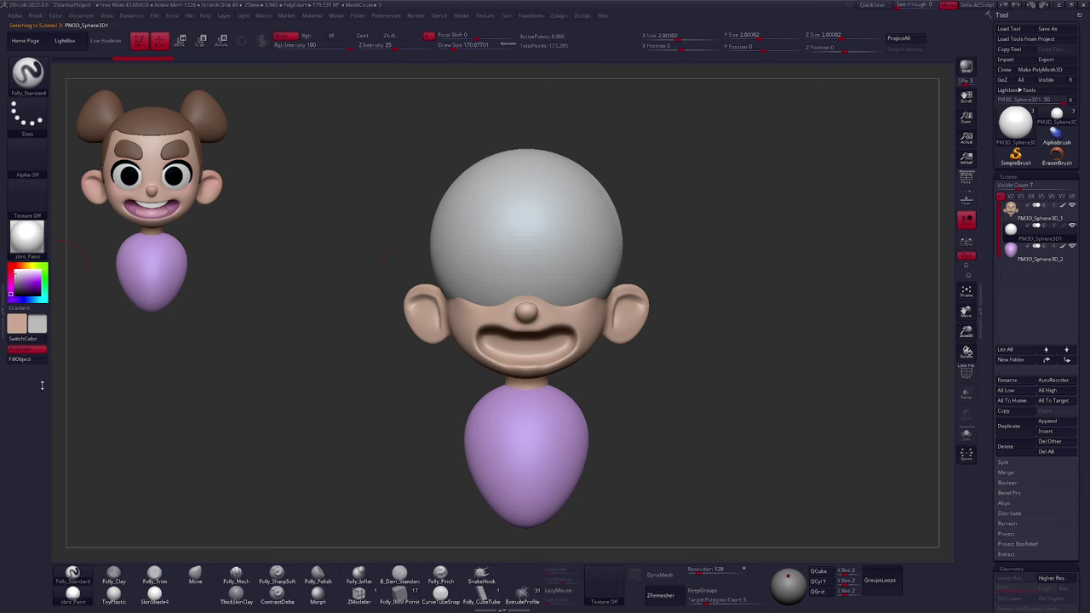
left_click(32, 363)
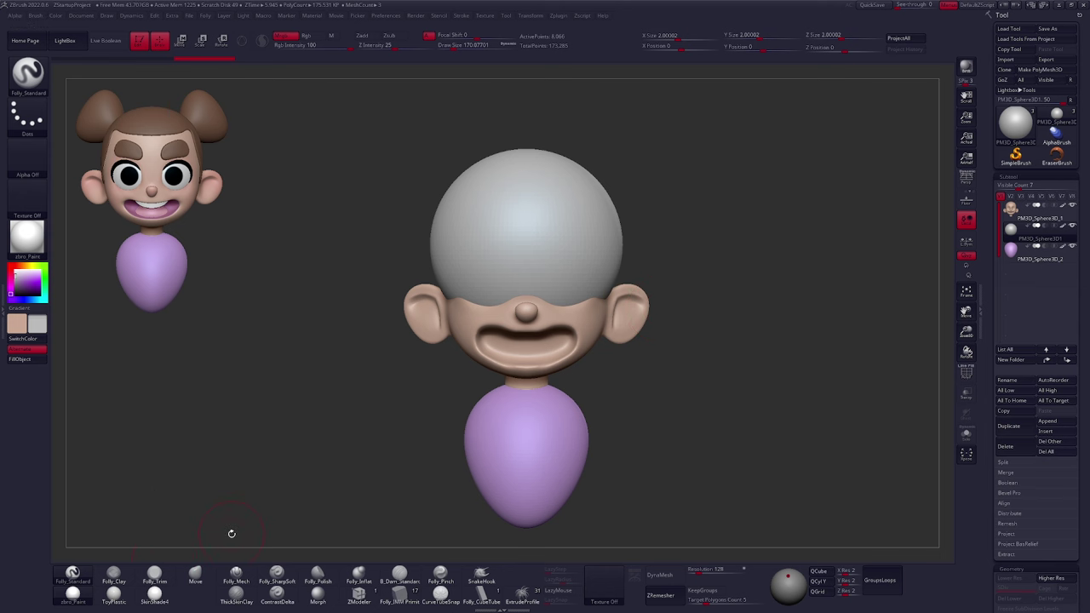
Scale the sphere down uniformly to about 1.34 units, towards the character's left eye socket
mouse_move(685, 336)
left_mouse_down()
mouse_move(549, 339)
mouse_move(517, 351)
left_mouse_up()
key("r")
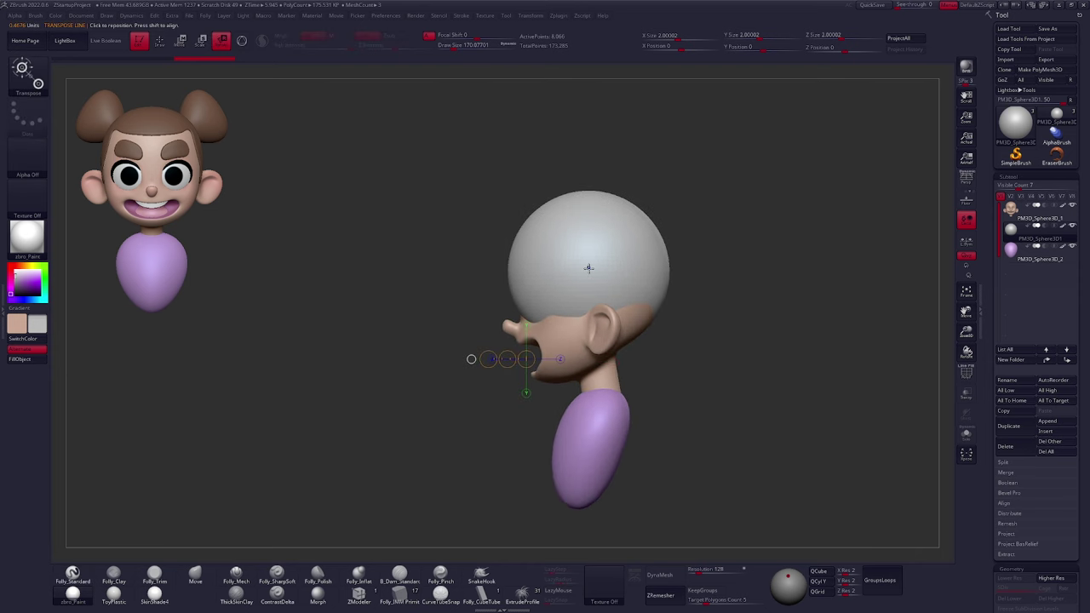
left_click_drag(593, 272, 687, 273)
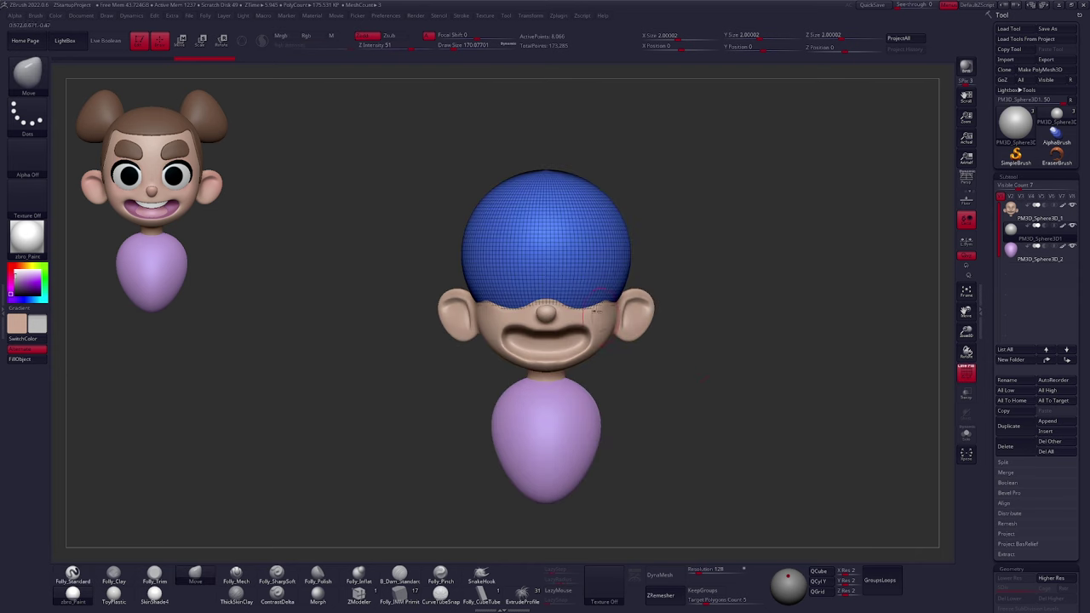
key("e")
mouse_move(588, 295)
left_mouse_down("shift")
mouse_move(673, 380)
mouse_move(648, 359)
mouse_move(661, 363)
left_mouse_up("shift")
right_click_drag(575, 215, 567, 256)
right_click_drag(553, 174, 588, 262, "shift")
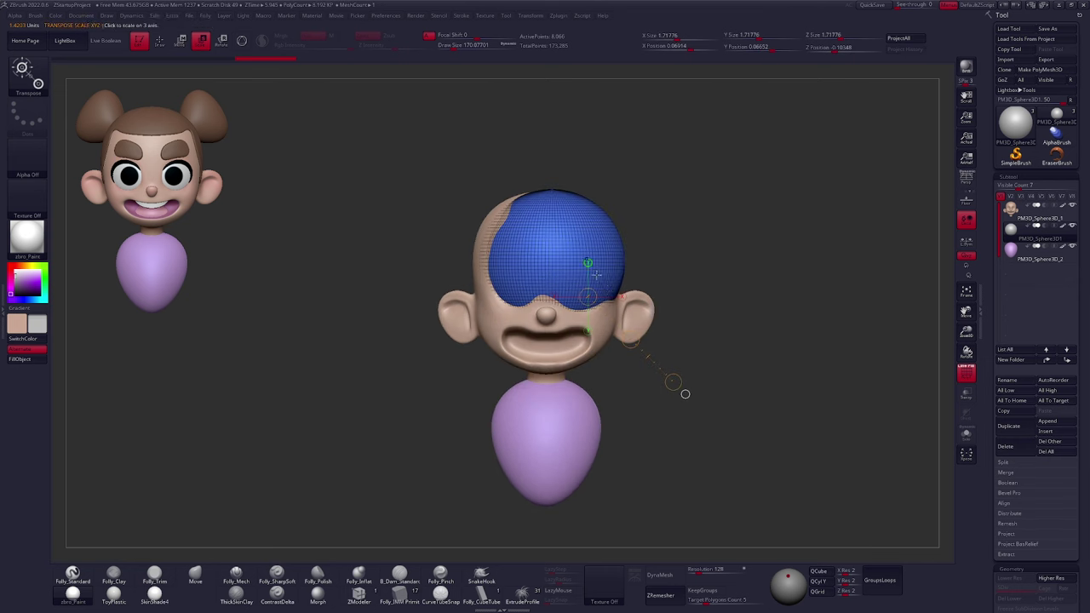
left_click_drag(671, 380, 634, 350)
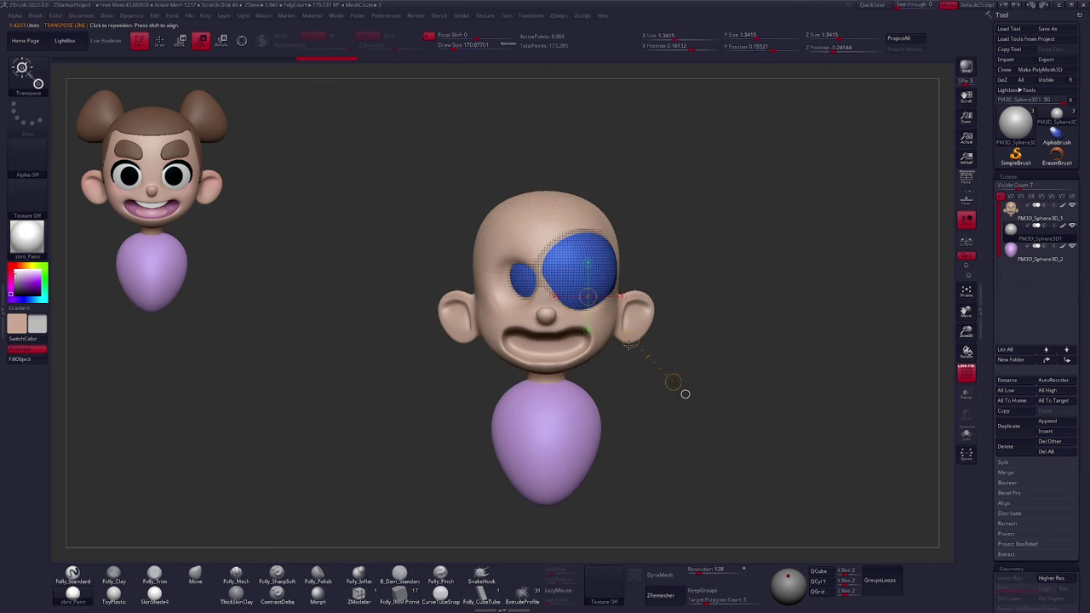
Scale the sphere further down to about 0.71 units and position it in the character's left eye socket
left_click_drag(575, 291, 656, 389)
left_click_drag(616, 342, 622, 350)
key("ctrl+z")
key("w")
key("e")
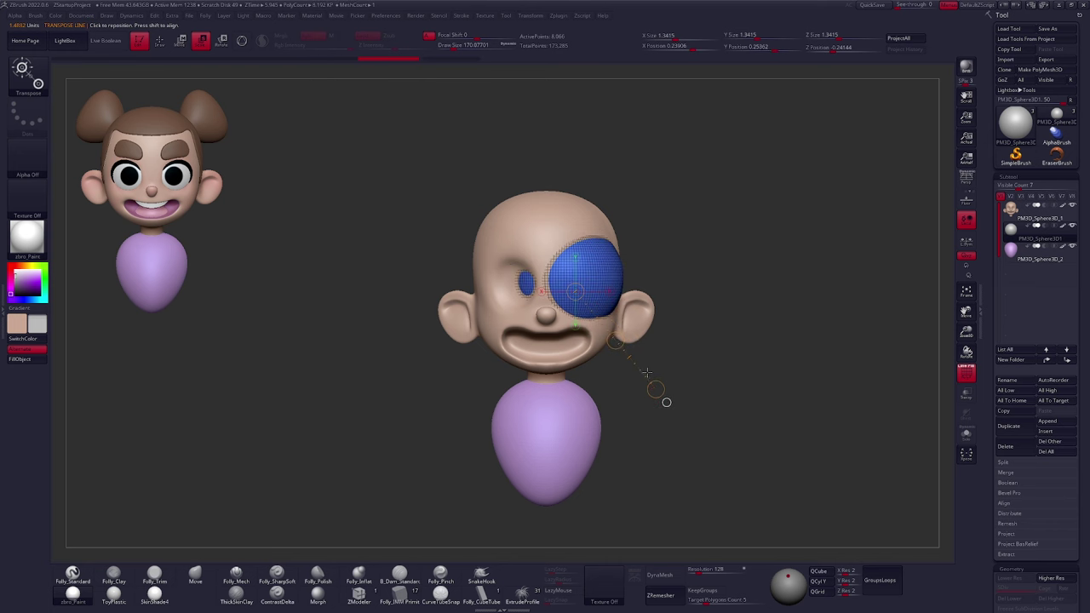
left_click_drag(654, 388, 616, 341)
key("alt+s")
key("alt+s")
key("w")
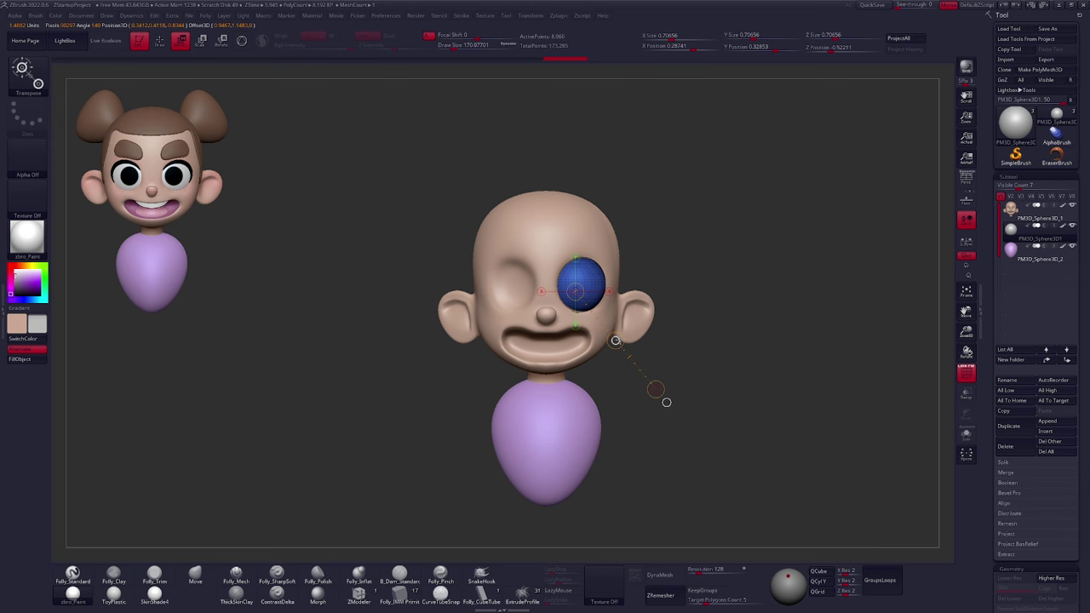
key("q")
left_click_drag(766, 379, 755, 351, "alt")
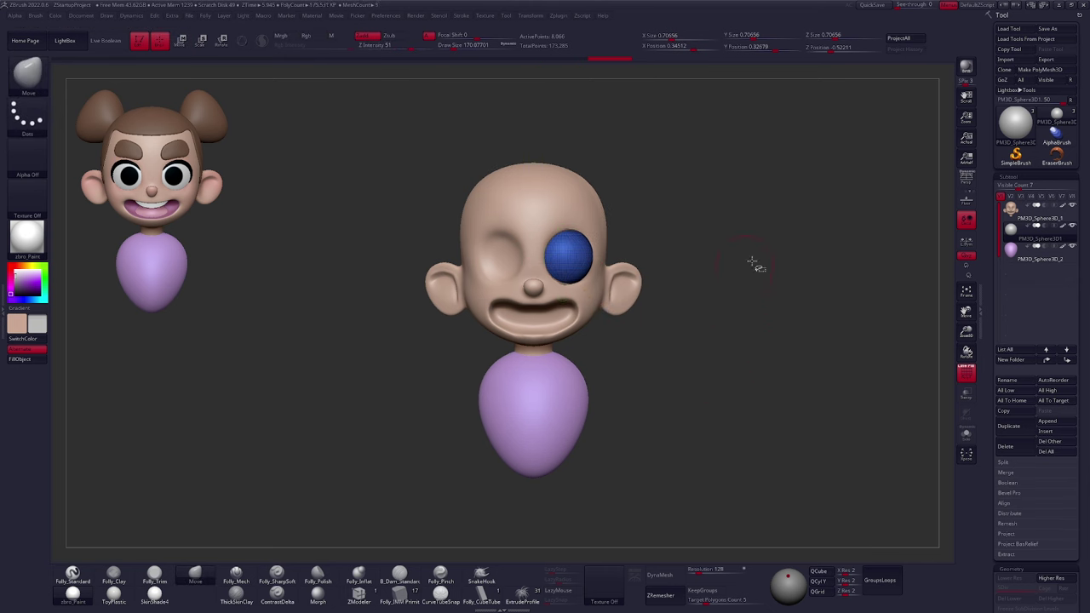
Try mirroring the eyeball to the other socket with Mirror And Weld, and undo it
key("ctrl+shift+f")
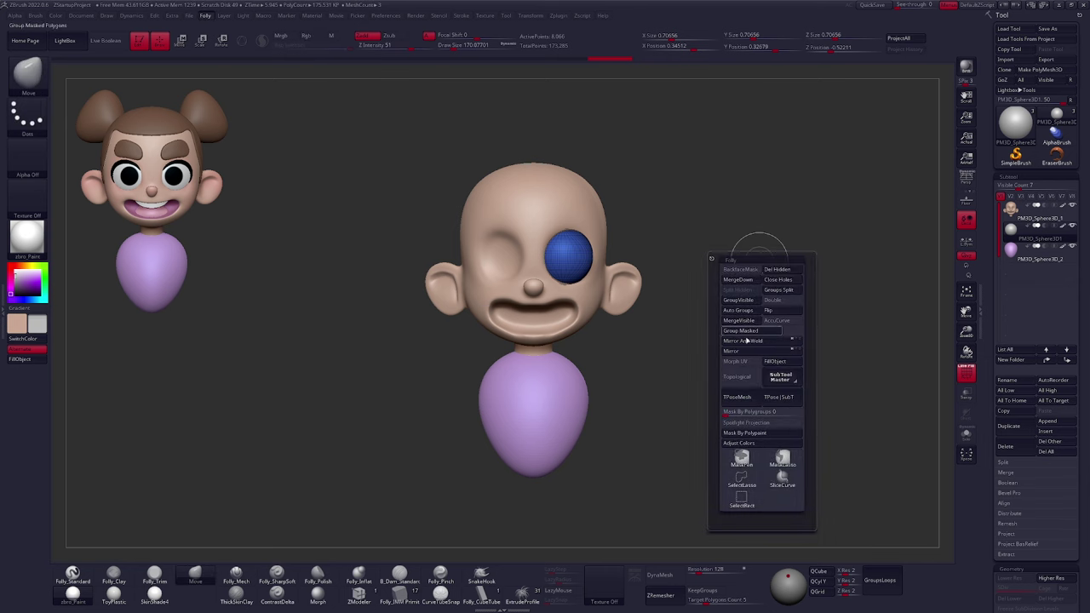
left_click(757, 342)
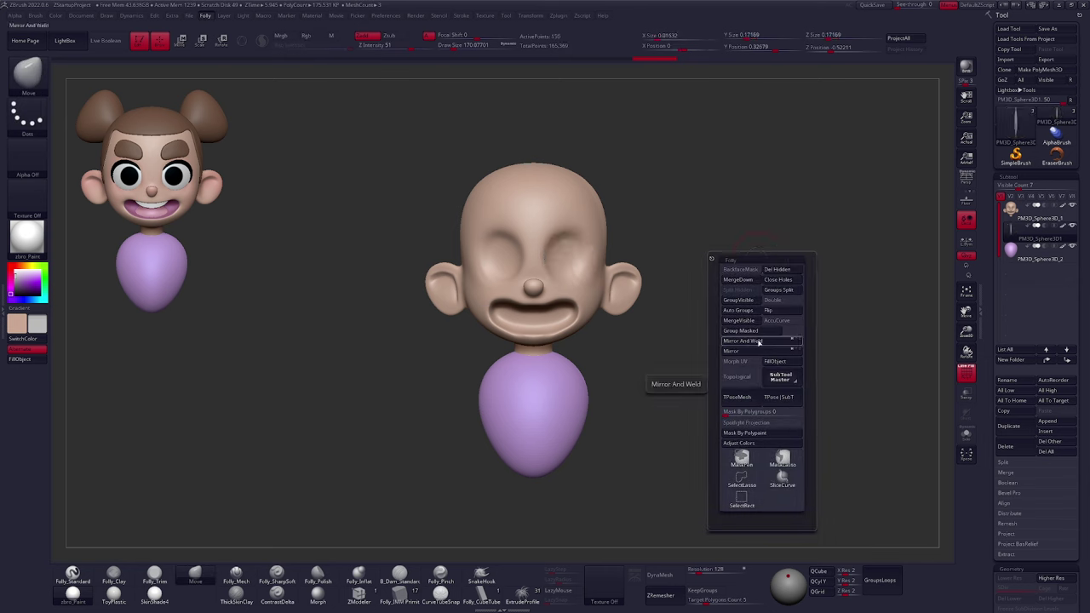
key("alt+s")
right_click_drag(565, 291, 556, 291, "ctrl")
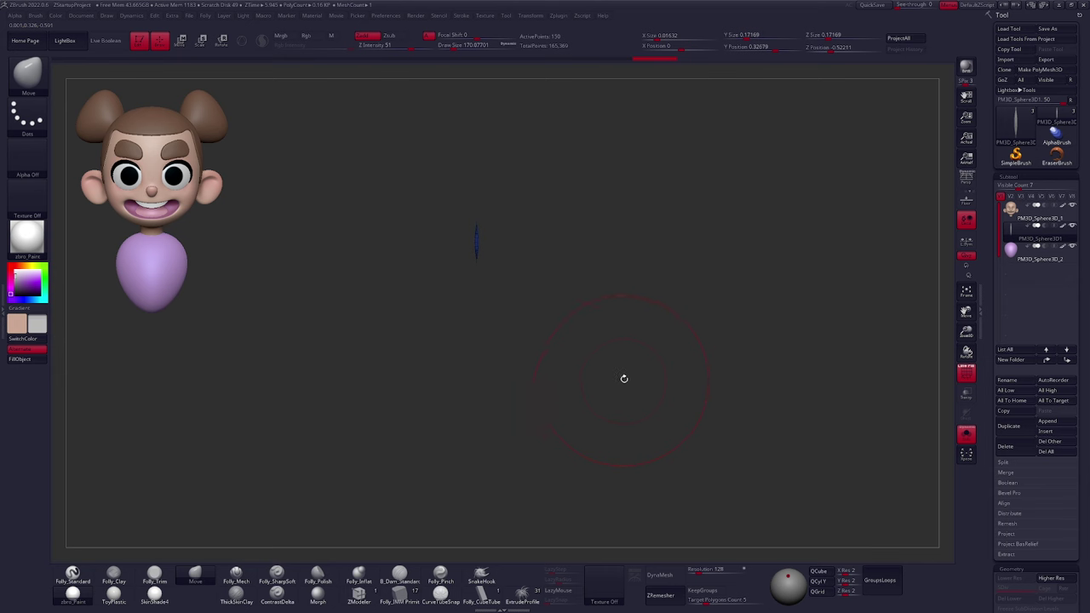
key("ctrl+z")
Move the eyeball outward along X and mirror it to the opposite side with Mirror And Weld
right_click_drag(585, 346, 573, 311, "ctrl")
key("w")
left_click_drag(566, 285, 626, 286, "shift")
key("q")
key("1")
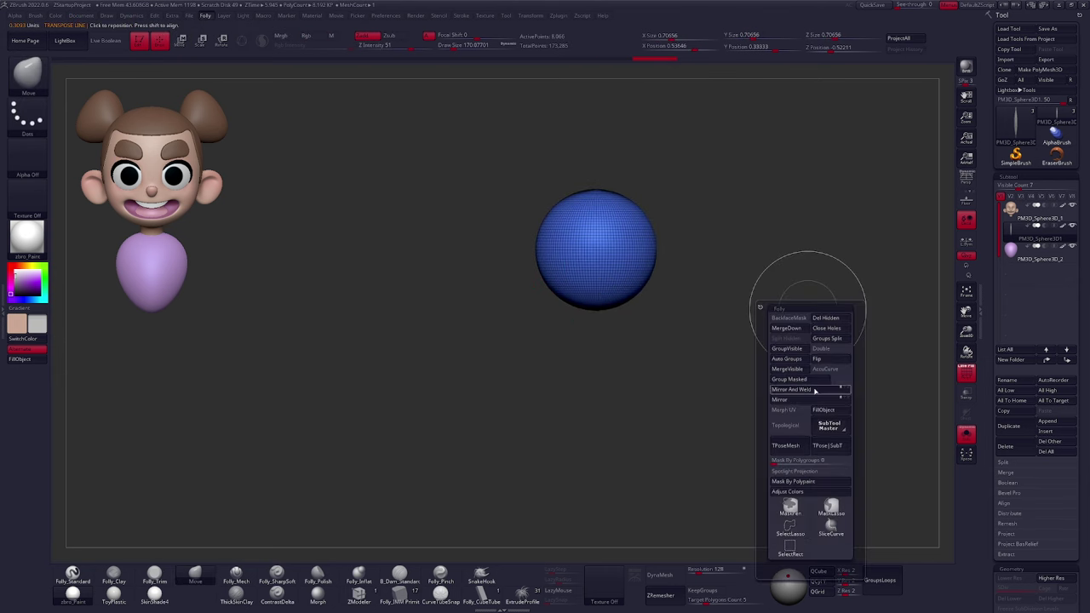
left_click(814, 392)
Check the mirrored eyeballs both in Solo mode and with the whole figure, ending with Solo off
right_click_drag(639, 387, 634, 364, "alt")
right_click_drag(635, 364, 669, 384, "alt")
key("alt+shift+s")
key("alt+shift+s")
key("alt+shift+s")
key("alt+shift+s")
key("ctrl+shift+s")
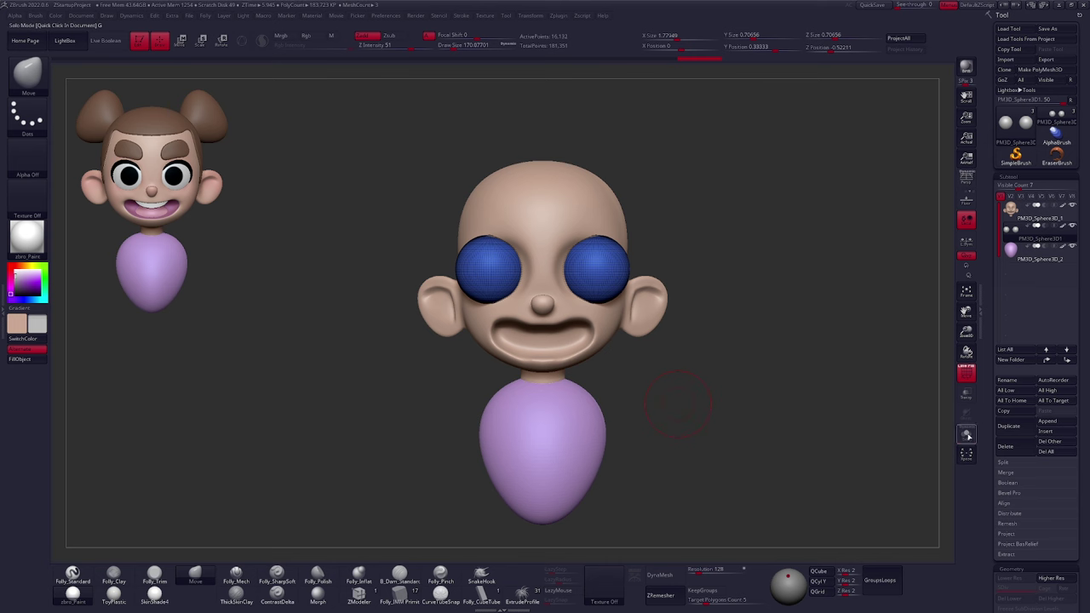
left_click(966, 436)
left_click(968, 438)
left_click(967, 439)
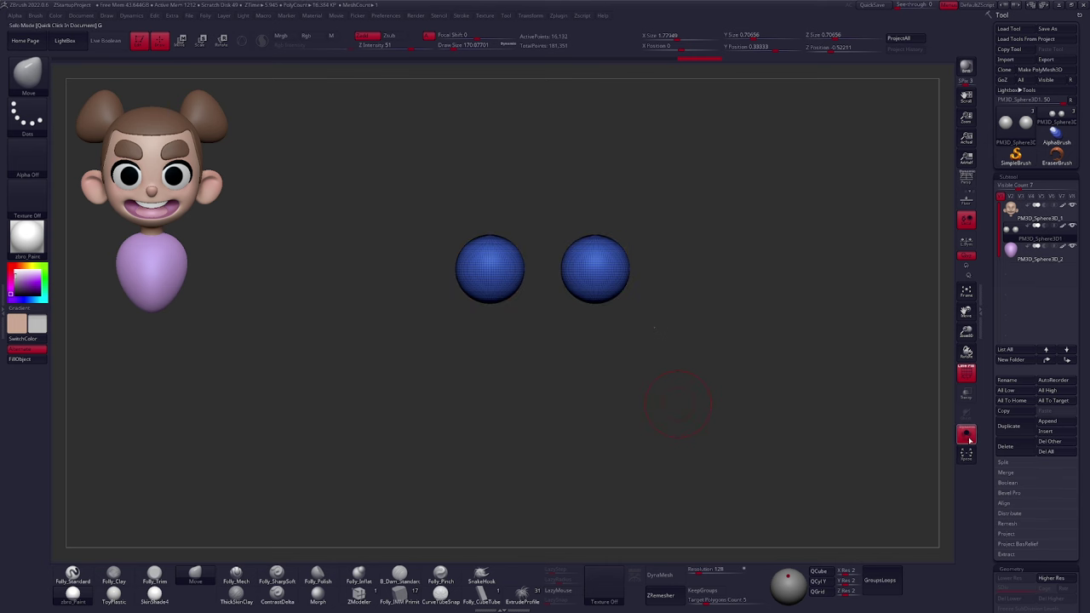
left_click(967, 439)
Turn on X symmetry, move both eyeballs closer together and slightly forward in their sockets, and hide the wireframe
left_click_drag(632, 393, 632, 430, "alt")
key("w")
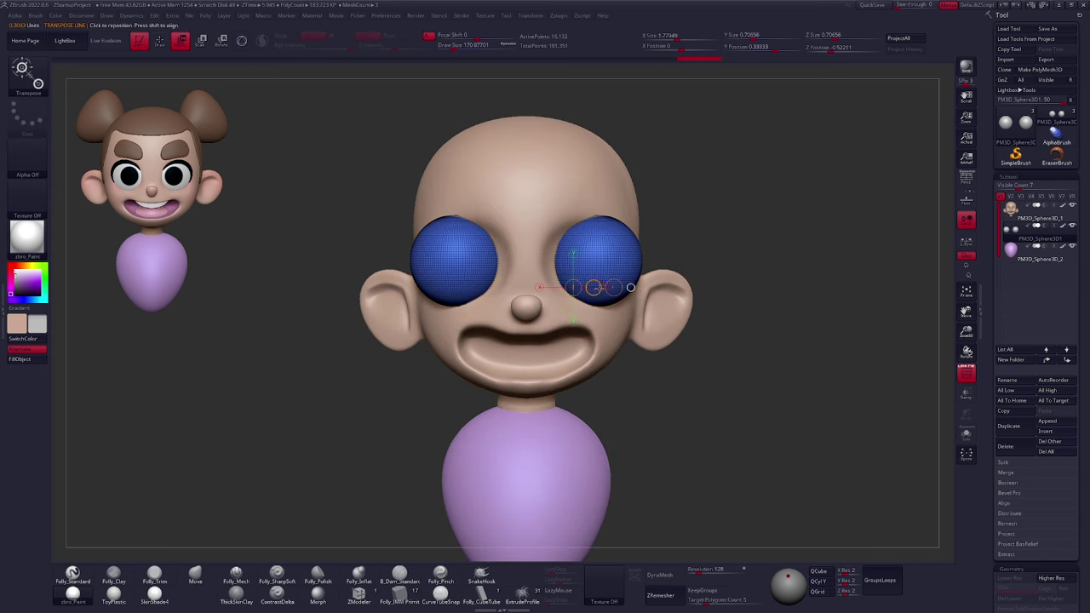
left_click_drag(603, 316, 588, 315)
key("ctrl+z")
key("x")
left_click_drag(738, 317, 615, 316)
mouse_move(585, 275)
left_mouse_down()
mouse_move(620, 275)
mouse_move(604, 275)
left_mouse_up()
mouse_move(522, 331)
left_mouse_down()
mouse_move(645, 311)
mouse_move(653, 361)
mouse_move(713, 361)
mouse_move(718, 383)
mouse_move(735, 388)
left_mouse_up()
key("shift+f")
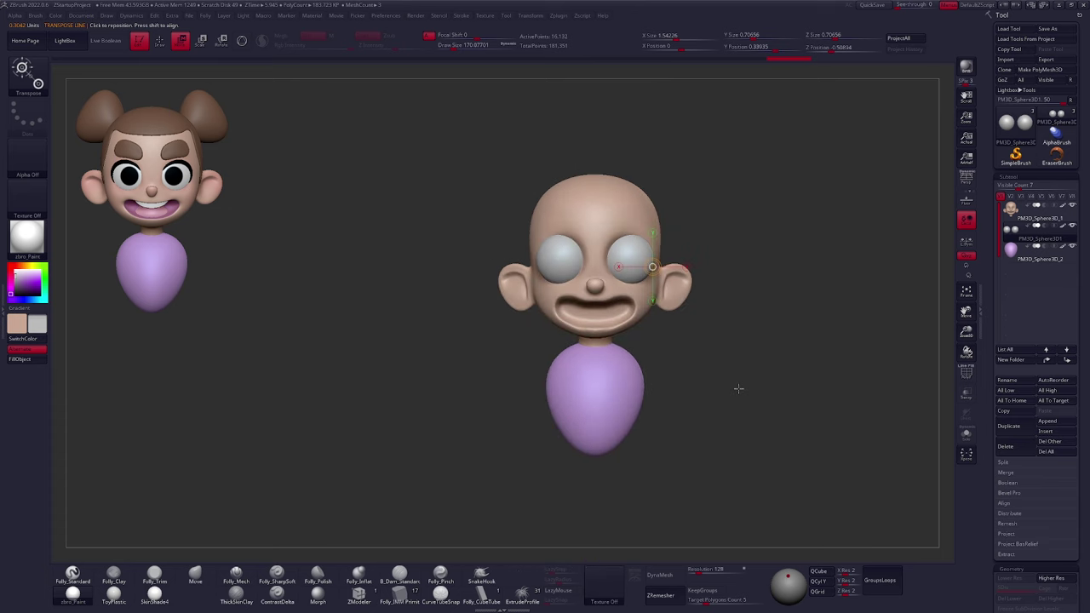
Flatten both eyeballs along an angled front-to-back axis to about 0.47 units deep, using Transparency from above as a guide
right_click_drag(614, 286, 623, 374, "shift")
right_click_drag(614, 323, 658, 350, "ctrl")
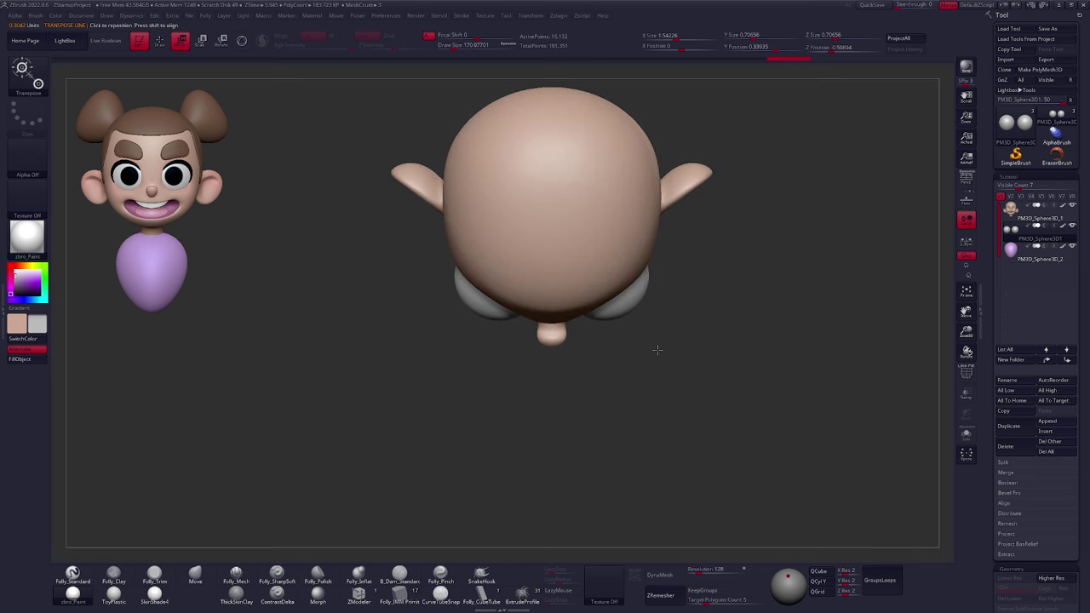
left_click(965, 395)
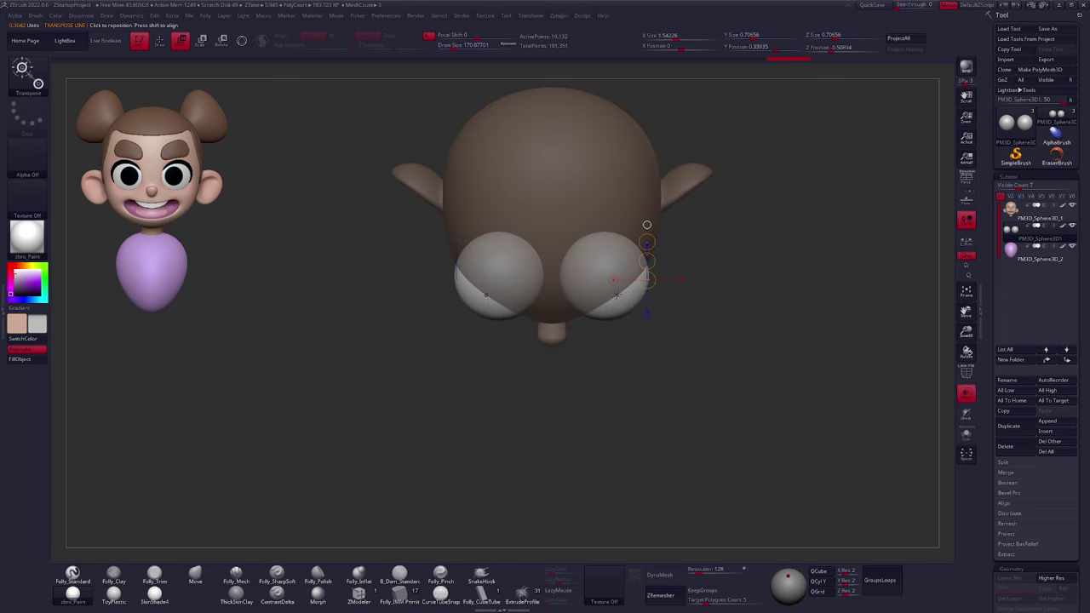
left_click_drag(613, 290, 675, 421)
left_click_drag(674, 421, 663, 425)
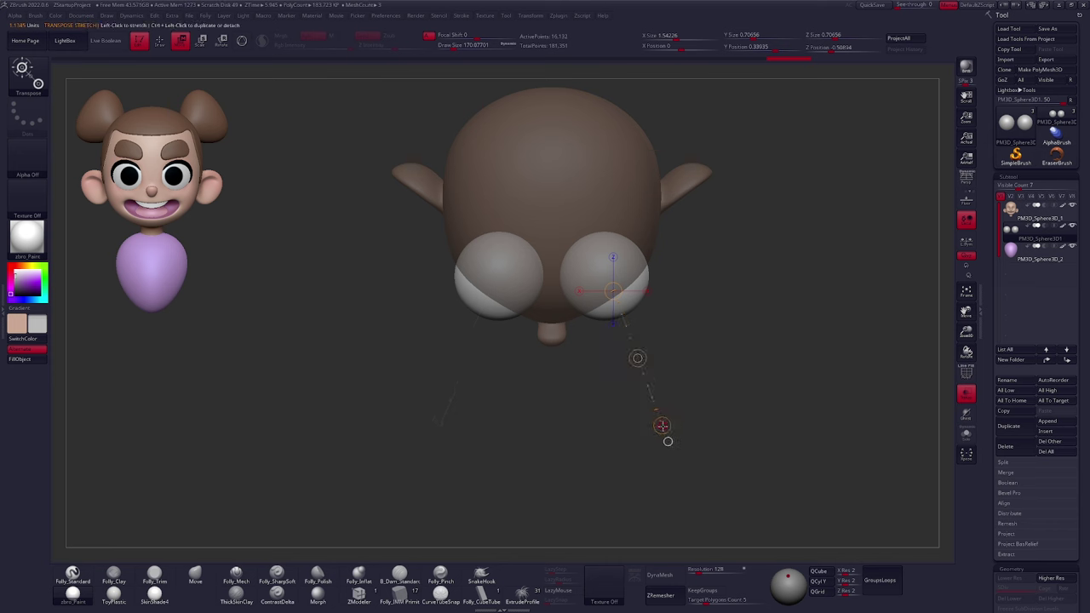
mouse_move(661, 423)
left_mouse_down()
mouse_move(640, 373)
mouse_move(784, 303)
left_mouse_up()
left_click(965, 393)
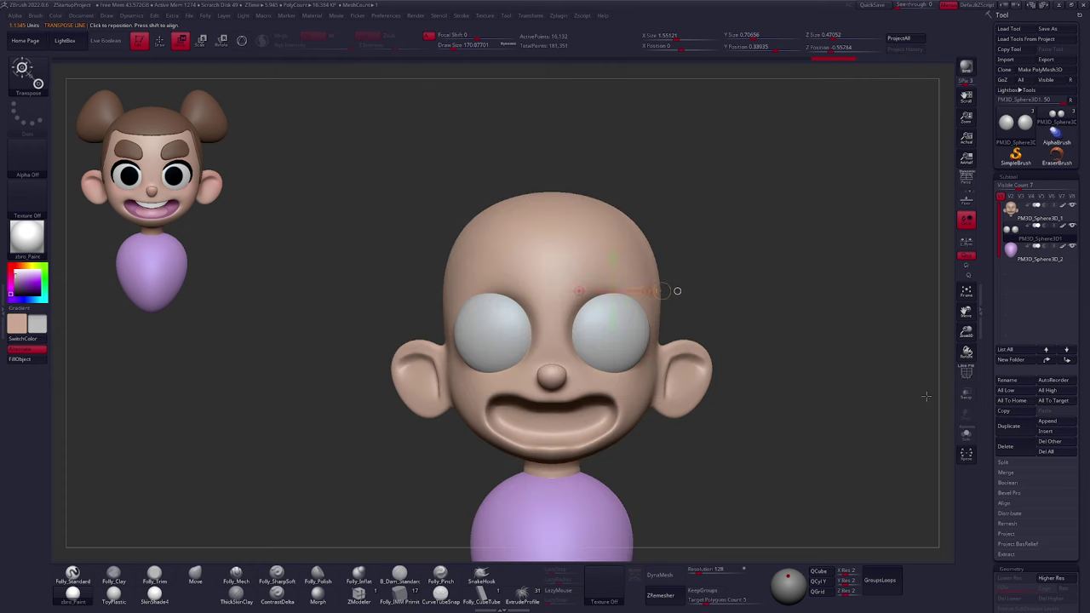
Rotate both flattened eyeballs slightly to follow the face and check their fit from the side
key("q")
mouse_move(782, 409)
left_mouse_down("alt")
mouse_move(743, 424)
mouse_move(715, 380)
left_mouse_up("alt")
key("r")
mouse_move(583, 284)
left_mouse_down()
mouse_move(583, 323)
mouse_move(598, 322)
left_mouse_up()
key("q")
mouse_move(702, 328)
left_mouse_down("shift")
mouse_move(583, 313)
mouse_move(623, 290)
left_mouse_up("shift")
Show the wireframe, enlarge the draw size to about 447 and make the head the active subtool
key("shift+f")
key("space")
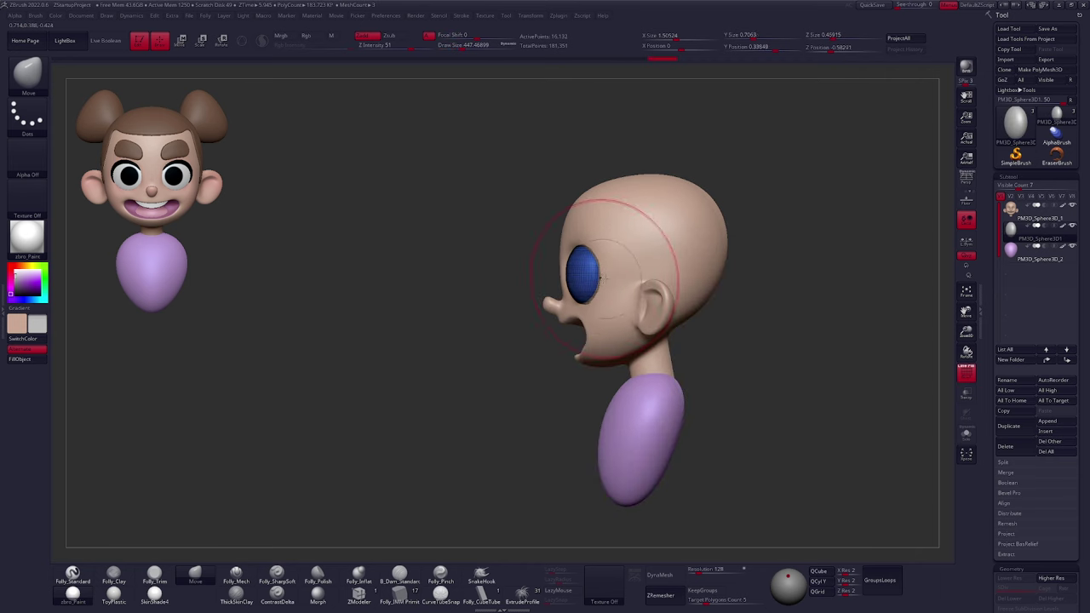
left_click(610, 283, "alt")
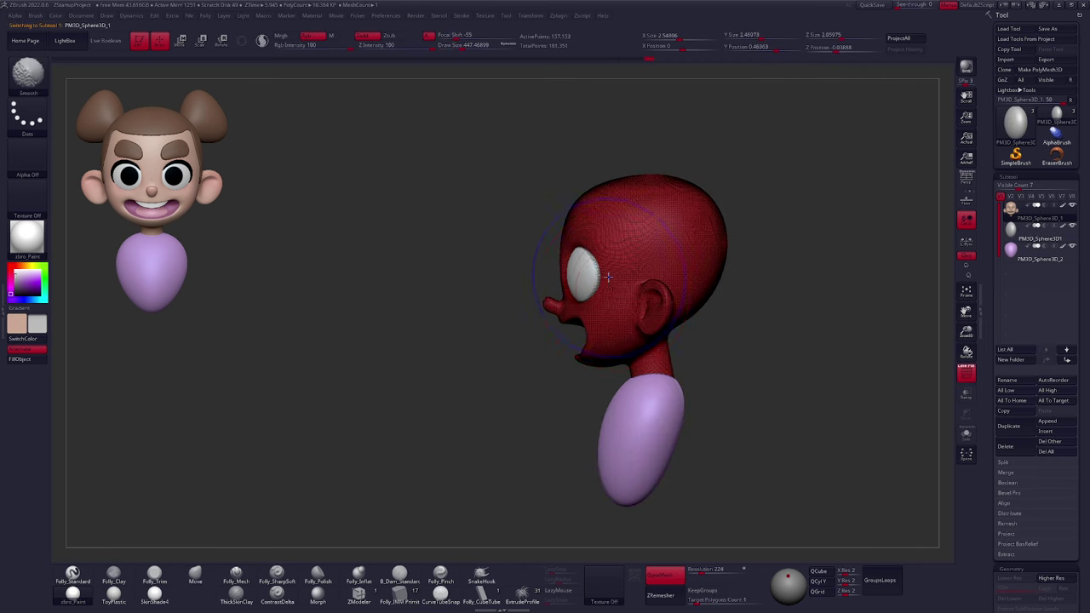
Hide the wireframe, face the head from the front and set the Move brush's draw size to about 320
key("shift+f")
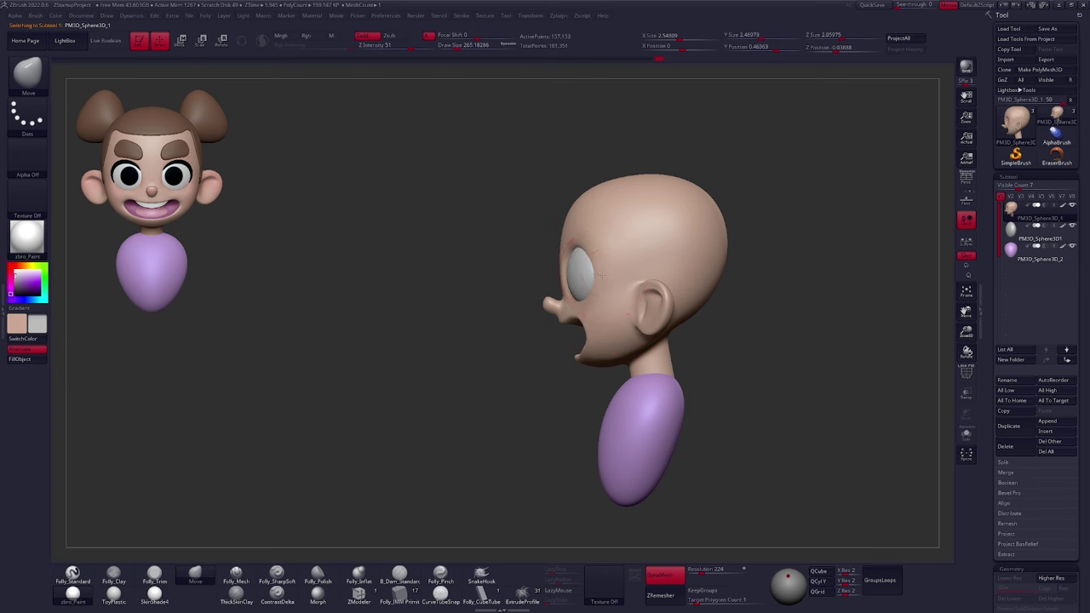
right_click_drag(602, 274, 626, 276, "shift")
key("space")
left_click_drag(582, 269, 590, 267)
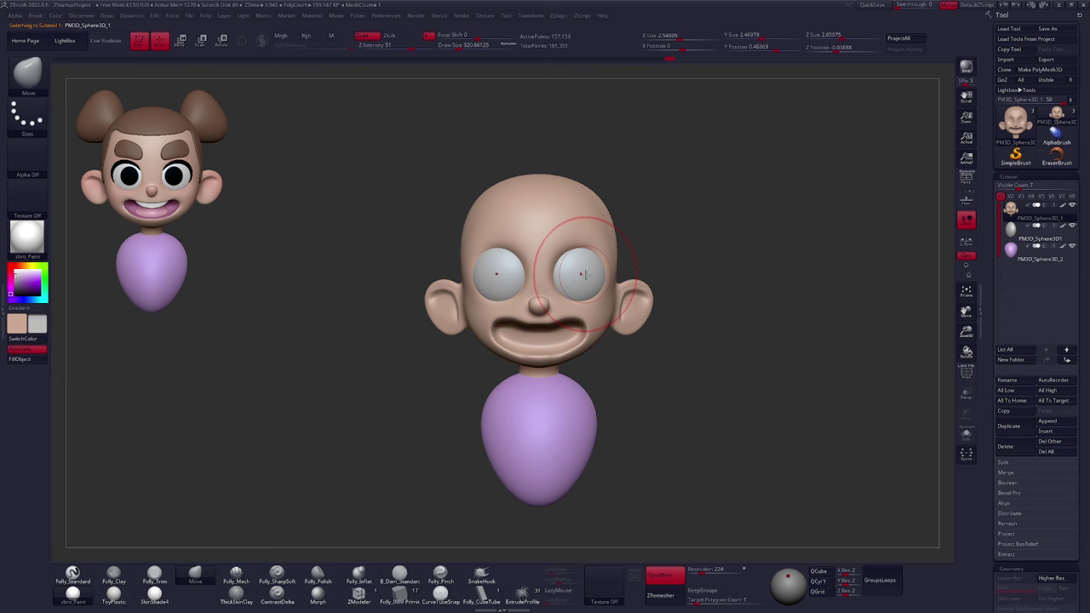
Make the eyeballs the active subtool and rotate both slightly about a vertical axis, using the wireframe only during the rotation
left_click(586, 274, "alt")
right_click_drag(583, 275, 539, 278)
right_click_drag(582, 276, 662, 370, "ctrl")
key("shift+f")
key("r")
left_click_drag(598, 273, 599, 382, "shift")
left_click_drag(599, 327, 610, 327)
key("q")
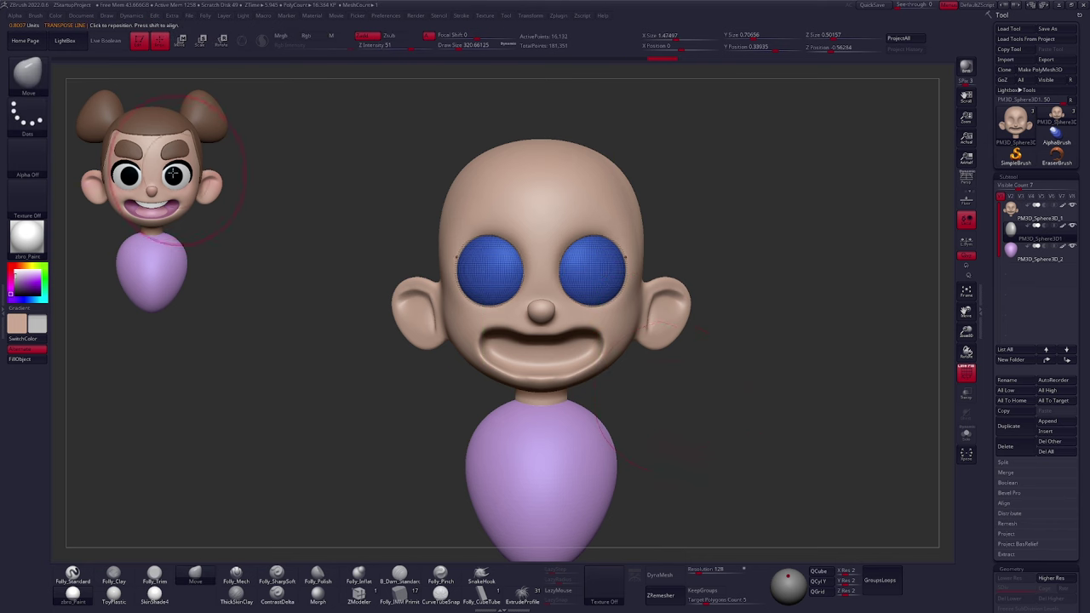
key("shift+f")
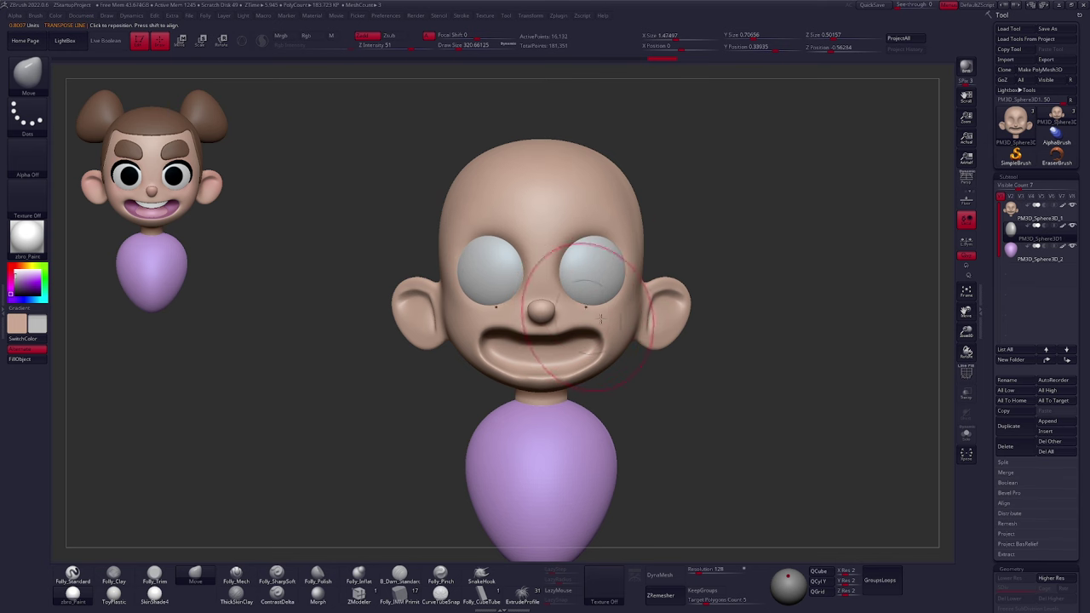
Try nudging both eyeballs upward and toward the nose with the Move brush from the front
key("alt+s")
mouse_move(603, 282)
left_mouse_down()
mouse_move(586, 266)
mouse_move(596, 275)
left_mouse_up()
key("alt+s")
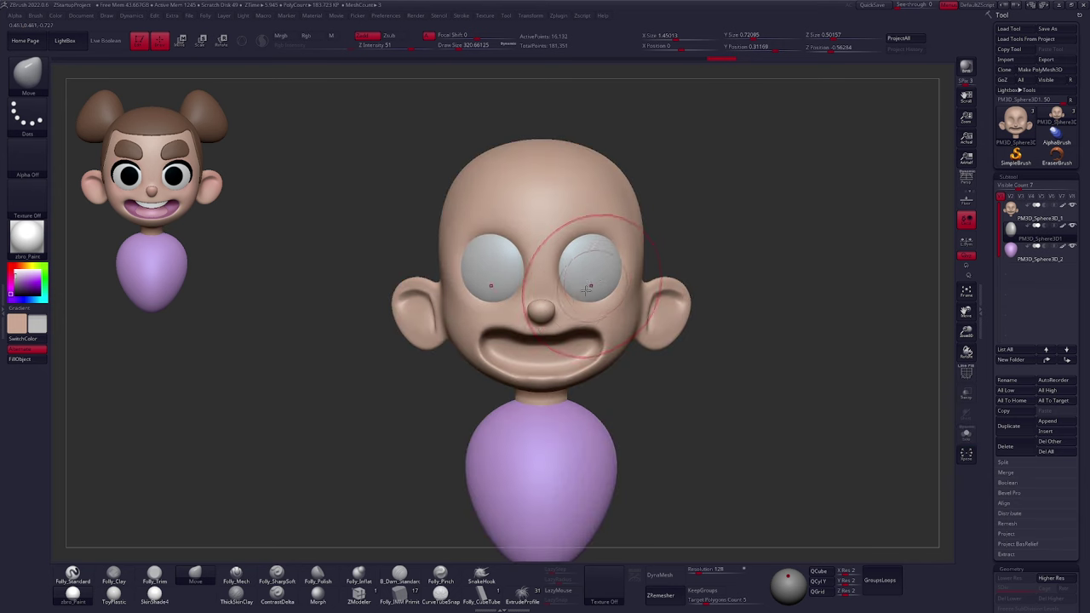
key("ctrl")
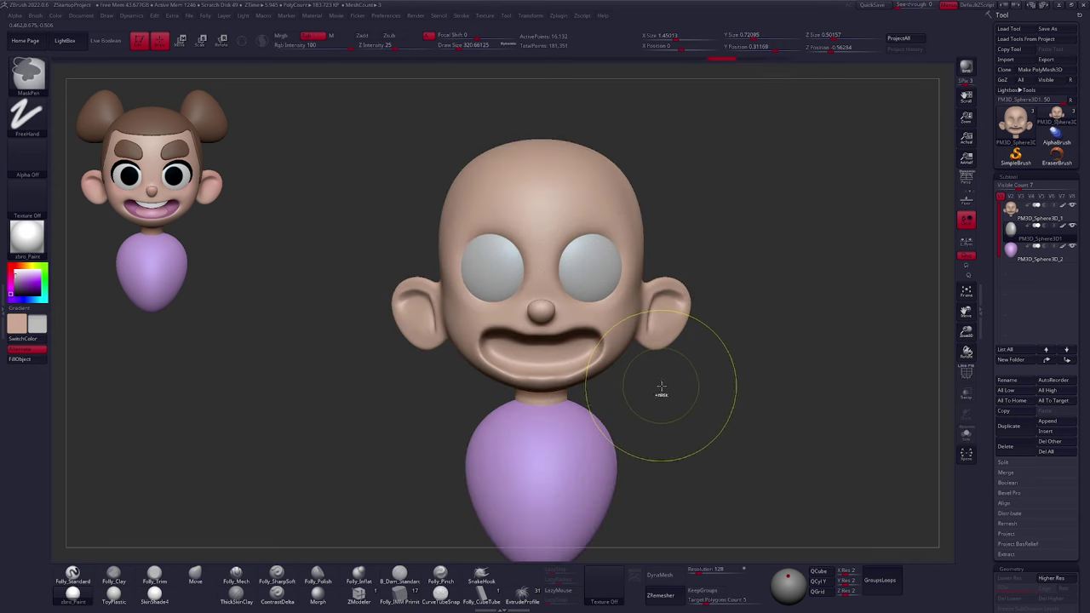
key("ctrl")
mouse_move(686, 377)
left_mouse_down()
mouse_move(626, 372)
mouse_move(650, 355)
left_mouse_up()
Rotate both eyeballs a little further about their vertical axis in a three-quarter view, and return to Draw mode
key("r")
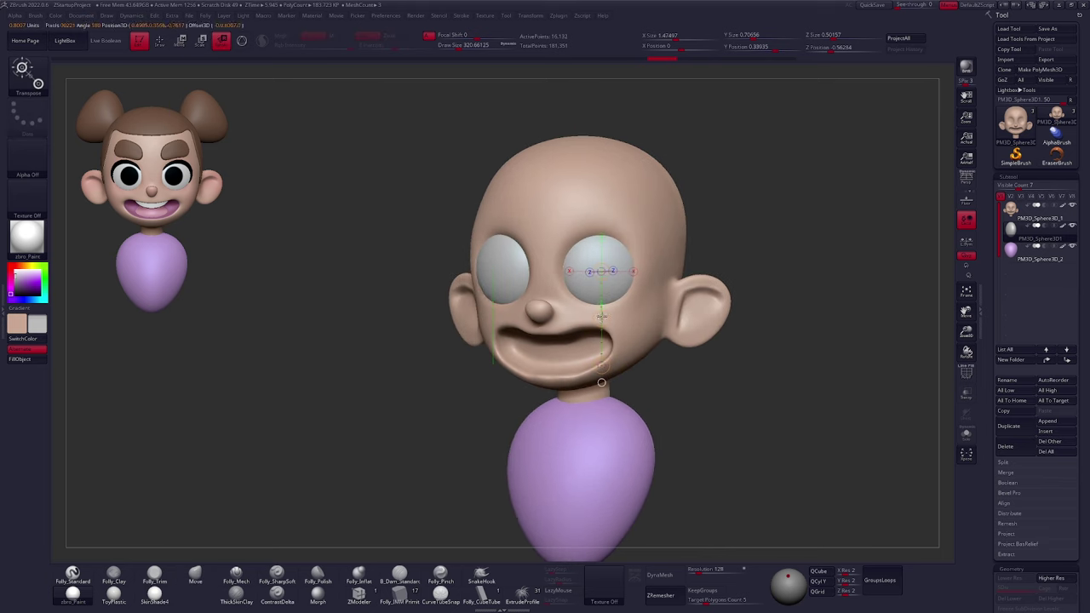
key("alt+s")
key("alt+s")
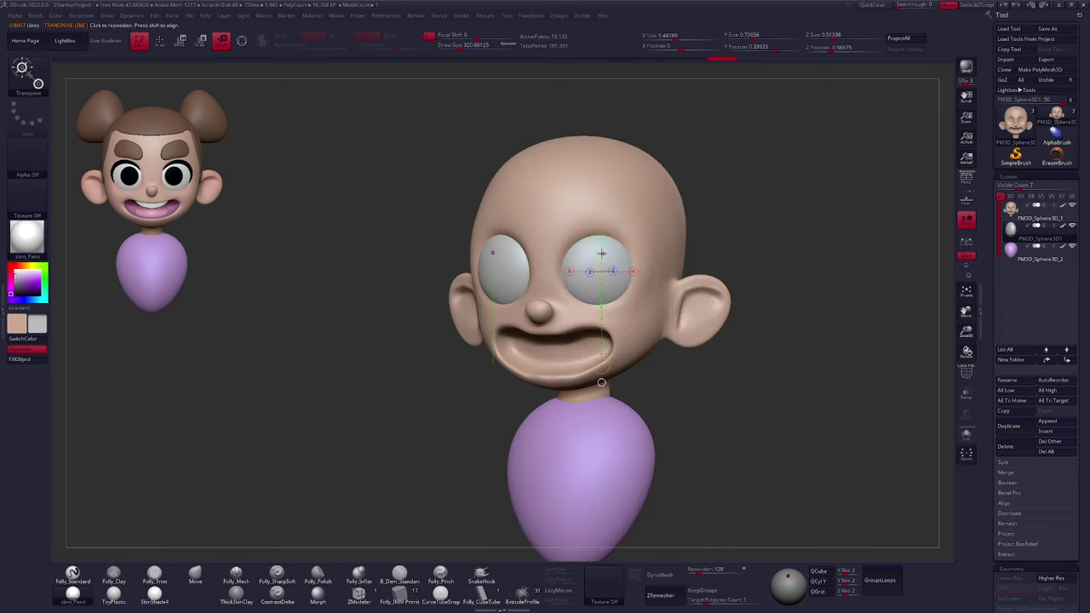
key("q")
Prepare to paint the eyeballs with the Folly_Standard brush at a draw size of about 184 in near-black (RGB 16, 16, 16)
left_click(616, 218, "alt")
mouse_move(606, 234)
right_mouse_down()
mouse_move(615, 236)
mouse_move(602, 235)
mouse_move(605, 209)
mouse_move(607, 247)
right_mouse_up()
key("space")
left_click_drag(656, 308, 648, 308)
left_click(1011, 227)
key("space")
left_click_drag(746, 297, 739, 296)
mouse_move(739, 298)
right_mouse_down("ctrl")
mouse_move(708, 370)
mouse_move(686, 361)
right_mouse_up("ctrl")
key("1")
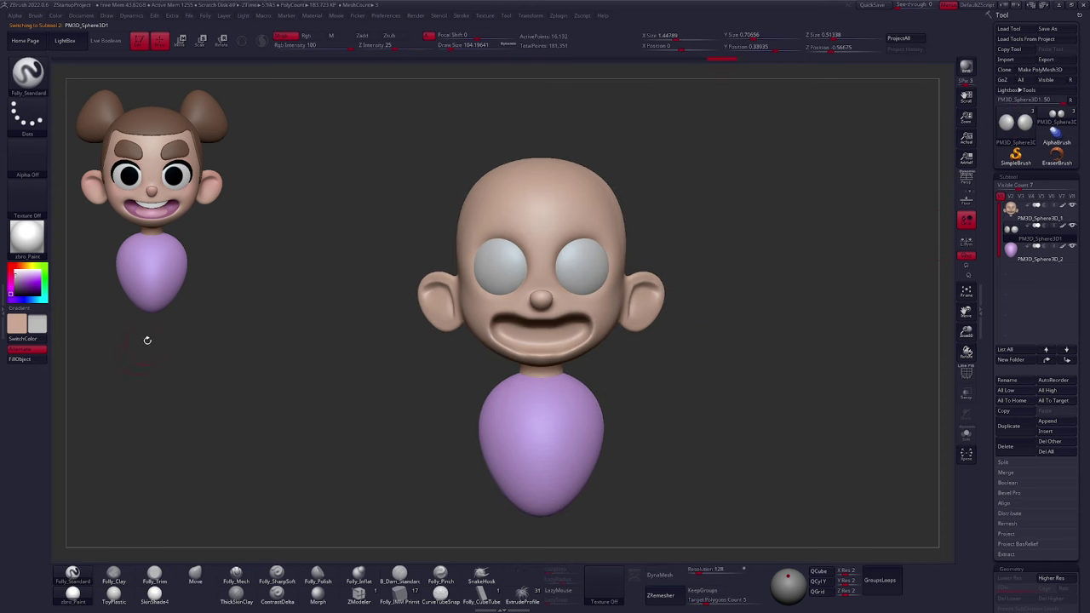
left_click(12, 297)
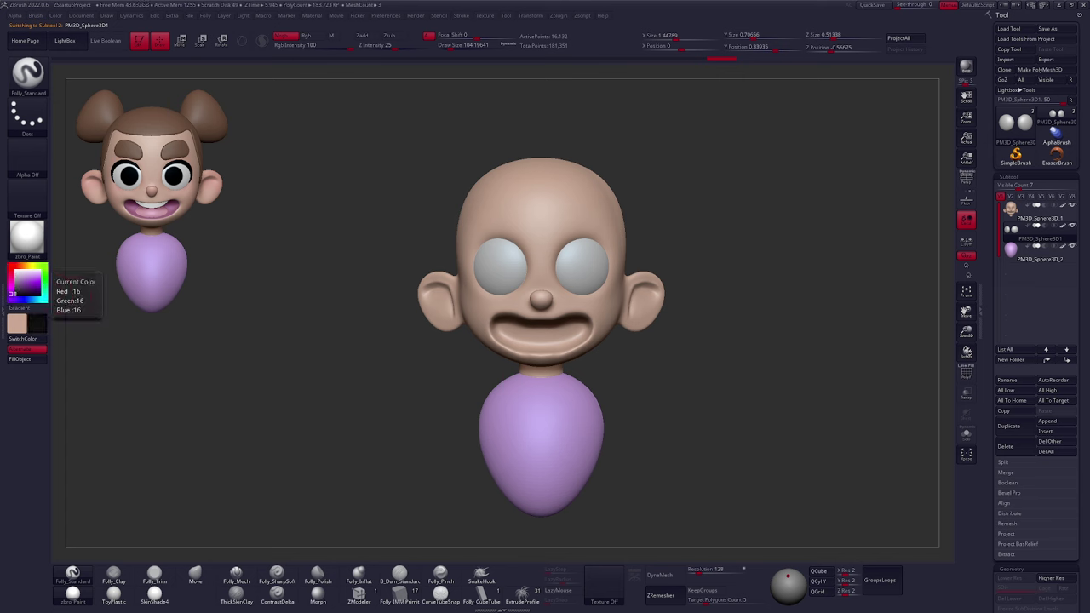
Try painting mirrored near-black pupils on the eyeballs at a draw size of about 67
right_click_drag(555, 250, 572, 290, "ctrl")
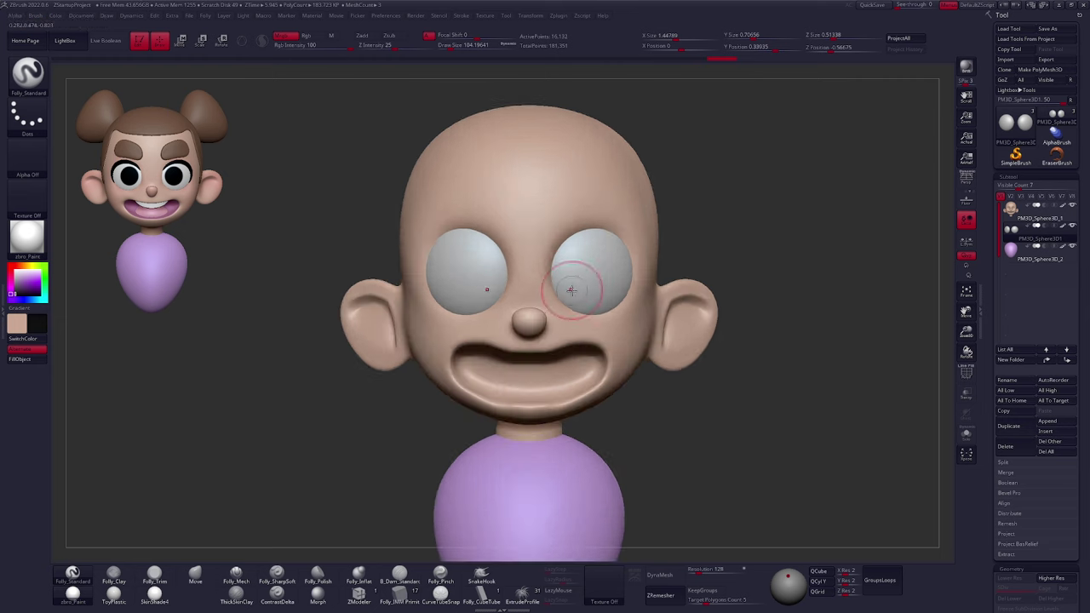
key("space")
left_click_drag(591, 272, 585, 272)
right_click_drag(585, 280, 594, 286, "alt")
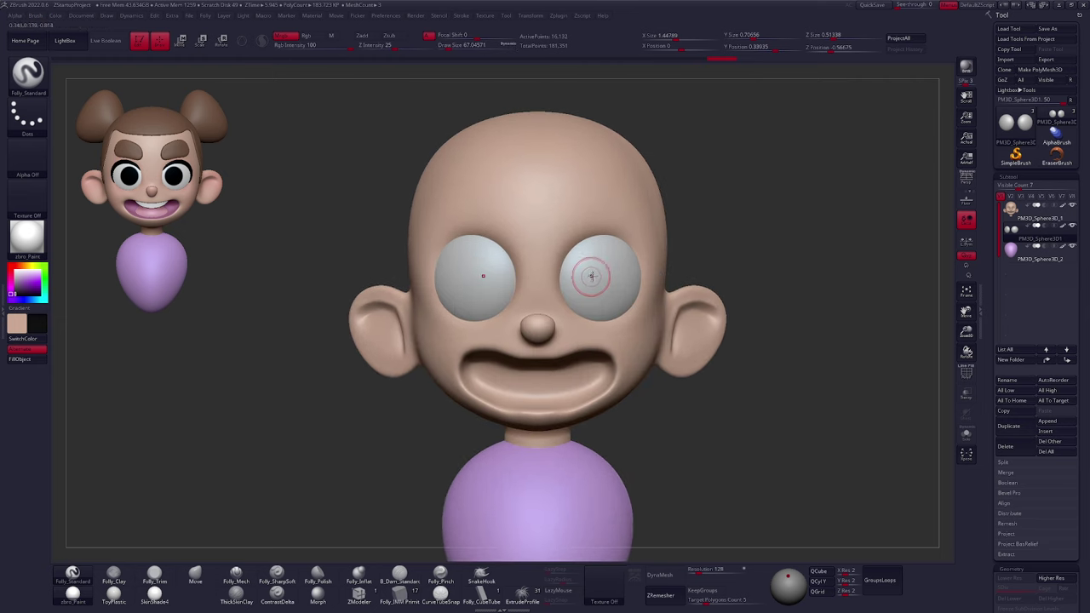
left_click_drag(591, 278, 591, 277)
mouse_move(692, 426)
right_mouse_down("ctrl")
mouse_move(702, 380)
mouse_move(684, 370)
mouse_move(693, 386)
mouse_move(703, 366)
mouse_move(688, 414)
mouse_move(655, 418)
mouse_move(641, 351)
right_mouse_up("ctrl")
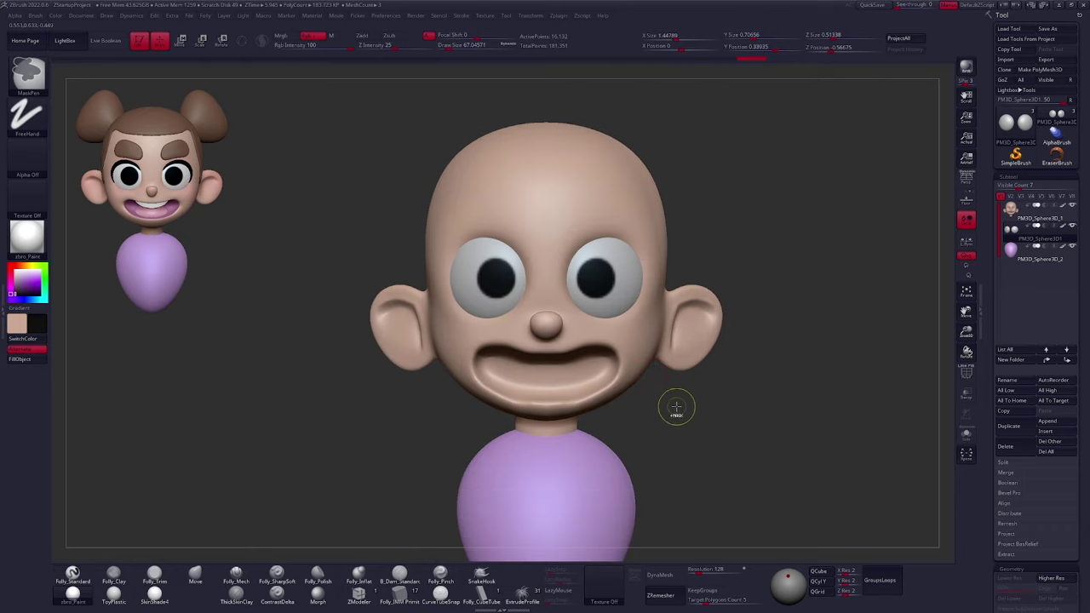
key("ctrl+z")
Subdivide the eyeballs up to subdivision level 4
right_click_drag(677, 423, 672, 382, "alt")
key("ctrl")
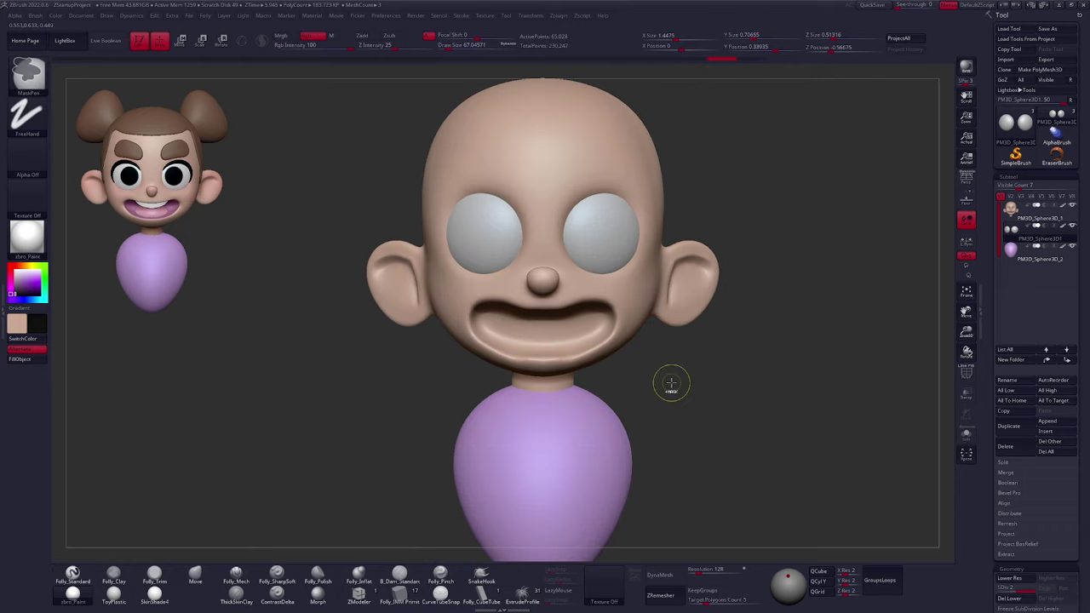
key("ctrl+d")
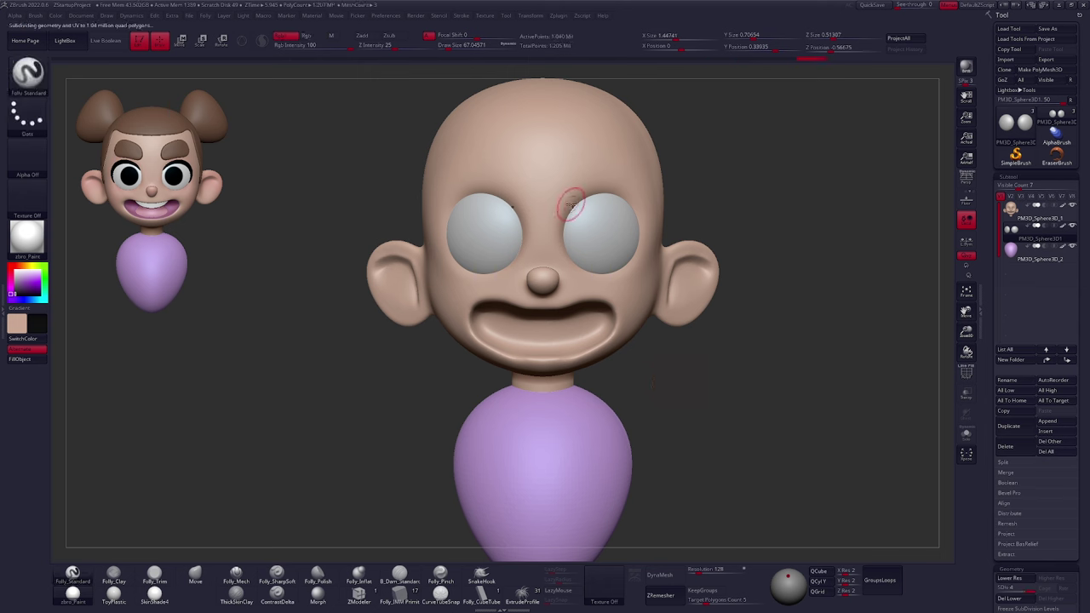
Try painting larger pupils on the subdivided eyeballs at a draw size of about 96
right_click_drag(581, 247, 587, 233, "ctrl")
key("space")
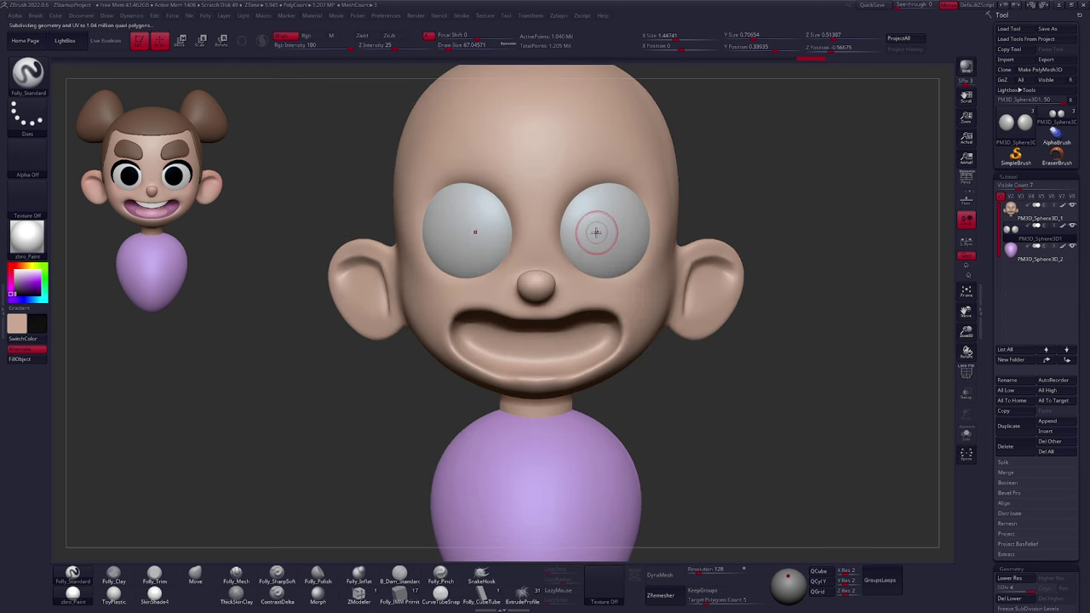
key("space")
left_click_drag(596, 231, 594, 233)
key("space")
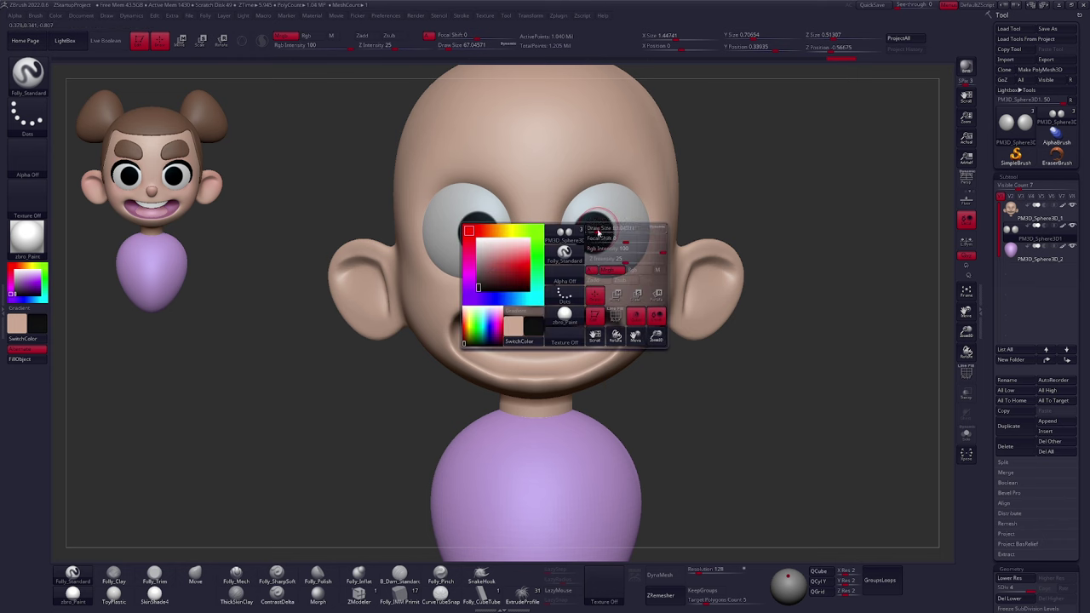
scroll(594, 231, "down", 4)
left_click_drag(594, 230, 598, 233)
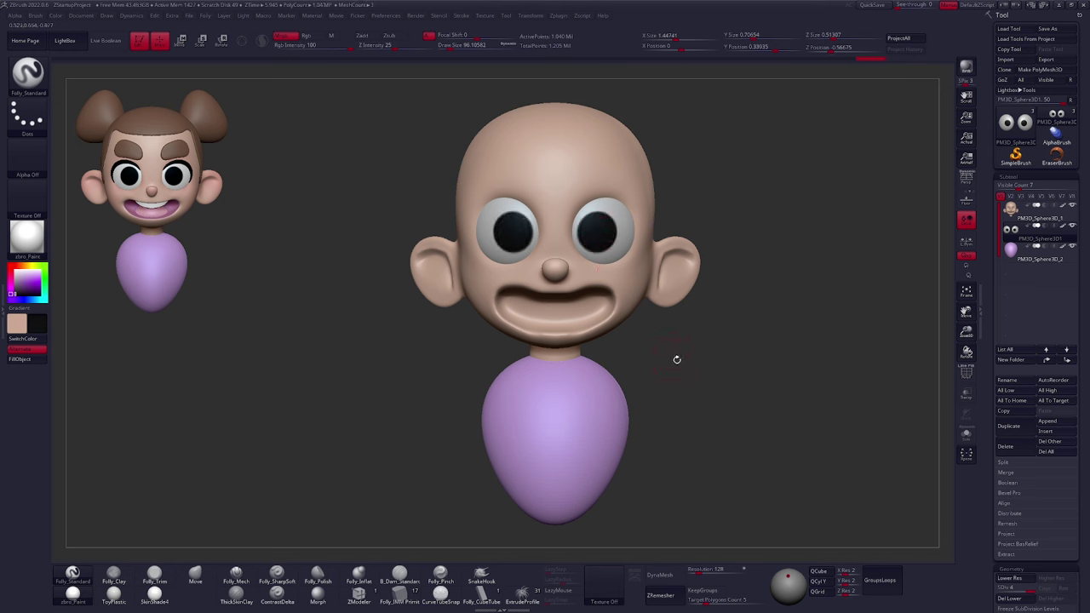
left_click_drag(681, 375, 687, 381, "ctrl")
Paint mirrored near-black pupils on both eyeballs at a draw size of about 88
key("space")
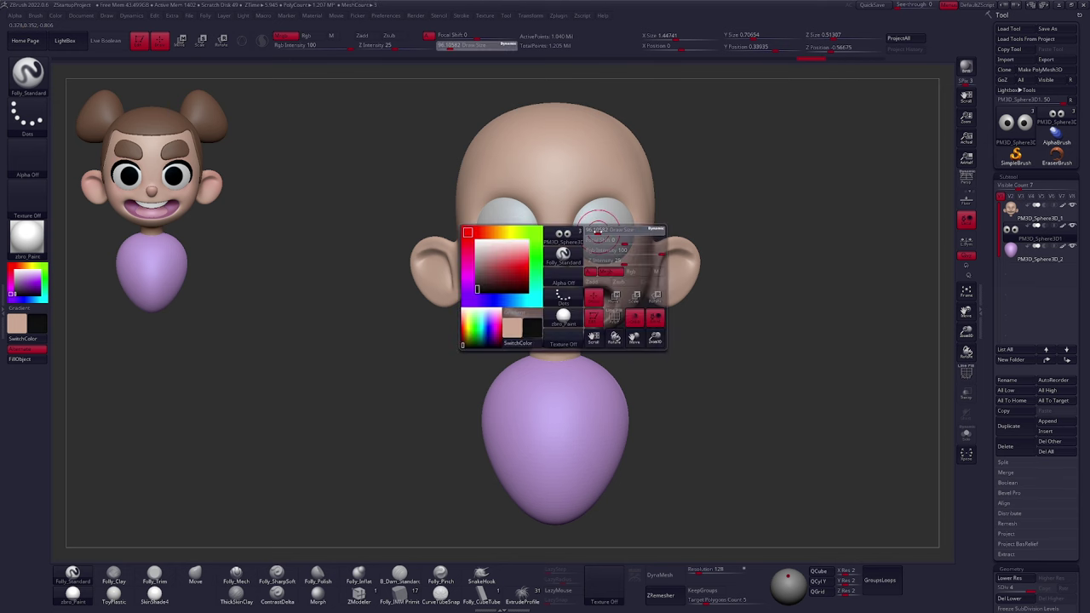
left_click_drag(598, 231, 598, 232)
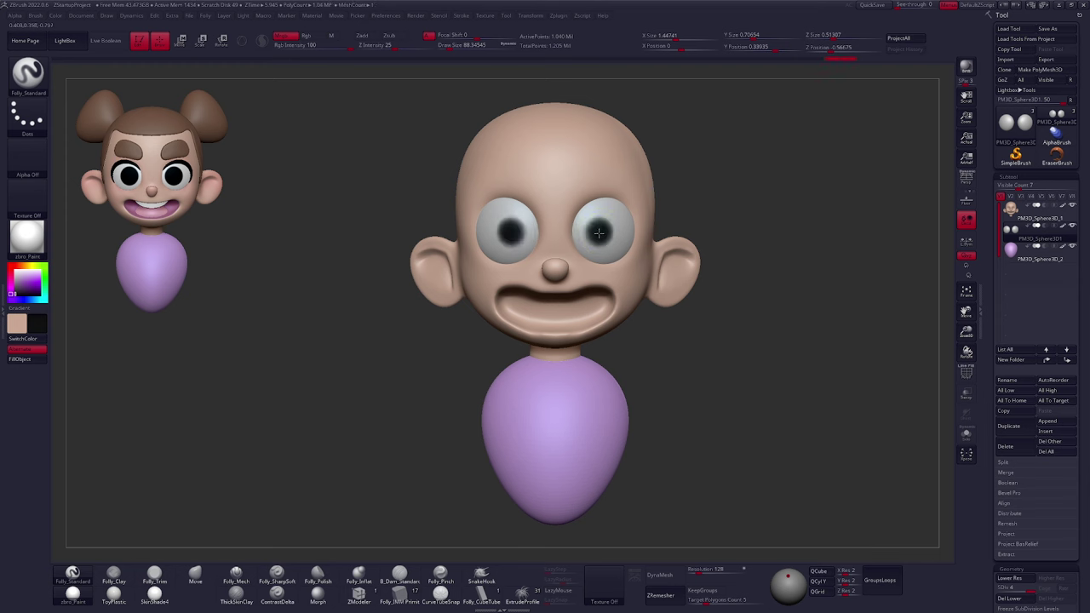
mouse_move(672, 389)
left_mouse_down("alt")
mouse_move(661, 383)
mouse_move(650, 411)
left_mouse_up("alt")
Switch to the Move brush, make the head the active subtool and set the draw size to about 192
key("b")
key("m")
key("v")
key("space")
left_click_drag(686, 366, 705, 367)
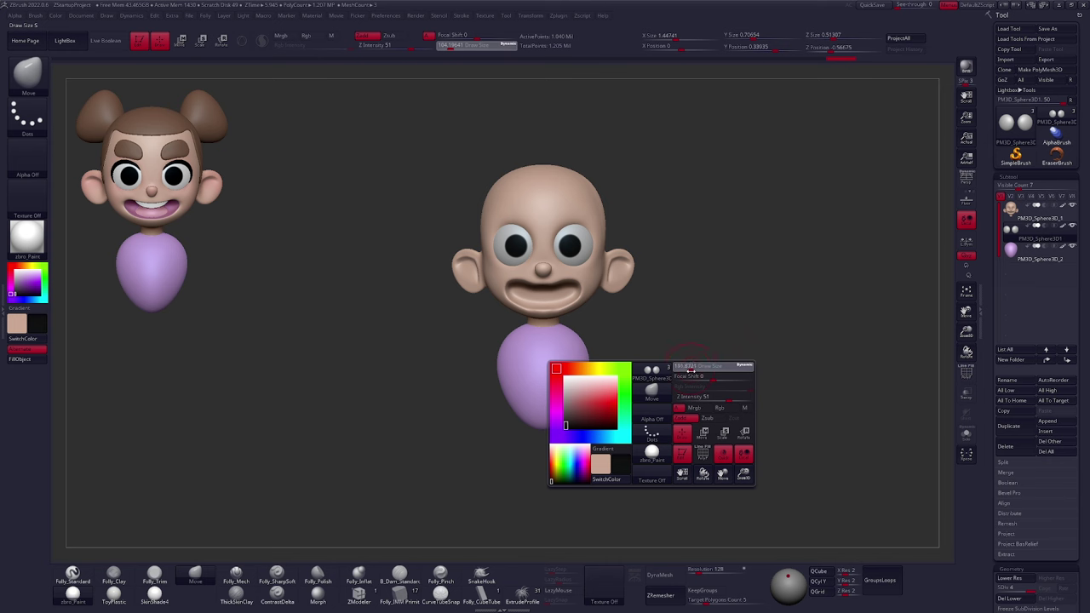
left_click(589, 286, "alt")
key("space")
left_click_drag(603, 286, 595, 285)
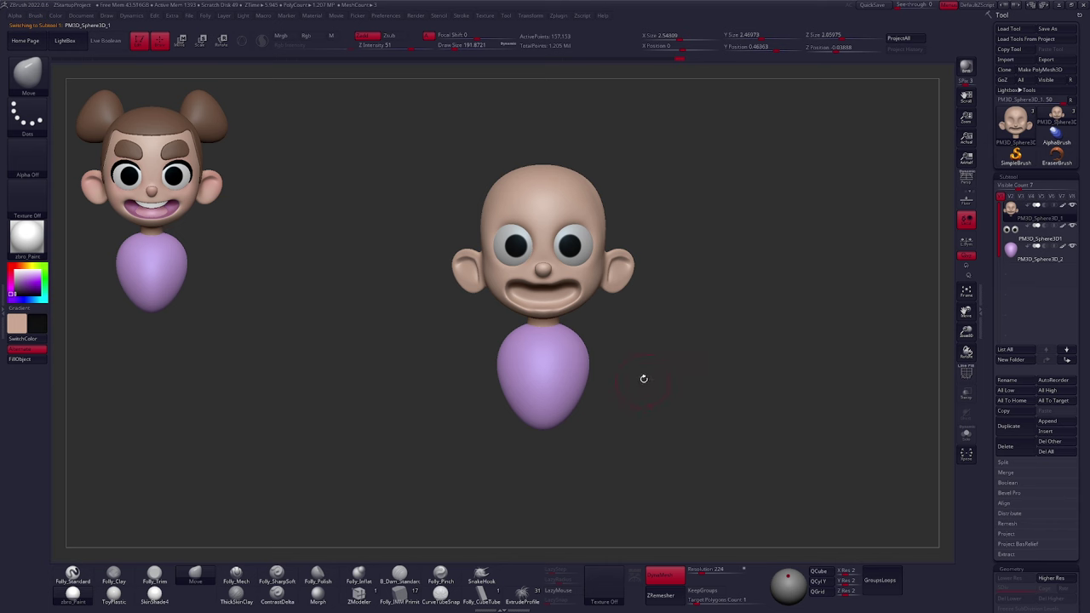
mouse_move(554, 318)
right_mouse_down()
mouse_move(593, 323)
mouse_move(544, 322)
mouse_move(562, 300)
right_mouse_up()
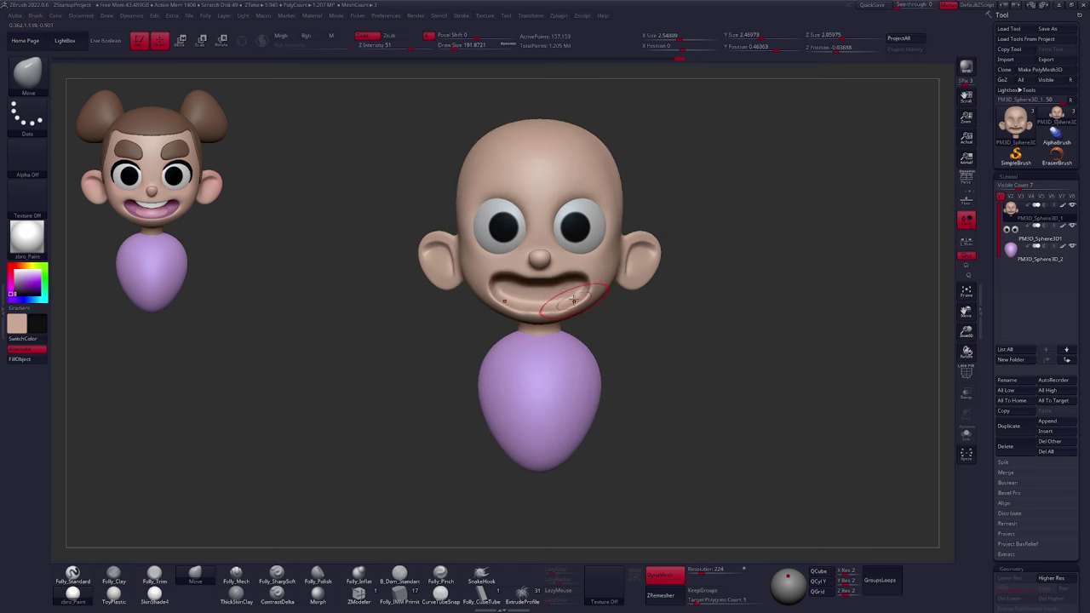
mouse_move(625, 262)
right_mouse_down()
mouse_move(582, 272)
mouse_move(598, 264)
right_mouse_up()
key("2")
key("space")
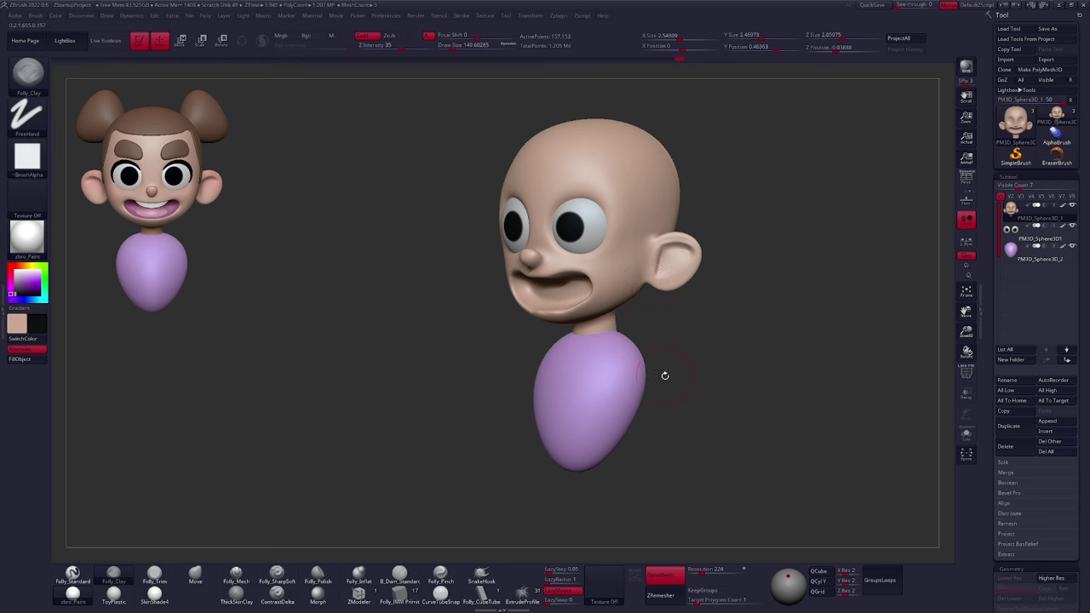
key("1")
key("space")
left_click_drag(592, 267, 609, 266)
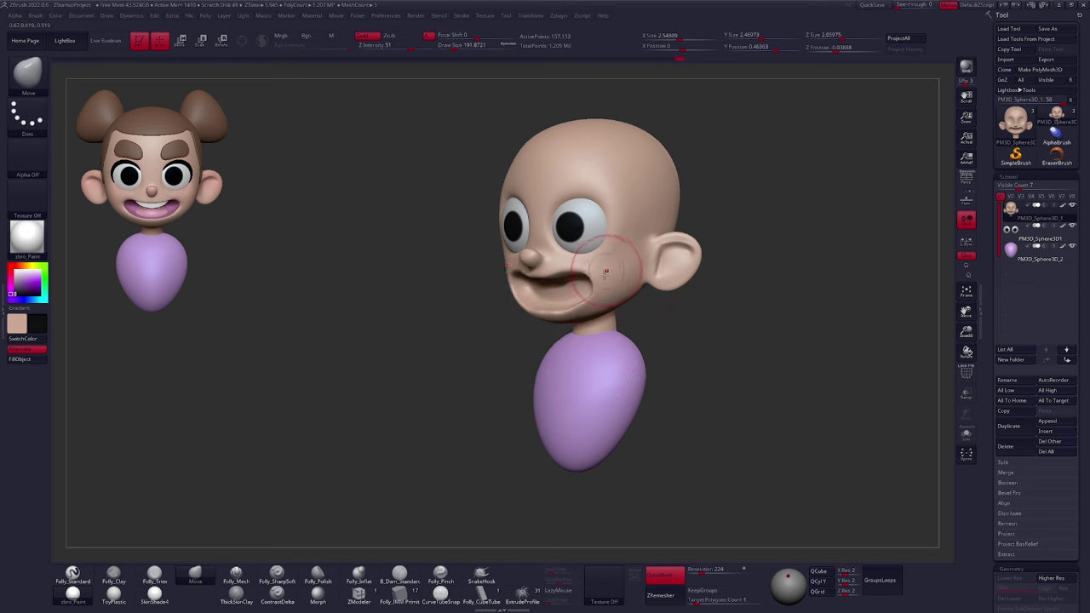
Check the head in profile and nudge its sides beside the ears with the Move brush at a draw size of about 192
right_click_drag(621, 261, 611, 276, "shift")
key("space")
left_click_drag(591, 288, 605, 288)
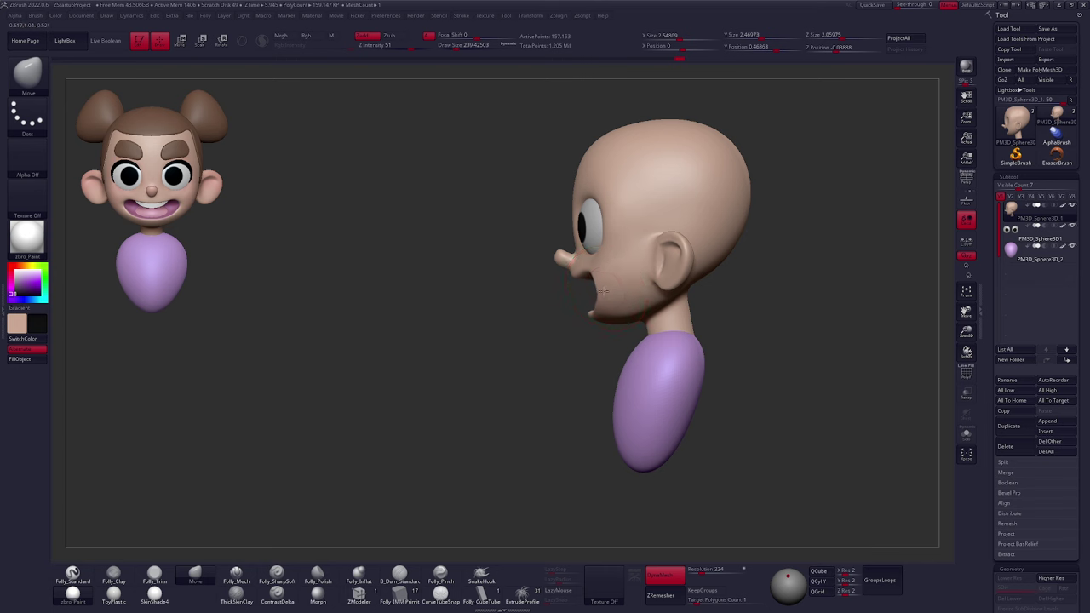
right_click_drag(611, 279, 635, 264, "shift")
key("bracketleft")
left_click_drag(623, 257, 629, 266)
right_click_drag(631, 270, 641, 294, "alt")
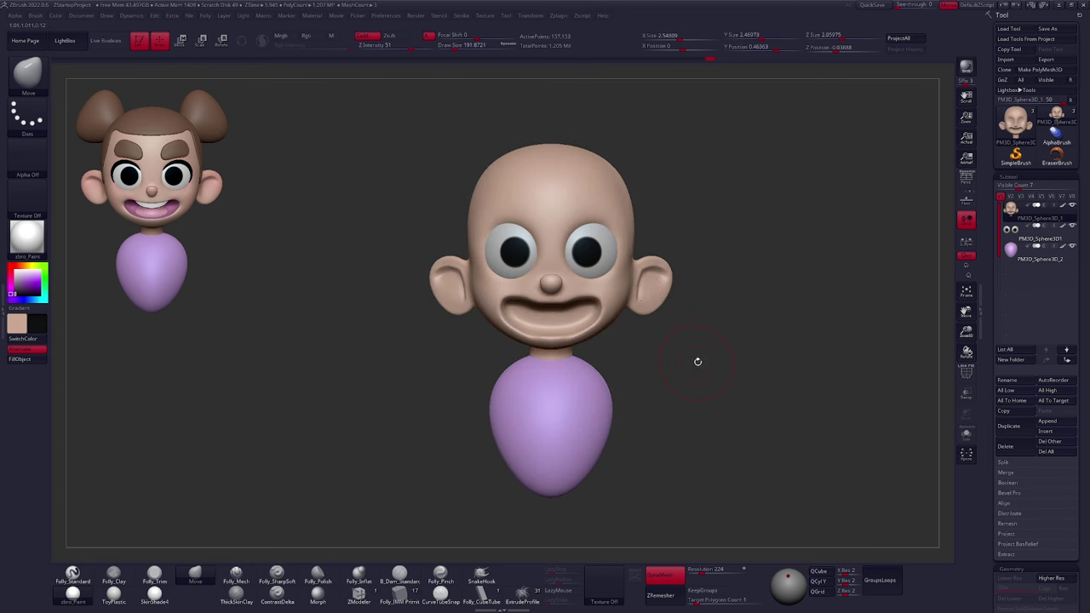
Refine the head's front profile around the eyes and nose from the side with the Move brush, reducing the draw size to about 171
right_click_drag(698, 362, 607, 357)
mouse_move(571, 224)
right_mouse_down()
mouse_move(660, 229)
mouse_move(566, 231)
right_mouse_up()
left_click_drag(551, 261, 566, 259)
key("space")
right_click_drag(579, 257, 631, 258, "shift")
key("space")
left_click_drag(564, 254, 551, 254)
right_click_drag(566, 234, 615, 258, "ctrl")
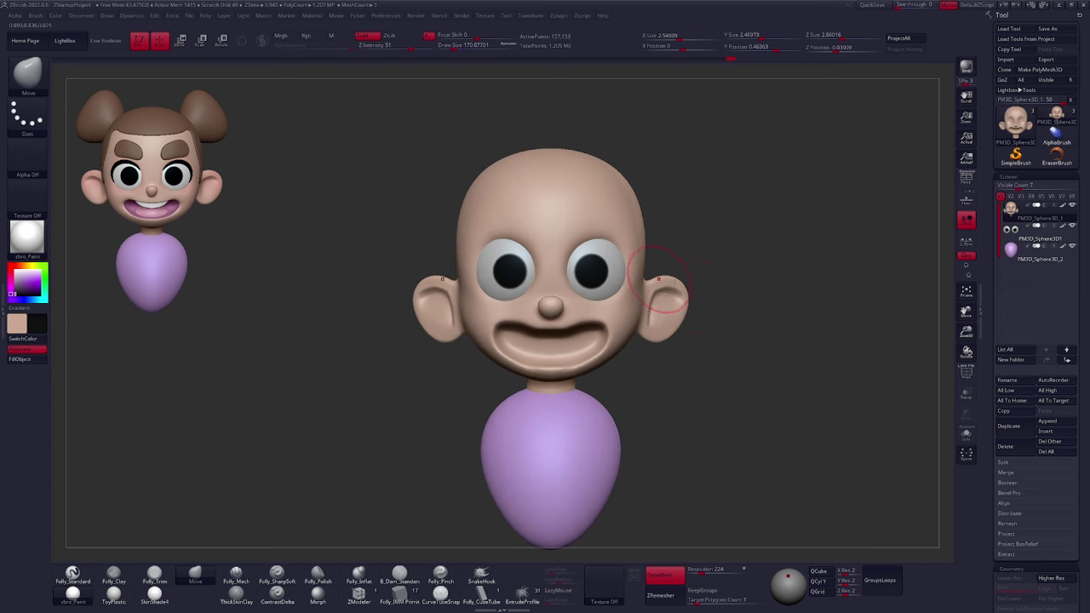
Reduce the draw size to about 121, centre the head in front view and duplicate the head subtool
key("space")
left_click_drag(747, 340, 738, 339)
right_click_drag(738, 343, 728, 362, "alt")
right_click_drag(729, 362, 717, 356, "alt")
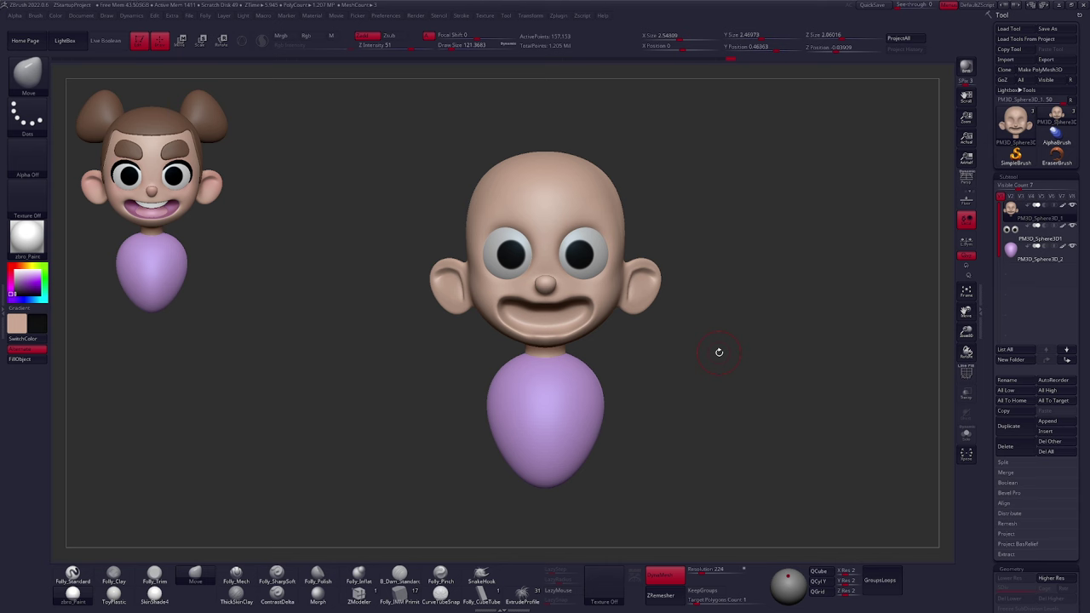
right_click_drag(719, 352, 713, 353, "alt")
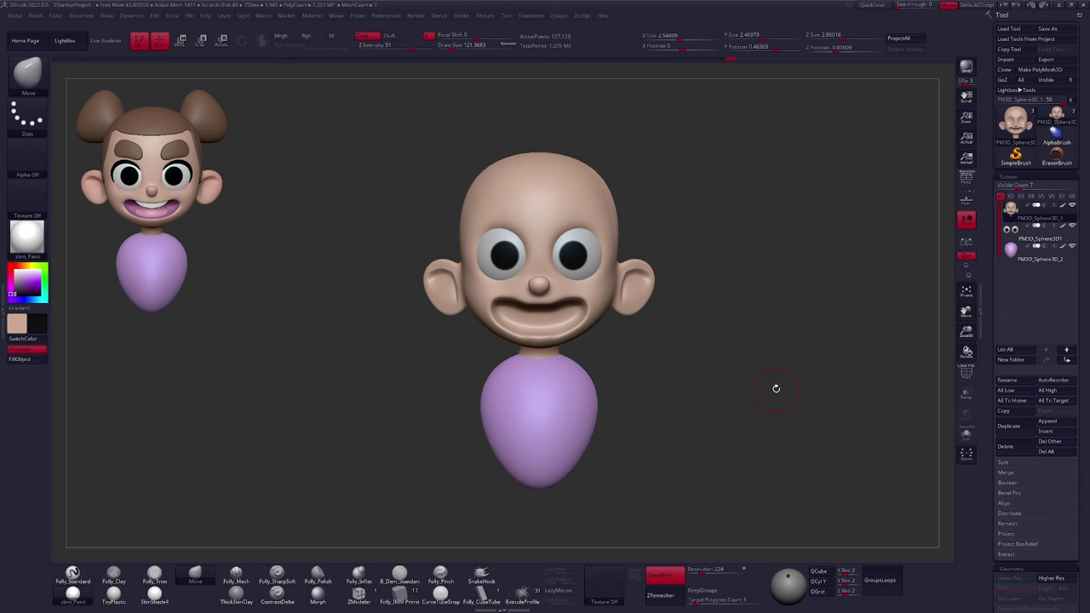
left_click(1019, 430)
key("shift+f")
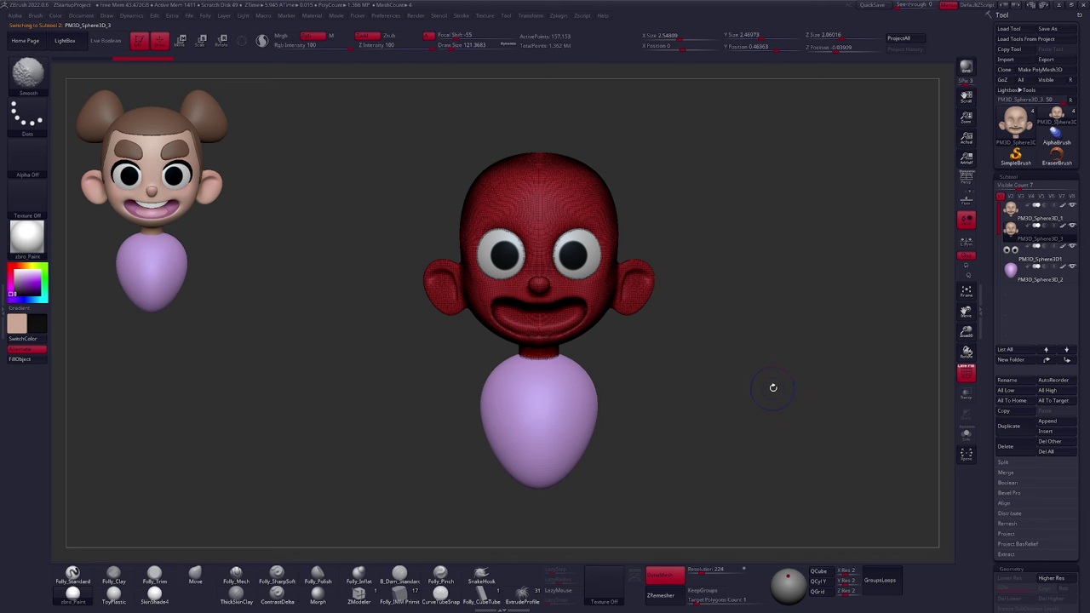
key("shift+f")
Mask thick, mirrored eyebrow shapes above the eyes on the duplicated head at a draw size of about 38
right_click_drag(589, 197, 557, 221, "ctrl")
key("space")
mouse_move(552, 220)
left_mouse_down()
mouse_move(570, 221)
mouse_move(537, 214)
mouse_move(603, 207)
mouse_move(586, 223)
mouse_move(604, 220)
mouse_move(591, 196)
mouse_move(549, 203)
mouse_move(537, 225)
left_mouse_up()
left_click_drag(599, 198, 604, 208, "ctrl")
right_click_drag(591, 218, 586, 266, "shift")
right_click_drag(643, 406, 628, 392, "alt")
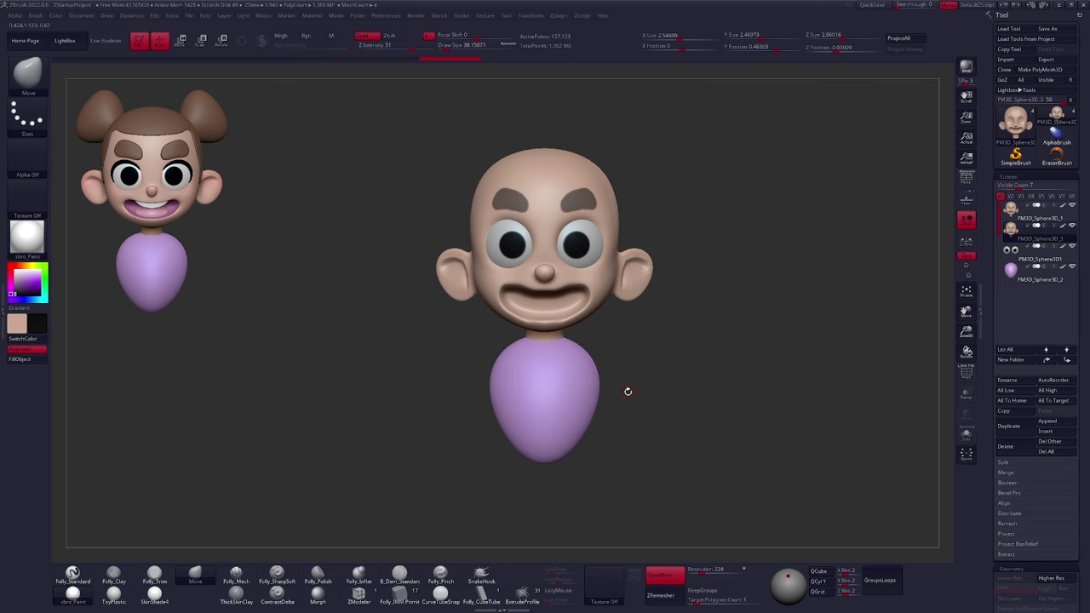
Show the wireframe on the duplicated head with the masked eyebrows
right_click_drag(585, 242, 599, 257, "ctrl")
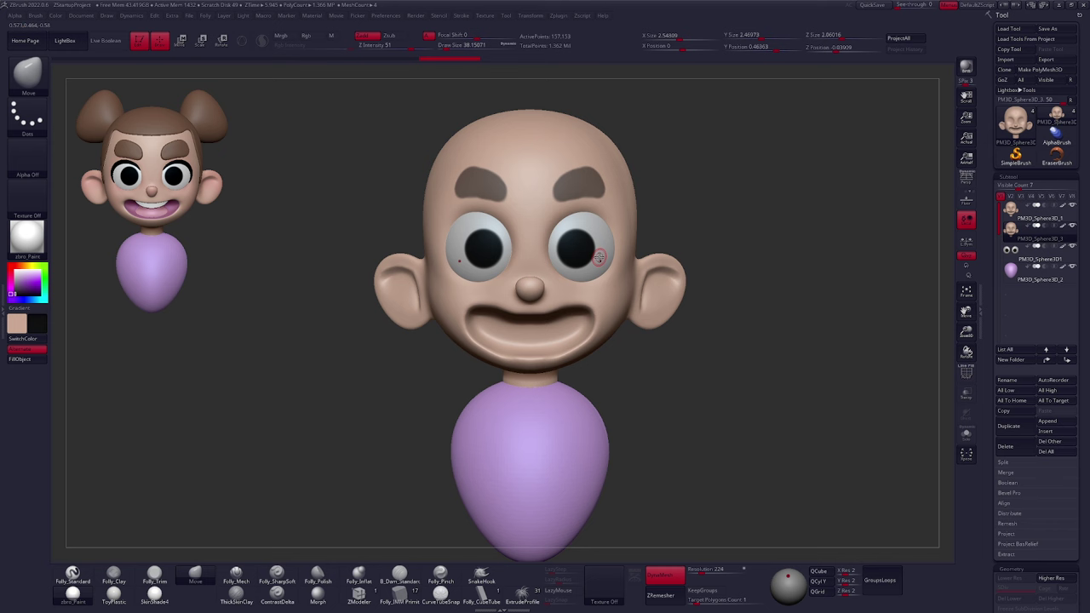
left_click(969, 380)
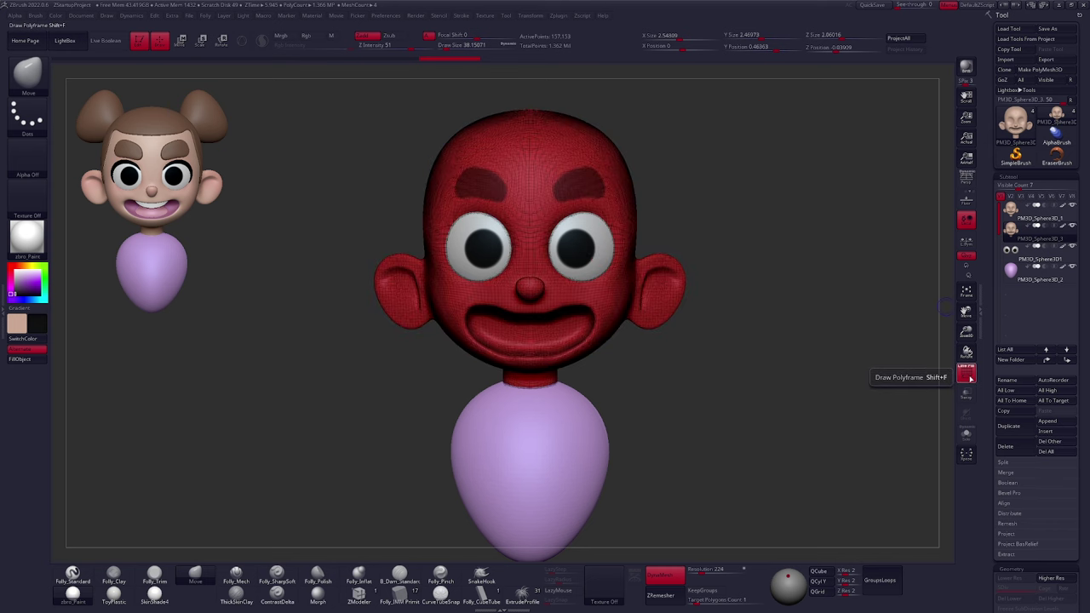
left_click(969, 378)
left_click(969, 378)
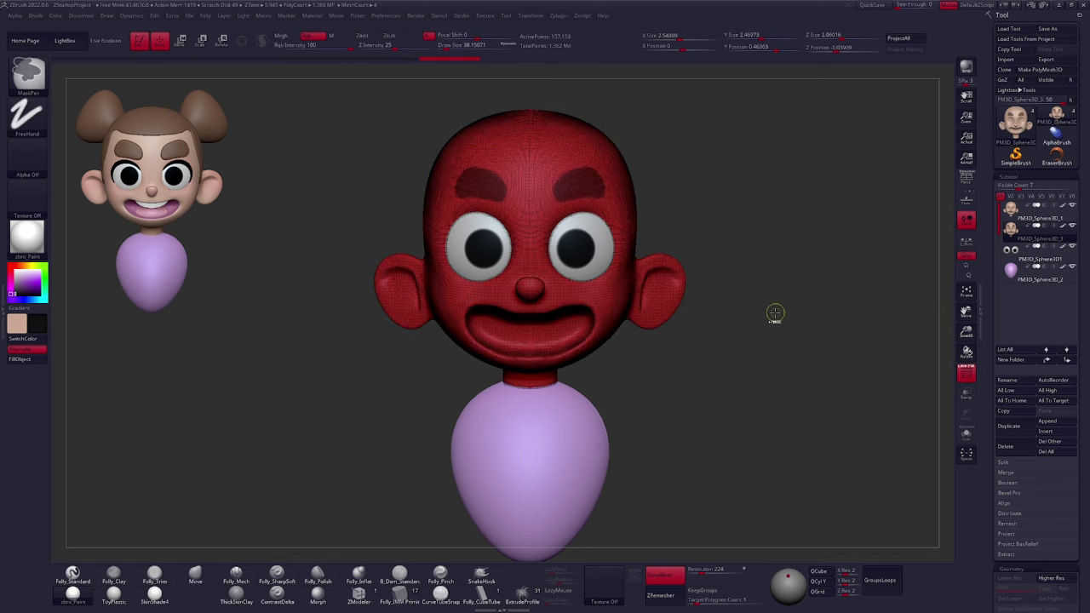
Try turning the eyebrow mask on the duplicated head into a new polygroup
key("ctrl+w")
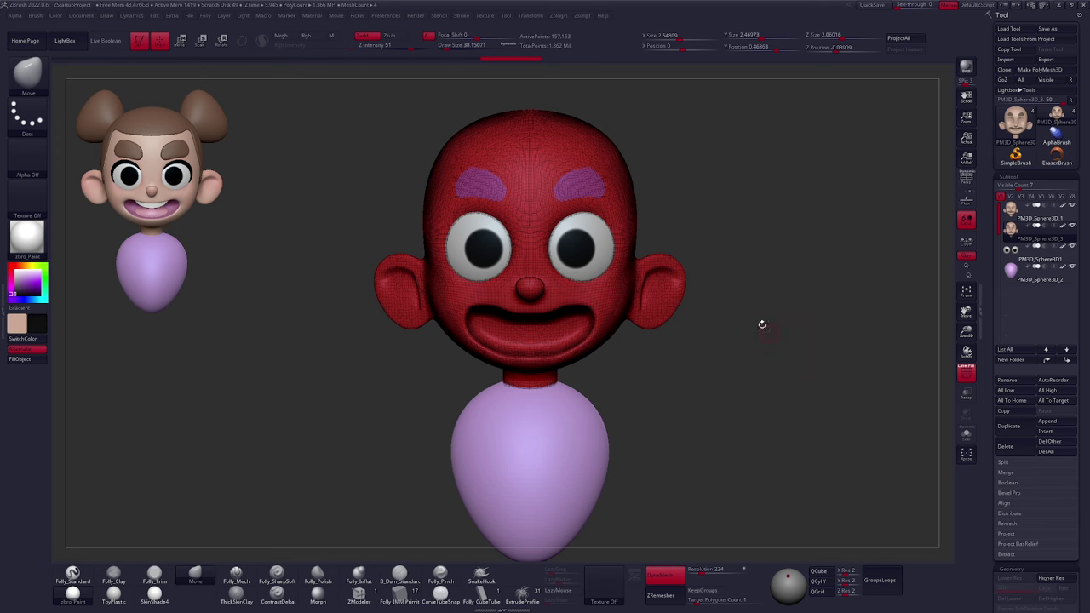
left_click_drag(738, 290, 754, 306, "alt")
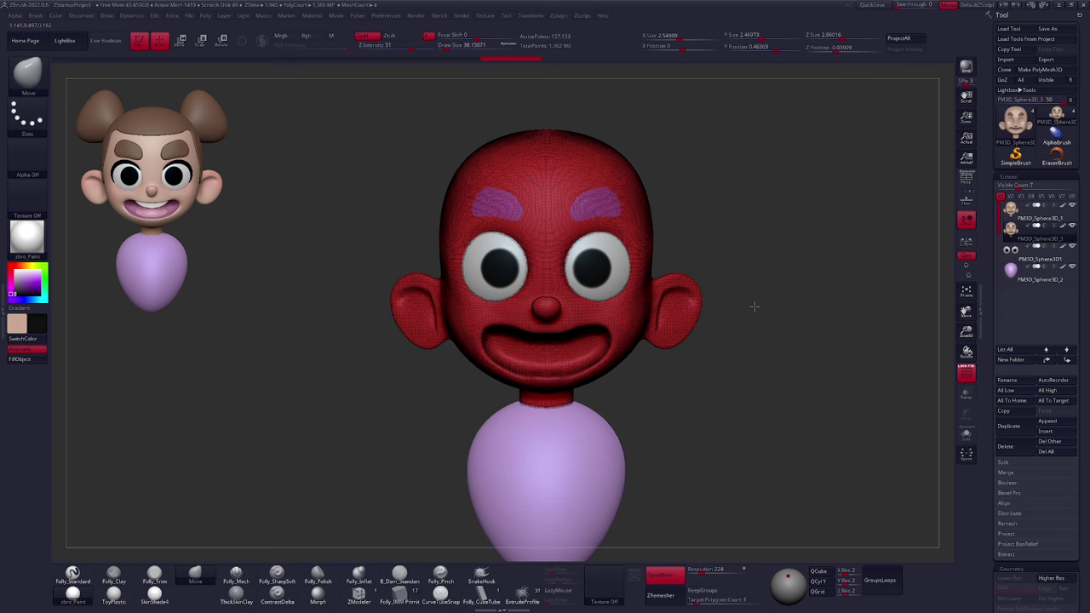
key("ctrl+z")
Assign the masked eyebrows their own polygroup with Group Masked, and clear the mask from the duplicated head
left_click_drag(1026, 316, 1027, 230)
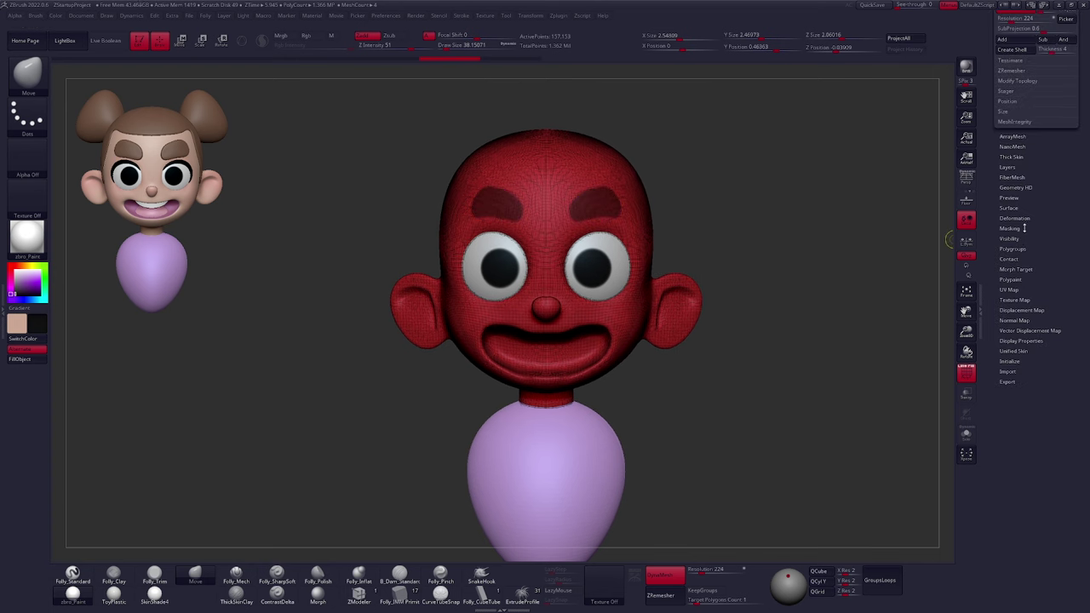
left_click(1010, 228)
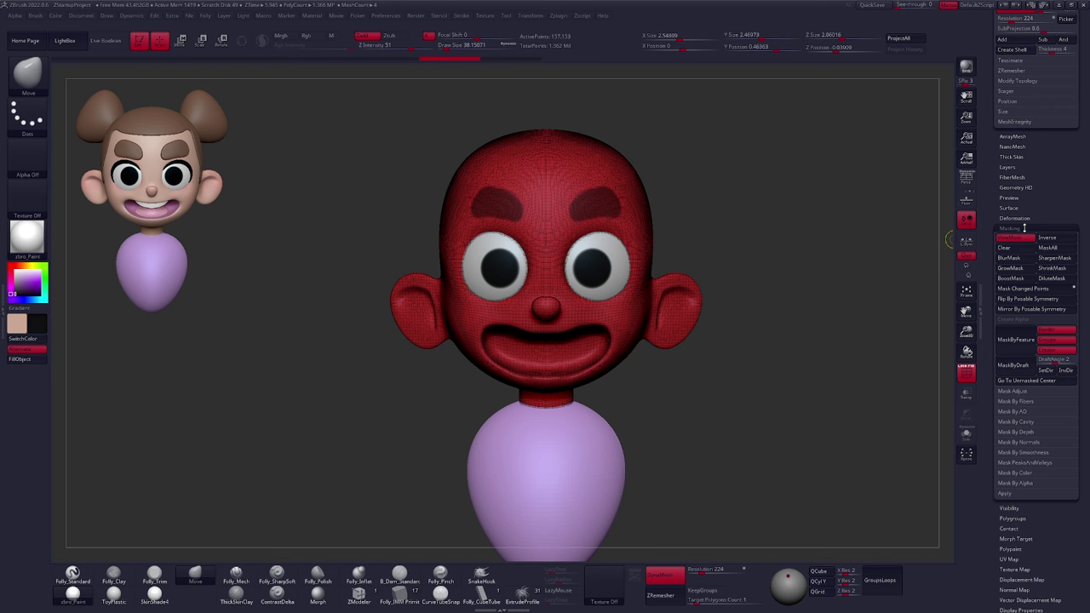
left_click(1017, 519)
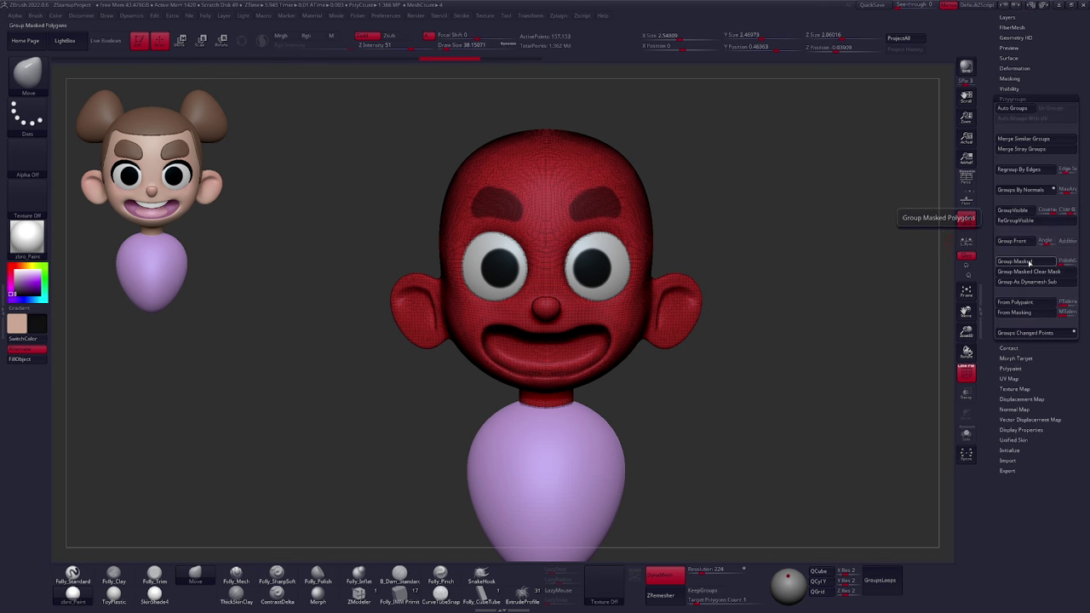
left_click(1030, 262)
left_click(1019, 100)
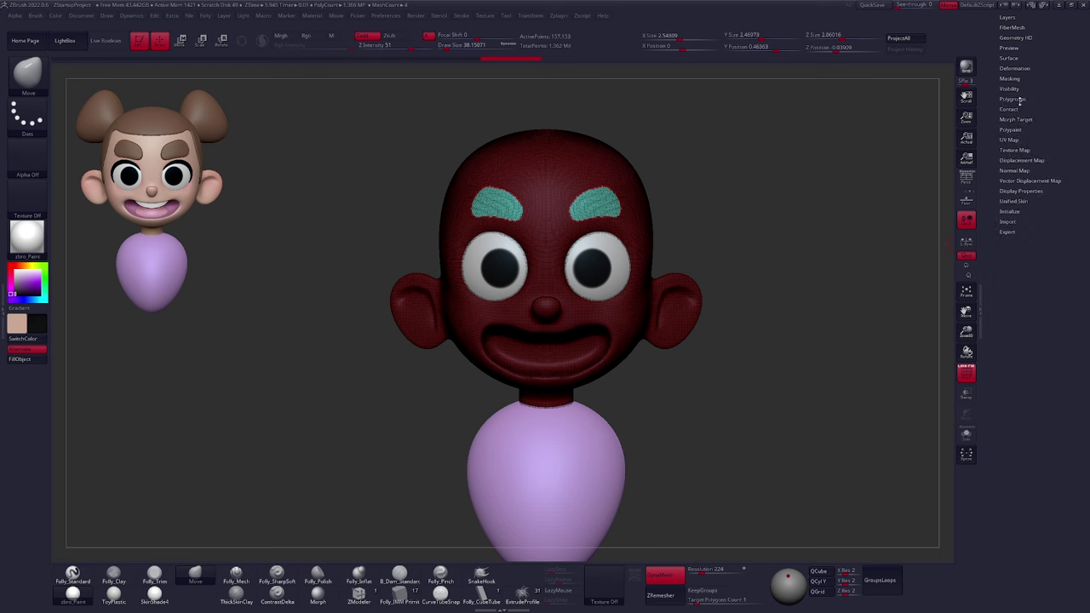
left_click_drag(1020, 101, 1023, 274)
left_click_drag(717, 178, 791, 311, "ctrl")
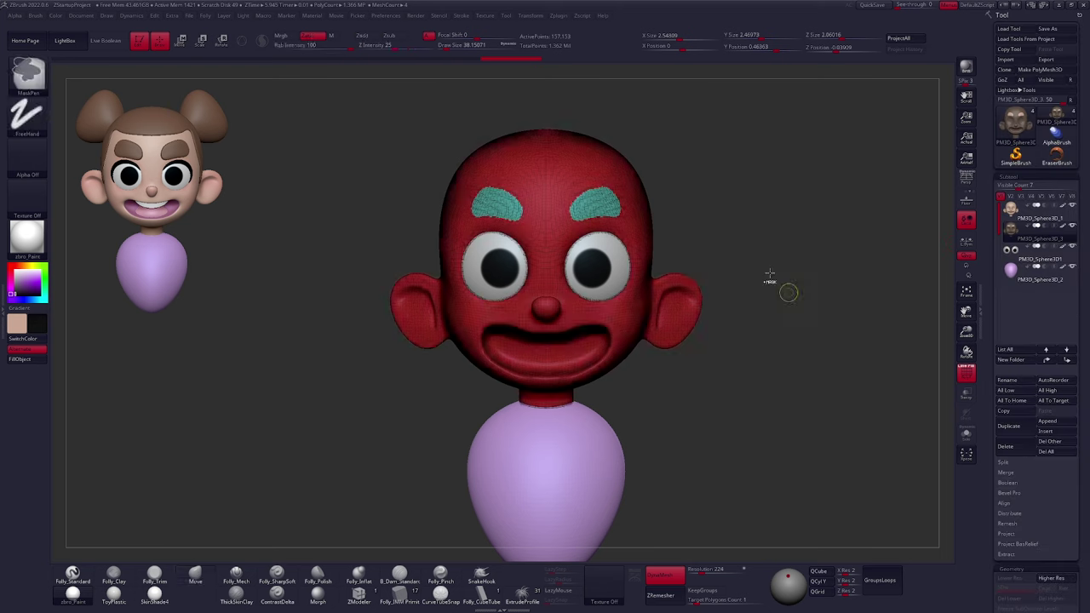
Try masking a mirrored rectangular area on the forehead and converting it into a polygroup
left_click_drag(643, 162, 638, 195, "alt")
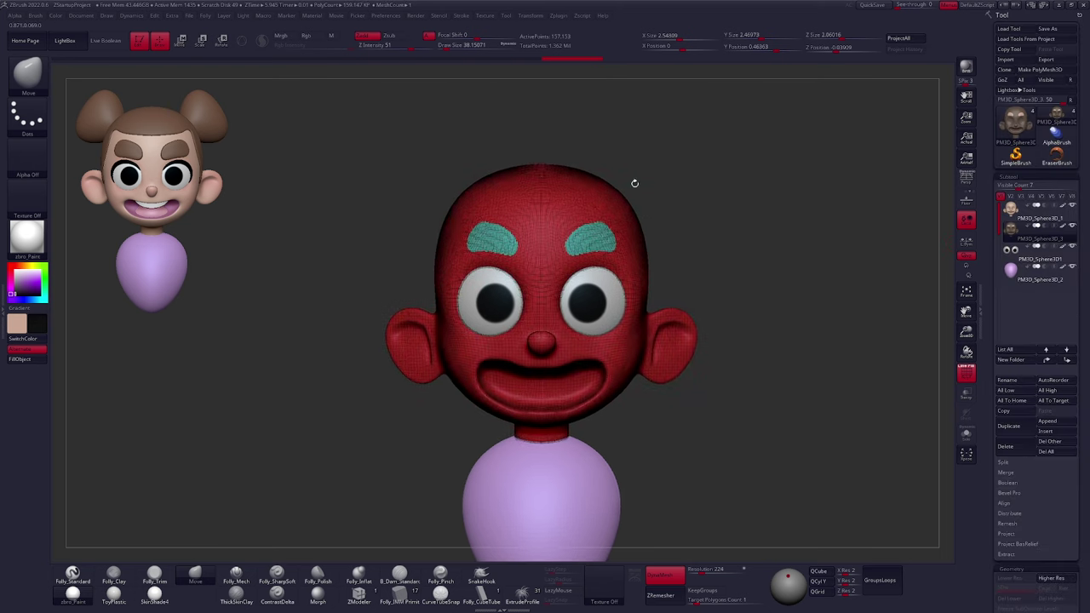
left_click_drag(579, 140, 673, 225, "ctrl")
key("ctrl+w")
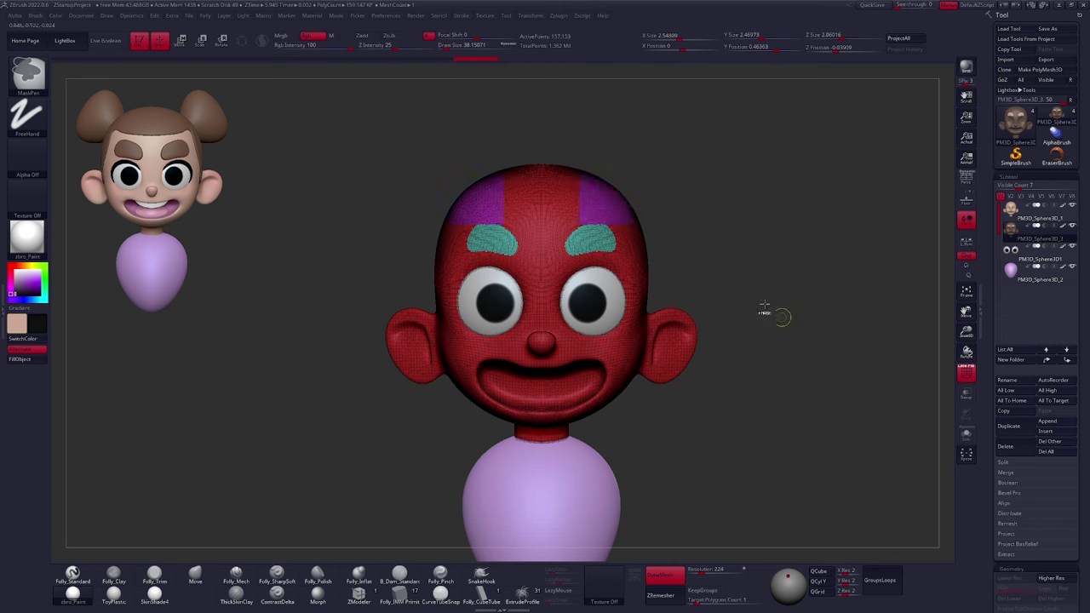
key("ctrl+z")
key("ctrl+z")
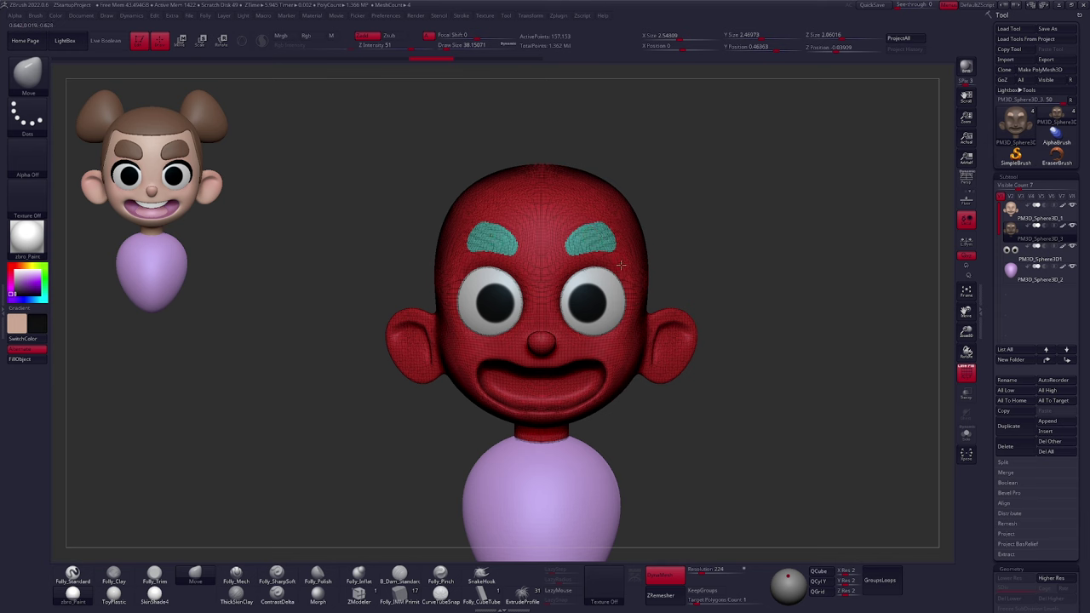
Show only the eyebrow polygroup of the duplicated head, hiding the rest of its mesh
key("ctrl+shift")
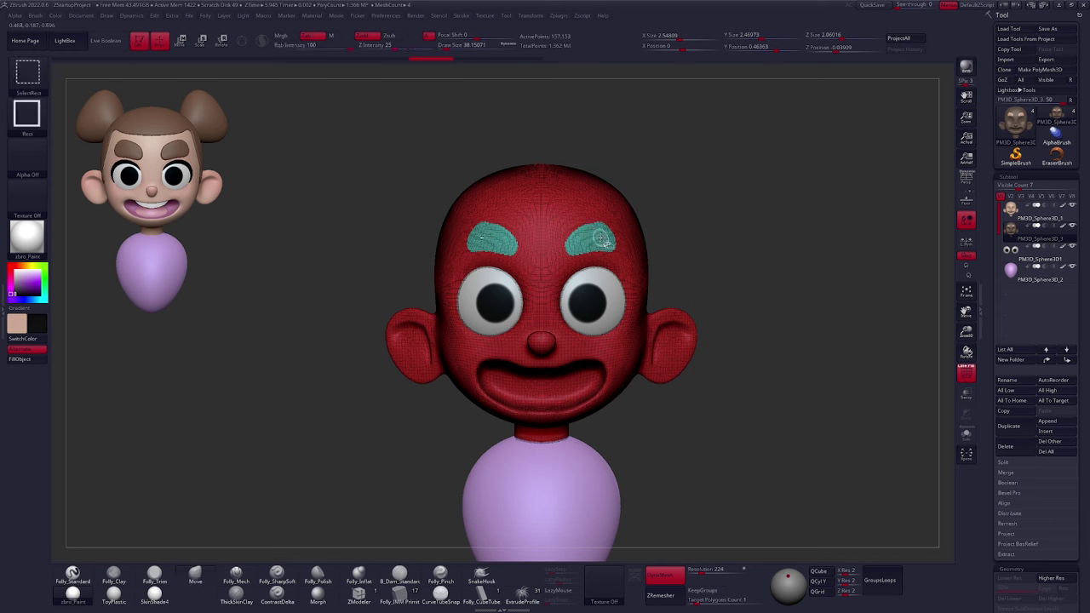
left_click(600, 238, "ctrl+shift")
mouse_move(601, 239)
right_mouse_down()
mouse_move(633, 239)
mouse_move(563, 248)
mouse_move(614, 263)
mouse_move(614, 213)
mouse_move(631, 299)
mouse_move(624, 264)
mouse_move(612, 266)
right_mouse_up()
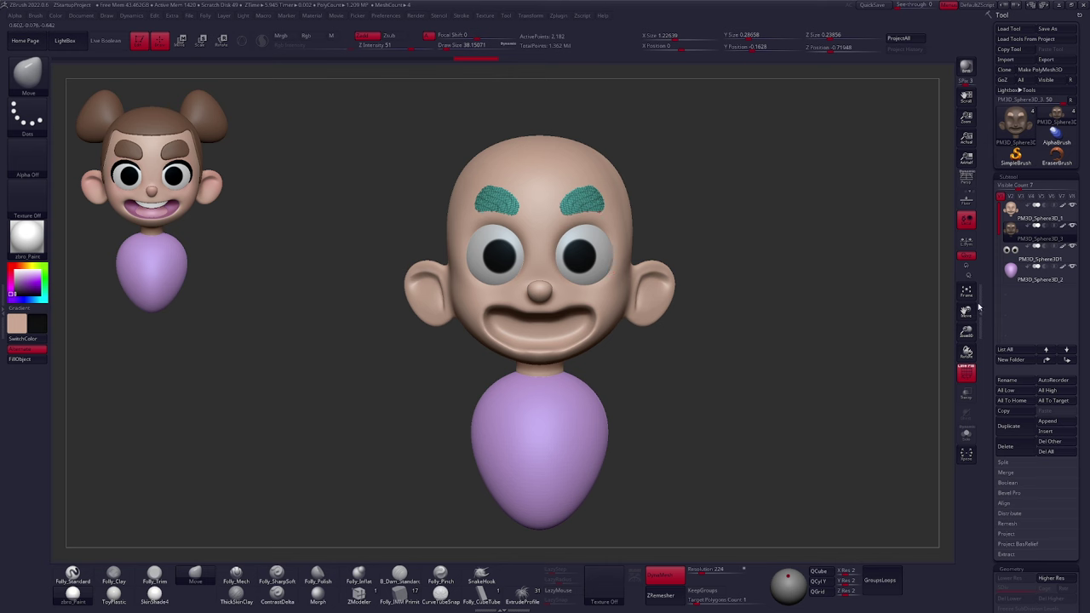
Delete the hidden geometry of the duplicated head with Del Hidden, keeping only the eyebrow patches
scroll(998, 256, "down", 10)
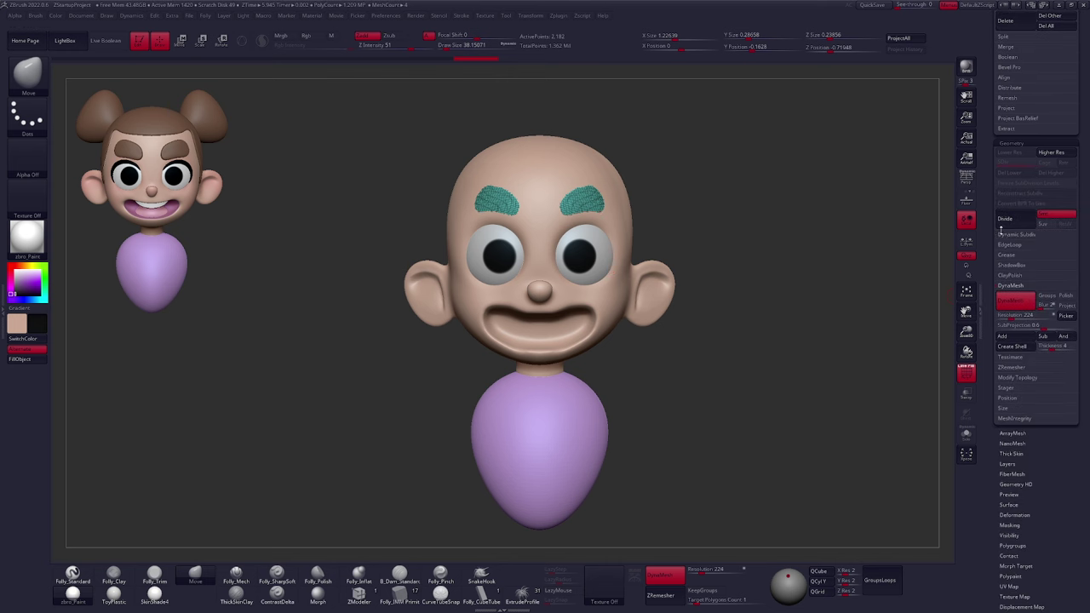
scroll(1001, 256, "down", 1)
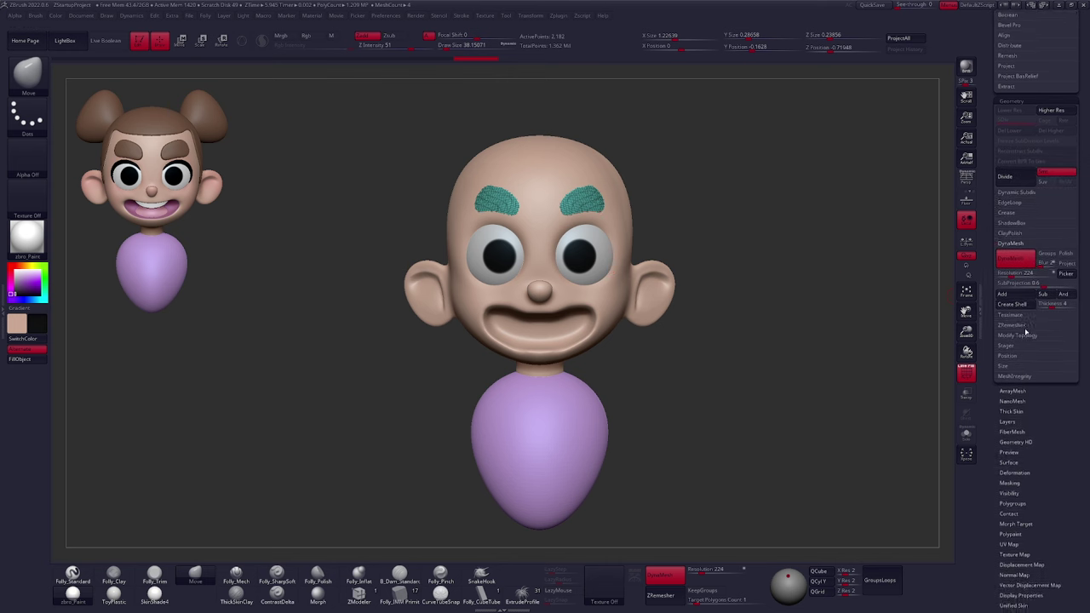
left_click(1022, 336)
left_click_drag(989, 251, 989, 216)
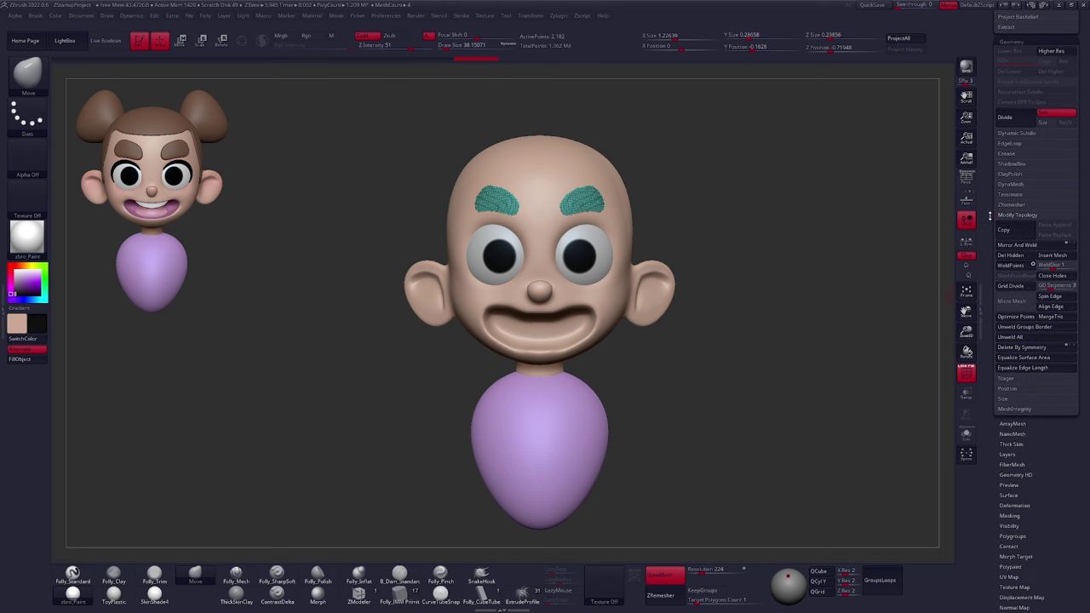
left_click(1021, 258)
left_click_drag(990, 207, 1013, 370)
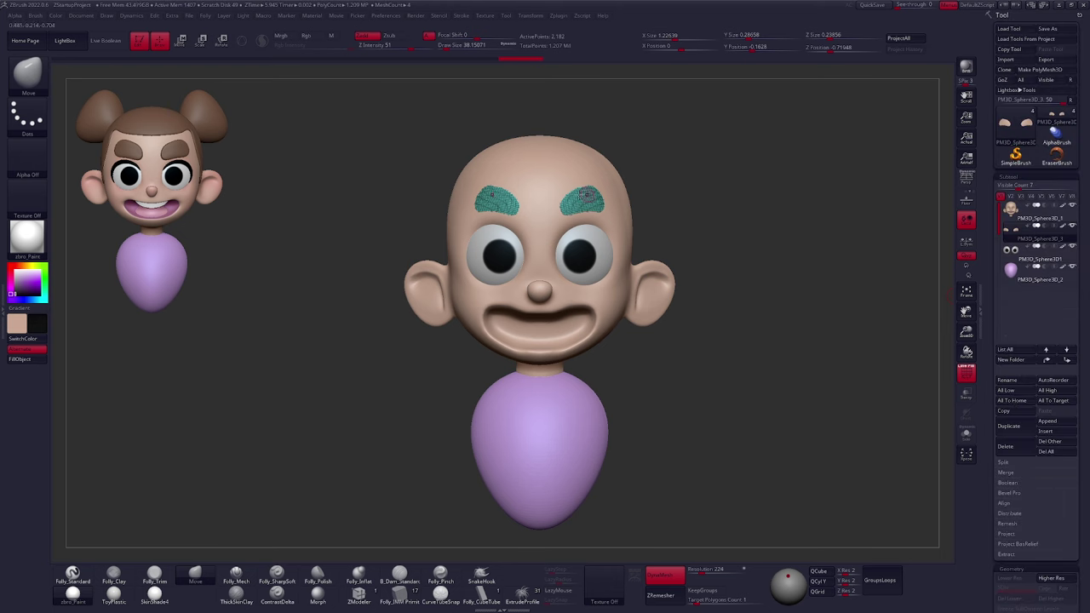
Isolate the eyebrow subtool to view it from behind, and enable double-sided display for it
key("alt+s")
right_click_drag(586, 214, 628, 216)
left_click_drag(628, 216, 643, 218)
left_click_drag(988, 263, 694, 265)
left_click_drag(590, 223, 633, 192)
left_click(596, 201, "ctrl+shift")
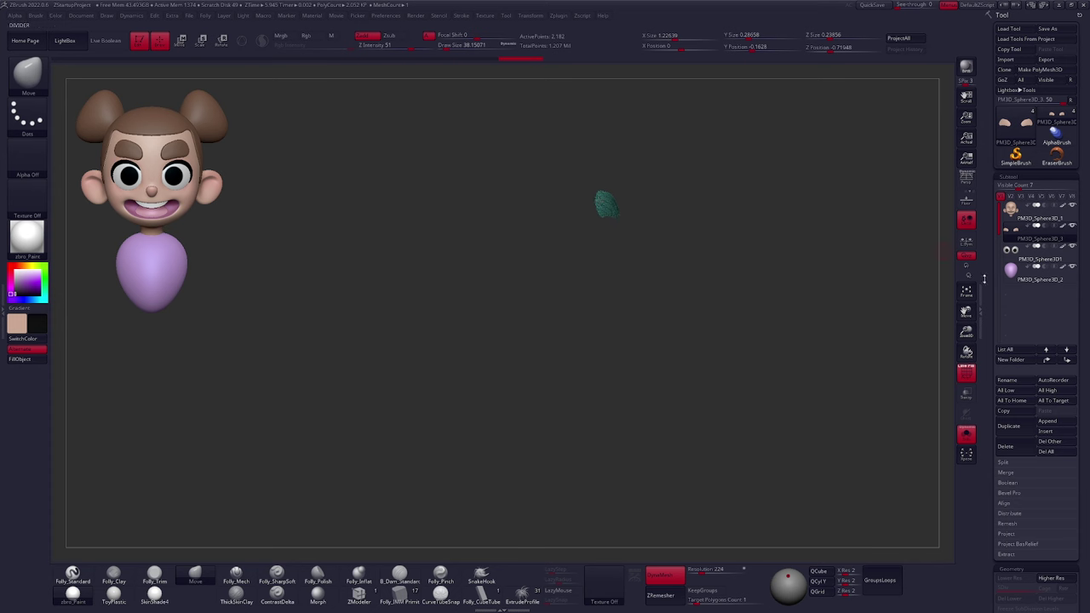
left_click_drag(1008, 422, 1008, 204)
left_click_drag(1012, 546, 1015, 202)
left_click_drag(1024, 396, 1024, 285)
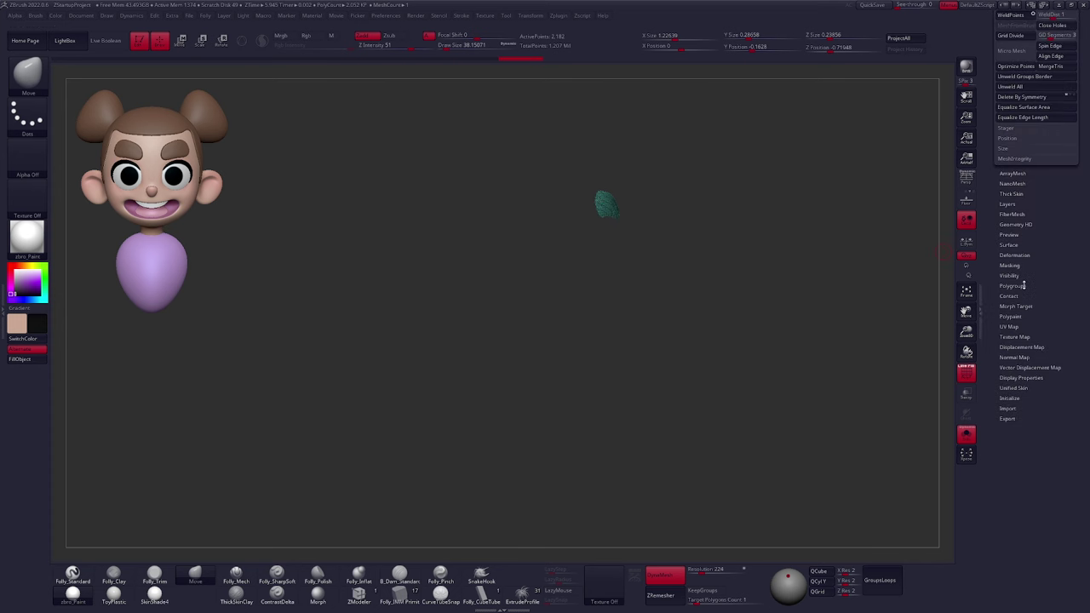
left_click(1020, 378)
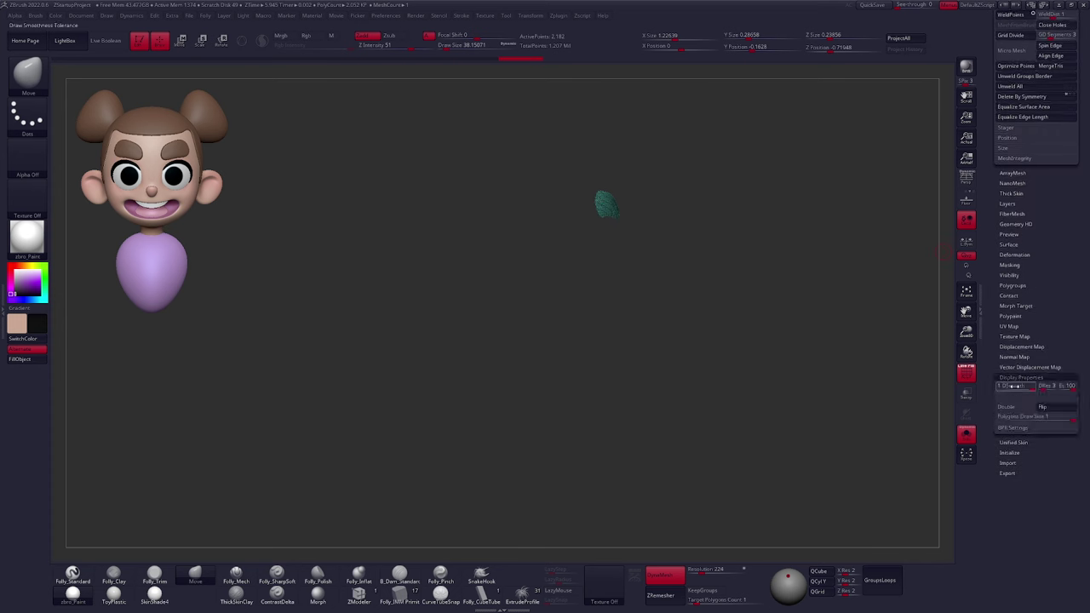
left_click(1016, 407)
left_click_drag(637, 203, 376, 236)
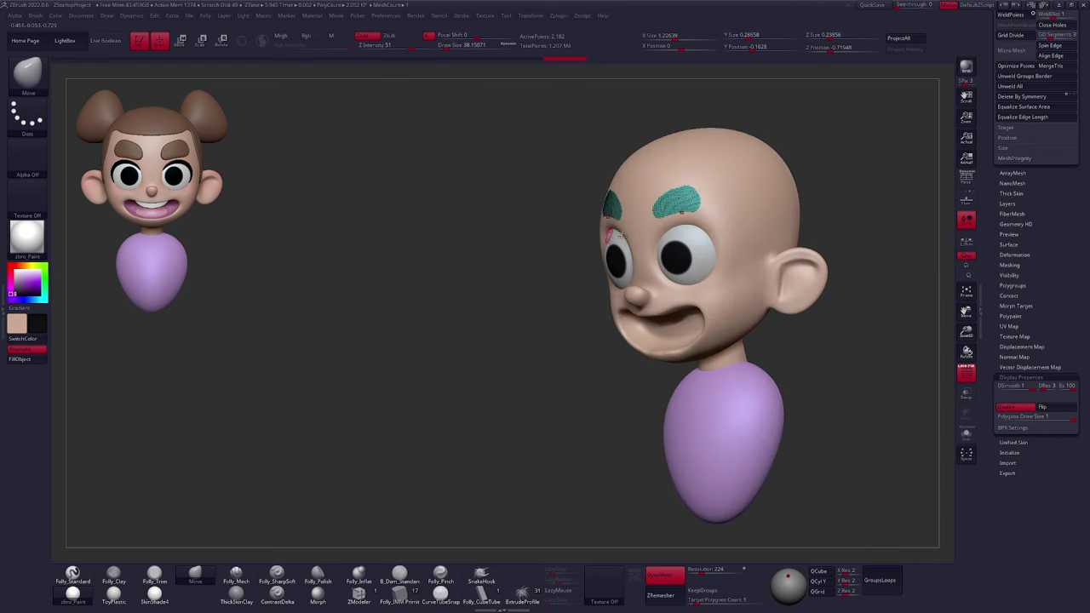
Run GroupsLoops on the eyebrow patches to add edge loops and smooth their jagged borders
mouse_move(518, 239)
left_mouse_down()
mouse_move(719, 246)
mouse_move(631, 235)
left_mouse_up()
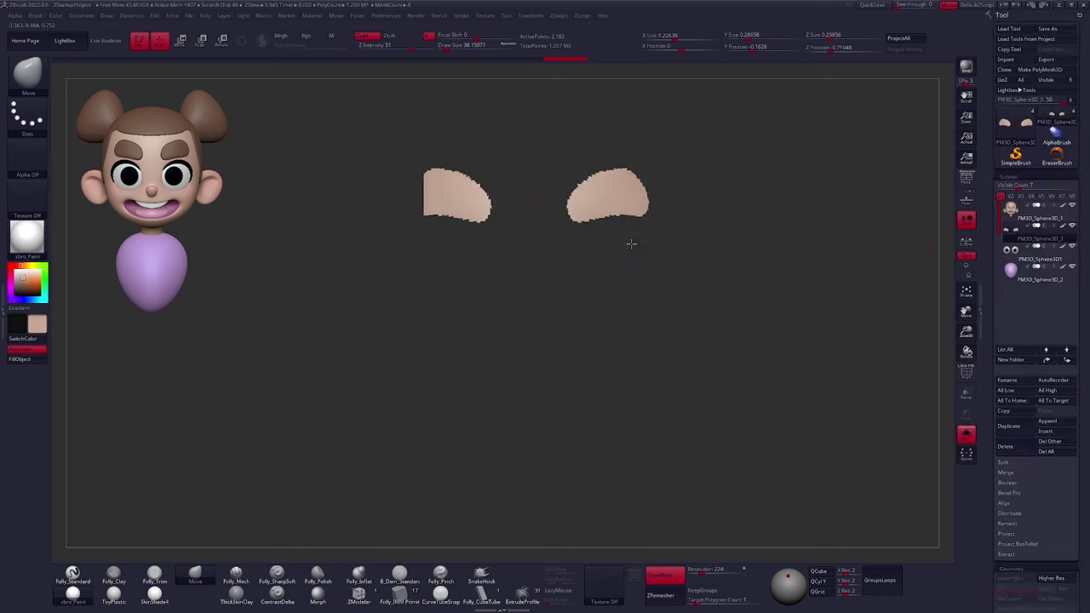
right_click_drag(632, 244, 667, 276, "ctrl")
key("shift+f")
key("alt+s")
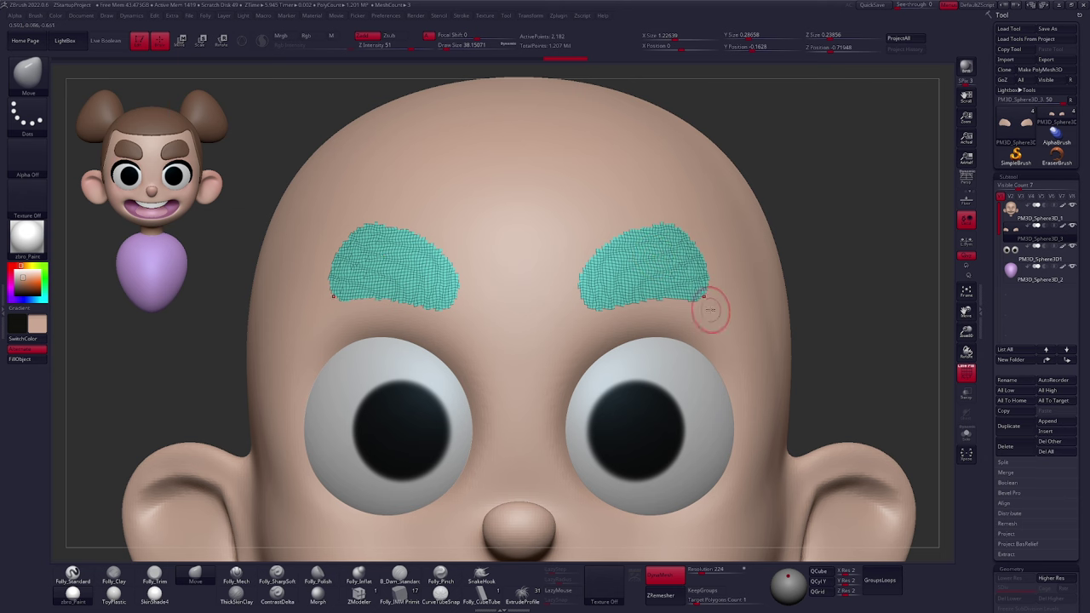
left_click_drag(993, 322, 991, 202)
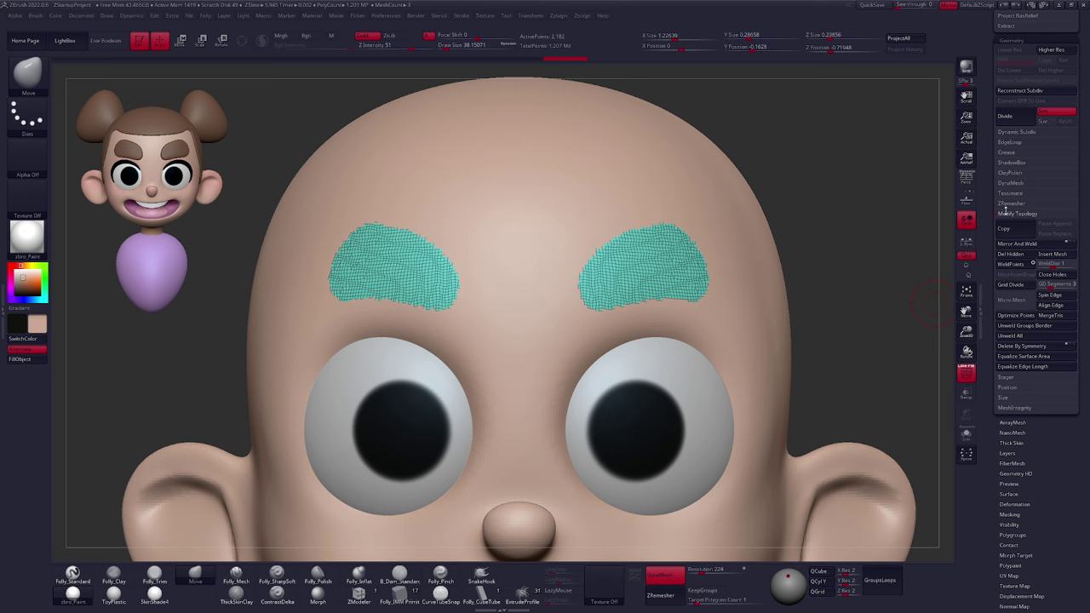
left_click(1014, 207)
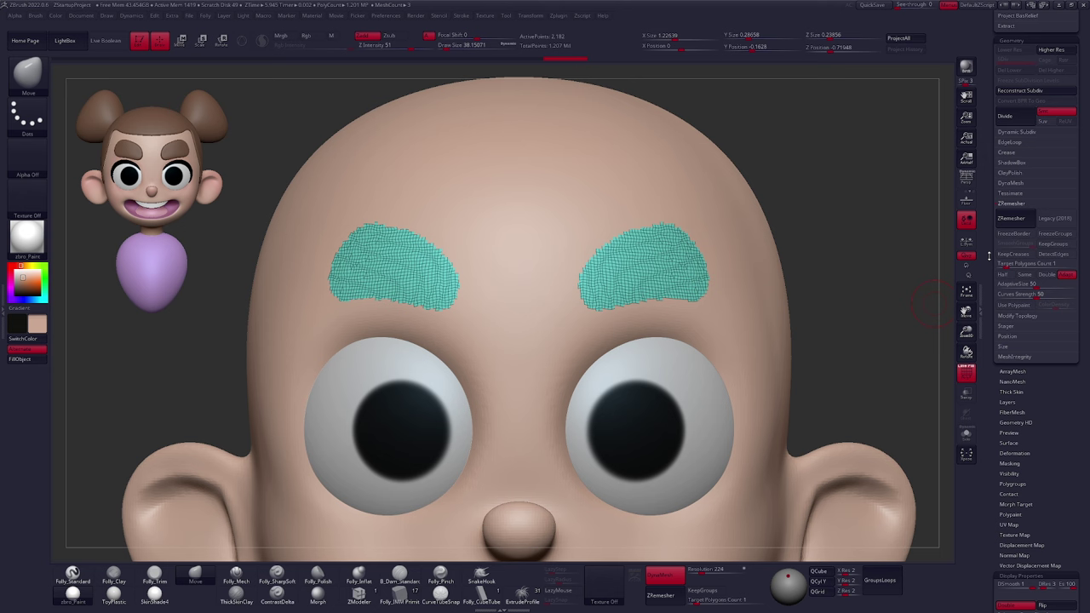
left_click(1018, 142)
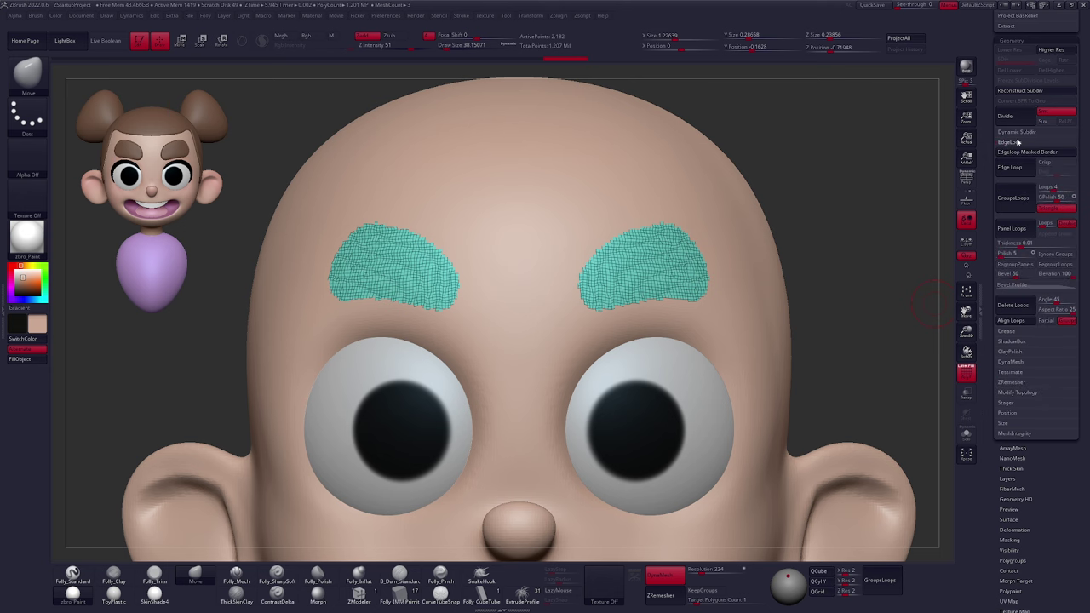
left_click(1022, 200)
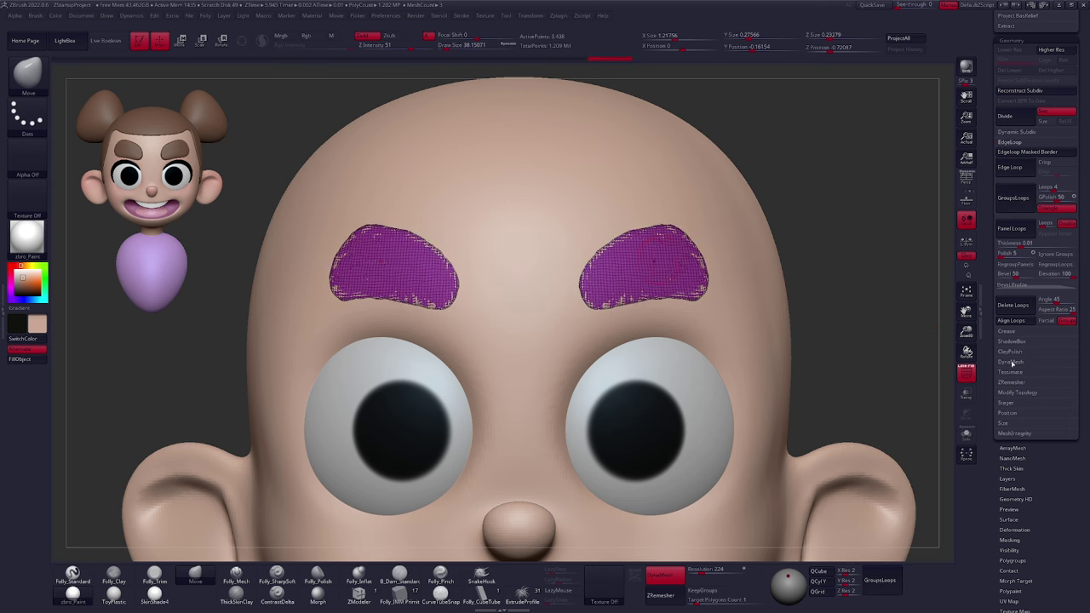
ZRemesh the eyebrows at a target polygon count of 0.1, isolate them and run the remesh a second time
left_click(1011, 381)
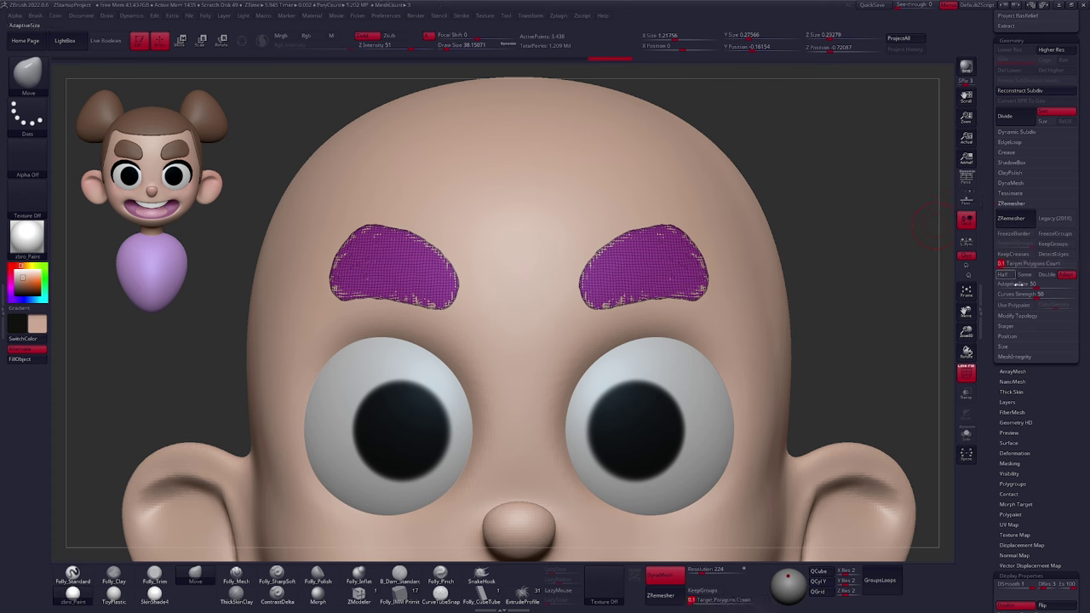
left_click(1029, 221)
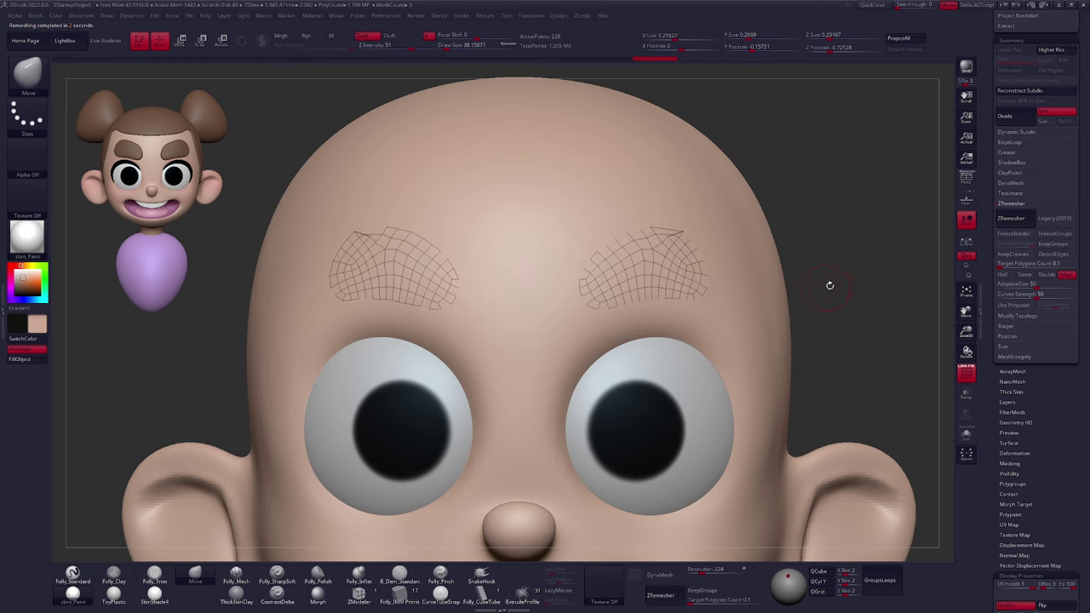
key("alt+s")
left_click_drag(669, 246, 694, 241, "shift")
key("ctrl+z")
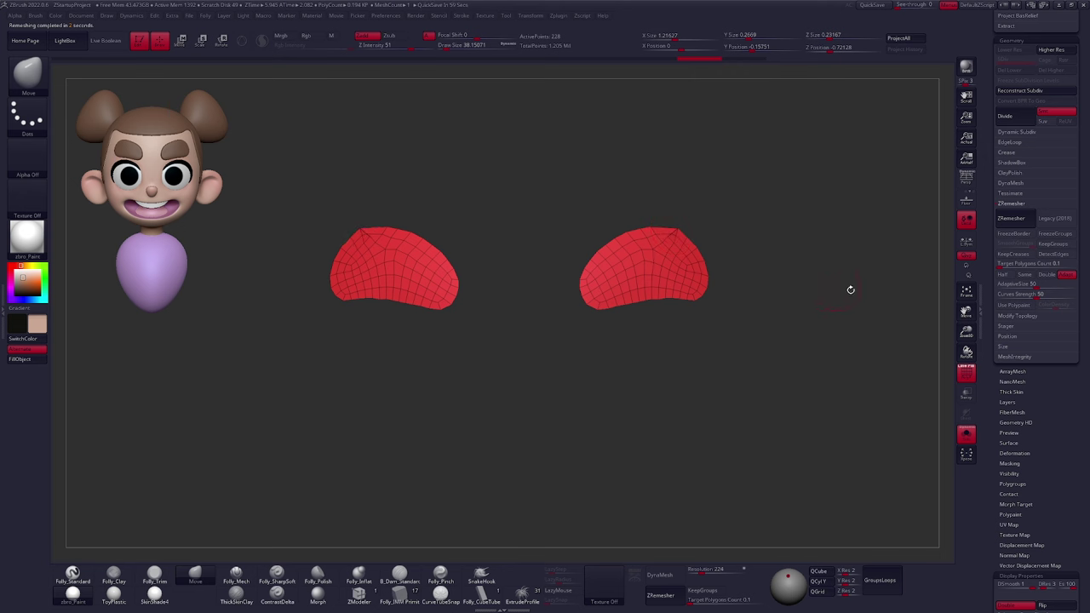
left_click(1018, 222)
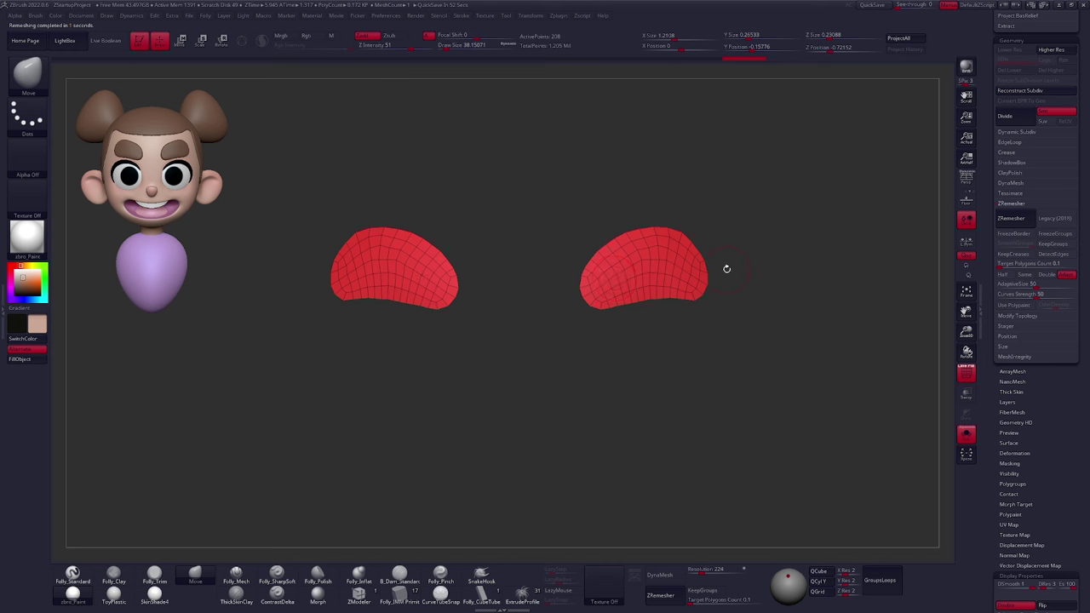
Insert edge loops around the borders of the remeshed eyebrows with GroupsLoops
left_click(1010, 205)
left_click_drag(993, 196, 991, 357)
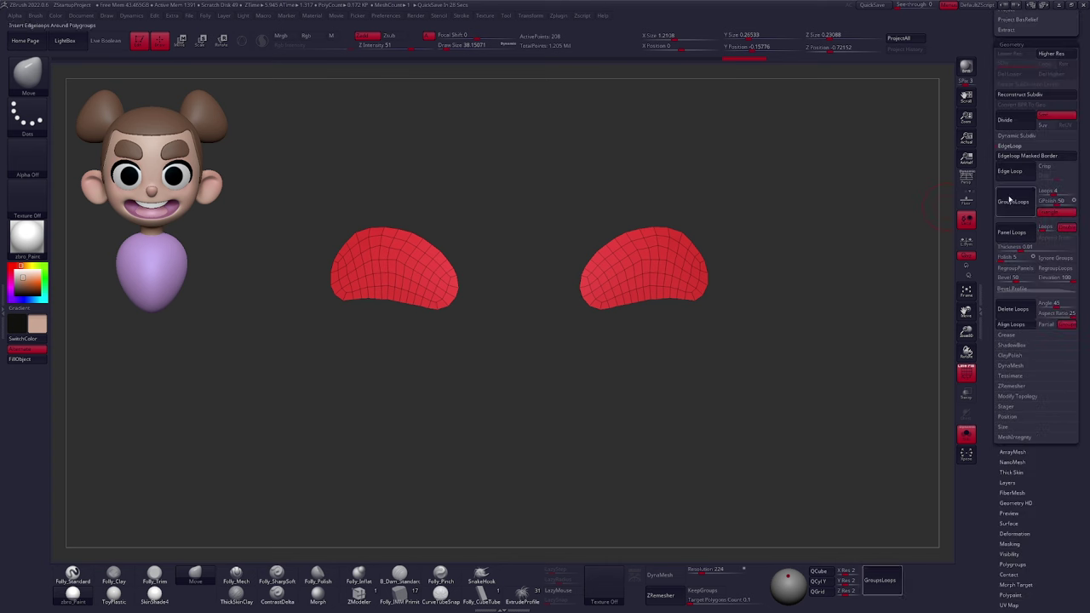
left_click(1013, 203)
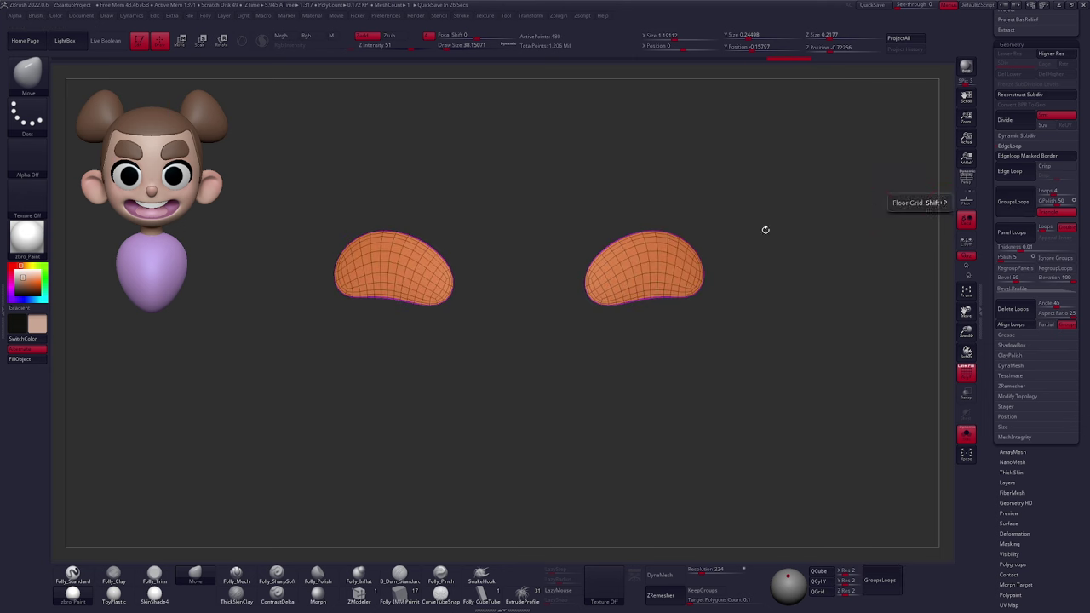
Compare the eyebrow mesh before and after the added edge loops, close up and from an angle
right_click_drag(628, 280, 702, 338, "ctrl")
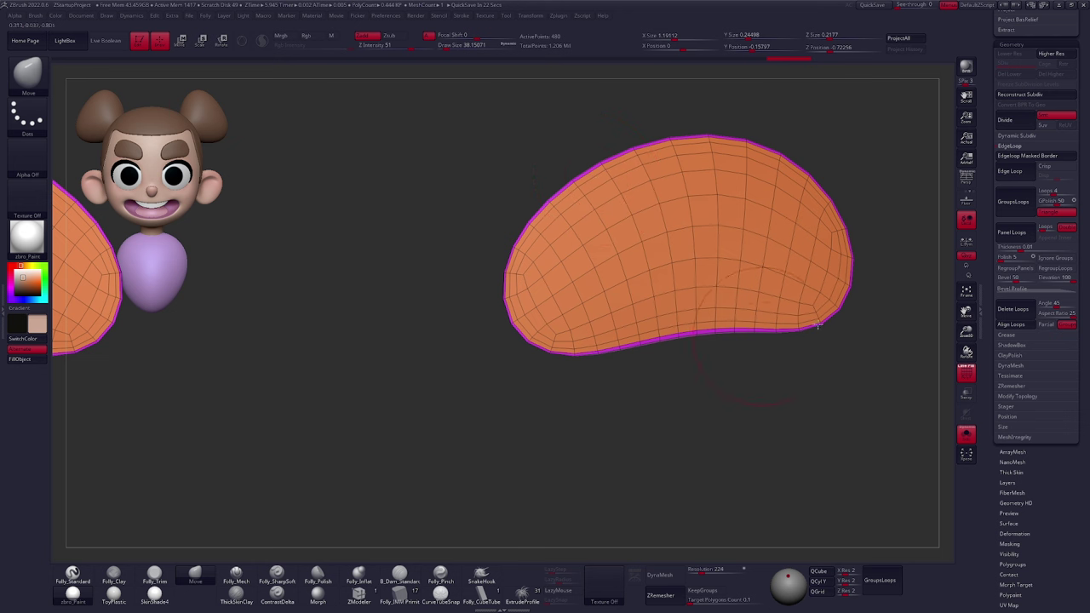
key("ctrl+z")
key("ctrl+z")
key("ctrl+shift+z")
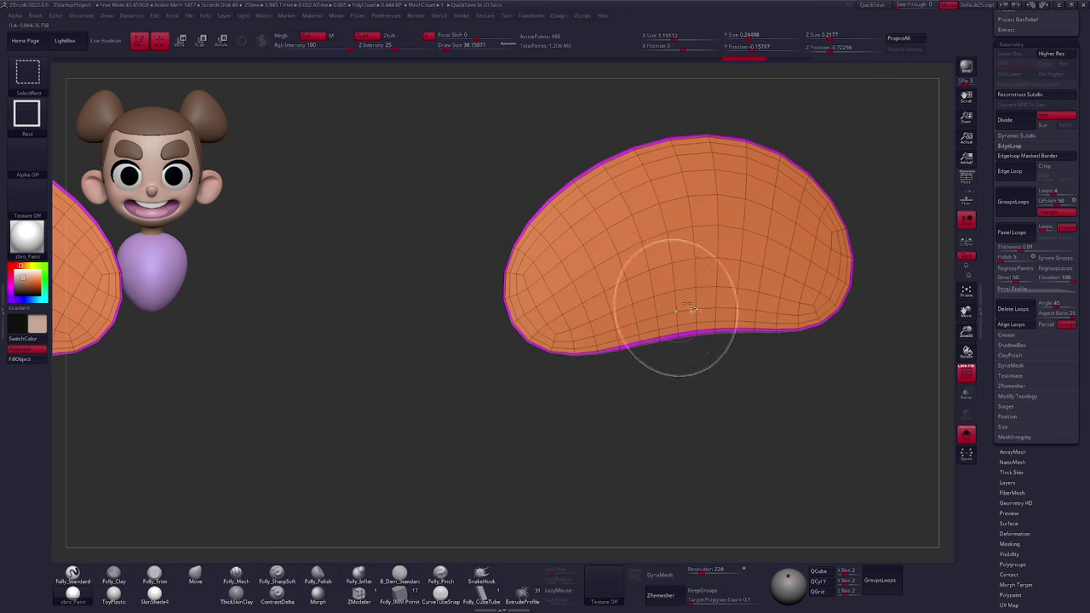
key("ctrl+shift+z")
mouse_move(550, 311)
right_mouse_down()
mouse_move(608, 310)
mouse_move(580, 321)
mouse_move(556, 321)
mouse_move(645, 283)
mouse_move(615, 257)
mouse_move(635, 284)
right_mouse_up()
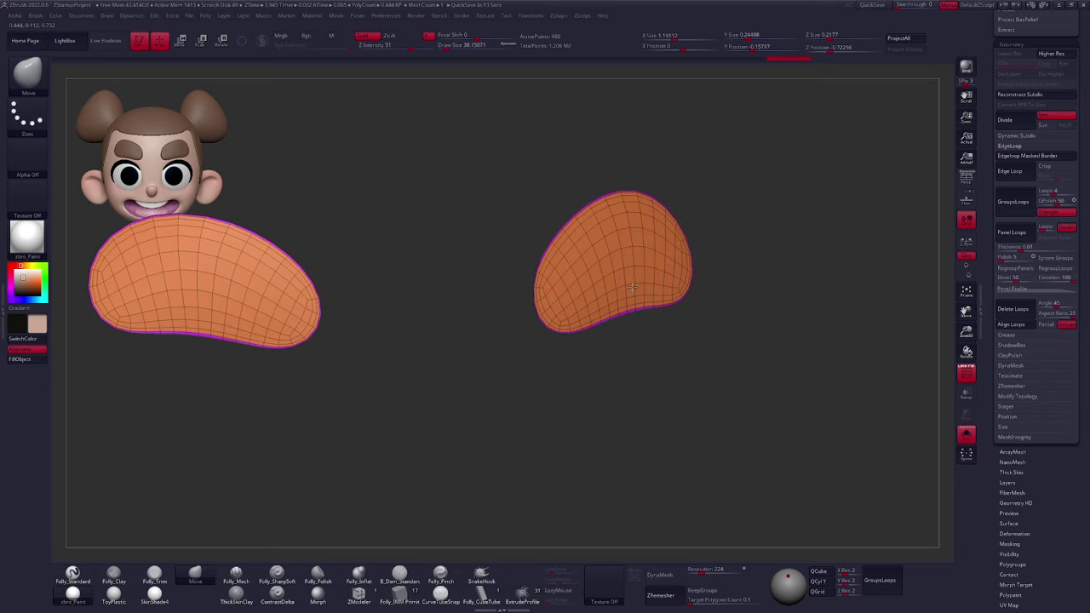
Switch from the Move brush to the transform gizmo and place it at the centre of the eyebrow patch
left_click(1019, 145)
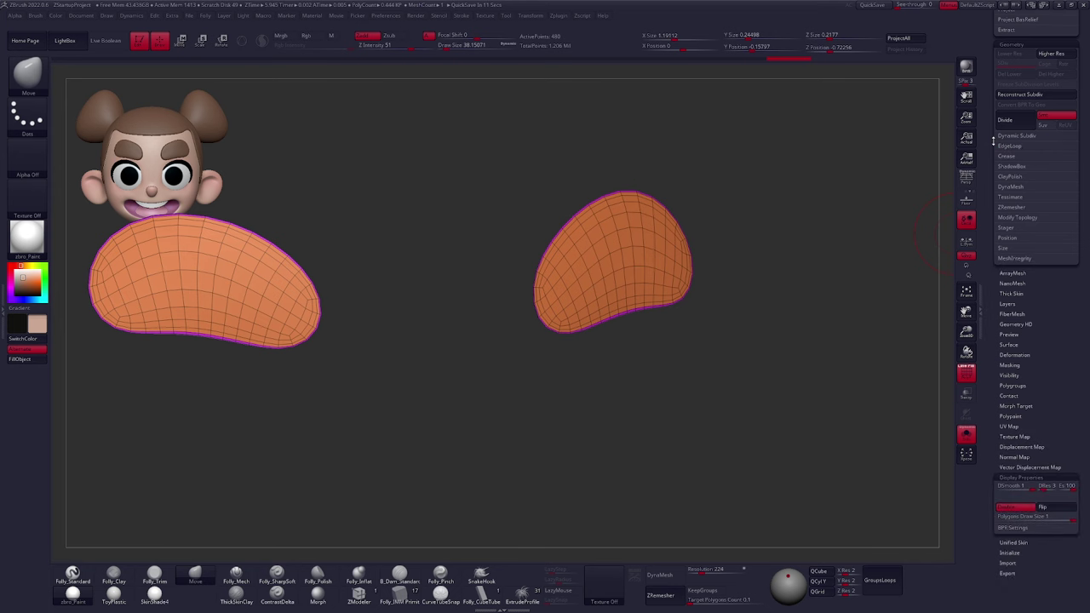
left_click_drag(992, 141, 981, 302)
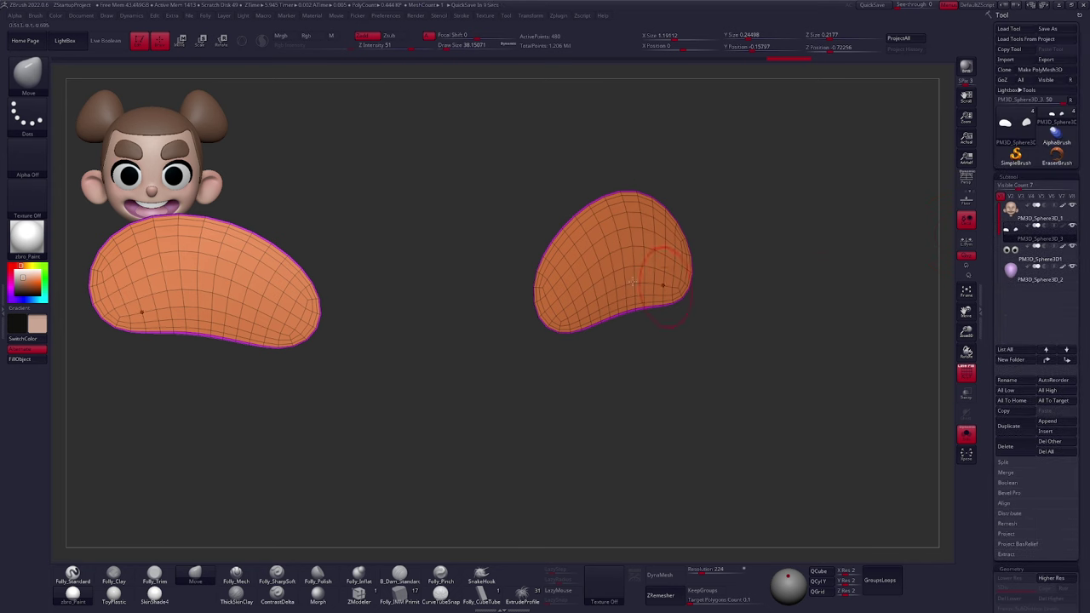
right_click_drag(665, 285, 668, 290, "ctrl")
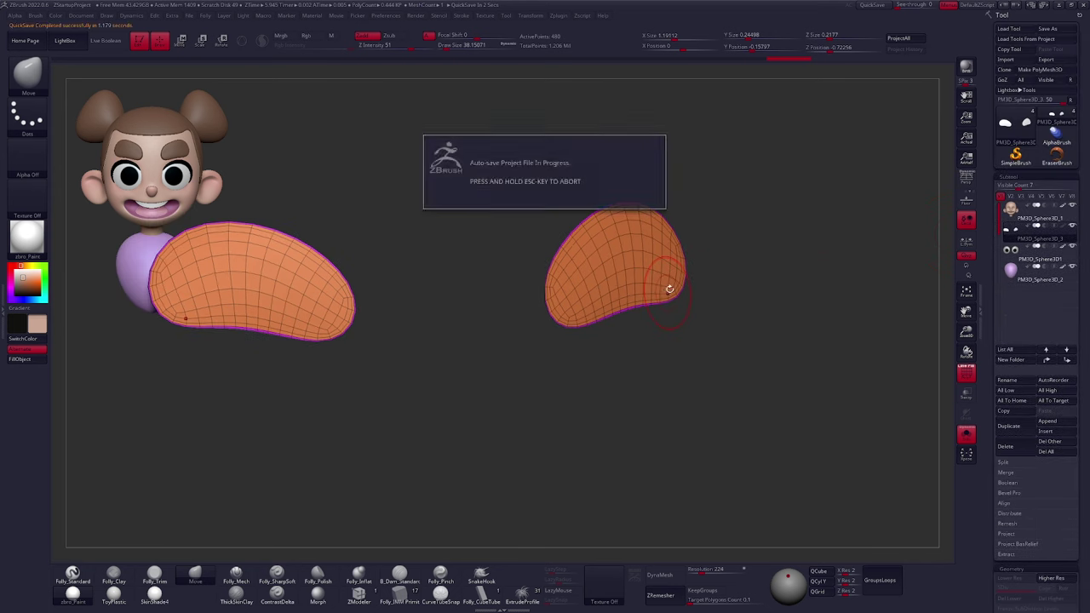
right_click_drag(617, 247, 657, 231, "alt")
key("w")
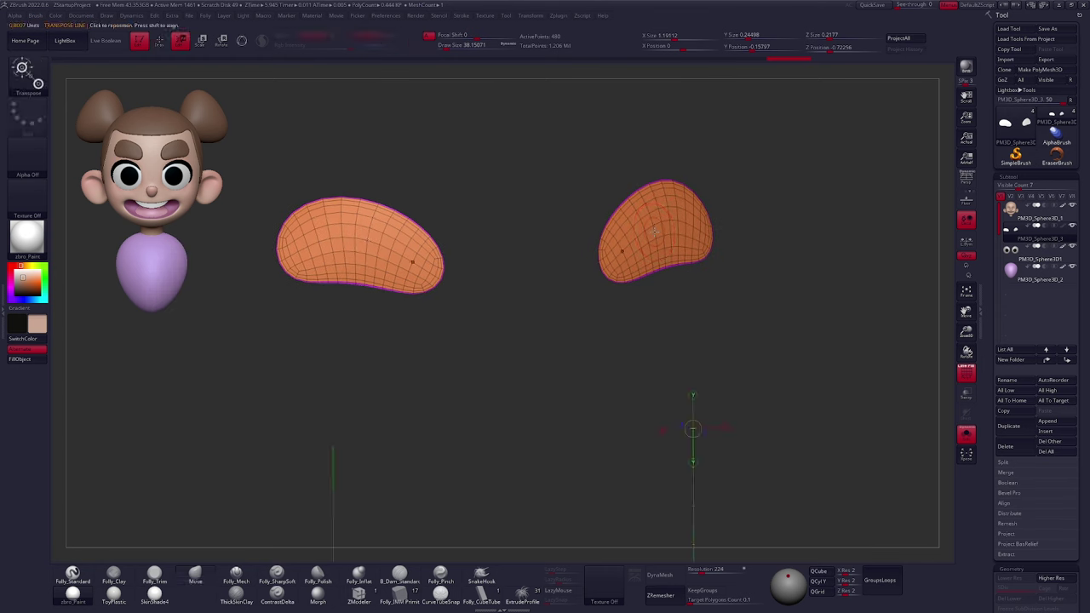
left_click(242, 42)
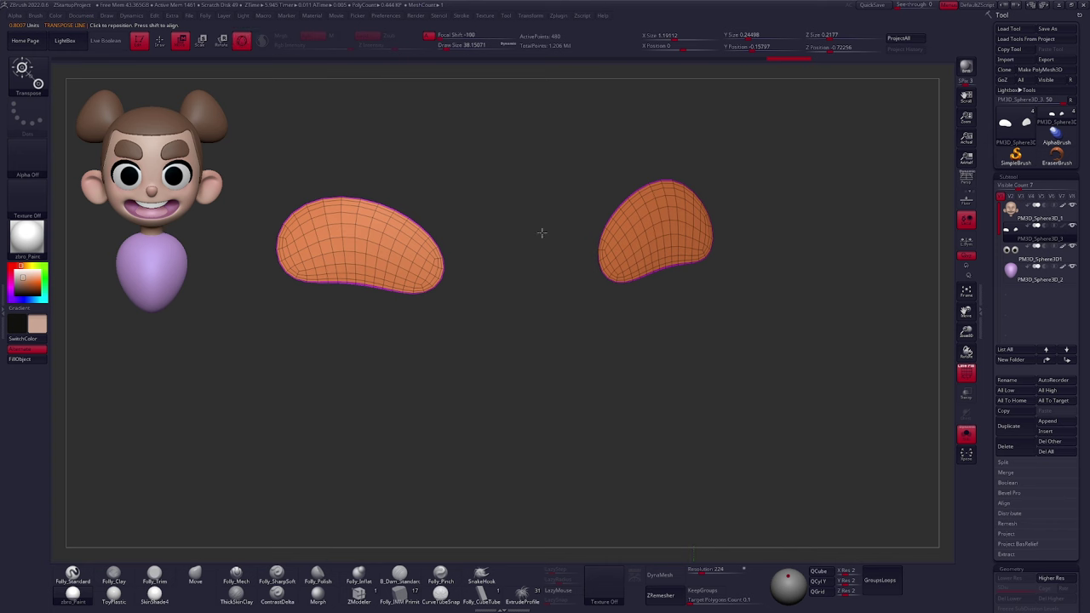
left_click(661, 223)
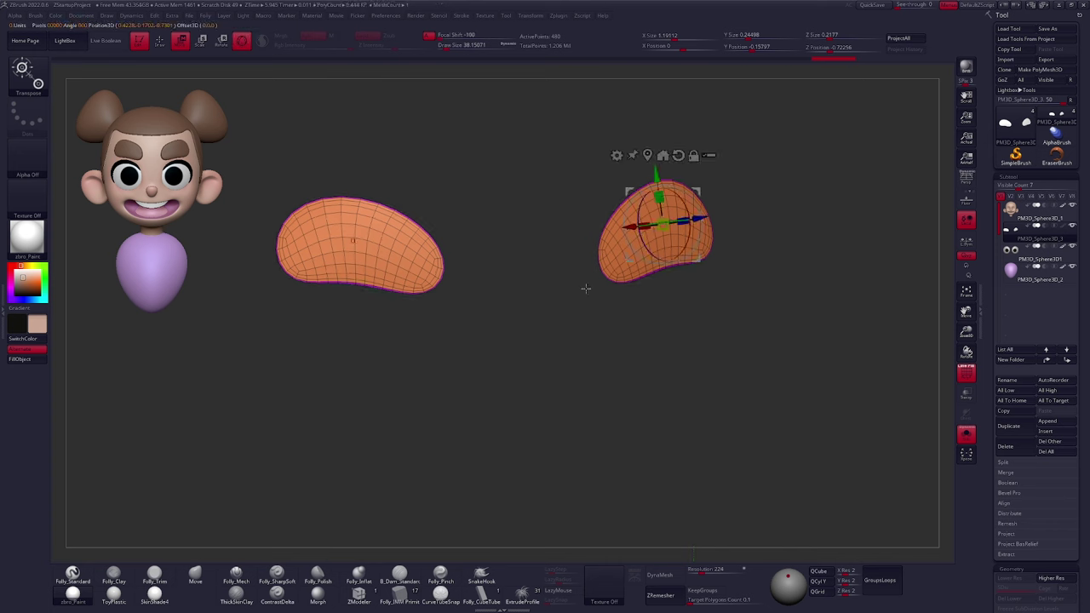
Adjust the eyebrows' depth on the face with the gizmo, then show the full head and return to the Move brush
mouse_move(615, 287)
left_mouse_down()
mouse_move(674, 290)
mouse_move(595, 283)
left_mouse_up()
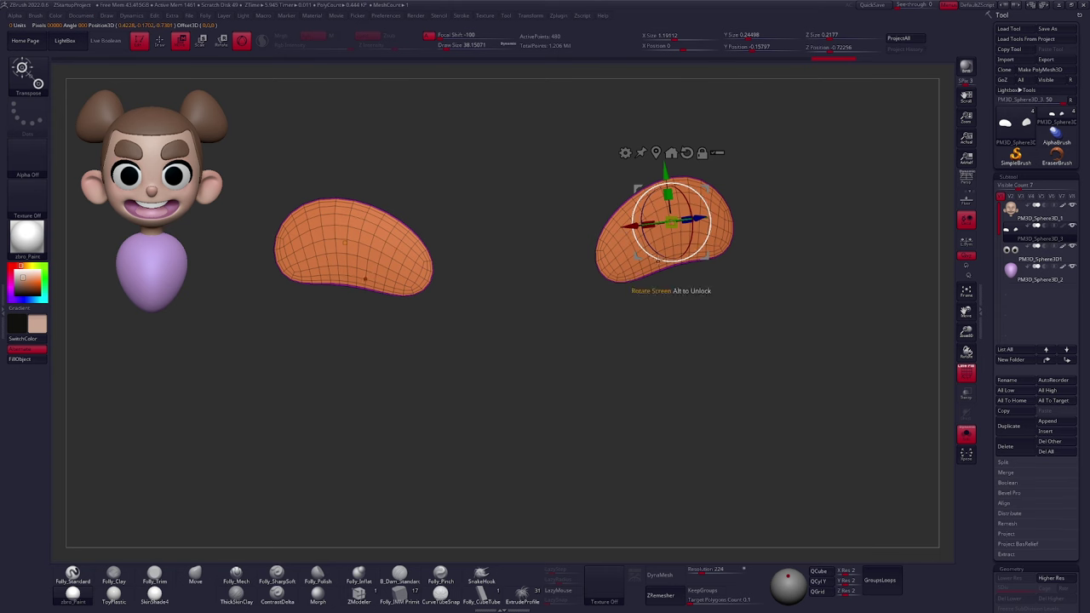
left_click_drag(680, 322, 710, 318)
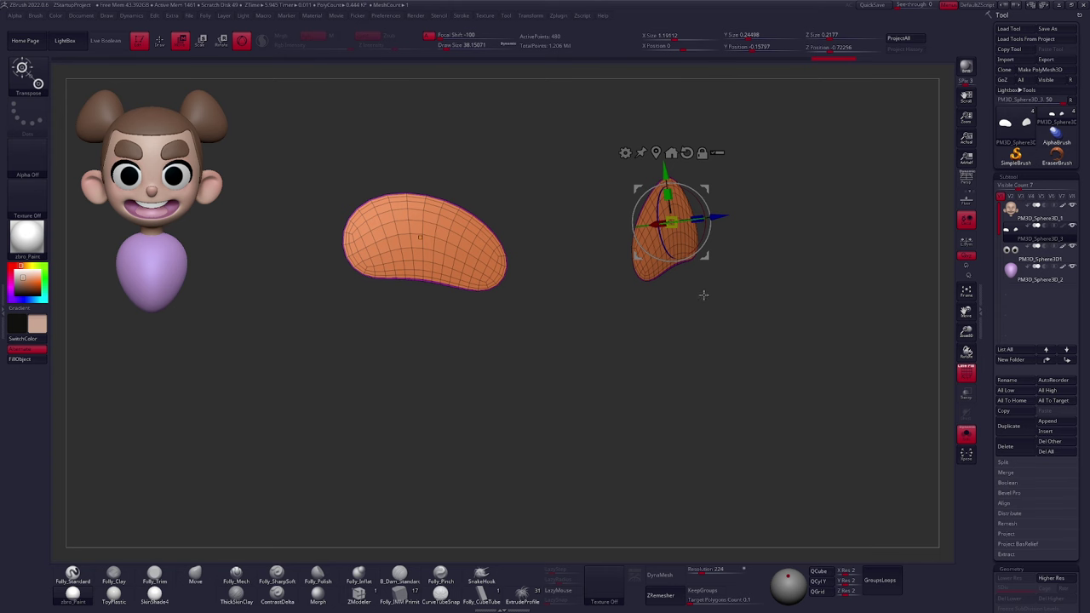
left_click_drag(717, 216, 742, 300)
key("alt+s")
mouse_move(691, 221)
left_mouse_down()
mouse_move(793, 311)
mouse_move(693, 223)
left_mouse_up()
right_click_drag(721, 275, 725, 294, "ctrl")
left_click_drag(725, 294, 762, 307, "shift")
right_click_drag(761, 307, 696, 272, "ctrl")
key("q")
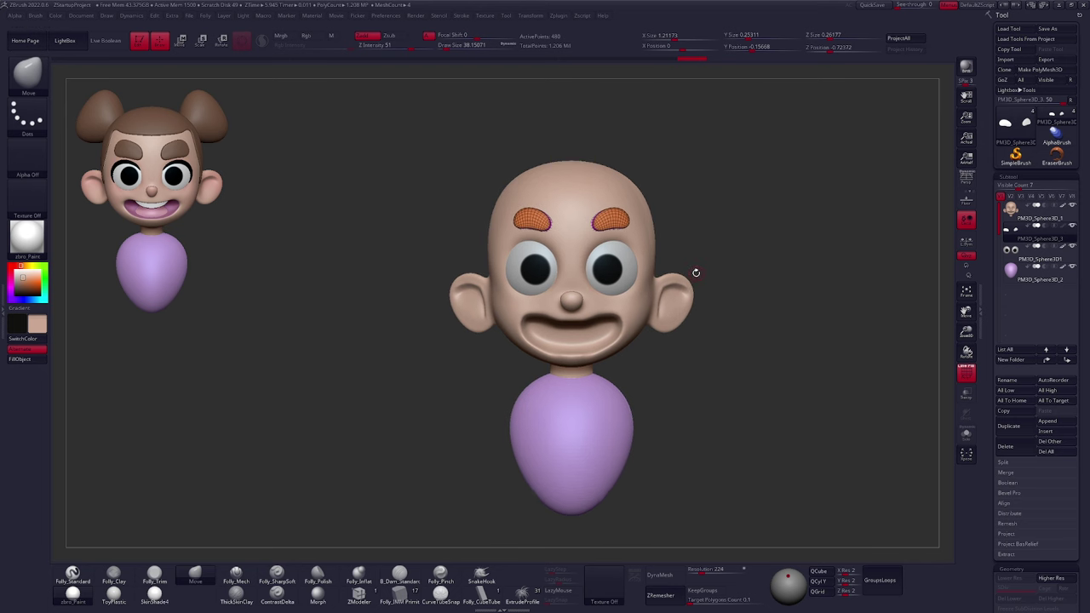
Hide the wireframe and fill the eyebrows with the brown sampled from the reference head
key("shift+f")
key("space")
left_click_drag(598, 227, 606, 227)
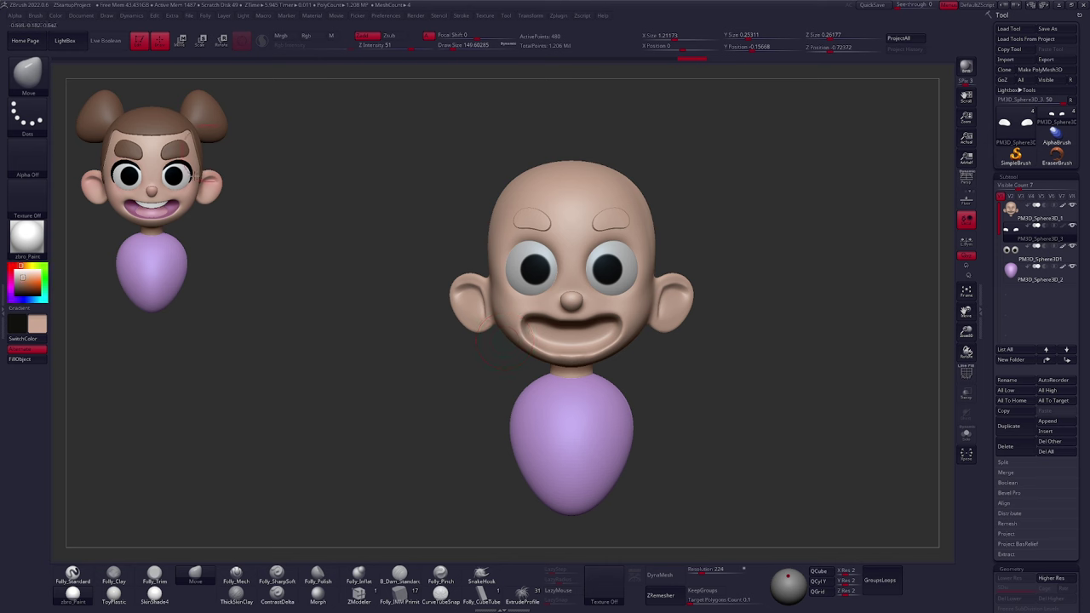
key("c")
key("1")
left_click(36, 361)
key("2")
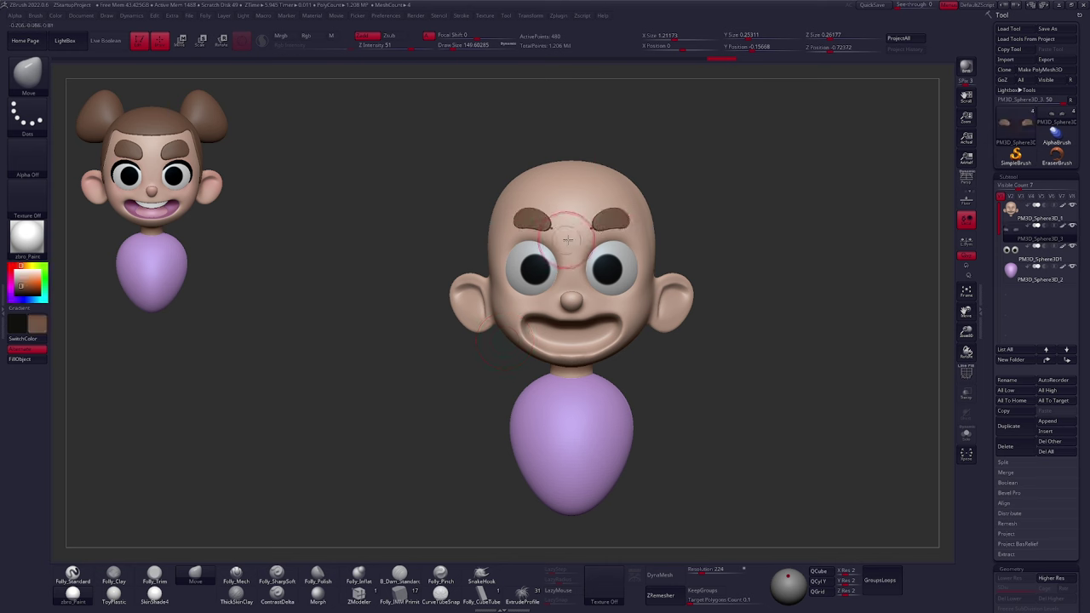
Reshape both eyebrows with the Move brush from several angles, making them taller and more slanted like the reference
right_click_drag(587, 225, 593, 238, "ctrl")
left_click_drag(593, 239, 593, 245)
right_click_drag(593, 245, 560, 247)
mouse_move(597, 228)
left_mouse_down()
mouse_move(641, 204)
mouse_move(639, 232)
mouse_move(605, 223)
mouse_move(614, 206)
mouse_move(597, 233)
left_mouse_up()
key("space")
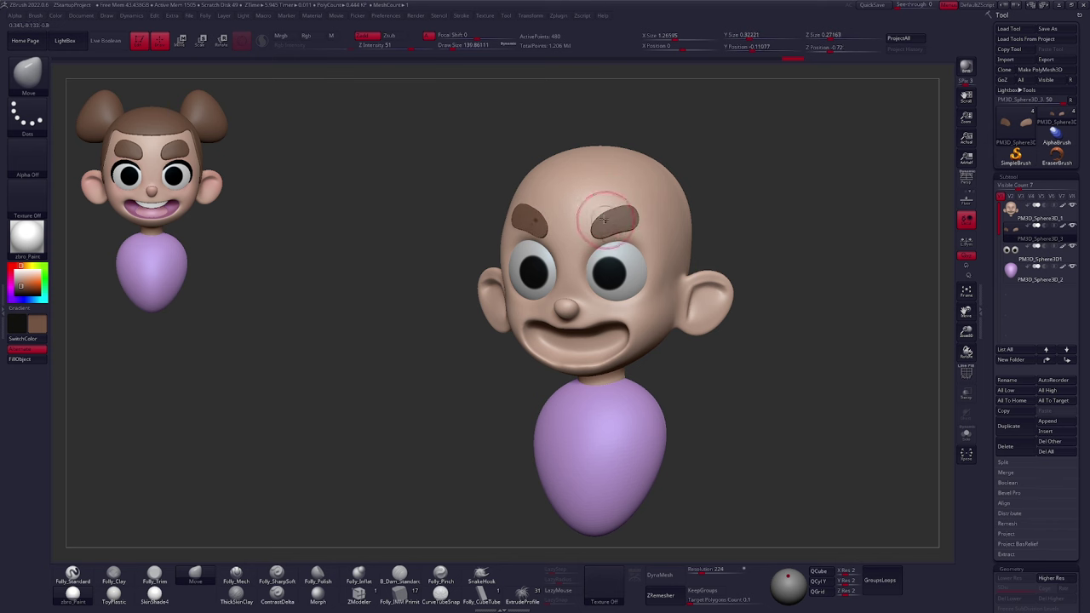
mouse_move(605, 213)
left_mouse_down()
mouse_move(642, 205)
mouse_move(645, 224)
left_mouse_up()
mouse_move(640, 281)
right_mouse_down()
mouse_move(632, 225)
mouse_move(613, 250)
mouse_move(637, 218)
right_mouse_up()
left_click_drag(658, 200, 663, 200)
right_click_drag(663, 200, 729, 218)
right_click_drag(729, 218, 673, 240, "ctrl")
left_click_drag(631, 207, 635, 213)
right_click_drag(638, 226, 588, 246, "alt")
key("space")
left_click_drag(599, 223, 596, 223)
left_click_drag(590, 212, 589, 209)
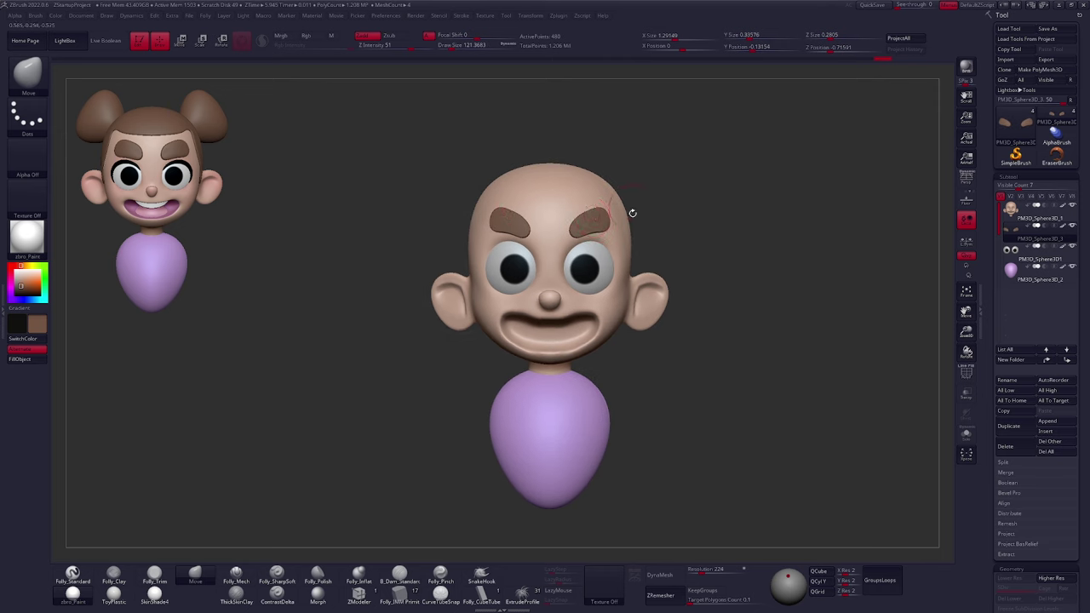
Adjust the head's brow area in profile with a larger Move brush, then reselect the eyebrows and refine their fit
left_click(620, 252, "alt")
right_click_drag(617, 242, 569, 256, "shift")
key("space")
left_click_drag(569, 256, 594, 254)
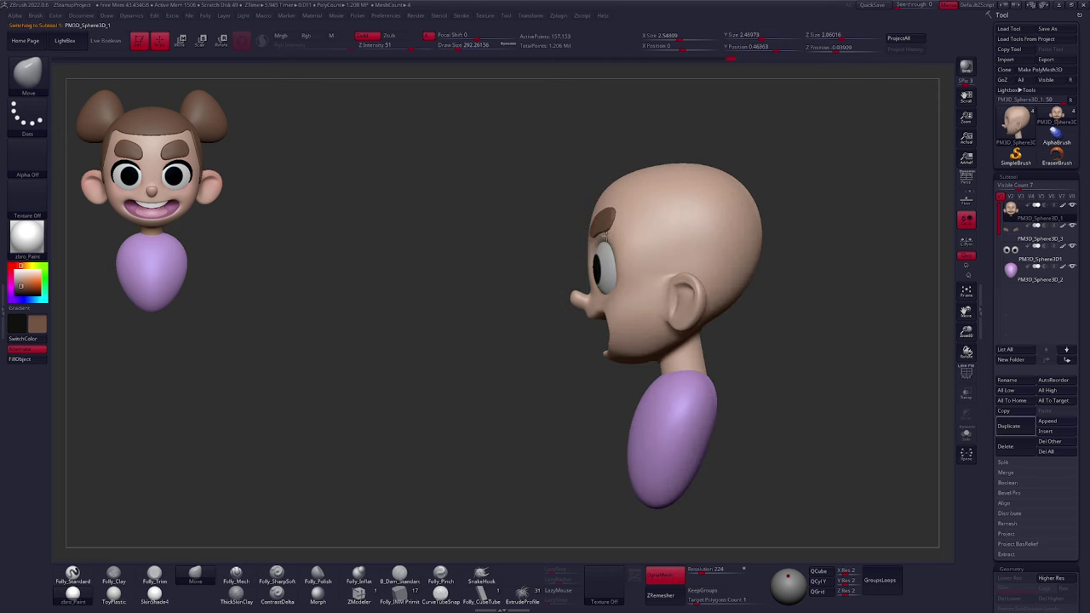
right_click_drag(607, 238, 673, 297, "shift")
left_click(598, 223, "alt")
right_click_drag(761, 375, 749, 345, "ctrl")
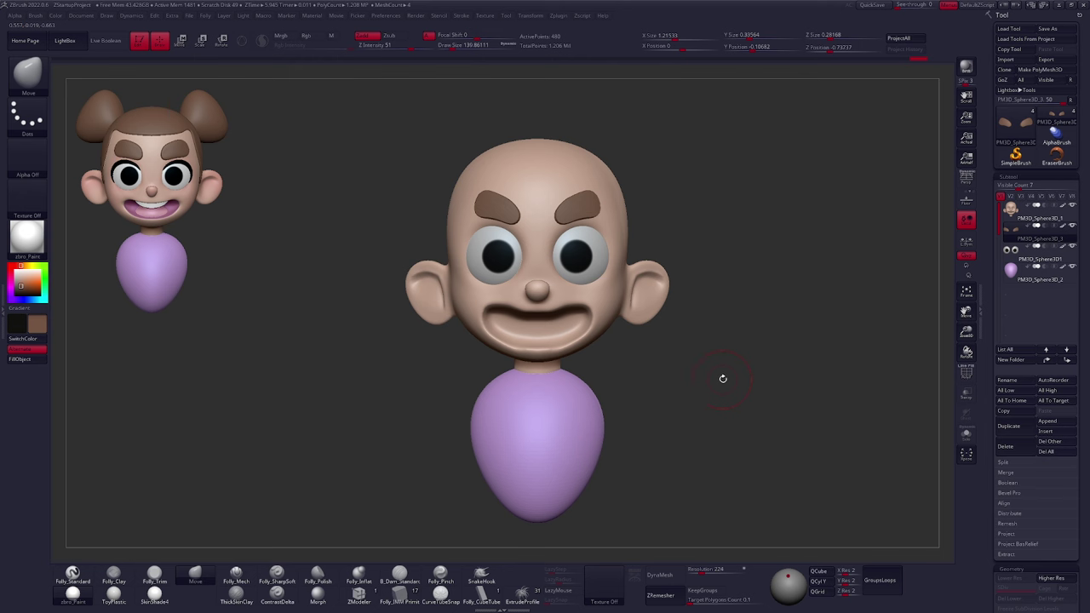
Duplicate the eyes subtool and delete the copy's lower subdivision levels
left_click(1032, 257)
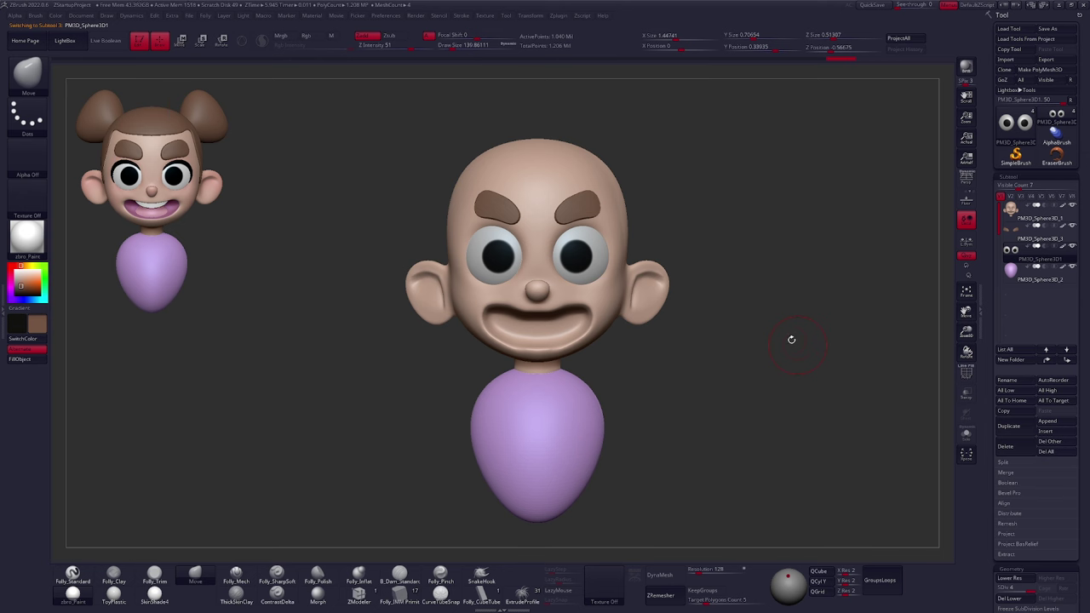
left_click(1006, 427)
left_click_drag(991, 319, 989, 174)
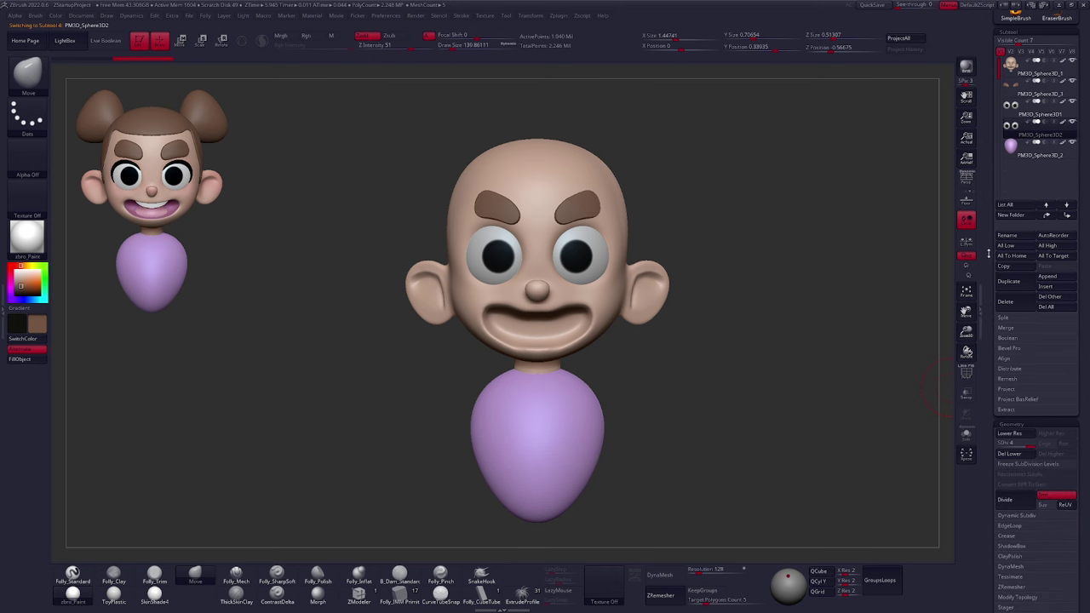
left_click(1019, 455)
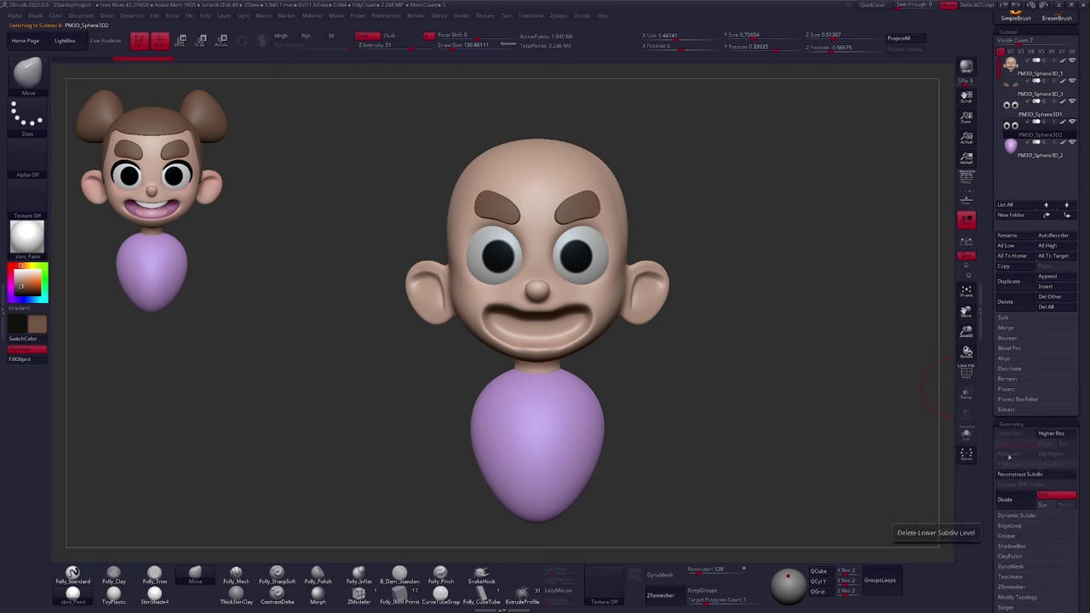
Select the CurveTubeSnap brush and sample the eyebrow brown as its colour
mouse_move(662, 361)
left_mouse_down()
mouse_move(614, 303)
mouse_move(610, 351)
left_mouse_up()
key("space")
left_click_drag(601, 294, 598, 293)
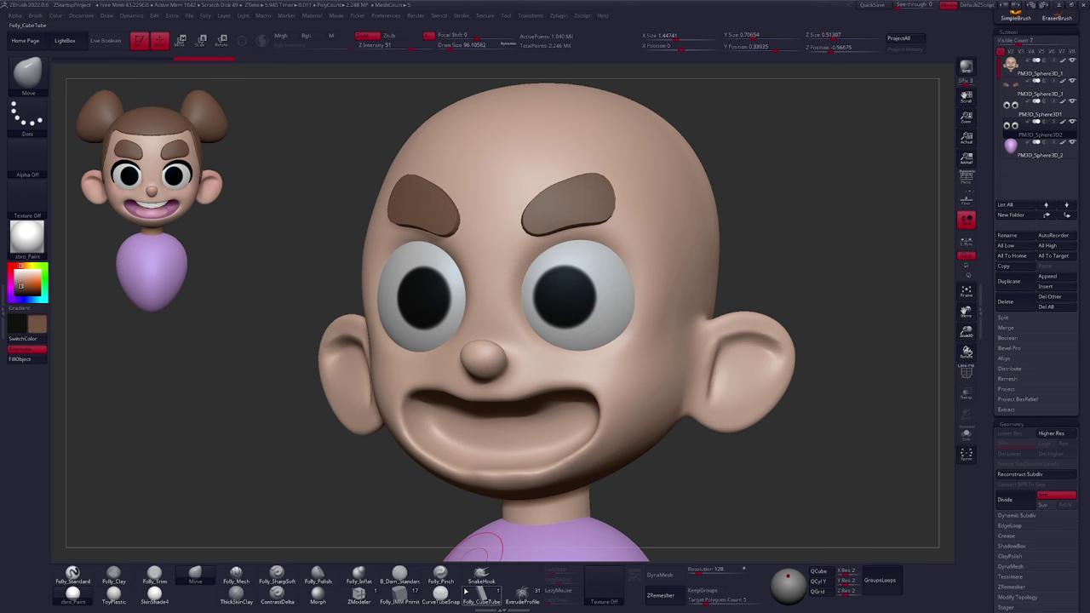
left_click(442, 594)
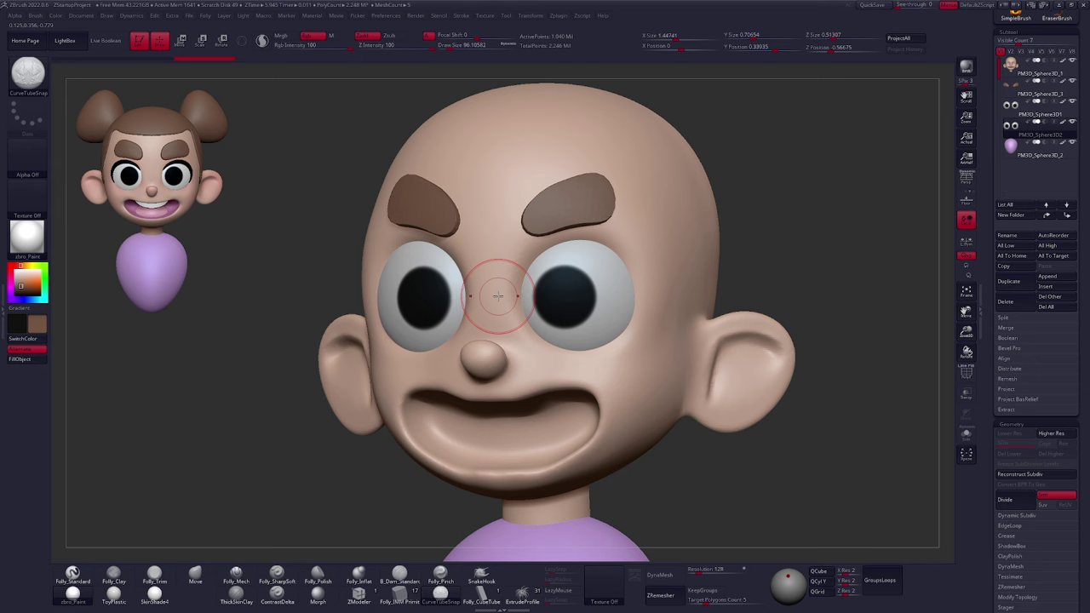
key("b")
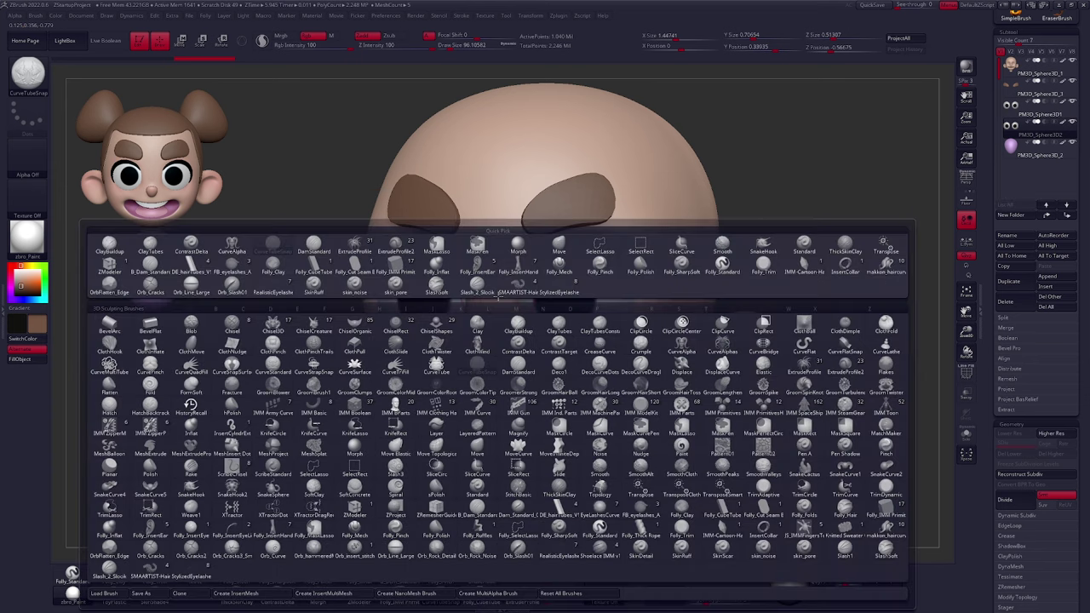
key("c")
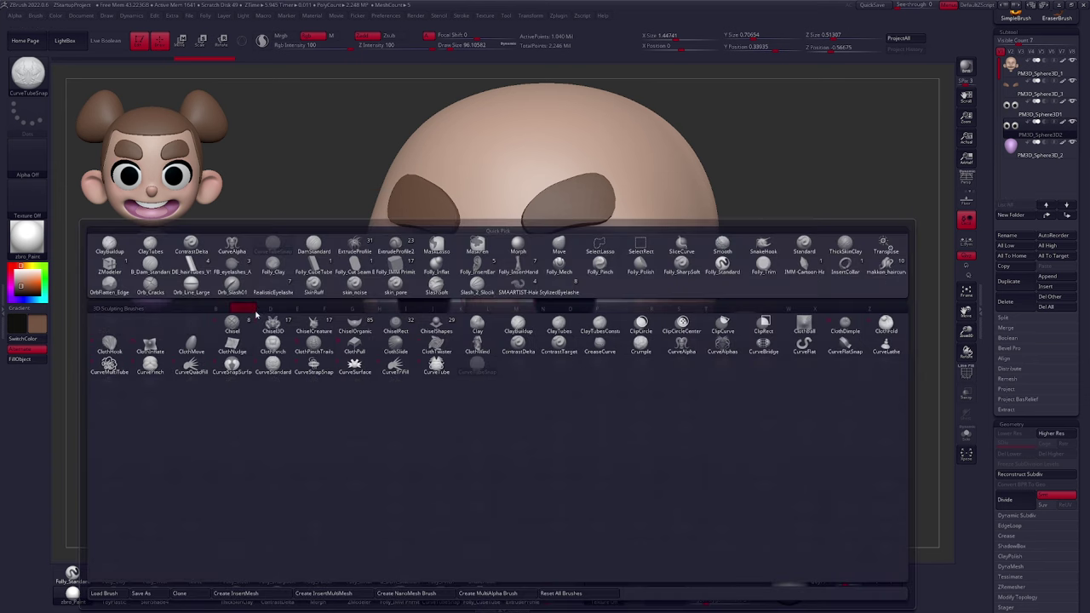
left_click(479, 372)
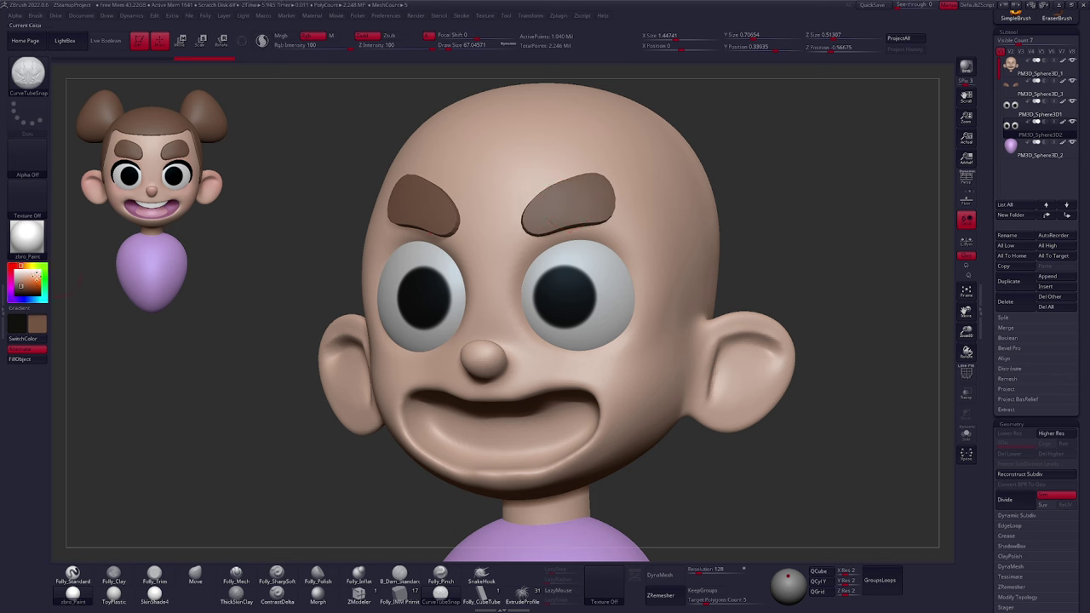
left_click(31, 281)
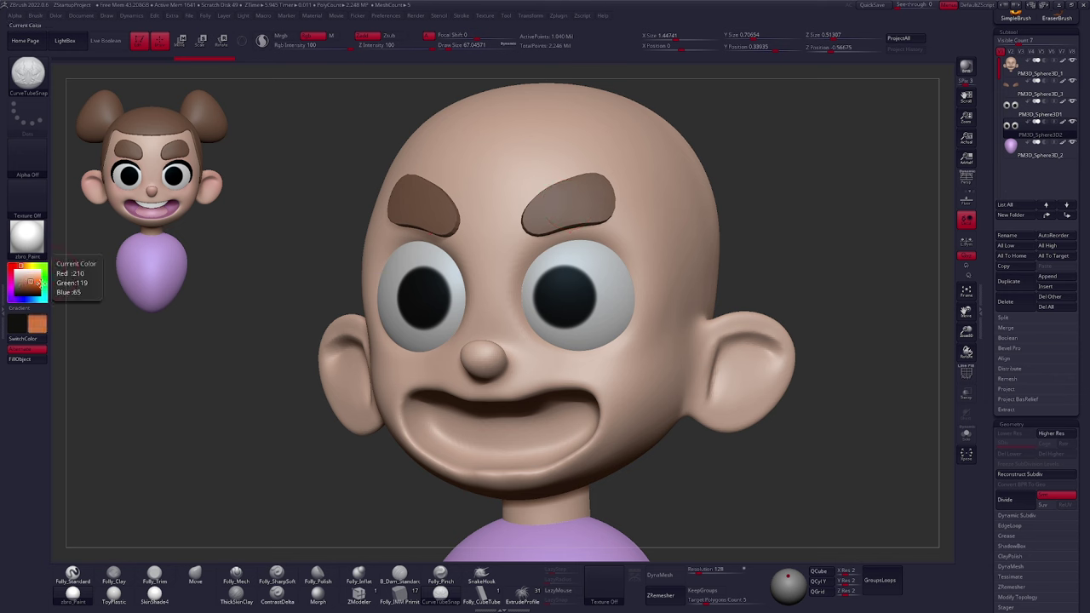
key("c")
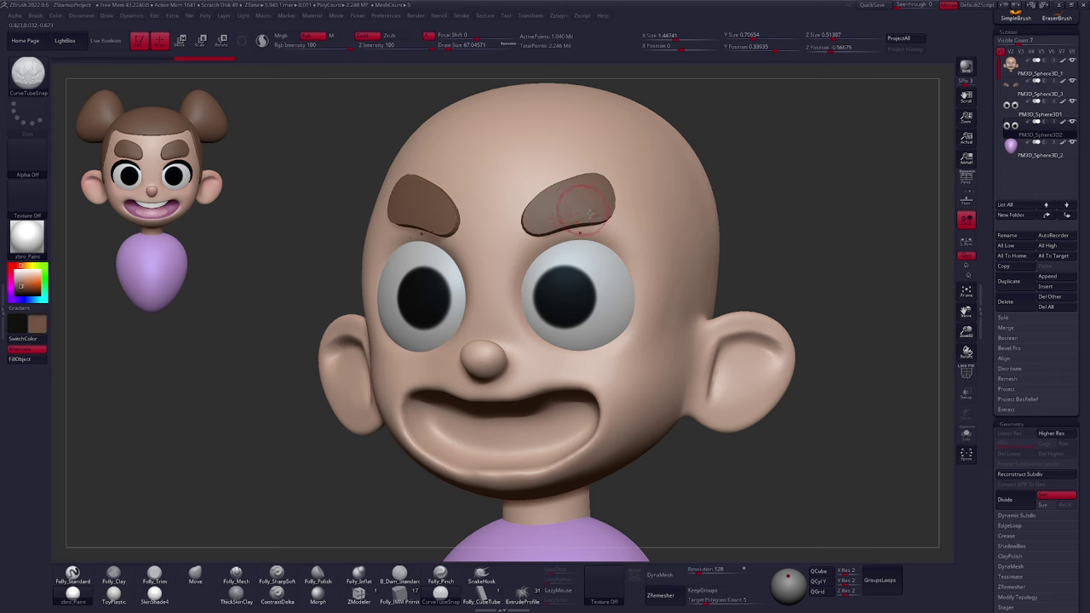
Draw a curve tube around the upper and outer edge of the eye and thin it to a draw size of about 49
right_click_drag(591, 269, 592, 294)
mouse_move(546, 257)
right_mouse_down()
mouse_move(538, 250)
mouse_move(547, 253)
right_mouse_up()
key("space")
left_click_drag(549, 254, 546, 254)
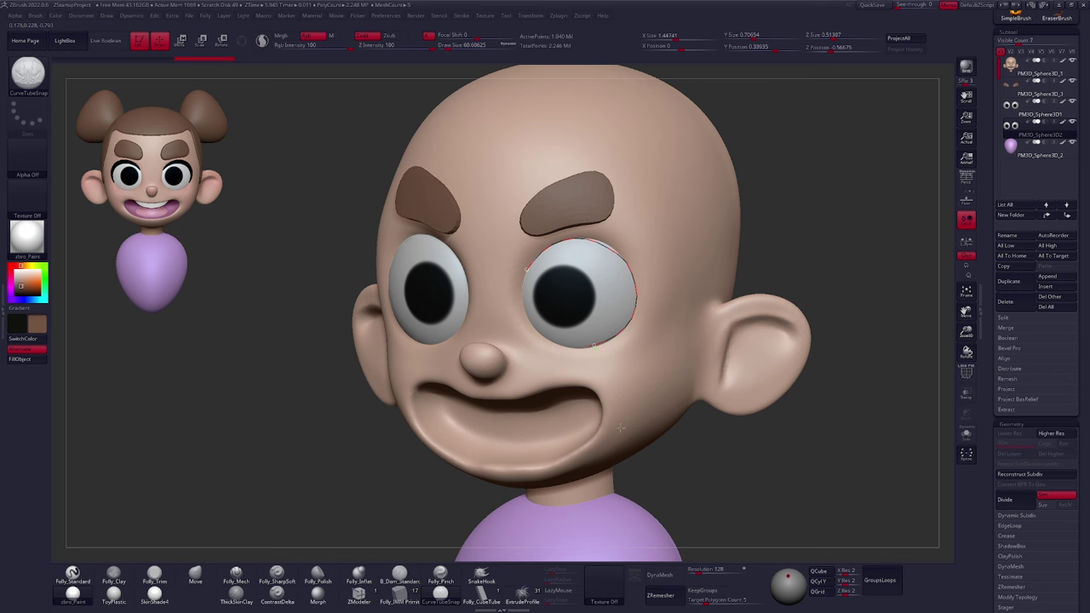
left_click_drag(621, 428, 623, 427)
mouse_move(676, 384)
right_mouse_down()
mouse_move(709, 382)
mouse_move(676, 366)
right_mouse_up()
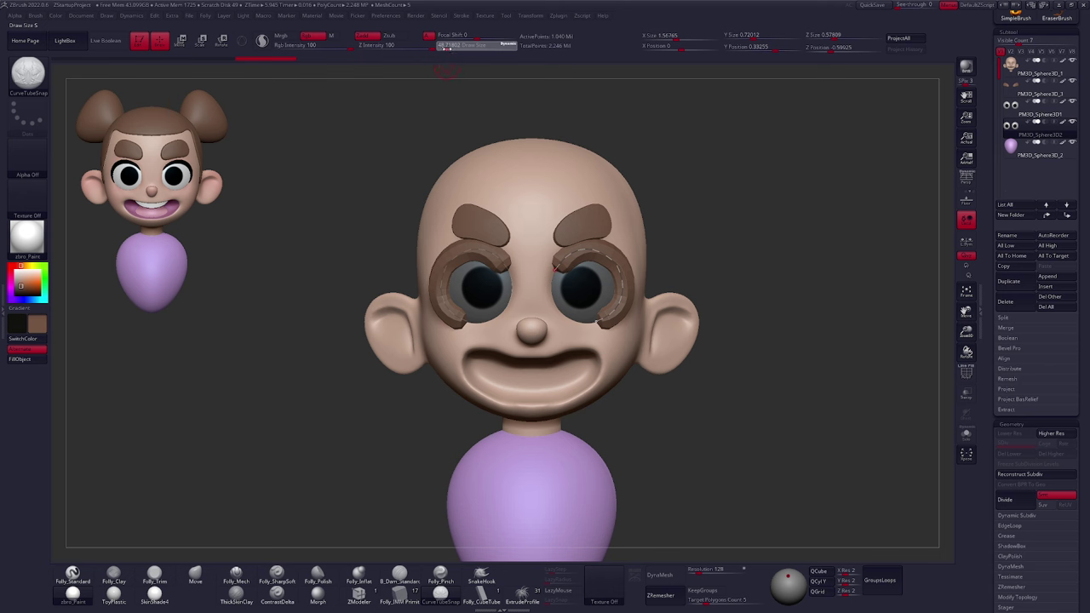
left_click(607, 267)
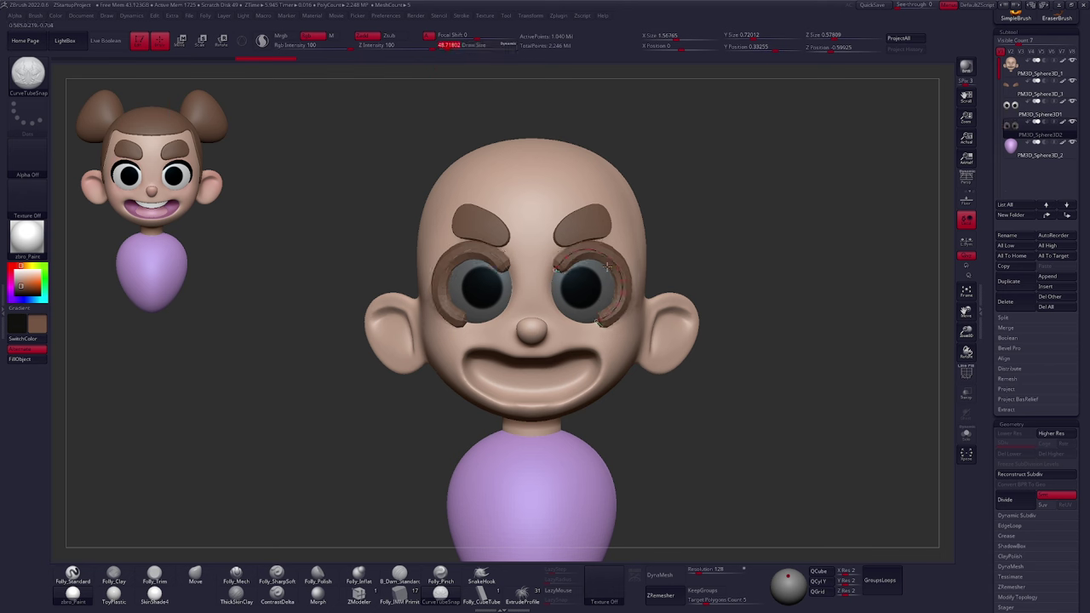
left_click_drag(709, 218, 712, 175, "alt")
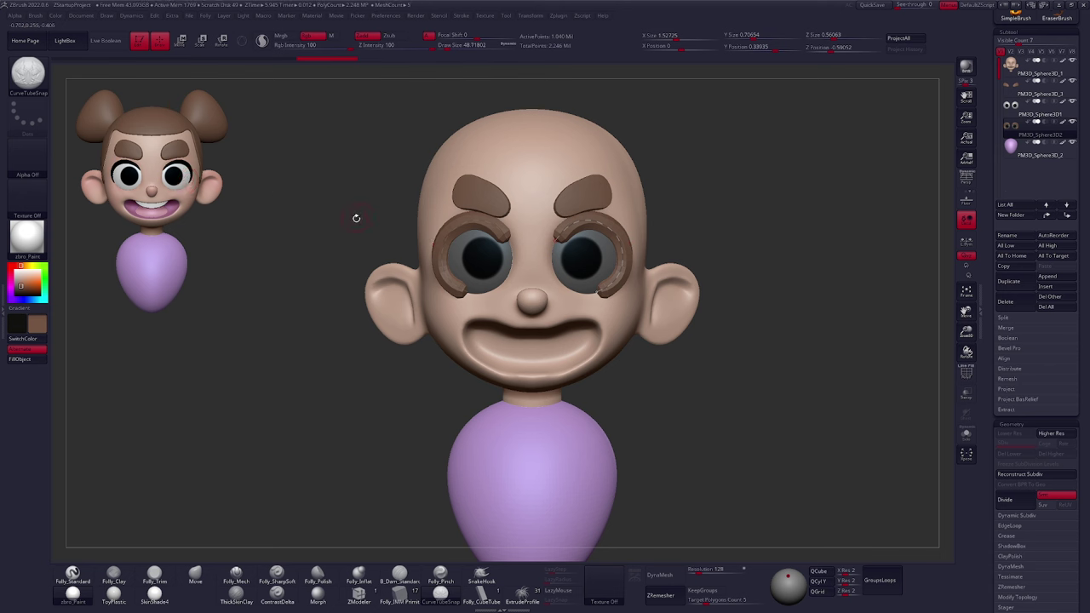
Enable Size in the stroke's Curve Modifiers and apply it to the curve tubes around the eyes
left_click(464, 16)
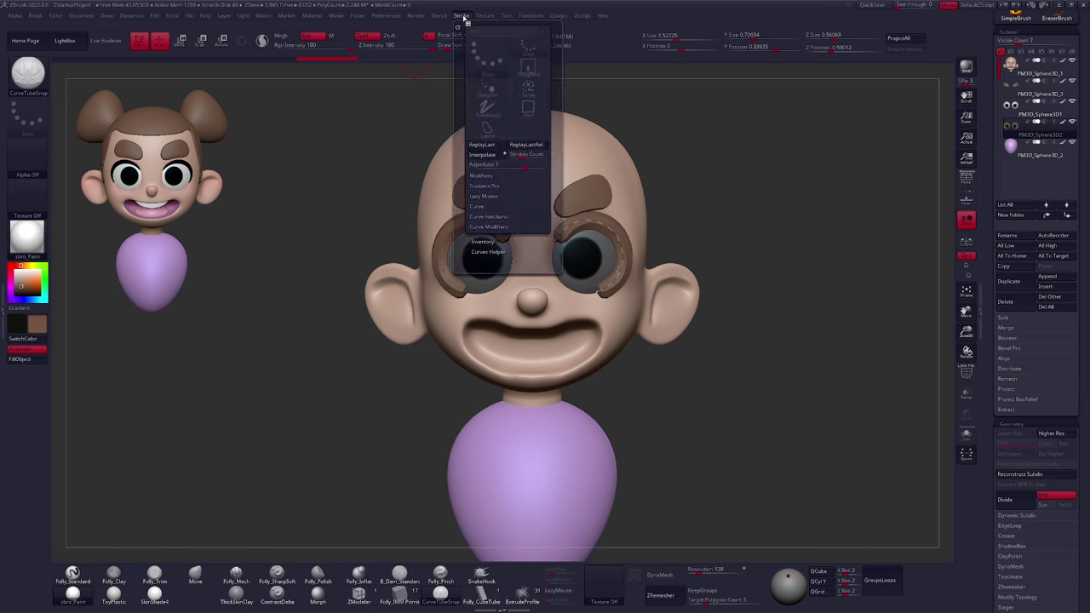
mouse_move(458, 26)
left_mouse_down()
mouse_move(948, 45)
mouse_move(1000, 27)
left_mouse_up()
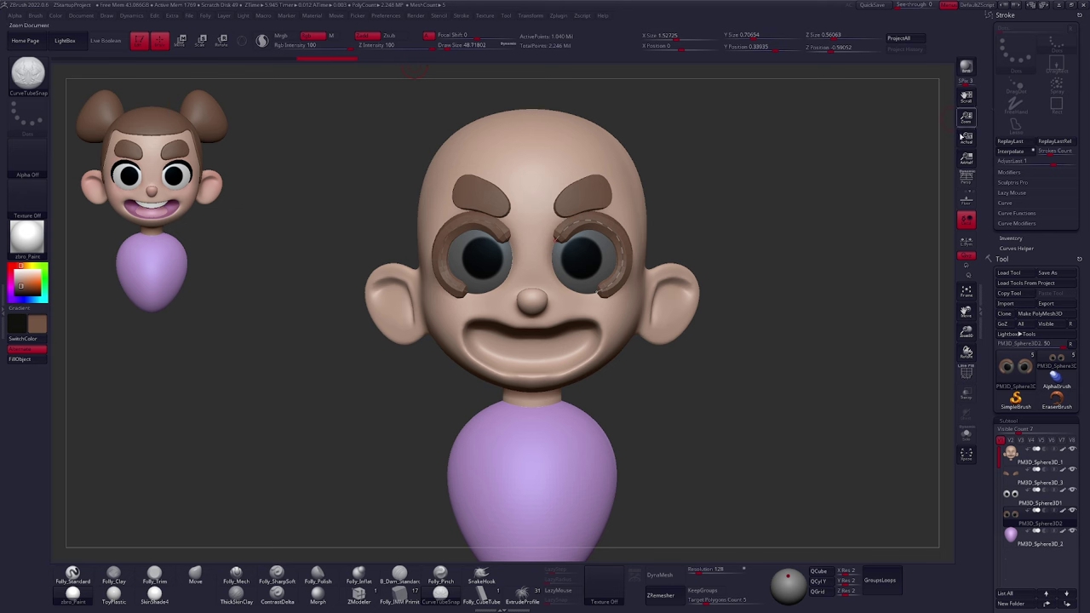
left_click(1021, 223)
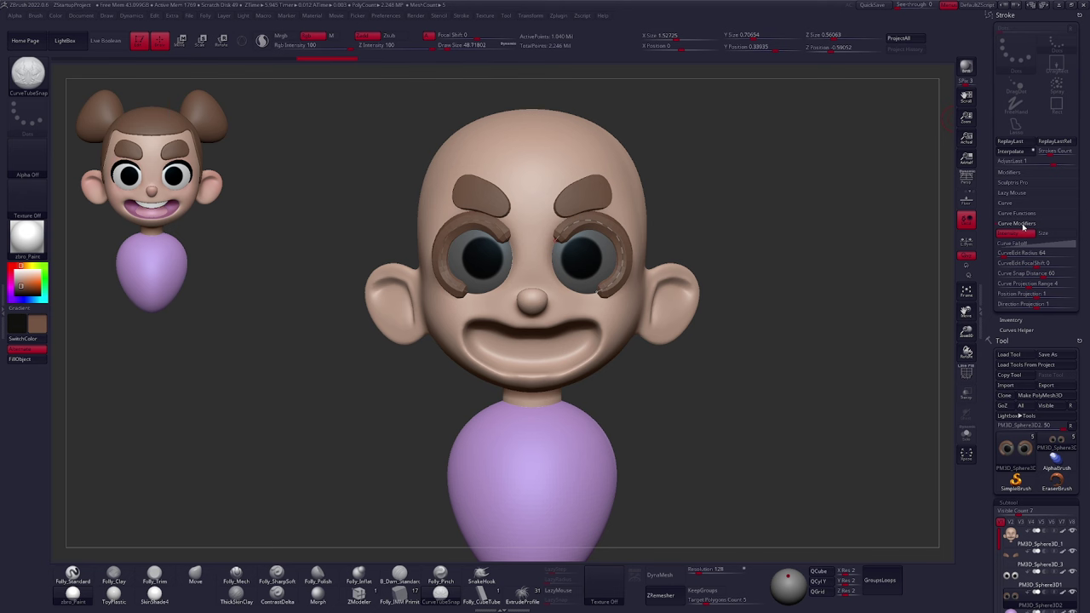
left_click(1053, 236)
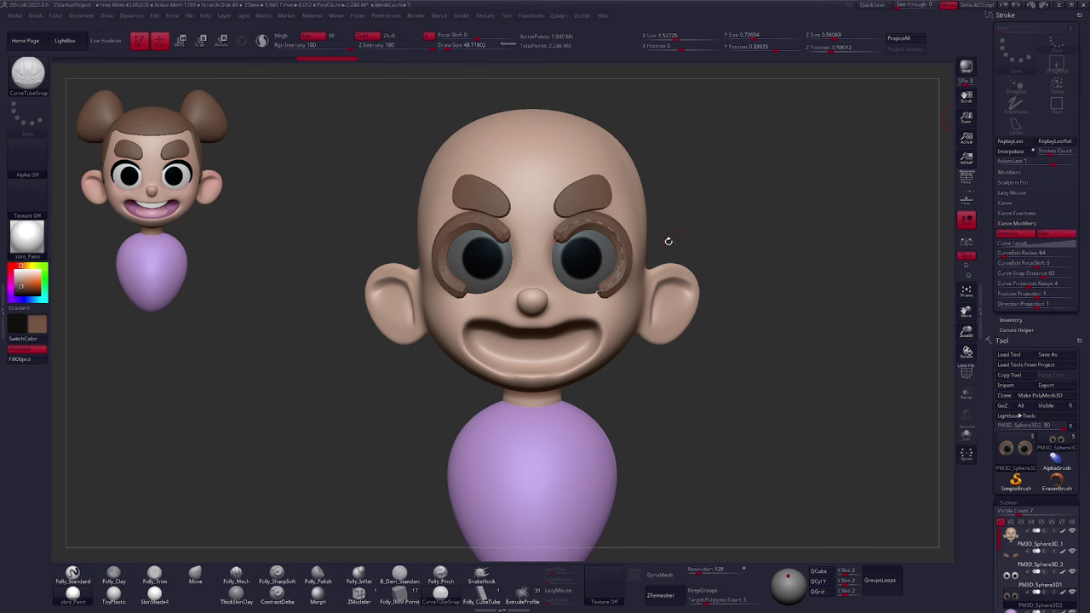
left_click(621, 239)
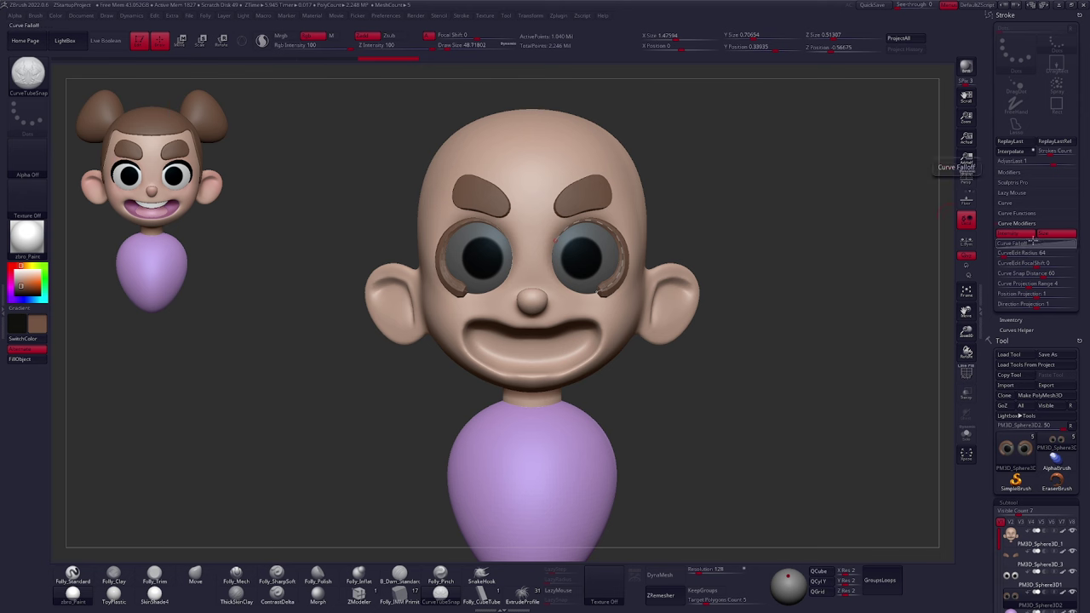
Reshape the Curve Falloff graph to peak in the middle and drop at both ends, and update the eye tubes with it
left_click(1034, 242)
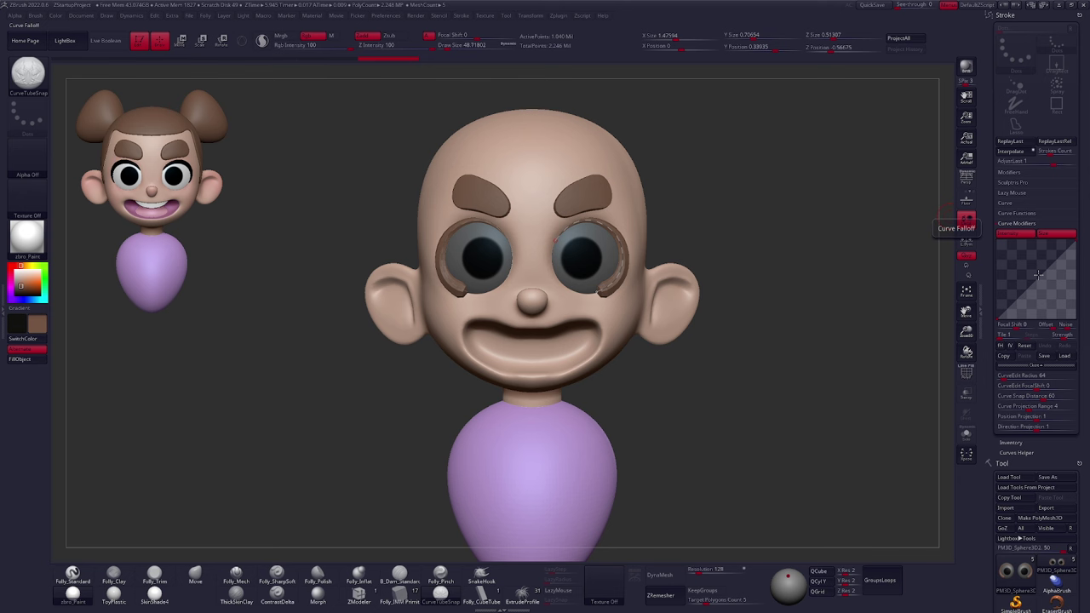
left_click_drag(1038, 279, 1037, 239)
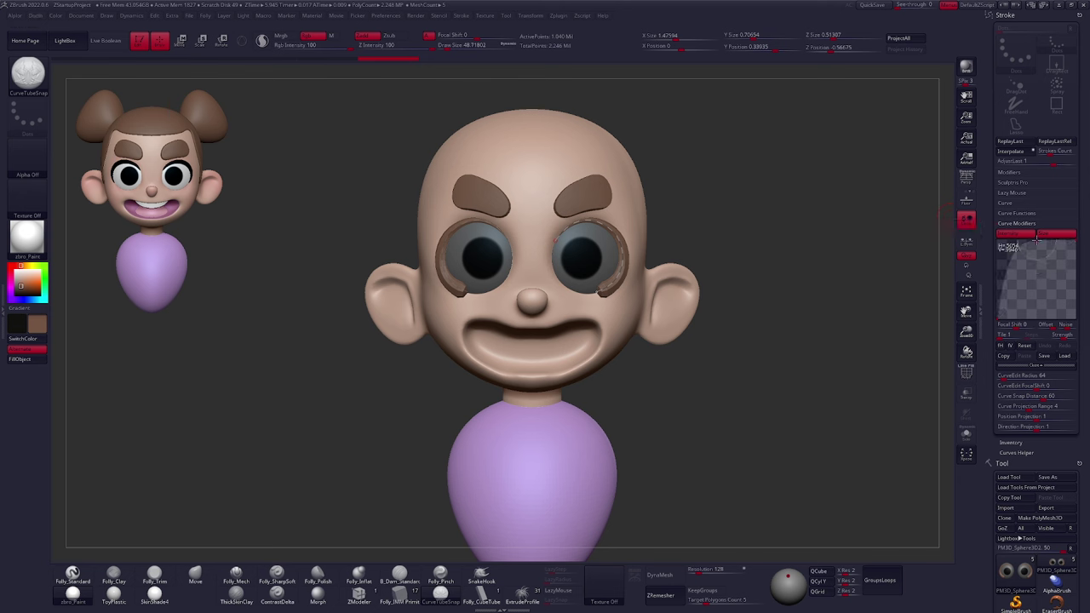
left_click_drag(1074, 240, 1067, 317)
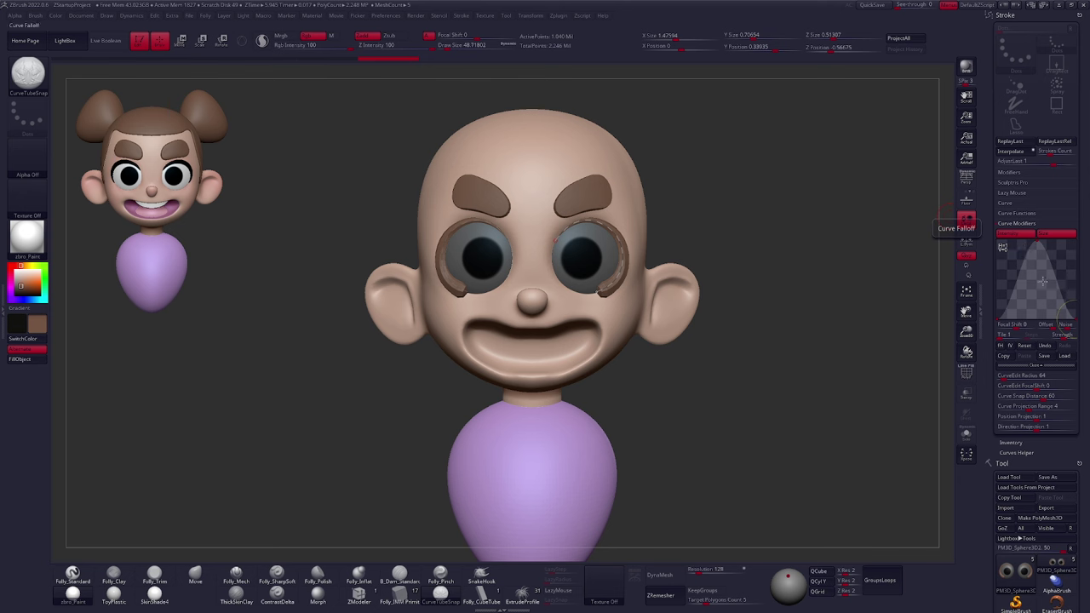
left_click(618, 238)
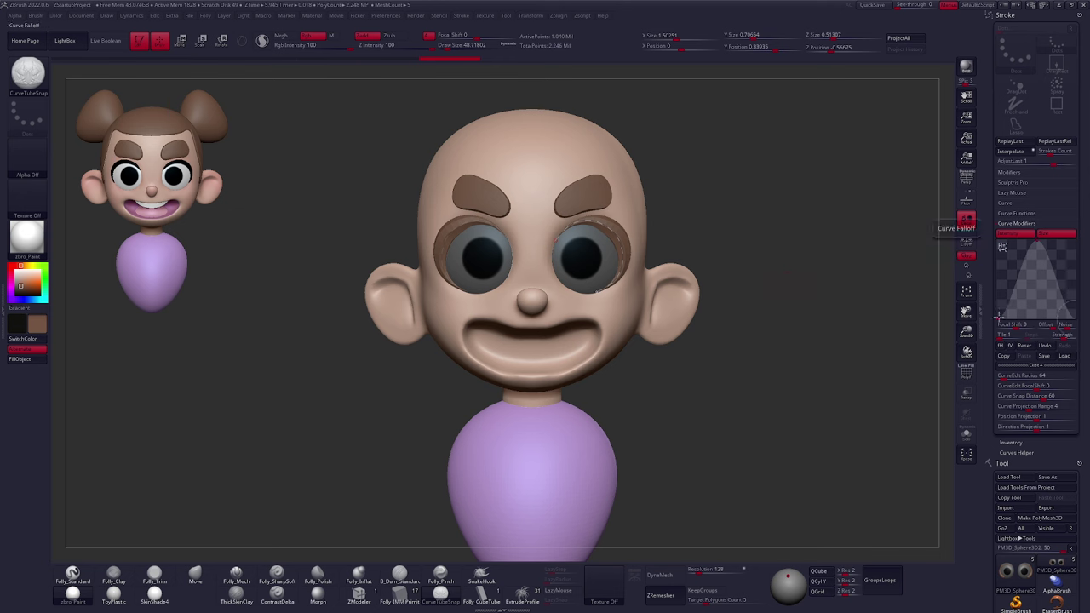
Raise both ends of the Curve Falloff slightly, lower its central peak and update the eye tubes
left_click_drag(998, 318, 995, 306)
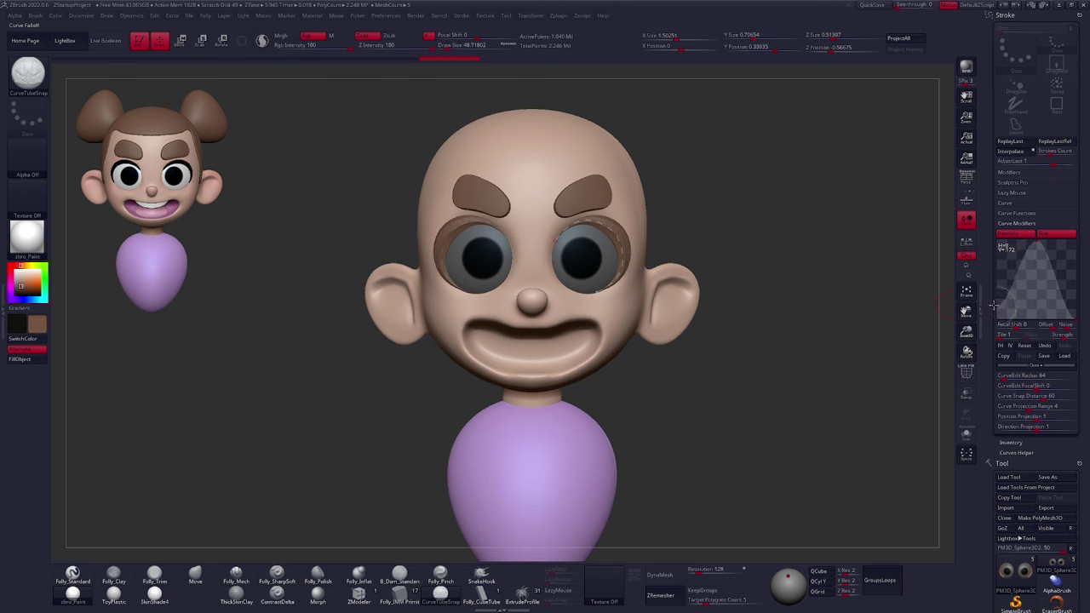
left_click_drag(1076, 318, 1079, 303)
left_click(617, 235)
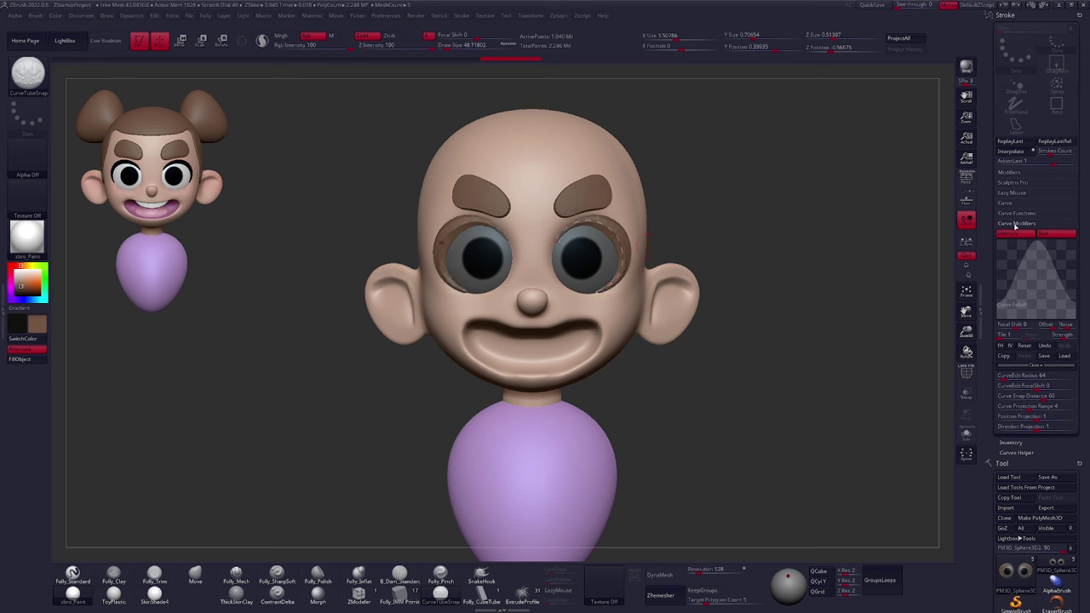
left_click_drag(1037, 243, 1038, 257)
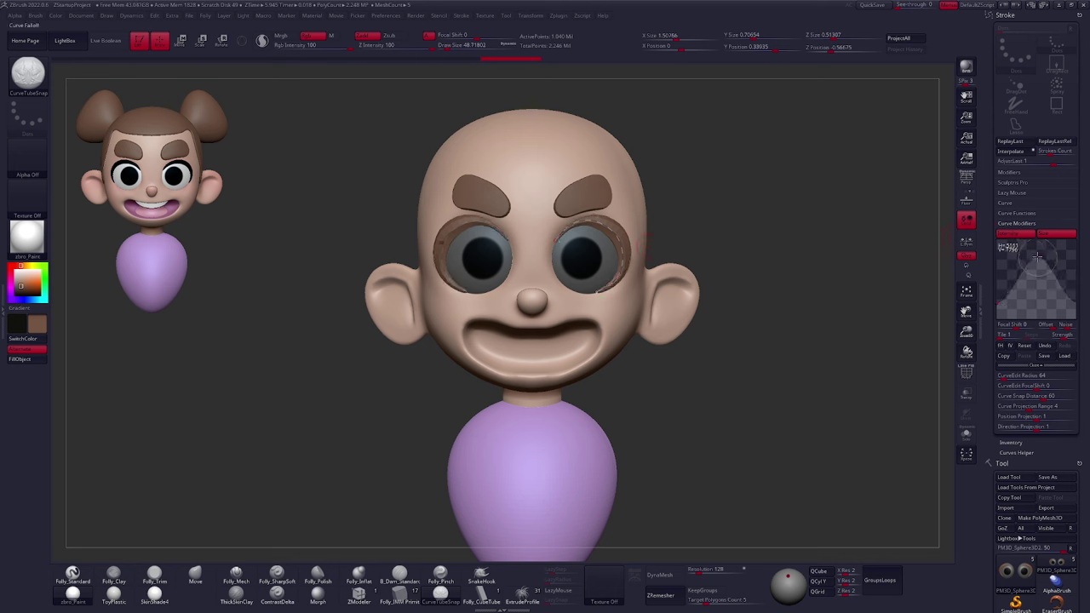
left_click(620, 239)
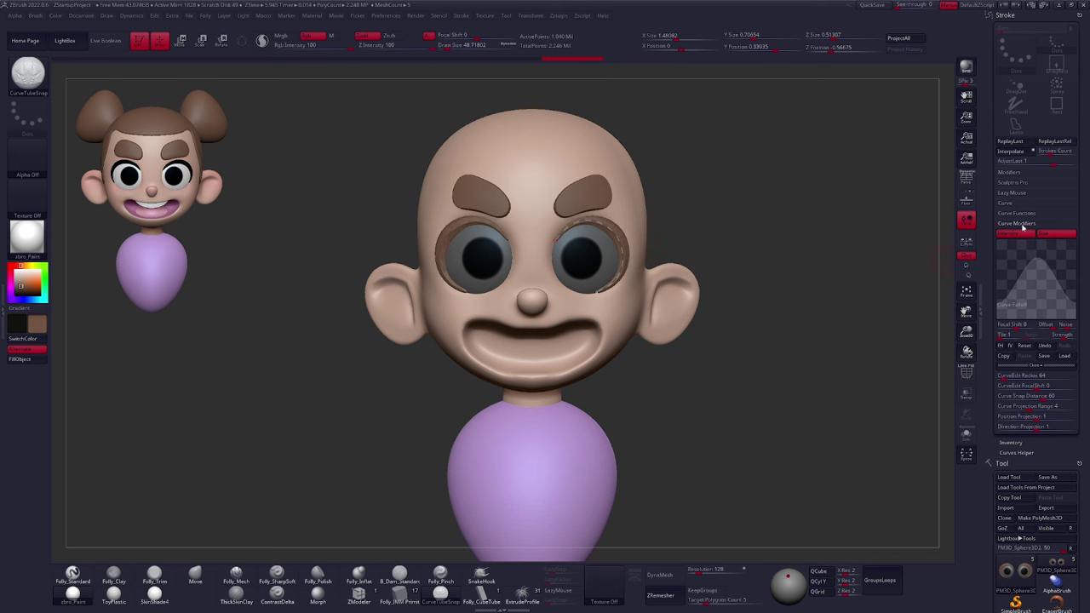
Remove the Stroke palette from the tray and release the active curve from the finished eye tubes
left_click(1022, 224)
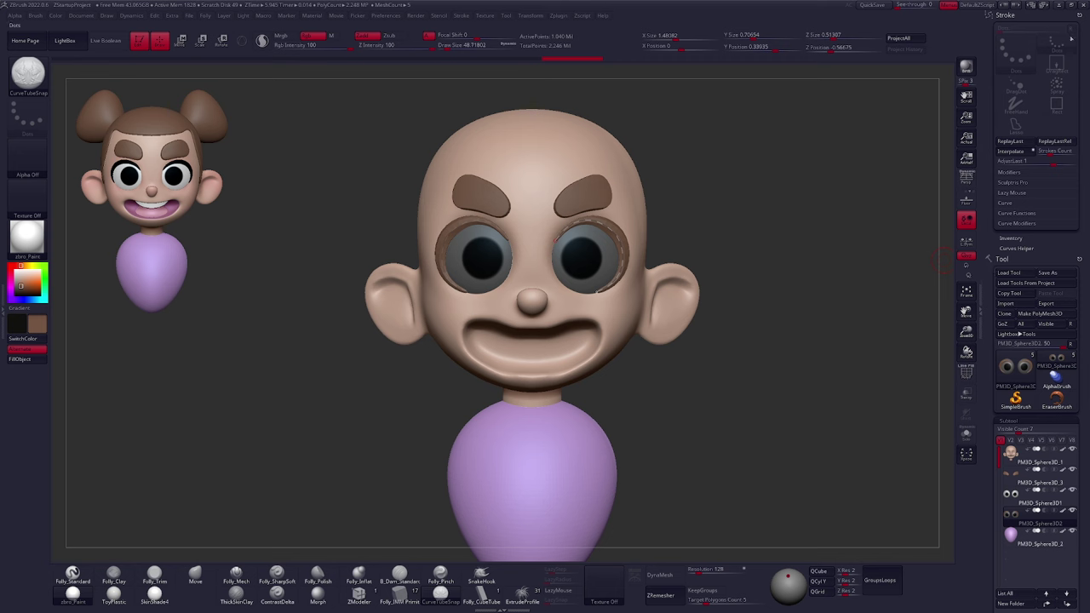
left_click_drag(1079, 15, 761, 112)
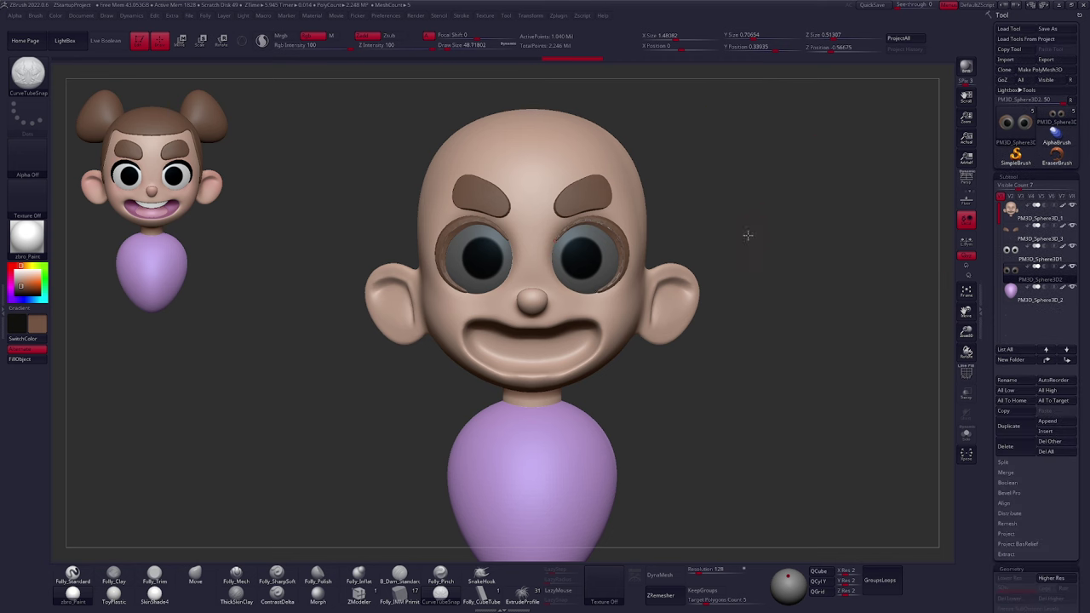
left_click_drag(748, 236, 742, 236)
right_click_drag(622, 237, 608, 240, "ctrl")
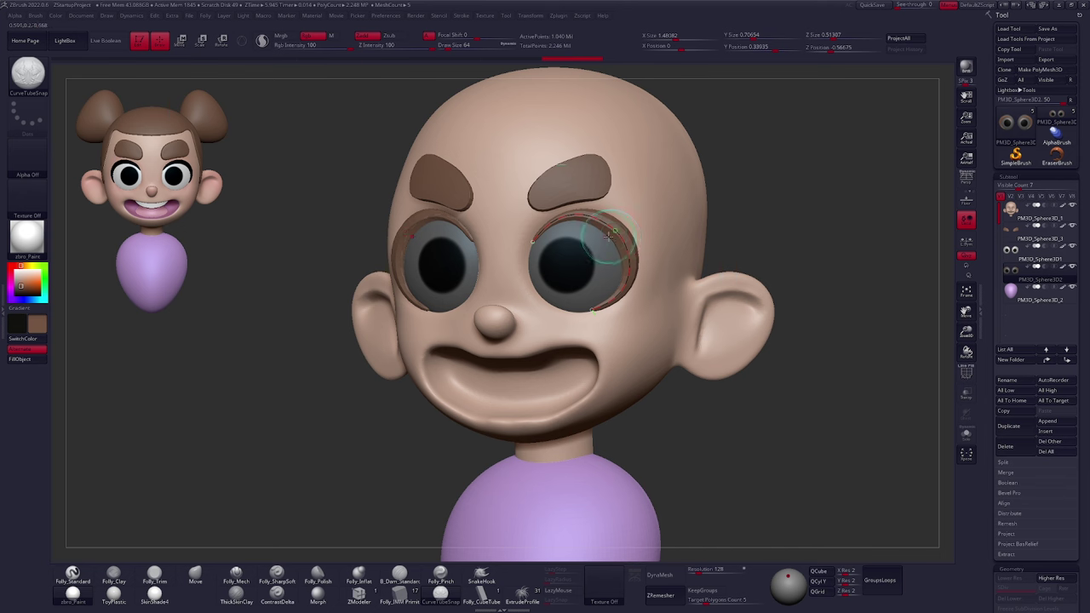
left_click(509, 129)
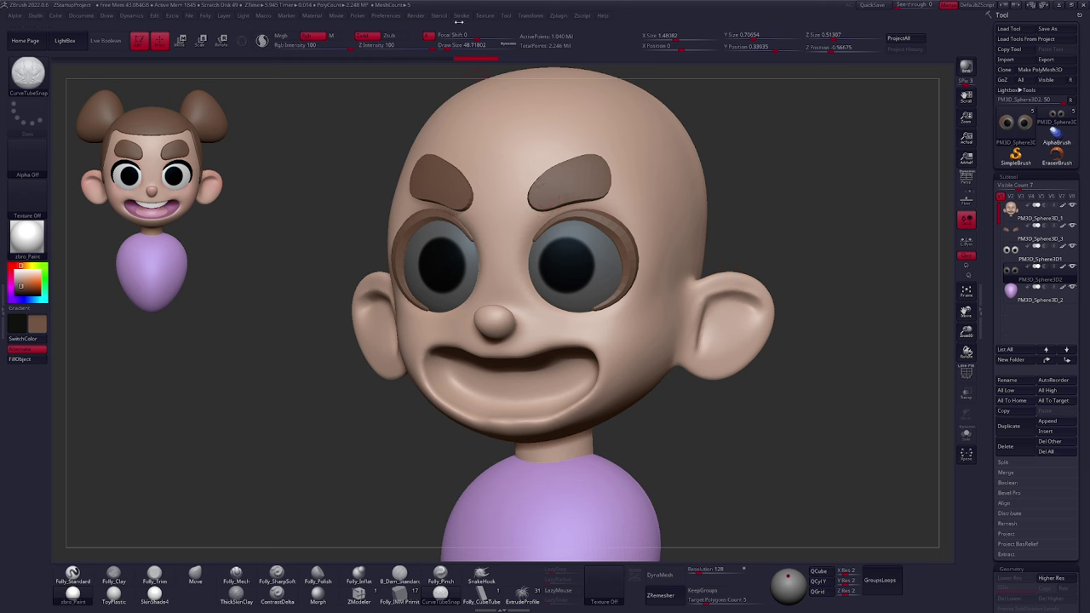
left_click(461, 16)
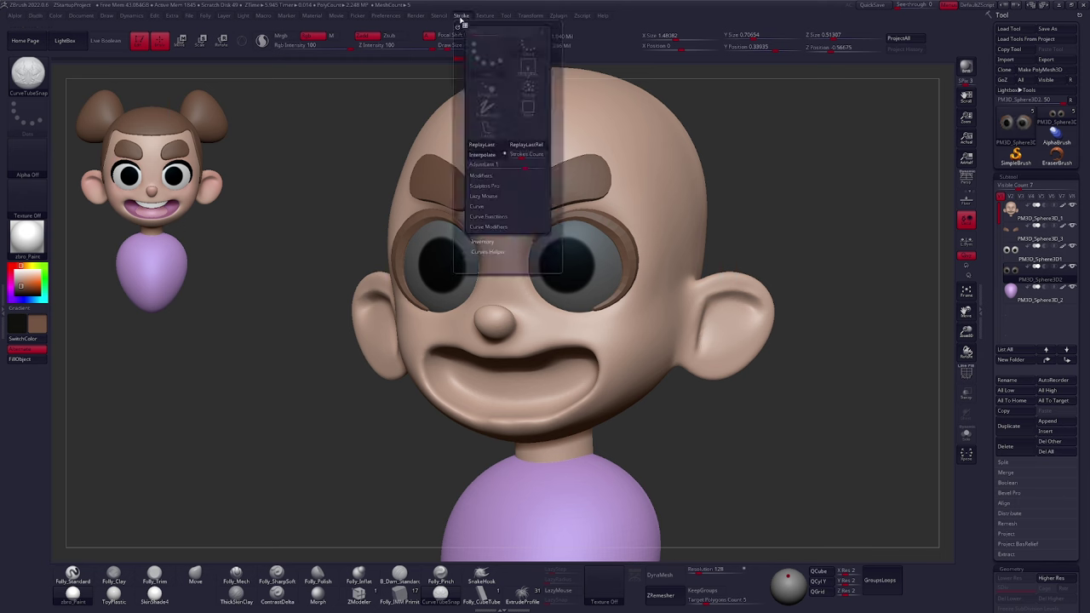
left_click(489, 216)
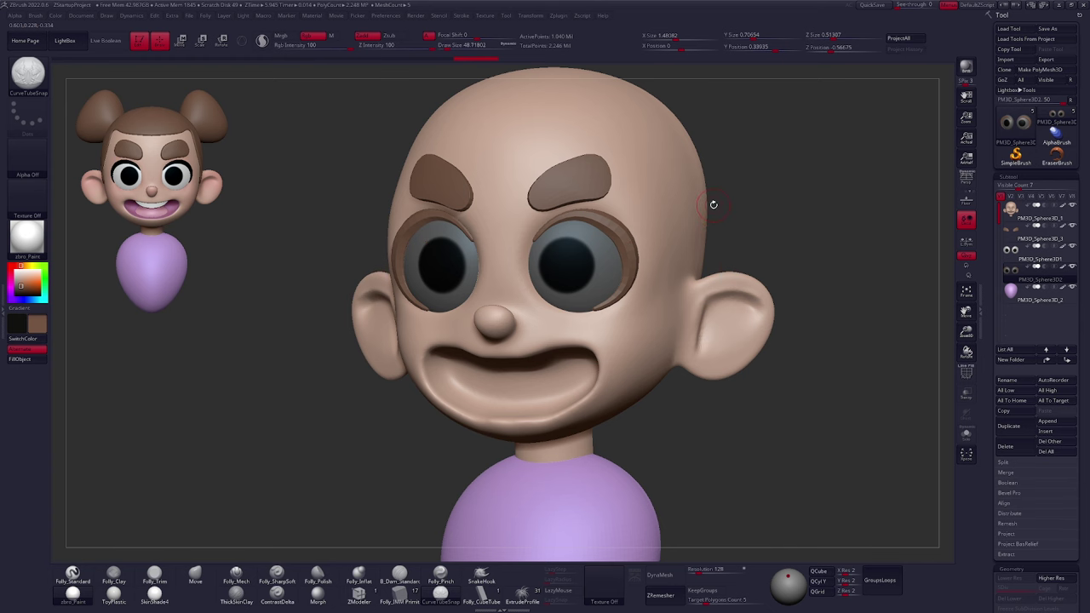
Isolate the curve tubes around the eyes and delete the hidden duplicate eyeballs from their subtool
key("alt+s")
key("shift+f")
key("shift+f")
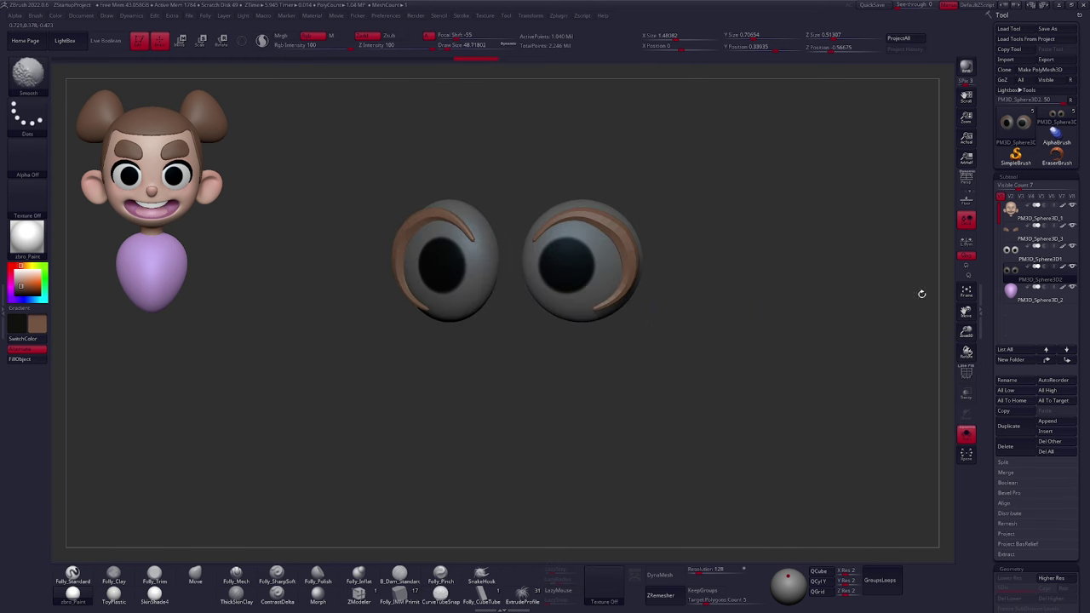
mouse_move(1007, 272)
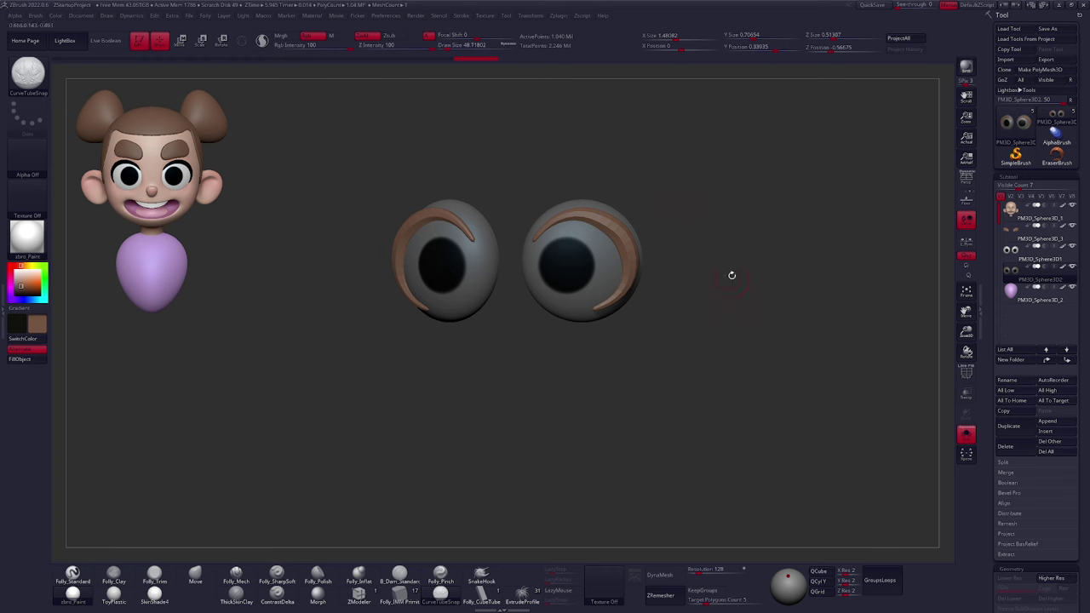
left_click(742, 287)
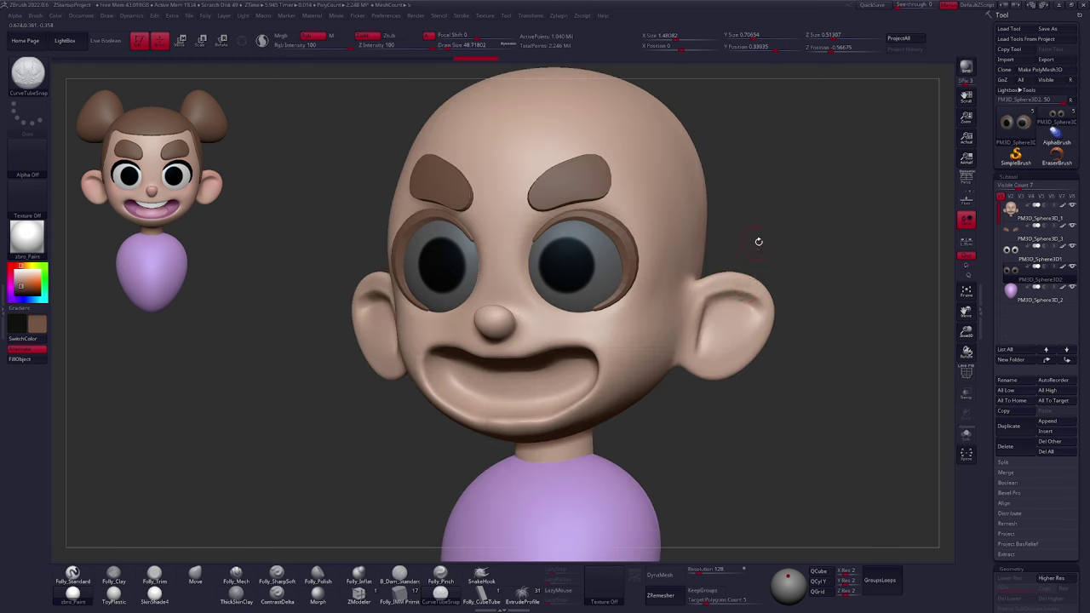
left_click(621, 234, "ctrl+shift")
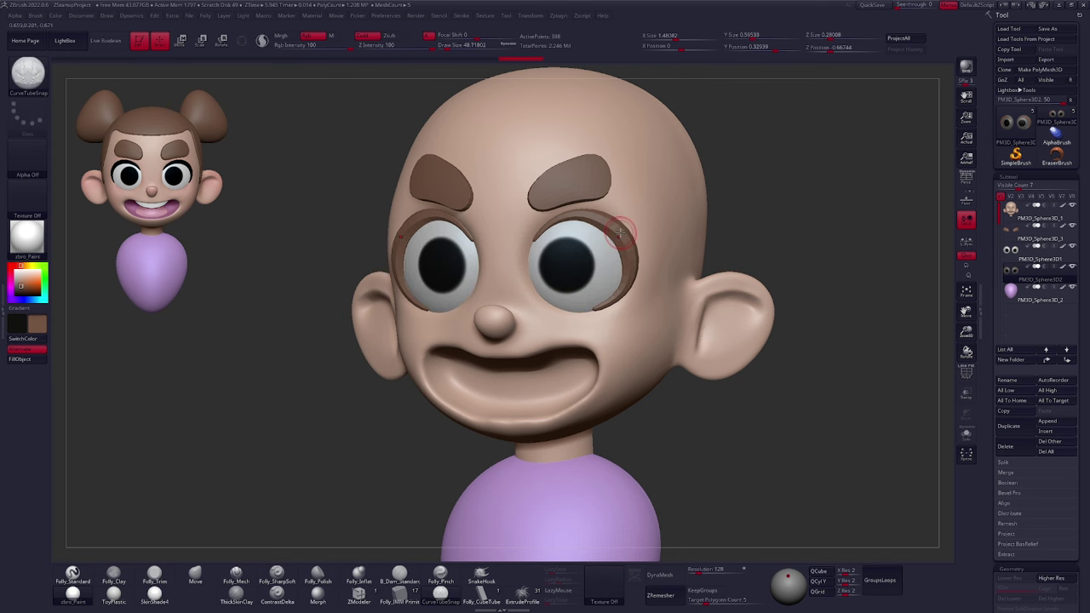
key("alt+s")
key("ctrl+z")
key("ctrl+shift+z")
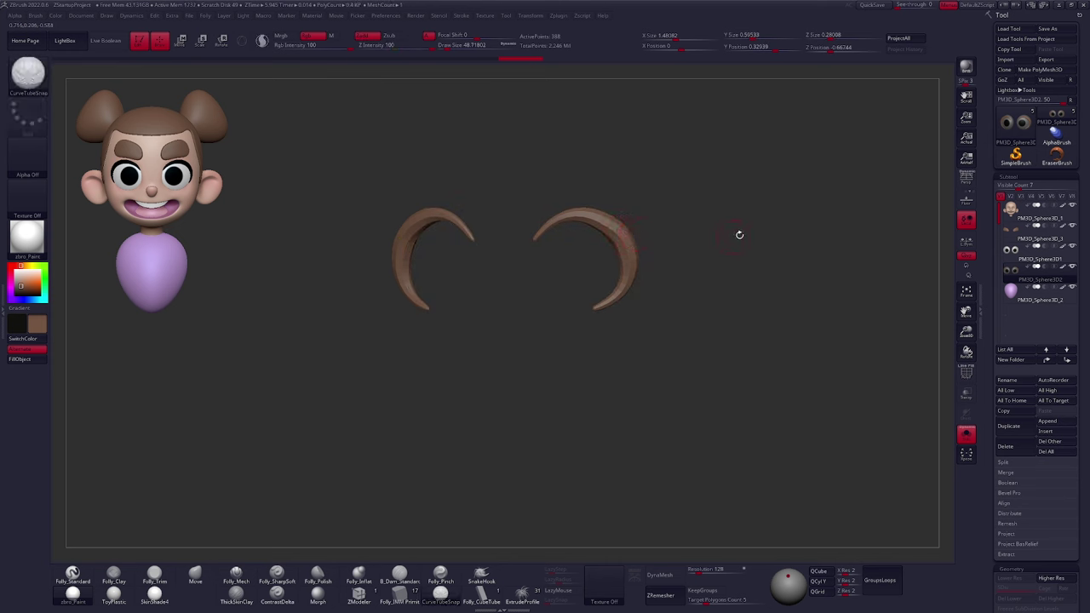
key("ctrl+f")
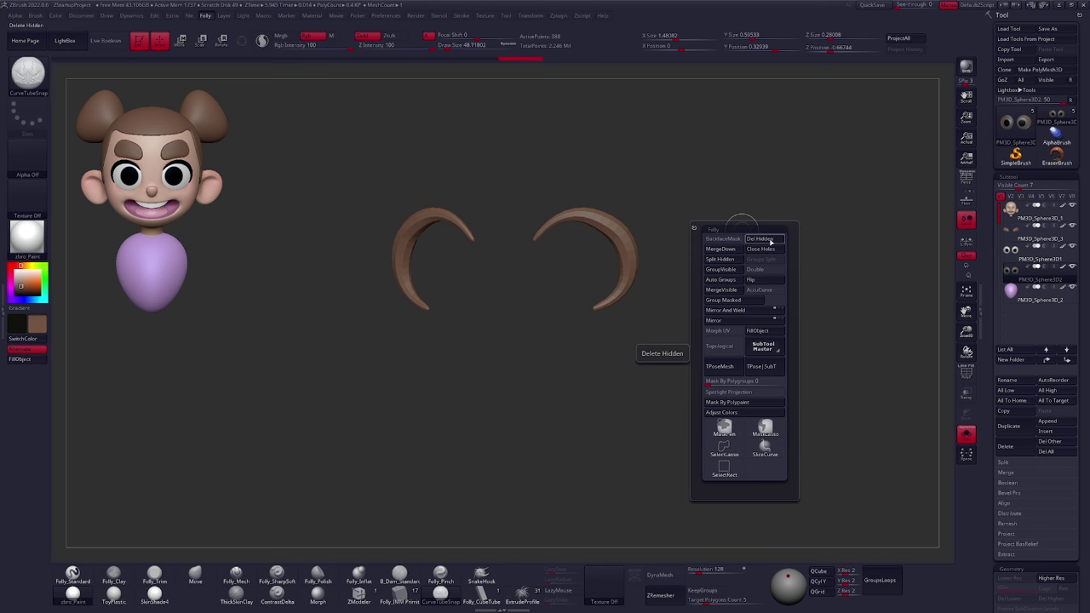
left_click(771, 242)
key("shift+s")
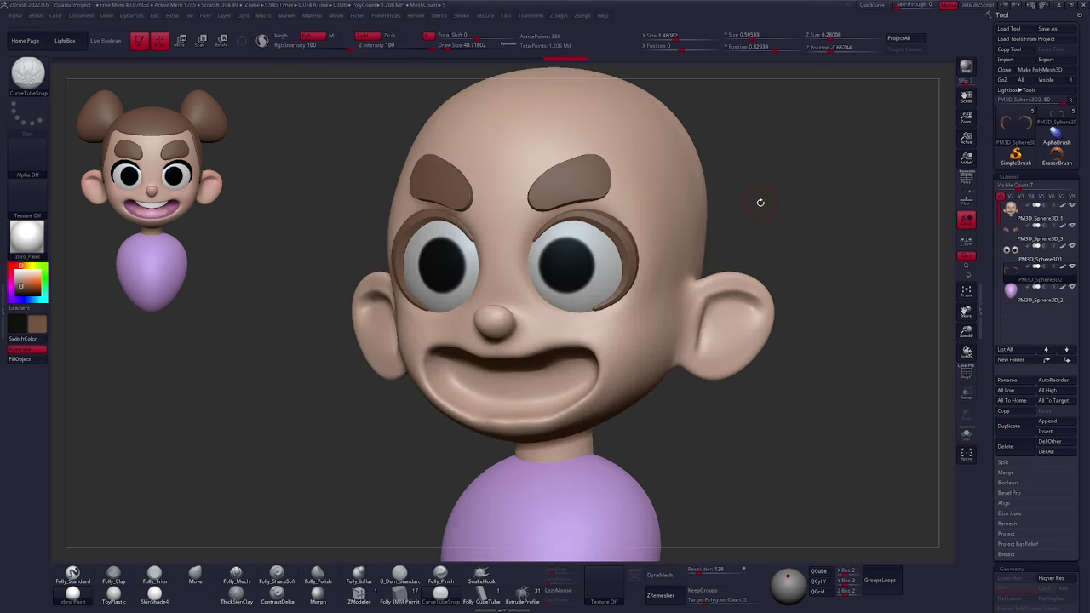
Reshape the inner, upper and lower parts of the eye tubes from the front with a Move brush of about 203 draw size
left_click_drag(760, 203, 774, 202, "shift")
key("b")
key("m")
key("v")
key("space")
left_click_drag(595, 255, 605, 256)
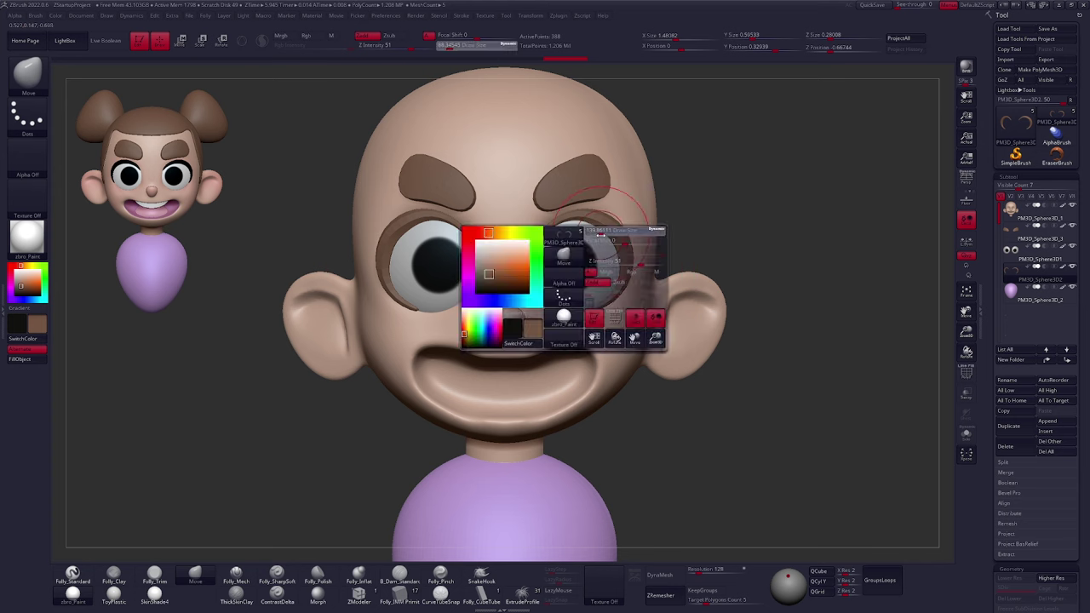
left_click_drag(535, 248, 535, 250)
left_click_drag(597, 308, 593, 318)
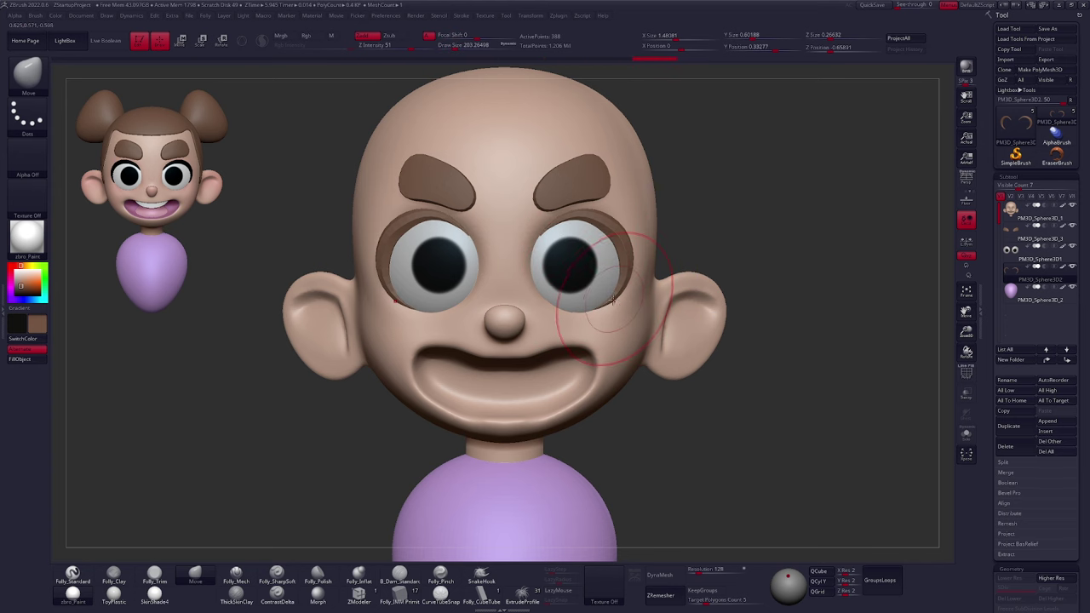
right_click_drag(614, 298, 662, 293, "alt")
left_click_drag(589, 240, 594, 231)
right_click_drag(600, 255, 644, 266, "ctrl")
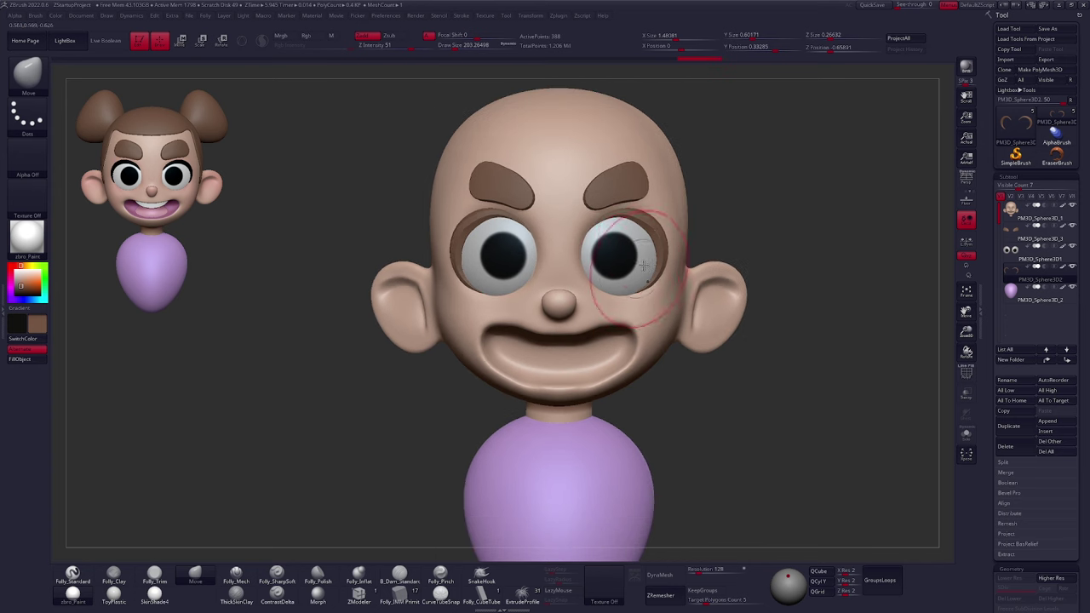
Swap to the black colour and fill the eye tubes with it
key("v")
key("1")
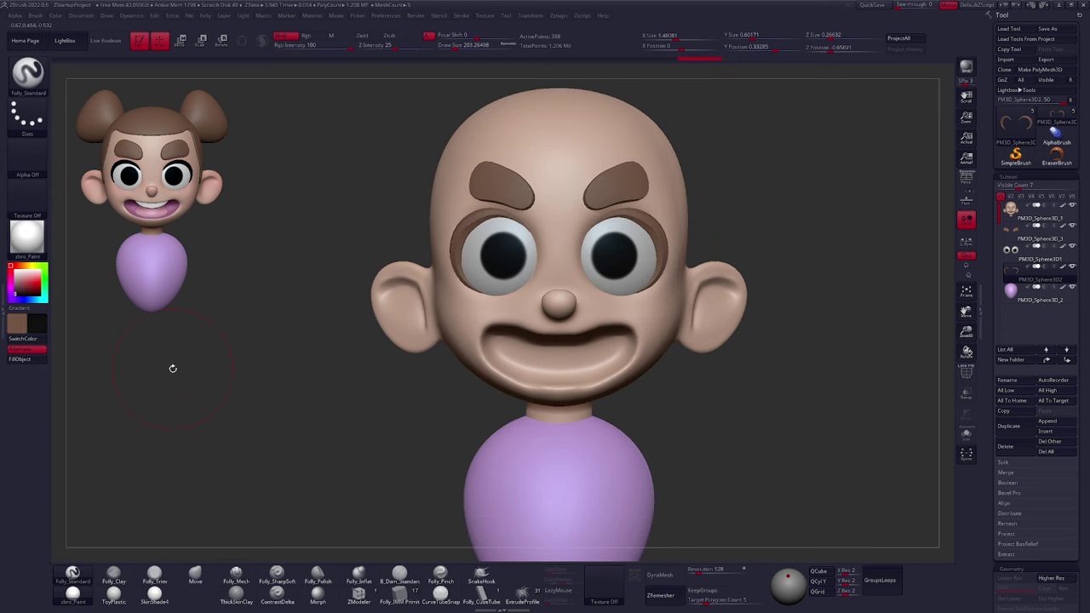
left_click(37, 362)
key("v")
Refine the fit of the black eye tubes from the front and side with the Move brush, using a draw size of about 192
mouse_move(645, 247)
left_mouse_down("shift")
mouse_move(641, 238)
mouse_move(647, 258)
left_mouse_up("shift")
right_click_drag(647, 297, 545, 299)
key("4")
left_click_drag(644, 298, 639, 296)
mouse_move(641, 295)
right_mouse_down()
mouse_move(733, 293)
mouse_move(586, 273)
right_mouse_up()
key("space")
left_click_drag(608, 257, 609, 258)
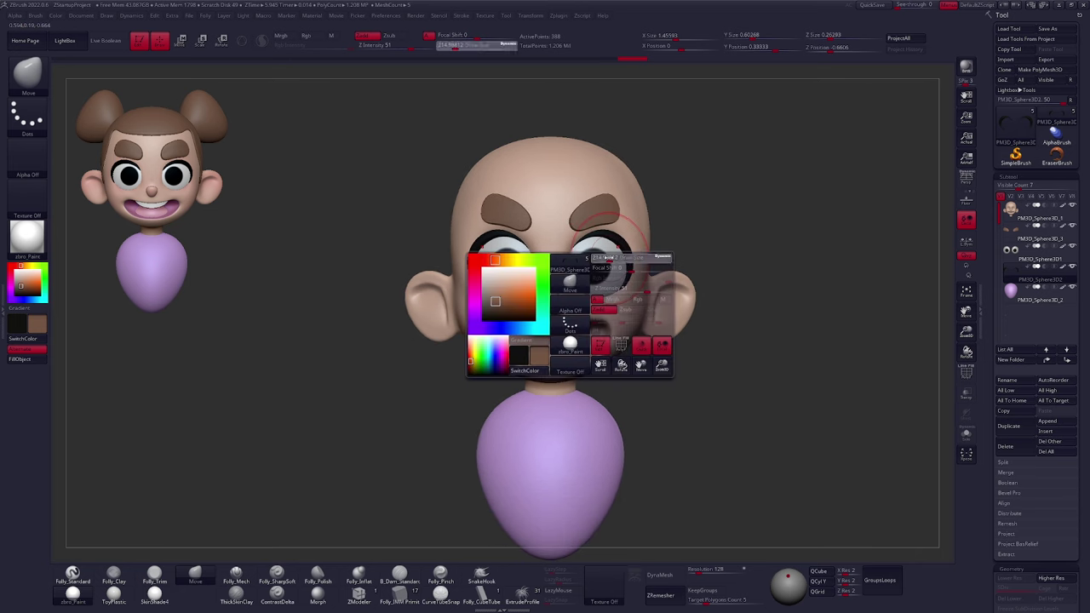
Show the wireframe on the black eye tubes and turn on Dynamic Subdivision for them
key("shift+f")
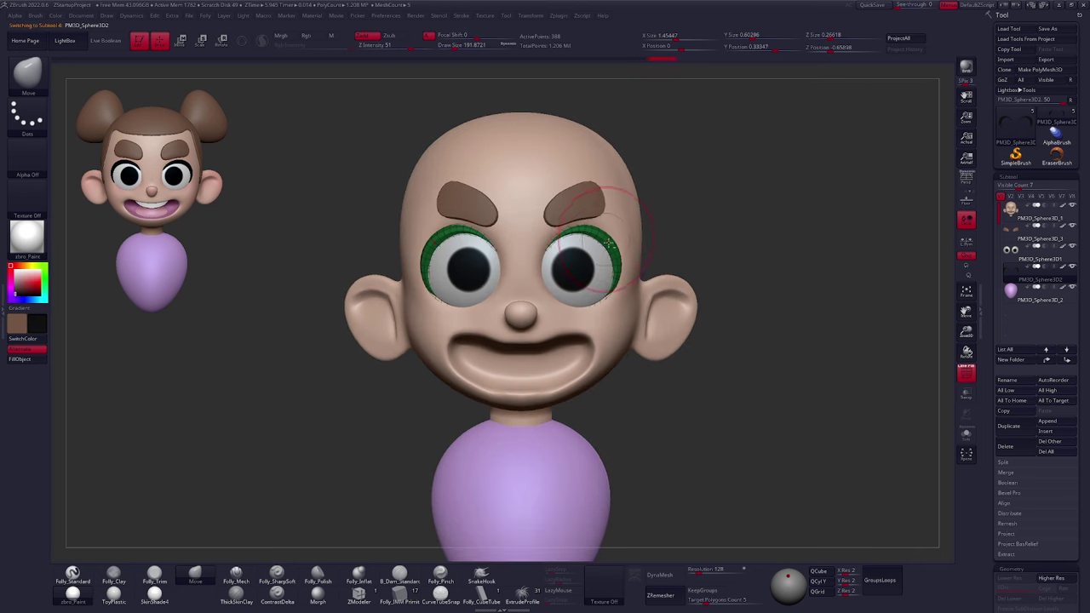
right_click_drag(589, 256, 563, 238, "ctrl")
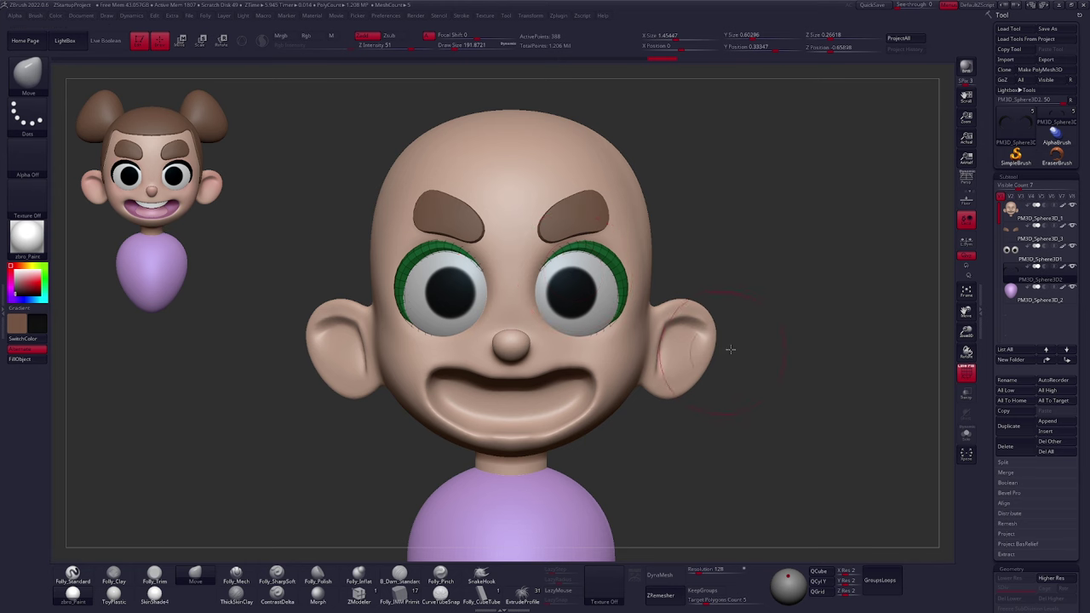
right_click_drag(731, 349, 741, 341, "alt")
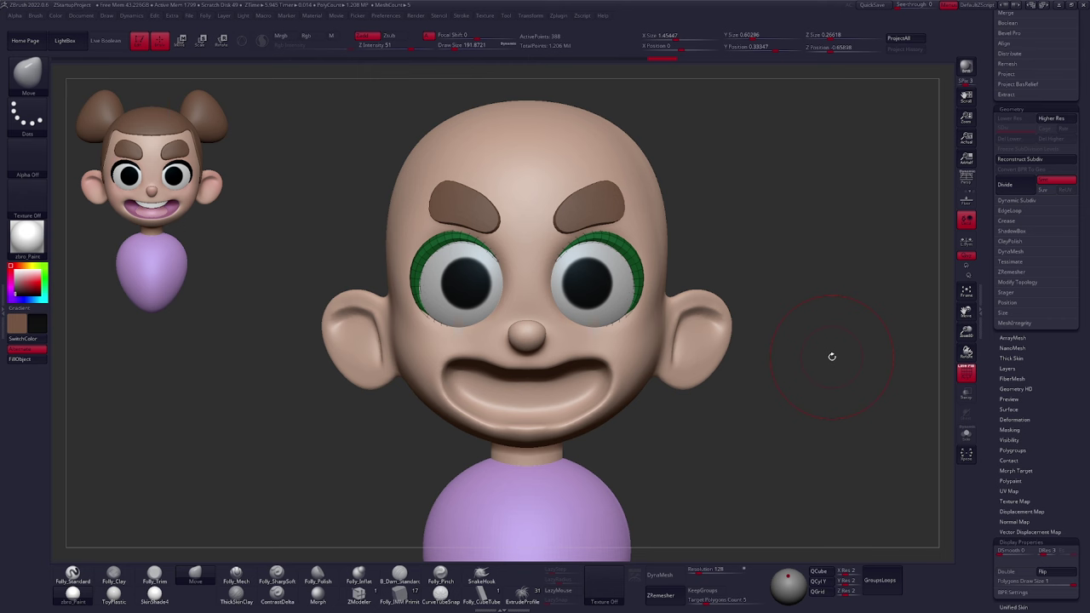
left_click(1026, 199)
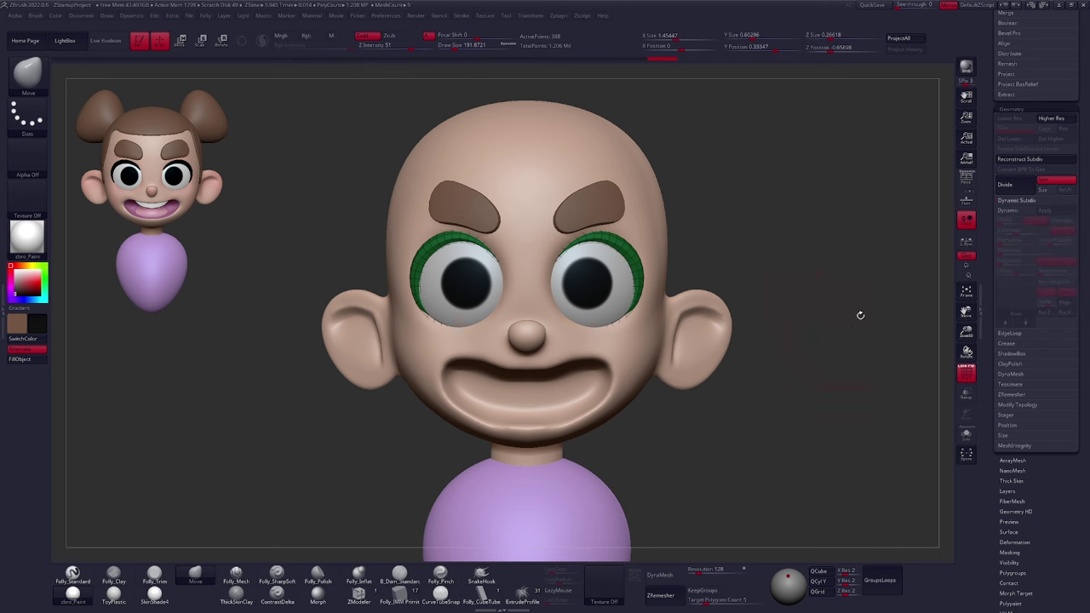
left_click(1013, 210)
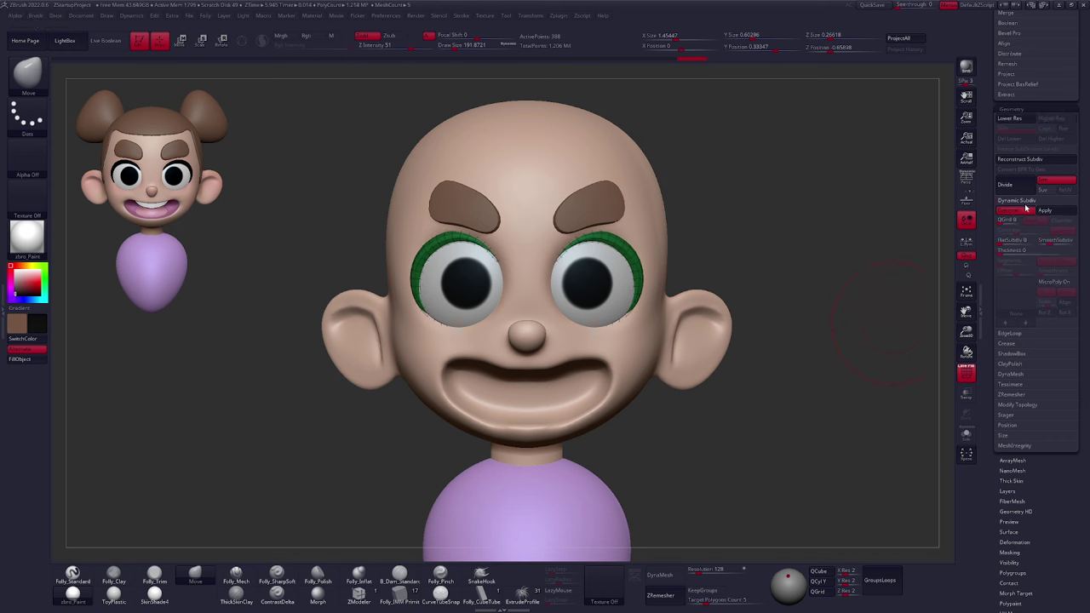
Toggle Dynamic Subdivision off and on repeatedly to compare the smoothed and unsmoothed eye tubes
key("shift+d")
key("d")
key("shift+d")
key("d")
key("shift+d")
key("d")
key("shift+d")
key("d")
left_click(1015, 203)
left_click_drag(994, 196, 983, 431)
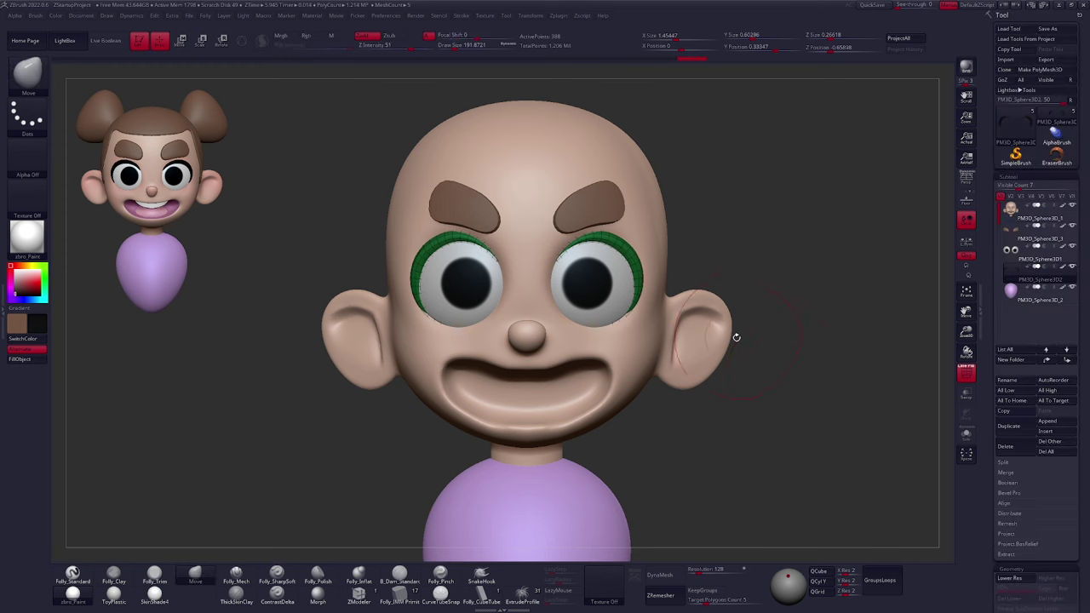
Hide the wireframe and refine the upper arcs and lower outer tips of the eye tubes with a Move brush of about 292 draw size
key("shift+f")
right_click_drag(629, 276, 566, 312)
key("space")
left_click_drag(605, 257, 607, 256)
left_click_drag(596, 255, 595, 261)
right_click_drag(596, 262, 598, 283)
left_click_drag(601, 261, 601, 254)
right_click_drag(600, 281, 600, 259, "shift")
left_click_drag(602, 264, 602, 259)
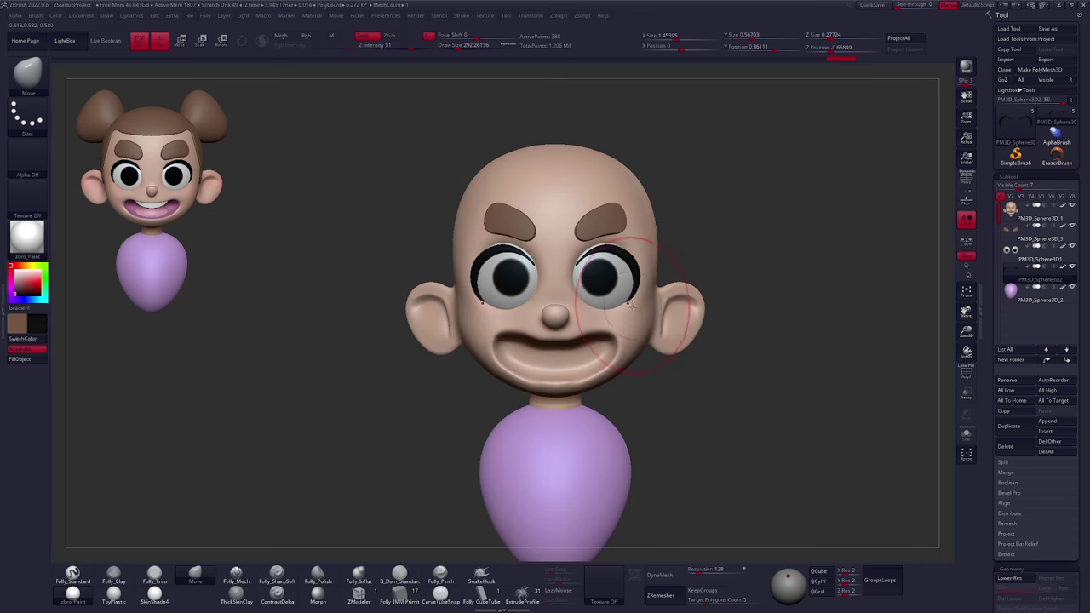
left_click_drag(632, 306, 628, 307)
Select the head subtool and reduce the Move brush's draw size to about 121
left_click(645, 252, "alt")
right_click_drag(645, 252, 593, 251)
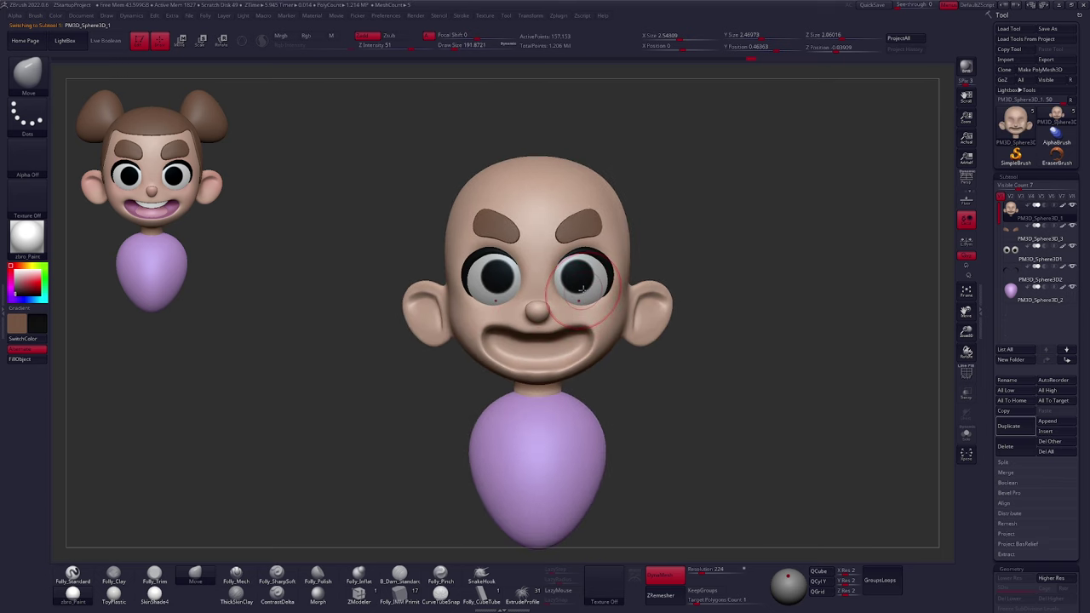
key("space")
left_click_drag(550, 273, 548, 272)
left_click_drag(644, 373, 645, 362, "alt")
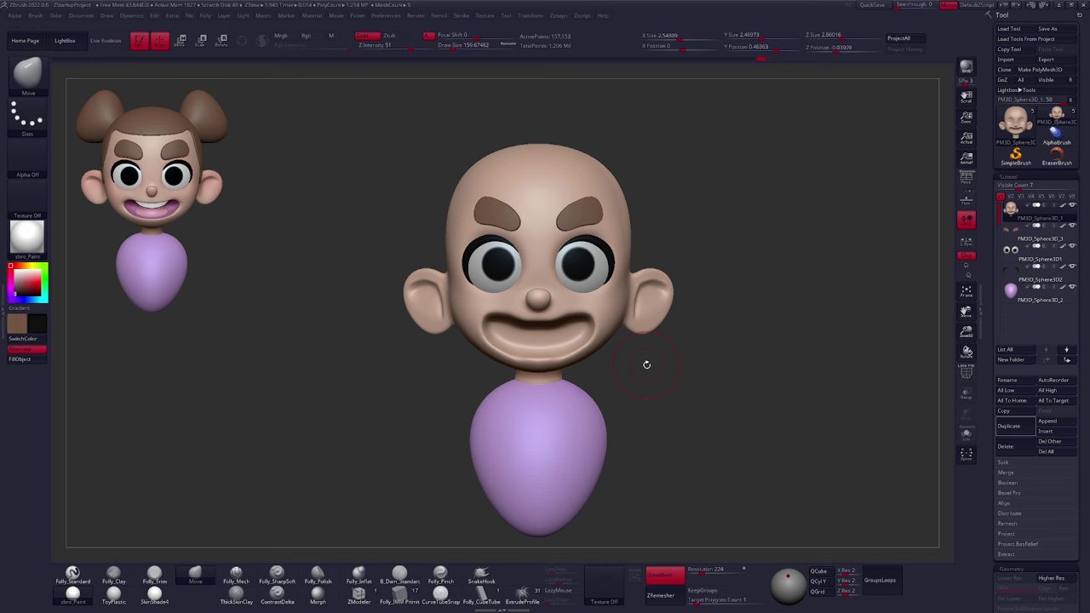
left_click_drag(699, 376, 695, 363, "alt")
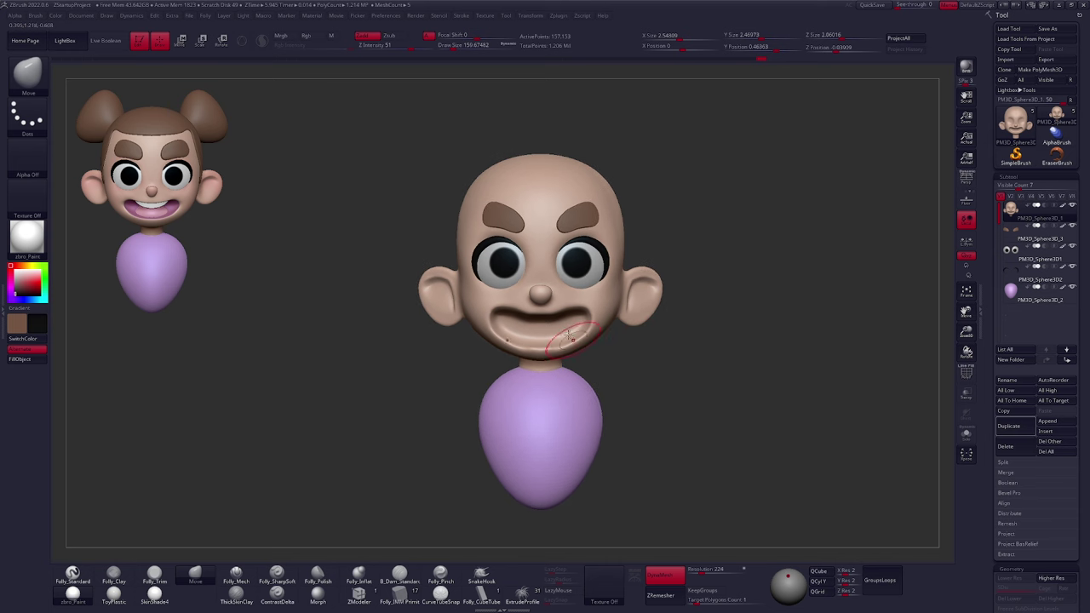
key("space")
mouse_move(550, 324)
left_mouse_down()
mouse_move(542, 316)
mouse_move(592, 319)
mouse_move(545, 339)
left_mouse_up()
key("space")
Append a Sphere3D for the tongue, make it the active subtool and swap the paint colour to brown
left_click(1047, 421)
left_click(682, 451)
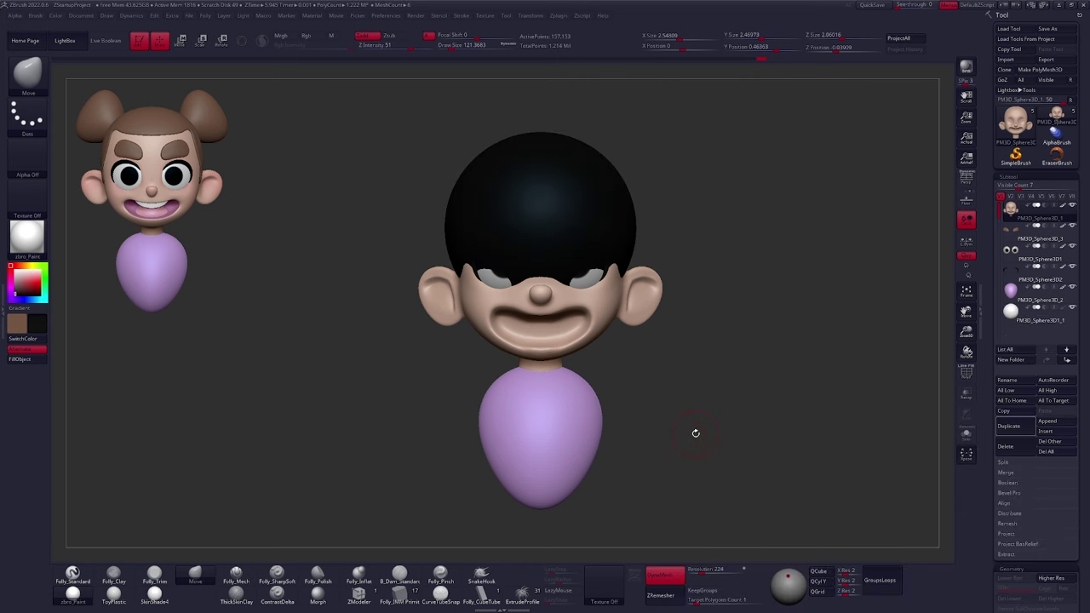
left_click(1026, 315)
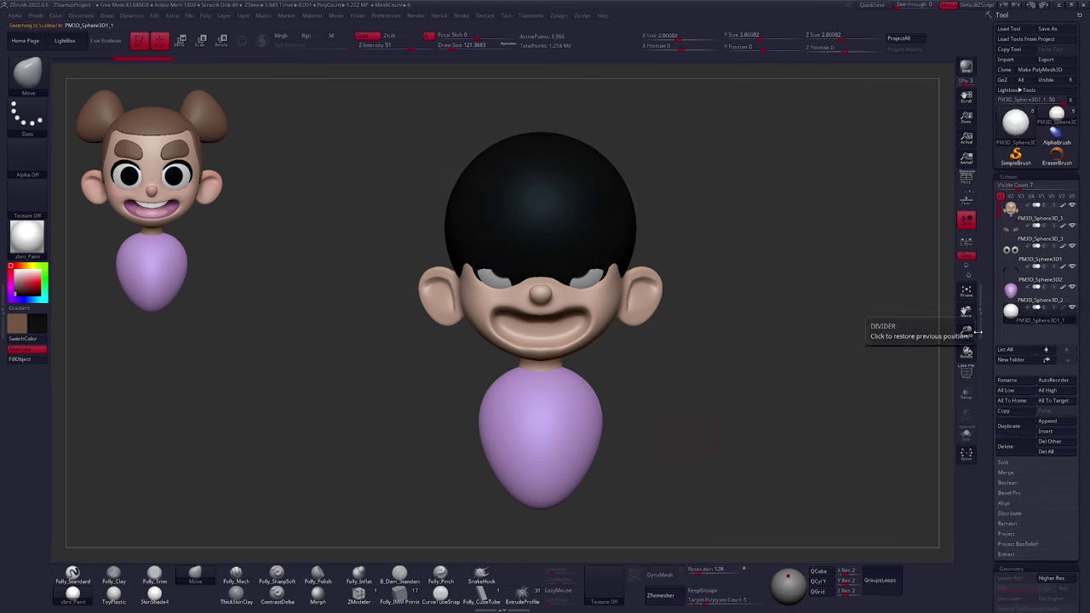
key("v")
Scale the appended sphere down and move it into the lower part of the mouth opening
key("w")
left_click_drag(589, 247, 588, 335, "shift")
left_click_drag(588, 290, 589, 376, "shift")
key("e")
mouse_move(545, 328)
left_mouse_down()
mouse_move(658, 387)
mouse_move(660, 376)
mouse_move(645, 369)
mouse_move(653, 372)
mouse_move(628, 383)
left_mouse_up()
key("w")
mouse_move(526, 341)
left_mouse_down("shift")
mouse_move(527, 378)
mouse_move(502, 356)
left_mouse_up("shift")
left_click_drag(588, 375, 558, 374, "shift")
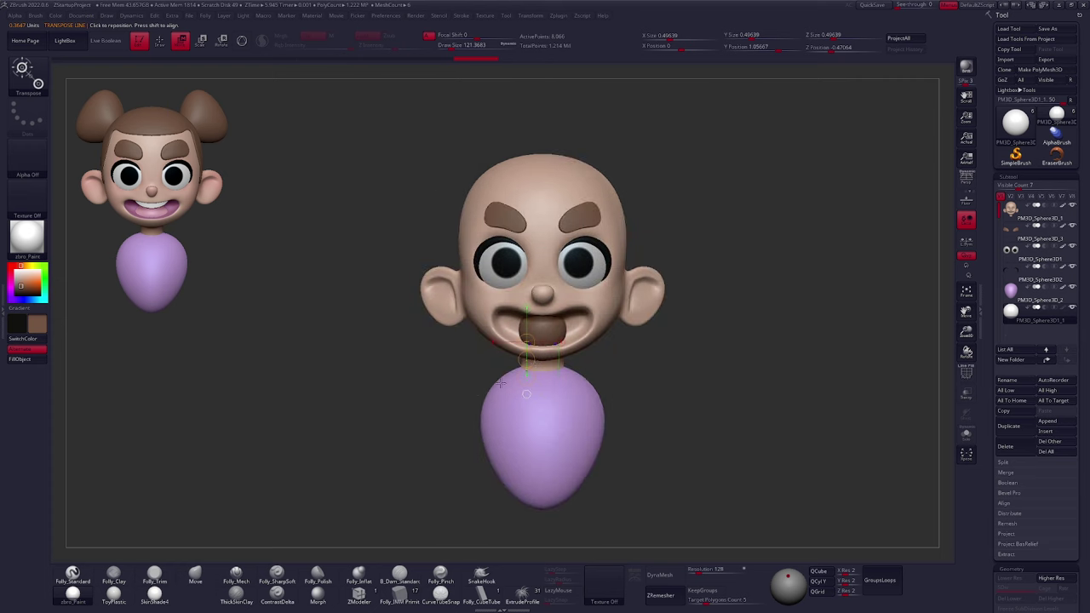
Sample the pink from the reference's tongue and fill the sphere in the mouth with it
key("q")
key("c")
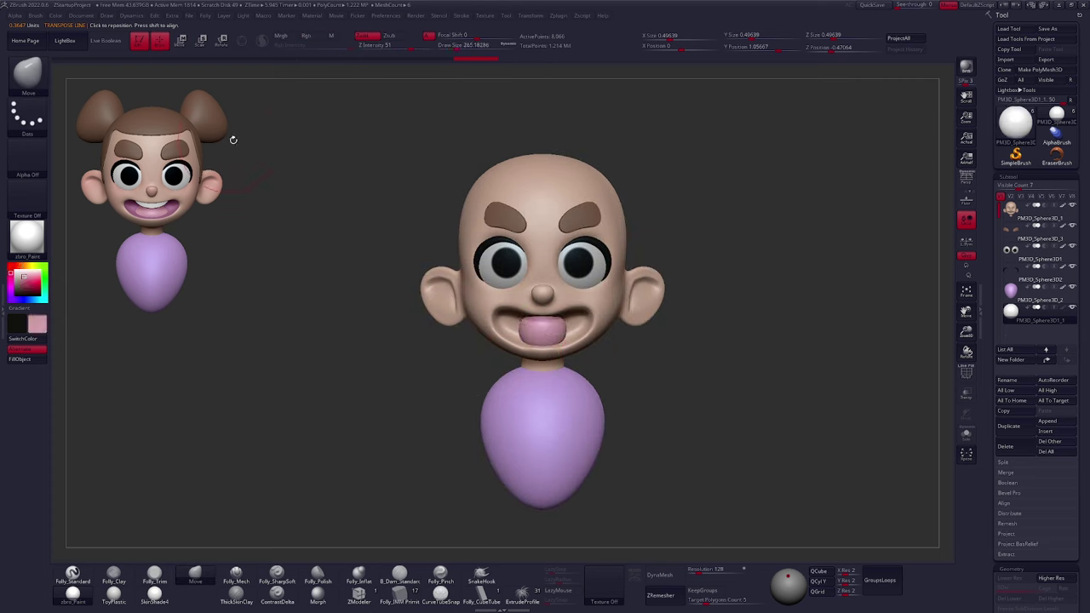
left_click(36, 360, "shift")
Widen and flatten the pink sphere into a tongue with a Move brush of about 265 draw size, working from several angles
left_click_drag(560, 330, 572, 329)
left_click_drag(660, 367, 588, 365)
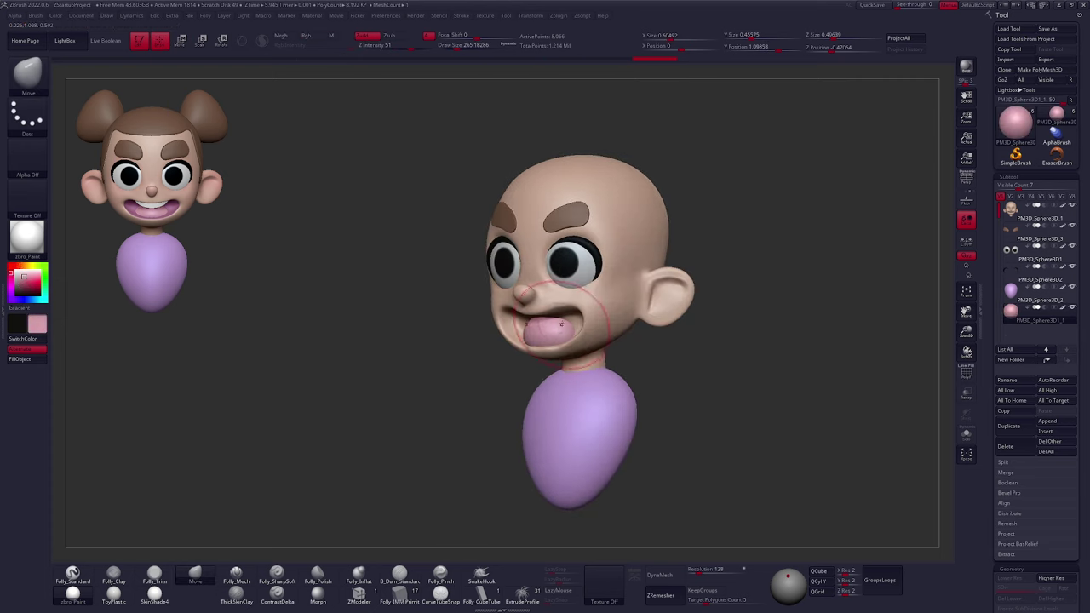
left_click_drag(568, 323, 568, 328)
left_click_drag(654, 366, 715, 367, "shift")
left_click_drag(567, 326, 561, 322)
left_click_drag(661, 366, 541, 366)
Push the tongue's sides and top into a low dome inside the mouth with a smaller Move brush
left_click_drag(506, 331, 549, 348, "alt")
mouse_move(511, 379)
left_mouse_down()
mouse_move(554, 380)
mouse_move(552, 337)
mouse_move(541, 380)
left_mouse_up()
key("space")
left_click_drag(563, 325, 552, 325)
left_click_drag(656, 366, 566, 358)
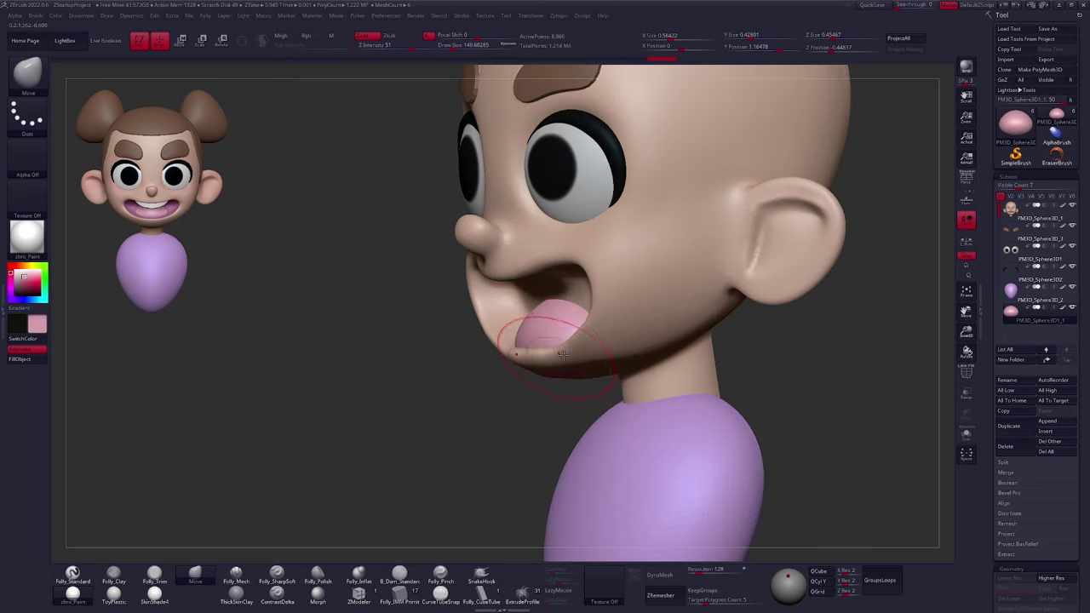
left_click_drag(562, 307, 564, 311)
left_click_drag(507, 390, 583, 391)
Reshape and smooth the tongue's surface with a brush of about 131 draw size so it sits behind the lower lip
key("space")
left_click_drag(587, 308, 545, 285)
key("alt+s")
key("space")
key("alt+s")
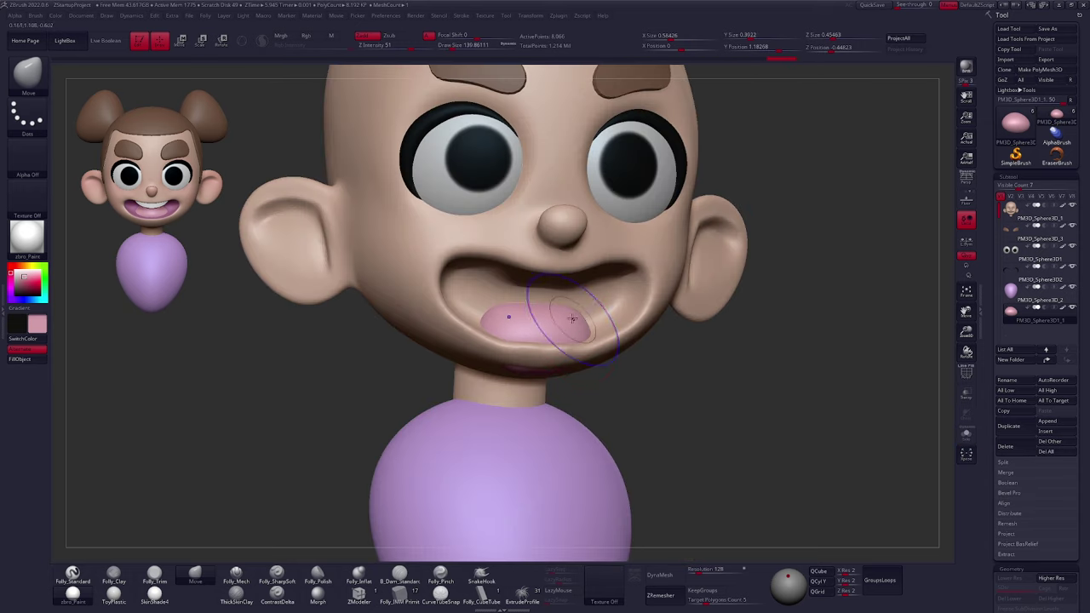
left_click_drag(549, 323, 543, 349, "shift")
right_click_drag(498, 396, 532, 377)
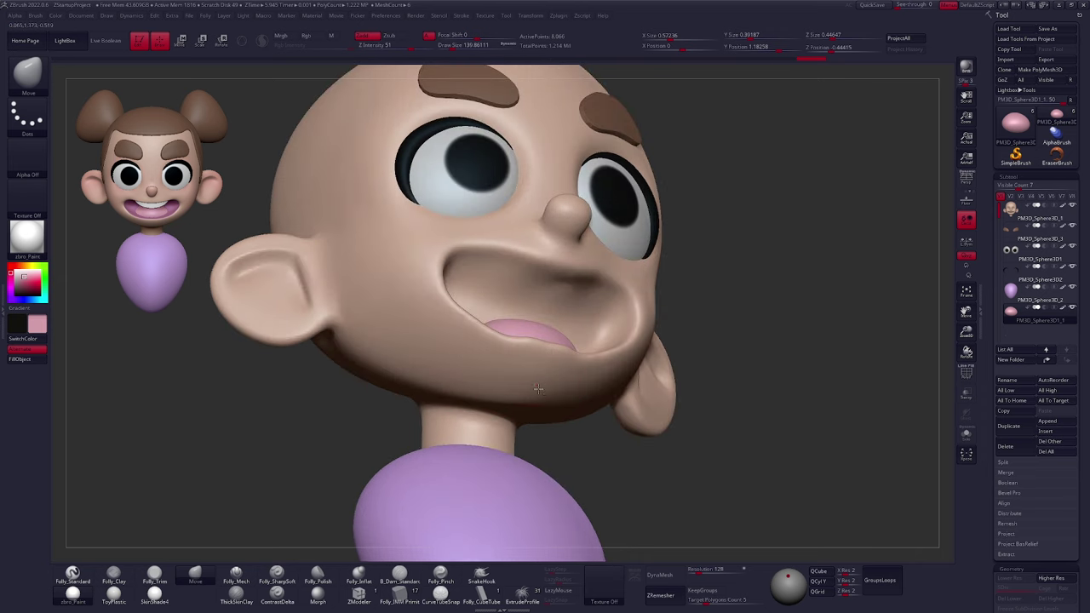
Select the head and adjust the lower lip edge in front of the tongue with a small Move brush
left_click(541, 379, "alt")
key("space")
left_click_drag(590, 362, 583, 362)
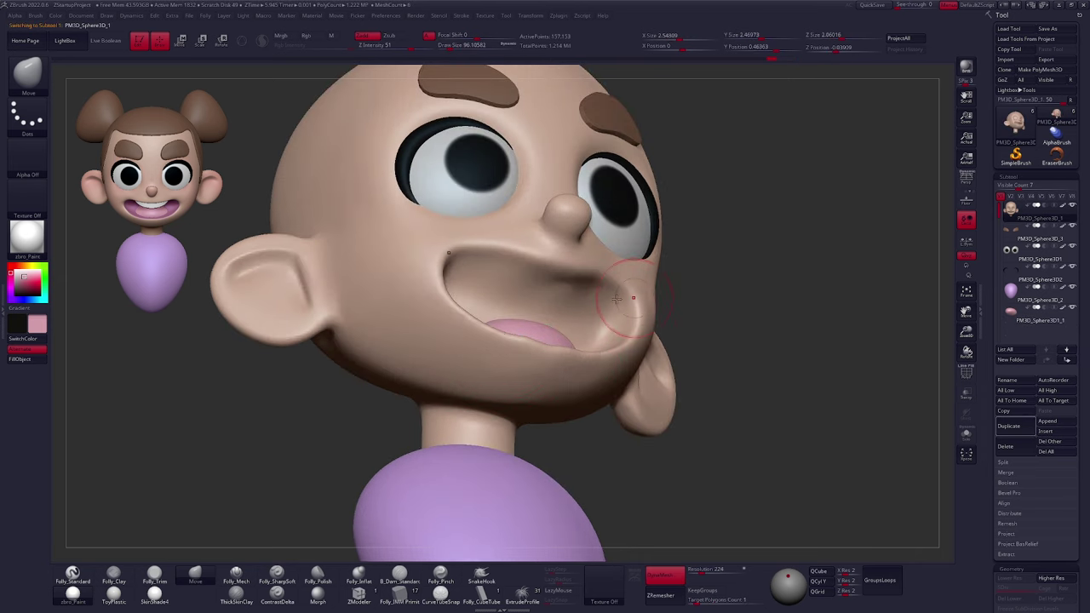
key("space")
left_click_drag(551, 358, 546, 356)
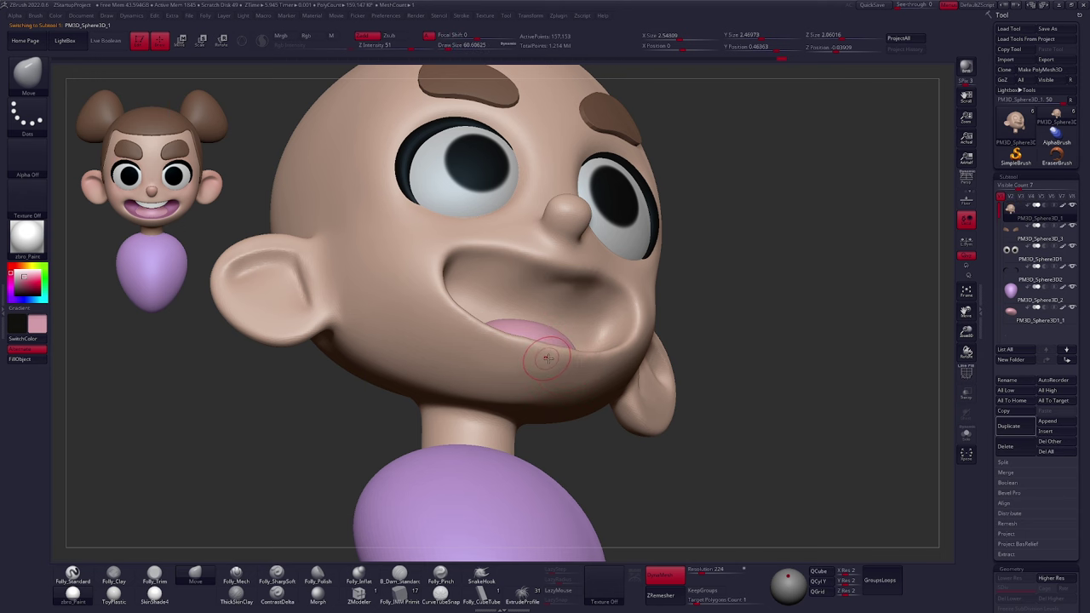
right_click_drag(548, 358, 510, 365)
Reselect the tongue and refine its outline inside the mouth with a Move brush of about 131 draw size
left_click(576, 323, "alt")
key("space")
left_click_drag(577, 324, 586, 316)
right_click_drag(588, 313, 572, 313, "ctrl")
key("space")
left_click_drag(571, 313, 569, 313)
right_click_drag(603, 312, 569, 314)
left_click_drag(580, 313, 583, 319)
right_click_drag(608, 320, 579, 321)
mouse_move(578, 320)
right_mouse_down("shift")
mouse_move(601, 316)
mouse_move(552, 296)
mouse_move(592, 296)
right_mouse_up("shift")
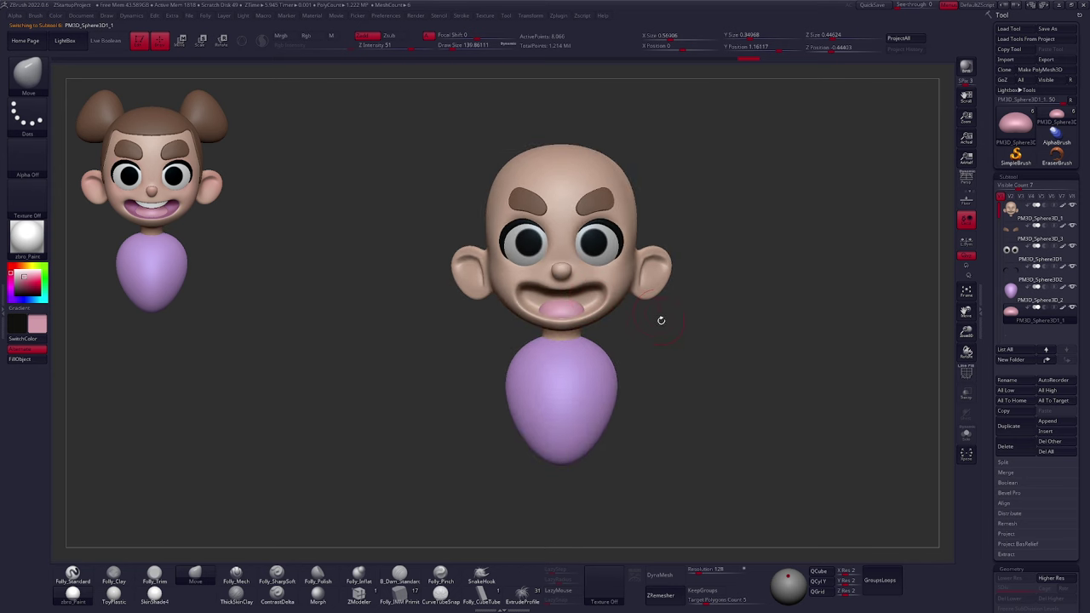
right_click_drag(565, 311, 570, 327)
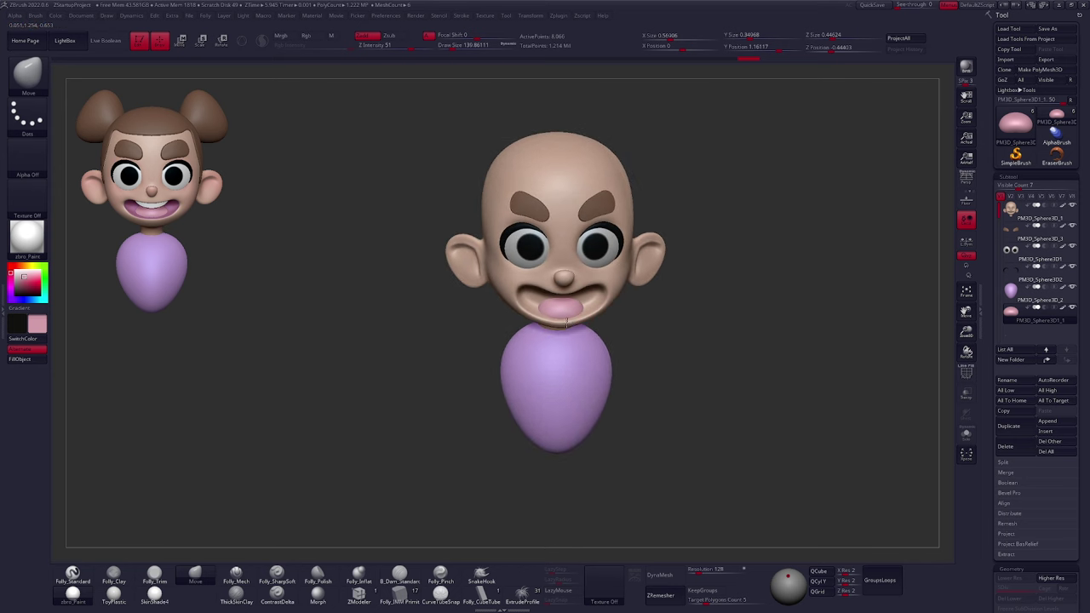
right_click_drag(635, 318, 651, 305, "shift")
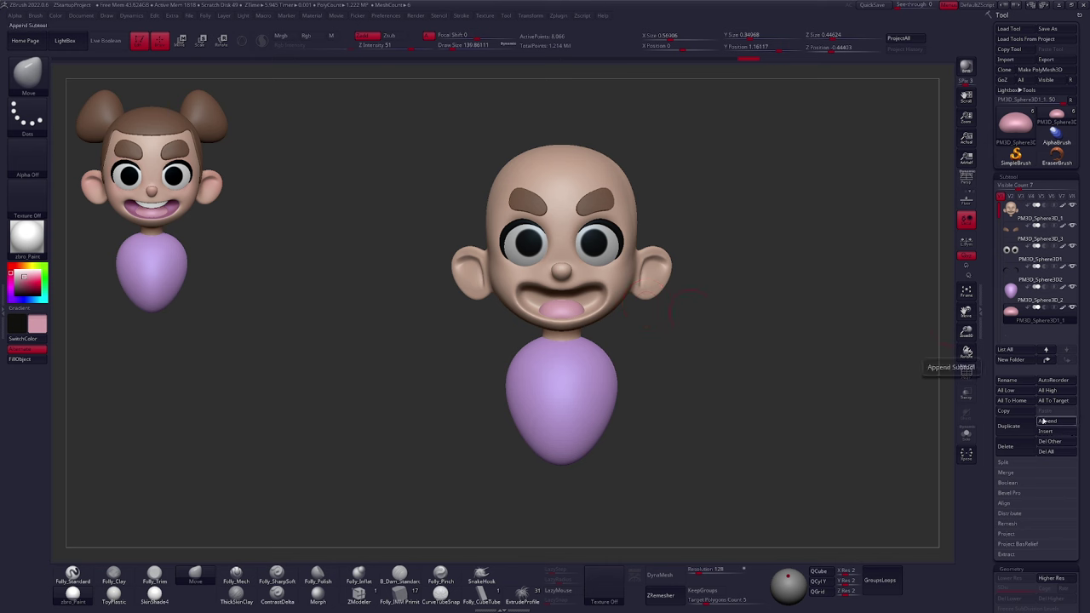
Append a Cylinder3D for the teeth, make it the active subtool and set the colour to white
left_click(1048, 422)
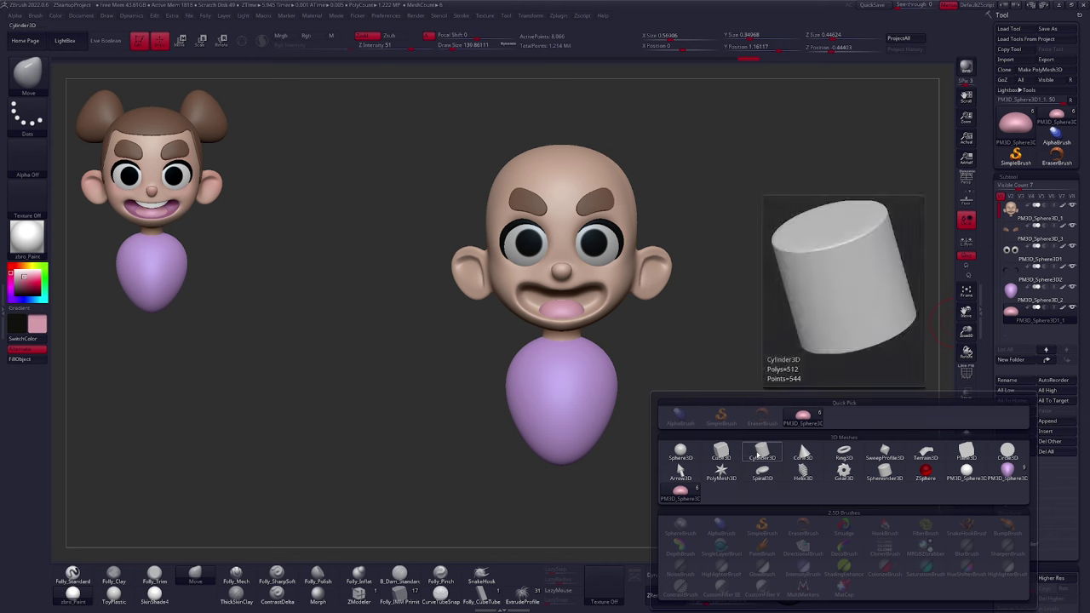
left_click(760, 454)
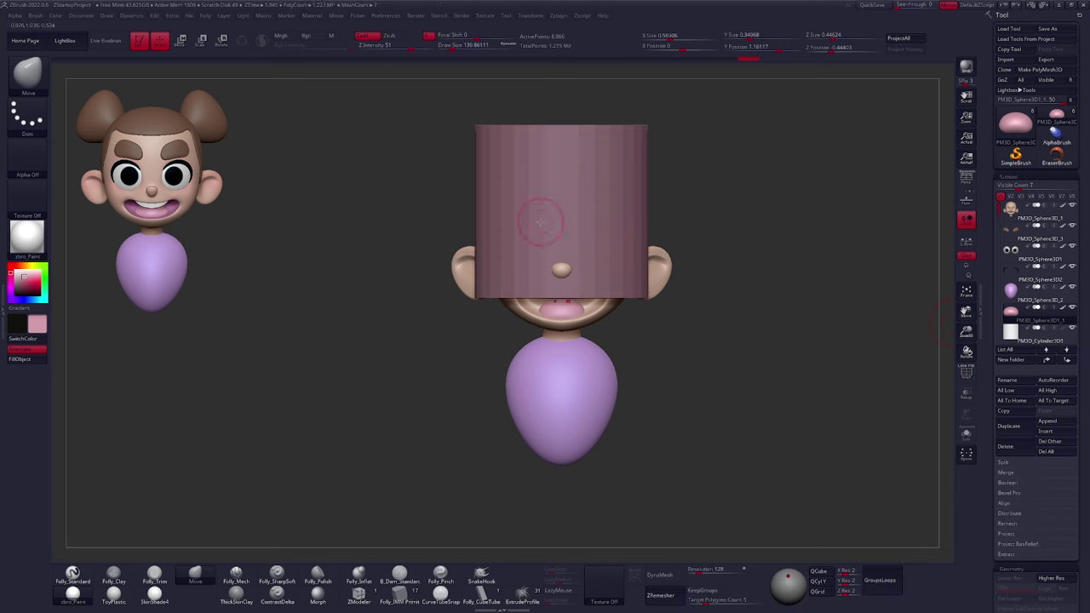
left_click(1010, 337)
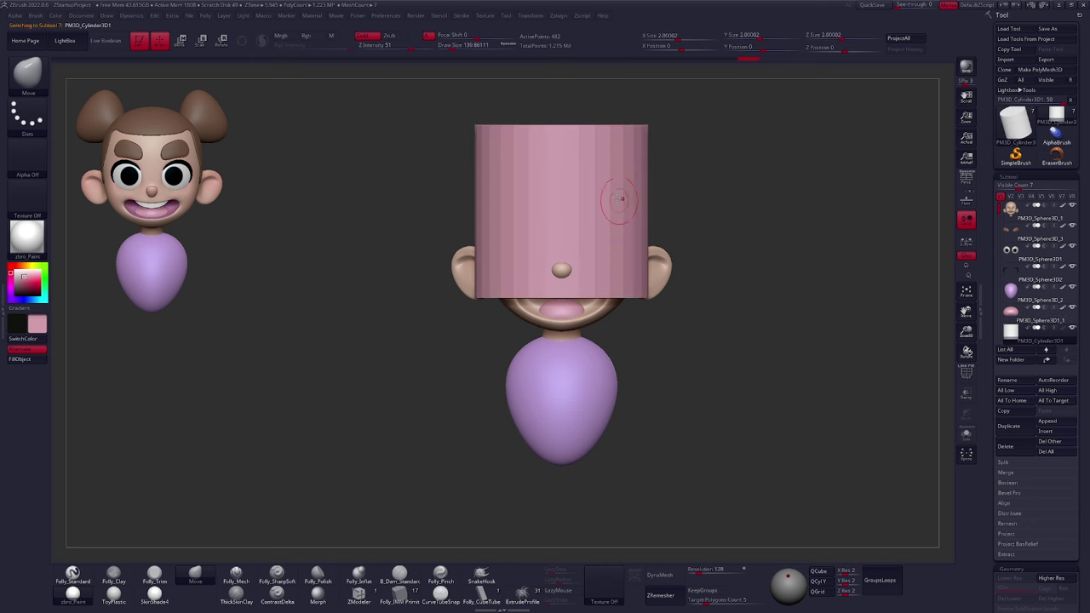
left_click_drag(27, 290, 15, 268)
key("1")
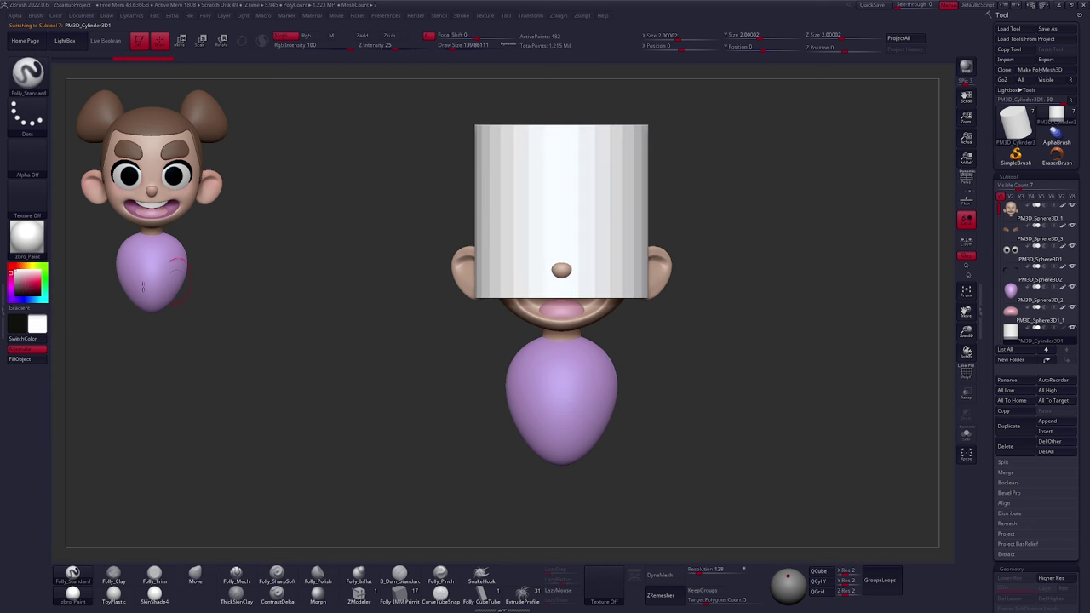
Scale the white cylinder down to a flat disc and move it into the upper part of the mouth
key("r")
mouse_move(626, 323)
left_mouse_down()
mouse_move(691, 352)
mouse_move(679, 347)
left_mouse_up()
right_click_drag(679, 346, 673, 400, "ctrl")
key("w")
mouse_move(572, 298)
left_mouse_down()
mouse_move(572, 365)
mouse_move(578, 310)
left_mouse_up()
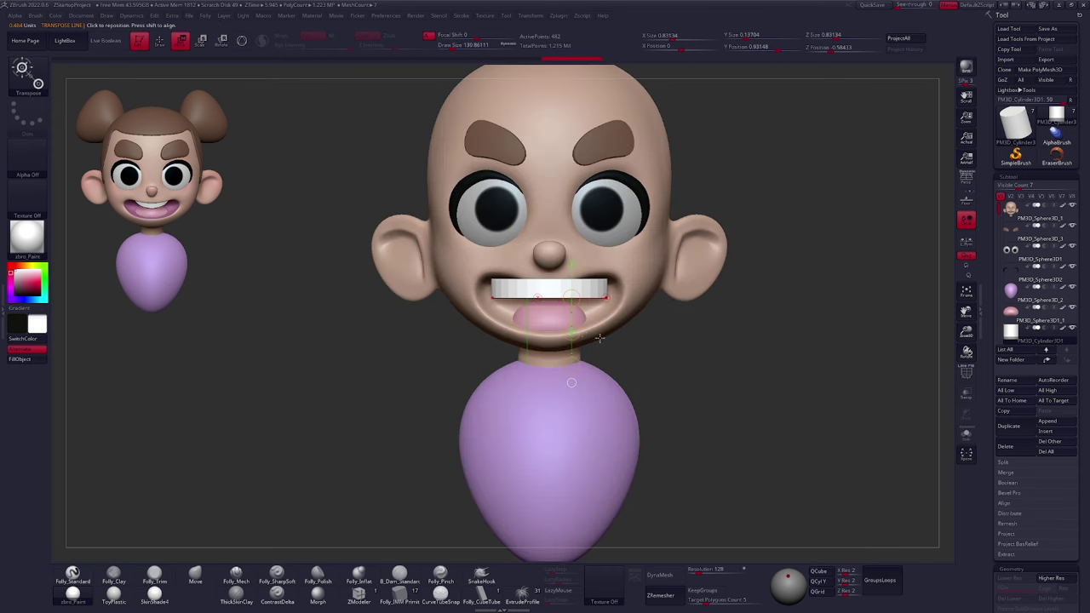
Move the teeth disc back into the mouth from the side and tilt it to follow the upper lip
right_click_drag(596, 337, 616, 336, "shift")
mouse_move(671, 332)
left_mouse_down()
mouse_move(645, 323)
mouse_move(704, 290)
mouse_move(704, 308)
left_mouse_up()
key("r")
right_click_drag(689, 316, 616, 363, "shift")
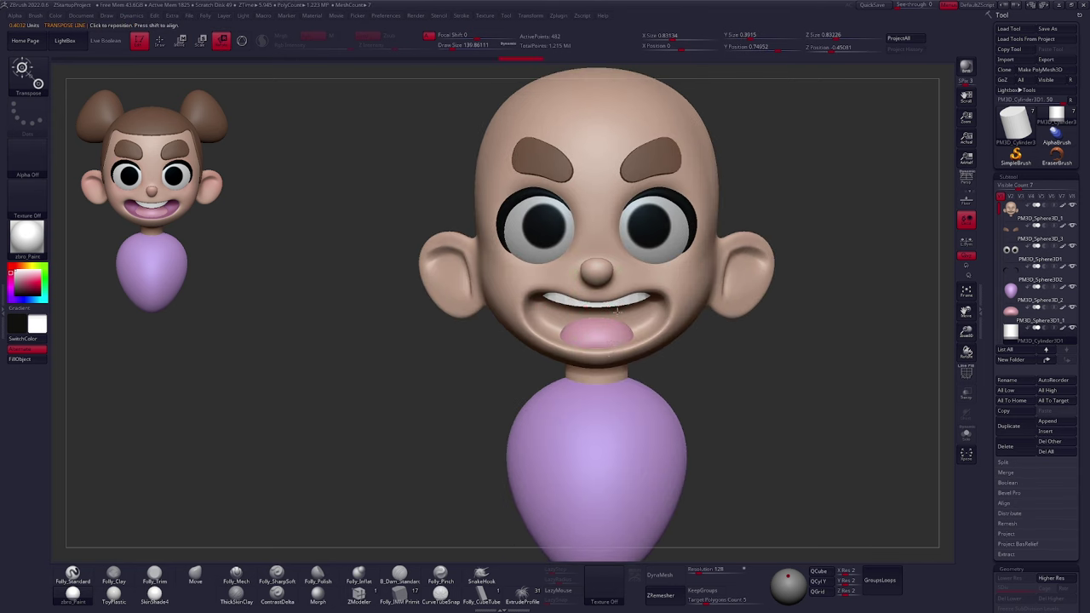
Curve the row of teeth along the upper lip with a Move brush of about 215 draw size
key("q")
key("space")
left_click_drag(610, 304, 602, 308)
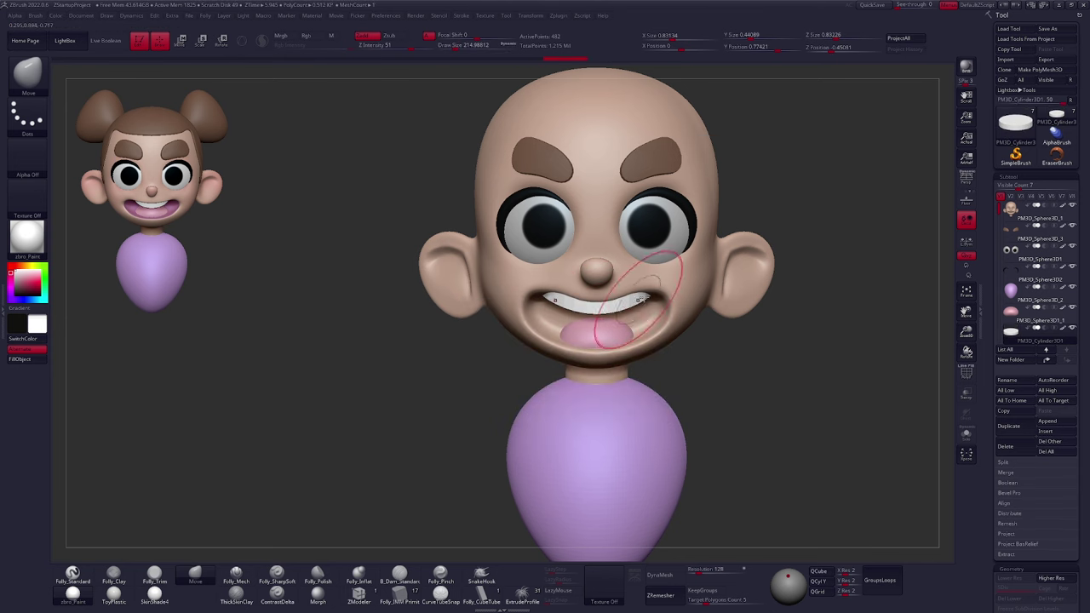
Scale the teeth narrower and refine their lower edge with a Move brush of about 130 draw size
key("r")
left_click_drag(598, 312, 634, 313, "shift")
key("q")
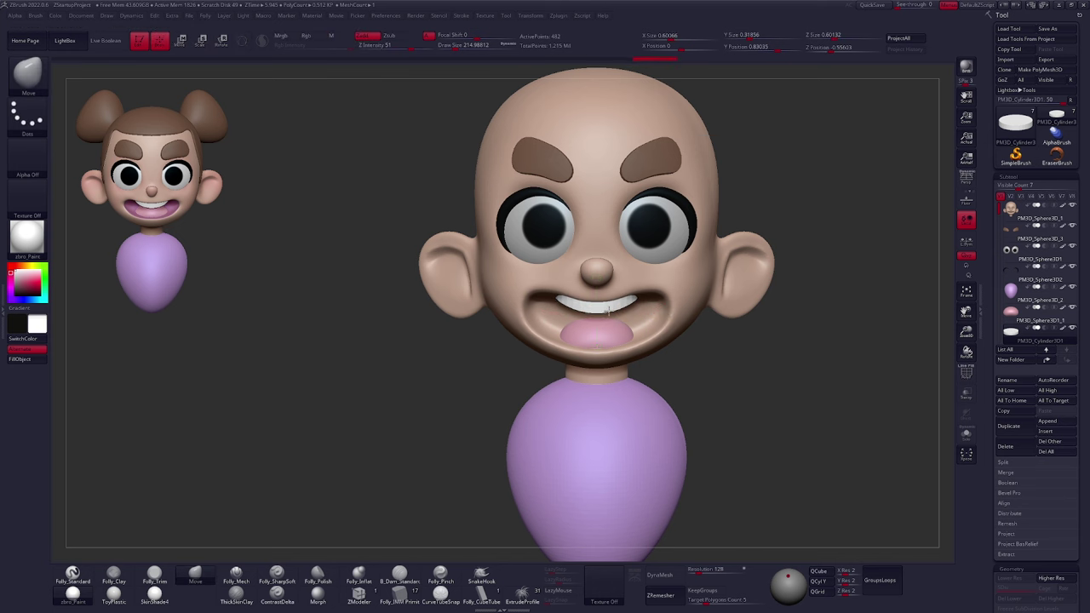
key("bracketright")
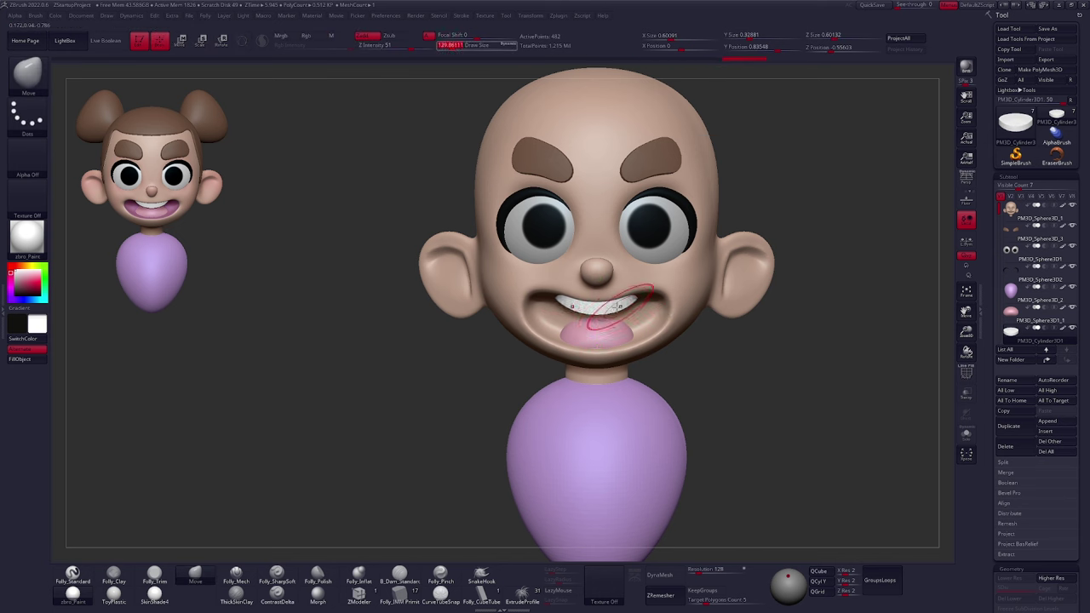
left_click_drag(620, 309, 624, 312)
Shift the teeth slightly back into the mouth from the side and touch up their shape from the front
mouse_move(622, 305)
right_mouse_down()
mouse_move(632, 185)
mouse_move(616, 379)
mouse_move(724, 375)
right_mouse_up()
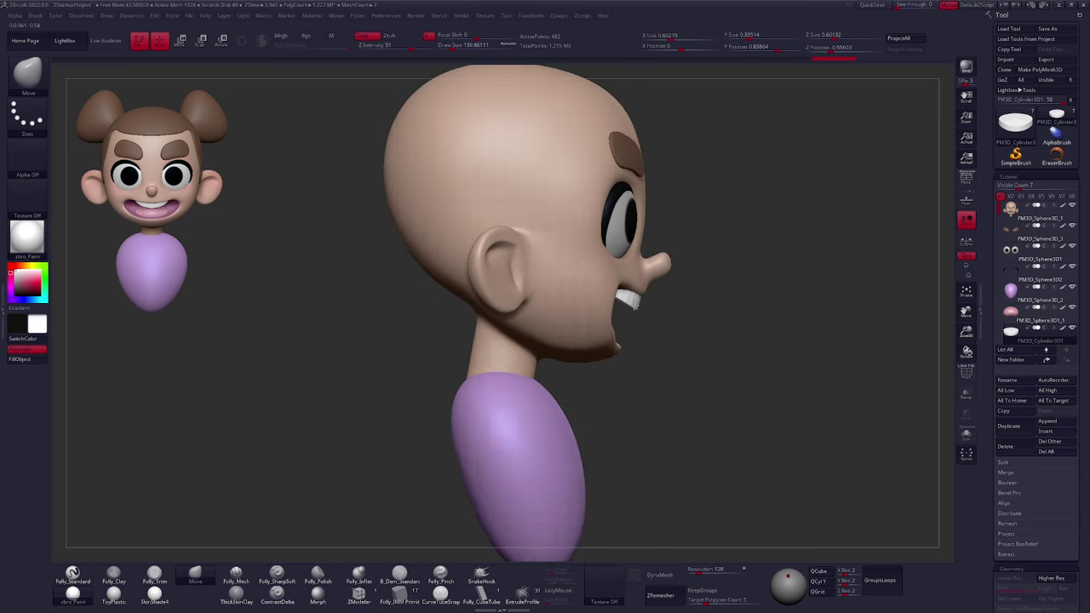
key("w")
left_click_drag(620, 298, 646, 308)
key("q")
key("w")
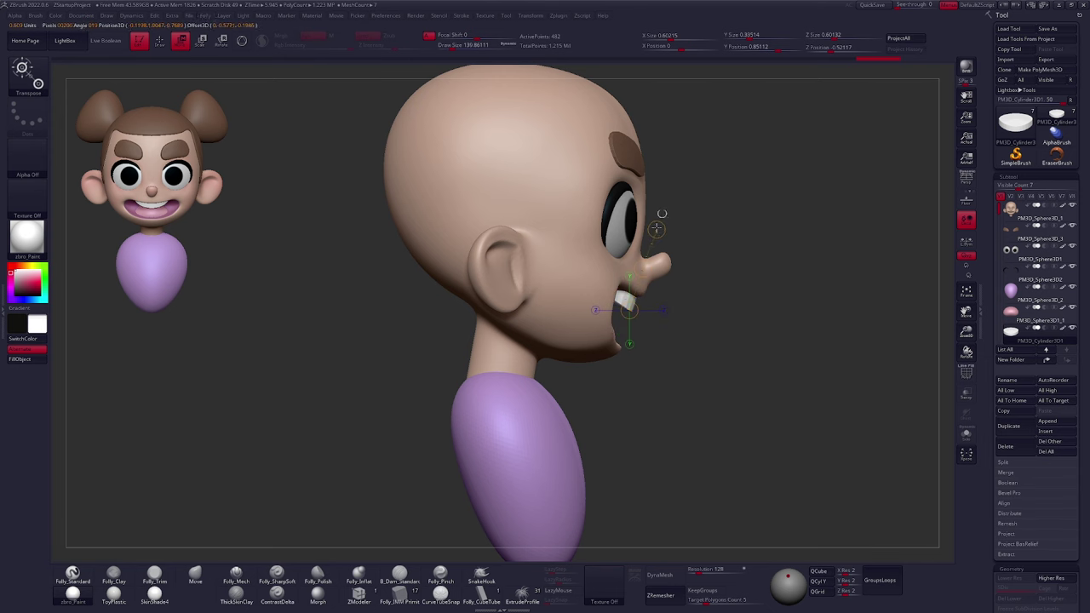
left_click_drag(661, 210, 663, 204)
key("q")
mouse_move(652, 302)
right_mouse_down()
mouse_move(511, 307)
mouse_move(658, 299)
mouse_move(615, 305)
right_mouse_up()
key("alt+shift+s")
key("alt+shift+s")
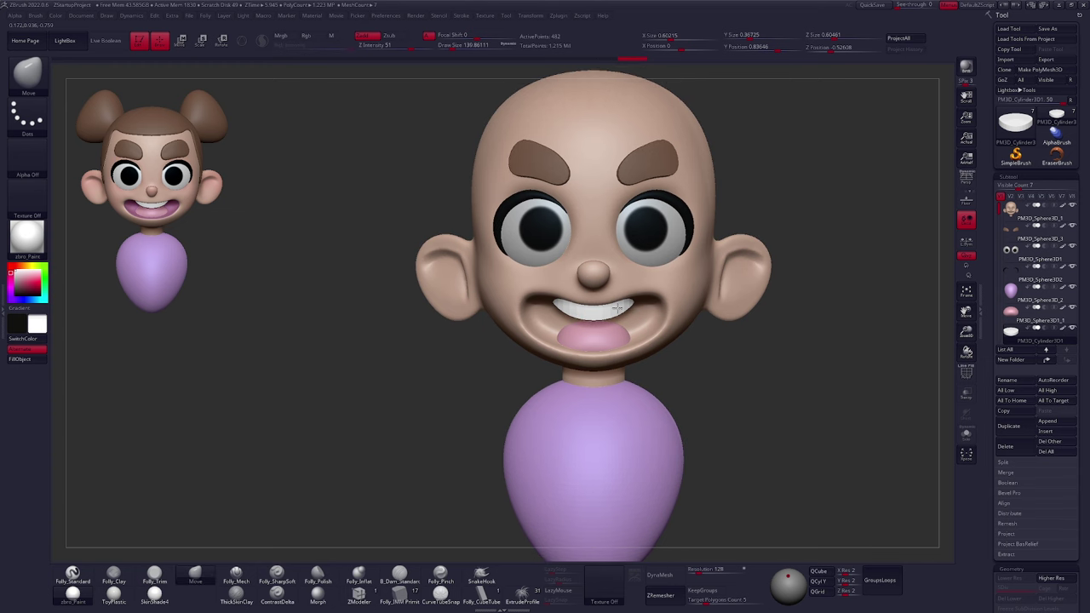
Make the head the active subtool and check its mesh density with the polygon wireframe
left_click(639, 276, "alt")
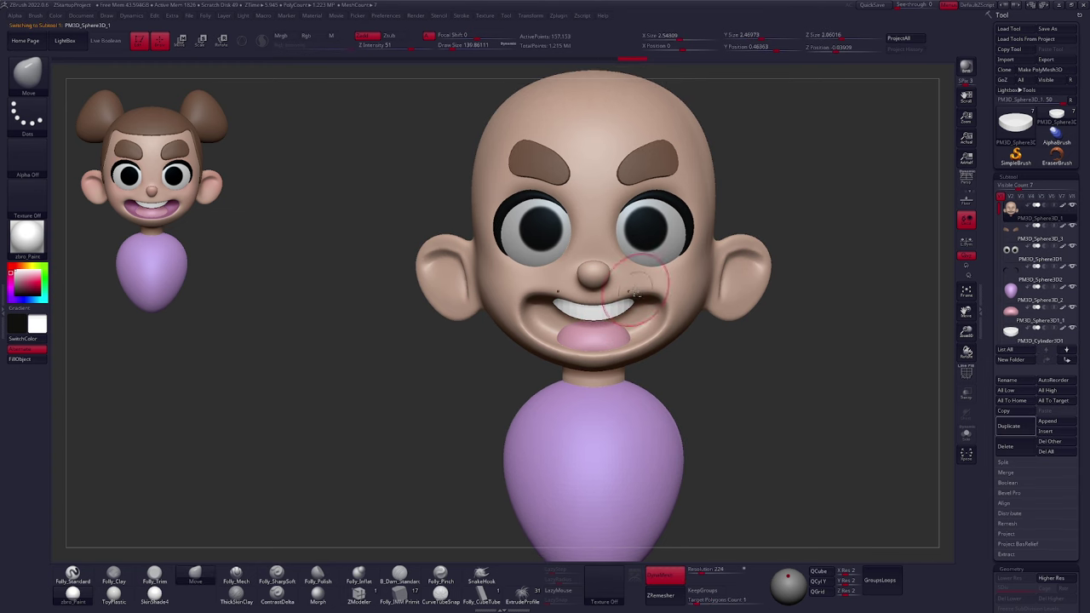
right_click_drag(629, 298, 684, 372, "ctrl")
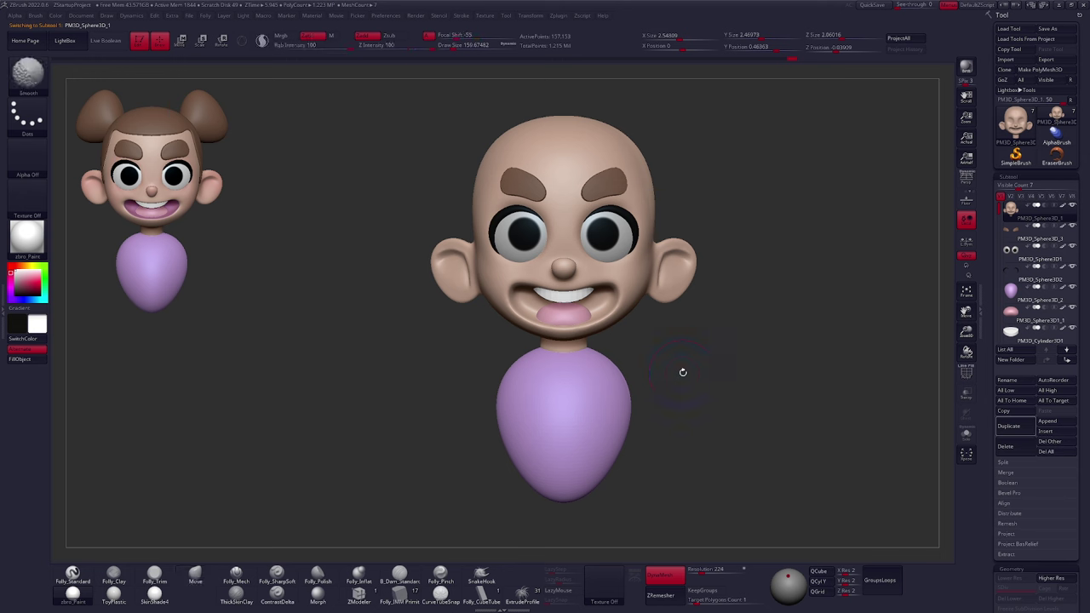
key("shift+f")
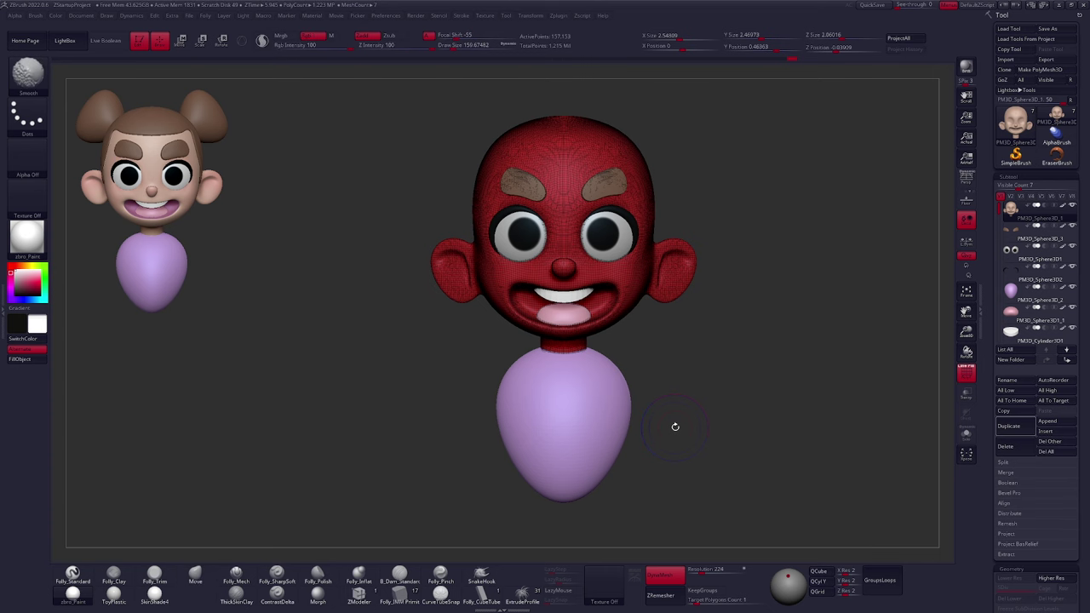
key("shift+f")
left_click_drag(716, 380, 680, 399, "alt")
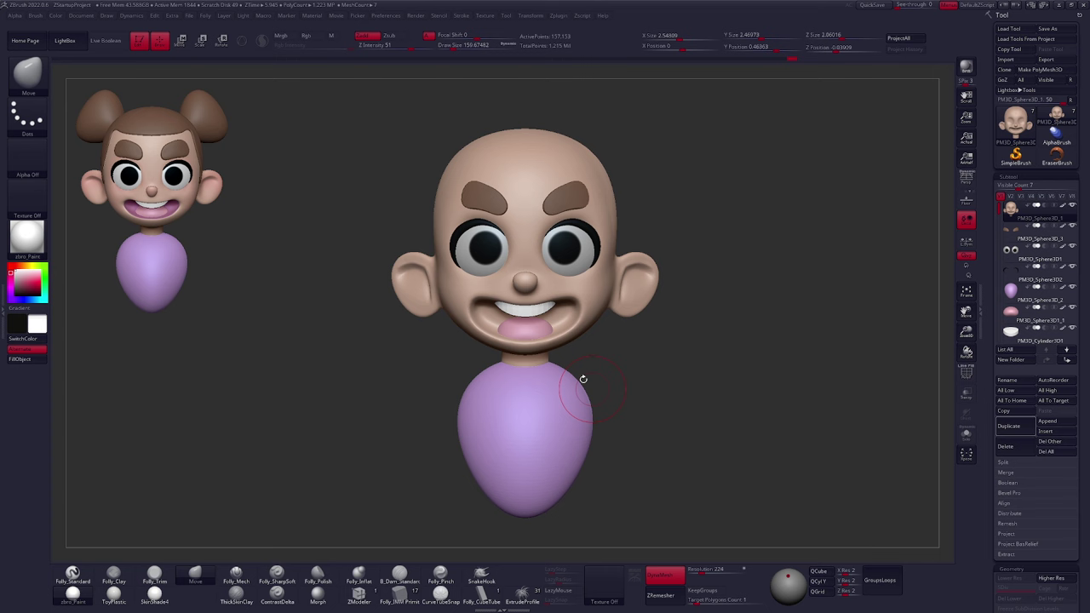
key("shift+f")
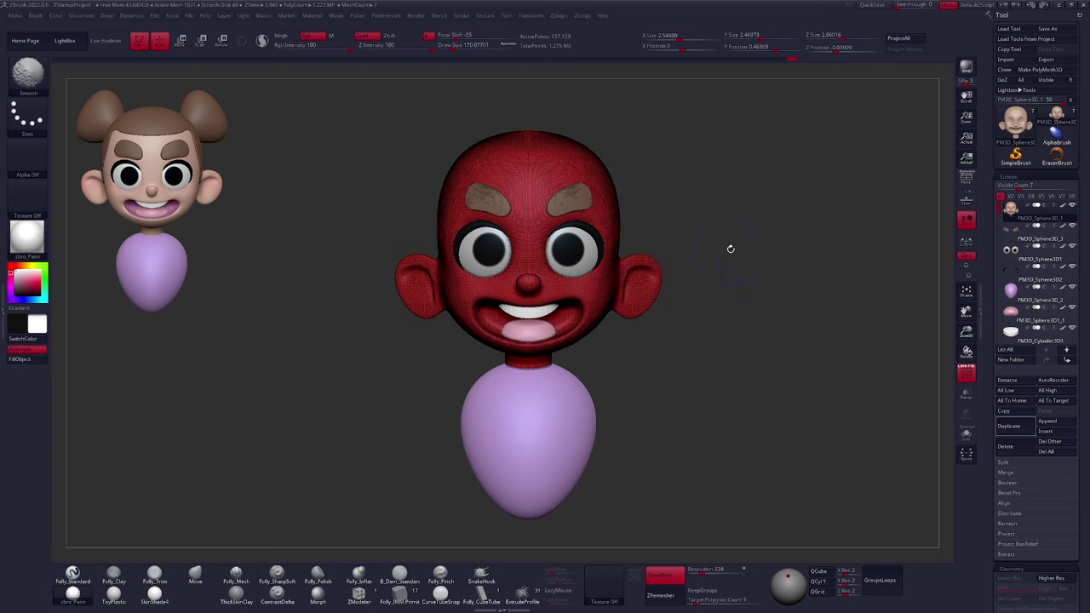
key("shift+f")
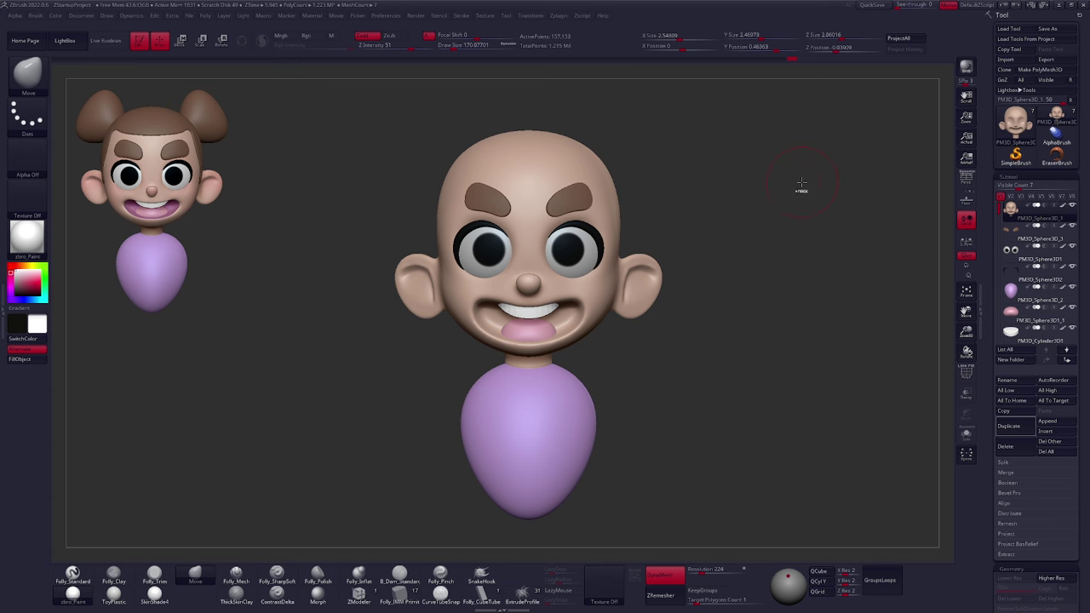
Mark the head's latest undo history state as the source for projecting its detail back
key("ctrl")
left_click(799, 59, "ctrl")
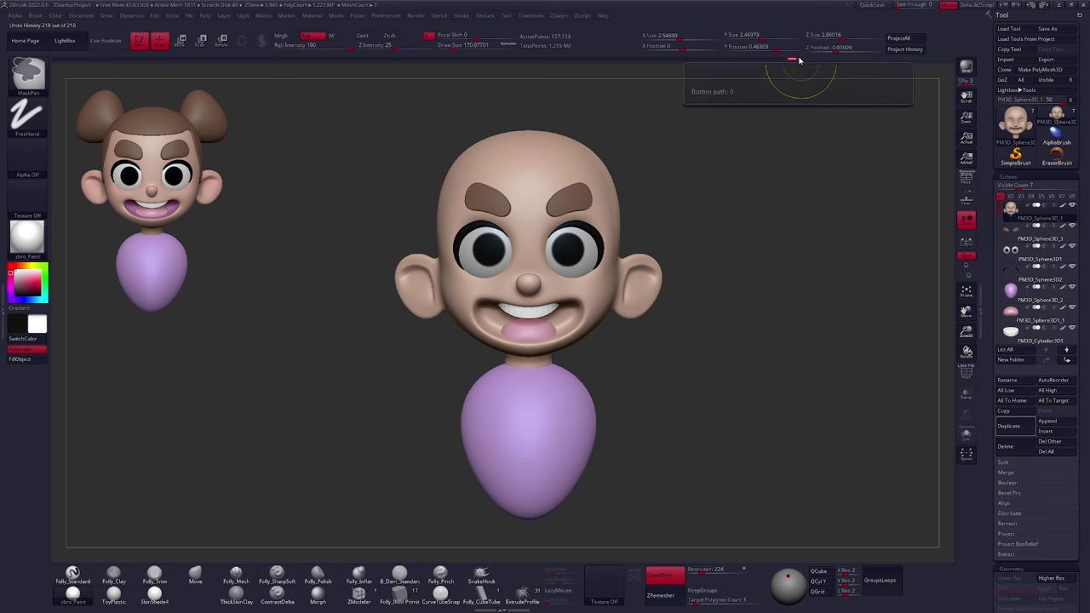
mouse_move(799, 62)
left_mouse_down()
mouse_move(125, 80)
mouse_move(700, 84)
mouse_move(46, 74)
mouse_move(859, 93)
mouse_move(836, 75)
left_mouse_up()
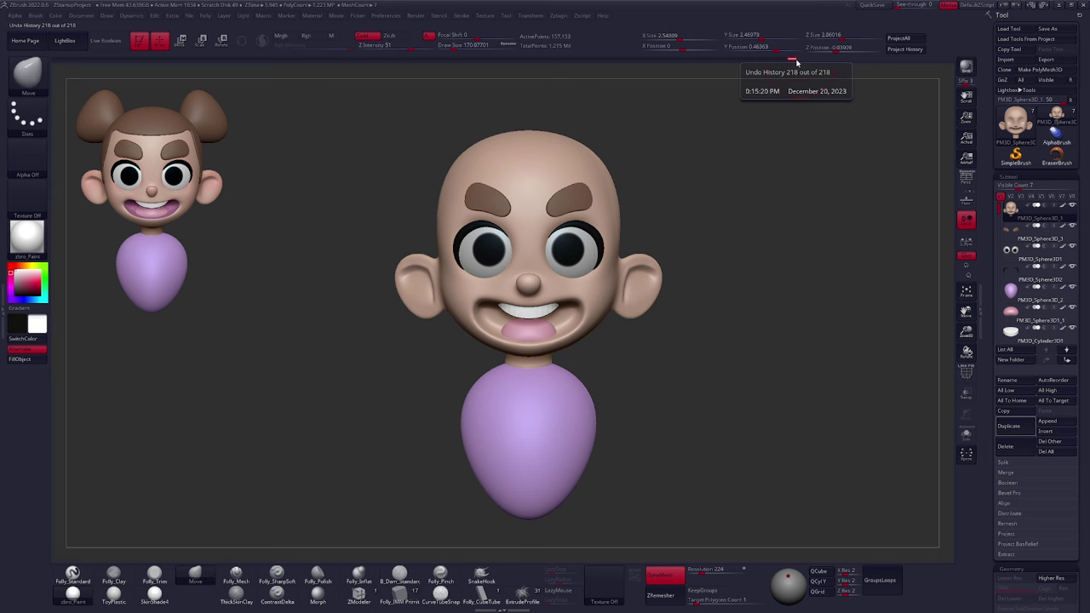
left_click_drag(794, 60, 742, 61, "ctrl")
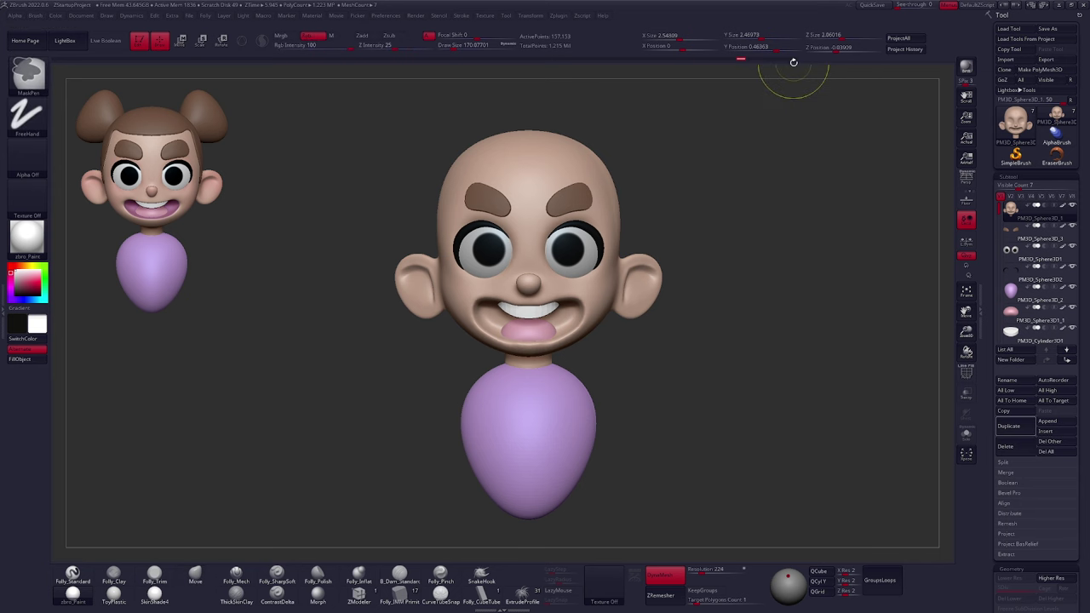
left_click(795, 63, "ctrl")
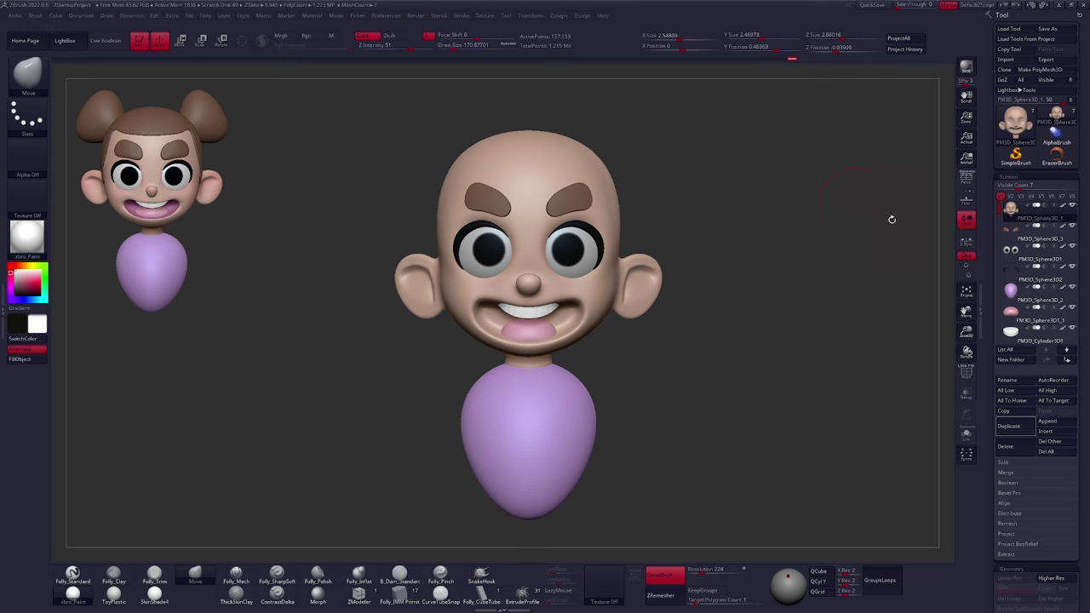
Remesh the head with ZRemesher using a target polygon count of 3
left_click_drag(1000, 321, 1003, 229)
scroll(1008, 167, "down", 10)
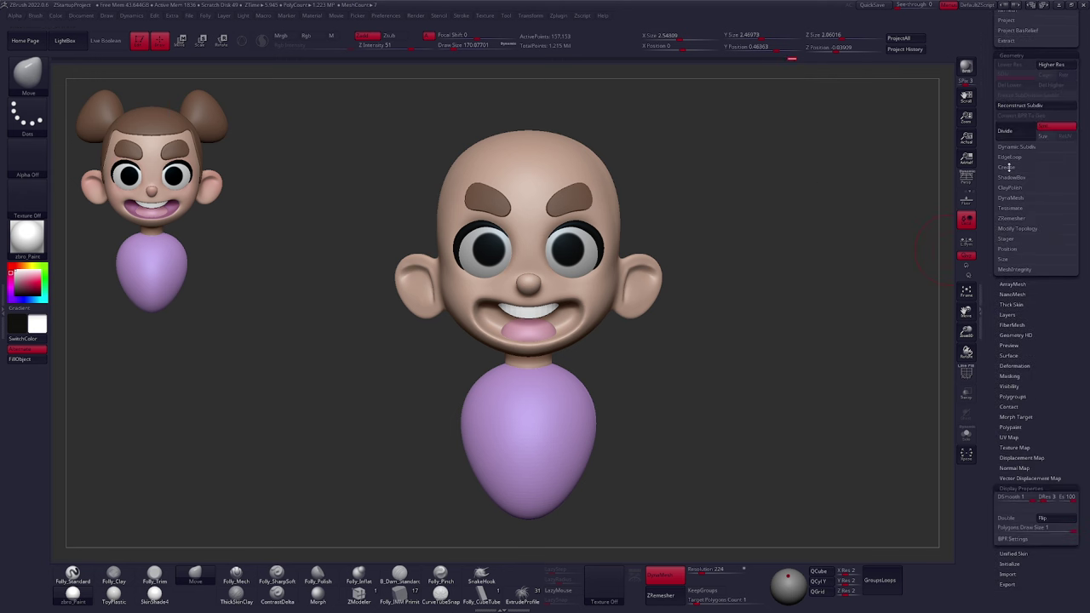
left_click(1022, 219)
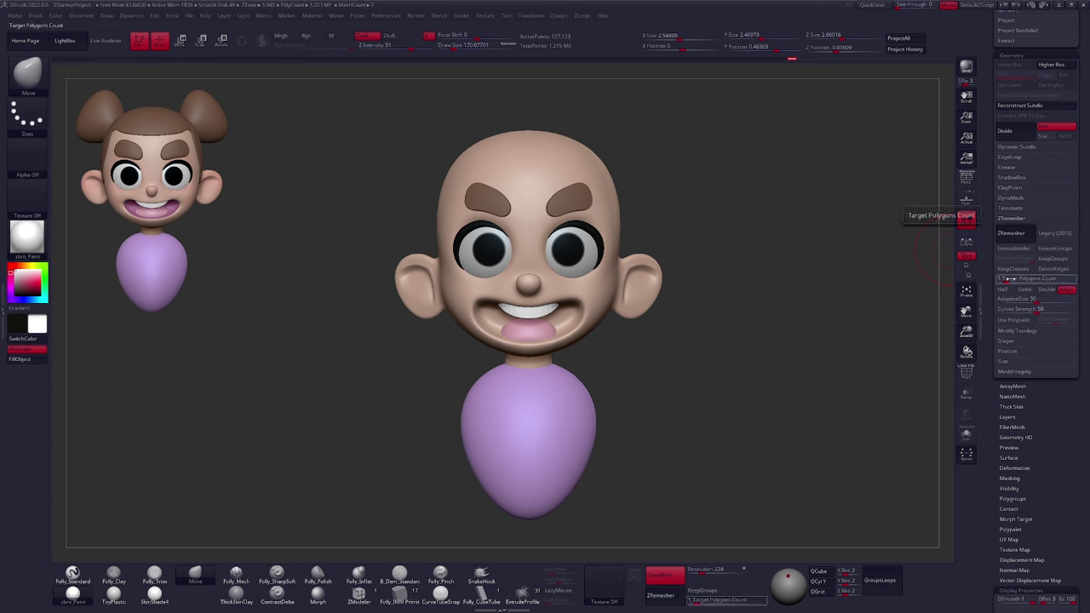
type("3")
key("Tab")
left_click(1028, 238)
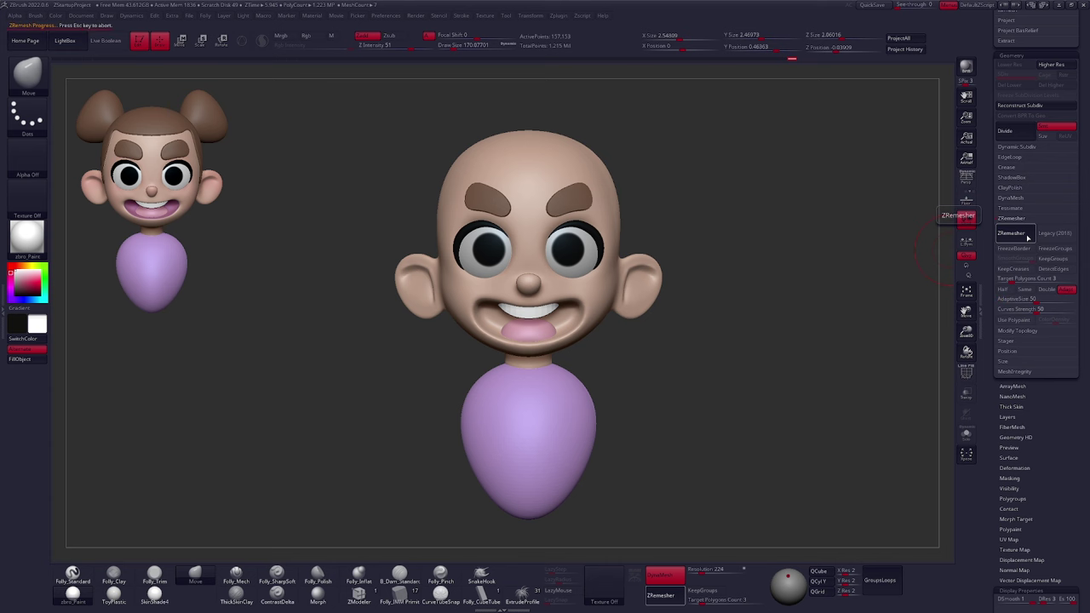
Examine the remeshed head's wireframe topology from behind and from the front with the head isolated
key("shift+f")
mouse_move(747, 275)
left_mouse_down()
mouse_move(669, 279)
mouse_move(738, 280)
left_mouse_up()
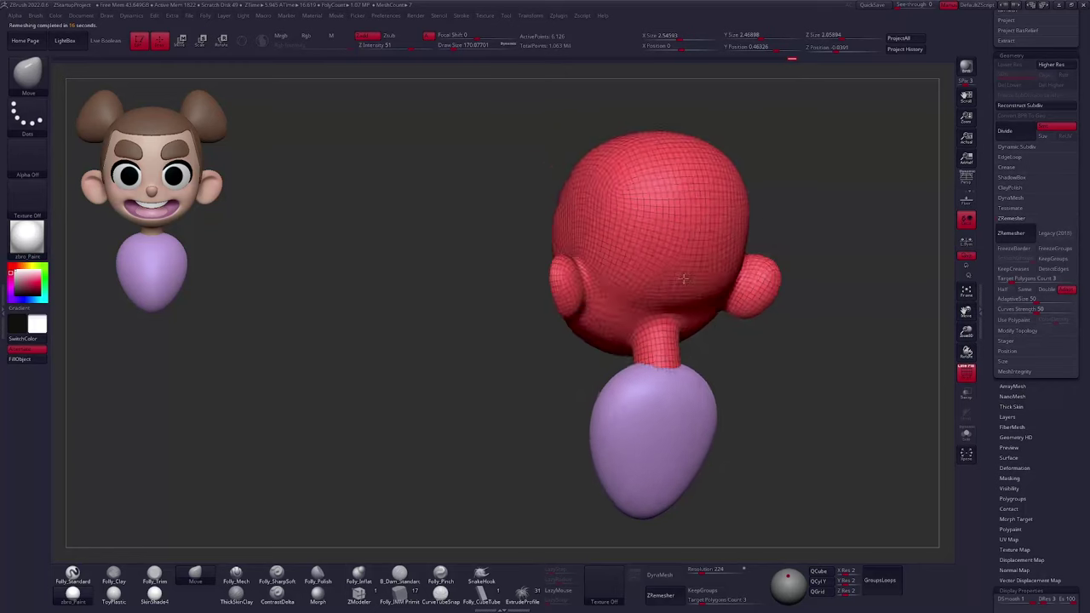
key("alt+s")
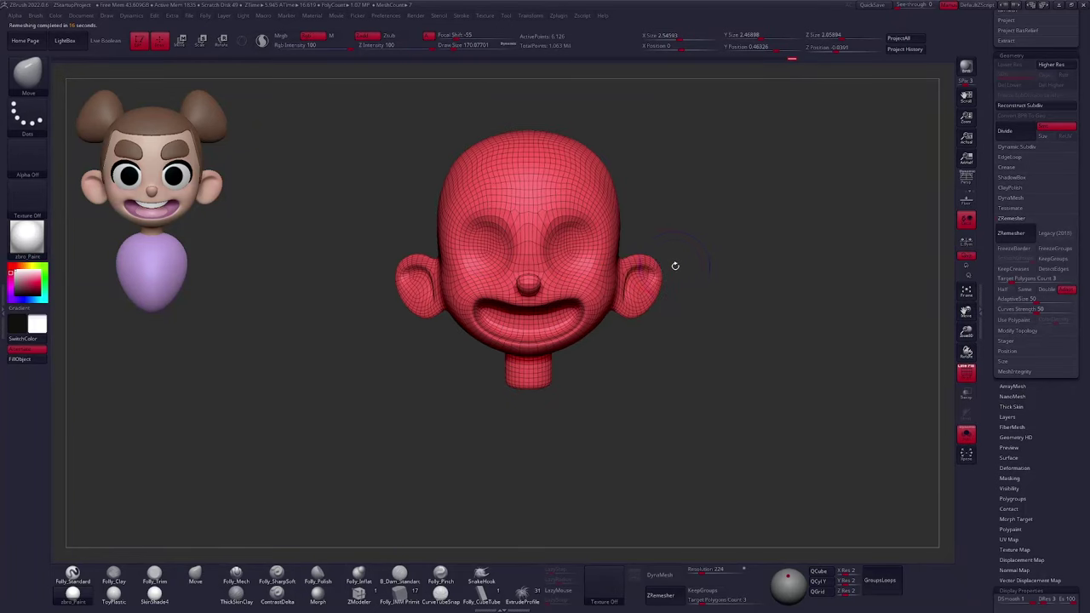
Turn off the wireframe and isolated display so all character parts show around the remeshed head
key("shift+f")
key("alt+s")
left_click_drag(684, 257, 693, 259, "alt")
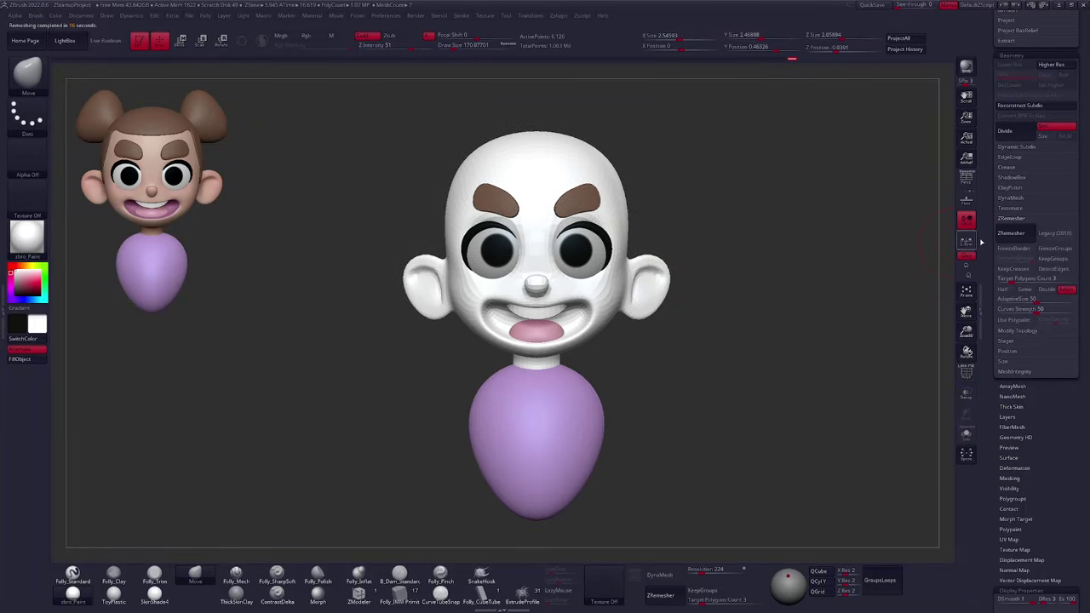
left_click(1019, 220)
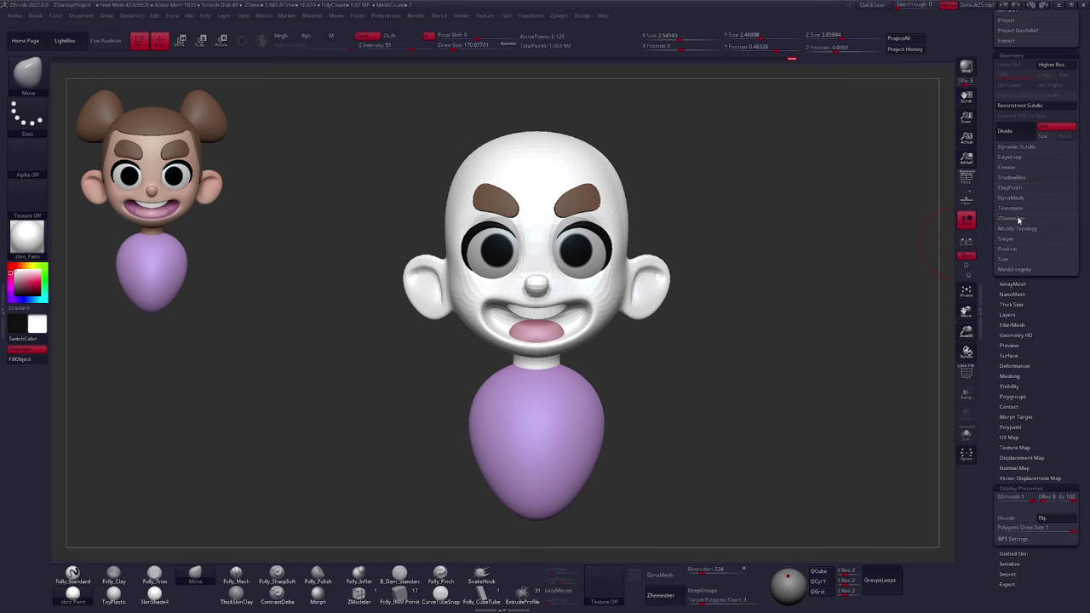
left_click_drag(987, 217, 995, 351)
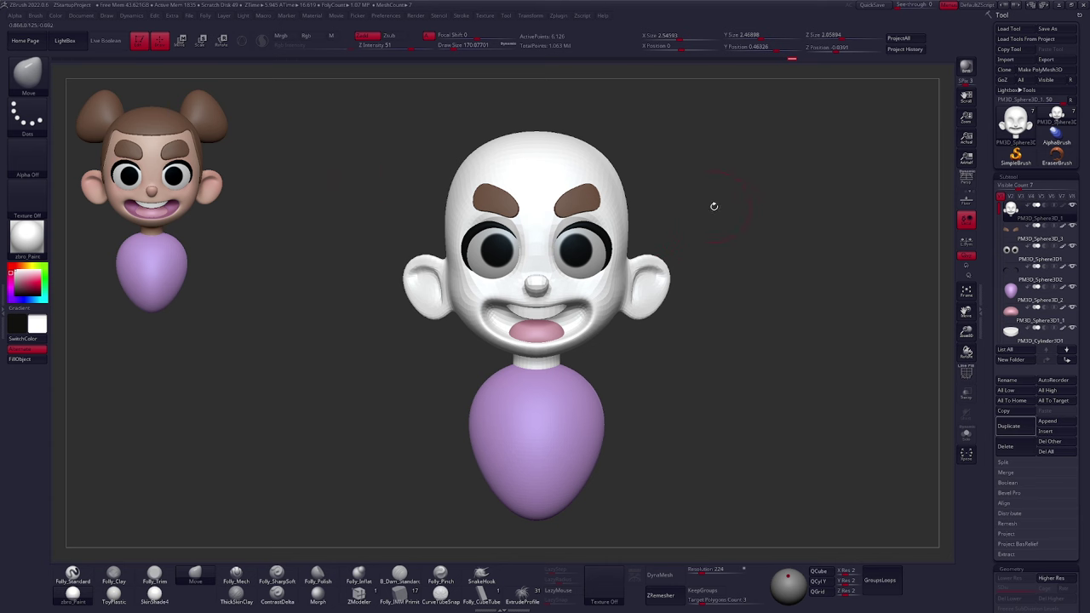
left_click_drag(714, 206, 715, 207, "alt")
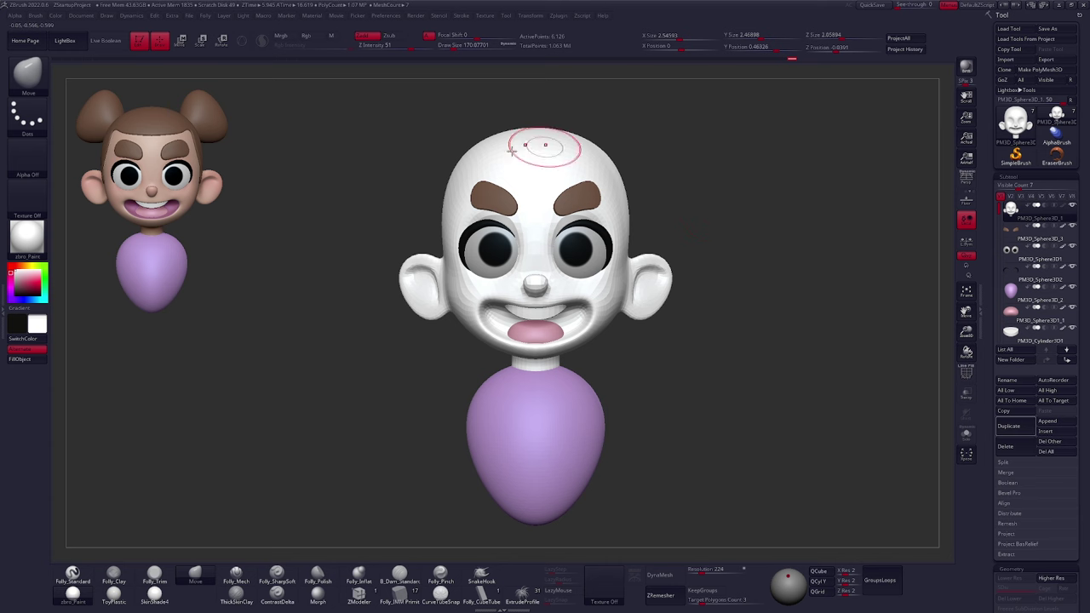
Project the sculpt's undo-history details and polypaint onto the head at subdivision level 2, always accepting polypaint transfer
left_click_drag(699, 212, 700, 212)
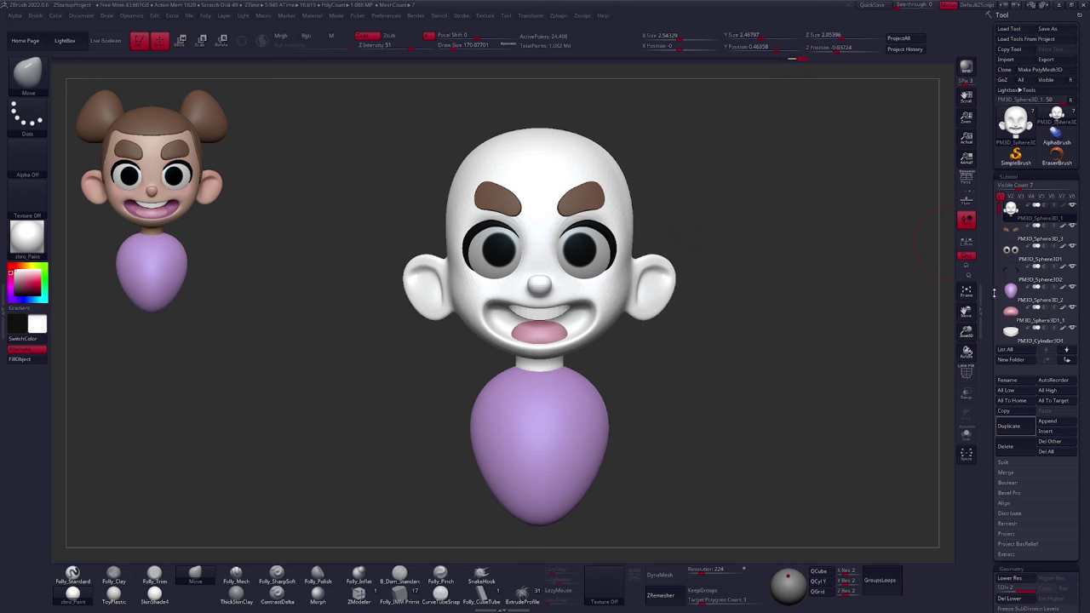
scroll(1000, 218, "down", 5)
scroll(1000, 218, "down", 4)
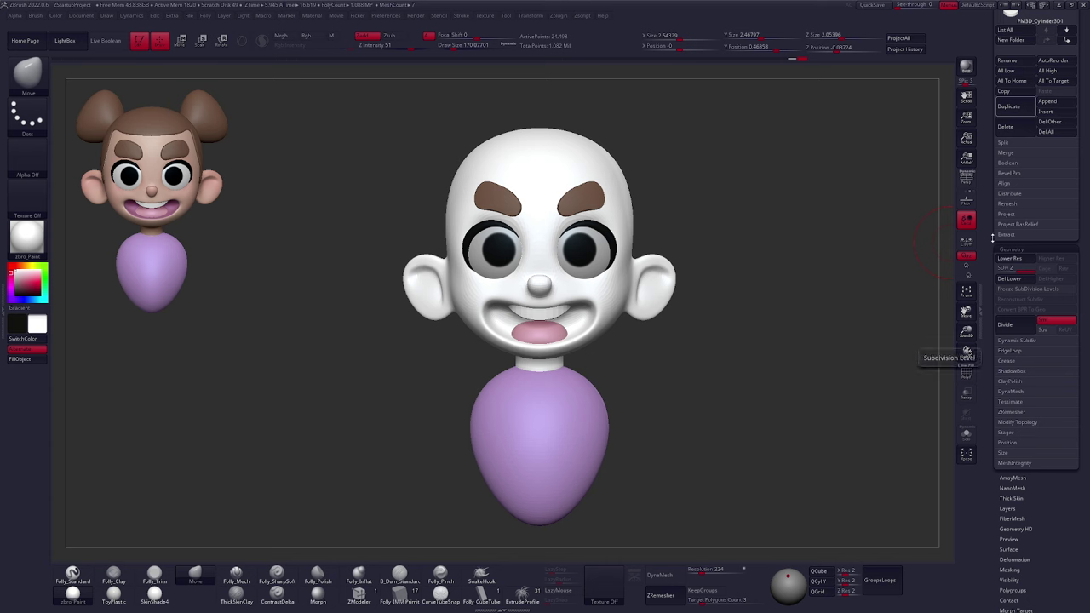
left_click_drag(992, 238, 993, 264)
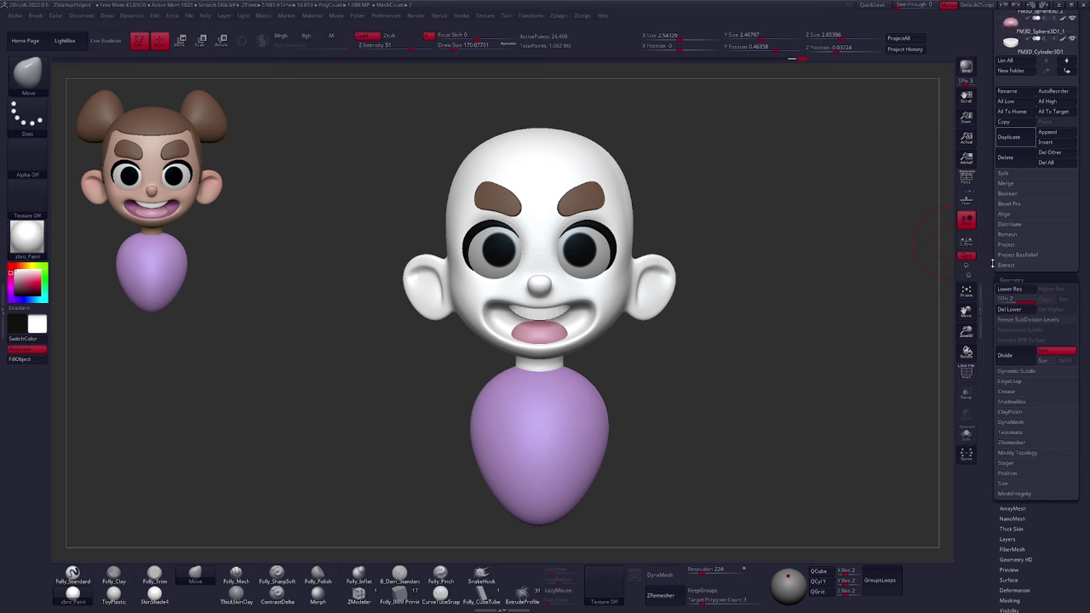
left_click(1023, 246)
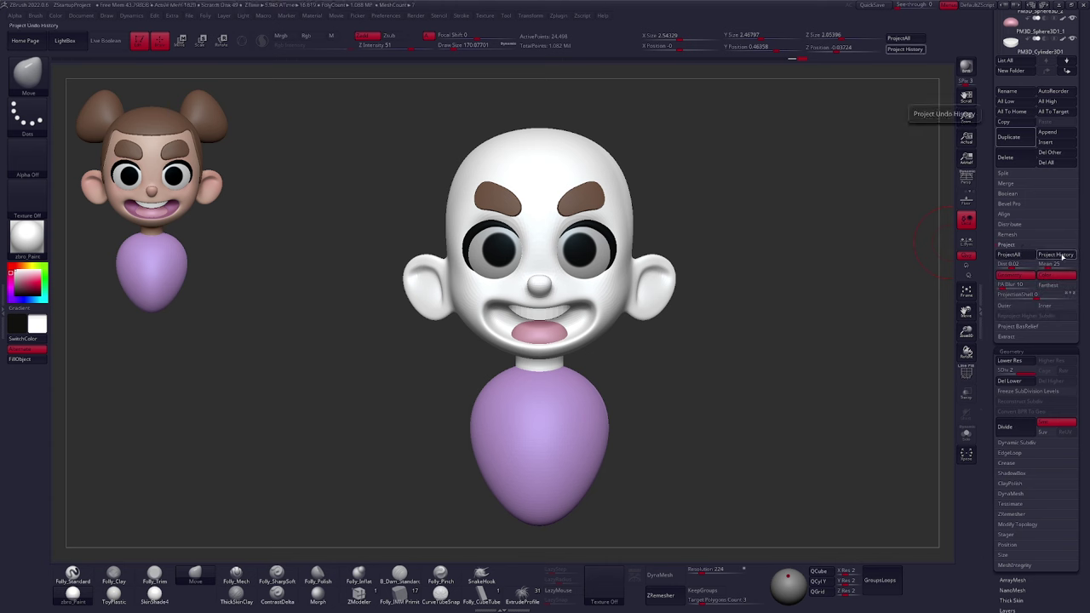
left_click(1064, 257)
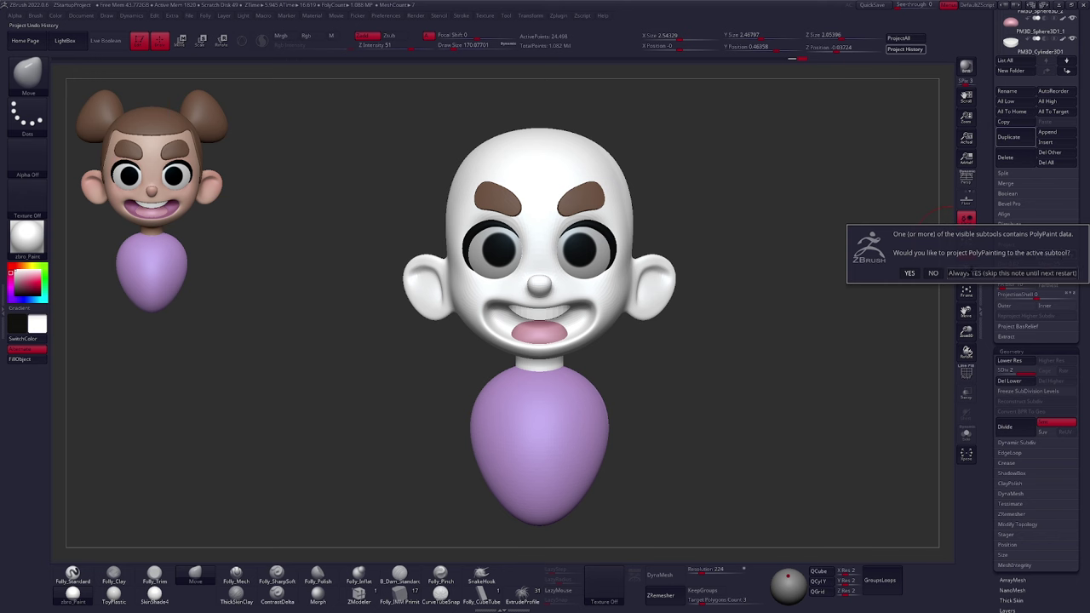
left_click(971, 273)
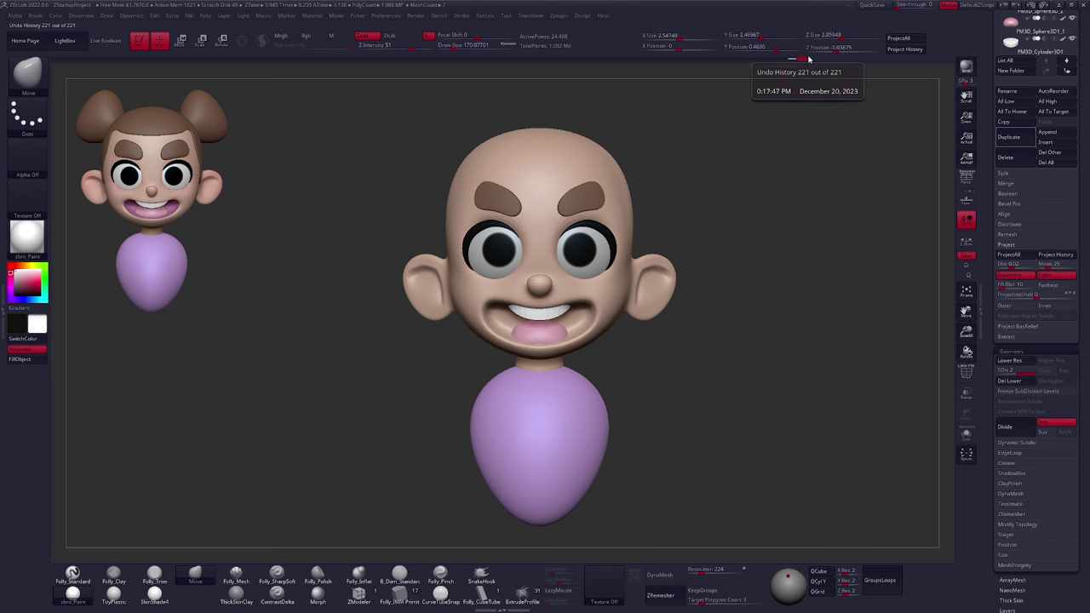
Subdivide the head up to level 4, projecting the history details onto it at level 3
key("ctrl+d")
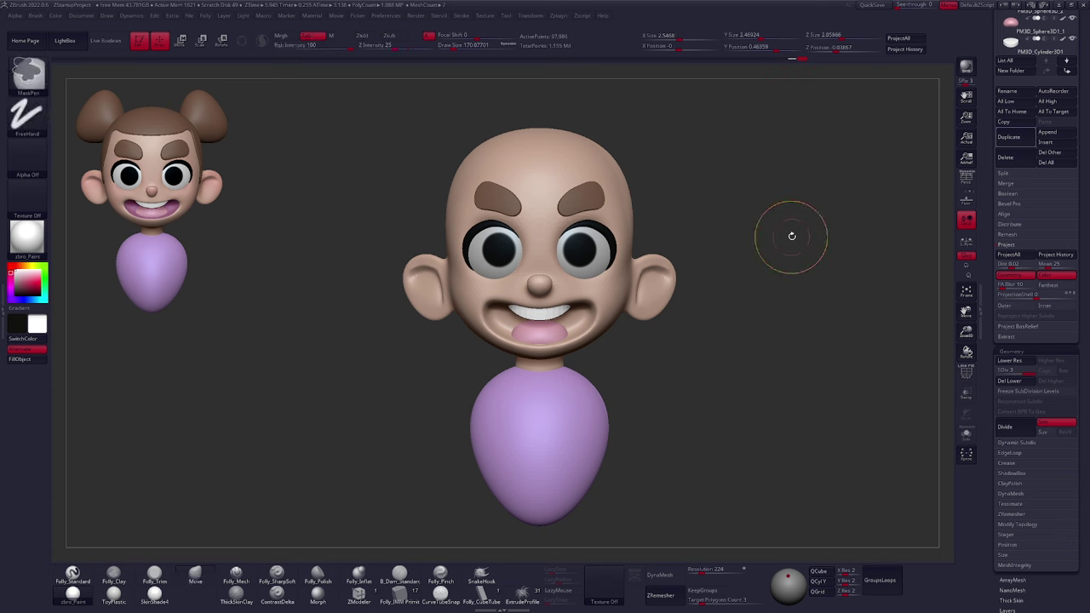
left_click(1056, 255)
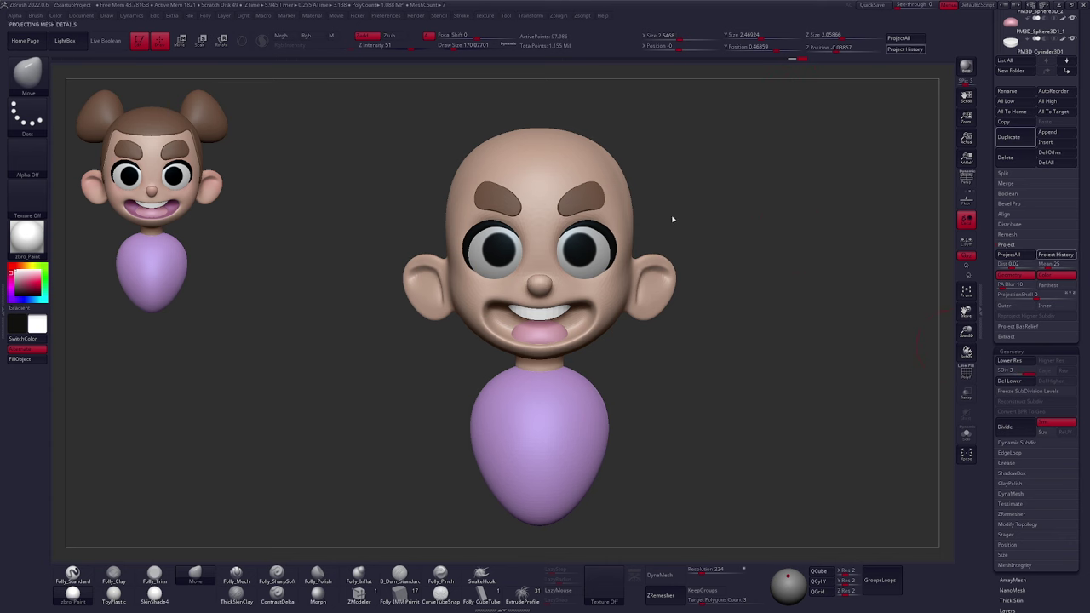
key("ctrl+d")
left_click_drag(753, 303, 660, 289)
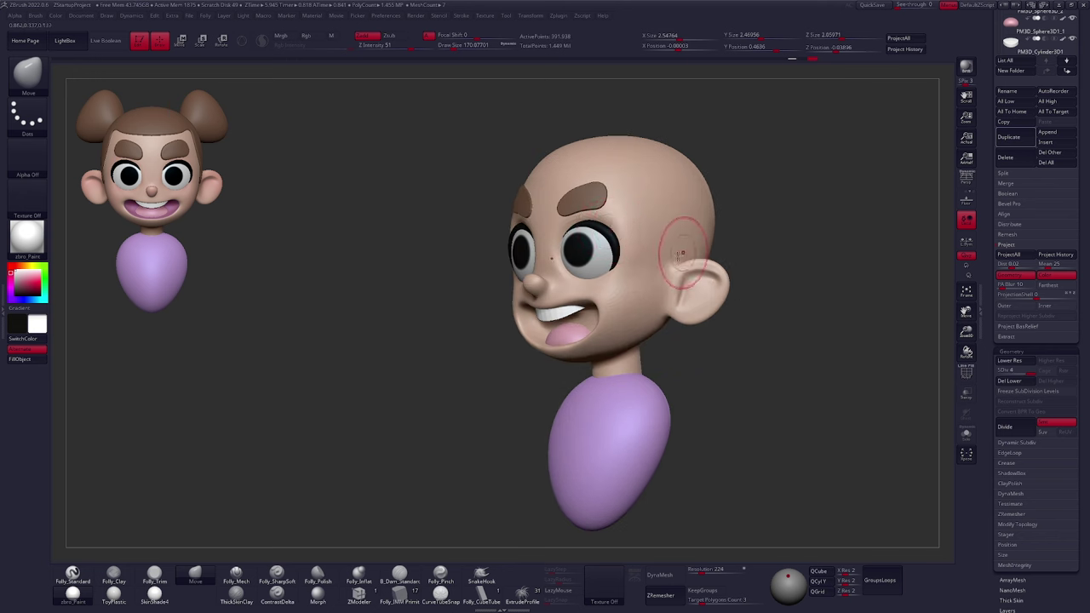
Smooth the inner ear at subdivision level 2, and smooth it again at level 4
right_click_drag(685, 251, 673, 240, "shift")
right_click_drag(601, 265, 571, 249)
mouse_move(676, 270)
right_mouse_down()
mouse_move(653, 271)
mouse_move(670, 294)
right_mouse_up()
key("shift+d")
key("shift+d")
mouse_move(675, 279)
left_mouse_down("shift")
mouse_move(665, 269)
mouse_move(667, 293)
left_mouse_up("shift")
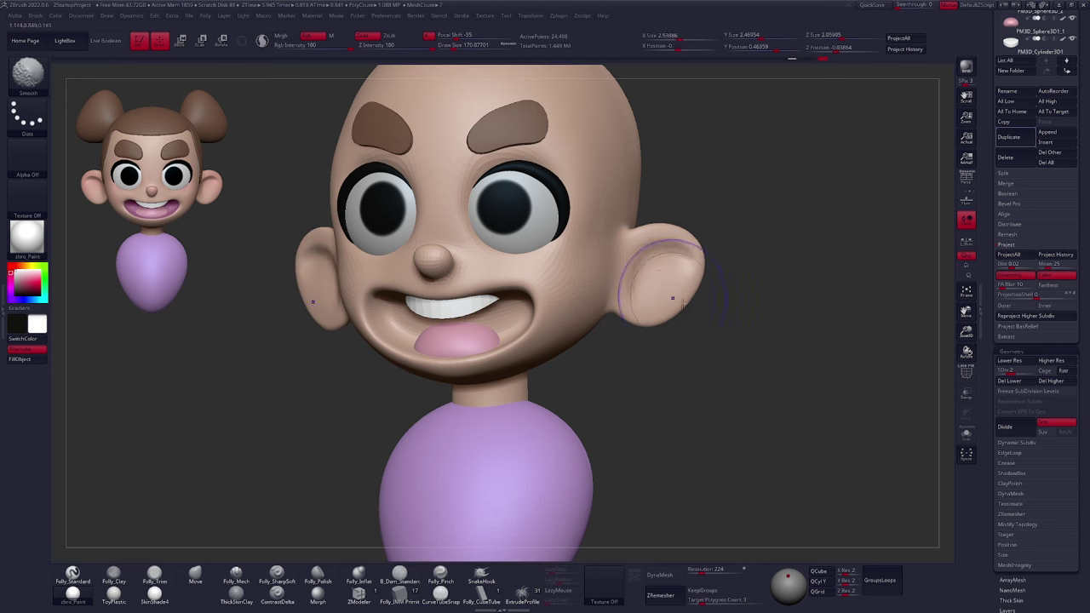
key("d")
key("d")
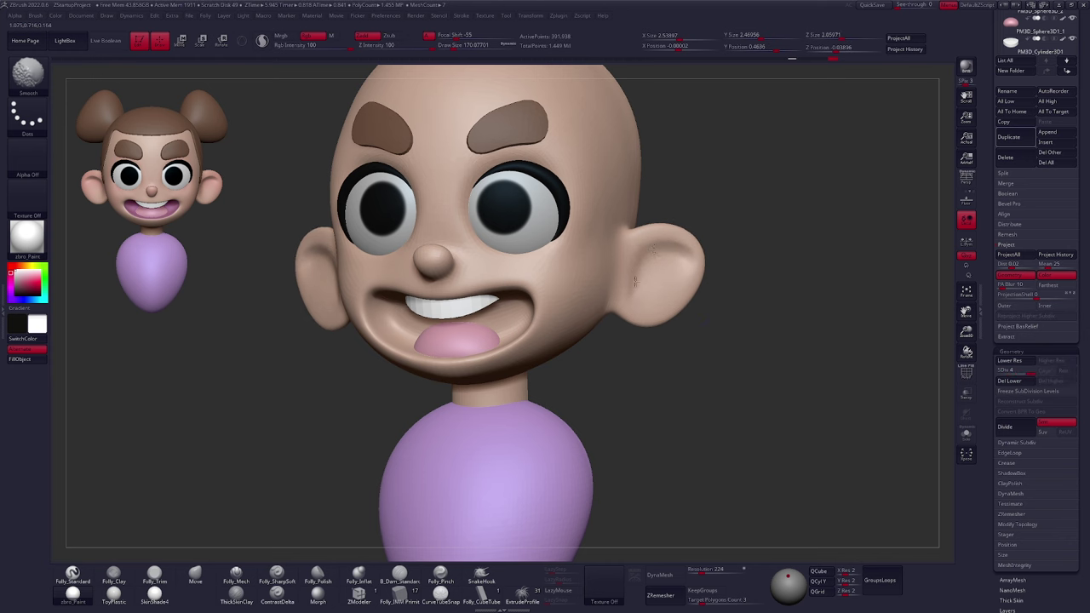
left_click_drag(632, 282, 657, 291, "shift")
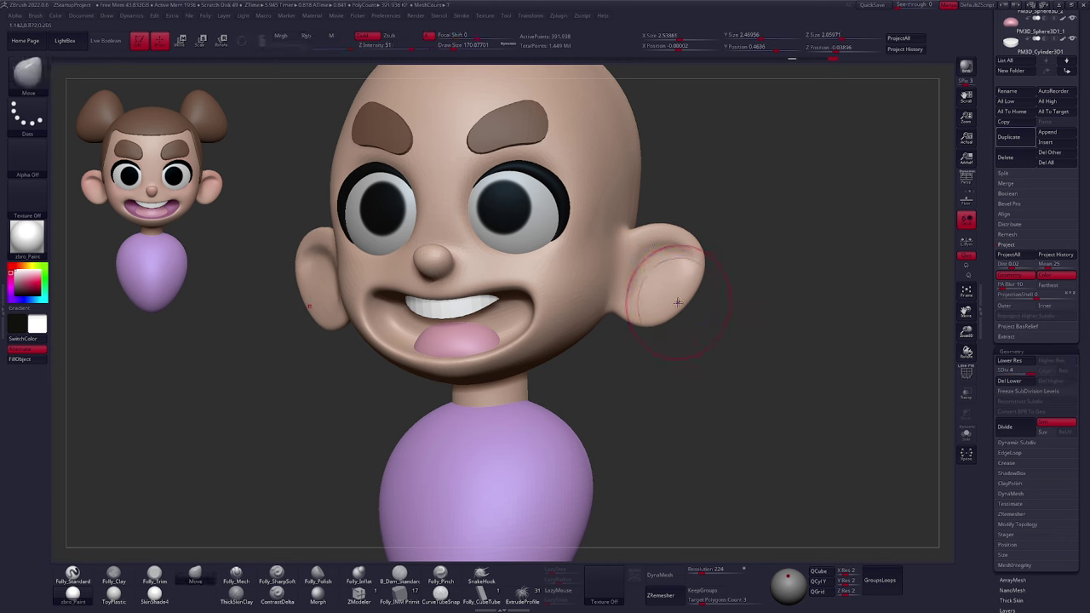
Project the history details onto the head at subdivision level 4 and set the brush draw size to about 49
left_click(1057, 259)
right_click_drag(635, 269, 690, 243, "shift")
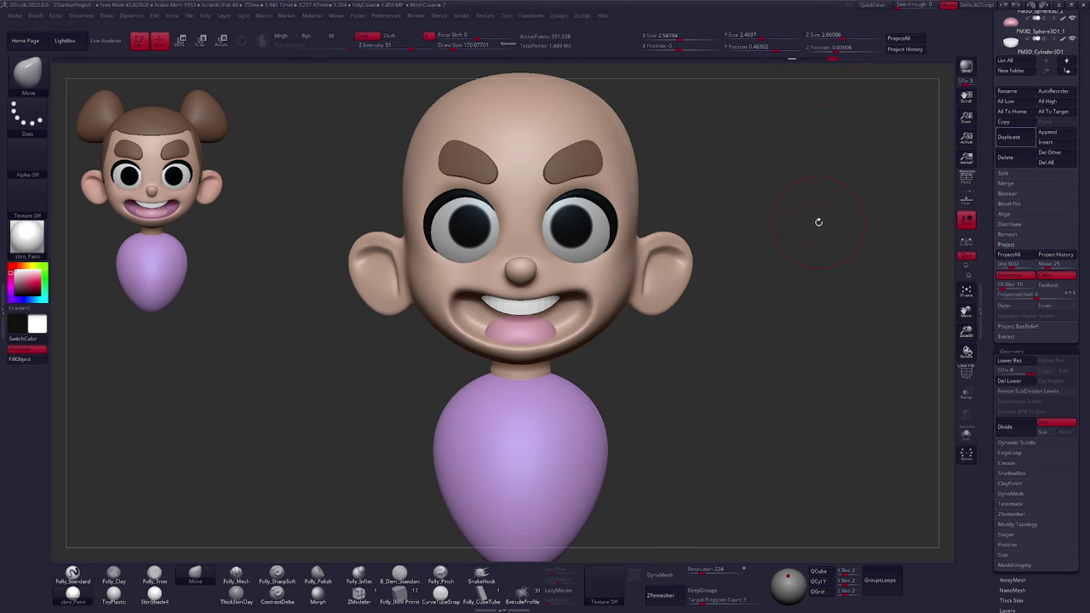
left_click(1014, 246)
left_click_drag(995, 226, 983, 379)
key("space")
left_click_drag(785, 265, 761, 251)
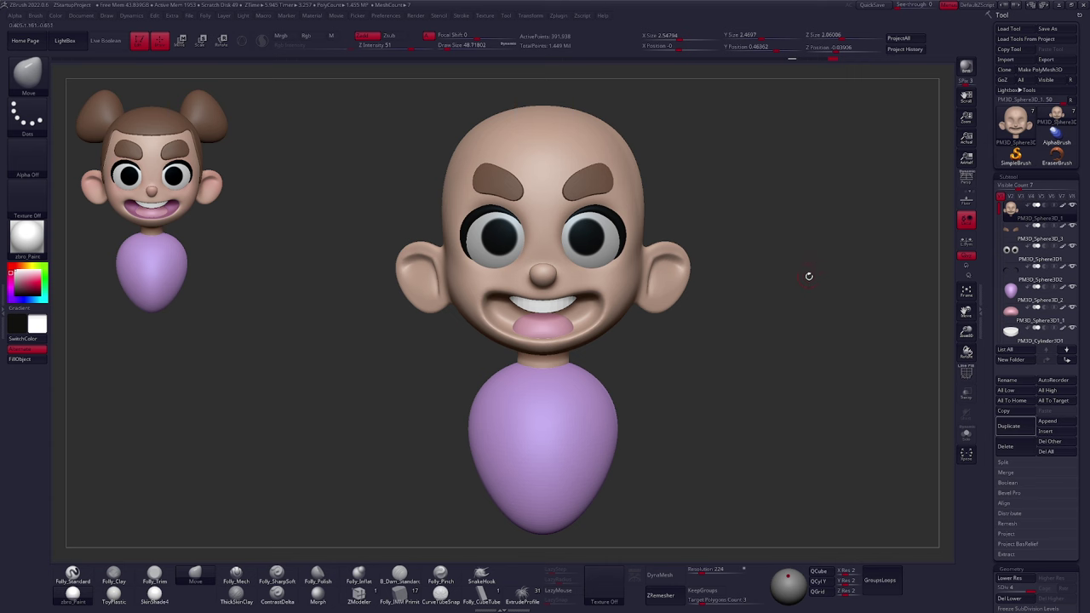
key("shift")
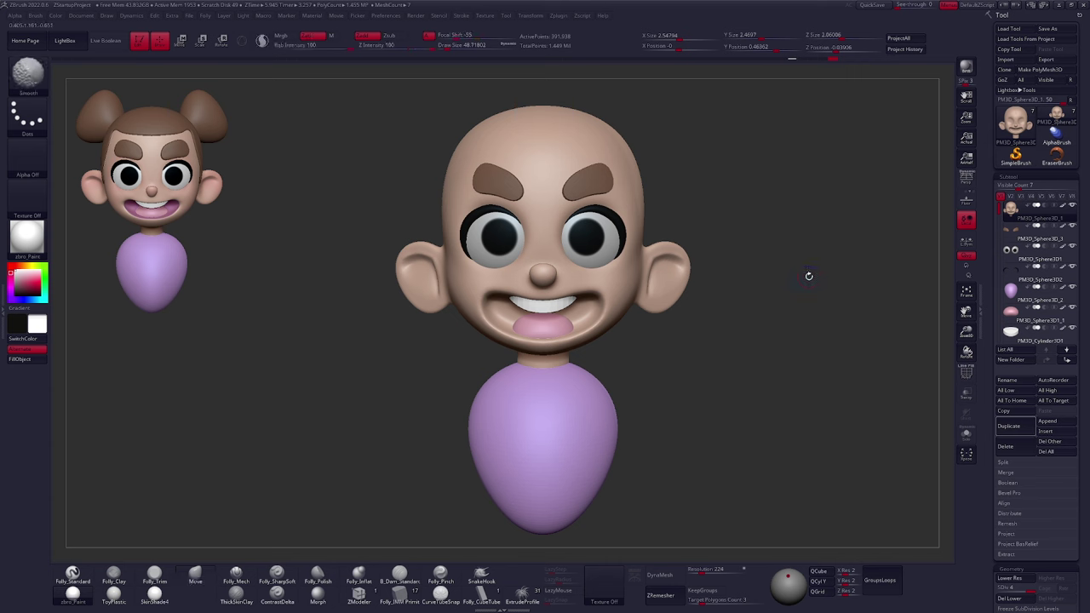
key("shift")
key("shift+f")
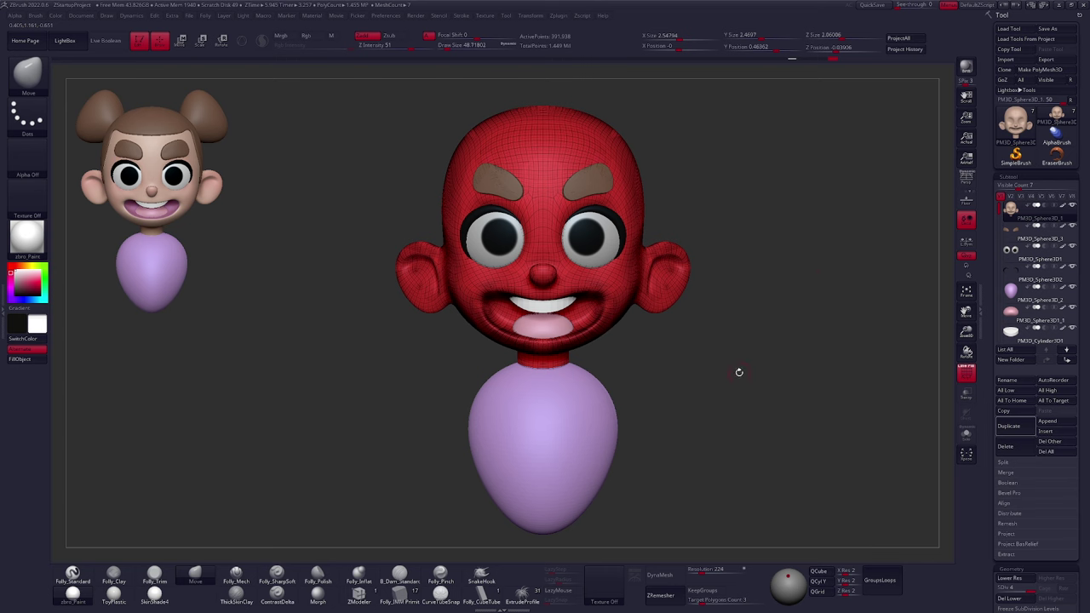
left_click(669, 575)
left_click(638, 590)
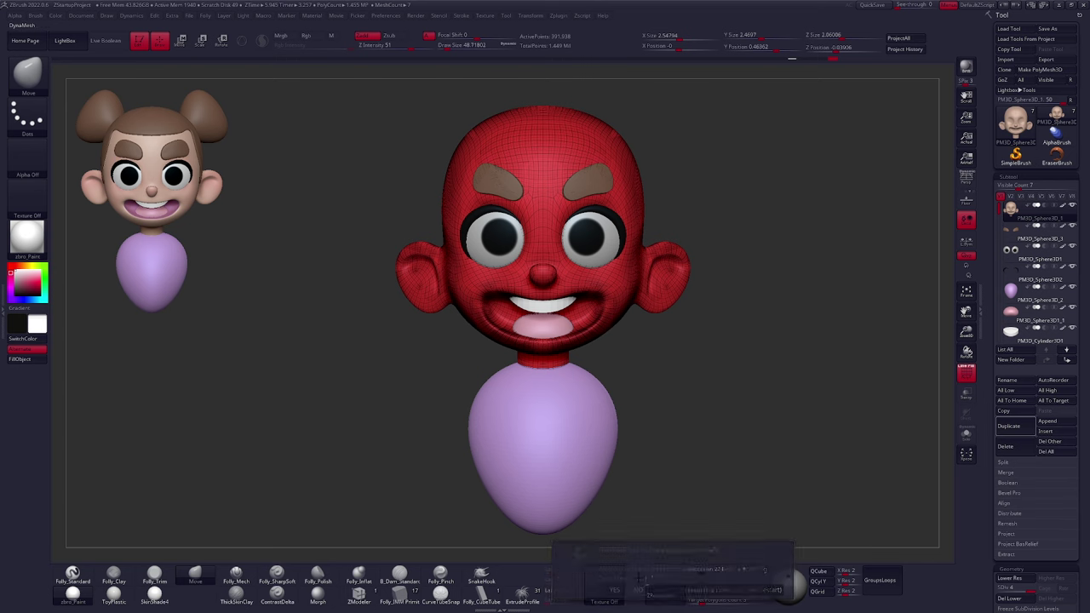
key("ctrl+z")
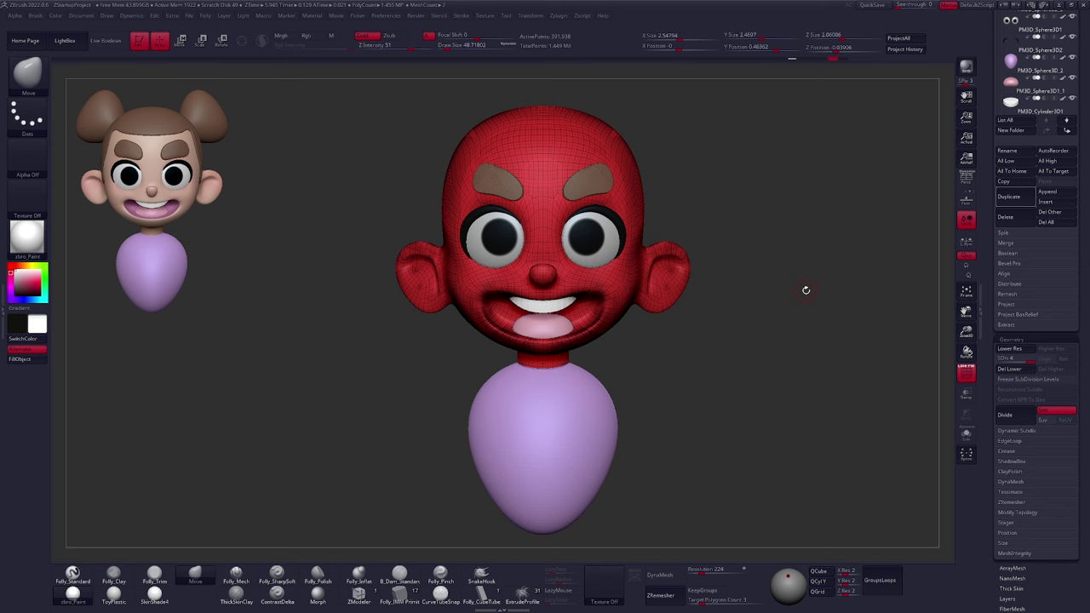
Examine the head at its lowest and highest subdivision levels, hiding the wireframe in between
key("shift+d")
key("shift+d")
key("shift+d")
key("shift+f")
left_click_drag(863, 305, 844, 310)
key("d")
key("d")
key("d")
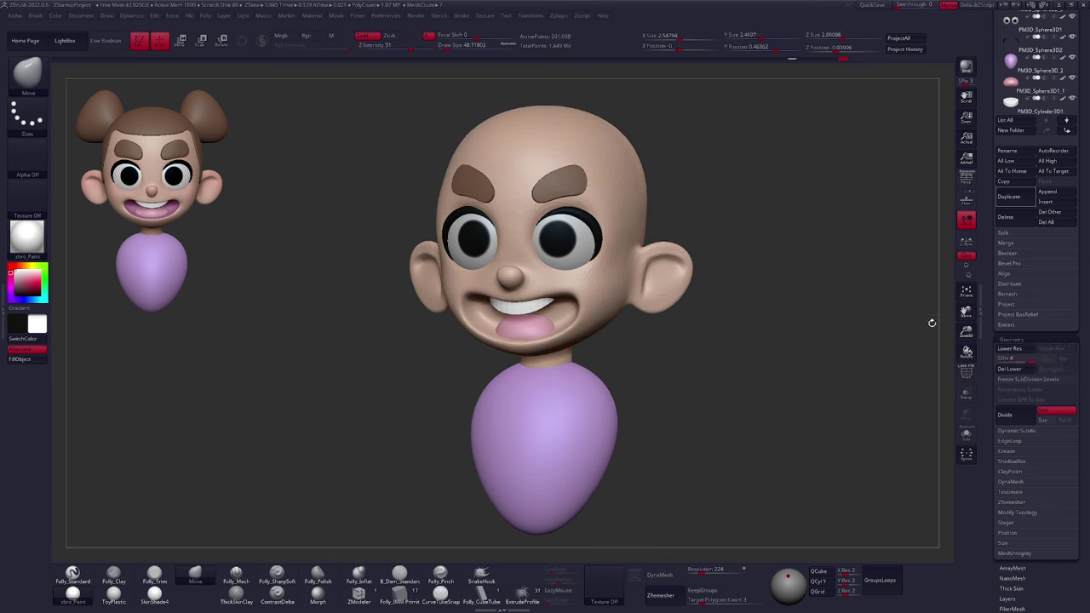
Refine the mouth area with the Move brush at varying sizes and smooth around the lips
left_click_drag(995, 320, 1002, 436)
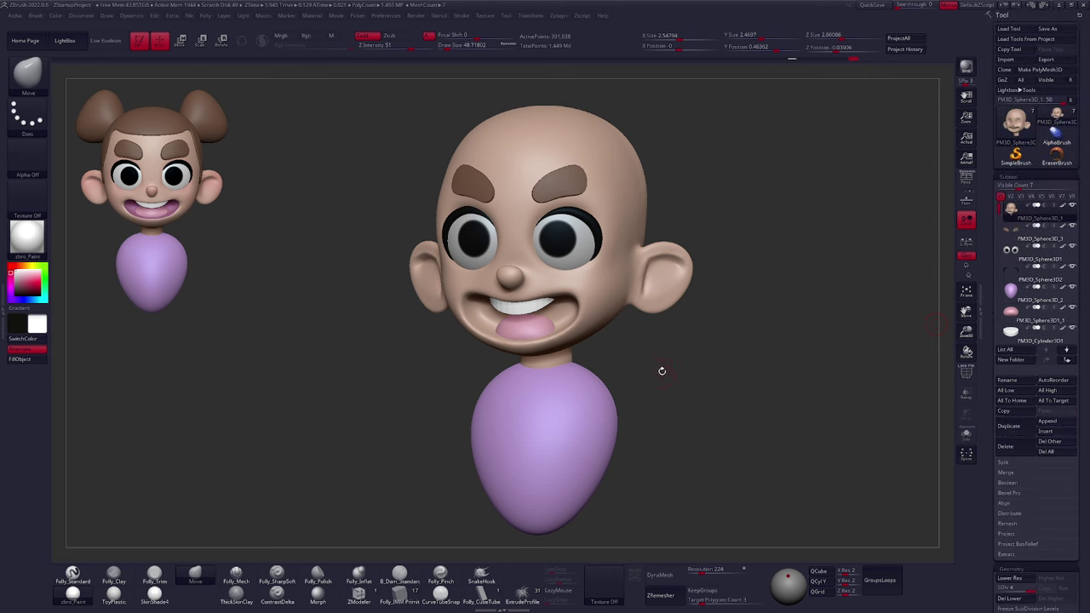
key("space")
left_click_drag(650, 361, 615, 377)
left_click_drag(494, 368, 600, 364)
key("space")
mouse_move(641, 372)
left_mouse_down()
mouse_move(650, 366)
mouse_move(652, 418)
left_mouse_up()
right_click_drag(531, 272, 525, 243)
left_click_drag(494, 307, 606, 299, "shift")
right_click_drag(600, 472, 572, 421)
key("space")
mouse_move(615, 381)
left_mouse_down()
mouse_move(625, 381)
mouse_move(580, 375)
left_mouse_up()
mouse_move(584, 370)
right_mouse_down()
mouse_move(603, 395)
mouse_move(538, 366)
right_mouse_up()
right_click_drag(553, 328, 551, 319, "ctrl")
key("space")
left_click_drag(554, 336, 569, 337)
right_click_drag(572, 327, 607, 329, "alt")
Smooth the cheek beside the mouth at the lowest subdivision level
key("shift+d")
key("shift+d")
key("shift+d")
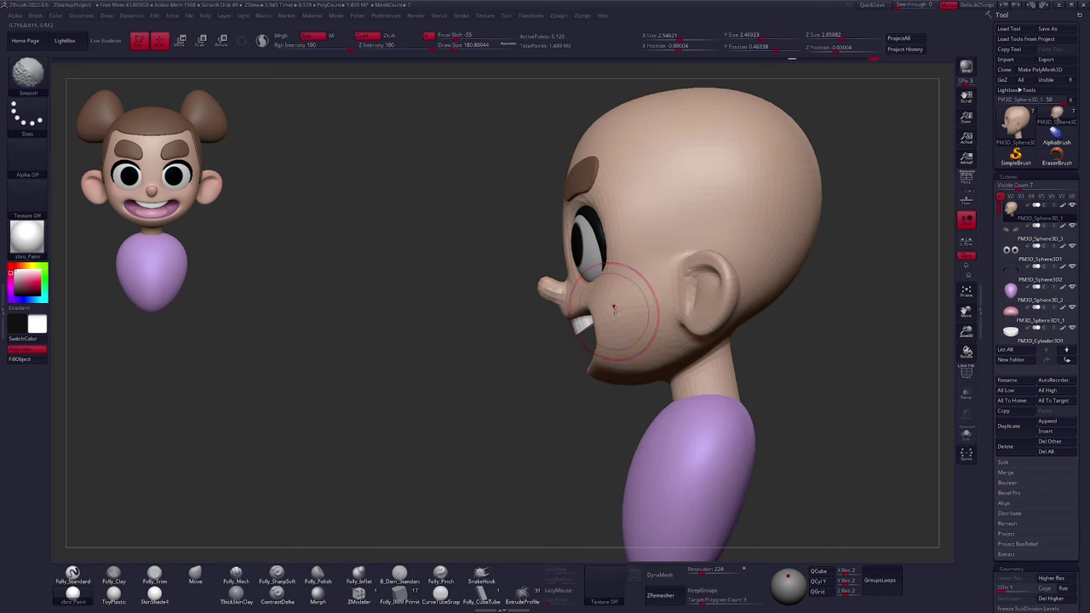
key("space")
left_click_drag(619, 309, 613, 307)
mouse_move(619, 327)
right_mouse_down("shift")
mouse_move(655, 336)
mouse_move(613, 321)
right_mouse_up("shift")
Build up the cheeks with the Folly_Clay brush at draw size about 130, and return to subdivision level 4
key("2")
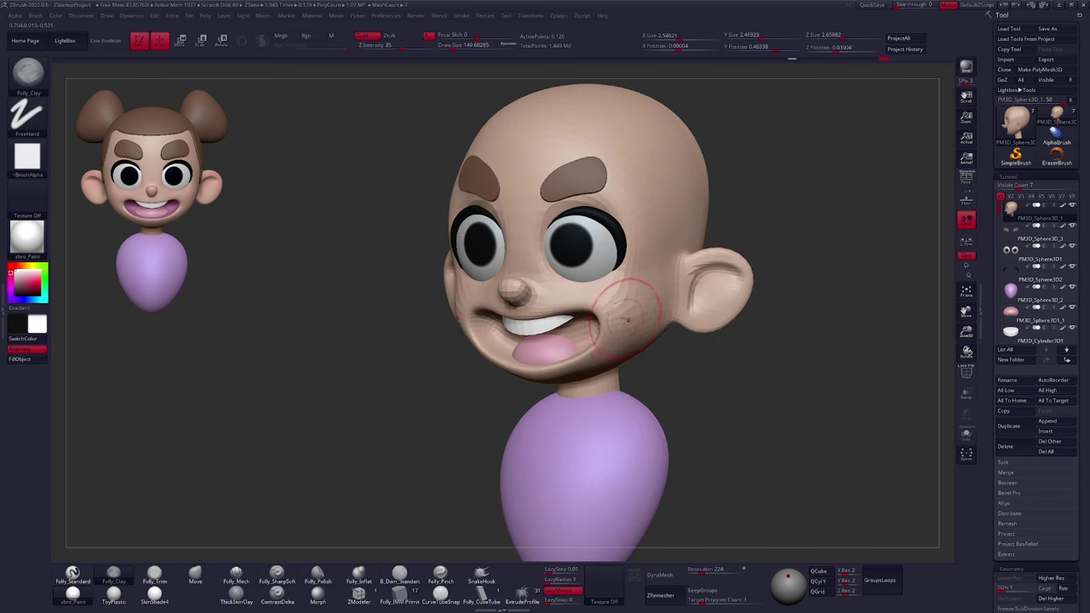
key("space")
left_click_drag(625, 320, 621, 320)
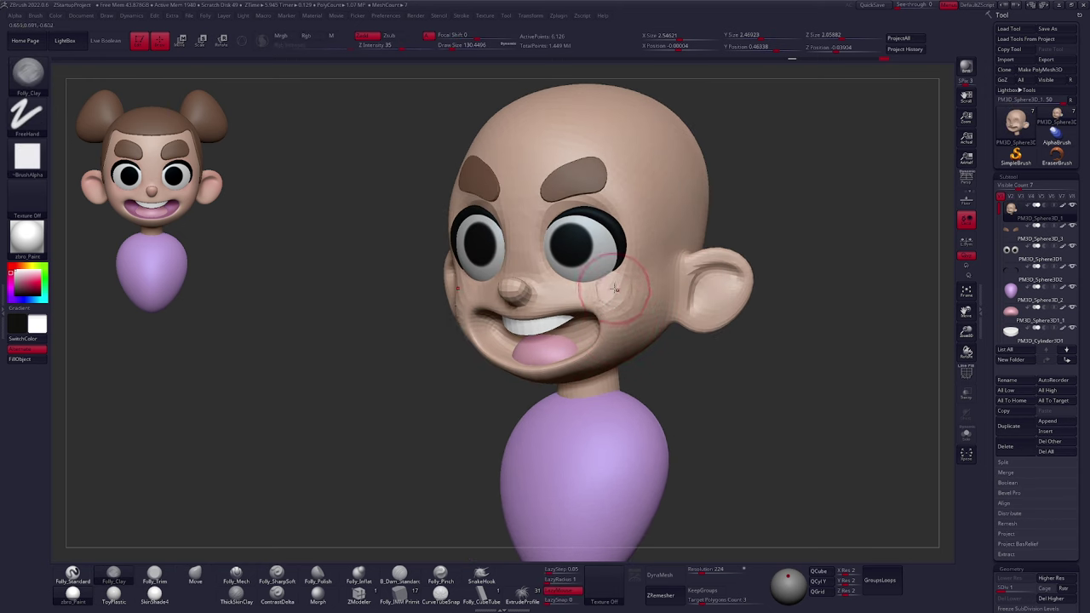
right_click_drag(622, 354, 632, 277)
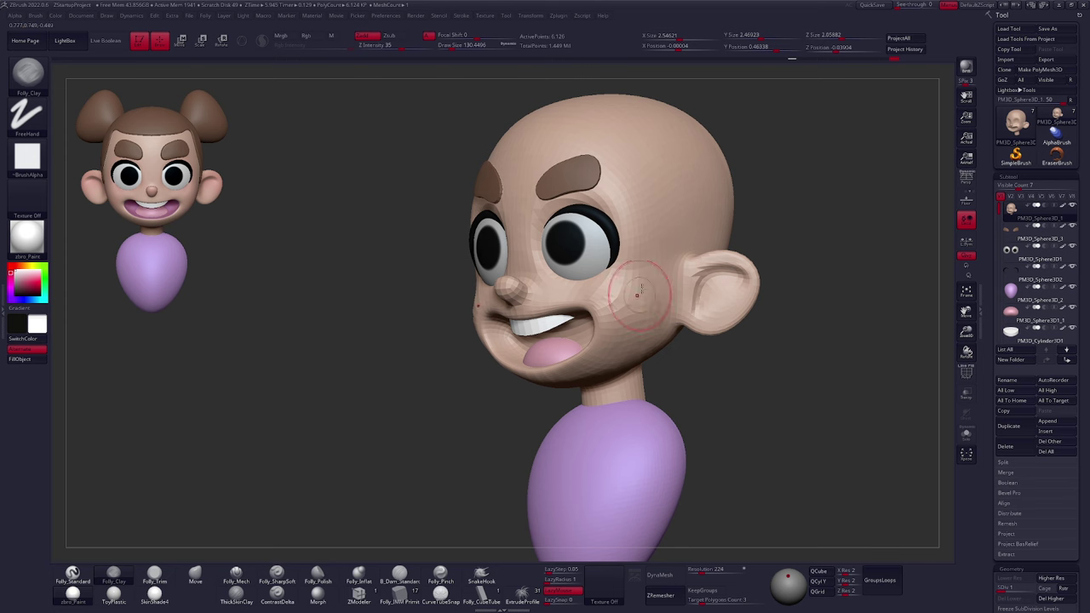
key("d")
key("d")
key("d")
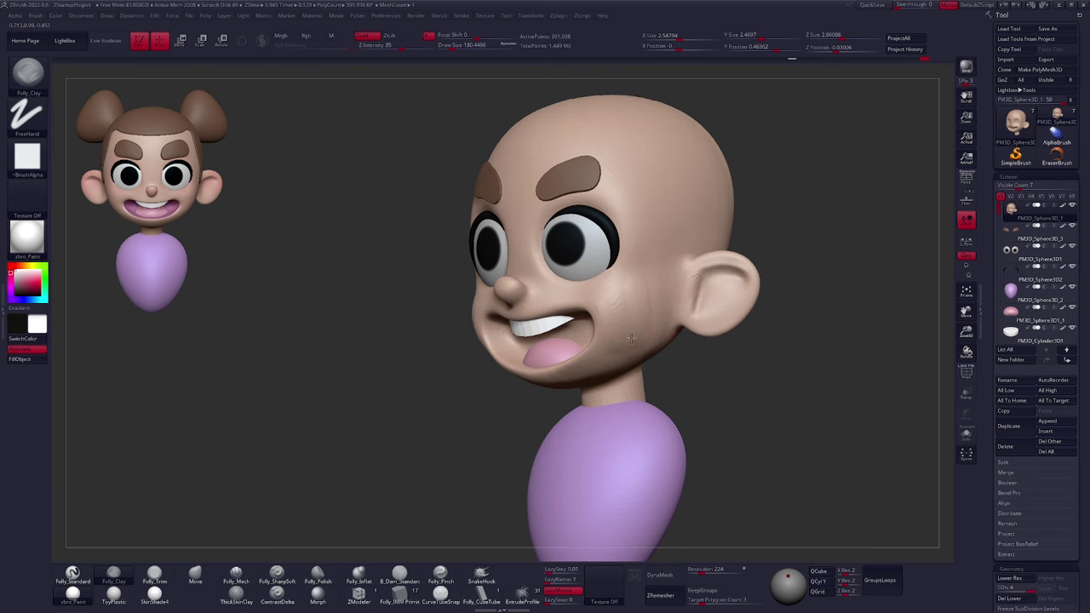
Smooth out the clay marks on the cheeks at subdivision level 2
right_click_drag(631, 332, 625, 333, "ctrl")
key("shift")
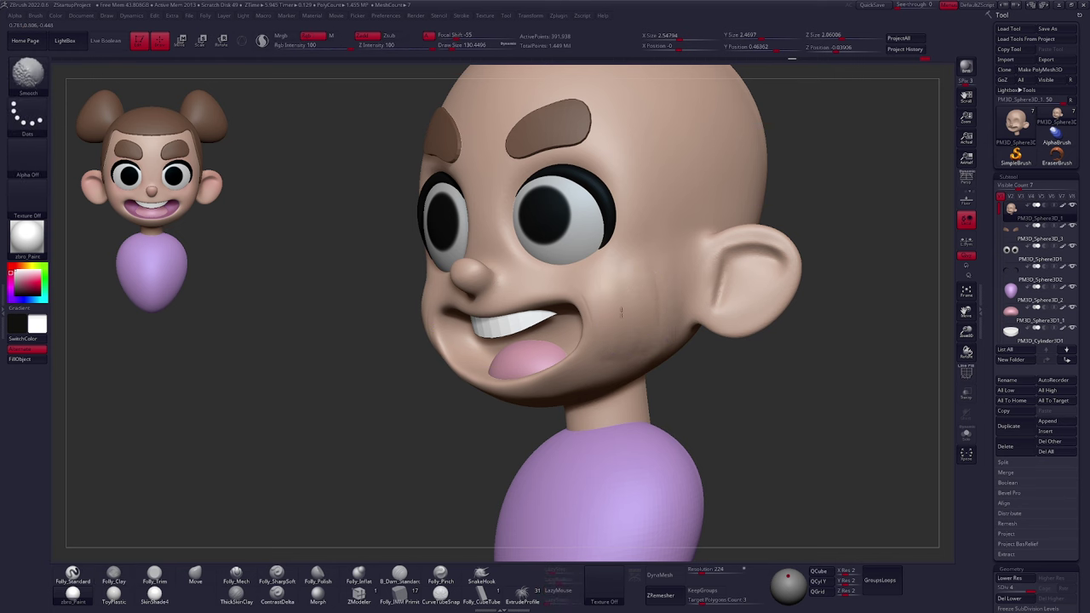
key("shift+d")
key("shift+d")
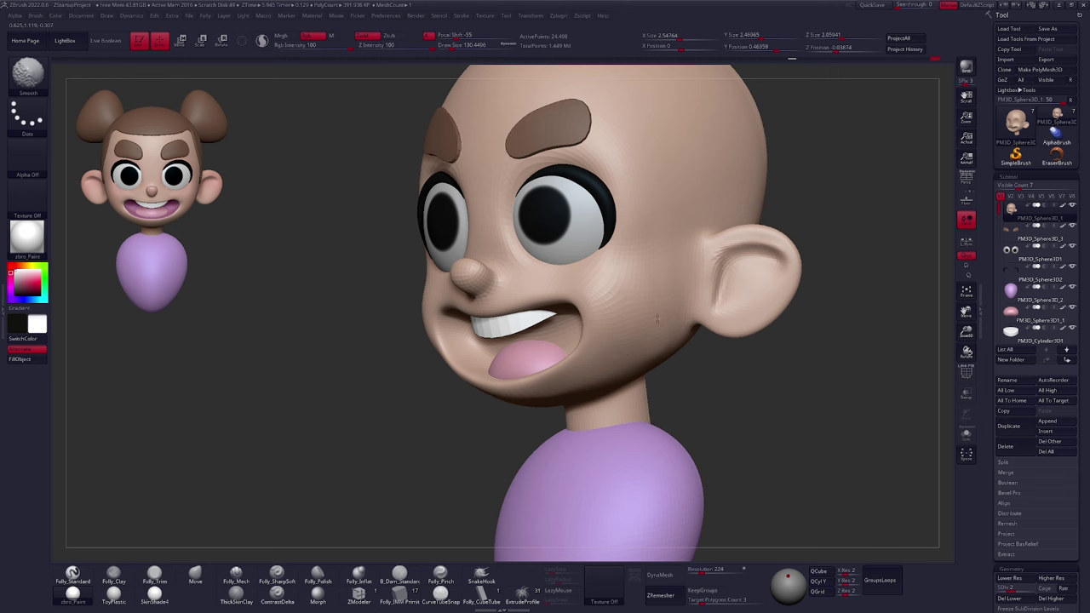
mouse_move(651, 289)
right_mouse_down()
mouse_move(685, 294)
mouse_move(673, 318)
mouse_move(609, 312)
mouse_move(613, 325)
mouse_move(633, 321)
right_mouse_up()
key("space")
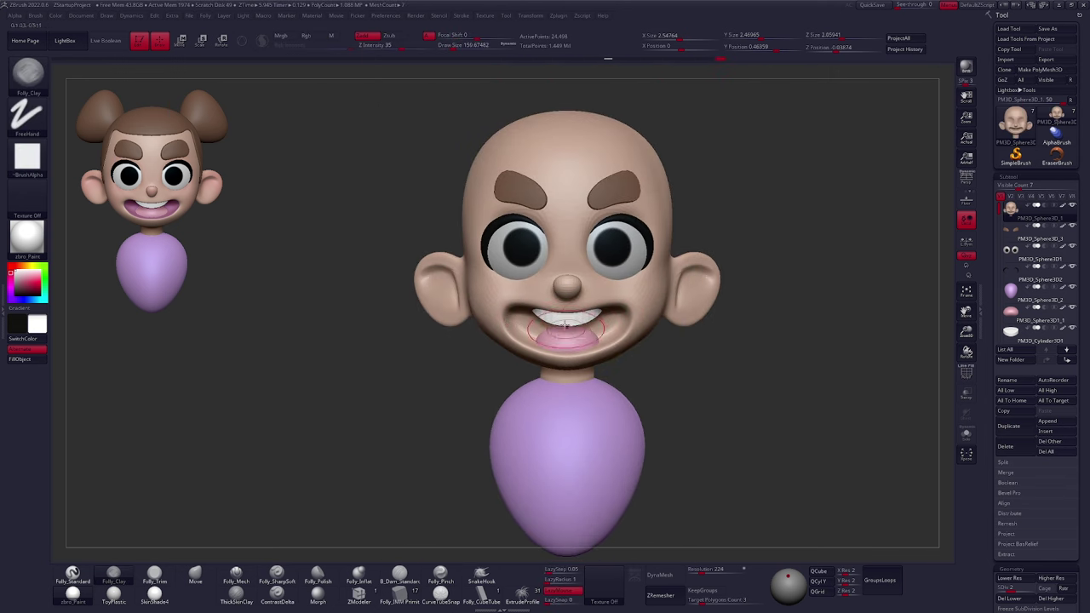
Reshape the cheeks and mouth corners using the Move brush at draw size about 181
key("b")
key("m")
key("v")
key("space")
left_click_drag(581, 310, 610, 305)
key("space")
left_click_drag(626, 306, 627, 313)
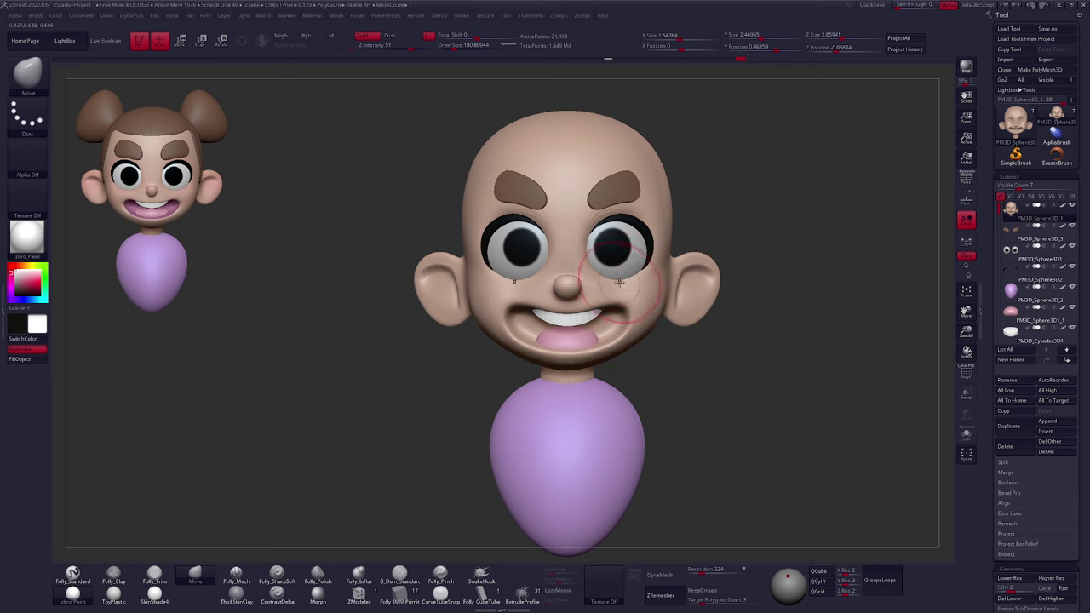
right_click_drag(622, 279, 552, 282)
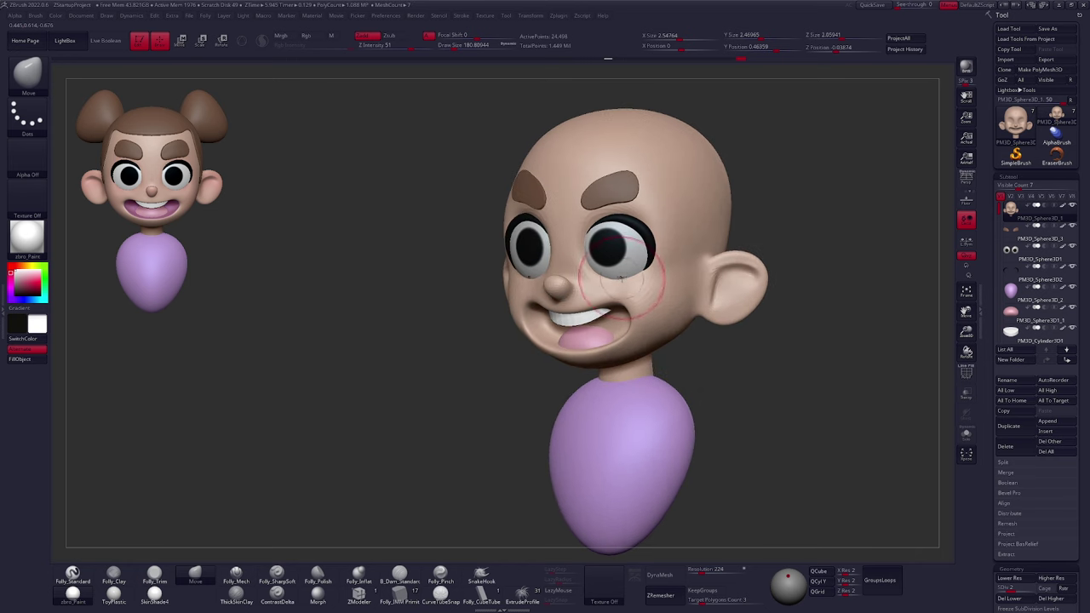
right_click_drag(622, 279, 601, 259, "shift")
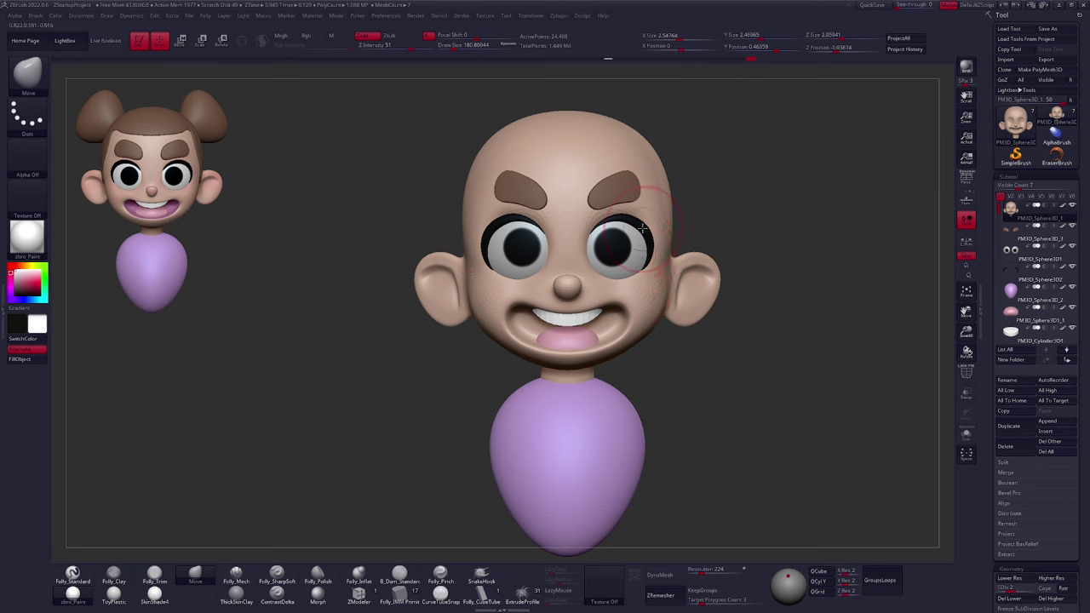
Select the head mesh, inspect its wireframe and lower it to subdivision level 1
left_click(650, 234, "alt")
right_click_drag(656, 247, 660, 287, "alt")
key("shift+f")
left_click(643, 329, "alt")
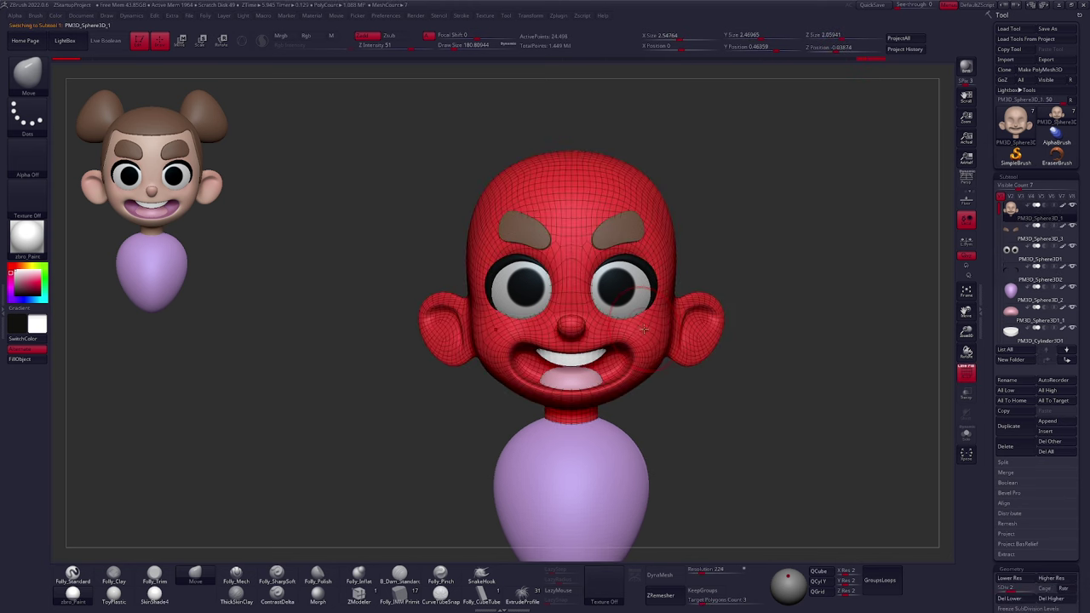
right_click_drag(645, 329, 619, 326)
key("space")
left_click_drag(619, 327, 614, 326)
key("shift+d")
key("shift+f")
Reshape and smooth the face beneath the eyes, using the Move brush at draw size about 131
right_click_drag(628, 322, 653, 321)
right_click_drag(653, 321, 615, 296, "alt")
right_click_drag(545, 294, 580, 279)
key("space")
left_click_drag(579, 278, 576, 278)
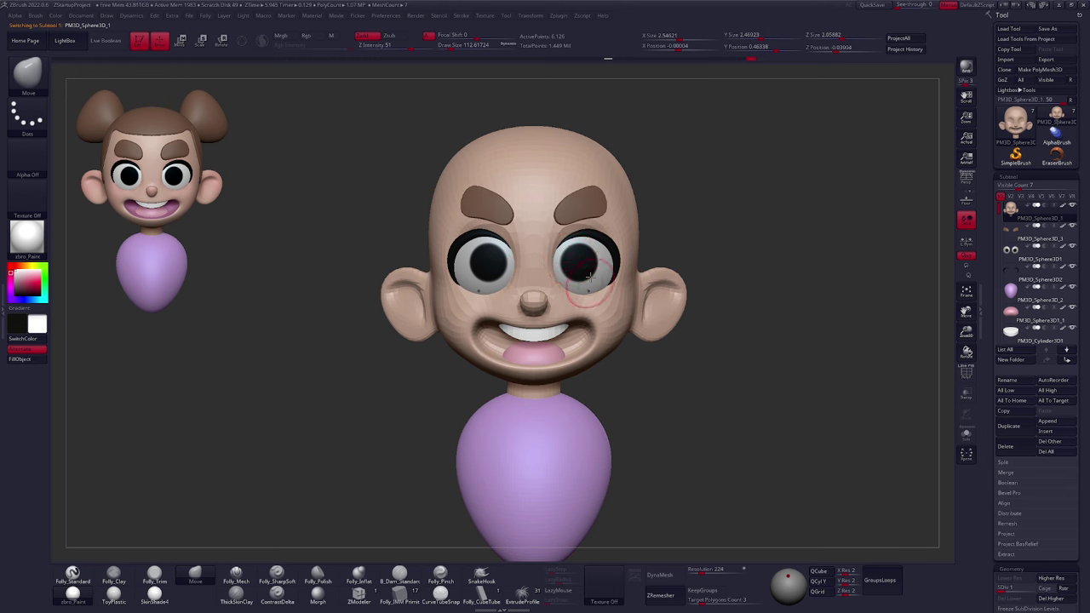
key("space")
left_click_drag(581, 293, 586, 293)
right_click_drag(603, 290, 557, 293)
key("shift+f")
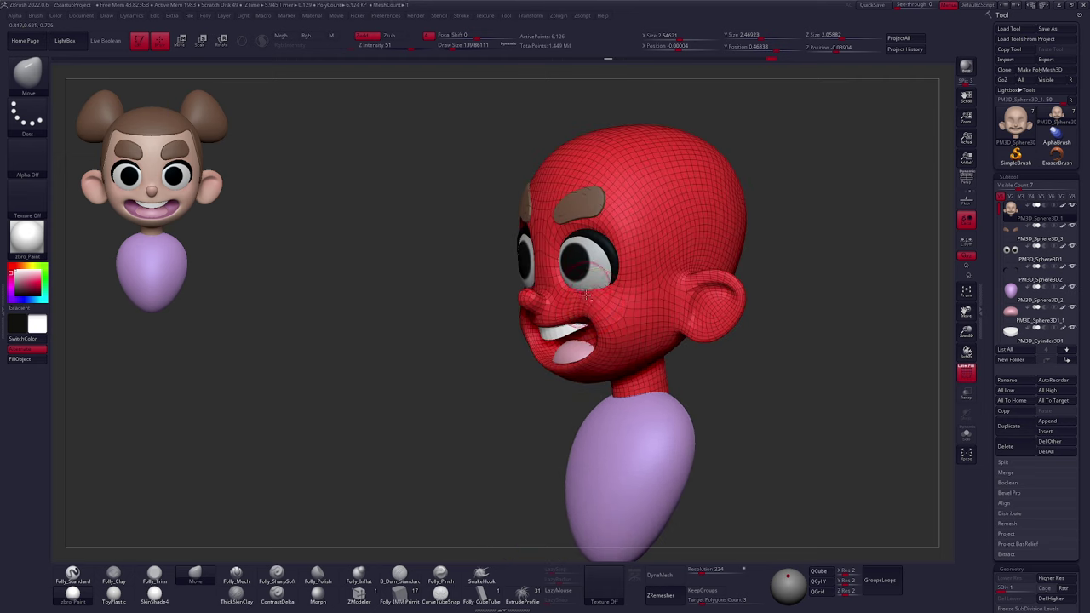
right_click_drag(586, 292, 603, 290, "shift")
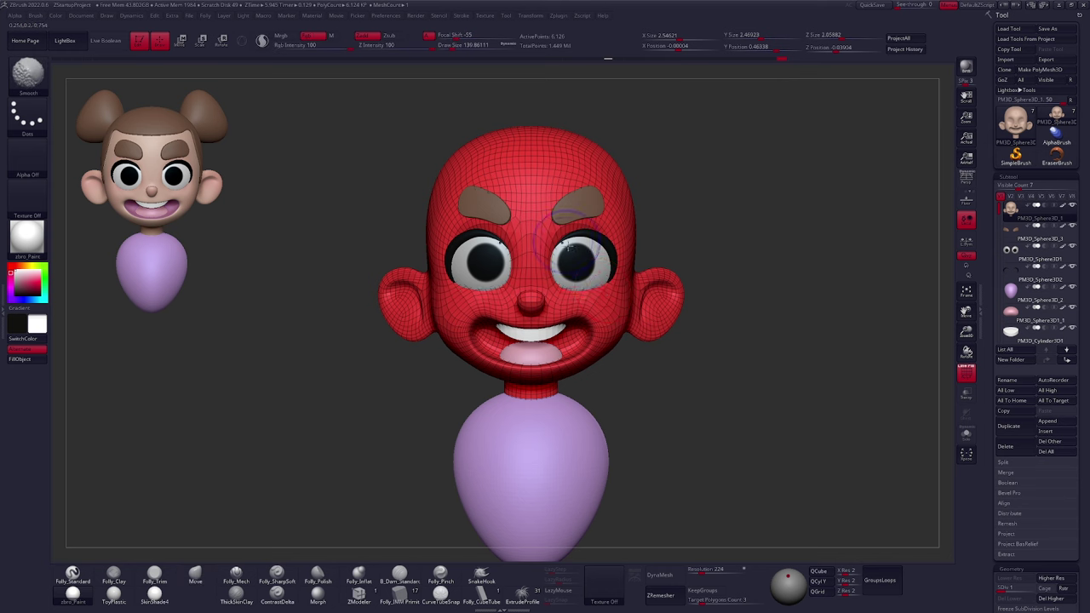
key("shift+f")
Select the black eyelid mesh and reshape it with the Move brush at draw size about 192
left_click(613, 254, "alt")
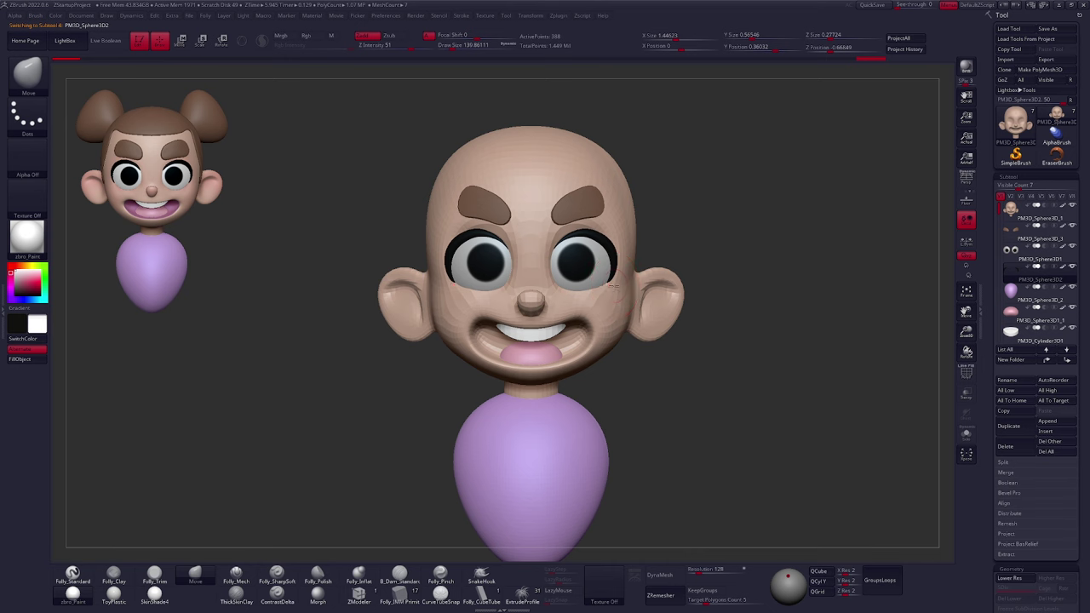
key("space")
left_click_drag(583, 251, 563, 254)
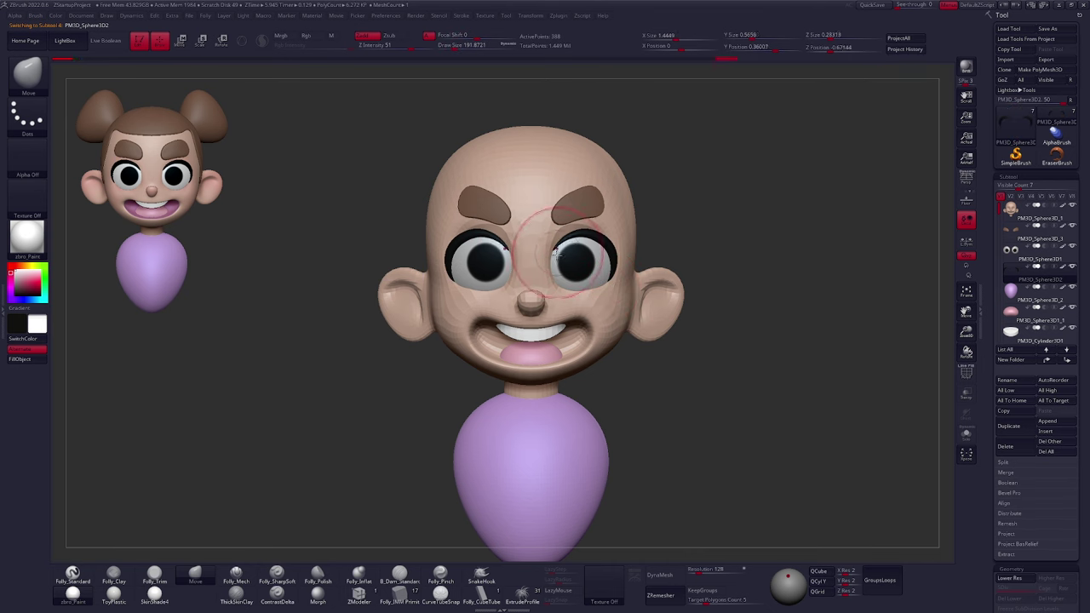
right_click_drag(613, 271, 572, 287)
Reselect the head and adjust the cheek area under the eyes using the Move brush at draw size about 122
left_click(597, 294, "alt")
key("space")
left_click_drag(604, 289, 593, 285)
right_click_drag(590, 294, 553, 263, "shift")
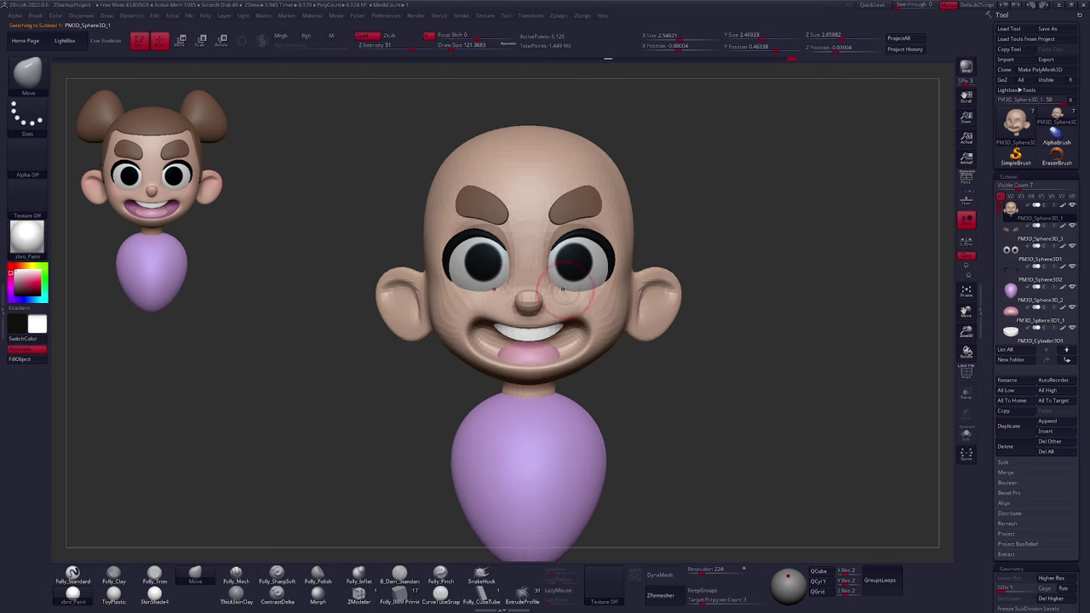
mouse_move(594, 295)
right_mouse_down()
mouse_move(426, 291)
mouse_move(611, 290)
right_mouse_up()
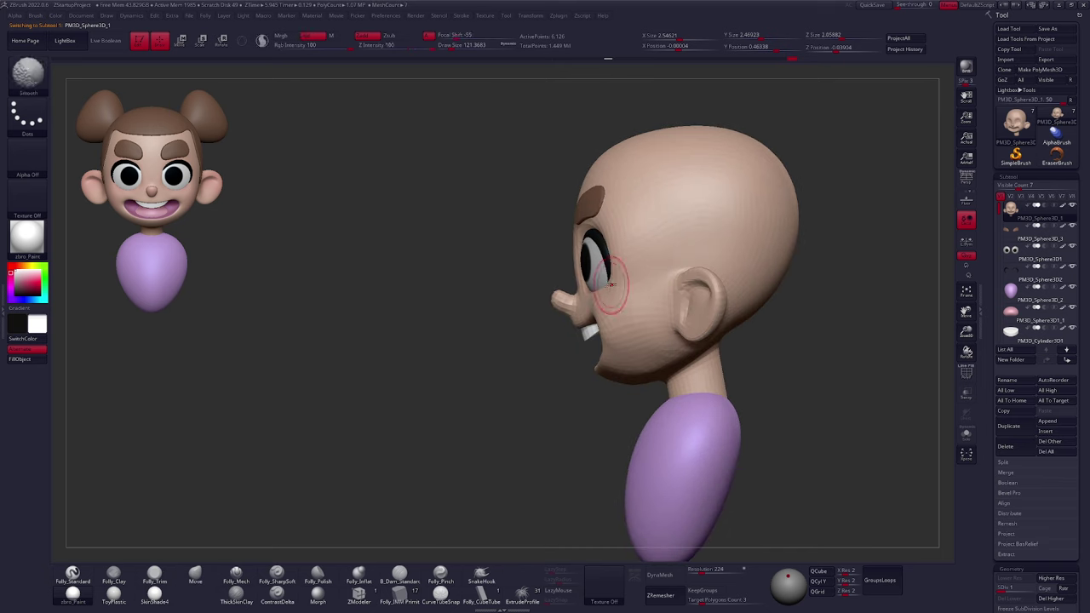
Smooth the black eyelids at draw size about 321 and refit them around the eyes with the Move brush at about 192
left_click(610, 267, "alt")
right_click_drag(502, 286, 601, 286)
key("shift+f")
key("space")
left_click_drag(615, 281, 637, 280)
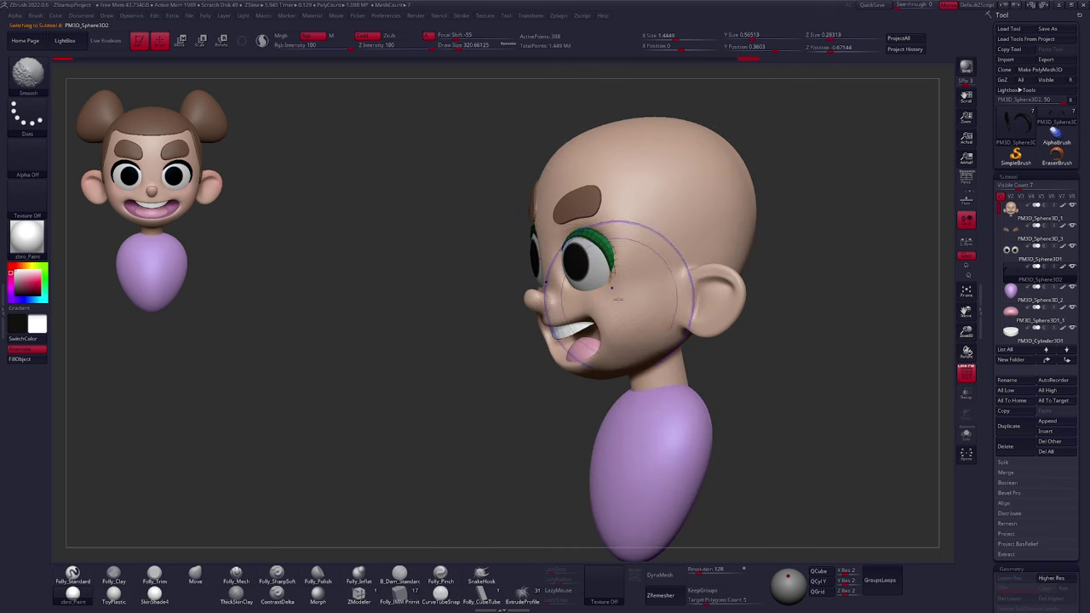
left_click_drag(616, 316, 610, 319)
right_click_drag(622, 317, 637, 298, "shift")
key("space")
left_click_drag(637, 295, 624, 295)
left_click_drag(628, 256, 623, 255)
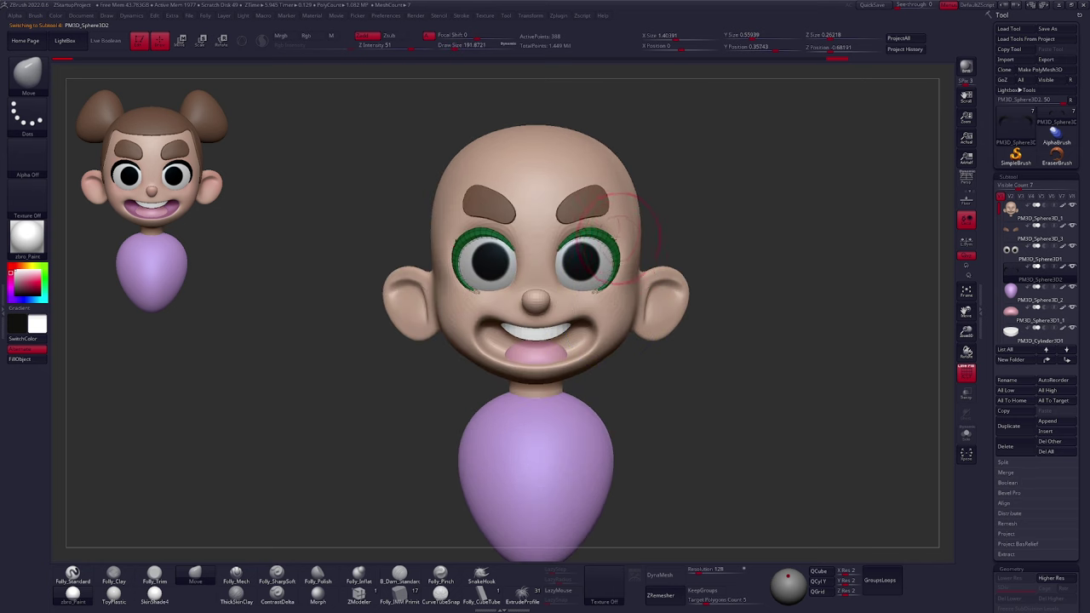
key("shift+f")
Select the eyebrows and adjust their shape with the Move brush at draw size about 252
left_click(601, 205, "alt")
right_click_drag(610, 207, 569, 220)
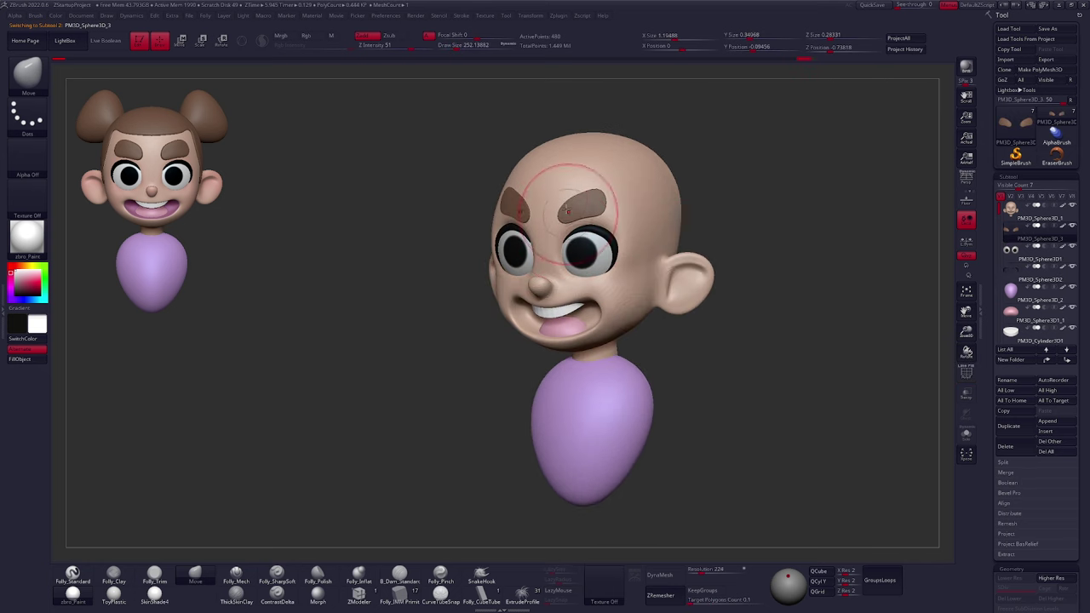
left_click_drag(609, 203, 588, 205)
Reselect the head and choose MaskLasso as the masking brush
left_click(628, 277, "alt")
mouse_move(647, 353)
right_mouse_down("shift")
mouse_move(675, 363)
mouse_move(656, 363)
right_mouse_up("shift")
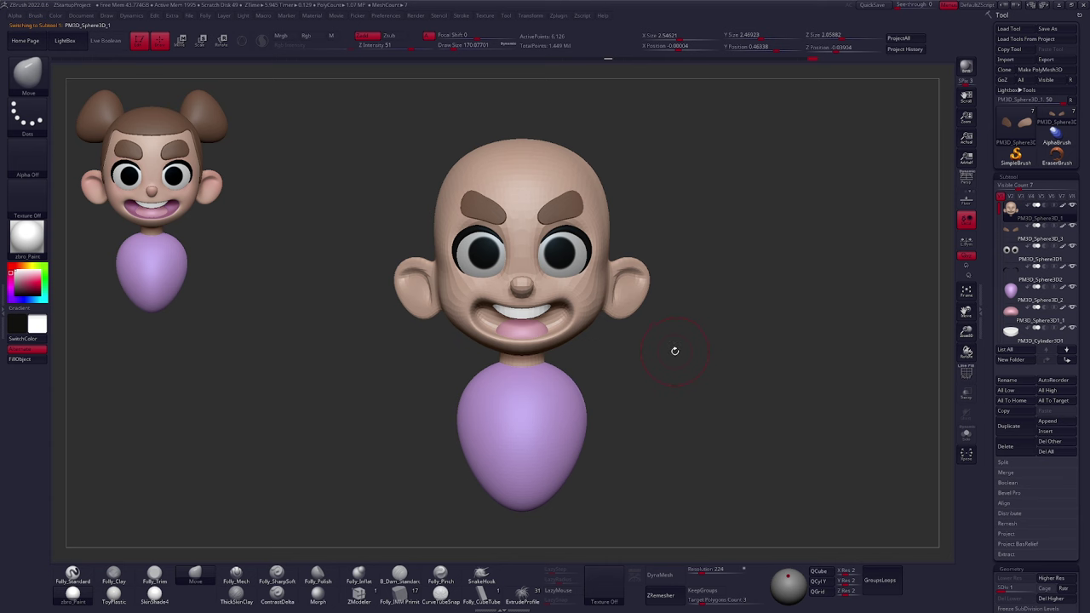
right_click_drag(652, 272, 651, 298, "ctrl")
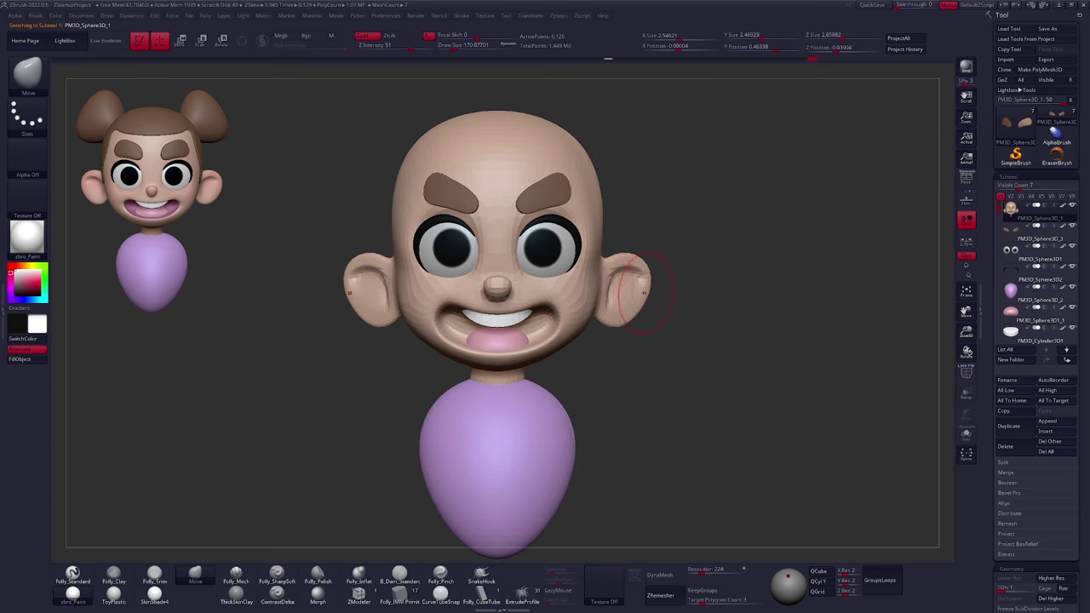
key("b")
key("p")
key("a")
left_click(40, 83, "ctrl")
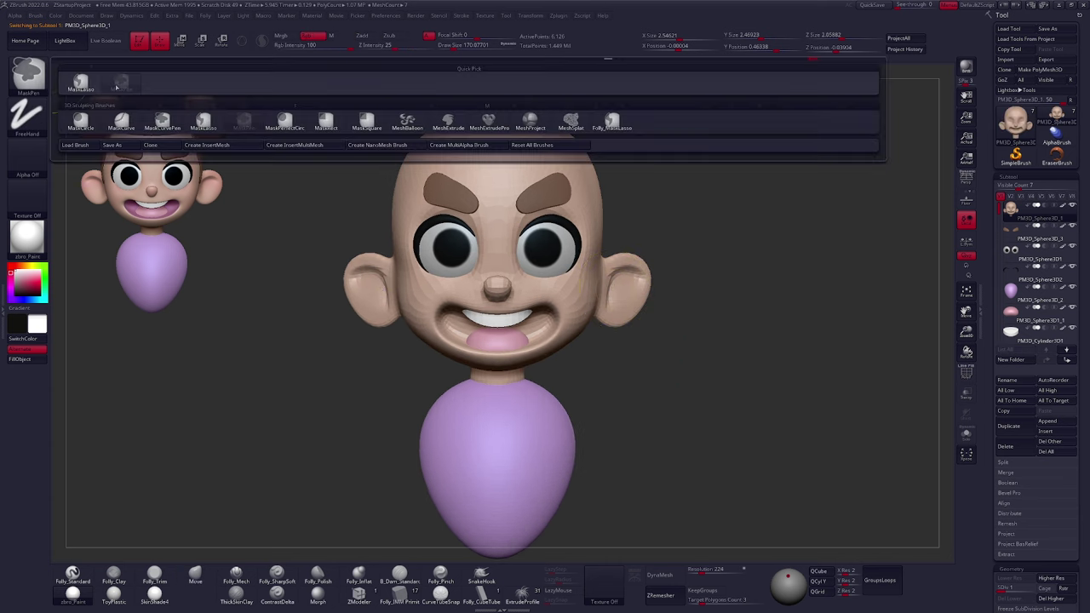
left_click(94, 83)
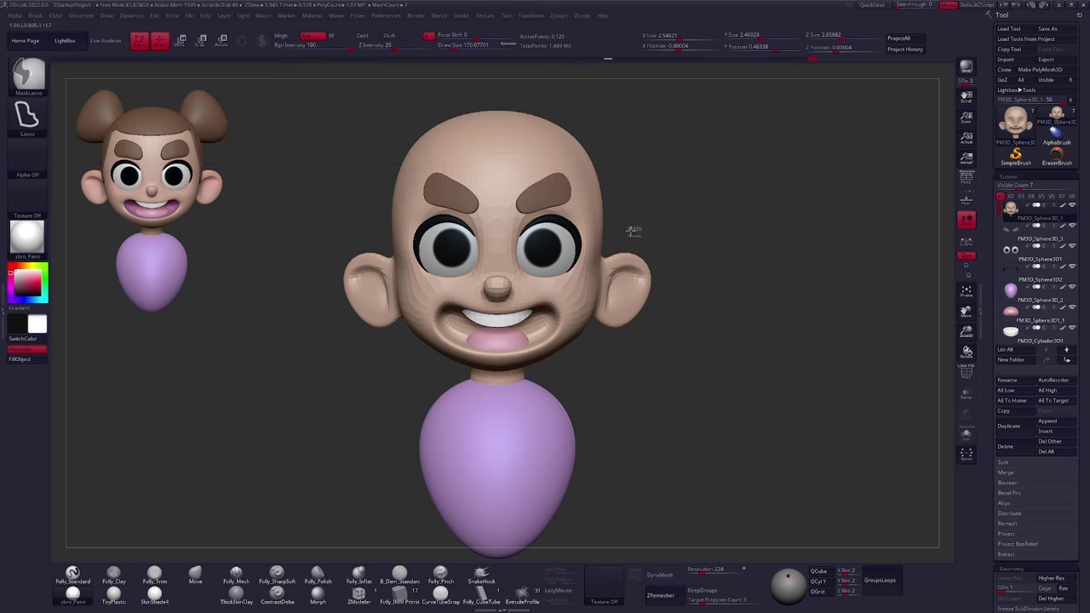
Lasso-mask both ears and clear the mask from the surrounding cheek, jaw and skull
mouse_move(595, 314)
left_mouse_down("ctrl")
mouse_move(627, 368)
mouse_move(688, 225)
mouse_move(669, 223)
left_mouse_up("ctrl")
mouse_move(770, 398)
left_mouse_down()
mouse_move(699, 401)
mouse_move(733, 398)
mouse_move(704, 355)
left_mouse_up()
left_click_drag(613, 232, 716, 356, "ctrl")
mouse_move(720, 373)
left_mouse_down()
mouse_move(682, 385)
mouse_move(677, 408)
left_mouse_up()
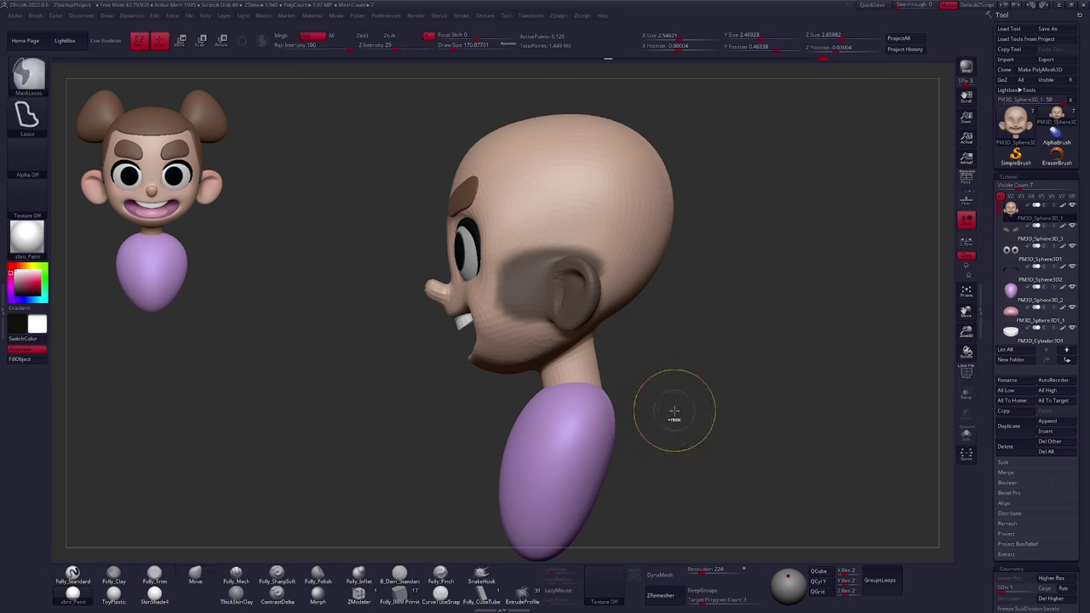
mouse_move(545, 334)
left_mouse_down("ctrl")
mouse_move(546, 236)
mouse_move(554, 432)
mouse_move(558, 418)
left_mouse_up("ctrl")
left_click_drag(677, 339, 605, 330)
mouse_move(570, 287)
left_mouse_down("ctrl+alt")
mouse_move(546, 231)
mouse_move(597, 269)
left_mouse_up("ctrl+alt")
right_click_drag(582, 262, 569, 261)
mouse_move(567, 262)
left_mouse_down("ctrl+alt")
mouse_move(523, 231)
mouse_move(552, 240)
left_mouse_up("ctrl+alt")
right_click_drag(552, 240, 605, 267)
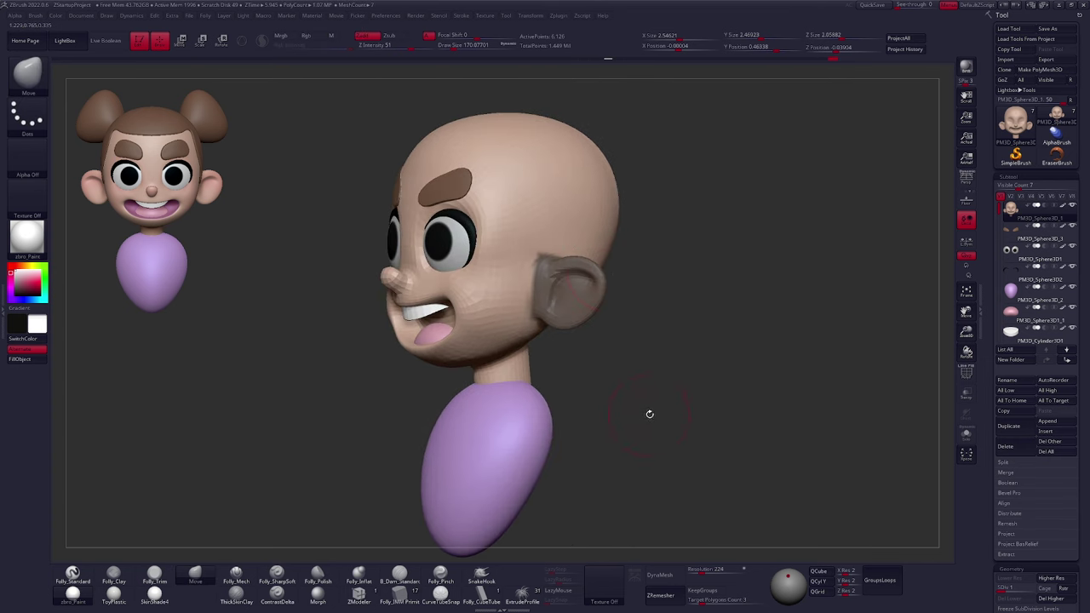
Soften the edges of the ear mask and invert it so only the ears are editable
left_click(575, 299, "ctrl")
left_click(573, 314, "ctrl")
left_click(569, 315, "ctrl")
right_click_drag(570, 315, 639, 328)
left_click(594, 319, "ctrl")
Transpose the unmasked ears closer to the head, clear the mask and return to subdivision level 4
key("w")
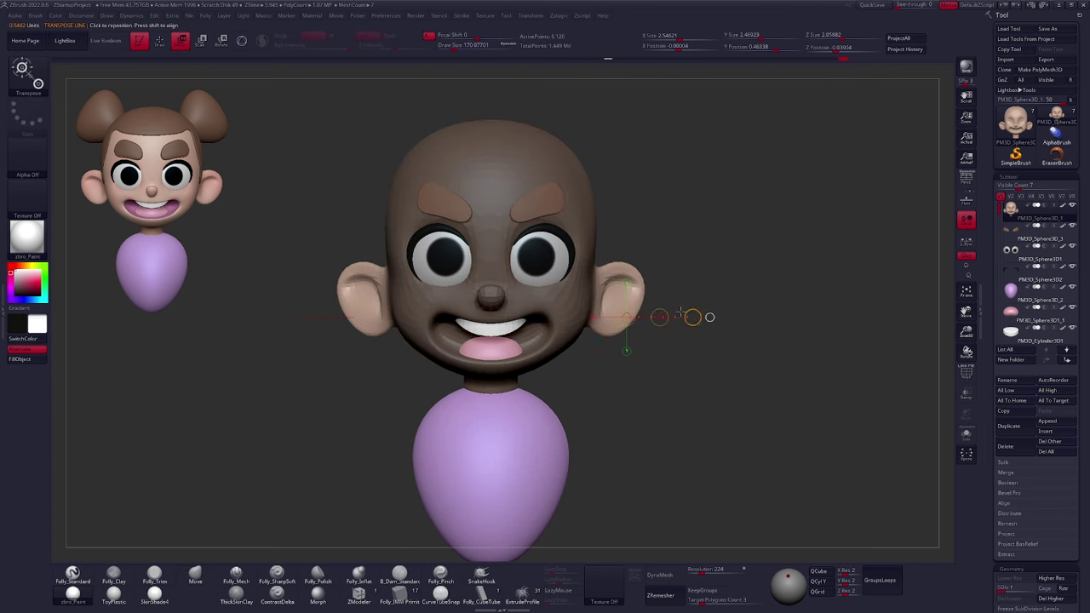
mouse_move(660, 318)
left_mouse_down()
mouse_move(645, 322)
mouse_move(654, 366)
left_mouse_up()
key("q")
mouse_move(668, 399)
right_mouse_down("ctrl")
mouse_move(645, 403)
mouse_move(674, 395)
right_mouse_up("ctrl")
key("d")
key("d")
key("d")
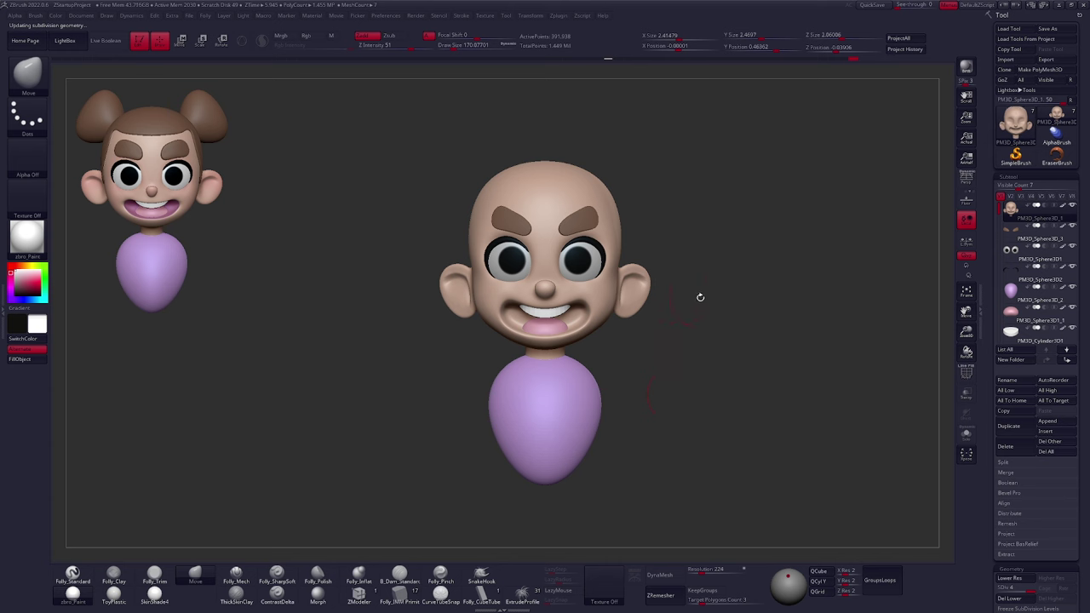
Drop the head to subdivision level 1 and reshape the skull with the Move brush at draw size about 447
key("space")
left_click_drag(599, 202, 619, 202)
key("shift+d")
key("shift+d")
key("shift+d")
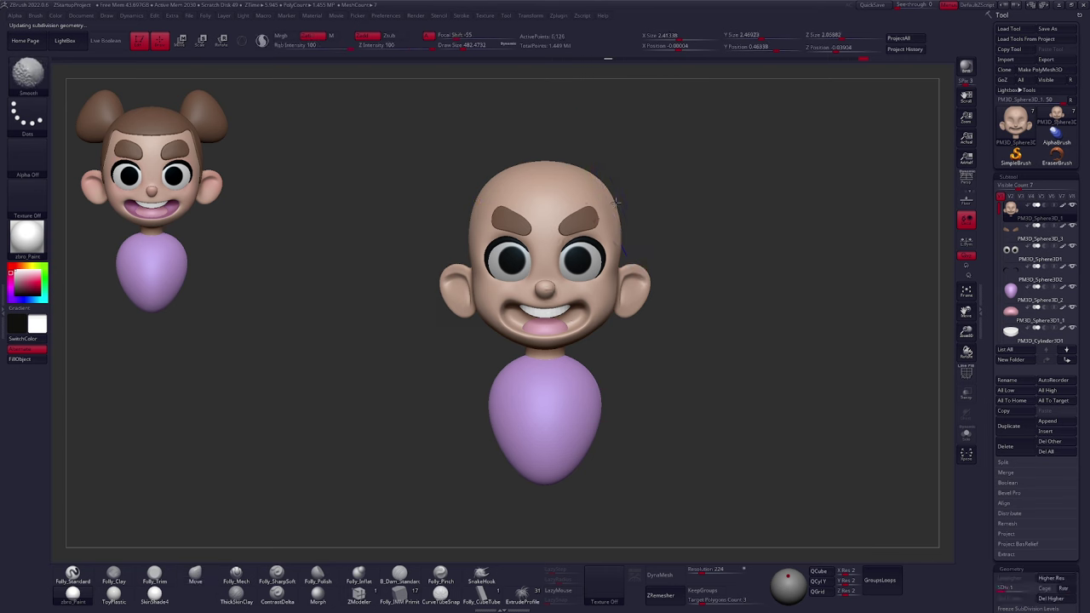
right_click_drag(627, 202, 587, 200, "shift")
right_click_drag(628, 284, 660, 288)
key("bracketleft")
left_click_drag(649, 281, 663, 292)
right_click_drag(709, 369, 668, 371, "alt")
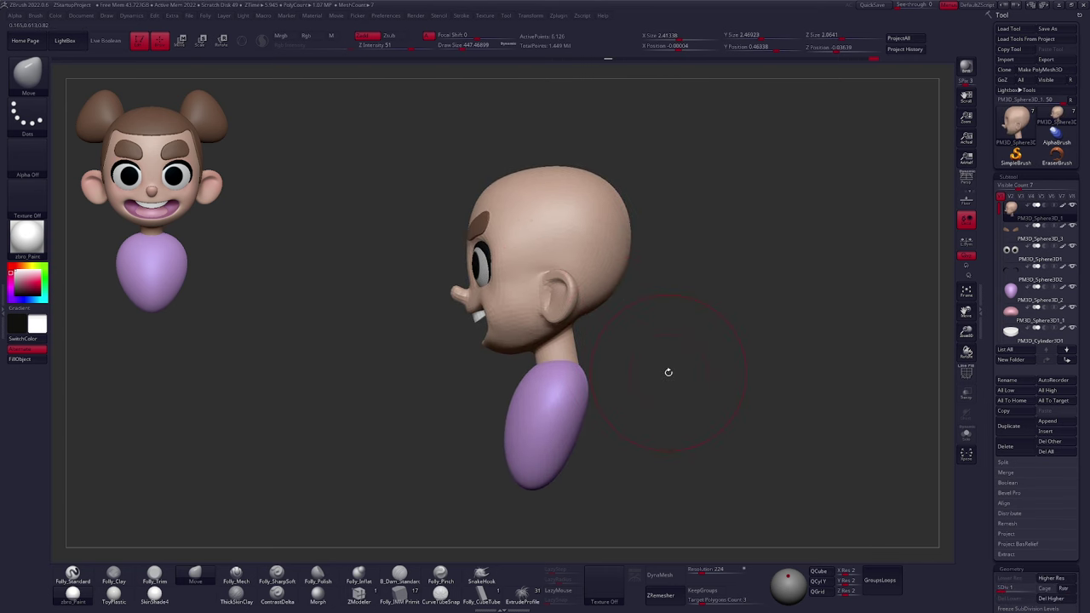
Refine the head's overall form with the Move brush at draw size about 279, and return to subdivision level 4
right_click_drag(590, 231, 666, 298, "shift")
key("bracketleft")
key("bracketleft")
right_click_drag(699, 345, 709, 359, "ctrl")
key("d")
key("d")
key("d")
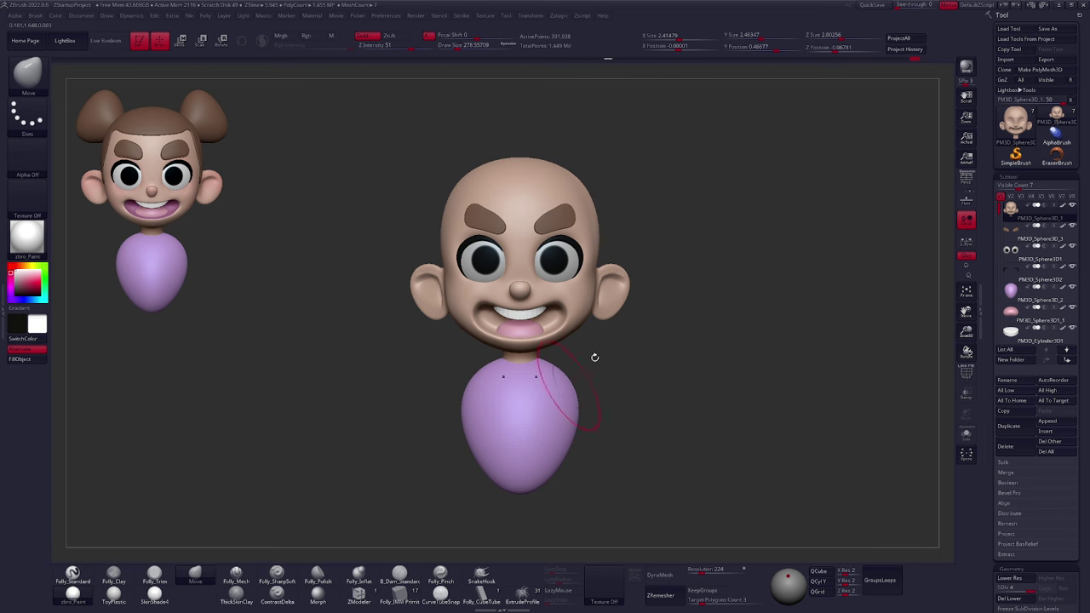
Reduce the draw size to about 130 and switch to the Folly_Standard brush
right_click_drag(660, 375, 666, 370, "alt")
right_click(700, 345)
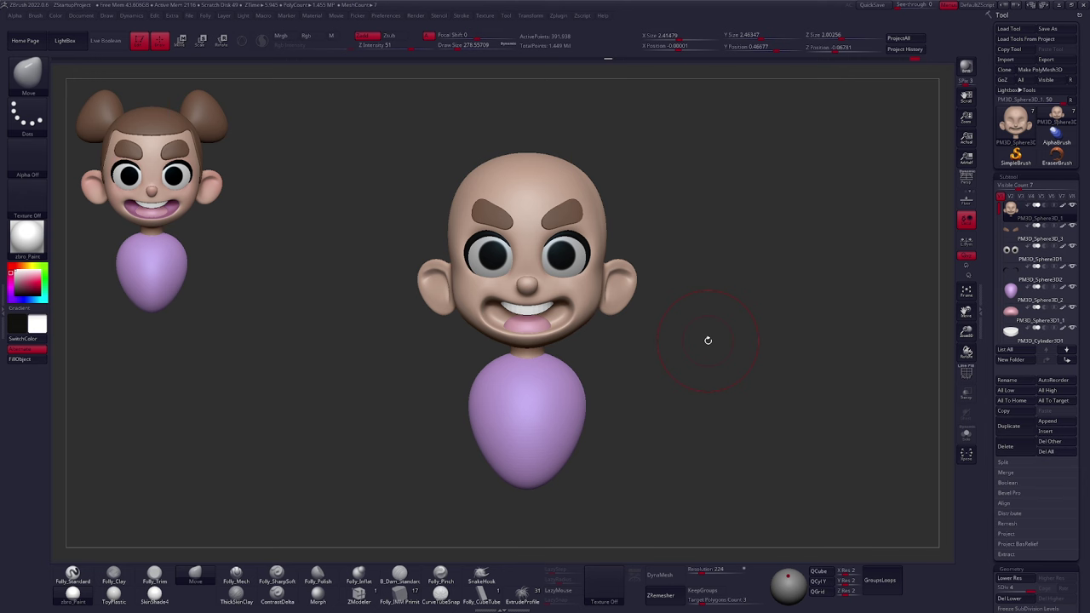
key("space")
left_click(659, 357)
right_click_drag(601, 272, 655, 246, "ctrl")
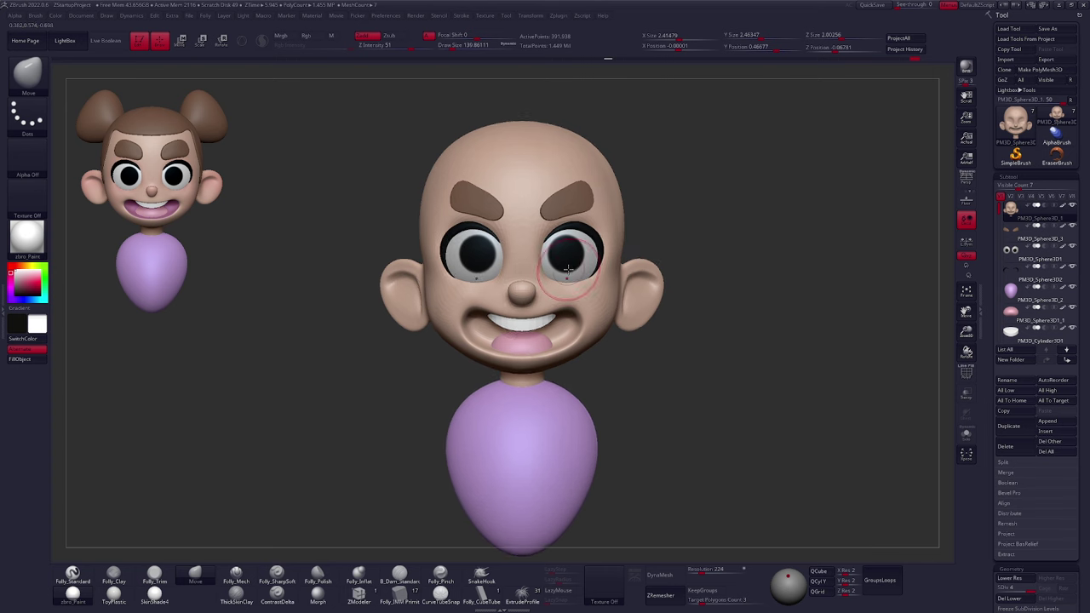
key("space")
left_click(660, 240)
key("1")
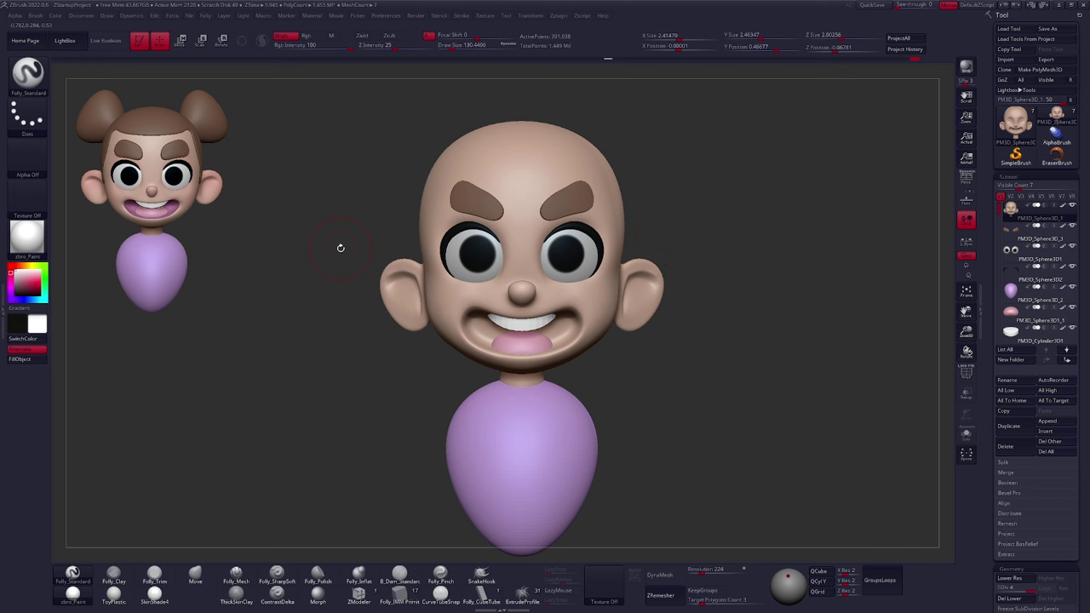
Choose the Standard brush, turn Zadd off and enable Rgb for painting
key("b")
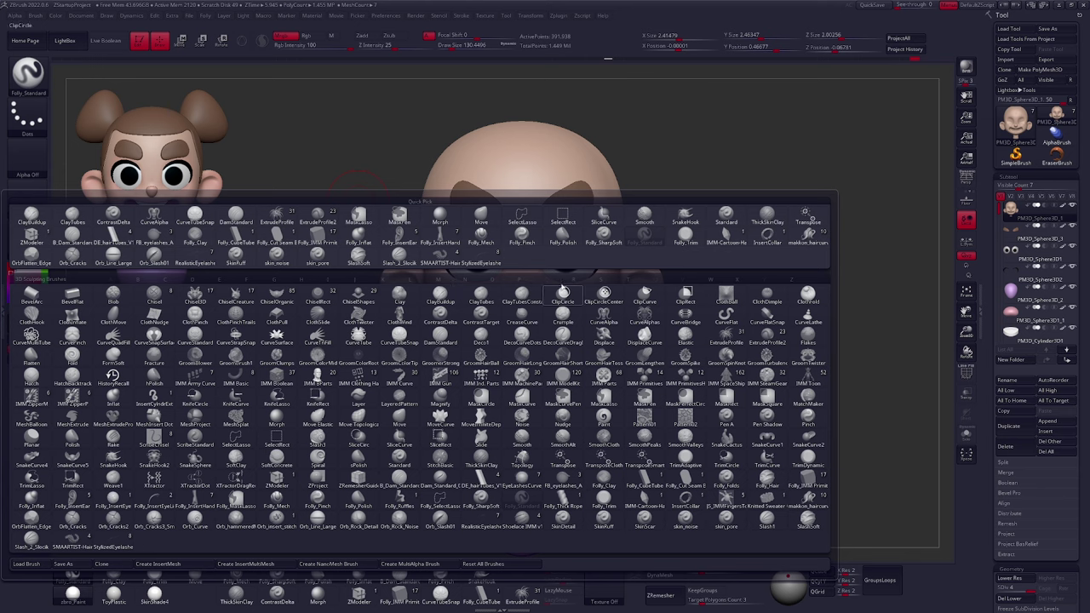
left_click(603, 281)
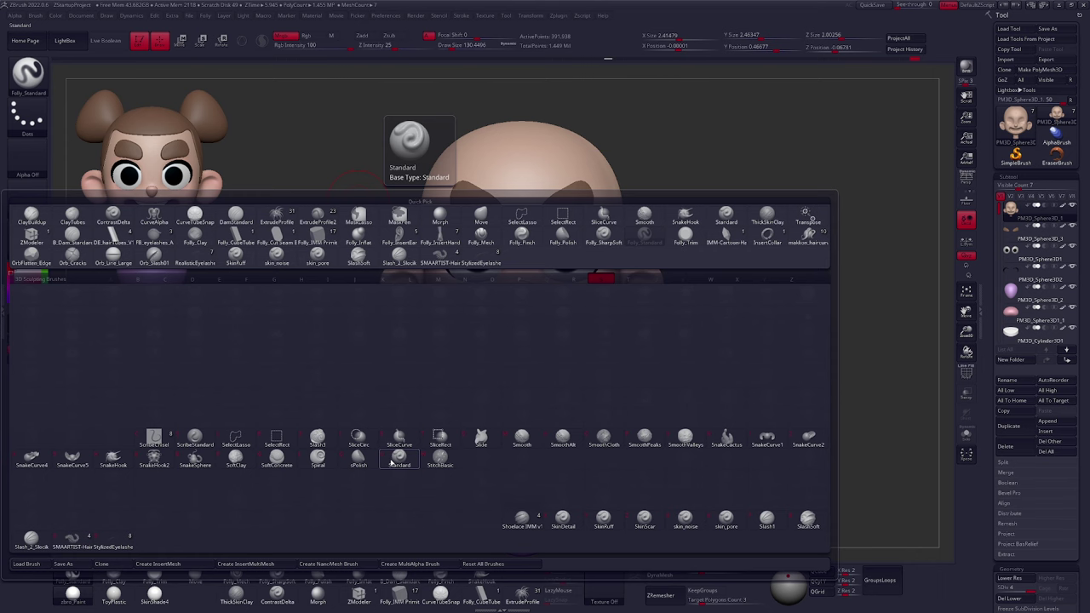
left_click(400, 460)
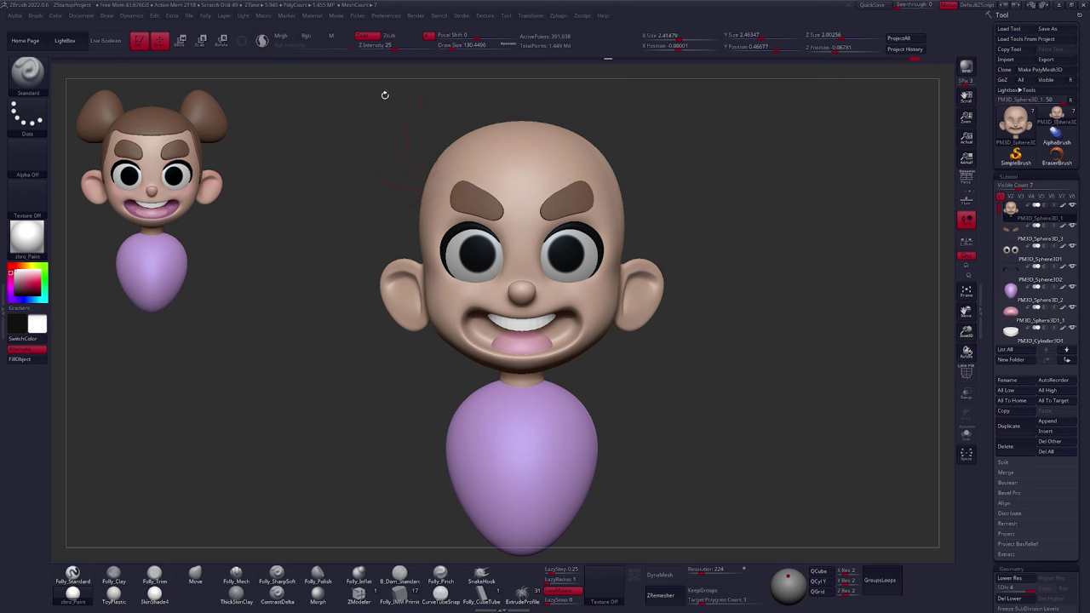
left_click(371, 36)
left_click(288, 36)
Try painting white strokes across the forehead with Rgb, first without and again with Zadd enabled
left_click_drag(549, 156, 609, 202)
mouse_move(558, 147)
left_mouse_down()
mouse_move(532, 174)
mouse_move(540, 184)
left_mouse_up()
left_click(359, 36)
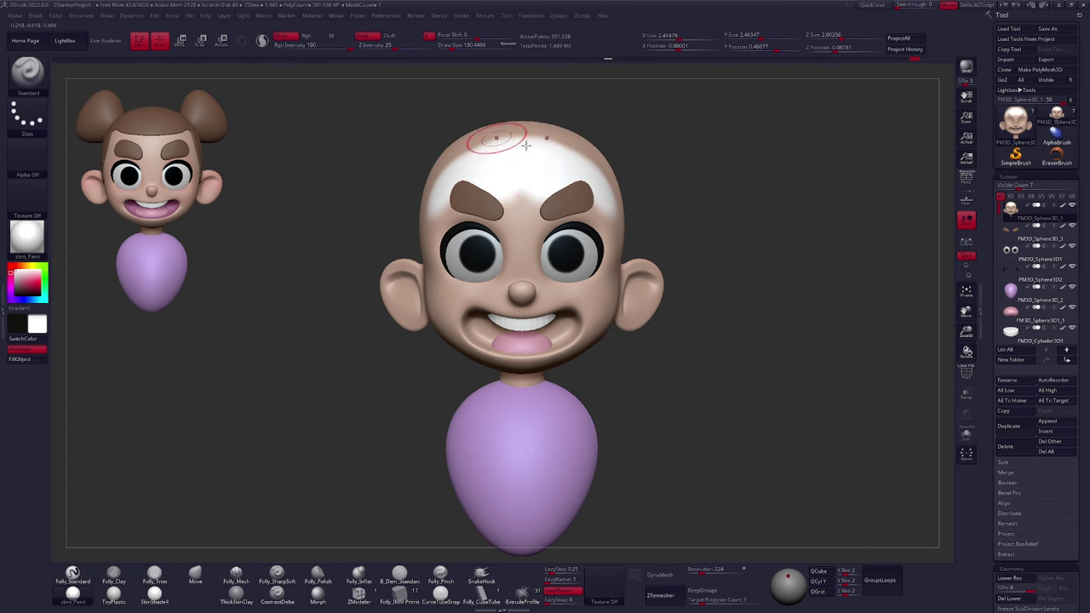
right_click_drag(511, 139, 492, 137)
left_click_drag(557, 151, 606, 201)
mouse_move(598, 149)
left_mouse_down()
mouse_move(619, 184)
mouse_move(617, 193)
mouse_move(606, 174)
mouse_move(612, 193)
left_mouse_up()
Undo all the white test strokes on the forehead
key("ctrl+z")
key("ctrl+z")
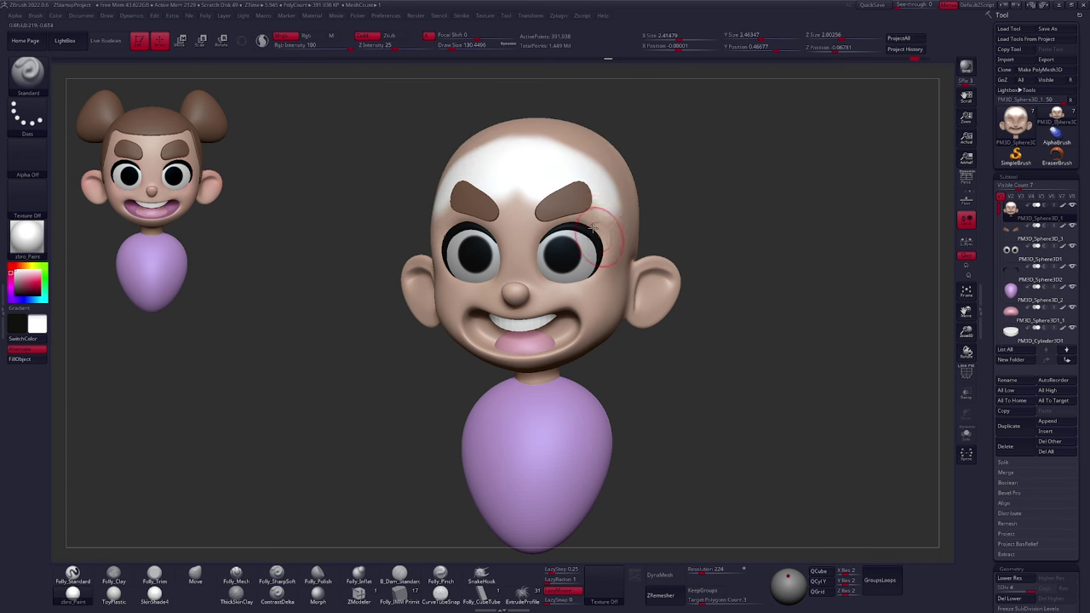
key("ctrl+z")
key("ctrl+z")
key("ctrl+z")
key("ctrl+z")
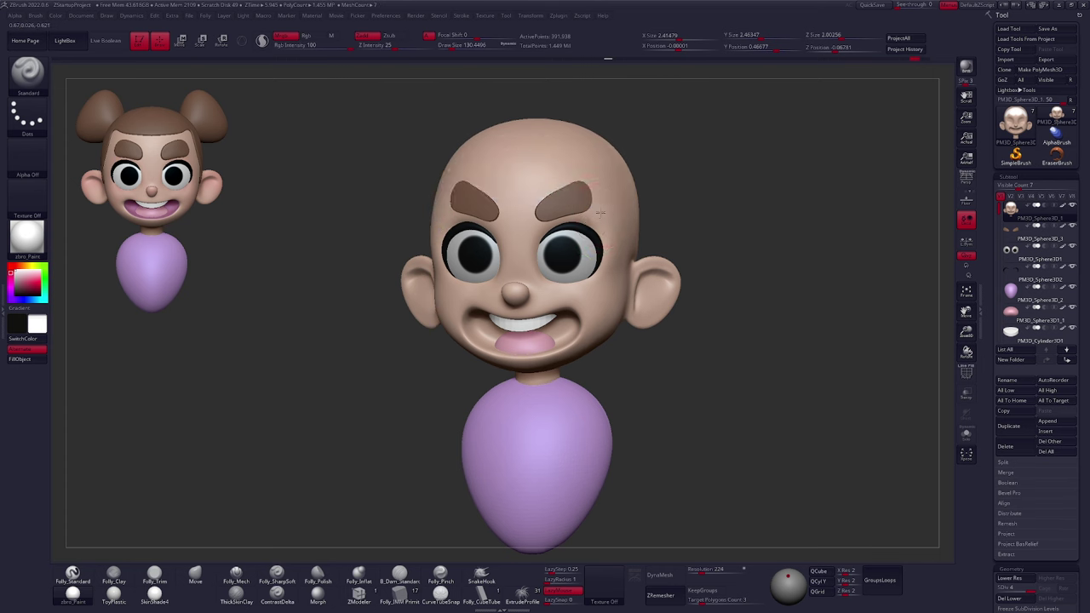
right_click_drag(627, 225, 655, 230, "shift")
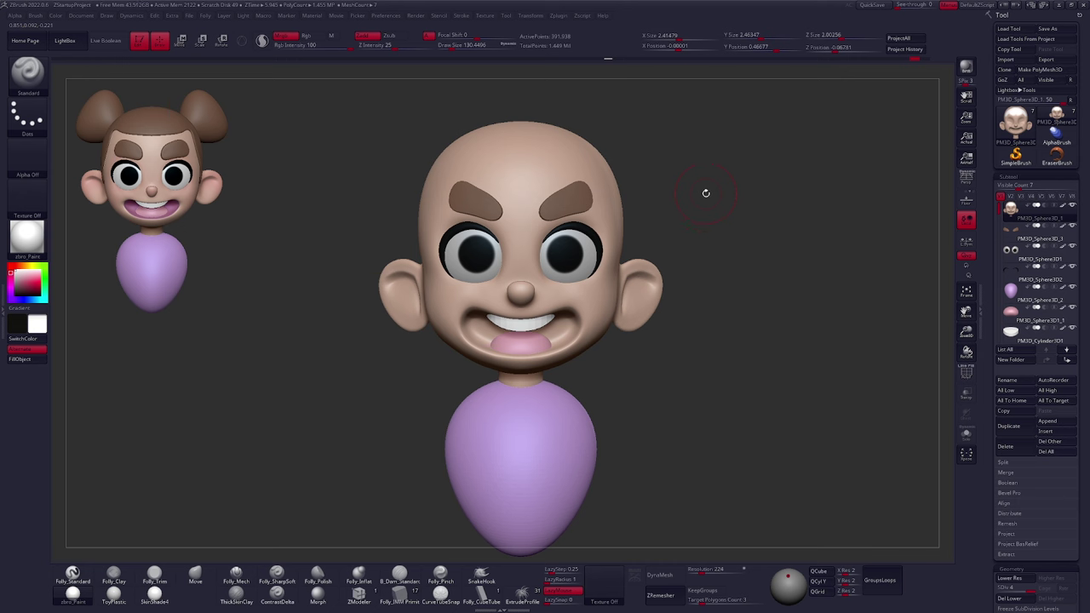
Turn off LazyMouse for the Standard brush and sample the tongue's pink as the painting color
left_click(461, 15)
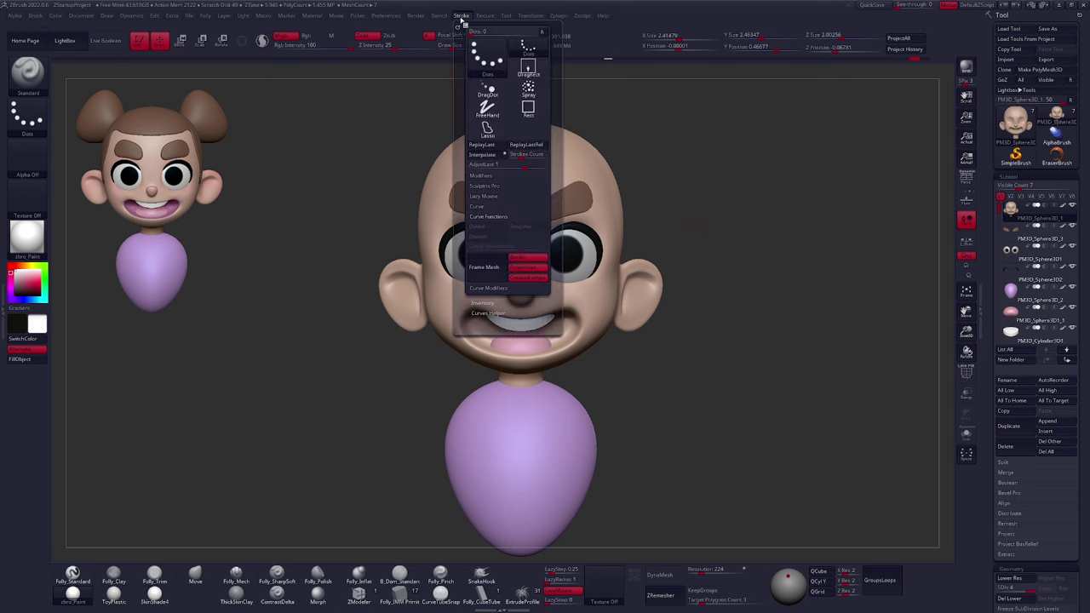
left_click(484, 196)
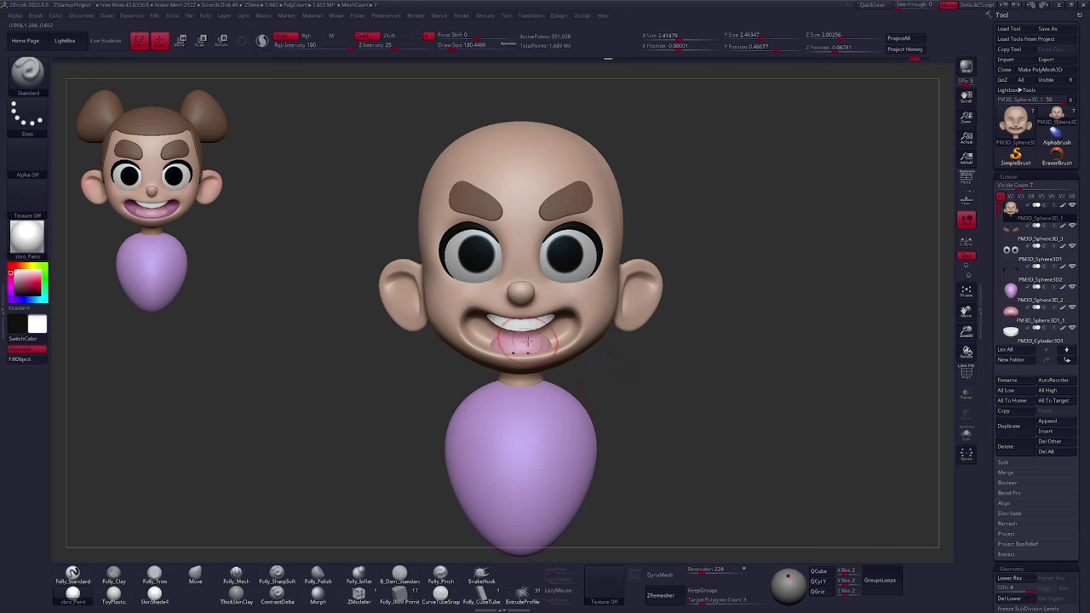
key("c")
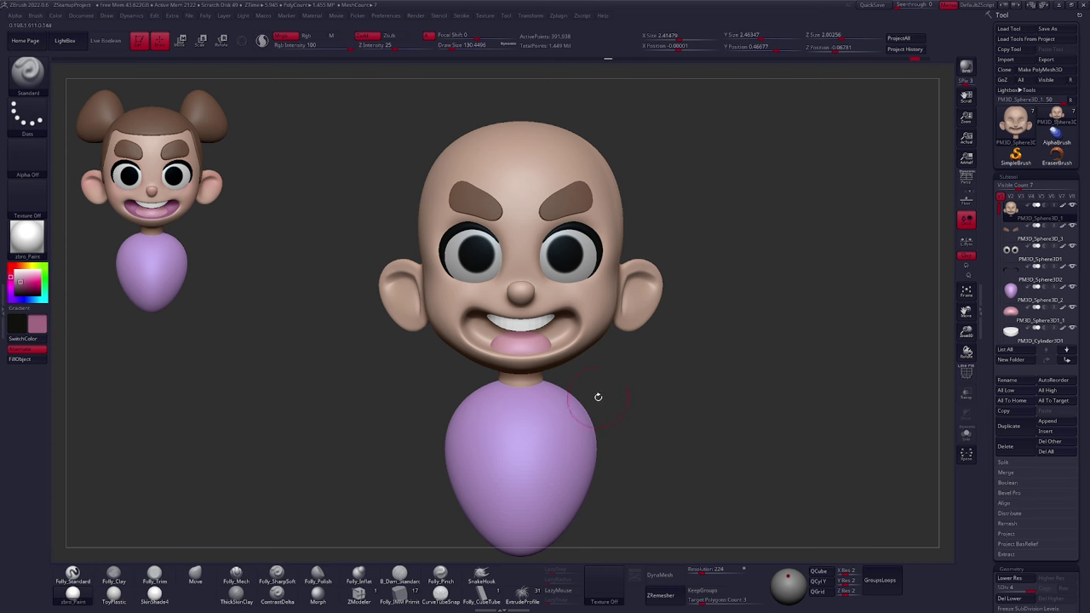
Isolate the head, choose the Folly_Standard brush and turn off Zadd for color-only painting
left_click_drag(577, 367, 645, 398, "alt")
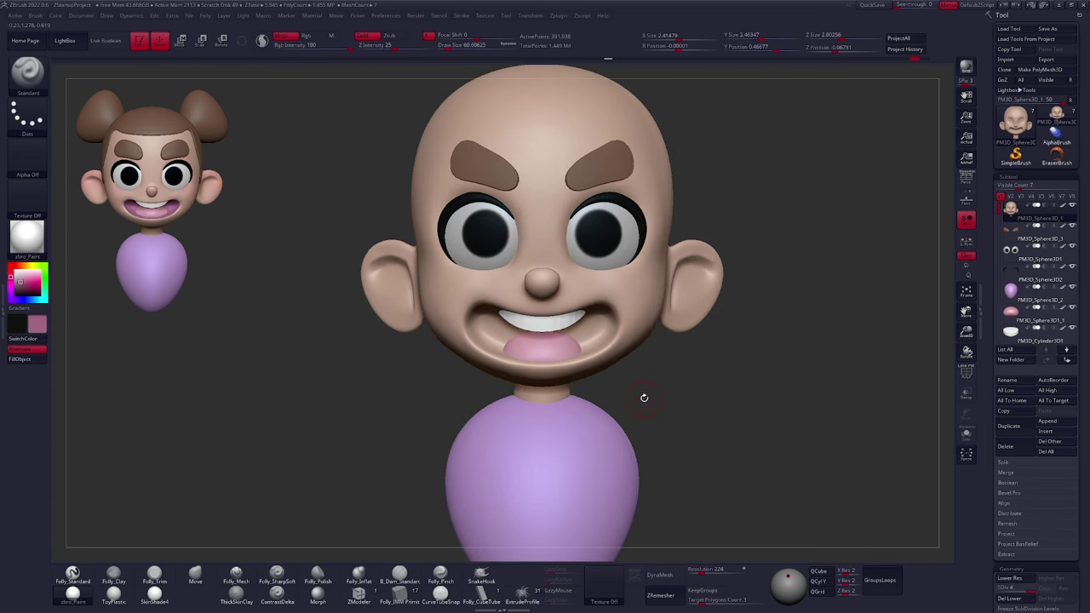
key("alt+s")
right_click_drag(549, 364, 554, 328)
right_click_drag(554, 328, 560, 343, "ctrl")
left_click(369, 36)
key("1")
Paint the upper inside of the mouth with the sampled pink
left_click_drag(485, 332, 584, 321)
right_click_drag(533, 348, 545, 306)
mouse_move(490, 315)
left_mouse_down()
mouse_move(569, 315)
mouse_move(517, 302)
left_mouse_up()
right_click_drag(530, 317, 500, 315)
left_click_drag(488, 311, 476, 325)
right_click_drag(479, 322, 487, 357)
Try painting the mouth's lower interior pink with broad strokes, and undo the last of them
mouse_move(479, 347)
left_mouse_down()
mouse_move(501, 363)
mouse_move(546, 366)
left_mouse_up()
right_click_drag(545, 366, 554, 351)
left_click_drag(554, 377, 525, 387)
right_click_drag(516, 366, 496, 365)
right_click_drag(416, 363, 373, 363)
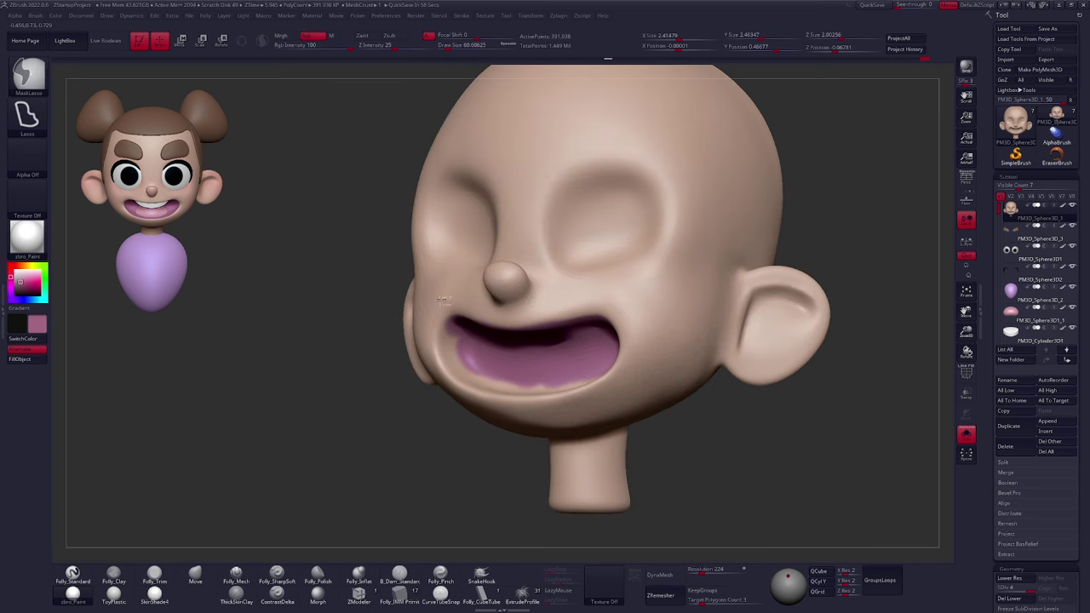
mouse_move(431, 308)
left_mouse_down("ctrl")
mouse_move(459, 308)
mouse_move(444, 324)
left_mouse_up("ctrl")
key("ctrl+z")
key("ctrl+z")
Reduce the draw size to about 25 and paint a pink band inside the lip near the mouth corners
mouse_move(400, 339)
right_mouse_down()
mouse_move(439, 336)
mouse_move(400, 339)
right_mouse_up()
key("space")
left_click_drag(467, 373, 453, 373)
mouse_move(486, 334)
right_mouse_down("alt")
mouse_move(540, 310)
mouse_move(514, 307)
right_mouse_up("alt")
left_click_drag(515, 289, 509, 305)
right_click_drag(506, 295, 502, 316)
left_click_drag(509, 321, 510, 346)
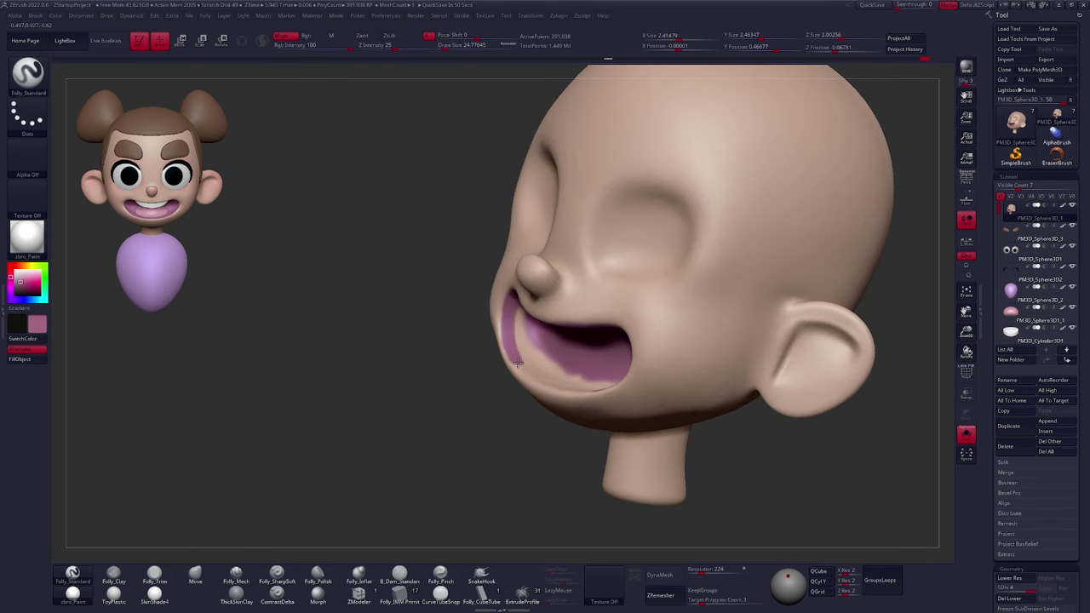
Set the draw size to about 29 and extend the pink band along the lower lip's inner edge to the middle
right_click_drag(534, 358, 549, 364)
key("space")
left_click_drag(555, 375, 559, 375)
mouse_move(549, 362)
right_mouse_down()
mouse_move(583, 342)
mouse_move(586, 407)
right_mouse_up()
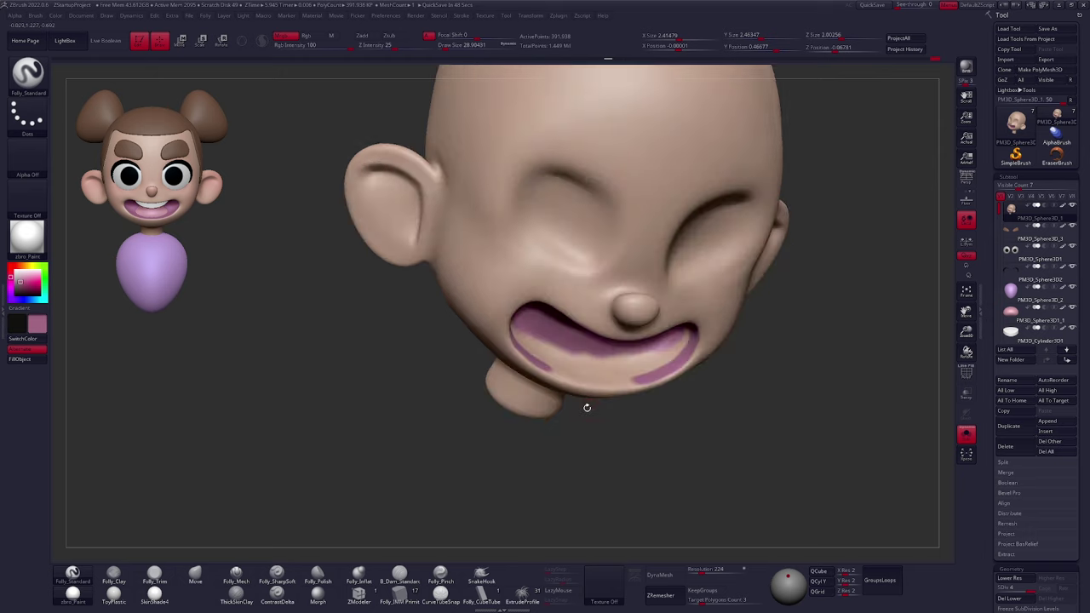
left_click_drag(549, 365, 595, 376)
right_click_drag(601, 376, 589, 402)
left_click_drag(565, 381, 594, 386)
right_click_drag(601, 388, 579, 348)
Enlarge the brush to about 54 and fill the rest of the mouth's interior with pink
key("space")
left_click_drag(626, 373, 636, 373)
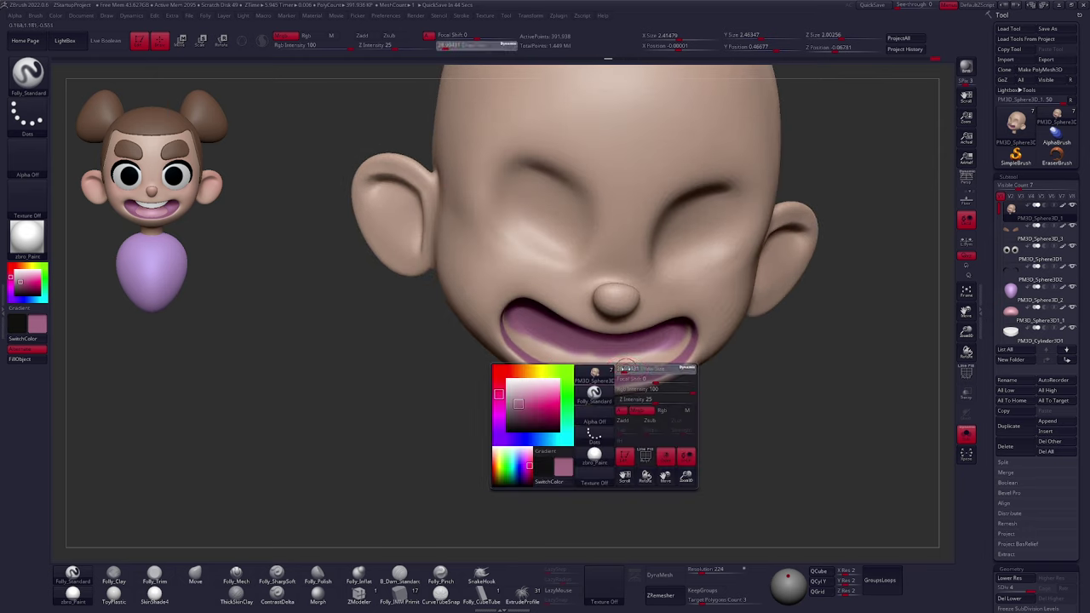
right_click_drag(604, 359, 632, 364)
left_click_drag(629, 364, 599, 367)
right_click_drag(599, 367, 629, 362)
left_click_drag(609, 361, 661, 366)
mouse_move(661, 365)
right_mouse_down()
mouse_move(675, 351)
mouse_move(641, 375)
right_mouse_up()
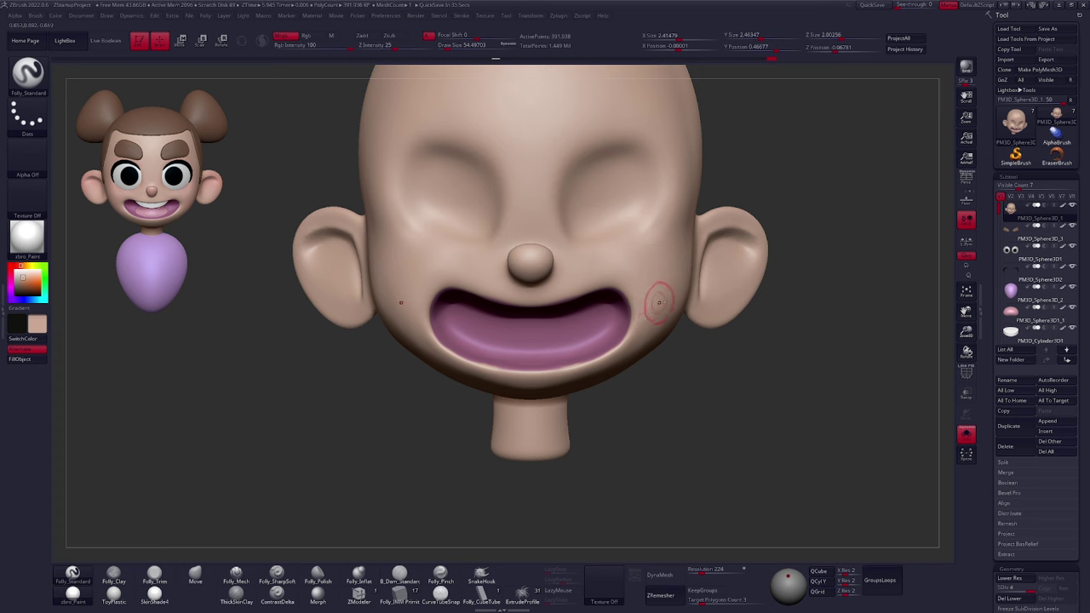
Clean up the lip's outer edge with skin color at a draw size of about 49, and resample the mouth's pink
key("s")
left_click_drag(657, 303, 654, 303)
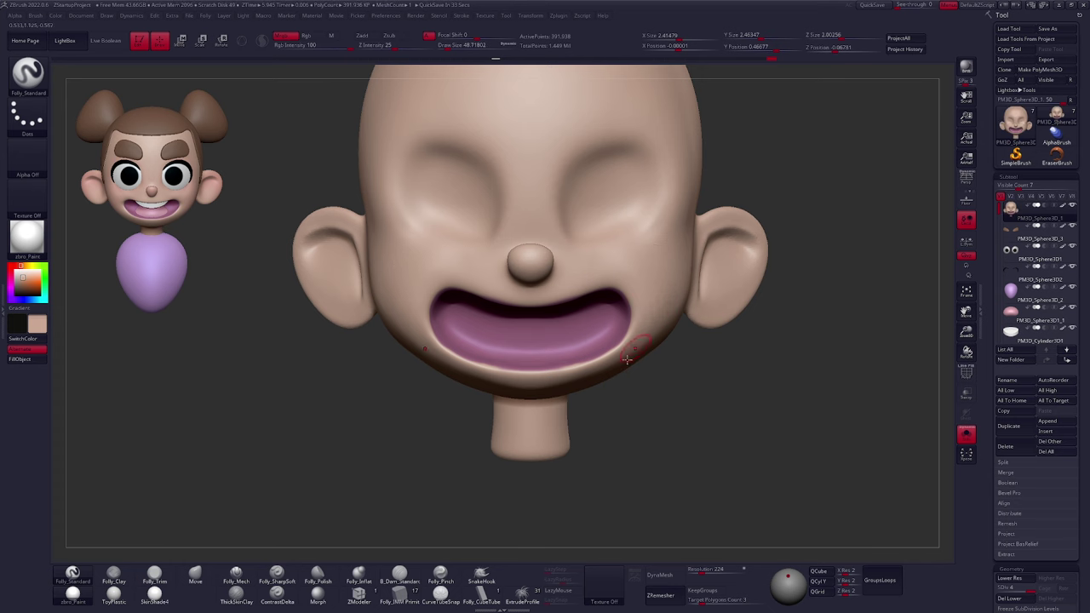
right_click_drag(637, 352, 607, 330)
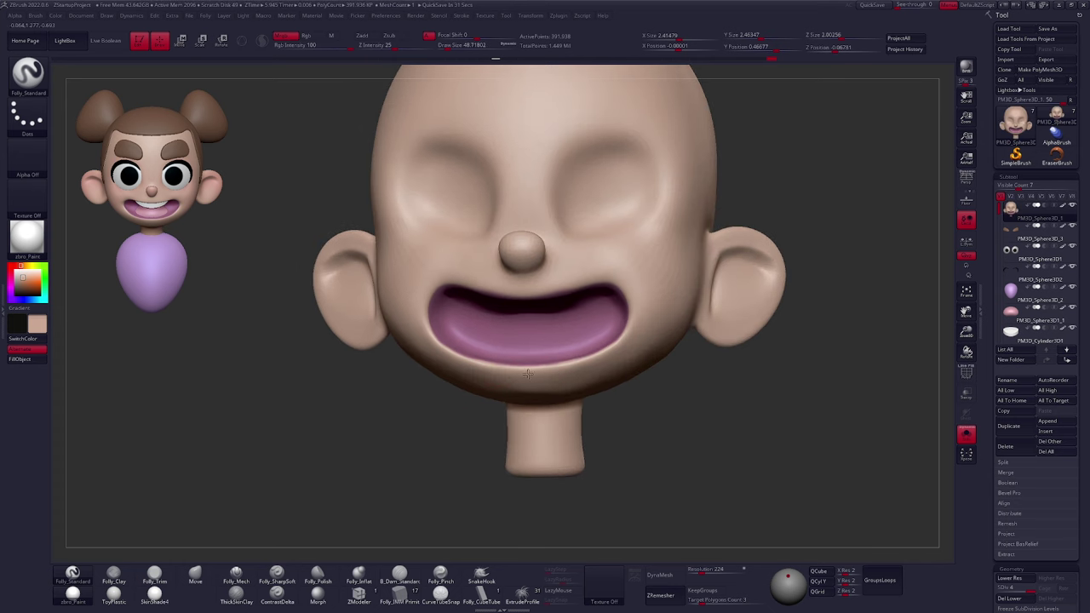
key("c")
right_click_drag(582, 353, 572, 438)
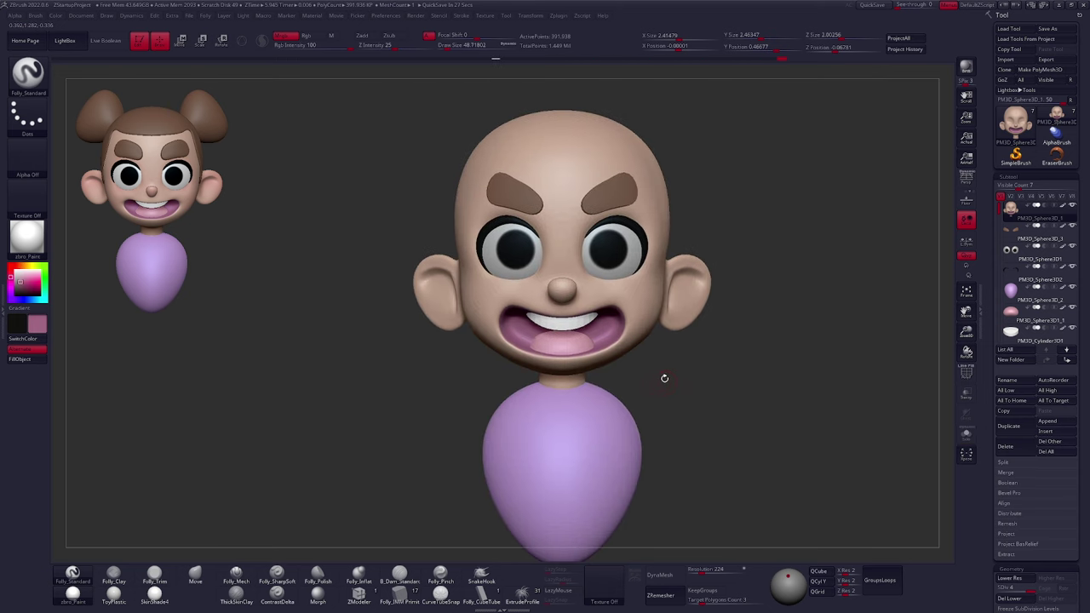
right_click_drag(664, 378, 688, 369)
key("b")
key("m")
key("v")
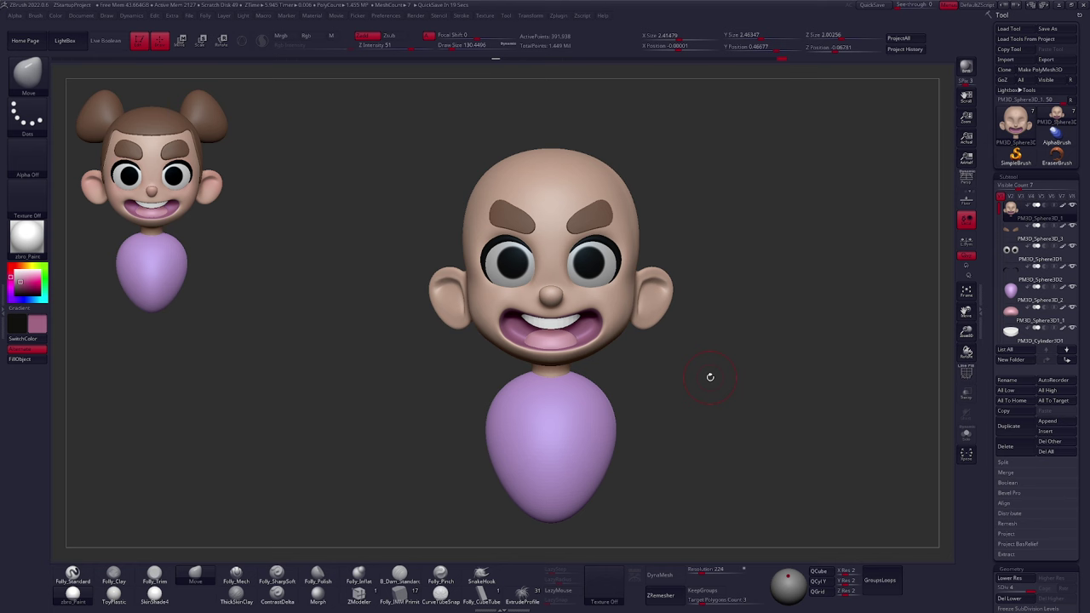
right_click_drag(711, 377, 730, 370)
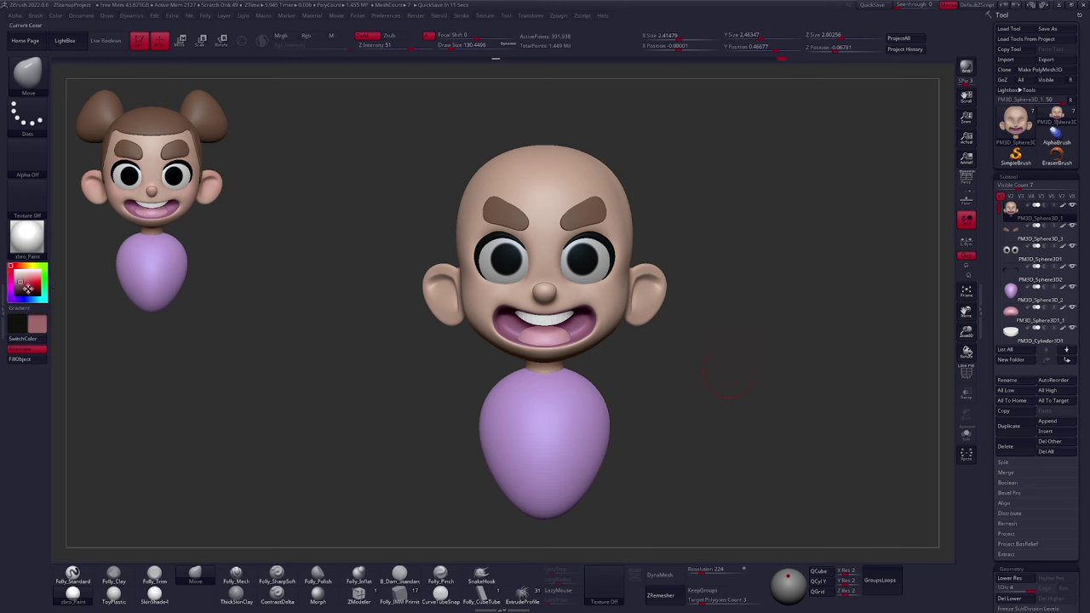
Pick a saturated red, return to the Folly_Standard brush and enlarge its draw size to about 292
left_click_drag(36, 283, 35, 281)
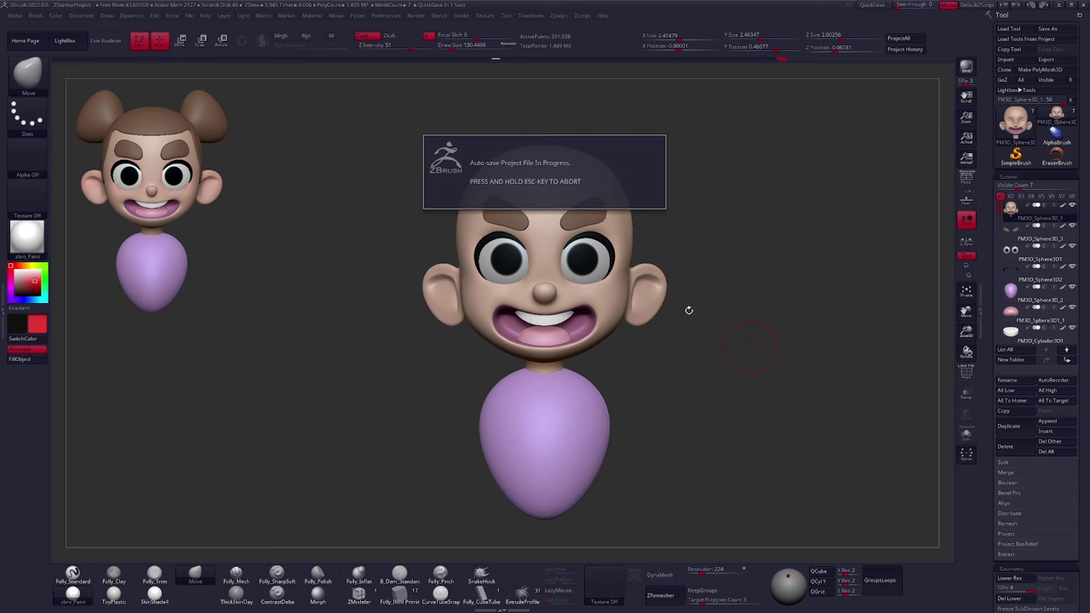
key("1")
key("space")
left_click_drag(703, 302, 720, 302)
key("space")
left_click_drag(642, 243, 636, 244)
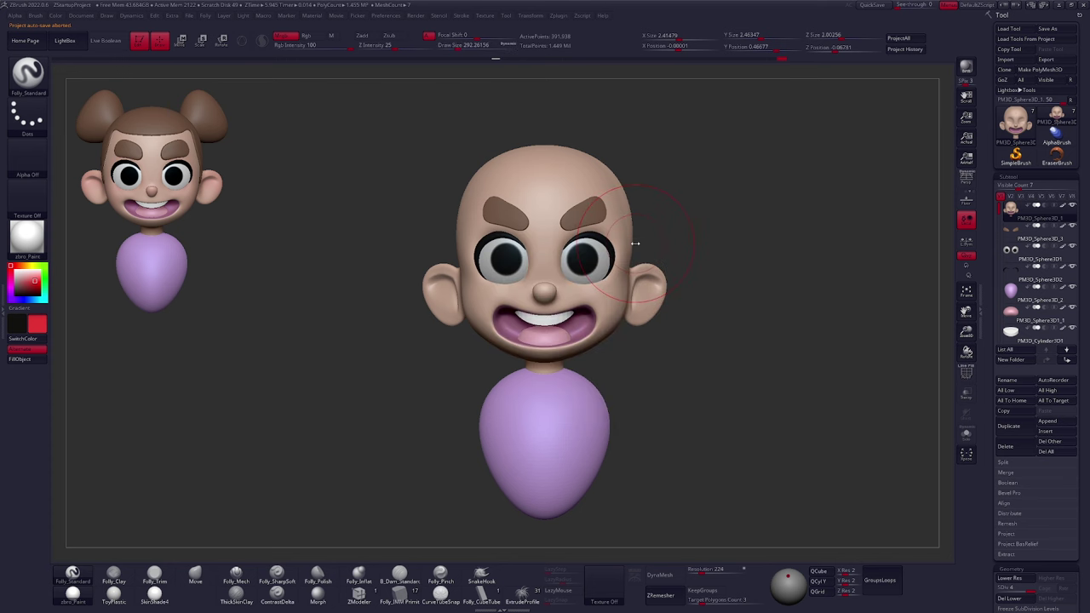
Try painting red on the forehead at full Rgb Intensity, and undo the stroke
mouse_move(603, 194)
left_mouse_down()
mouse_move(587, 185)
mouse_move(596, 190)
left_mouse_up()
right_click_drag(602, 197, 559, 203, "ctrl")
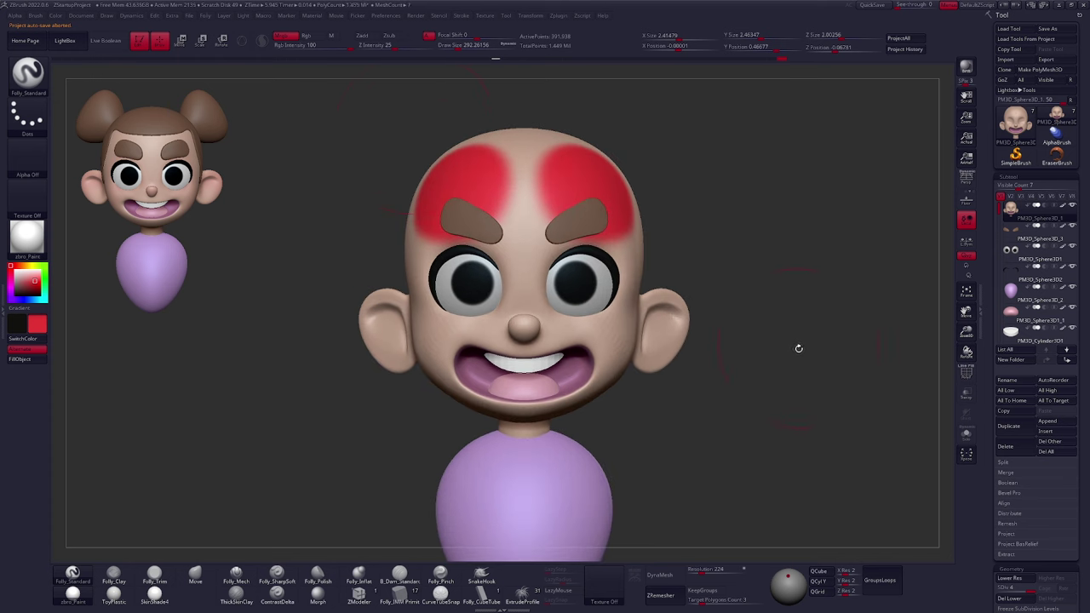
key("ctrl+z")
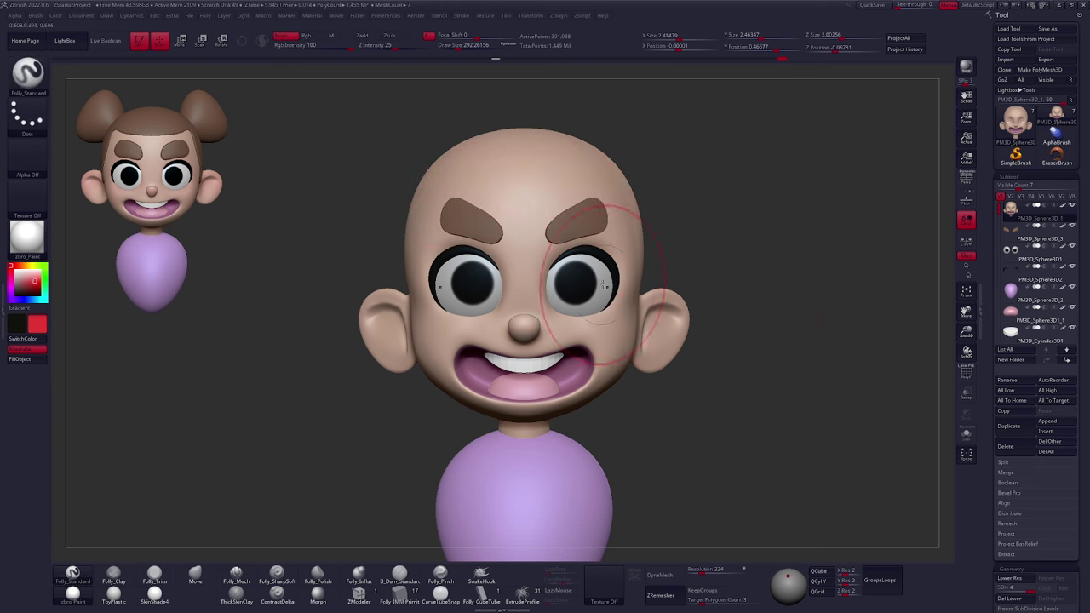
Lower Rgb Intensity to 14, test a soft red stroke on the temple, and undo the stroke
left_click_drag(334, 47, 331, 47)
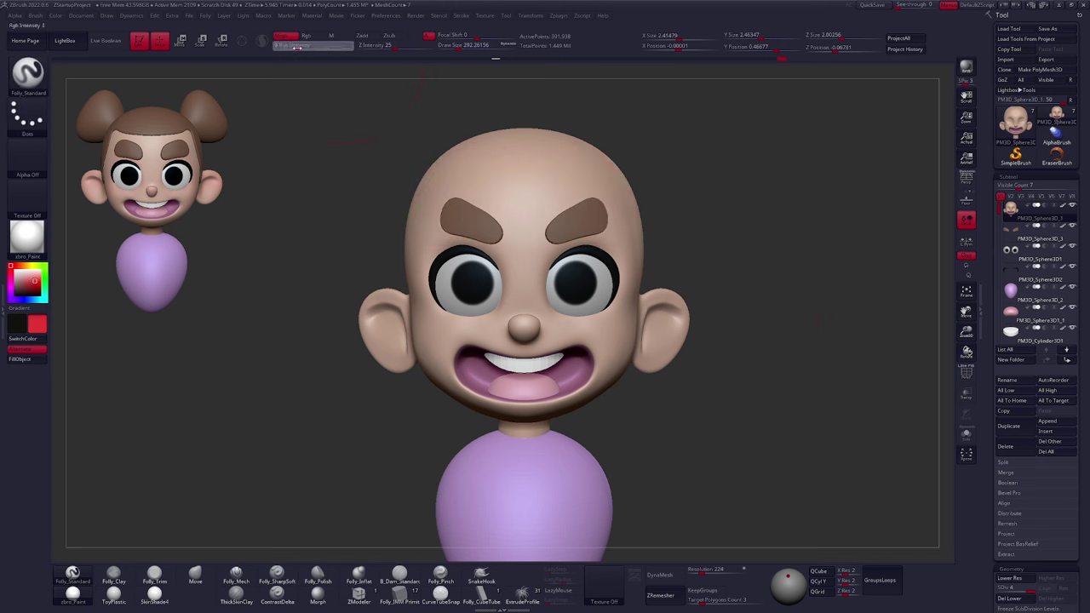
left_click_drag(302, 50, 303, 49)
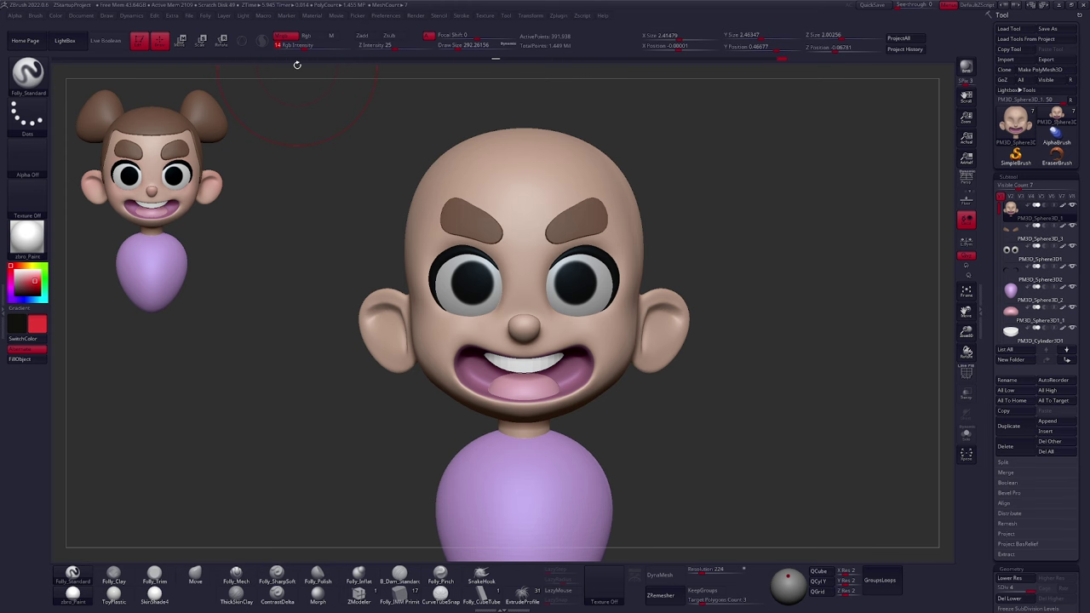
left_click_drag(688, 341, 670, 347)
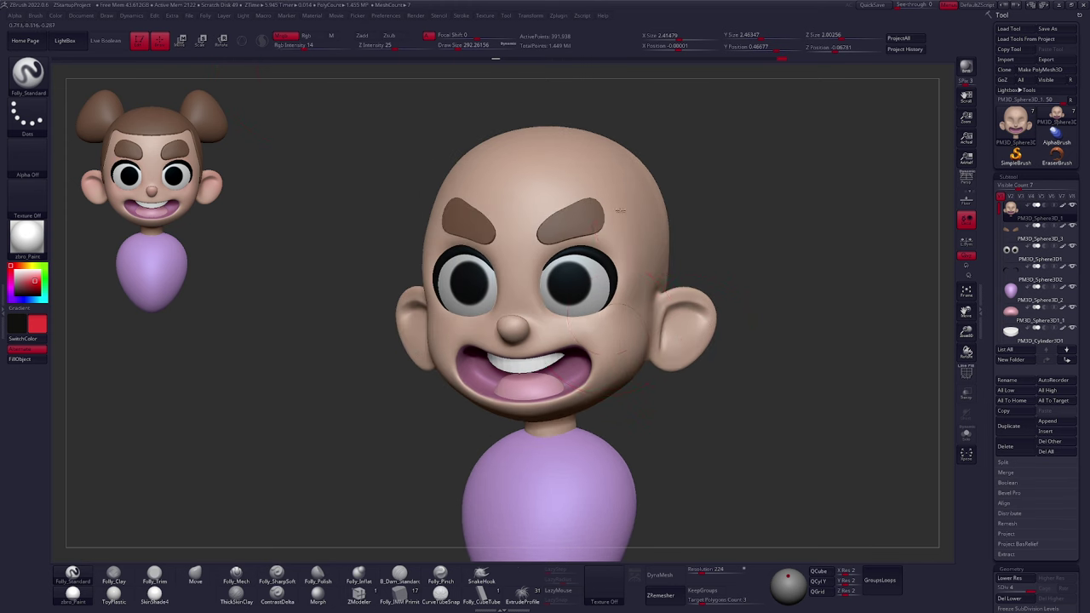
left_click_drag(622, 210, 630, 204)
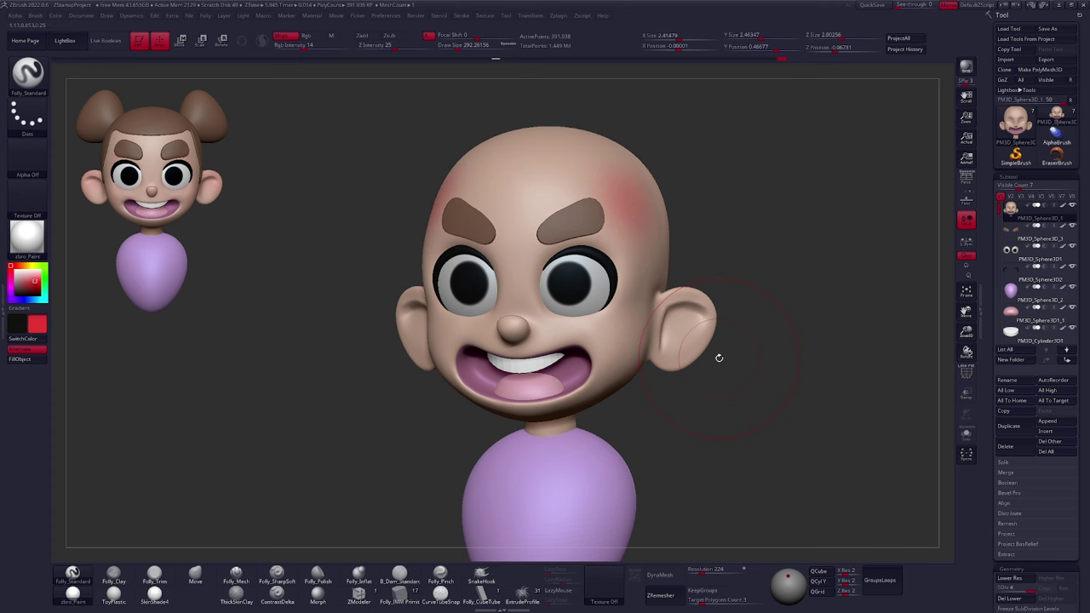
key("ctrl+z")
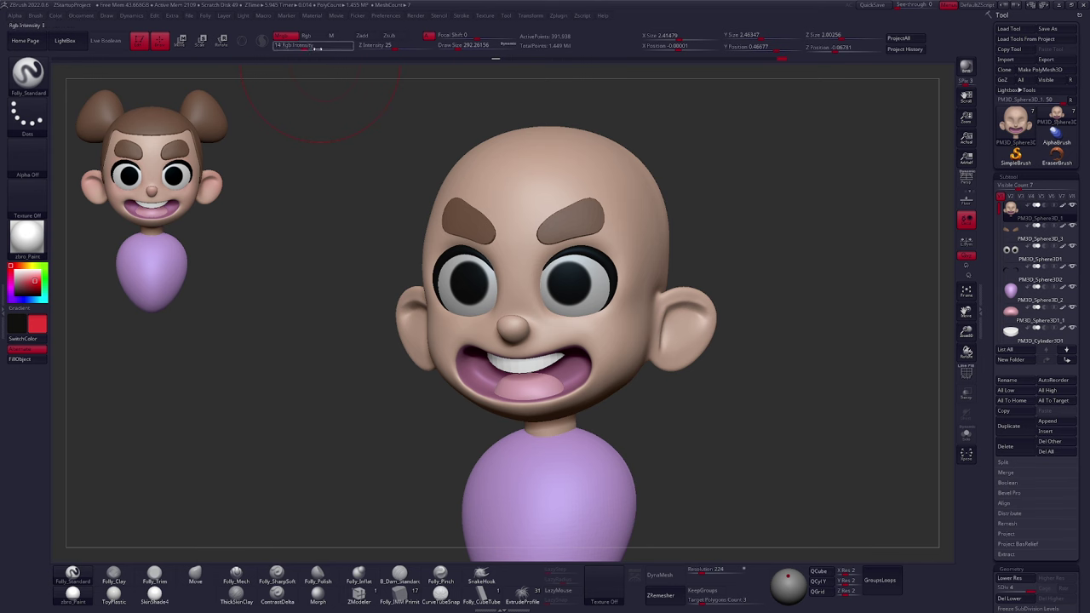
Reduce the draw size to about 227 and brush a faint red blush onto the cheeks
key("space")
left_click_drag(617, 320, 608, 320)
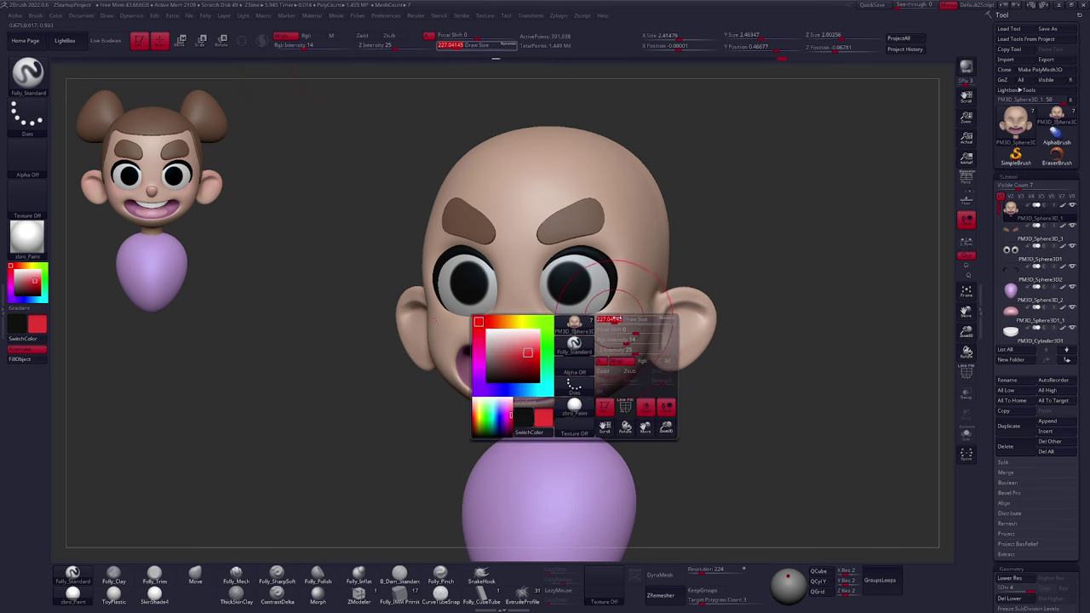
right_click_drag(646, 341, 609, 344)
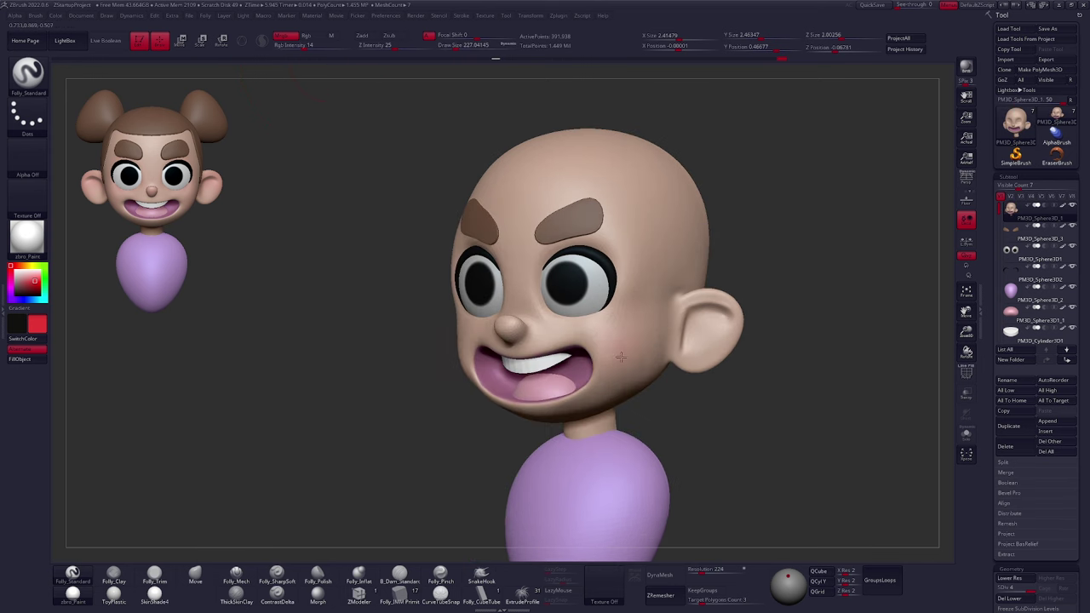
left_click_drag(644, 337, 626, 345)
right_click_drag(684, 351, 645, 358, "shift")
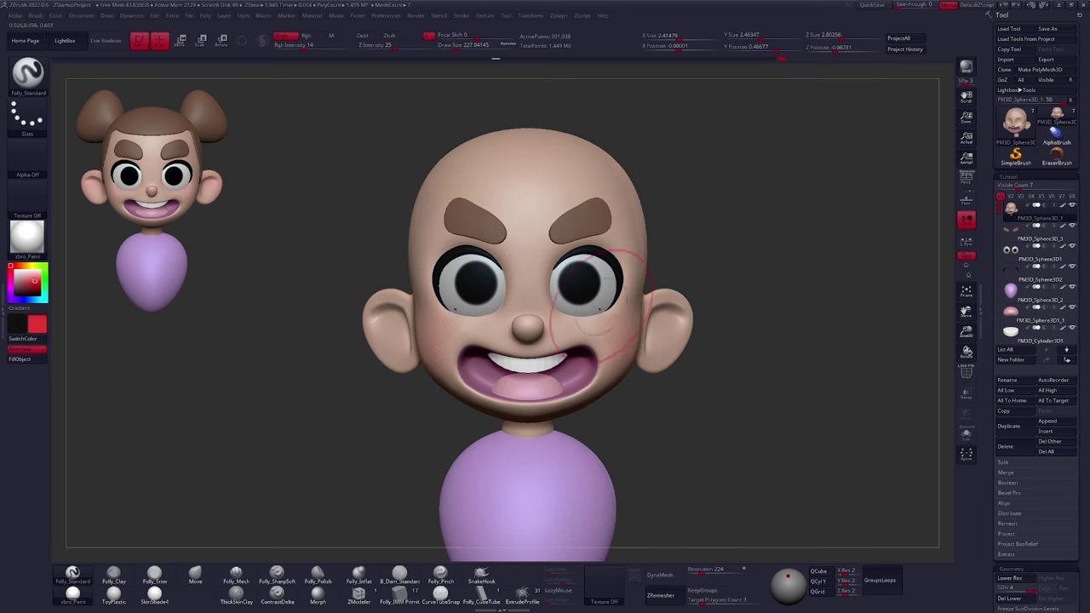
Isolate the head, tint the eye sockets softly with red, and show all parts again
key("alt+s")
left_click_drag(558, 284, 585, 304)
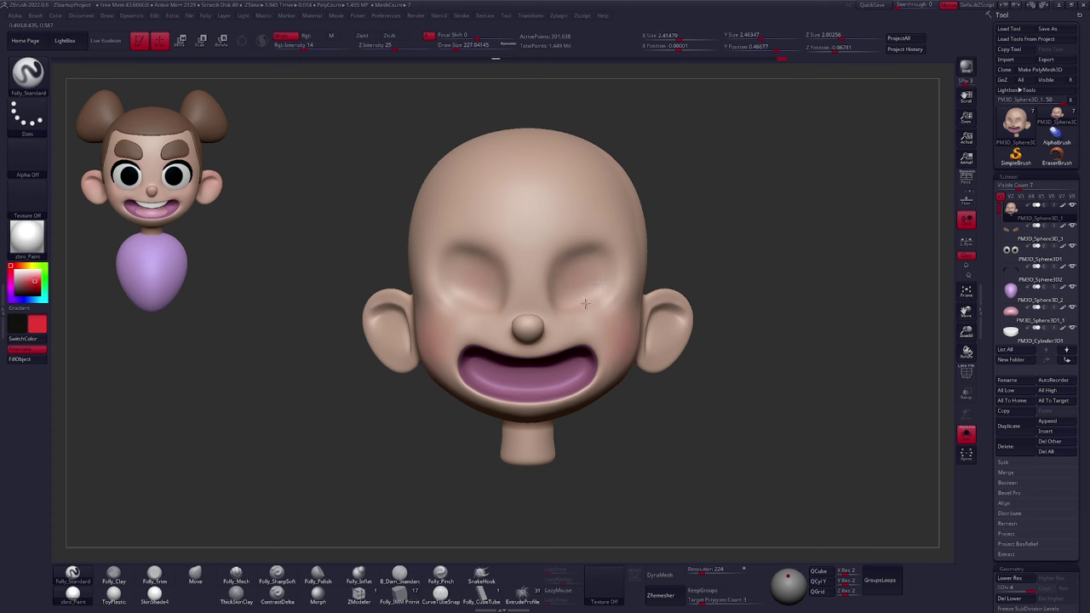
key("alt+s")
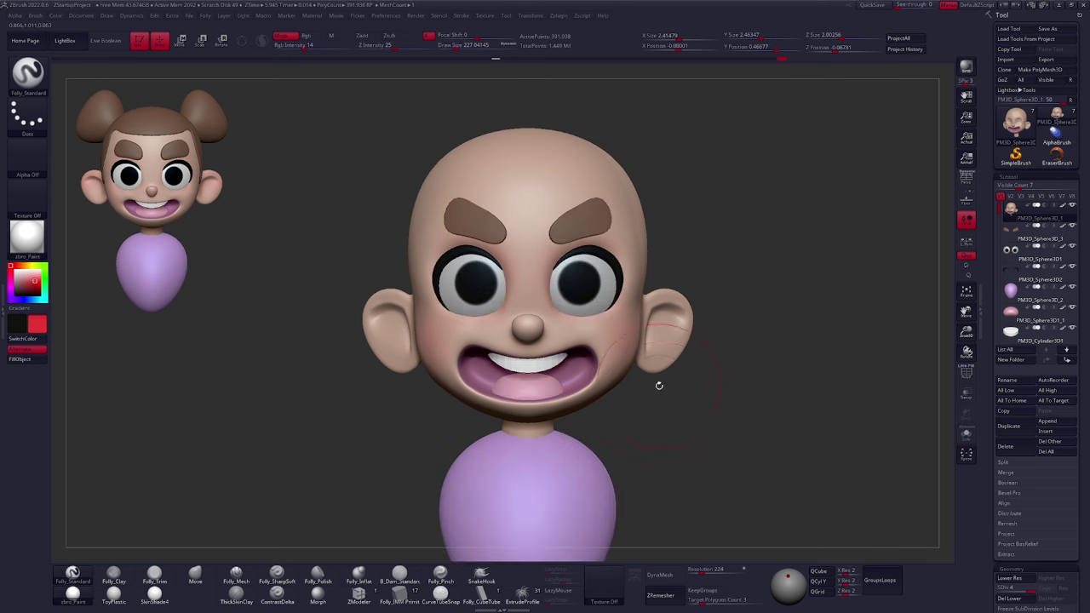
left_click(966, 437)
left_click(966, 438)
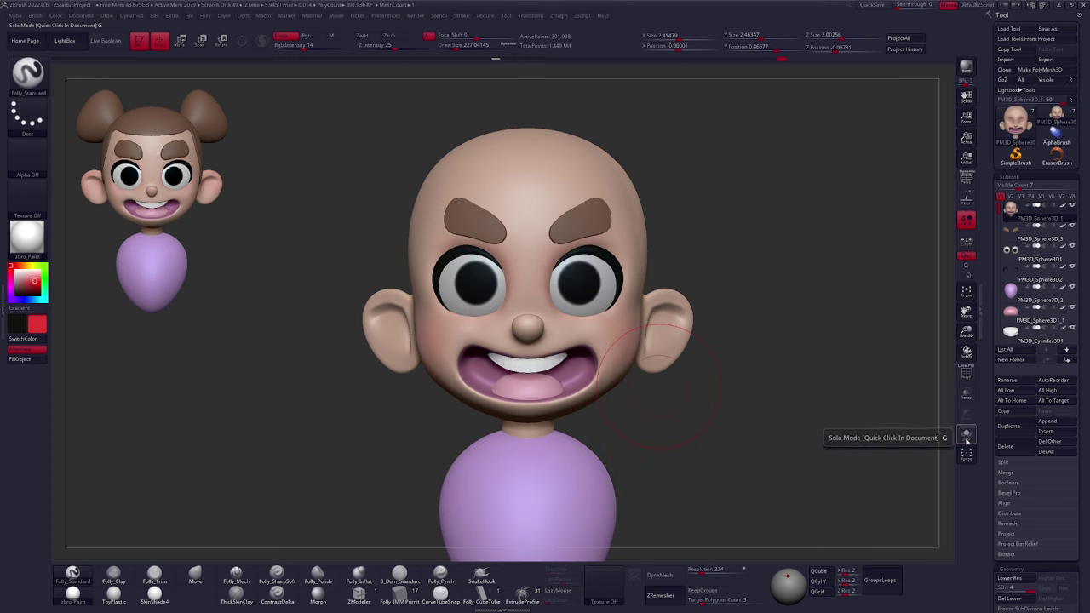
Tint the nose softly red with a draw size of about 171, and enlarge the brush to about 203
key("space")
left_click_drag(535, 322, 523, 322)
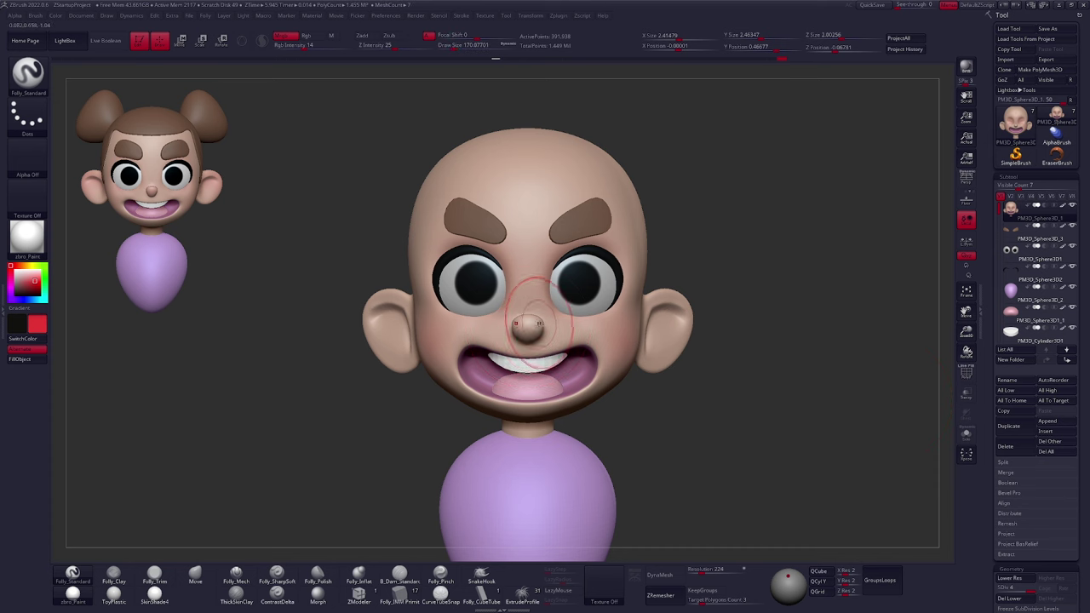
mouse_move(540, 334)
right_mouse_down()
mouse_move(539, 309)
mouse_move(542, 334)
right_mouse_up()
key("space")
left_click_drag(552, 330, 560, 328)
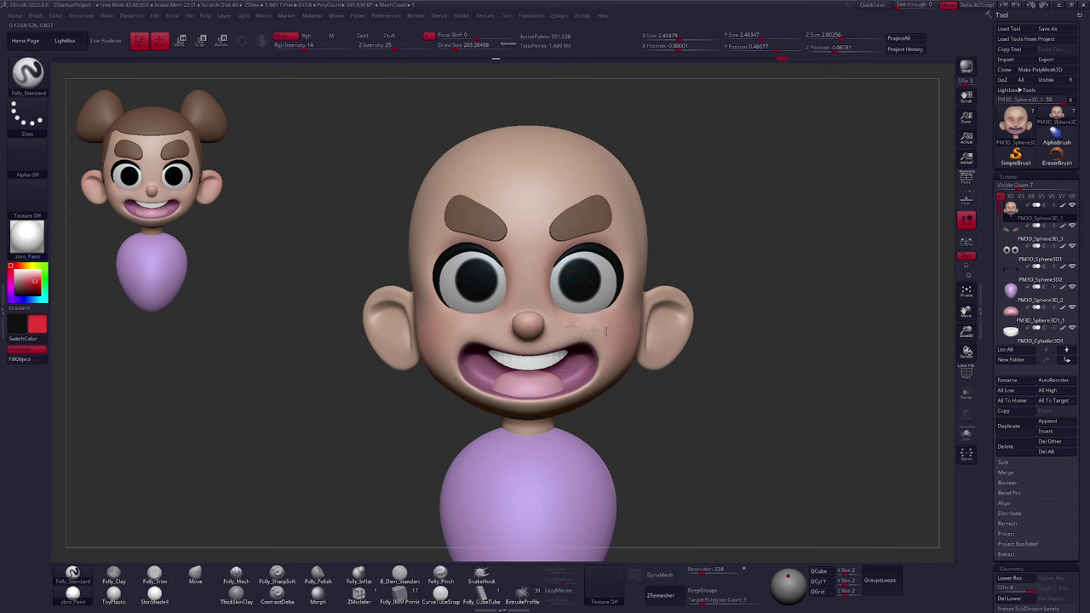
key("bracketright")
Reduce the draw size to about 151 and tint the fronts of the ears softly red
right_click_drag(656, 328, 598, 312)
right_click_drag(598, 312, 545, 297, "alt")
key("space")
left_click_drag(569, 320, 558, 320)
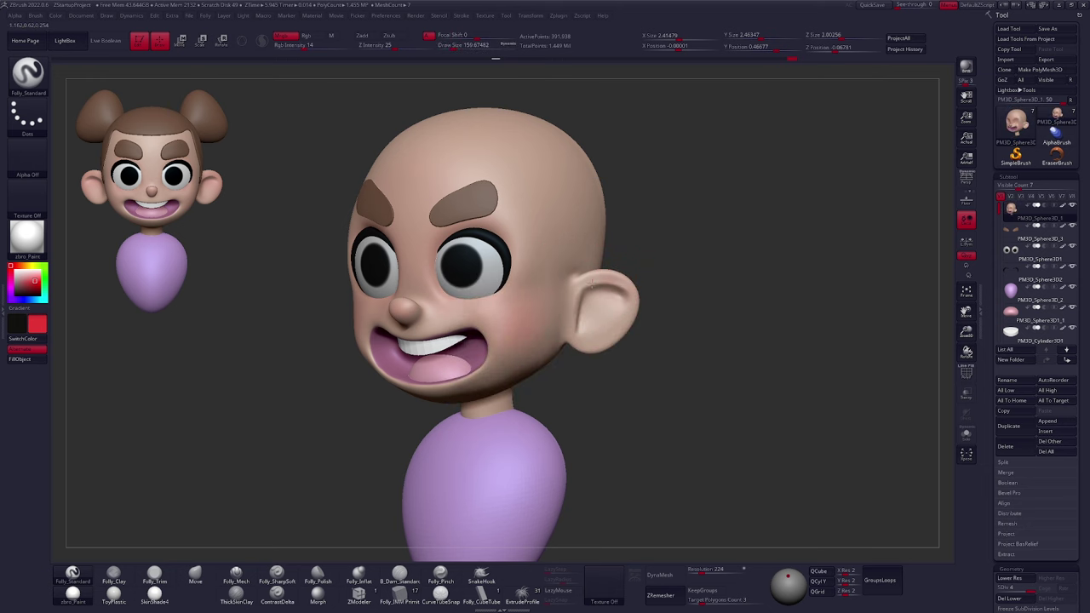
left_click_drag(592, 339, 607, 313)
Enlarge the brush to about 227 and tint the backs of the ears softly red
right_click_drag(721, 334, 553, 336)
key("bracketright")
mouse_move(611, 283)
right_mouse_down("alt")
mouse_move(483, 305)
mouse_move(503, 306)
right_mouse_up("alt")
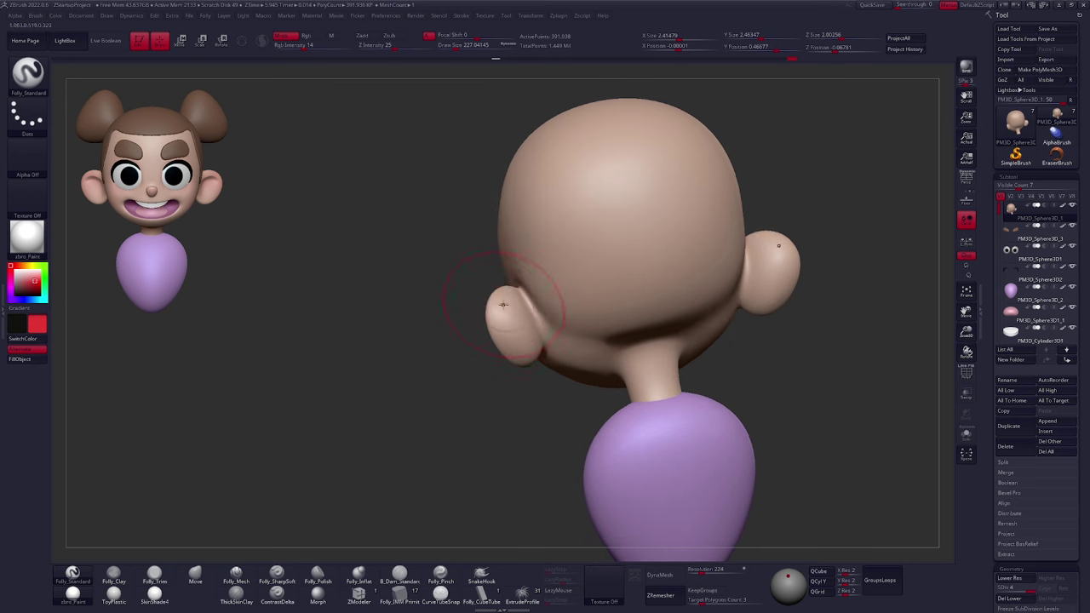
right_click_drag(470, 319, 671, 278)
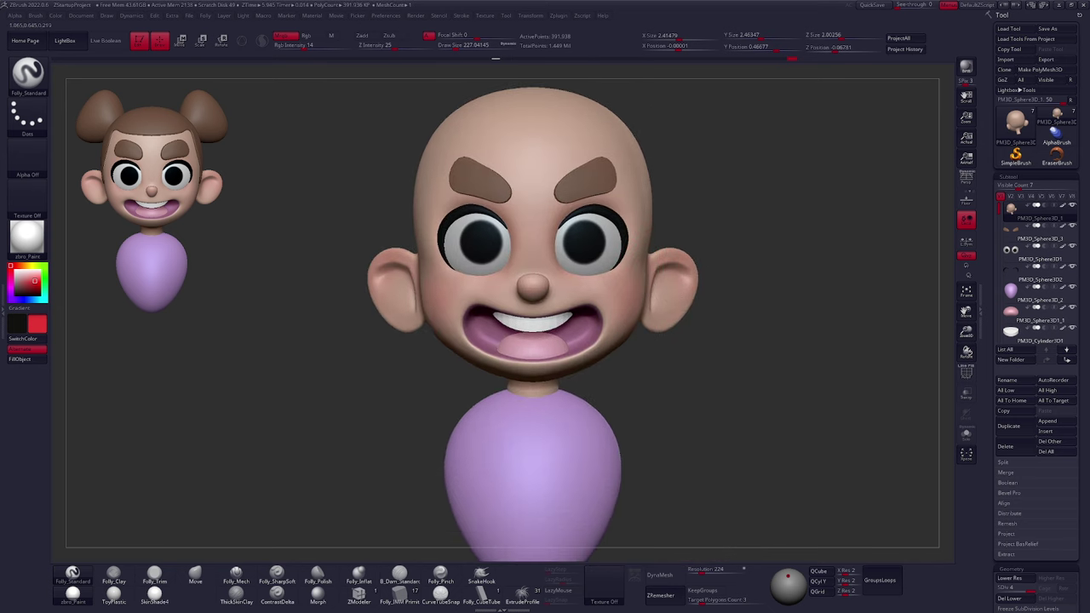
right_click_drag(676, 247, 642, 366, "ctrl")
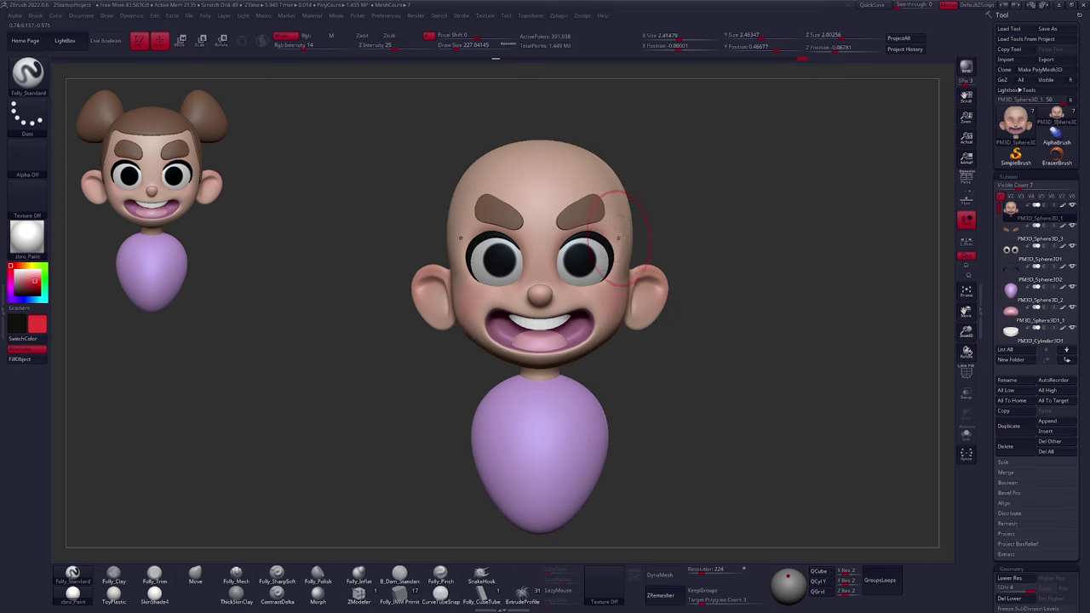
Build up a stronger red blush on both cheeks
key("space")
key("space")
left_click_drag(638, 361, 630, 362)
left_click_drag(612, 285, 607, 305)
left_click_drag(642, 365, 619, 304)
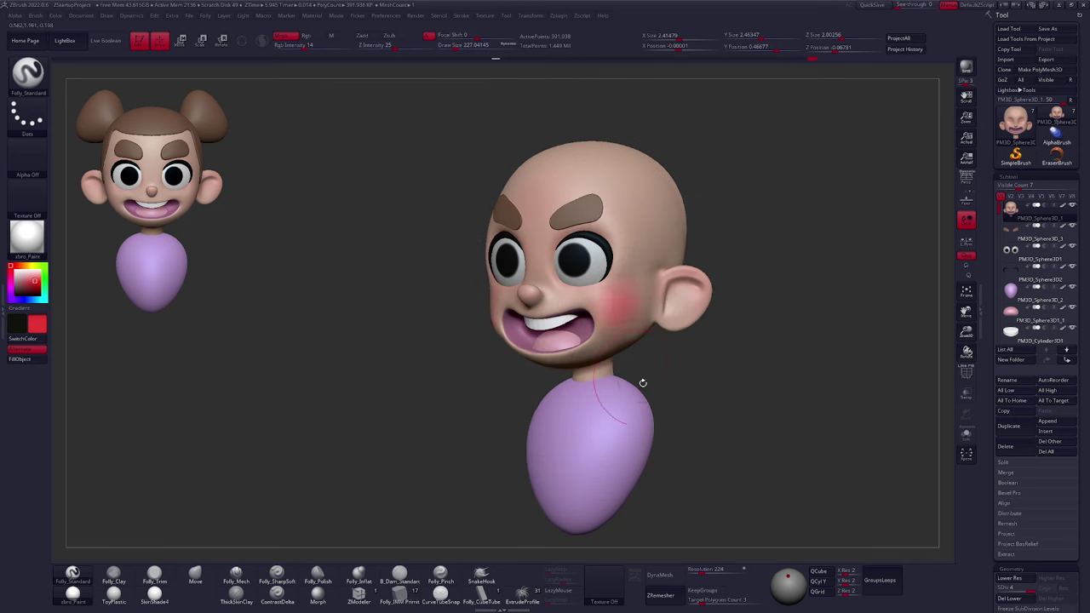
left_click_drag(643, 383, 617, 366)
Sample the skin color, soften the cheek blush with it, and reduce the draw size to about 184
key("c")
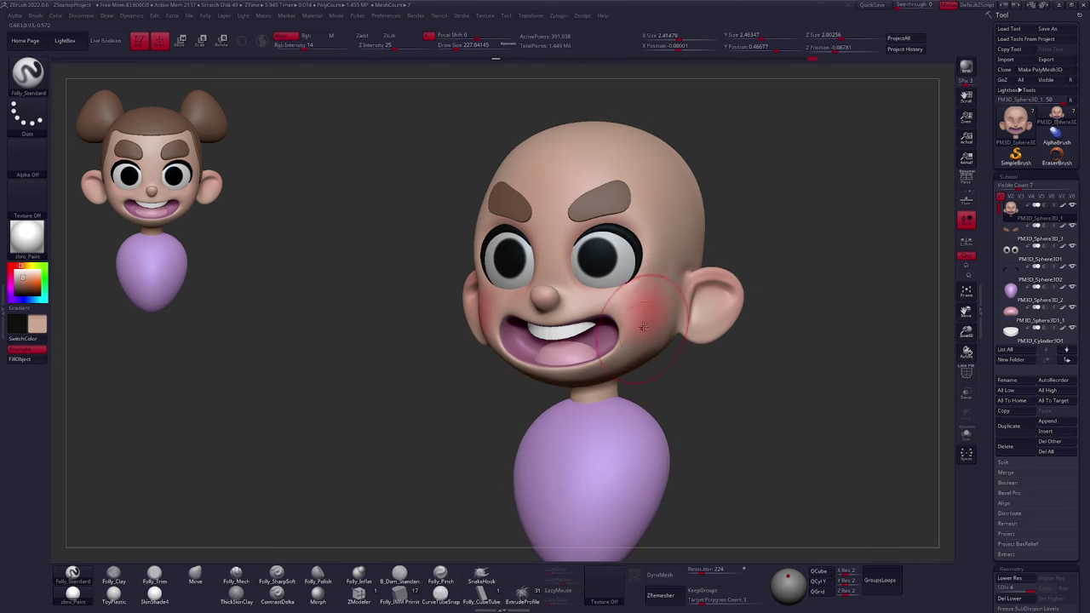
left_click_drag(647, 320, 646, 332)
left_click_drag(676, 387, 708, 392)
mouse_move(655, 364)
left_mouse_down()
mouse_move(624, 361)
mouse_move(634, 335)
mouse_move(664, 352)
mouse_move(636, 348)
left_mouse_up()
key("space")
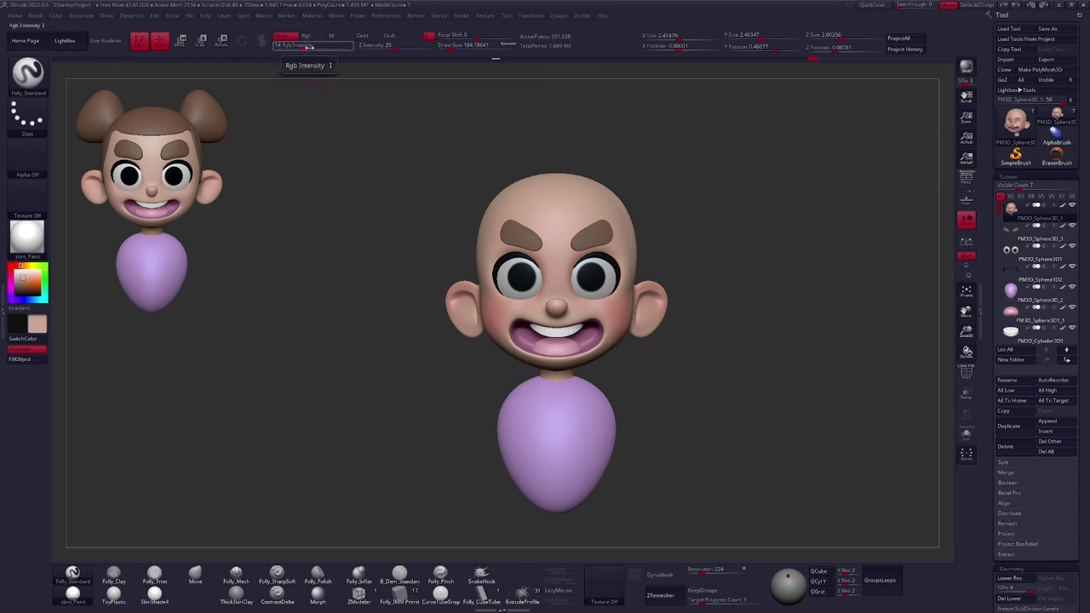
Try to fill the head with the sampled skin color at an RGB intensity of 100, and undo the fill
left_click_drag(308, 47, 353, 47)
left_click(35, 363)
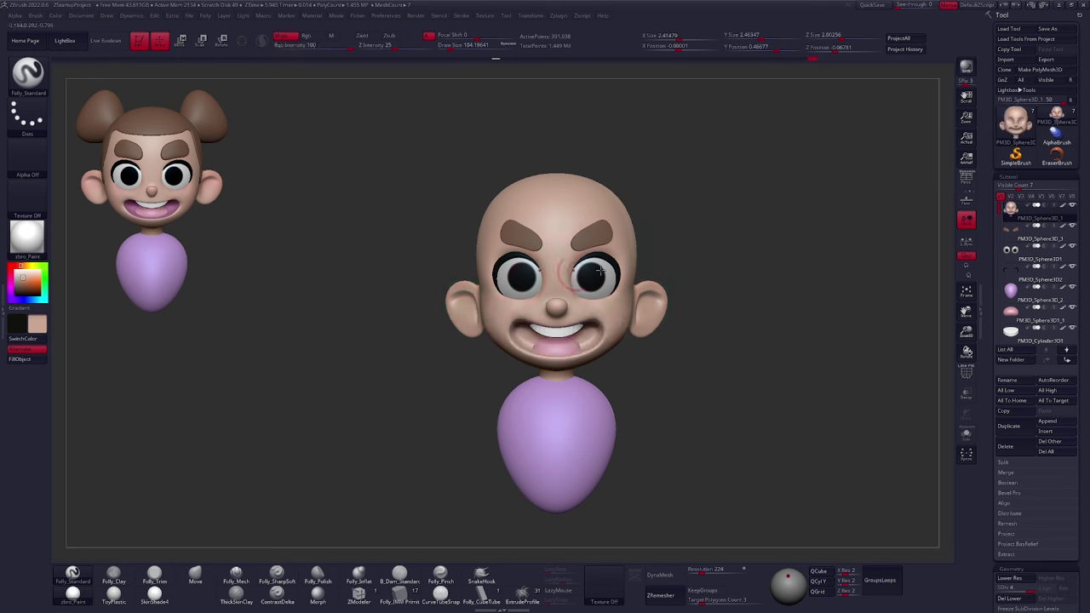
key("ctrl+z")
Set the RGB intensity to 15 and fill the head with the skin color to soften all the painted tints
left_click_drag(341, 48, 284, 45)
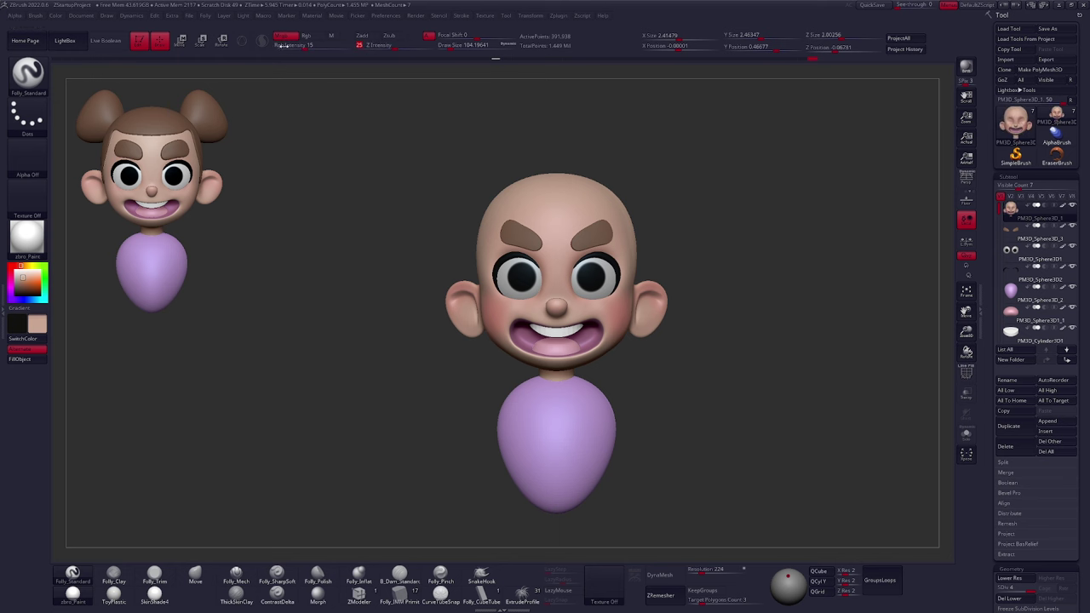
left_click(38, 360)
left_click_drag(606, 302, 610, 320)
Sample the cheek blush and shift the active color to a deeper, saturated red
key("c")
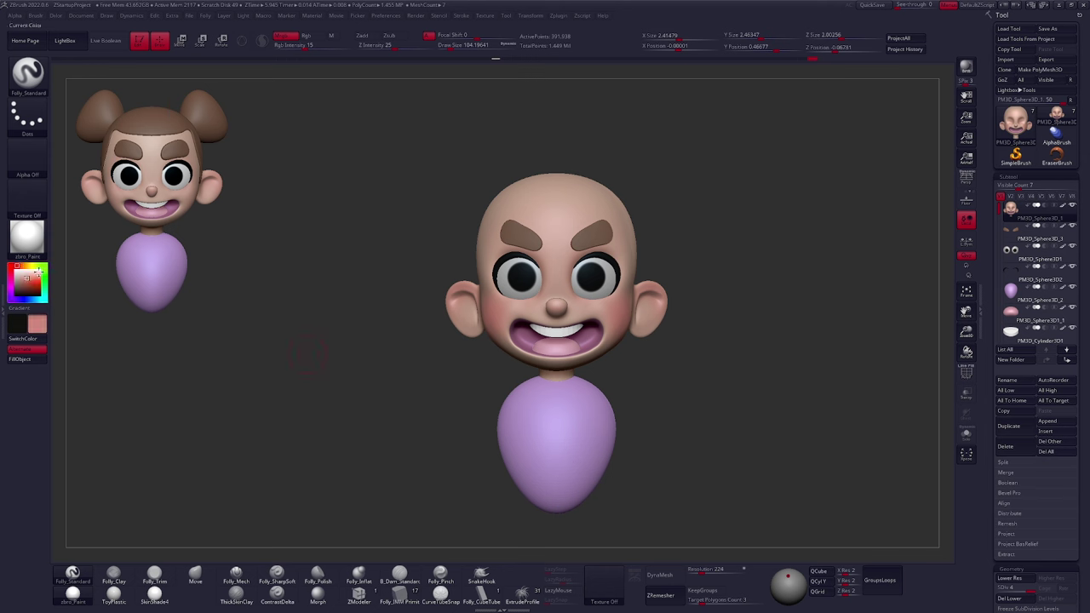
left_click_drag(29, 281, 28, 284)
left_click(12, 268)
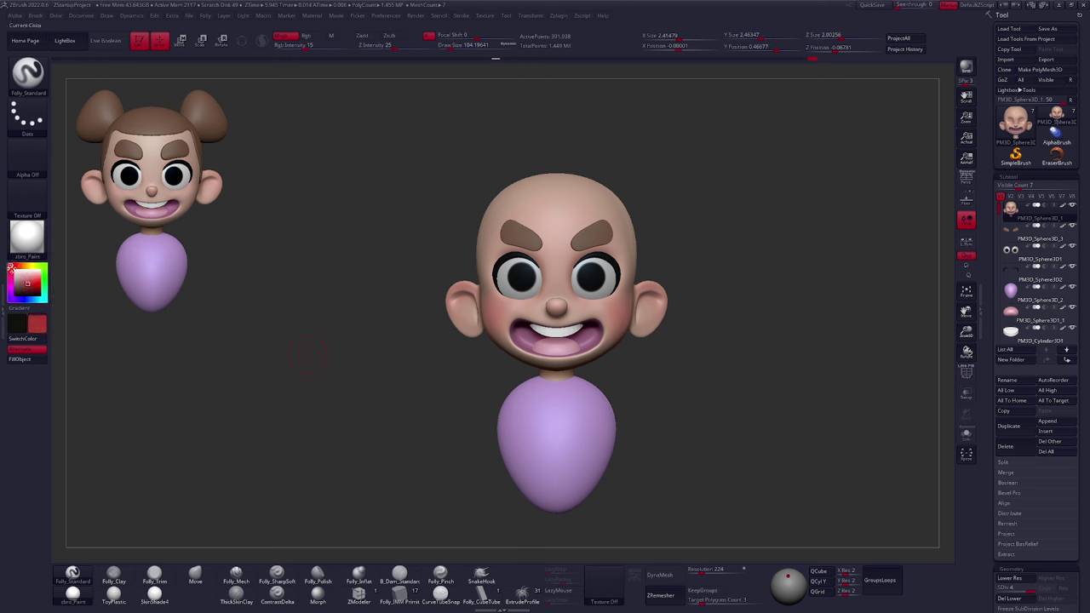
Isolate the head, reduce the draw size to about 96 and paint red with darker accents inside the lower eye sockets
key("alt+s")
mouse_move(645, 290)
right_mouse_down()
mouse_move(603, 285)
mouse_move(607, 315)
right_mouse_up()
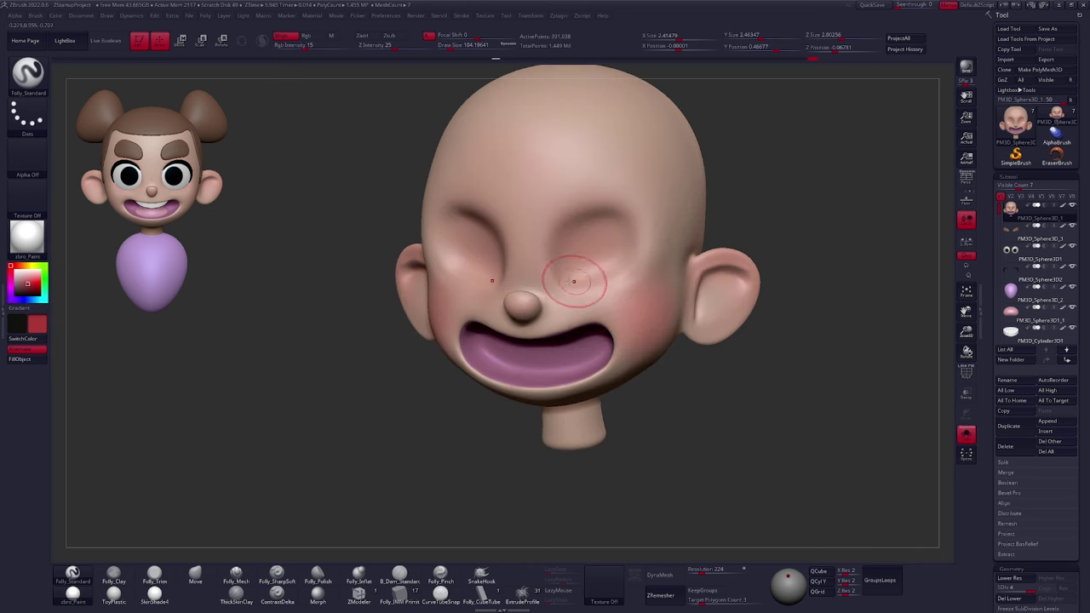
key("space")
mouse_move(577, 282)
left_mouse_down()
mouse_move(630, 259)
mouse_move(612, 267)
left_mouse_up()
key("alt+s")
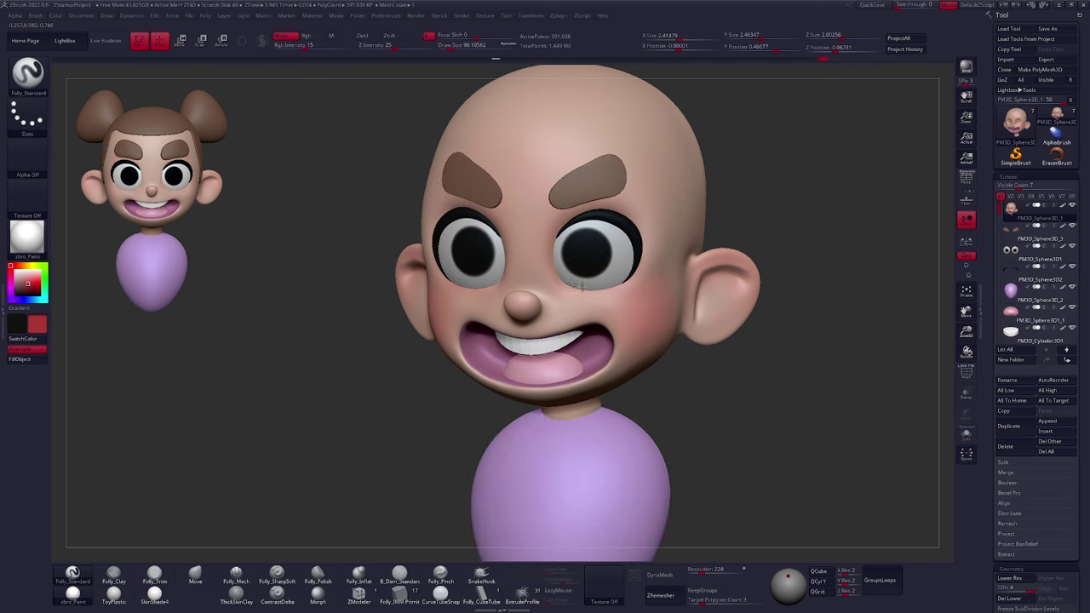
key("shift+ctrl+s")
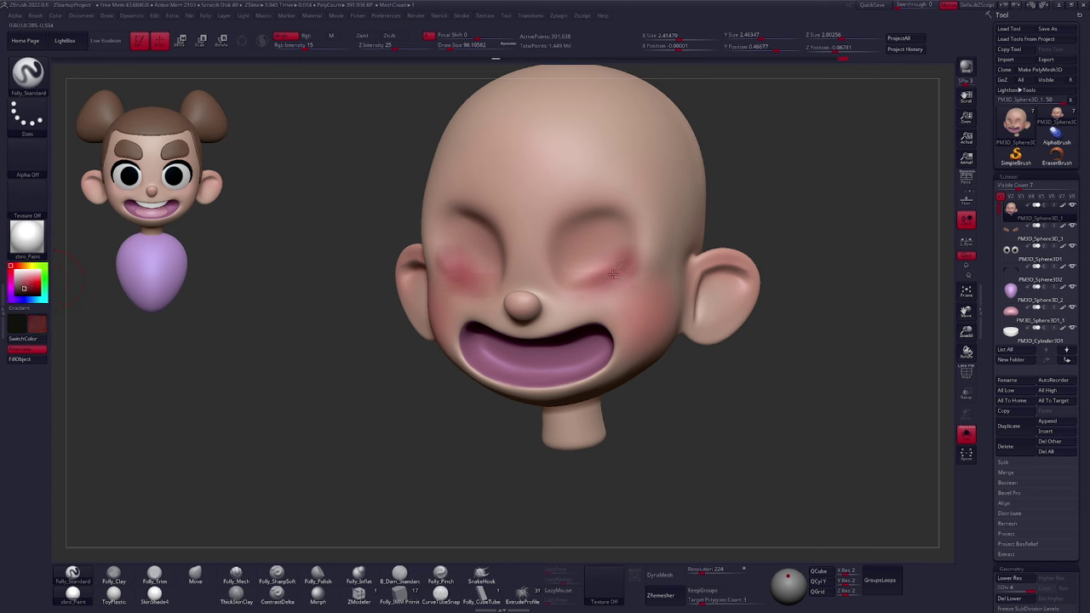
mouse_move(615, 260)
left_mouse_down()
mouse_move(601, 279)
mouse_move(632, 280)
left_mouse_up()
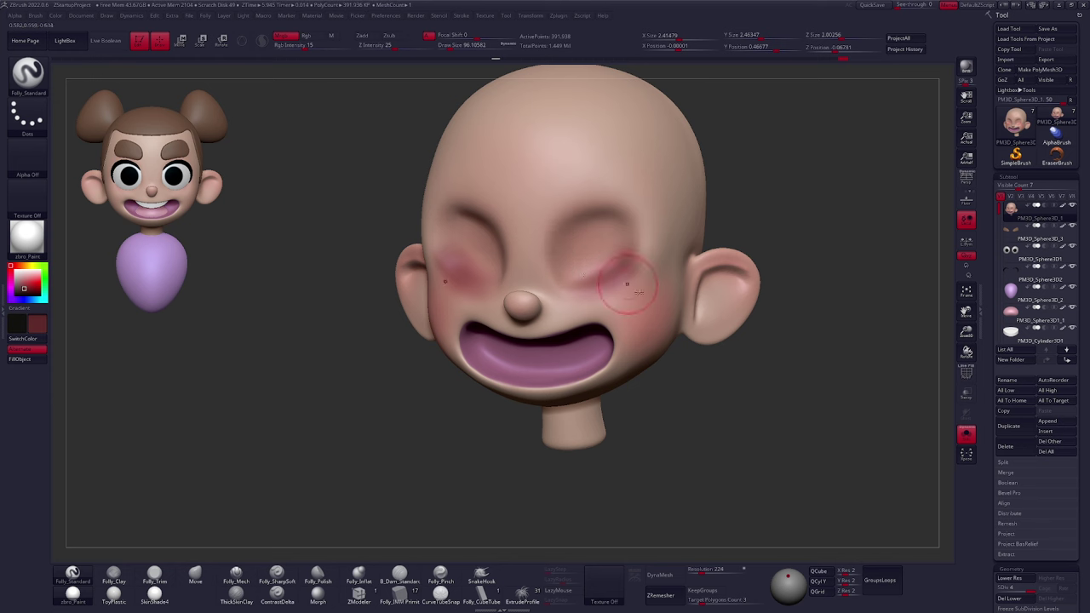
key("alt+s")
Blend the redness under the eyes into the cheeks with sampled pink and skin colors, enlarging the brush to about 151
key("c")
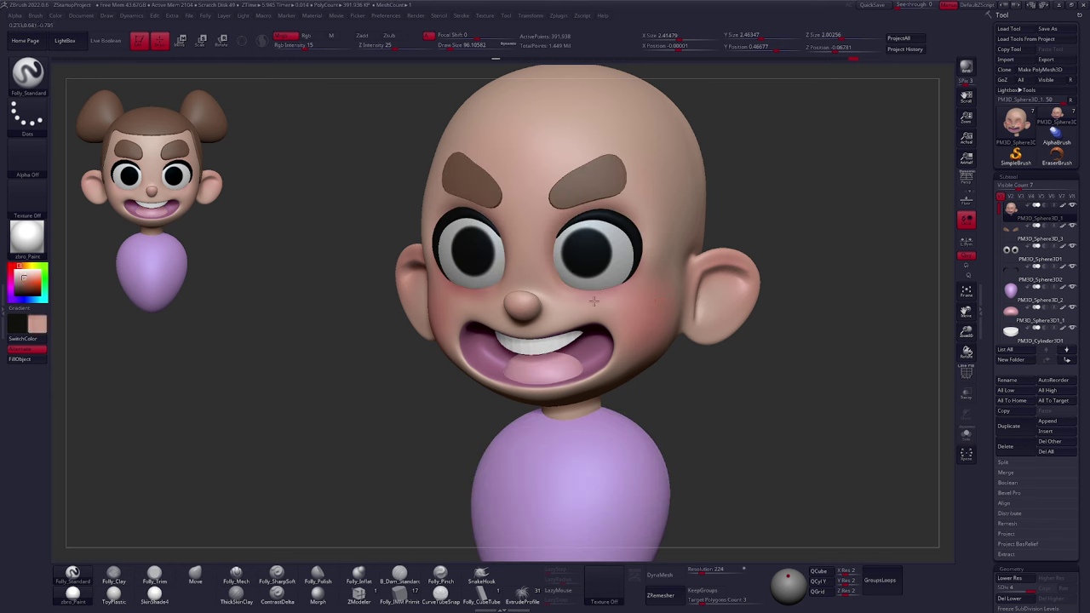
key("c")
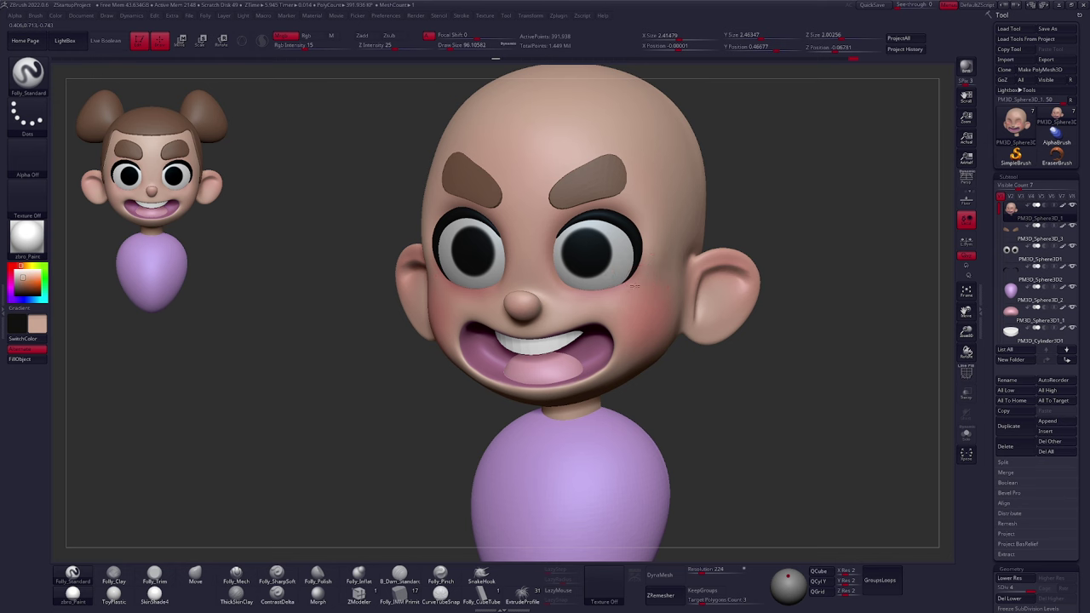
right_click_drag(657, 307, 579, 281, "shift")
key("c")
right_click_drag(673, 366, 720, 383, "shift")
right_click_drag(739, 404, 694, 375, "alt")
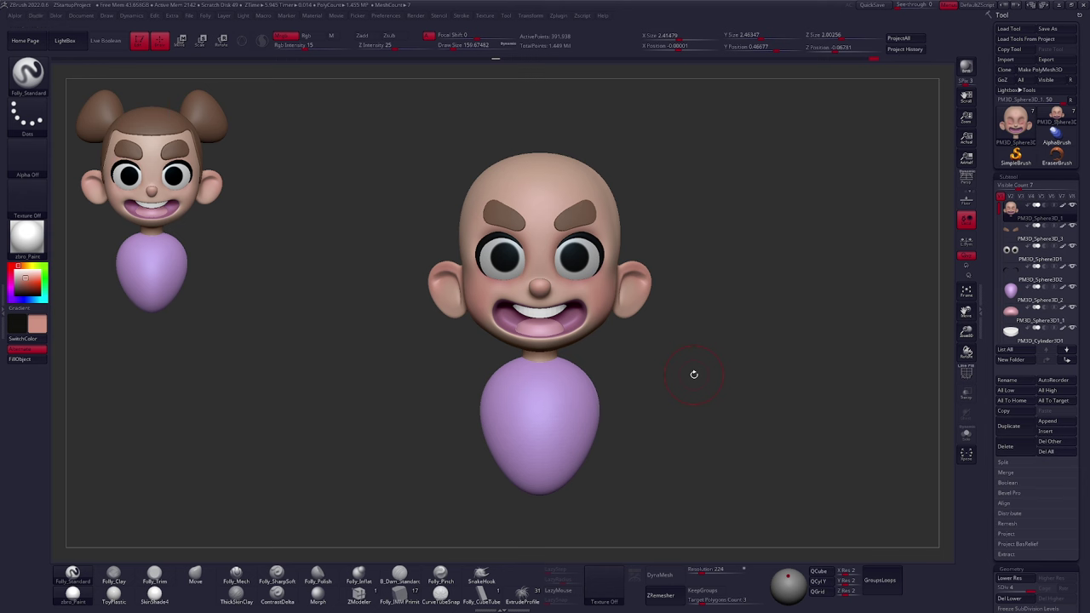
Select the eyebrows, activate the Move brush and sample the eyebrows' brown as the active color
left_click(582, 217, "alt")
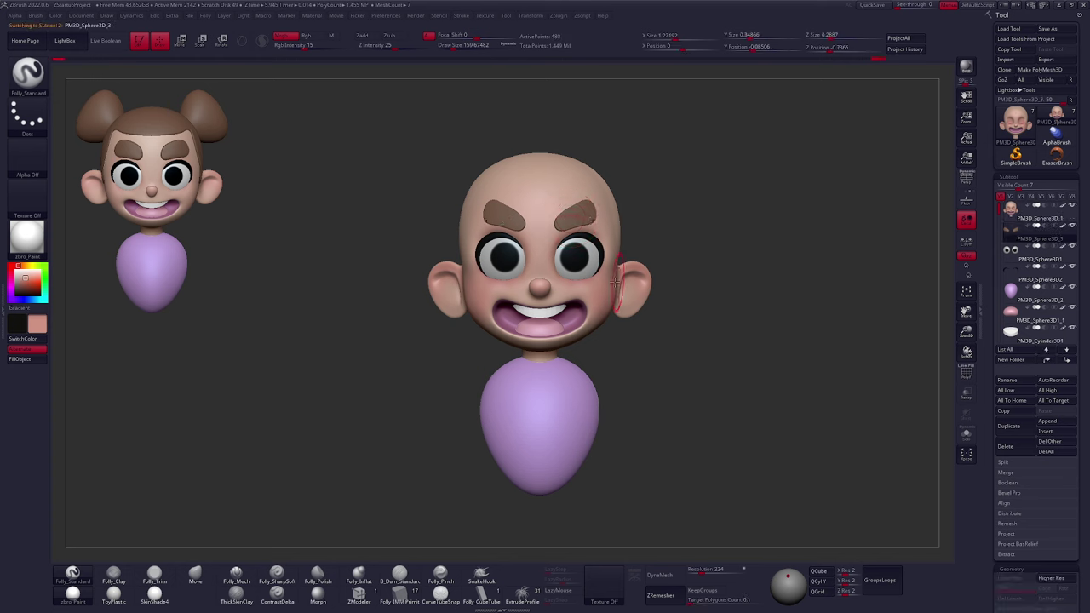
key("shift")
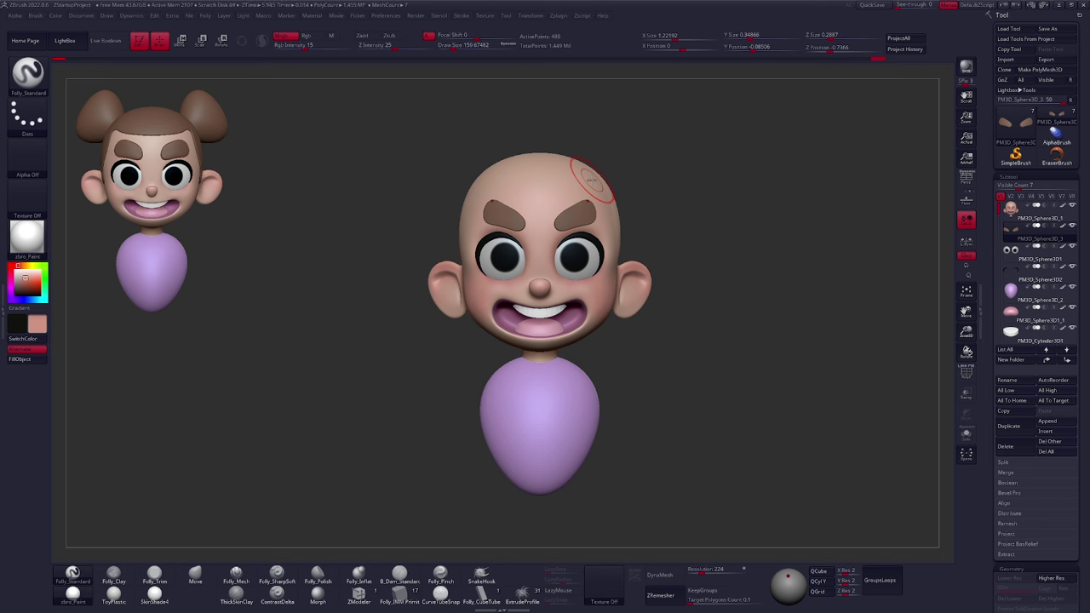
key("b")
key("m")
key("v")
left_click_drag(766, 294, 757, 292, "alt")
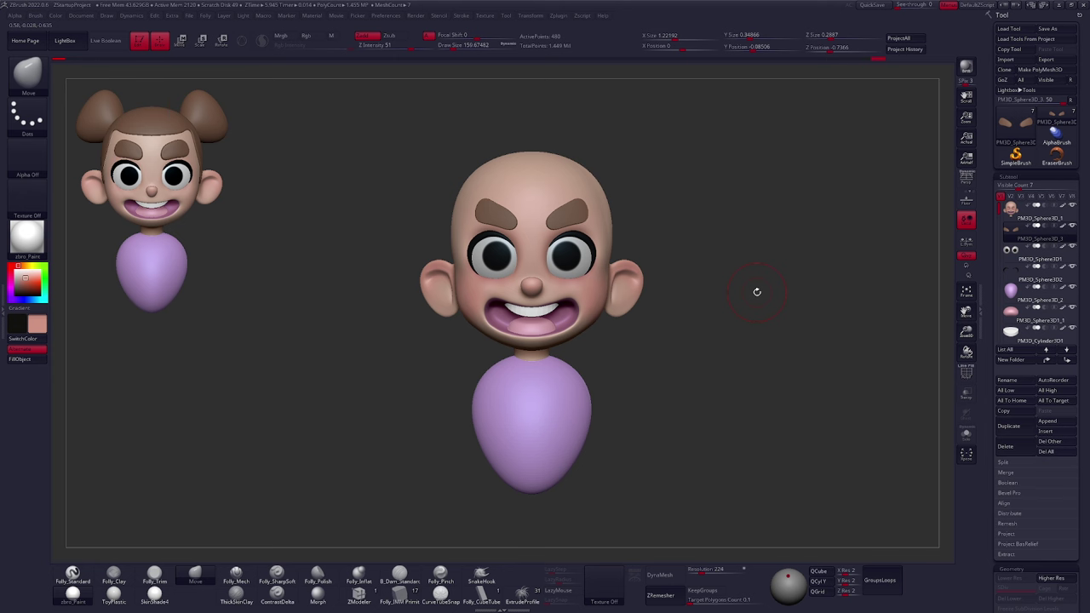
key("c")
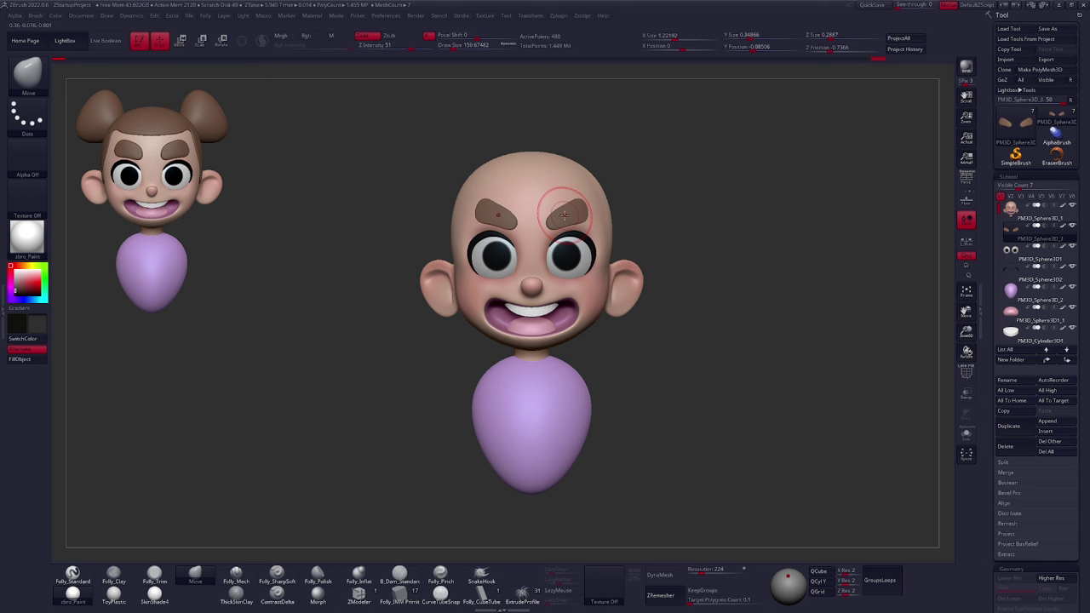
key("c")
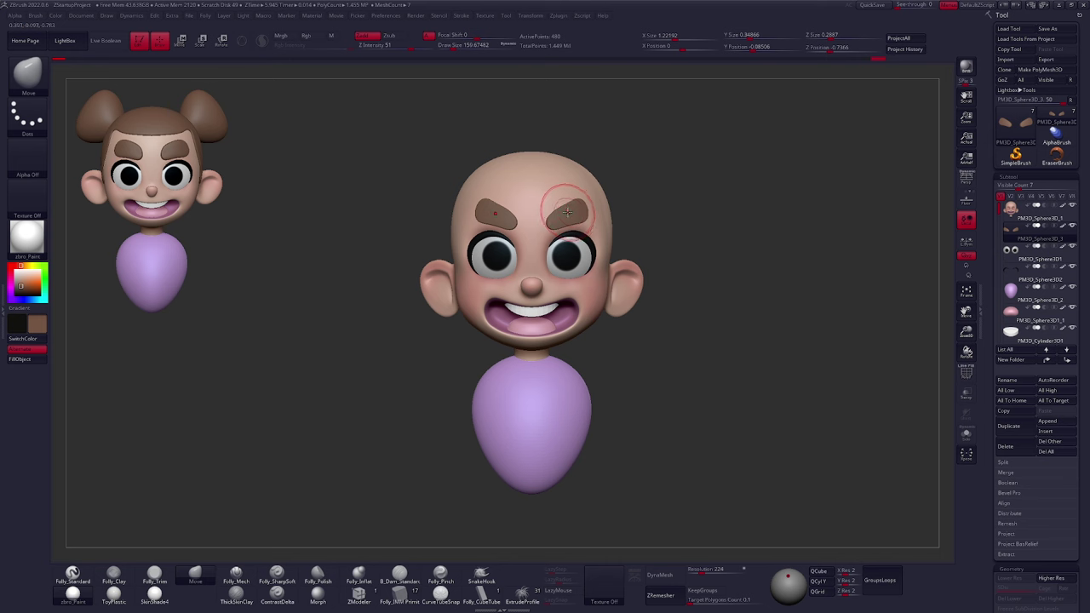
Duplicate the head and delete the lower subdivision levels of the copy
right_click_drag(568, 212, 593, 222)
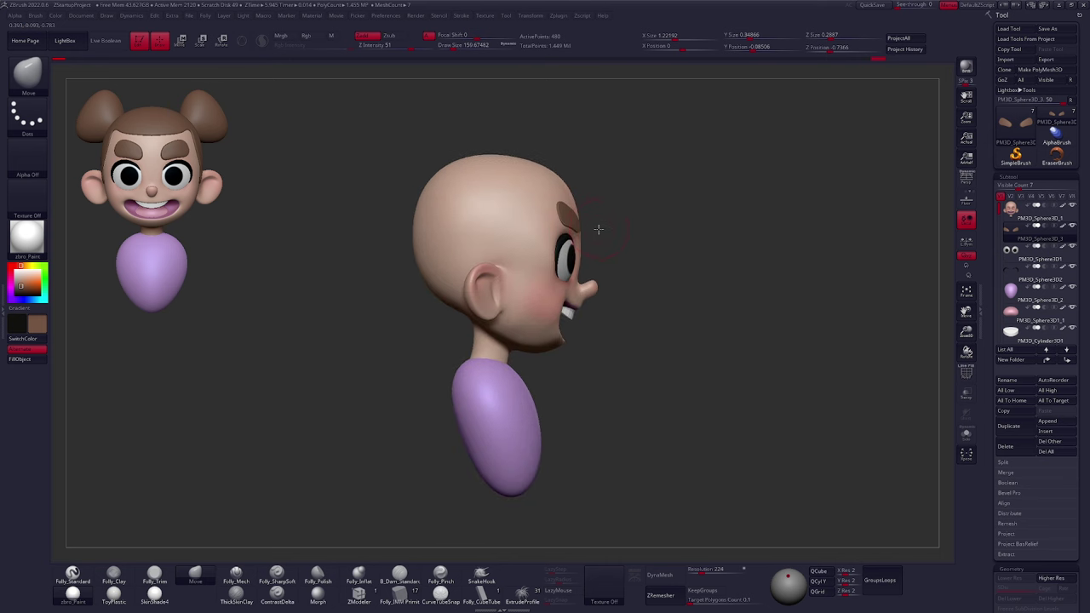
left_click(1033, 215)
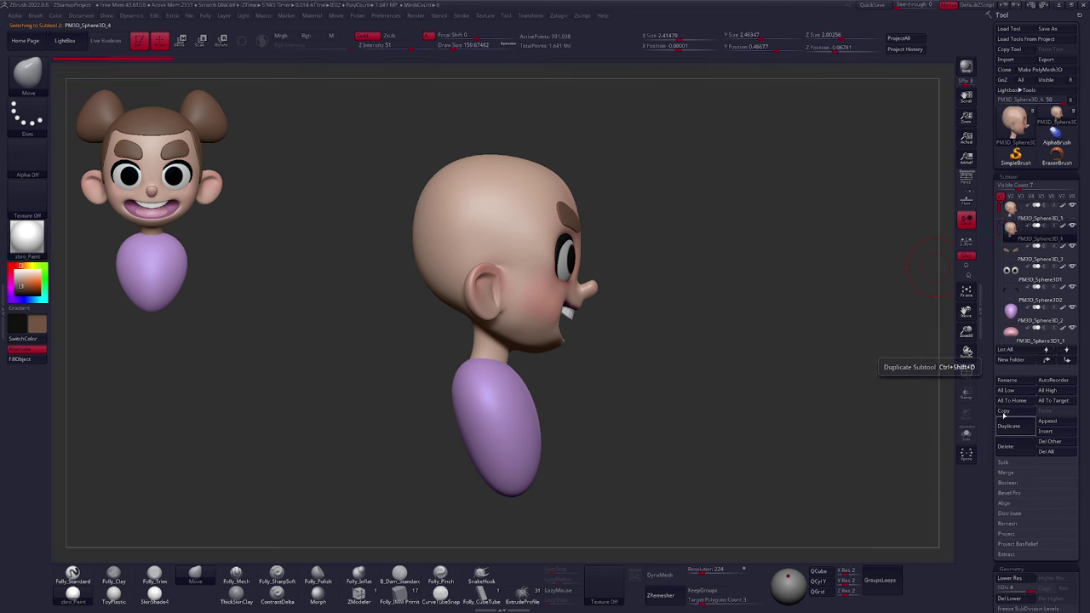
left_click_drag(988, 430, 988, 361)
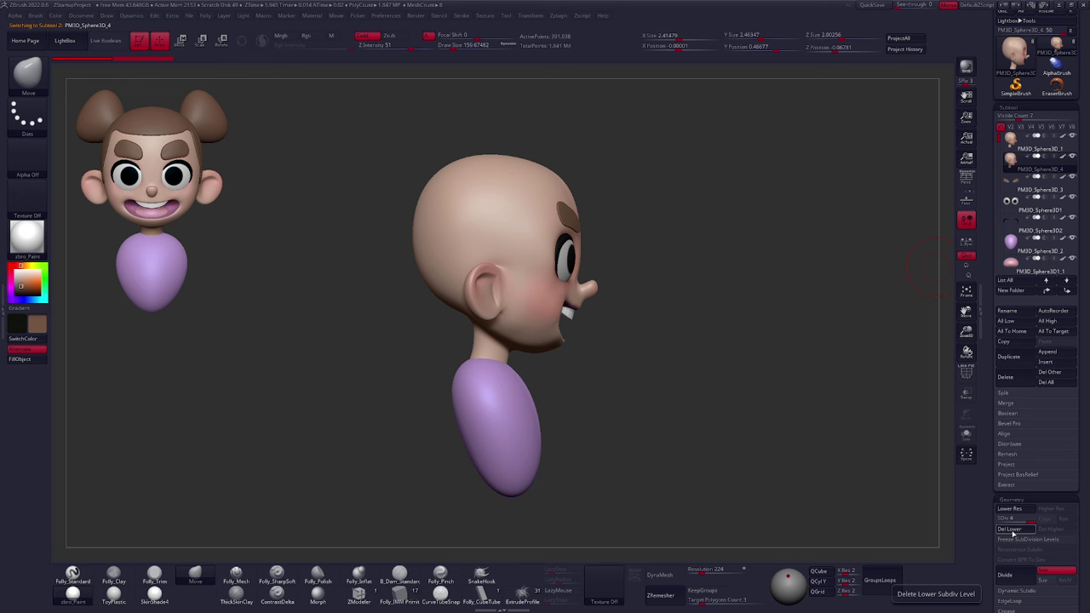
scroll(992, 504, "up", 2)
left_click_drag(993, 504, 992, 511)
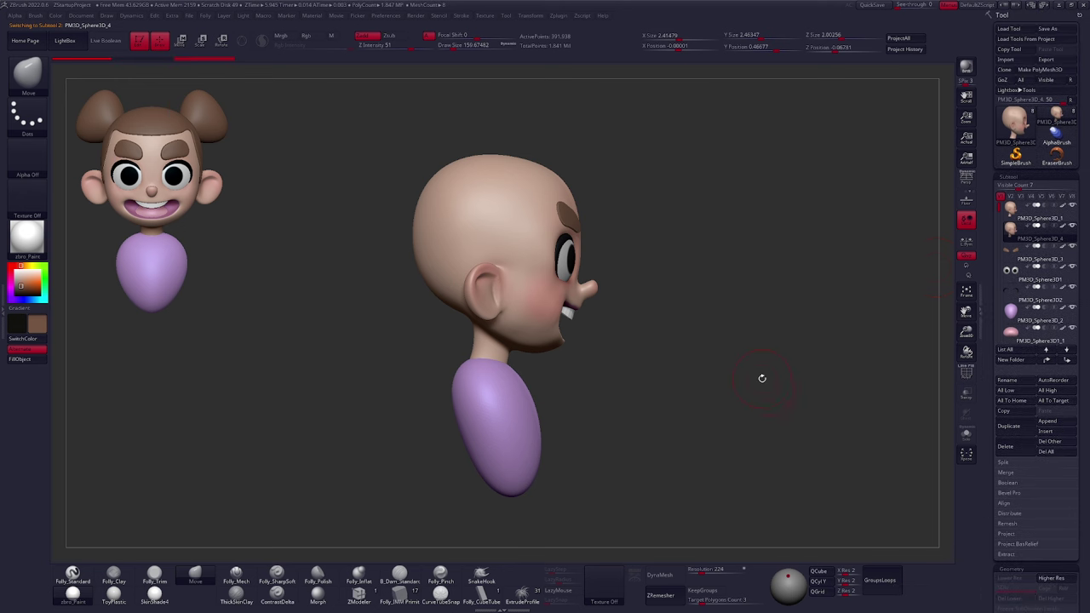
Mask the top of the duplicated head with MaskLasso, forming a hairline above the eyebrows
left_click(26, 75, "ctrl")
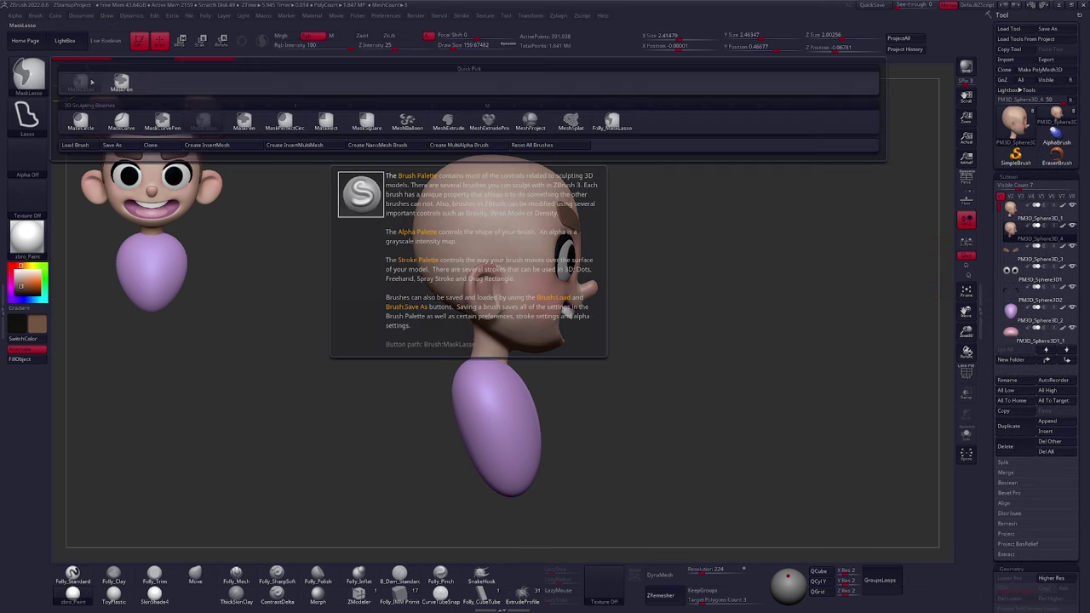
mouse_move(398, 232)
left_mouse_down("alt")
mouse_move(441, 247)
mouse_move(452, 286)
left_mouse_up("alt")
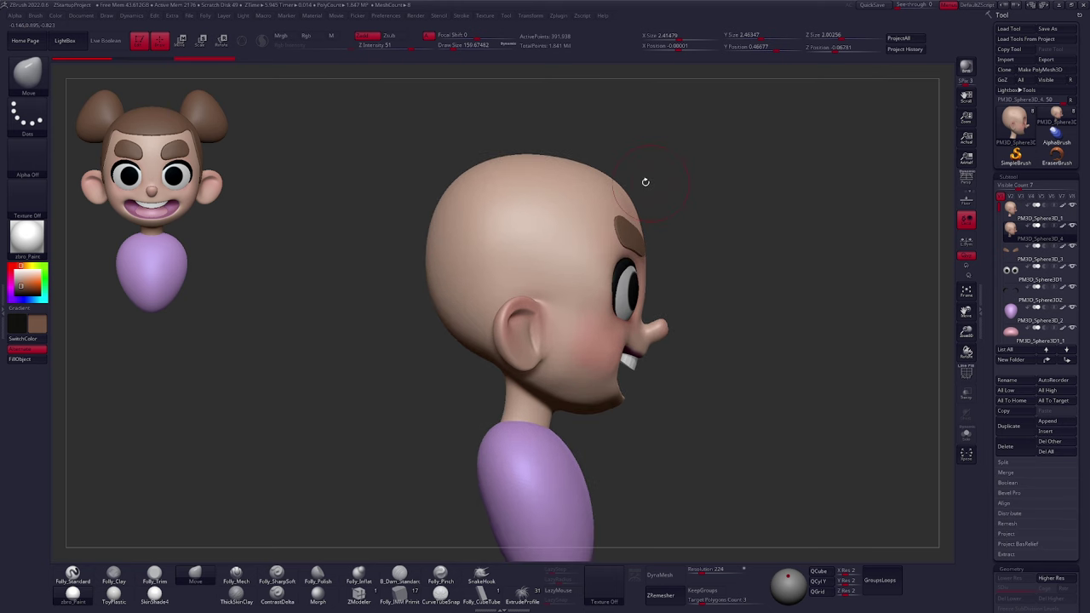
left_click_drag(682, 232, 528, 198)
mouse_move(437, 189)
left_mouse_down("ctrl")
mouse_move(490, 211)
mouse_move(702, 95)
left_mouse_up("ctrl")
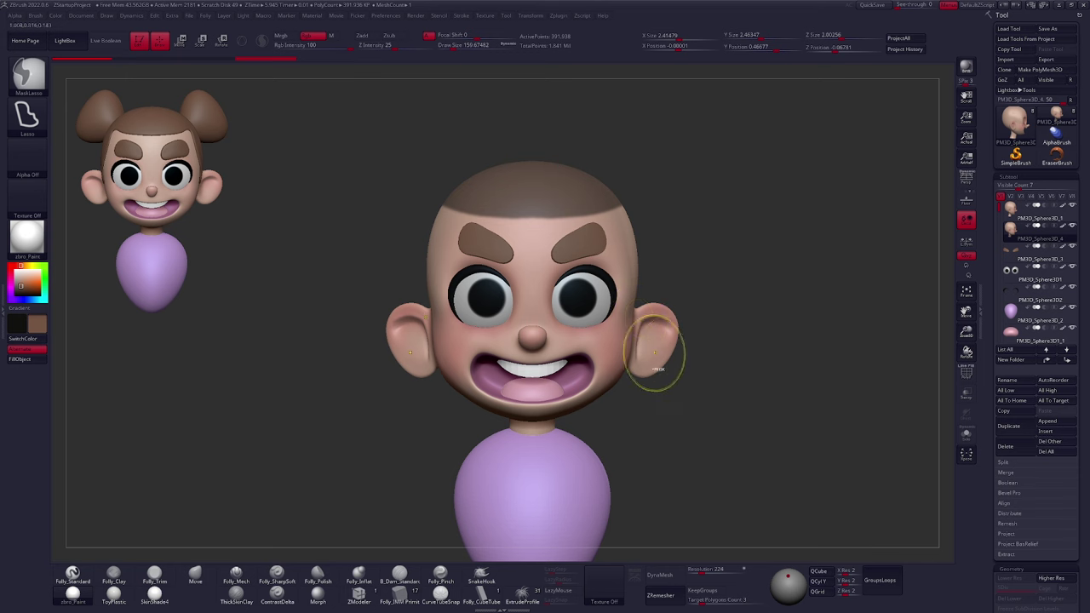
Extend the lasso mask over the sides and back of the head, down to sideburns in front of the ears
right_click_drag(555, 312, 647, 312)
right_click_drag(521, 332, 562, 320, "alt")
mouse_move(539, 298)
left_mouse_down("ctrl")
mouse_move(491, 297)
mouse_move(438, 380)
mouse_move(419, 173)
mouse_move(496, 145)
left_mouse_up("ctrl")
mouse_move(538, 295)
left_mouse_down("ctrl")
mouse_move(574, 226)
mouse_move(445, 165)
left_mouse_up("ctrl")
mouse_move(711, 352)
right_mouse_down("alt")
mouse_move(697, 350)
mouse_move(692, 317)
right_mouse_up("alt")
right_click_drag(734, 380, 594, 354, "shift")
mouse_move(691, 331)
right_mouse_down()
mouse_move(653, 339)
mouse_move(695, 335)
right_mouse_up()
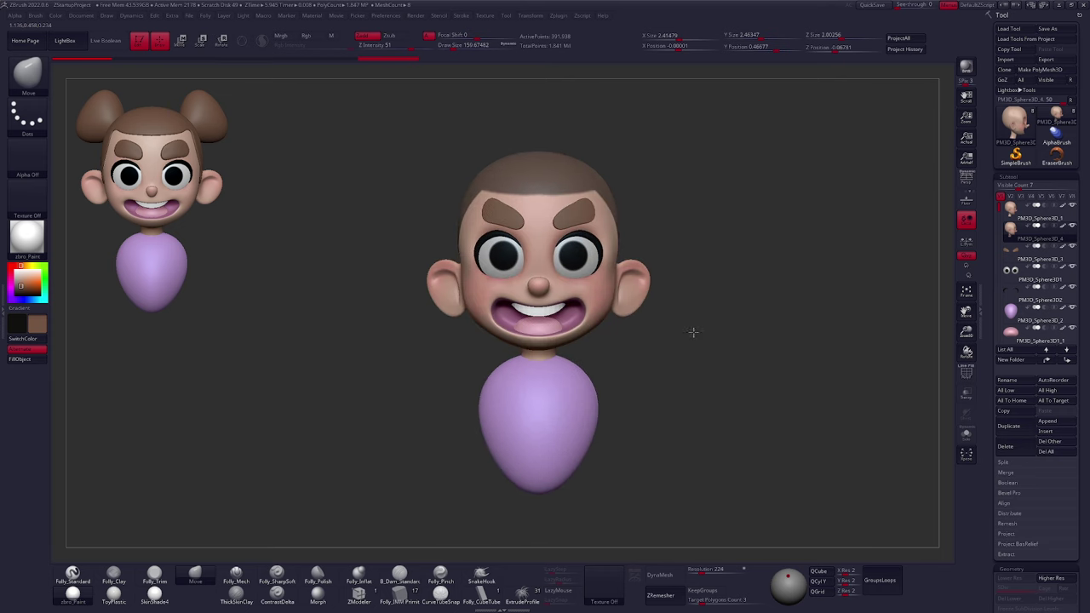
Switch masking to MaskPen at a draw size of about 43 and sharpen the hairline corners at the temples
left_click(36, 82, "ctrl")
left_click(117, 85, "ctrl")
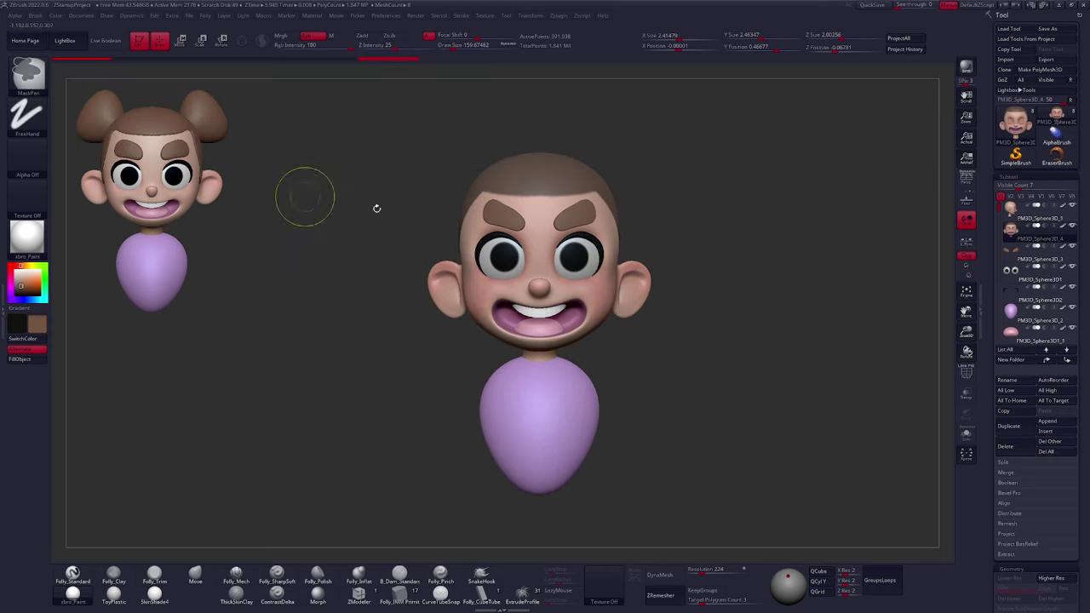
key("space")
left_click_drag(611, 210, 599, 209)
mouse_move(428, 243)
right_mouse_down()
mouse_move(560, 211)
mouse_move(579, 263)
right_mouse_up()
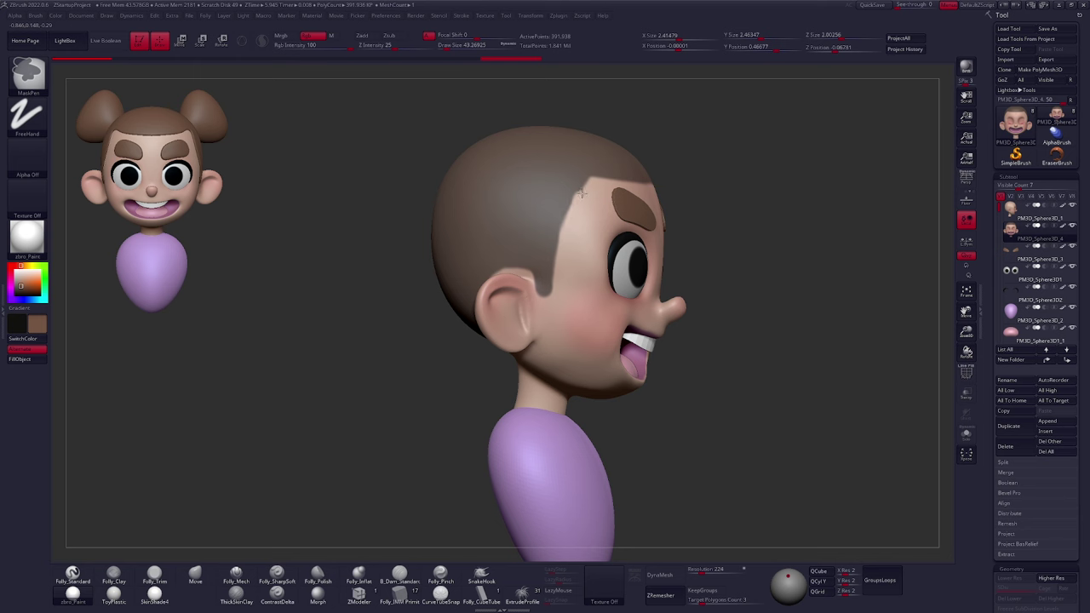
mouse_move(573, 185)
left_mouse_down("ctrl+alt")
mouse_move(555, 233)
mouse_move(562, 175)
left_mouse_up("ctrl+alt")
right_click_drag(596, 204, 535, 219)
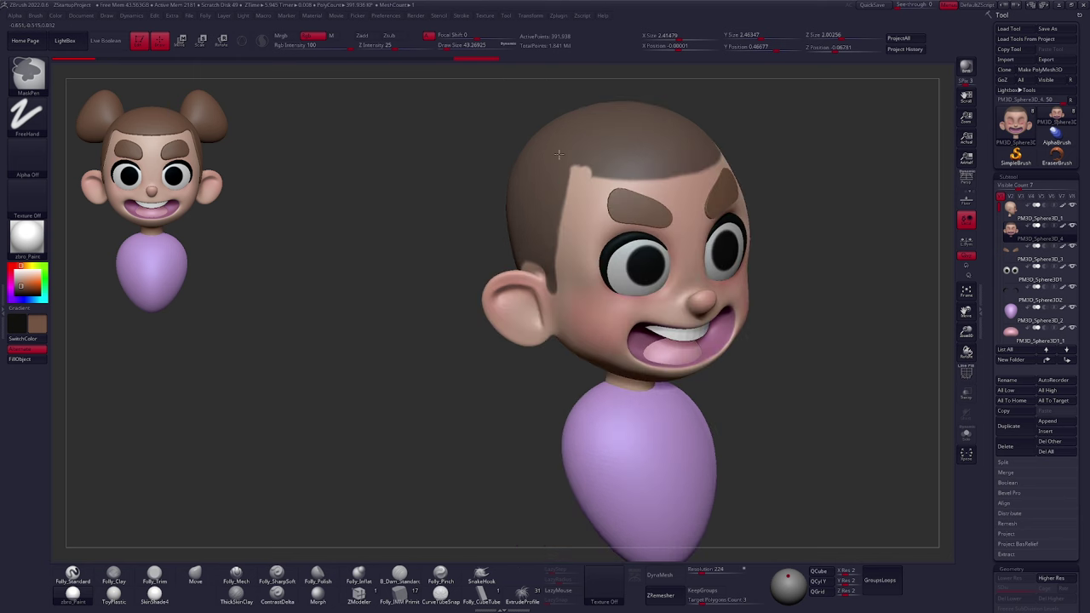
left_click_drag(605, 170, 637, 170, "ctrl")
mouse_move(659, 185)
right_mouse_down("alt")
mouse_move(625, 240)
mouse_move(587, 264)
right_mouse_up("alt")
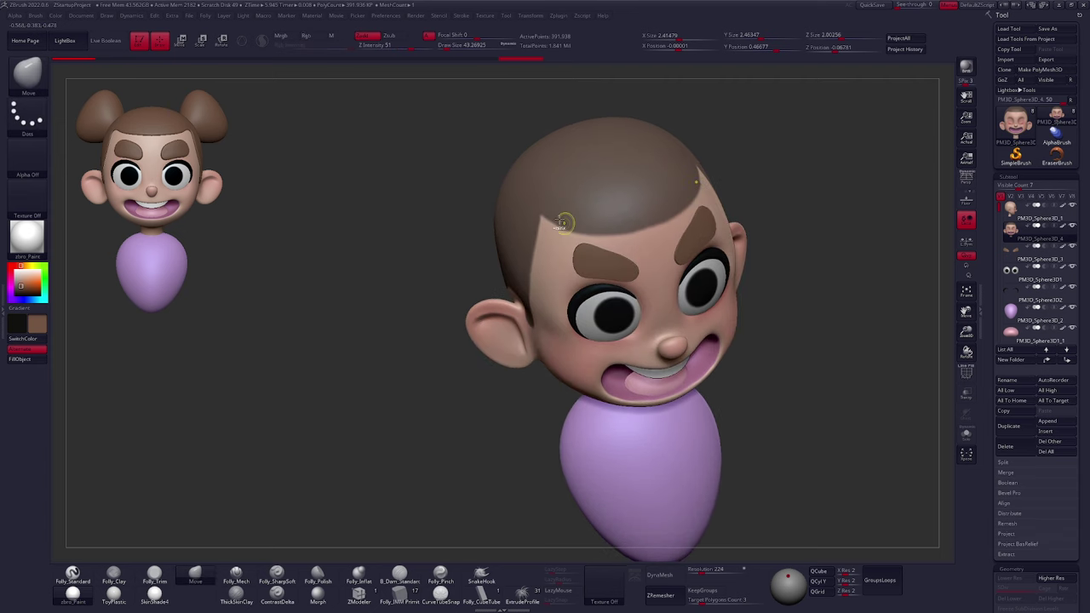
left_click_drag(554, 235, 556, 239, "ctrl")
right_click_drag(560, 251, 626, 266)
Clean up the hair mask around the ears and the back of the head, erasing and adding with MaskPen
mouse_move(518, 284)
right_mouse_down("alt")
mouse_move(630, 250)
mouse_move(582, 305)
mouse_move(622, 285)
mouse_move(625, 271)
right_mouse_up("alt")
left_click_drag(604, 224, 647, 331, "ctrl+alt")
right_click_drag(594, 371, 558, 345)
mouse_move(593, 285)
right_mouse_down()
mouse_move(550, 235)
mouse_move(598, 242)
right_mouse_up()
left_click_drag(599, 228, 573, 271, "ctrl")
right_click_drag(558, 263, 638, 223)
right_click_drag(654, 343, 688, 333, "alt")
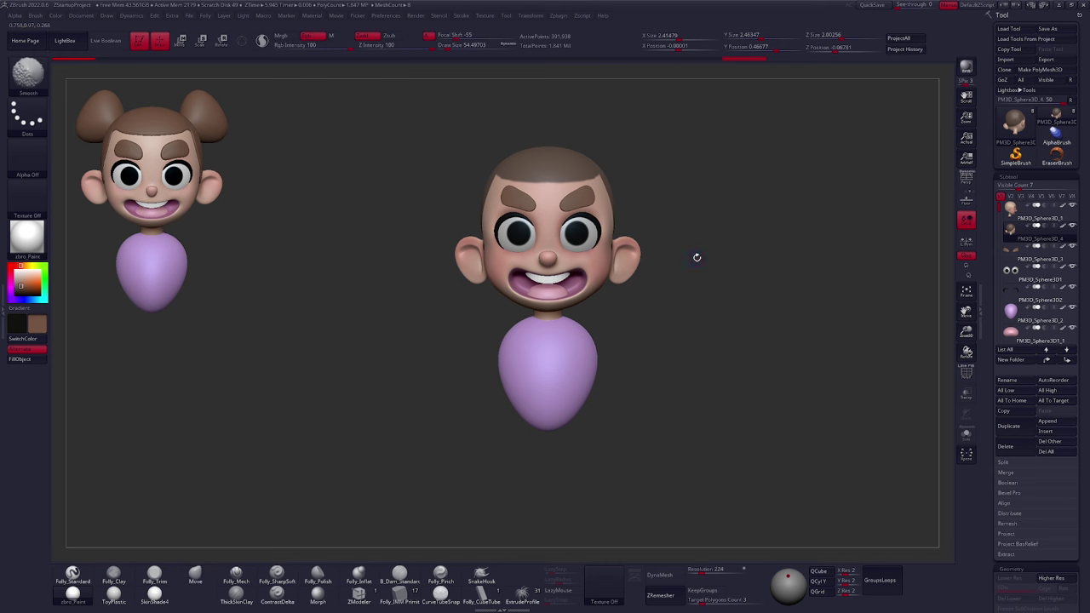
Turn the masked hair area into its own polygroup and isolate it from the rest of the duplicated head
key("shift+f")
key("shift+s")
right_click_drag(581, 180, 580, 198, "ctrl")
mouse_move(580, 198)
right_mouse_down("alt")
mouse_move(575, 222)
mouse_move(630, 235)
mouse_move(616, 237)
right_mouse_up("alt")
key("ctrl+w")
left_click(550, 198, "ctrl+shift")
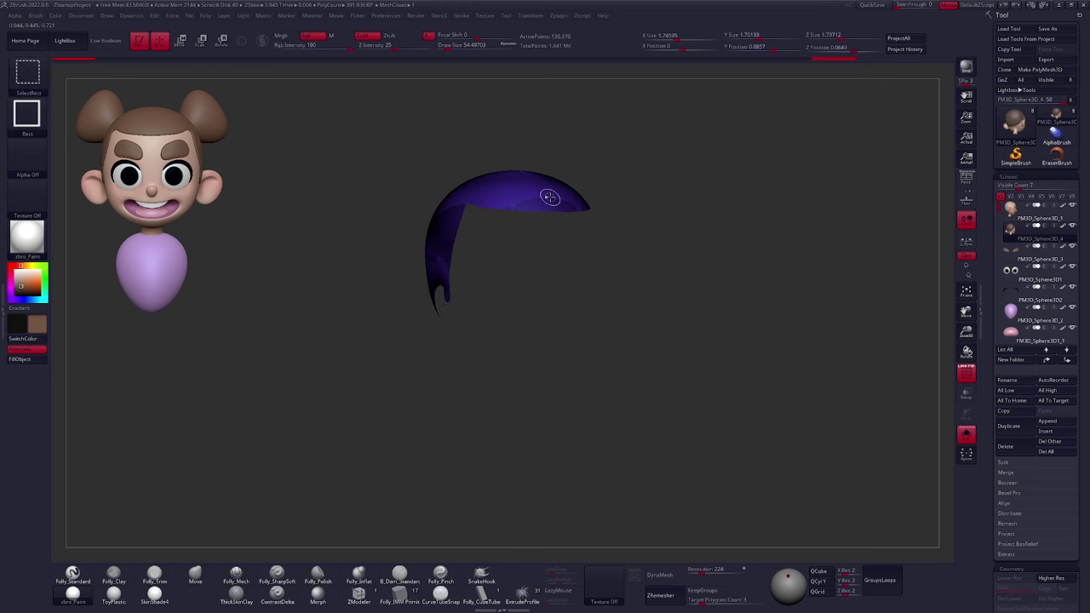
Delete the hidden geometry so only the hair cap remains, and open its ZRemesher settings
right_click_drag(548, 213, 575, 208)
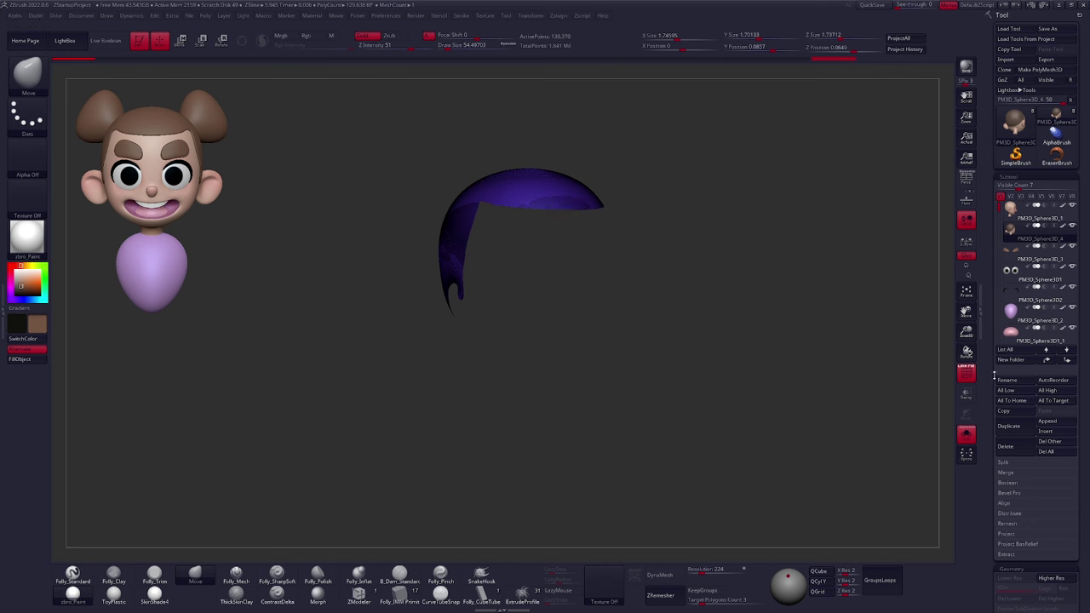
left_click_drag(992, 385, 996, 282)
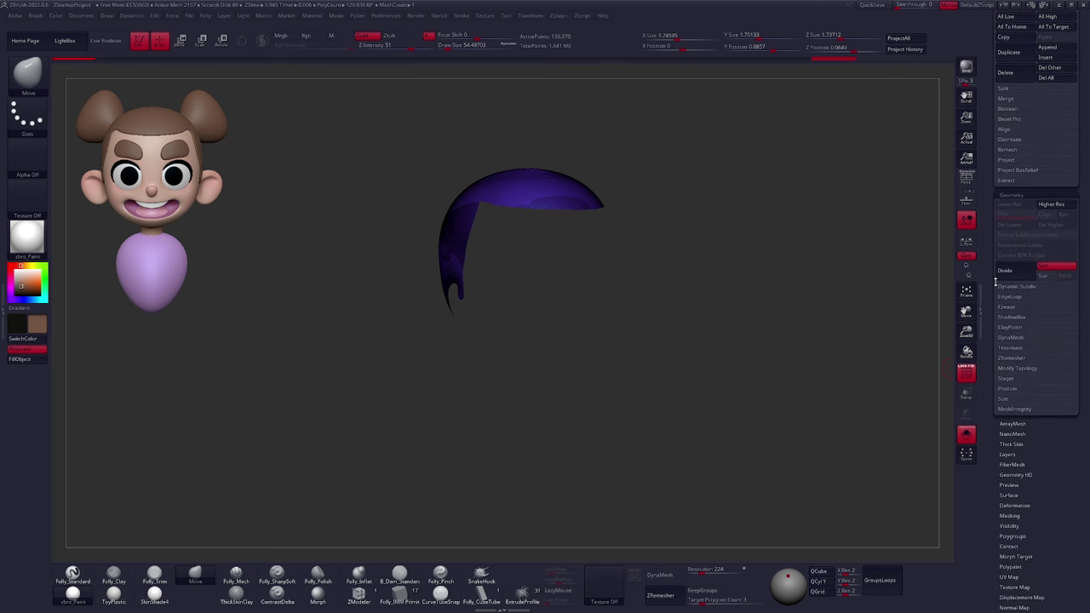
left_click(1023, 372)
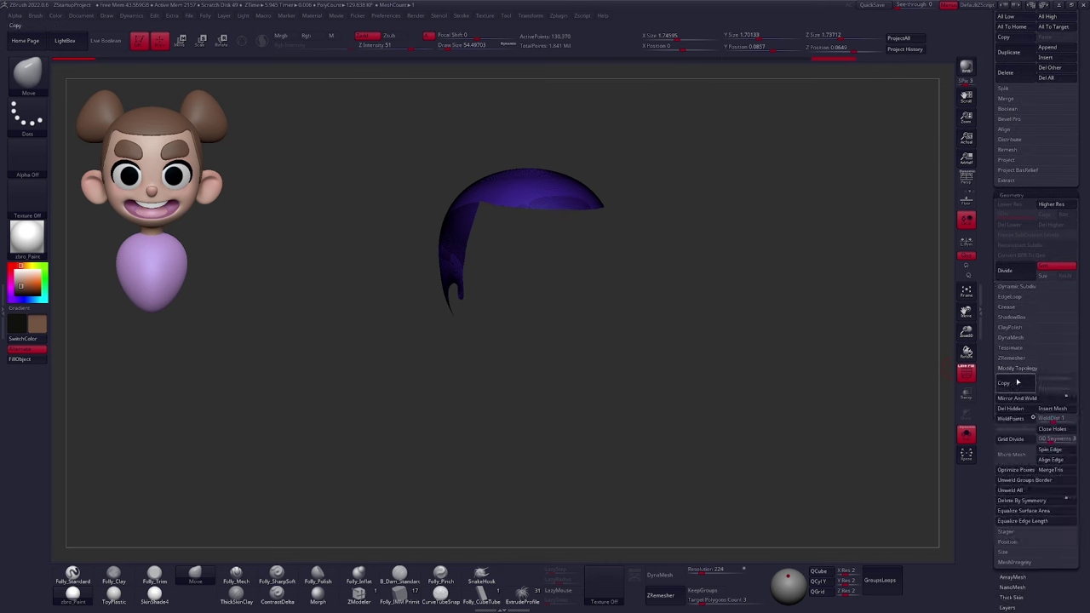
left_click(1016, 409)
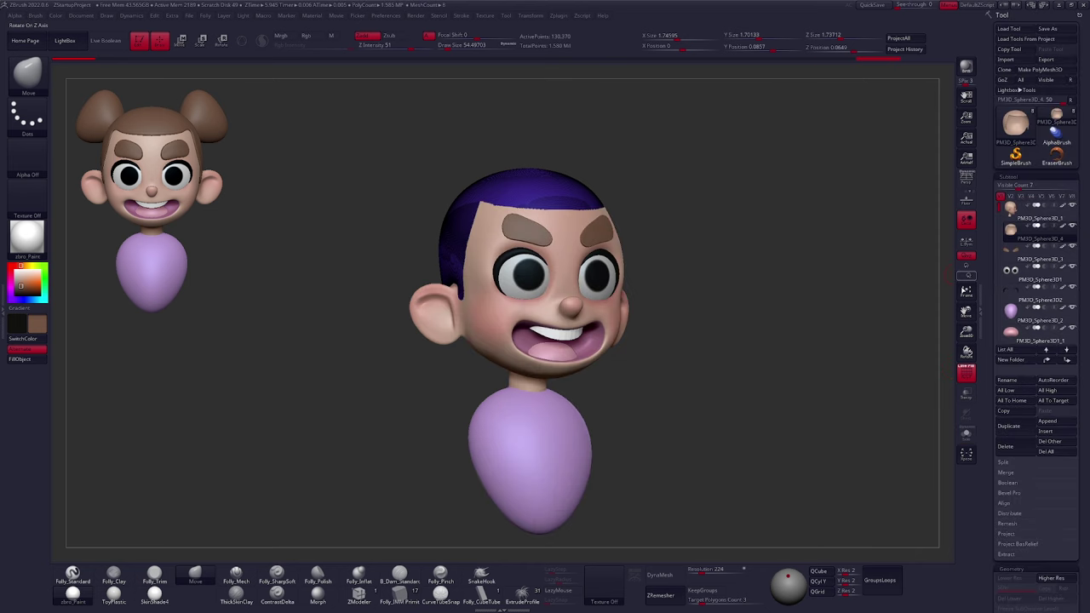
left_click_drag(989, 351, 990, 241)
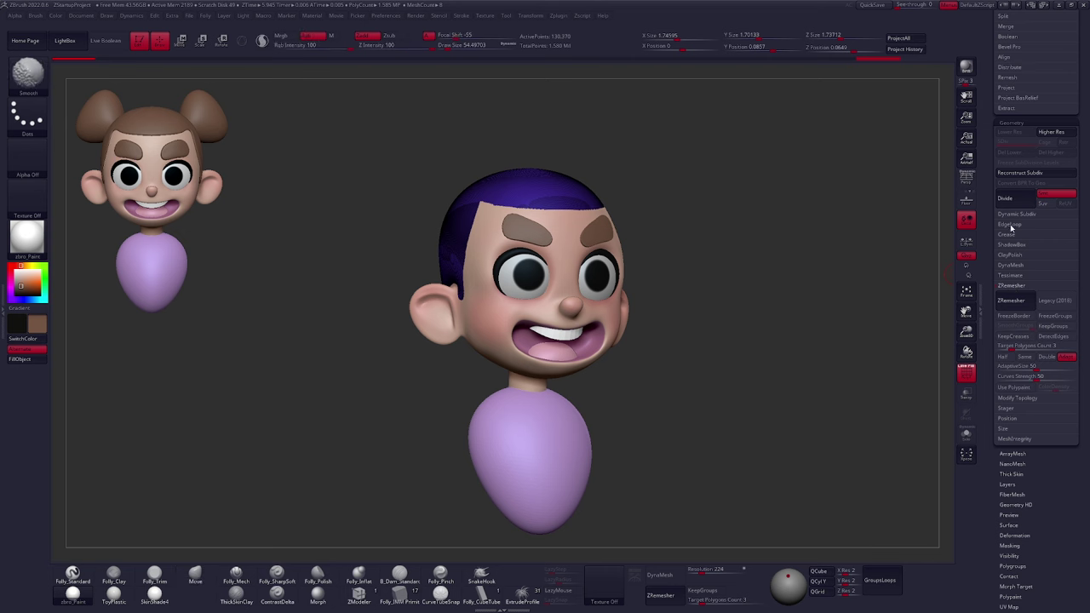
Run GroupsLoops on the hair cap's border and ZRemesh the cap with a target polygons count of 1
left_click(1011, 225)
left_click(1011, 284)
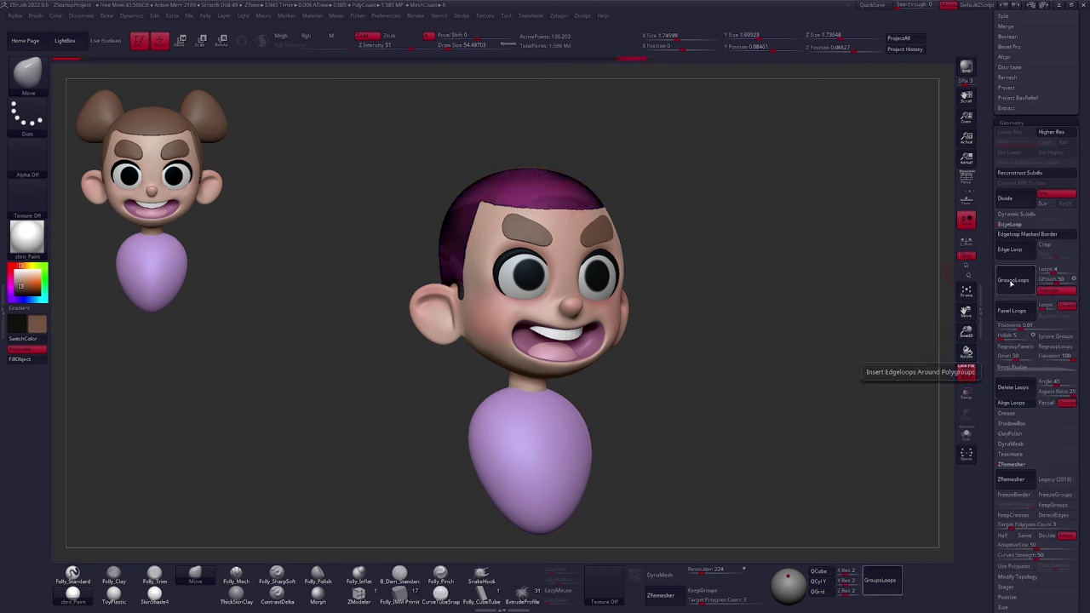
scroll(1016, 331, "down", 3)
left_click(1015, 377)
type("1")
key("Return")
left_click(1015, 331)
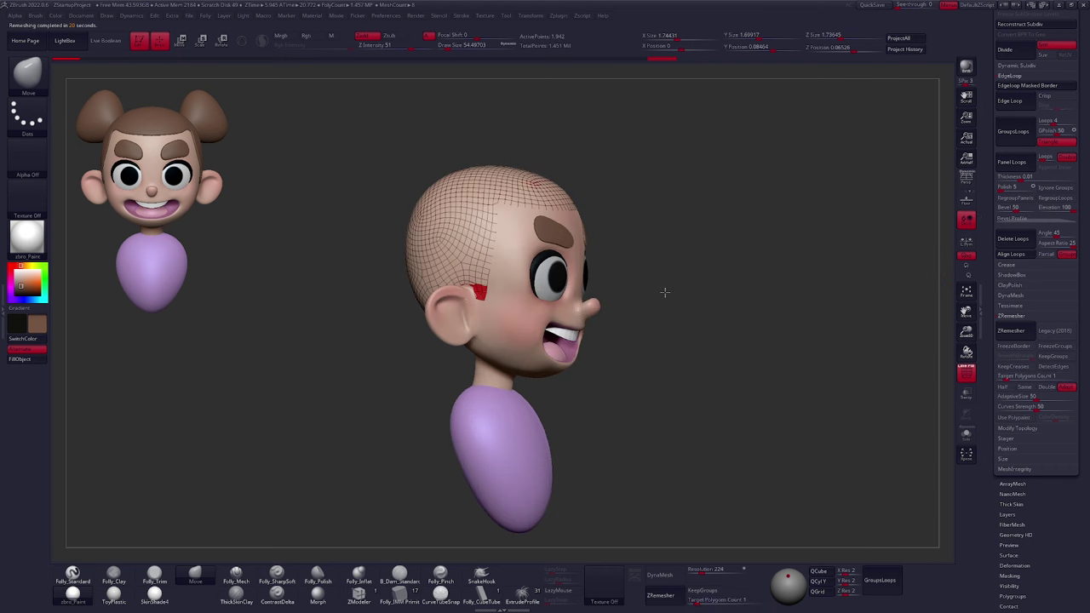
Isolate the remeshed hair cap and insert edge loops around its border with GroupsLoops
key("alt+s")
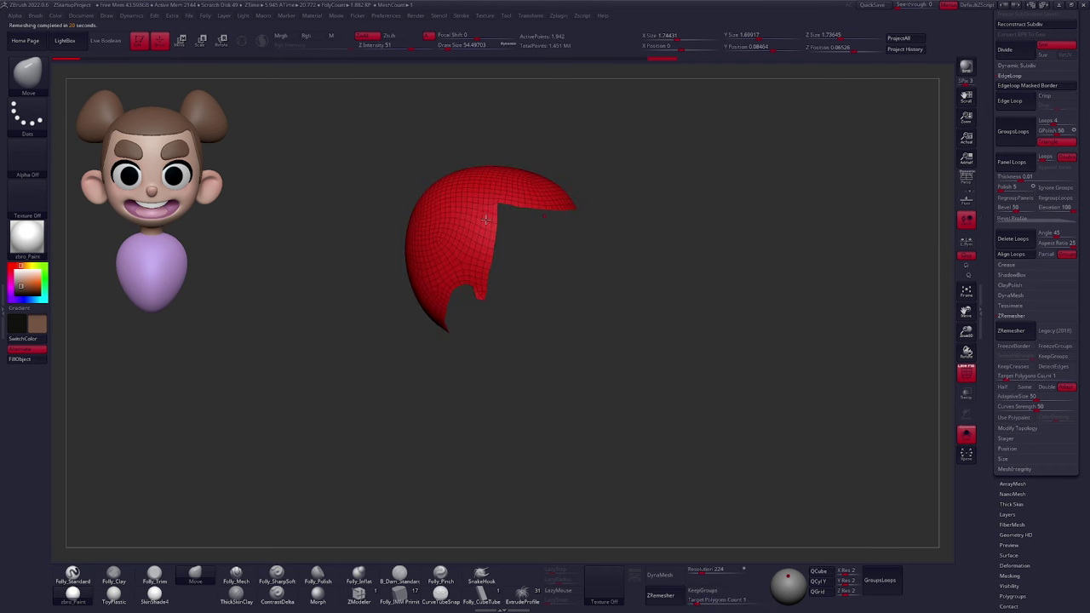
right_click_drag(485, 219, 570, 253, "ctrl")
key("ctrl+f")
left_click(715, 285)
mouse_move(591, 193)
right_mouse_down()
mouse_move(582, 192)
mouse_move(601, 189)
right_mouse_up()
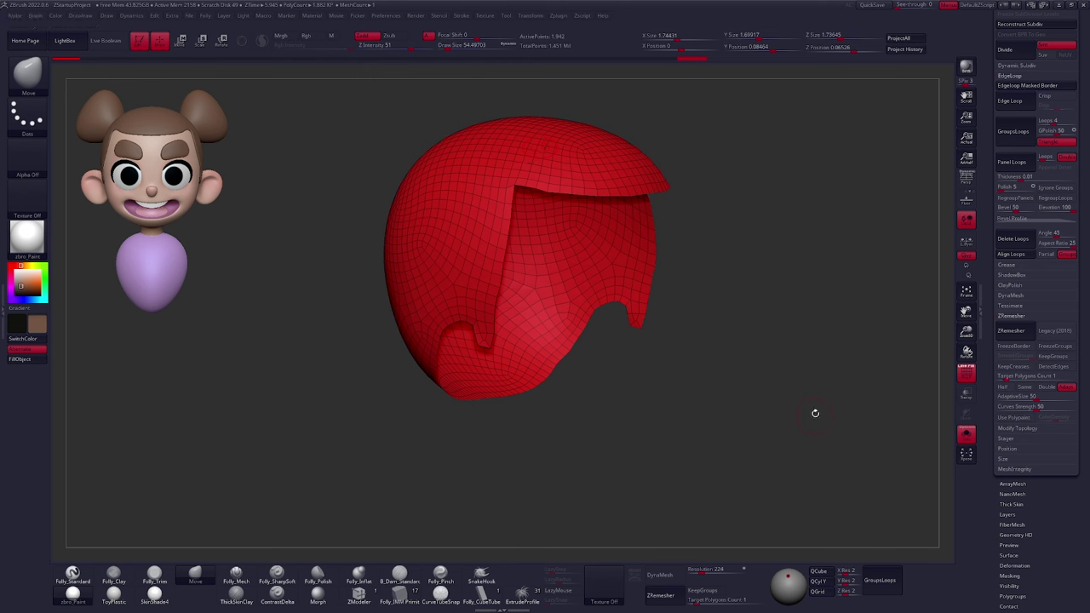
left_click(874, 578)
mouse_move(576, 267)
right_mouse_down()
mouse_move(501, 178)
mouse_move(585, 259)
right_mouse_up()
right_click_drag(584, 259, 645, 306)
Try to thicken the hair cap by extruding its whole shell with the Transpose line
key("w")
left_click(564, 231)
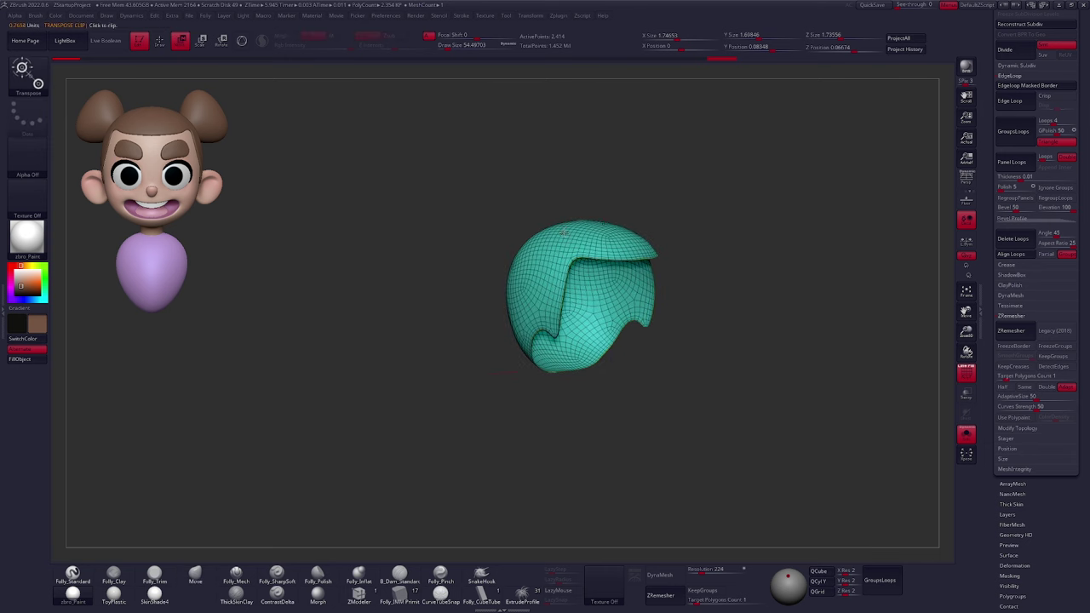
left_click_drag(556, 206, 539, 195, "ctrl")
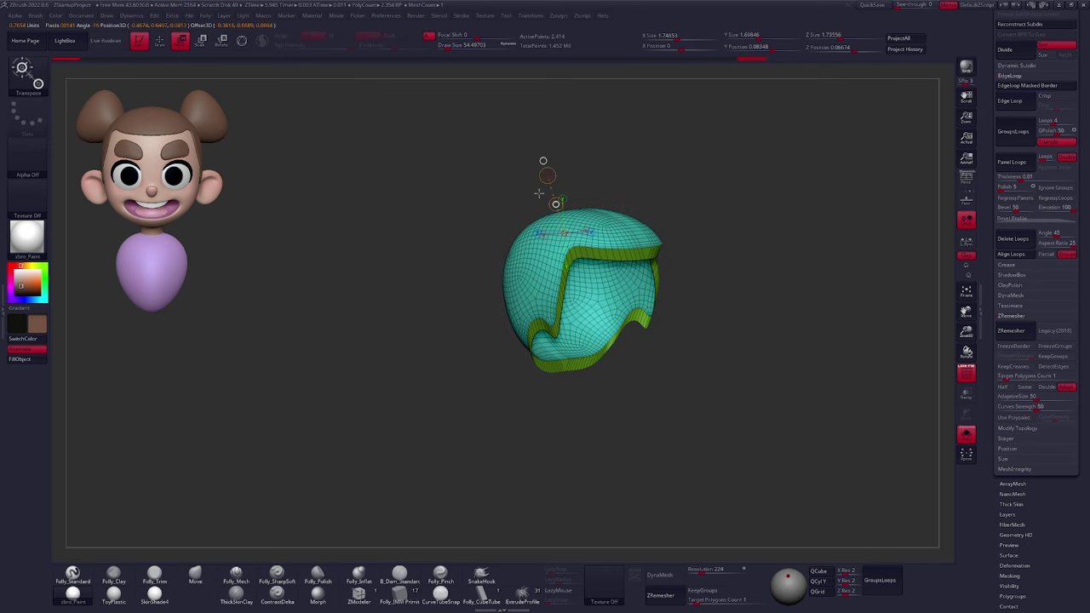
right_click_drag(511, 295, 489, 296)
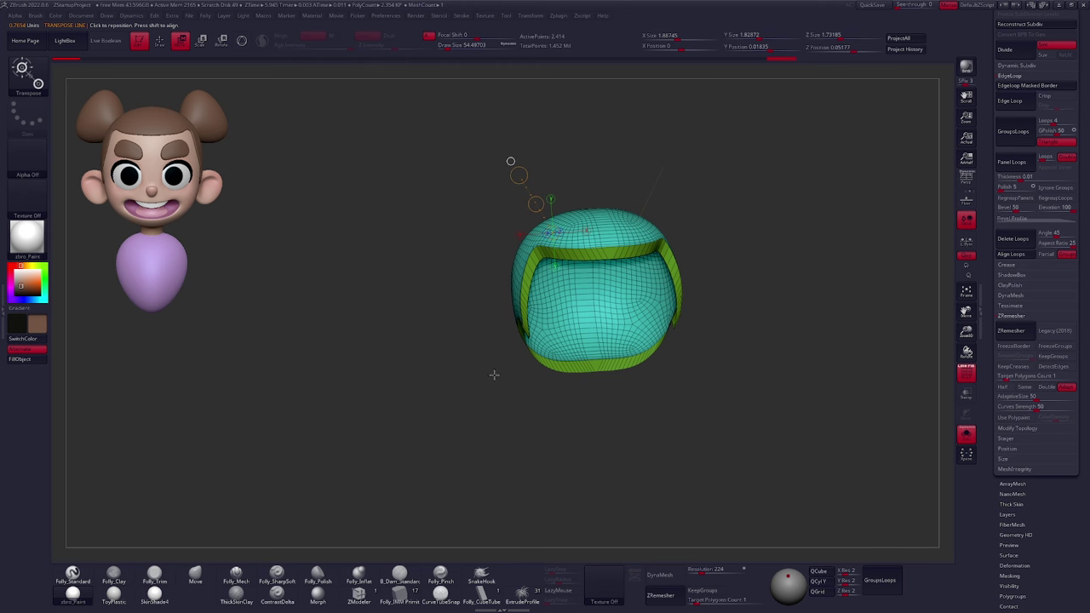
key("q")
mouse_move(550, 332)
right_mouse_down()
mouse_move(598, 333)
mouse_move(616, 390)
mouse_move(570, 358)
right_mouse_up()
key("ctrl+z")
Compare the hair cap's edge before and after the GroupsLoops operation by stepping through the history
mouse_move(566, 253)
right_mouse_down("ctrl")
mouse_move(564, 275)
mouse_move(536, 277)
right_mouse_up("ctrl")
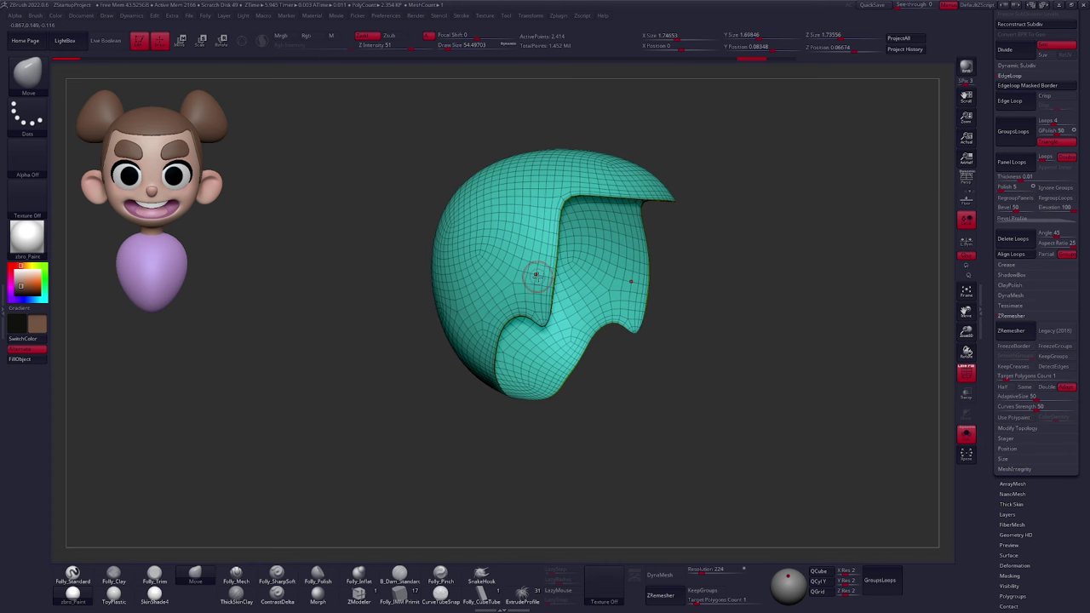
key("ctrl+z")
key("ctrl+z")
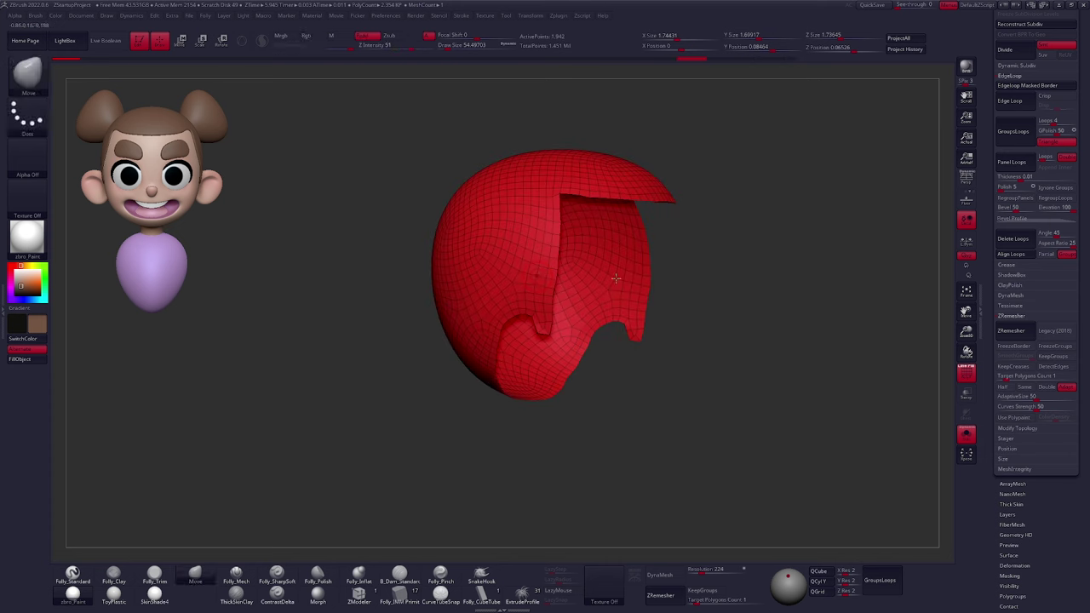
key("ctrl+shift+z")
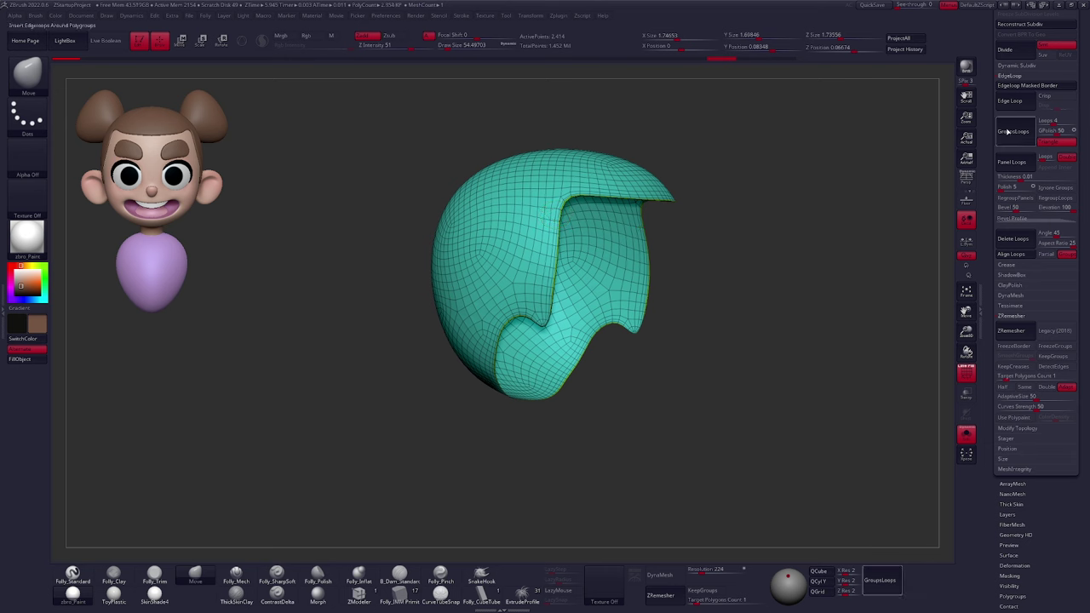
Switch to the ZModeler brush and set its polygon action to Extrude with All Polygons as the target
left_click_drag(980, 175, 981, 357)
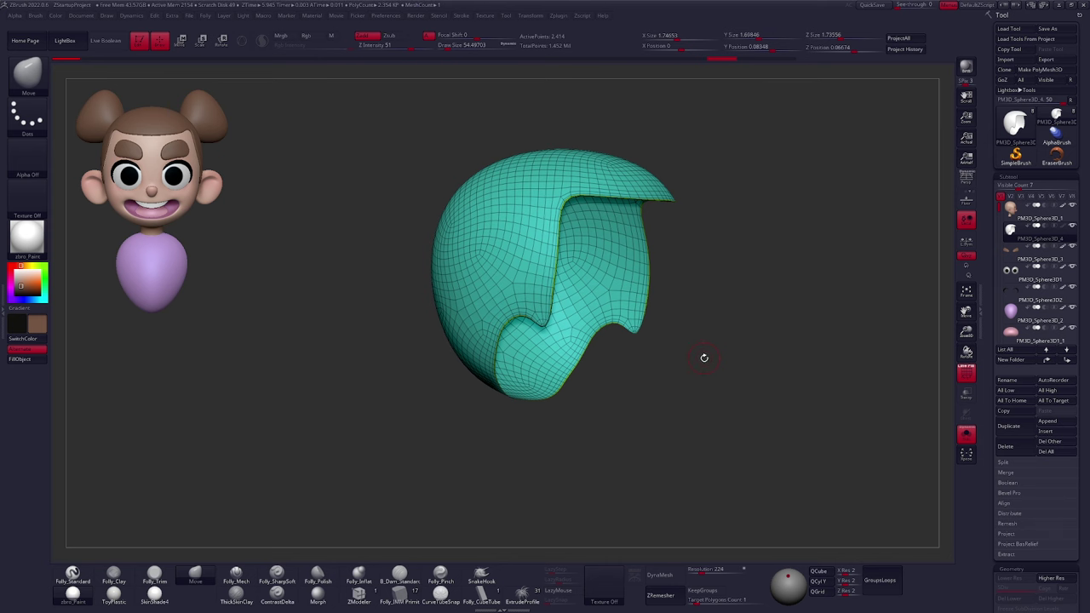
key("b")
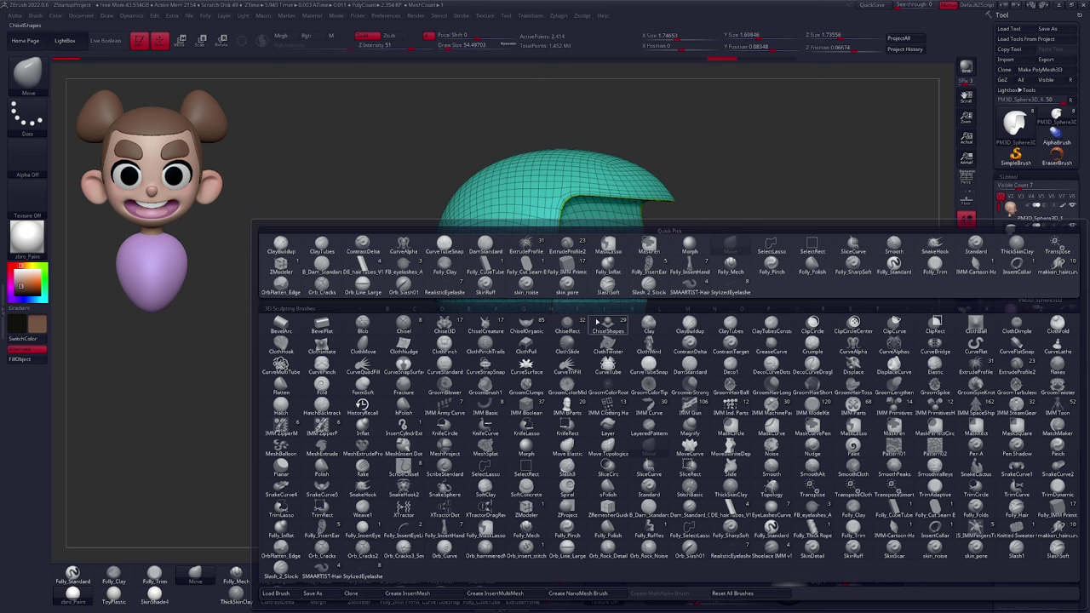
left_click(1039, 309)
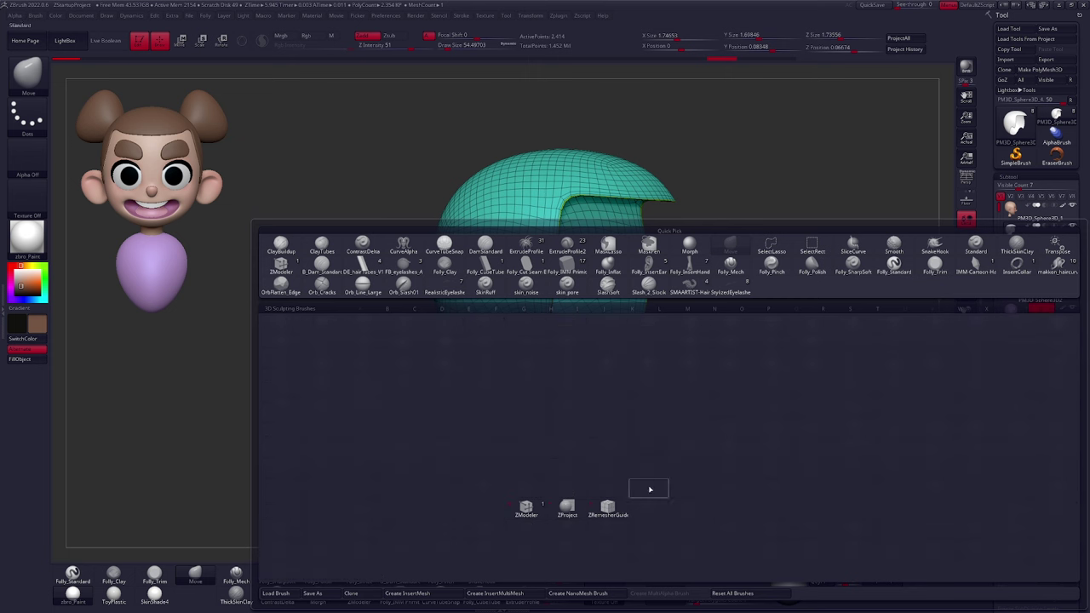
left_click(531, 509)
left_click_drag(580, 375, 578, 405)
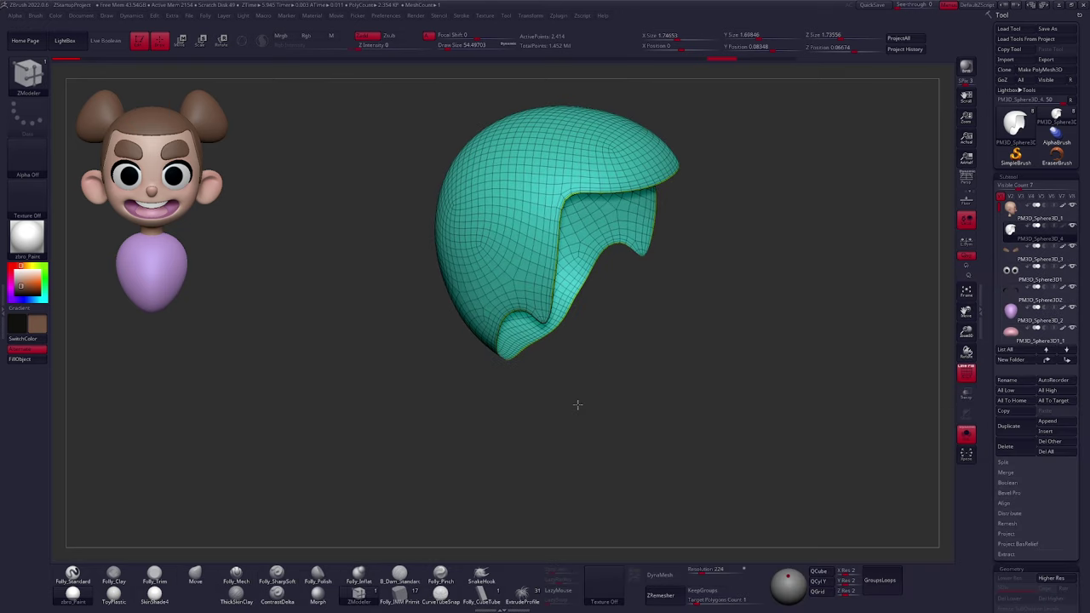
left_click_drag(594, 352, 741, 172)
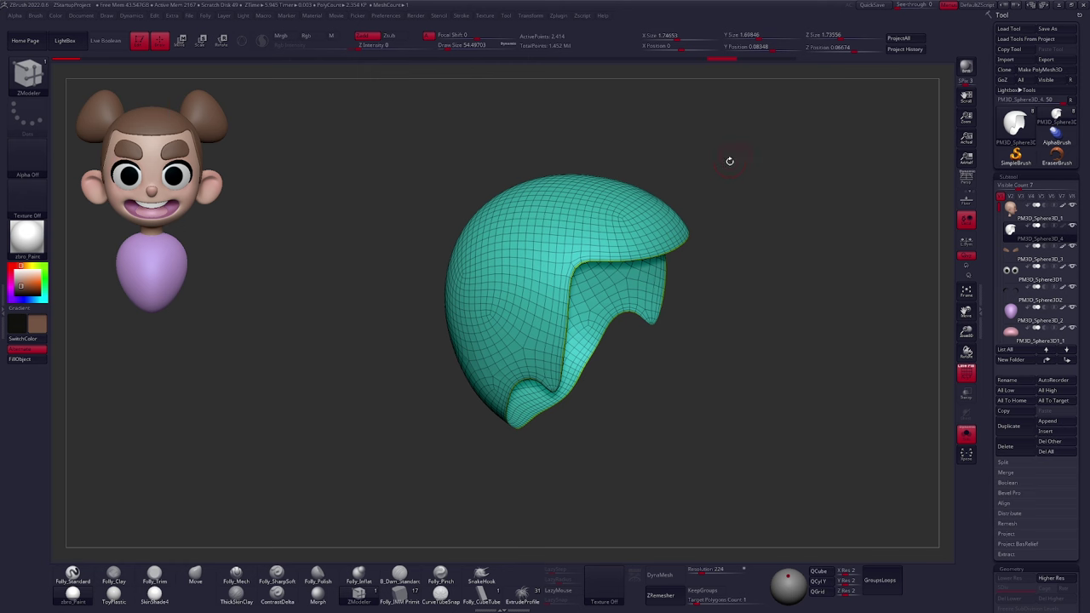
left_click_drag(524, 156, 534, 203, "alt")
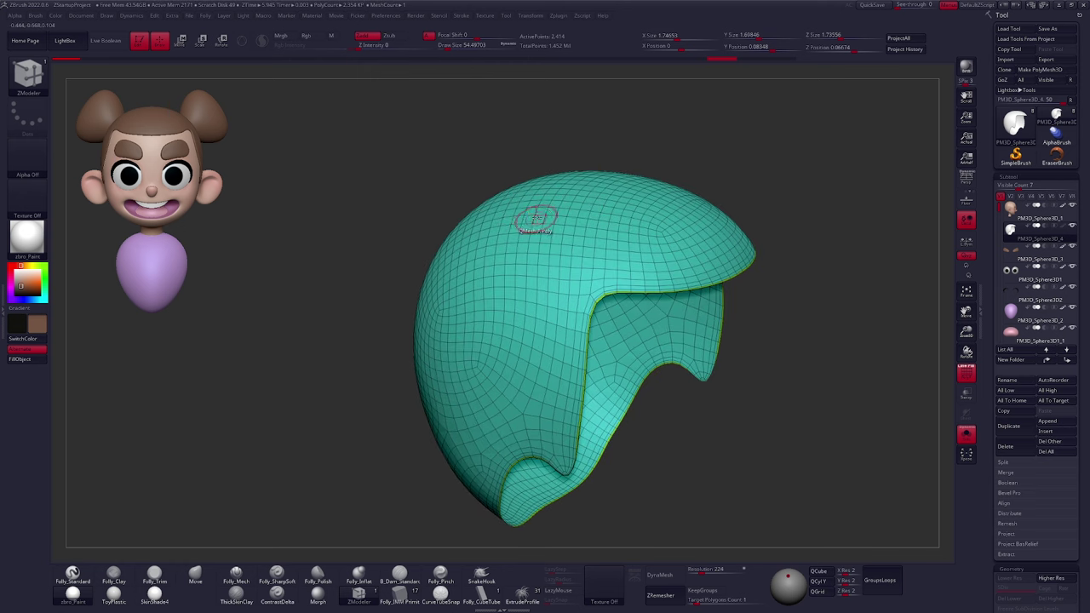
right_click_drag(536, 218, 545, 259, "ctrl")
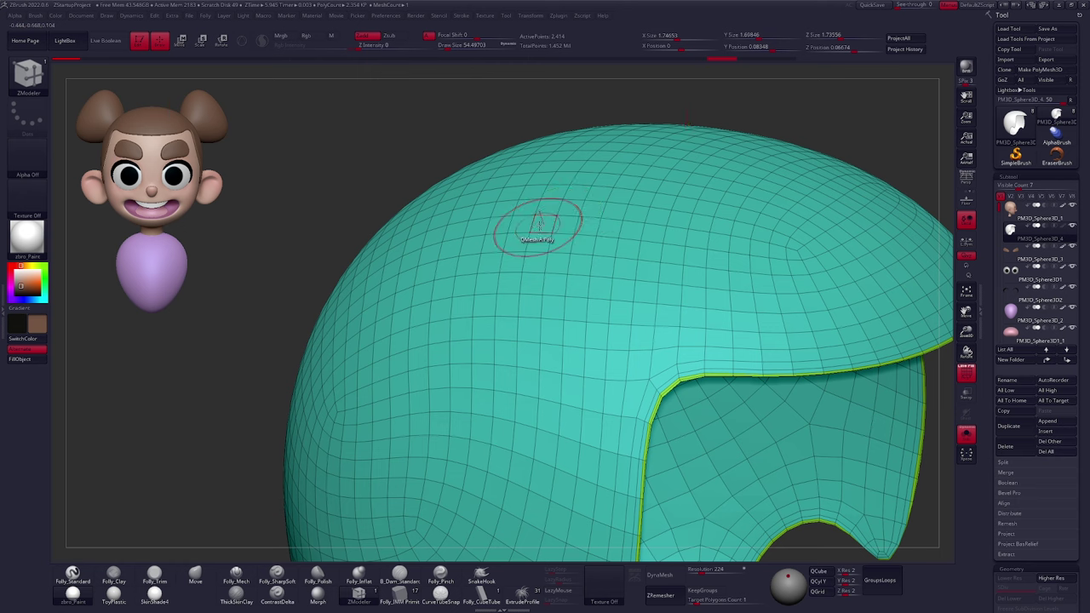
key("space")
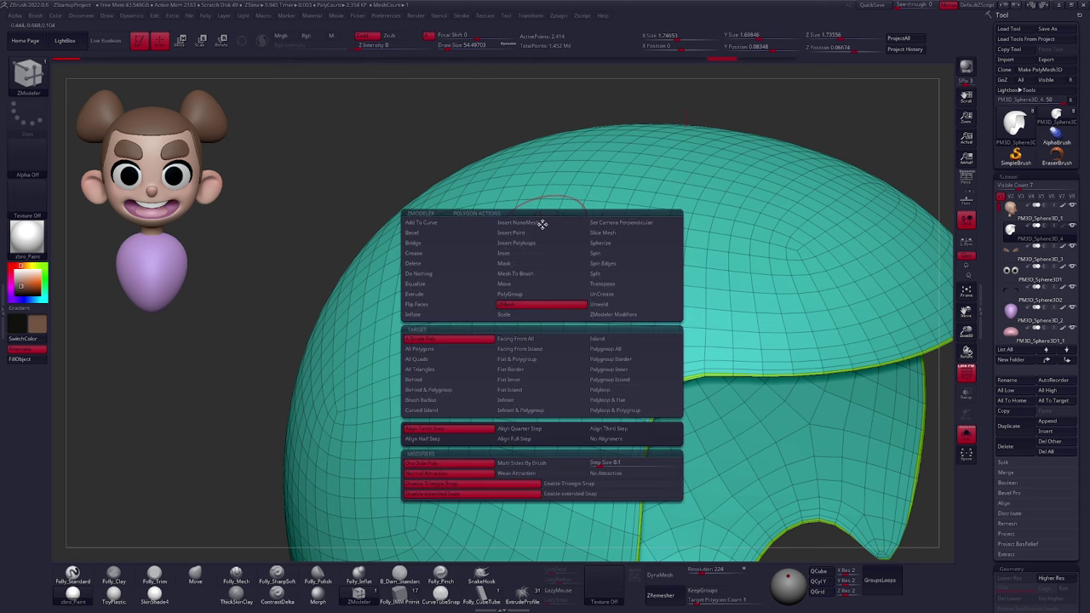
left_click(458, 294)
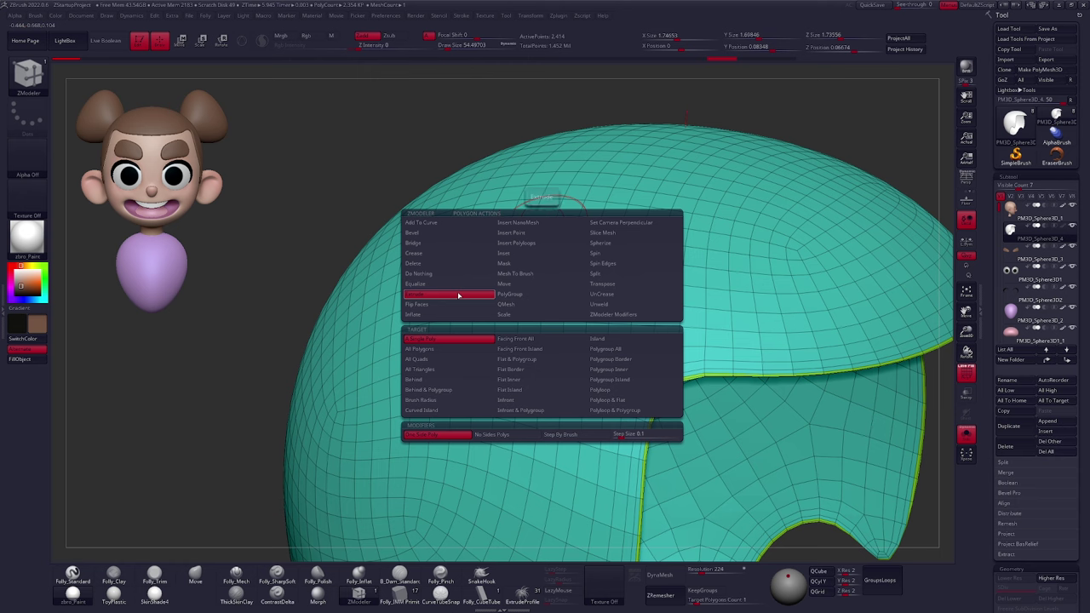
left_click(432, 350)
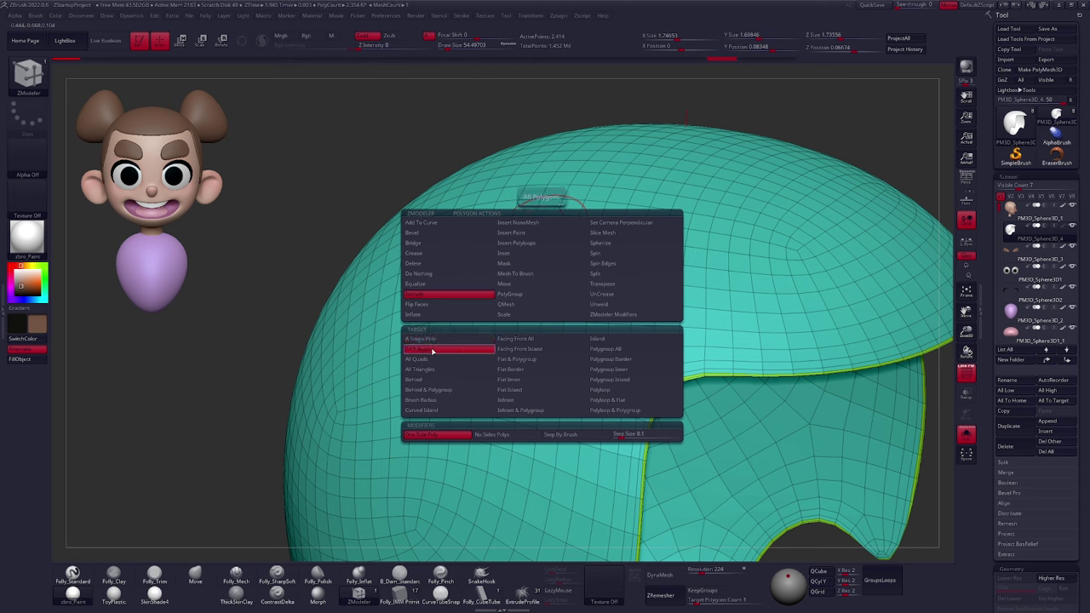
Extrude all polygons of the hair cap outward to give the shell an even thickness
right_click_drag(498, 318, 519, 263, "ctrl")
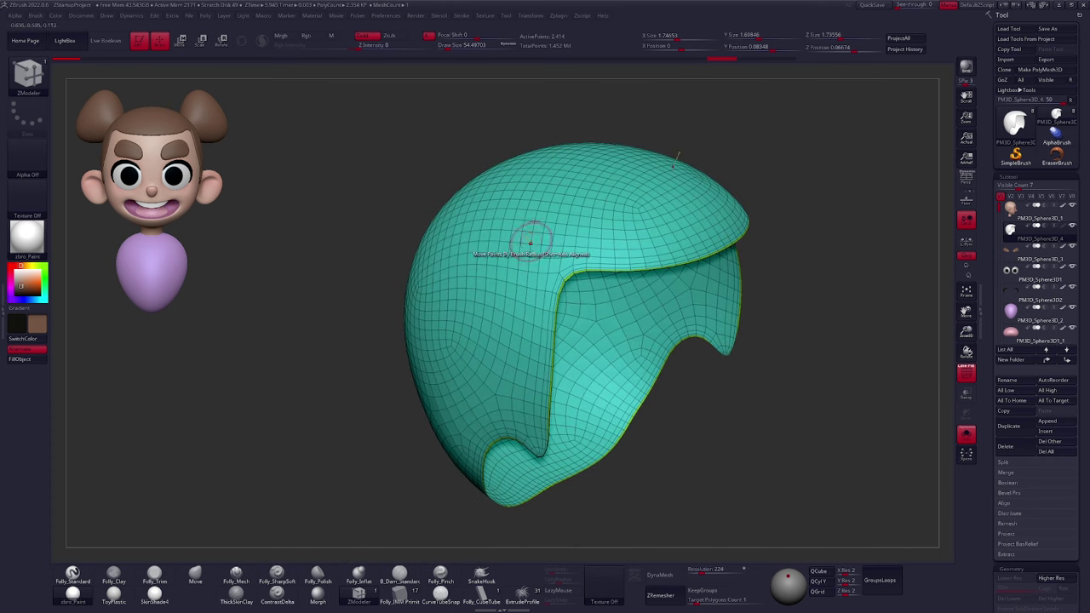
left_click_drag(523, 202, 525, 220)
right_click_drag(526, 223, 587, 201, "ctrl")
right_click_drag(600, 253, 706, 260)
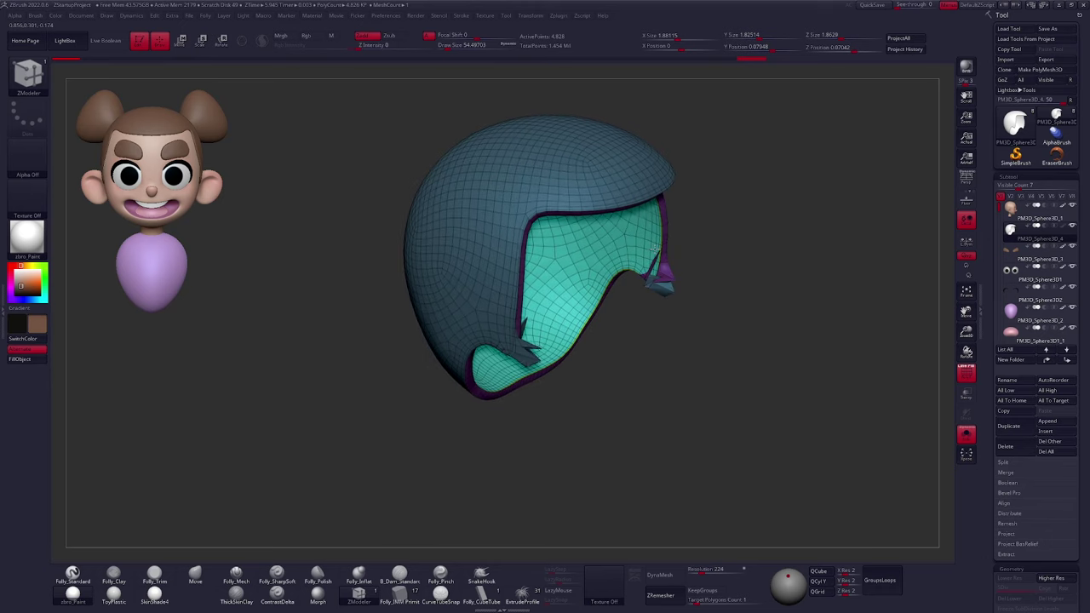
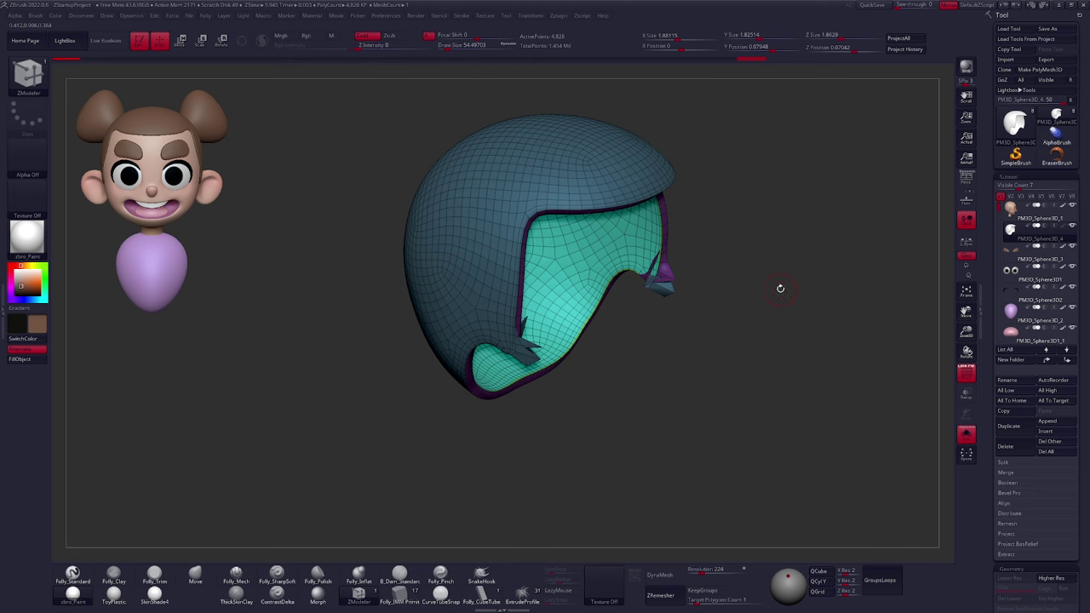
Switch to the Move brush, smooth the spiked faces at the sideburn tip and set the draw size to about 33
key("b")
key("m")
key("v")
key("space")
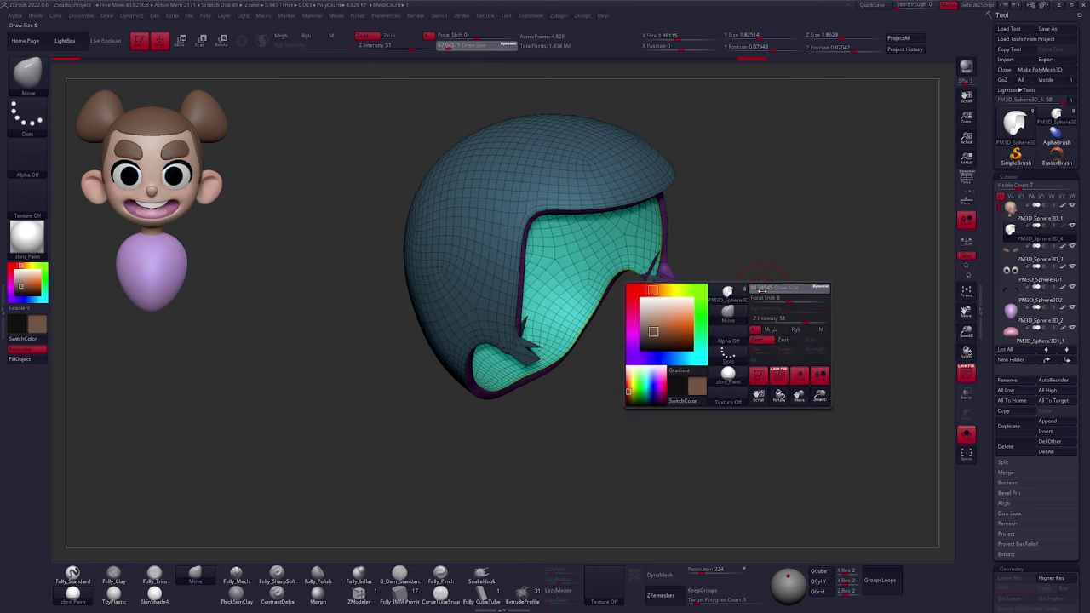
right_click_drag(522, 368, 546, 365)
mouse_move(552, 345)
left_mouse_down("shift")
mouse_move(522, 380)
mouse_move(532, 358)
left_mouse_up("shift")
key("space")
right_click_drag(588, 367, 475, 363)
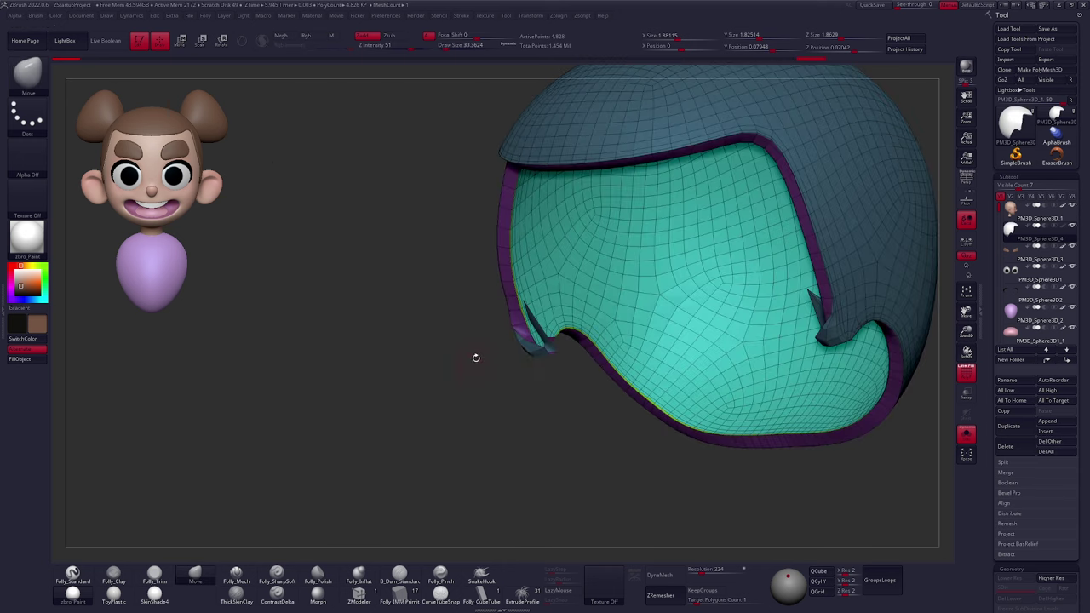
Smooth the other sideburn tip and pull its overlapping rim faces apart with a small Move brush
mouse_move(529, 305)
left_mouse_down("shift")
mouse_move(548, 344)
mouse_move(535, 357)
mouse_move(533, 342)
left_mouse_up("shift")
right_click_drag(518, 389, 535, 309)
left_click_drag(522, 318, 533, 339)
mouse_move(537, 364)
right_mouse_down("alt")
mouse_move(545, 370)
mouse_move(525, 320)
right_mouse_up("alt")
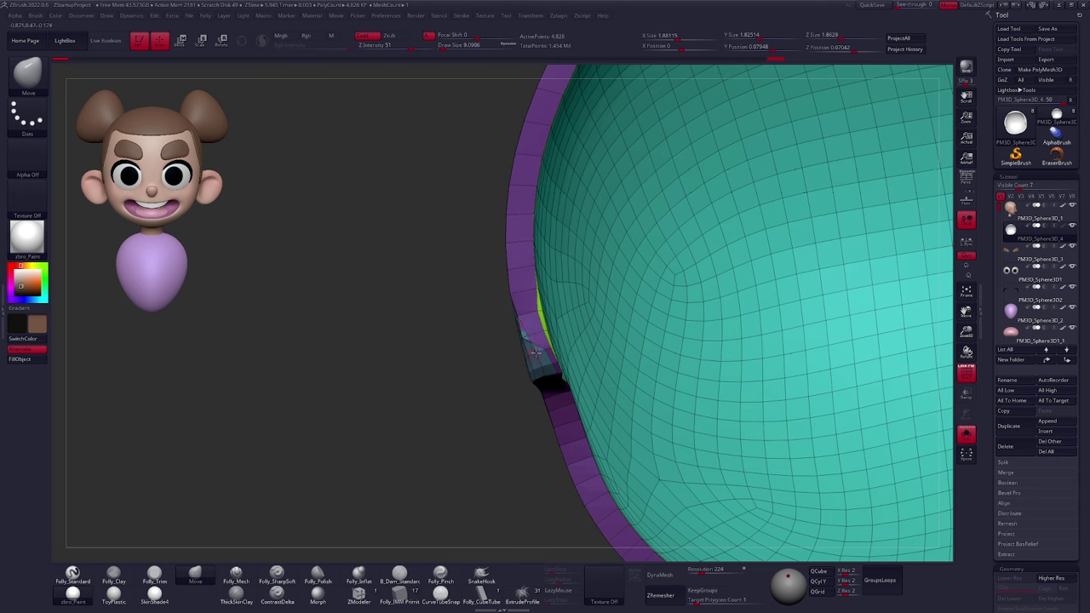
left_click_drag(551, 368, 537, 388)
right_click_drag(549, 361, 551, 334)
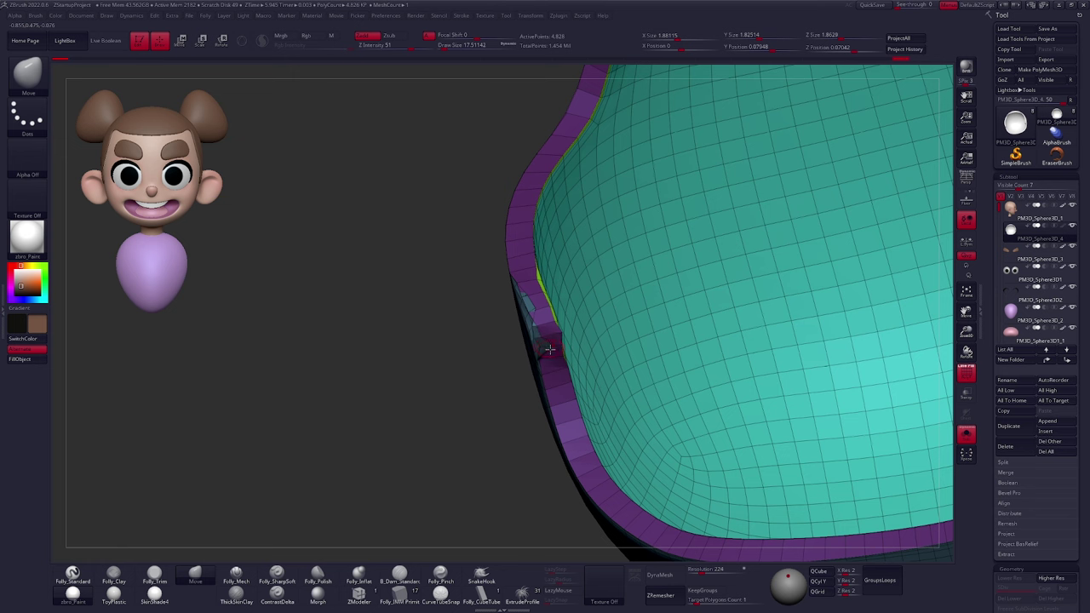
Enlarge the brush and continue smoothing the tangled faces around the sideburn's inner corner
right_click_drag(540, 363, 553, 332)
key("w")
left_click(554, 348, "ctrl")
key("q")
key("space")
left_click_drag(603, 374, 626, 374)
right_click_drag(565, 339, 603, 329)
left_click_drag(603, 329, 612, 351, "shift")
mouse_move(612, 351)
right_mouse_down()
mouse_move(512, 339)
mouse_move(521, 375)
right_mouse_up()
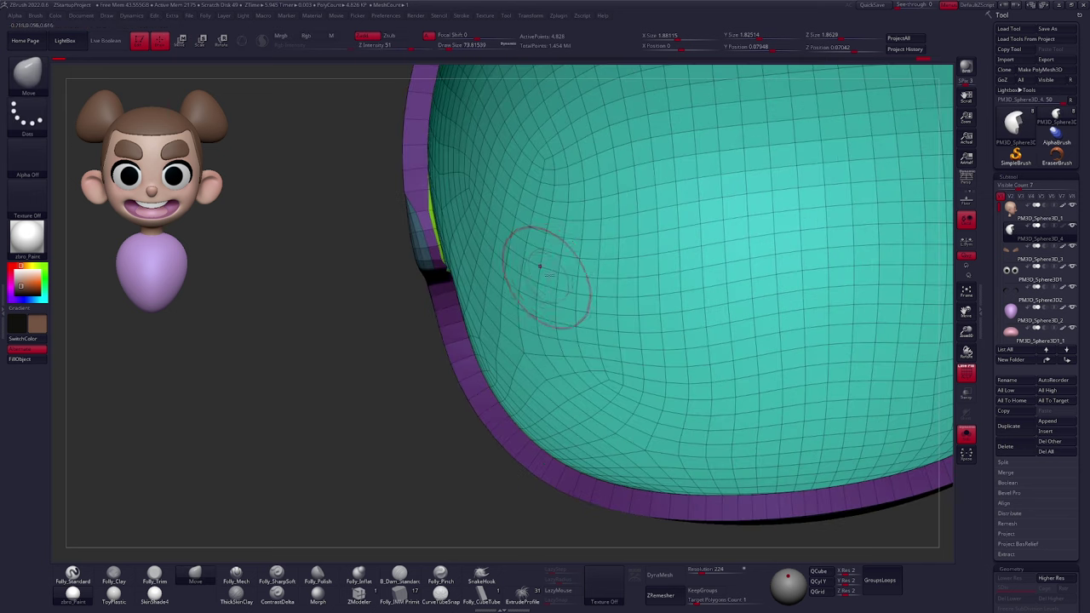
Reduce the Move brush to a draw size of about 14, then reshape and smooth the sideburn tip's rim
key("s")
left_click_drag(547, 273, 531, 268)
right_click_drag(414, 248, 579, 304, "alt")
key("s")
left_click_drag(563, 270, 556, 274)
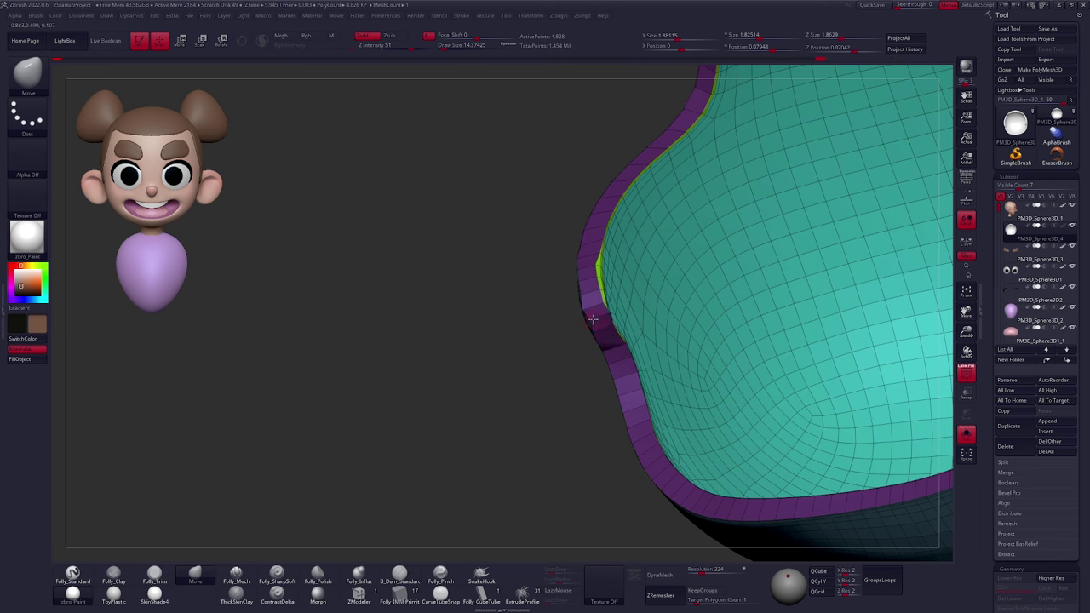
left_click_drag(593, 319, 592, 321)
left_click_drag(572, 358, 603, 385)
left_click_drag(608, 327, 603, 319, "shift")
mouse_move(545, 323)
right_mouse_down()
mouse_move(609, 311)
mouse_move(593, 307)
right_mouse_up()
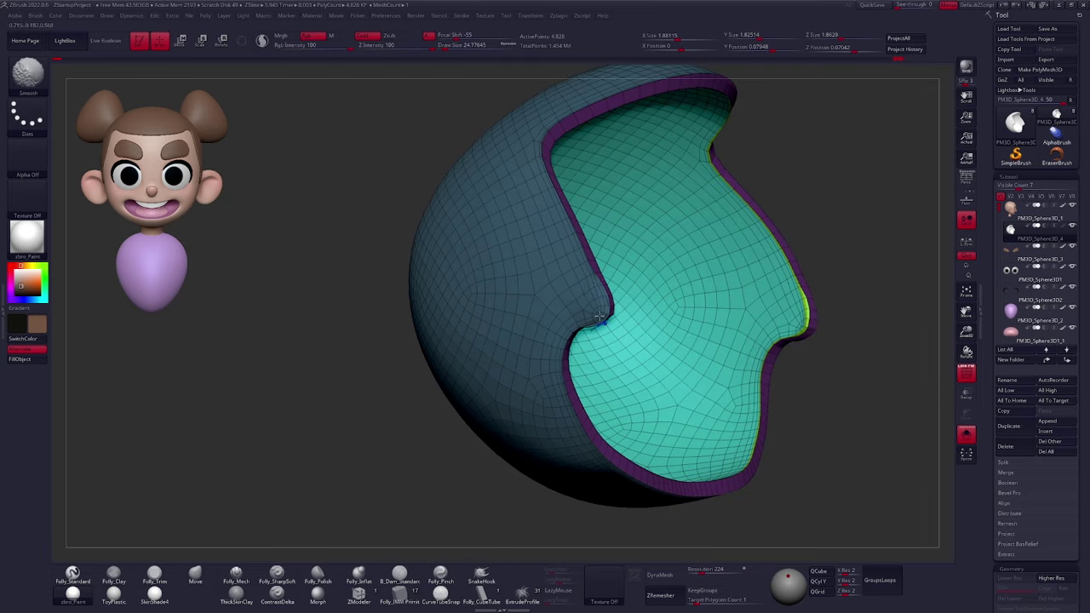
left_click_drag(594, 318, 598, 322, "shift")
Hide the wireframe, show the whole character again from the front and set the draw size to about 121
right_click_drag(598, 322, 613, 273, "ctrl")
right_click_drag(715, 383, 652, 368)
key("shift+f")
right_click_drag(744, 399, 780, 422)
key("alt+s")
mouse_move(781, 422)
right_mouse_down("alt")
mouse_move(660, 350)
mouse_move(631, 318)
right_mouse_up("alt")
key("s")
left_click_drag(671, 297, 687, 295)
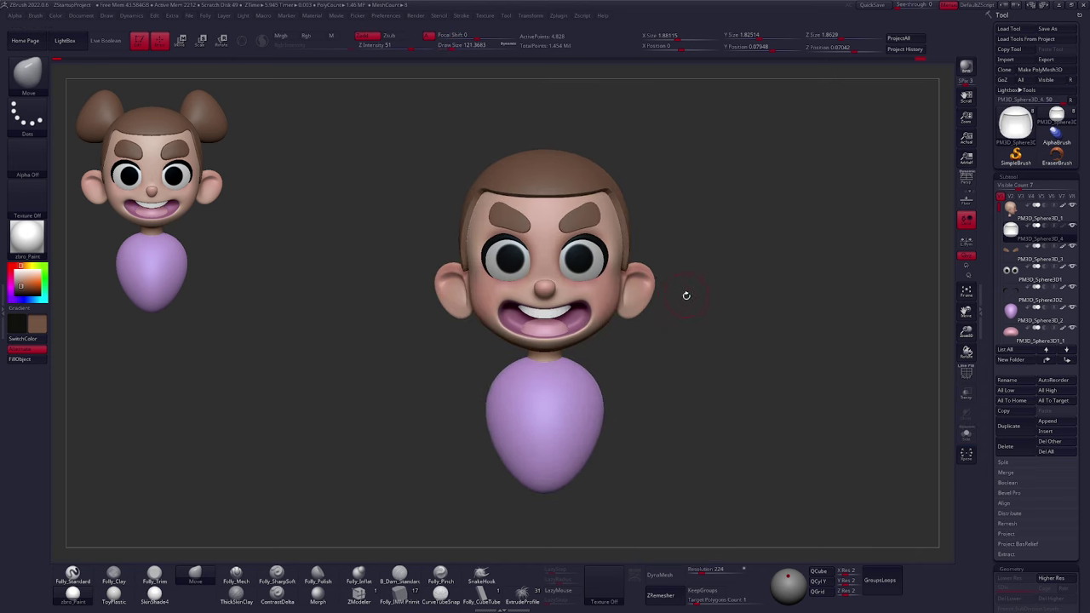
right_click_drag(701, 348, 732, 388, "alt")
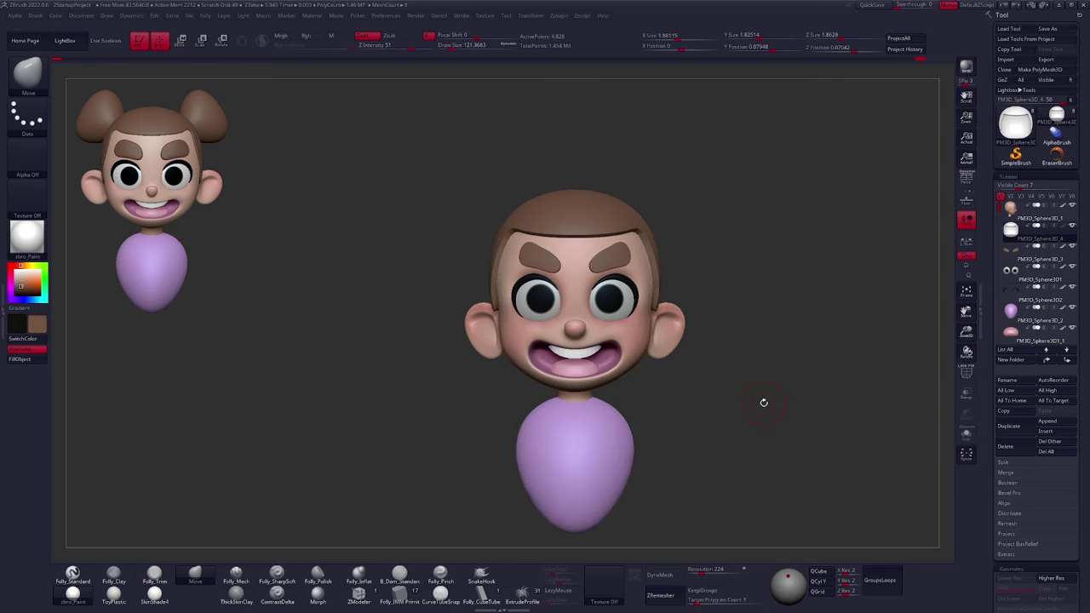
Turn on Dynamic Subdiv for the hair cap
left_click_drag(991, 390, 980, 282)
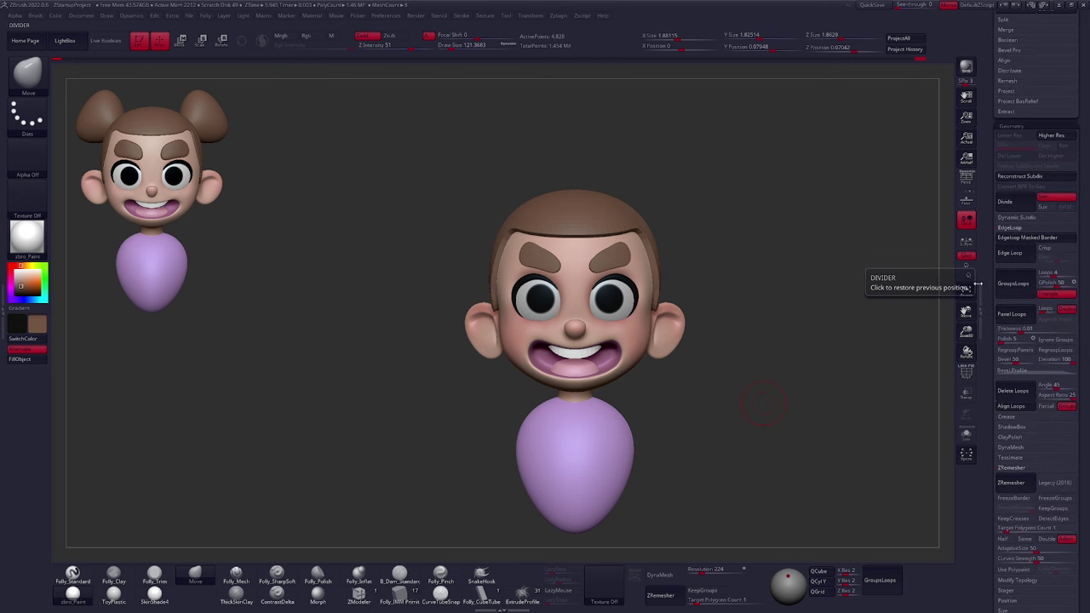
left_click(1012, 227)
left_click(1015, 218)
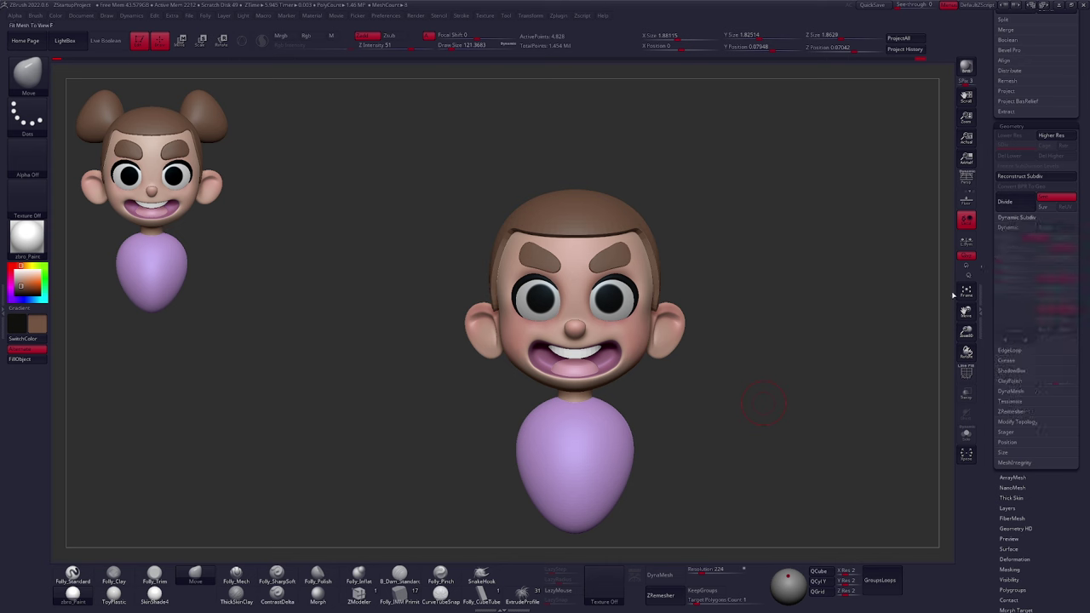
left_click(1016, 229)
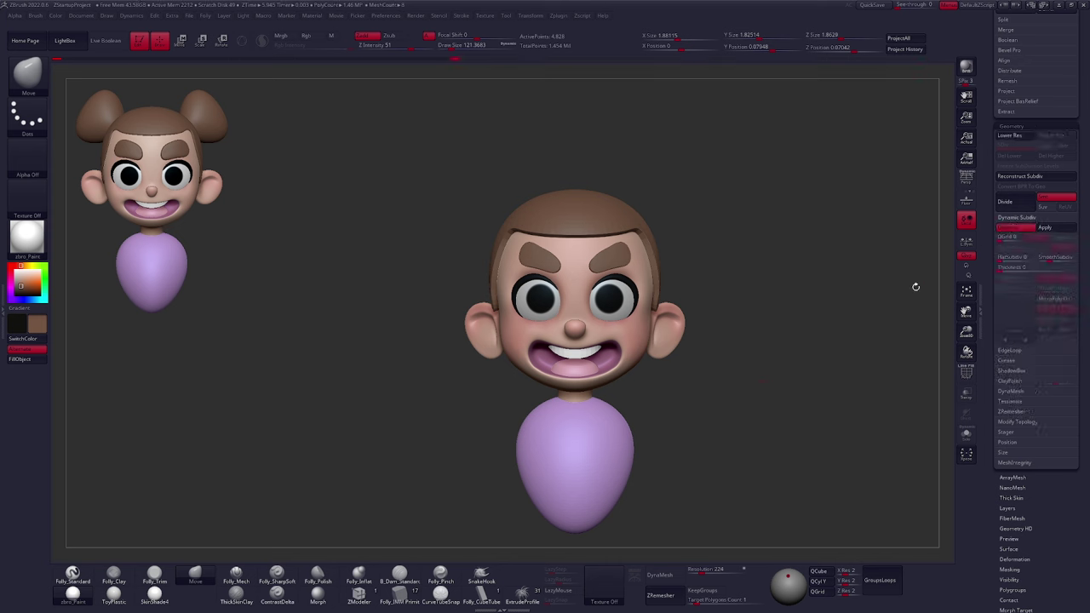
Check the hair cap's wireframe, enlarge the Move brush, and reshape and smooth the cap's outline
mouse_move(650, 319)
right_mouse_down()
mouse_move(614, 204)
mouse_move(798, 312)
mouse_move(771, 303)
right_mouse_up()
key("shift+f")
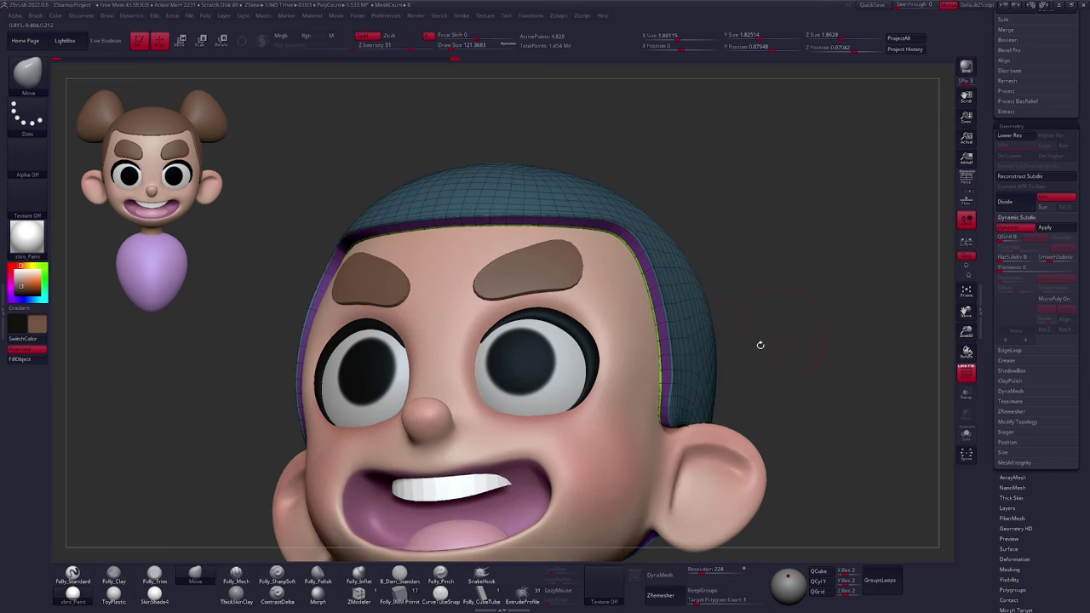
left_click(1010, 220)
right_click_drag(803, 284, 666, 341, "alt")
key("shift+f")
key("s")
left_click_drag(616, 241, 628, 246)
mouse_move(649, 254)
right_mouse_down("alt")
mouse_move(739, 276)
mouse_move(618, 288)
right_mouse_up("alt")
mouse_move(523, 228)
left_mouse_down("shift")
mouse_move(591, 239)
mouse_move(492, 234)
left_mouse_up("shift")
left_click_drag(474, 320, 478, 334, "shift")
Refine the hair cap's form with the Move brush, isolating the cap briefly to check its inner shell and rim
mouse_move(498, 325)
right_mouse_down()
mouse_move(525, 228)
mouse_move(588, 274)
right_mouse_up()
right_click_drag(477, 367, 588, 334, "alt")
left_click_drag(558, 341, 564, 340)
mouse_move(485, 400)
right_mouse_down()
mouse_move(567, 359)
mouse_move(572, 295)
mouse_move(572, 305)
right_mouse_up()
key("alt+s")
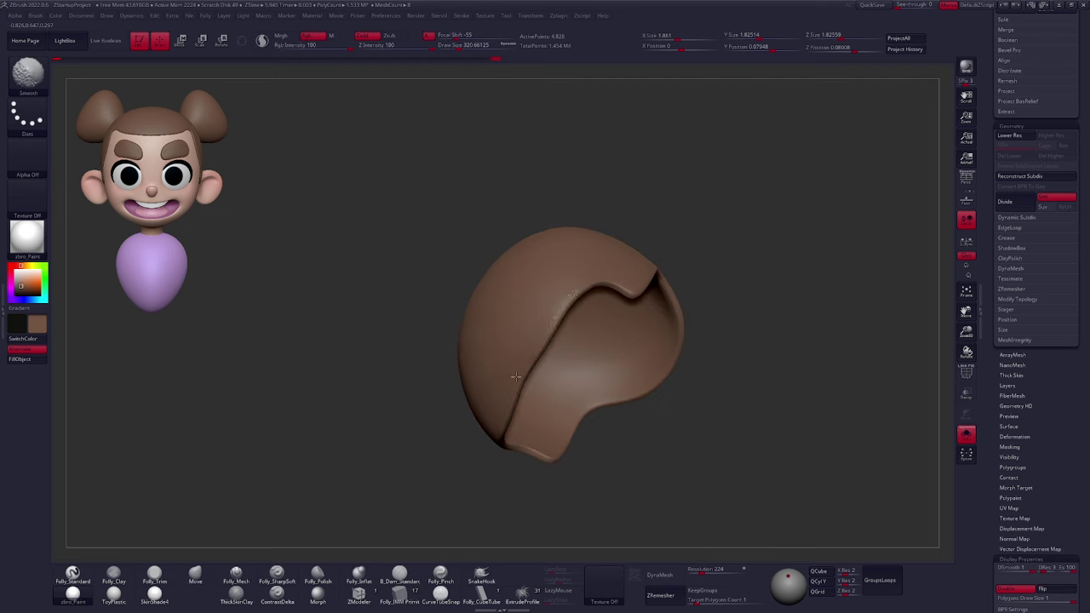
key("alt+s")
right_click_drag(540, 328, 546, 256)
left_click_drag(558, 325, 570, 312)
mouse_move(570, 313)
right_mouse_down()
mouse_move(571, 394)
mouse_move(552, 378)
mouse_move(550, 299)
right_mouse_up()
right_click_drag(550, 299, 525, 291, "shift")
right_click_drag(682, 313, 630, 297, "alt")
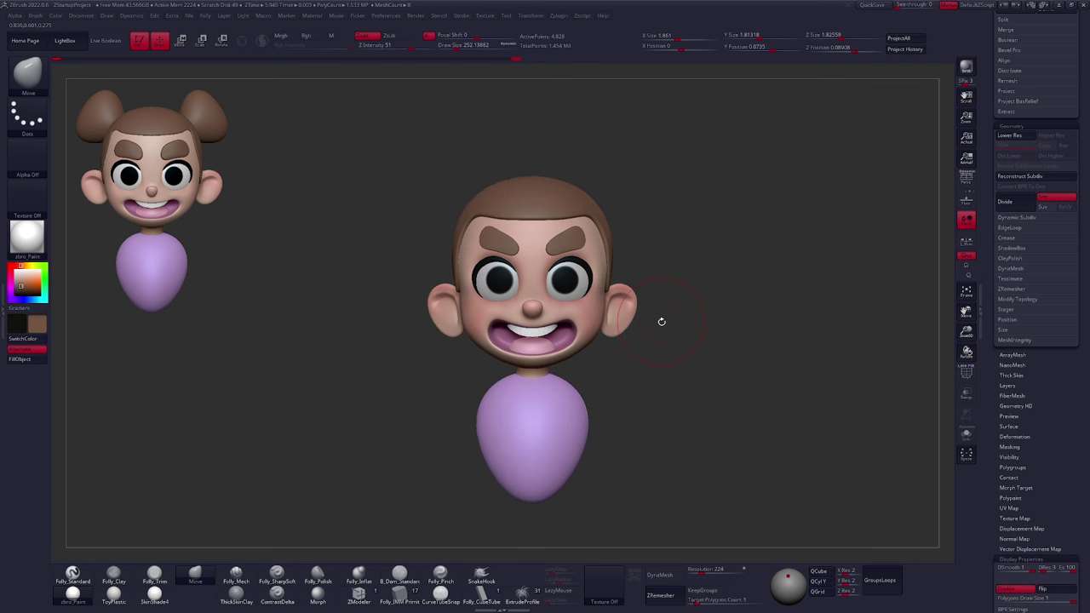
Fill the hair cap with brown using the Standard brush at full RGB intensity and return to the Move brush
left_click_drag(986, 323, 982, 474)
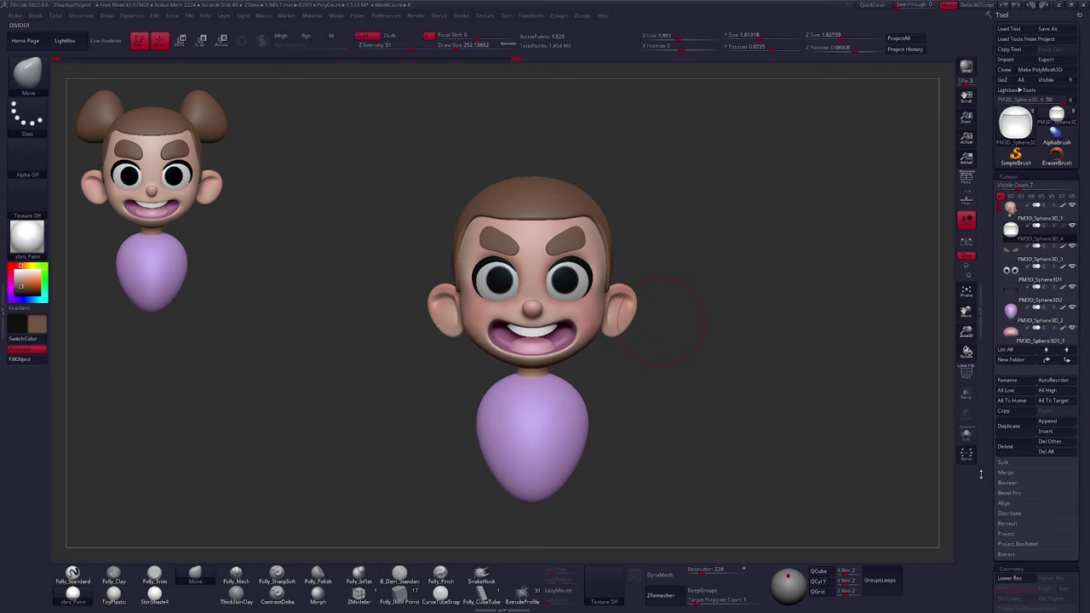
key("1")
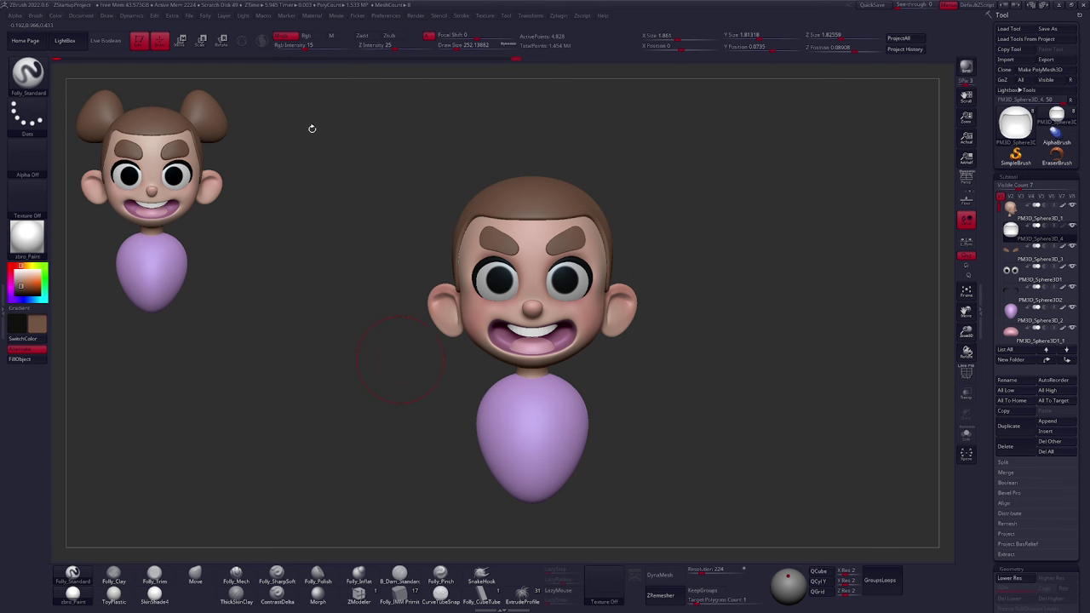
left_click_drag(291, 46, 355, 47)
left_click(34, 359)
key("b")
key("m")
key("v")
left_click_drag(678, 401, 686, 381, "alt")
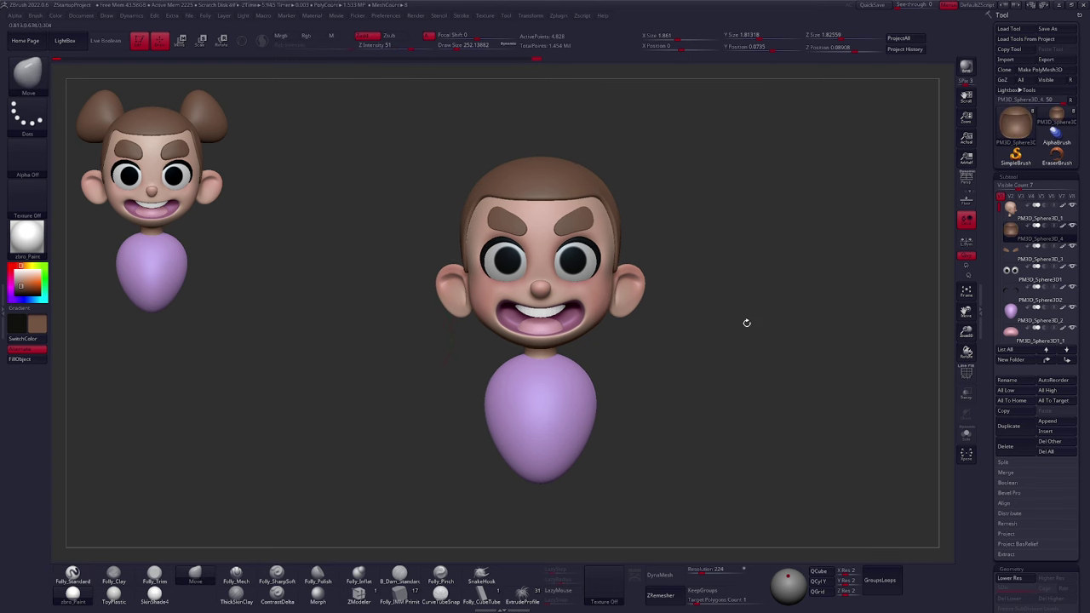
Insert a Sphere3D as a new subtool directly below the hair cap
left_click_drag(747, 319, 798, 343)
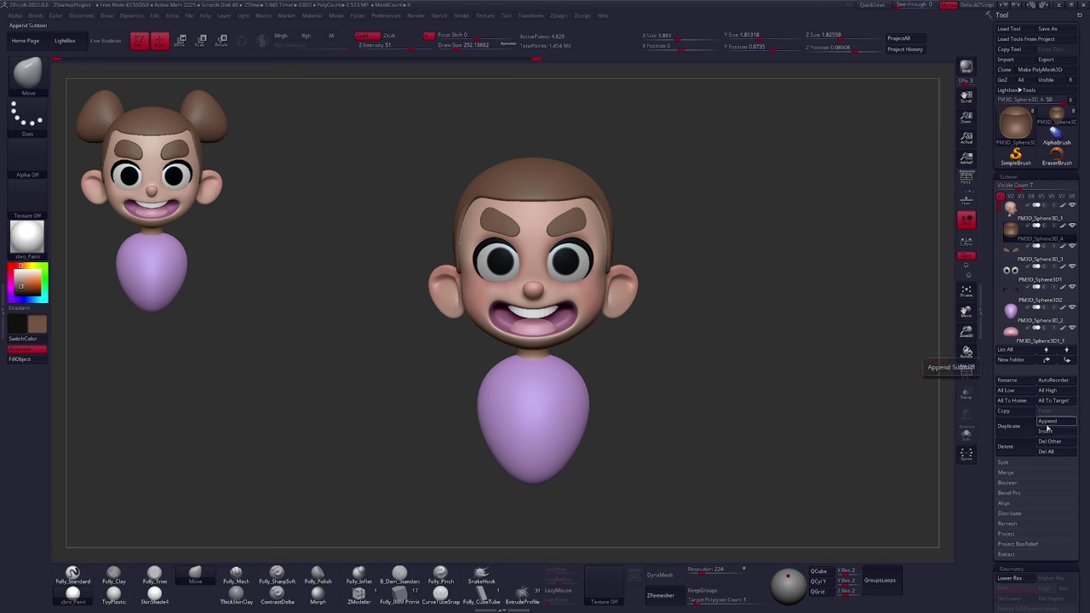
left_click(1056, 432)
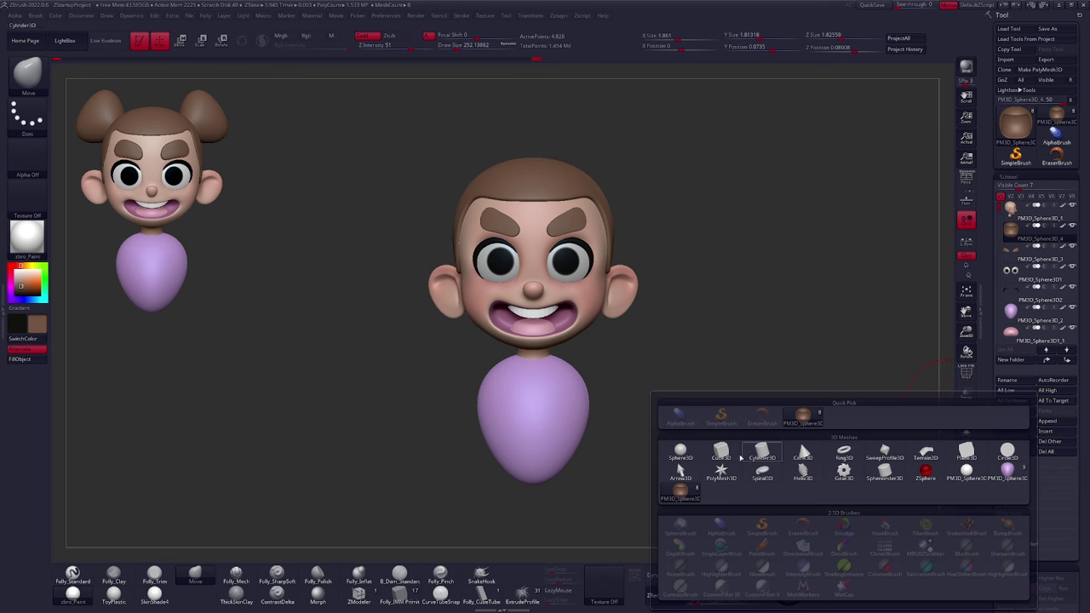
left_click(681, 454)
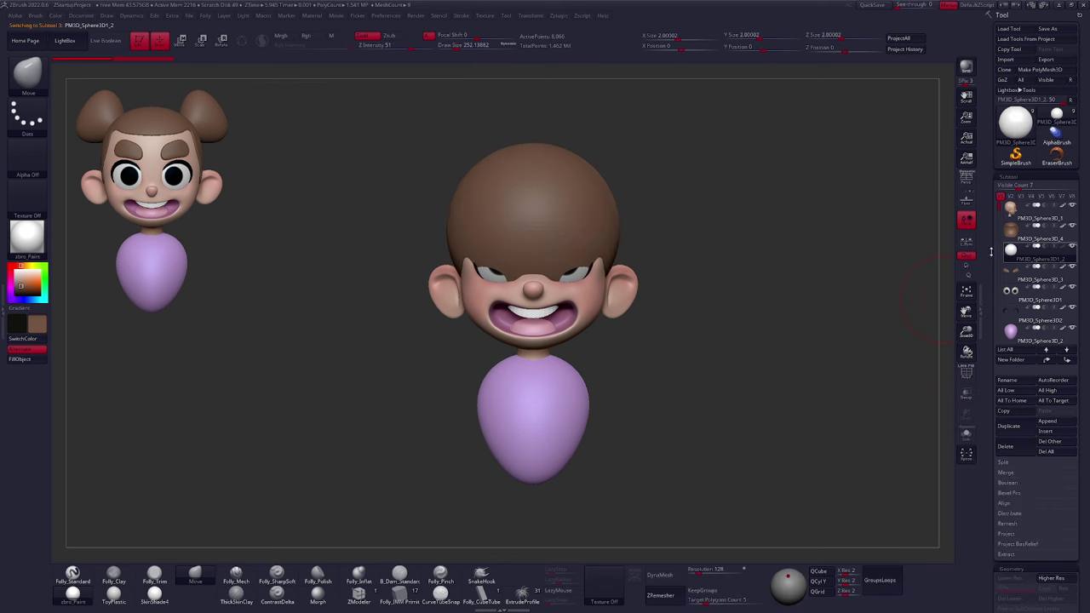
left_click_drag(713, 264, 717, 280, "alt")
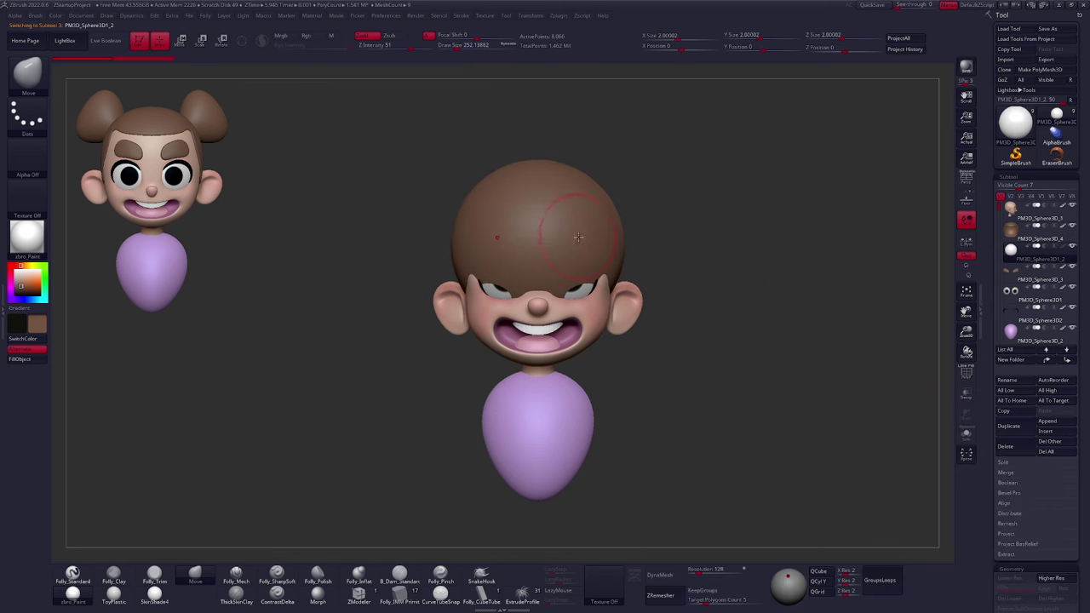
Move the new sphere to the upper side of the head and scale it down to hair-bun size
right_click_drag(586, 243, 568, 285, "ctrl")
key("w")
mouse_move(574, 275)
left_mouse_down("shift")
mouse_move(575, 341)
mouse_move(636, 286)
left_mouse_up("shift")
right_click_drag(636, 285, 628, 294, "shift")
key("e")
left_click_drag(650, 244, 711, 237, "shift")
key("w")
mouse_move(686, 279)
right_mouse_down("alt")
mouse_move(610, 284)
mouse_move(661, 275)
right_mouse_up("alt")
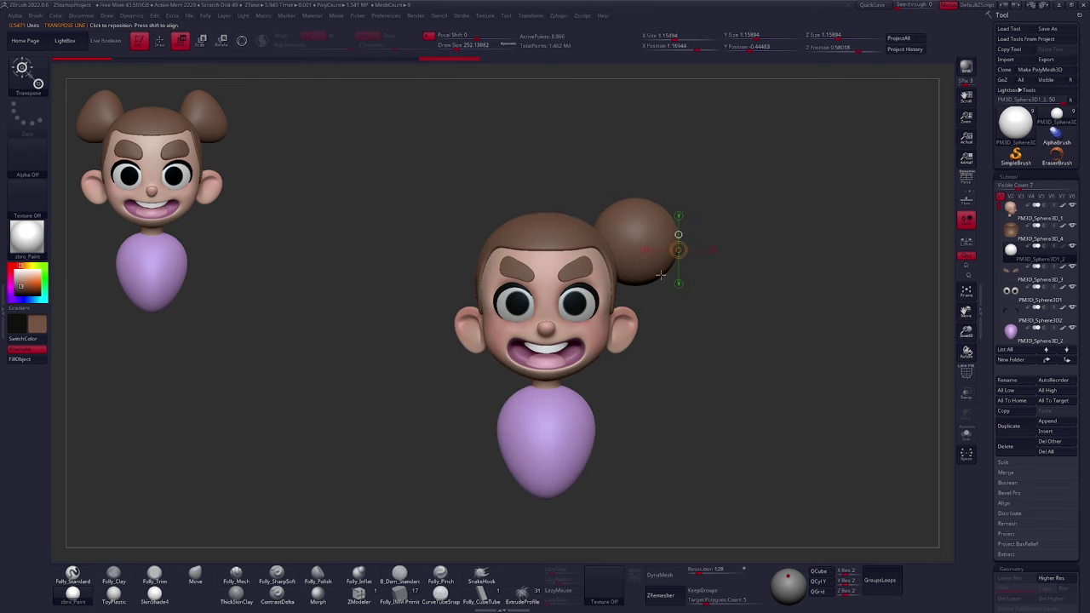
Mirror and weld the bun to the head's other side and scale both buns down slightly
key("q")
key("ctrl+f")
left_click(681, 335)
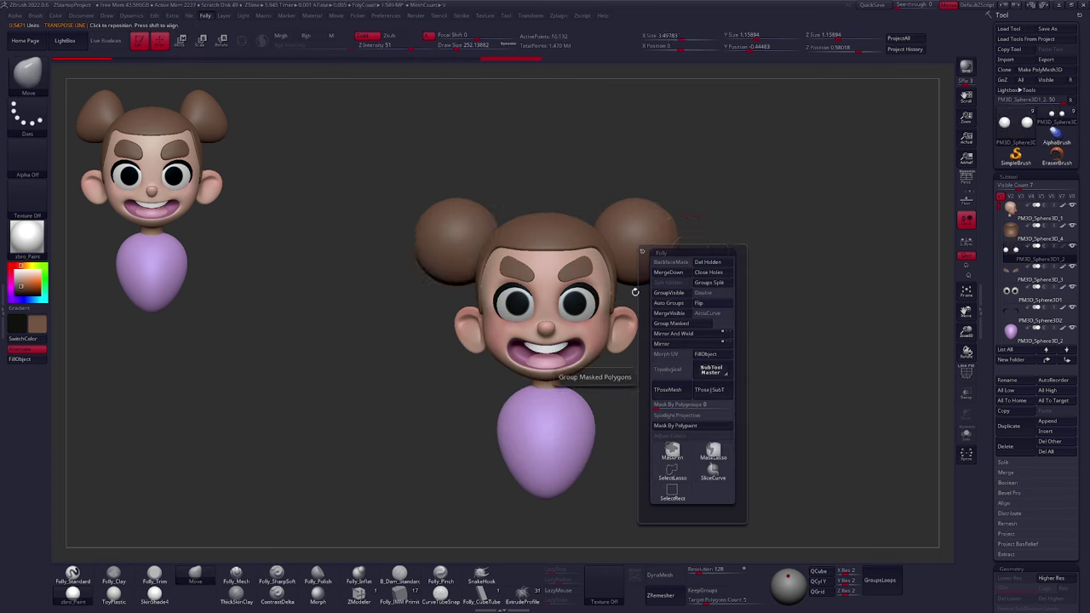
key("e")
left_click_drag(666, 233, 644, 249)
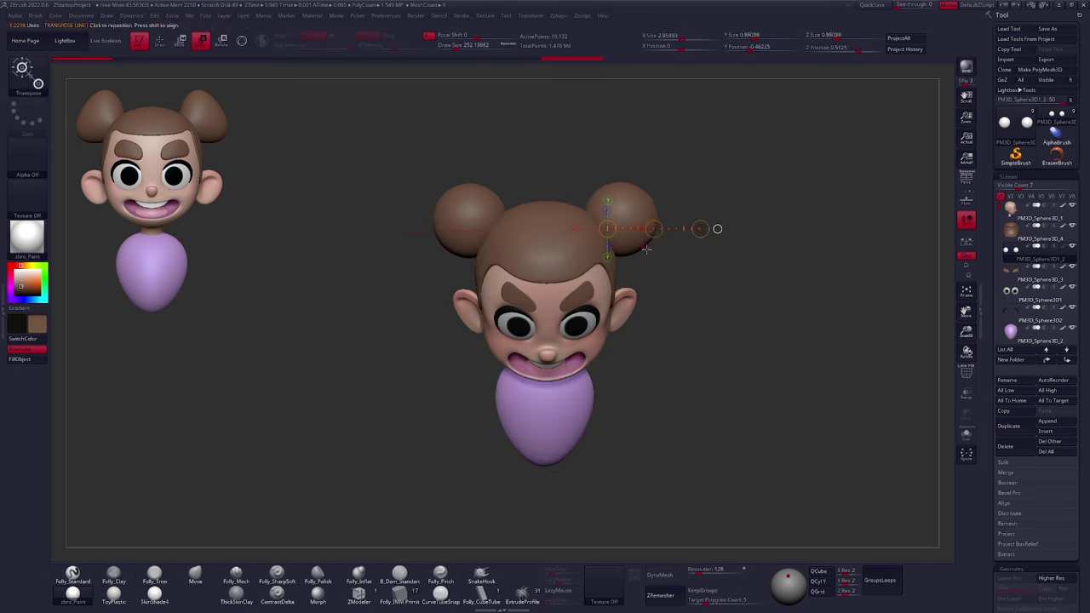
left_click_drag(700, 228, 688, 228)
mouse_move(679, 264)
right_mouse_down("shift")
mouse_move(620, 287)
mouse_move(553, 286)
right_mouse_up("shift")
Enlarge the Move brush and shift the buns toward the back of the head
key("q")
key("space")
left_click_drag(586, 219, 605, 219)
mouse_move(652, 234)
right_mouse_down()
mouse_move(612, 233)
mouse_move(617, 247)
right_mouse_up()
key("w")
mouse_move(623, 216)
left_mouse_down("shift")
mouse_move(777, 217)
mouse_move(747, 219)
left_mouse_up("shift")
key("q")
Reshape both buns into slightly flattened, tapered forms with the Move brush at a draw size of about 580
right_click_drag(627, 164, 630, 185)
key("space")
left_click_drag(633, 183, 625, 183)
left_click_drag(627, 190, 627, 181)
left_click_drag(628, 230, 627, 240)
mouse_move(587, 234)
right_mouse_down("shift")
mouse_move(650, 226)
mouse_move(573, 218)
right_mouse_up("shift")
left_click_drag(644, 192, 651, 184)
left_click_drag(659, 223, 675, 225)
mouse_move(622, 247)
left_mouse_down()
mouse_move(615, 235)
mouse_move(621, 245)
left_mouse_up()
left_click_drag(620, 182, 624, 191)
right_click_drag(622, 230, 639, 232)
left_click_drag(626, 247, 627, 240)
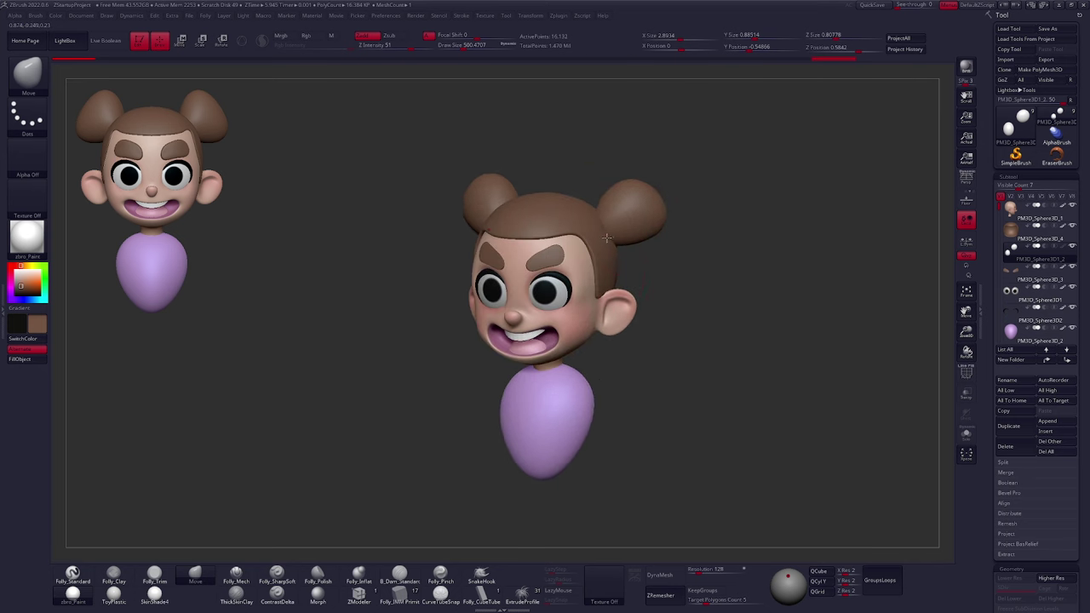
Refine the buns' silhouette by pulling their tops upward, using a Move draw size between about 430 and 336
right_click_drag(588, 254, 613, 257, "shift")
left_click_drag(621, 196, 620, 189)
right_click_drag(637, 213, 603, 264, "alt")
key("space")
left_click_drag(644, 231, 650, 233)
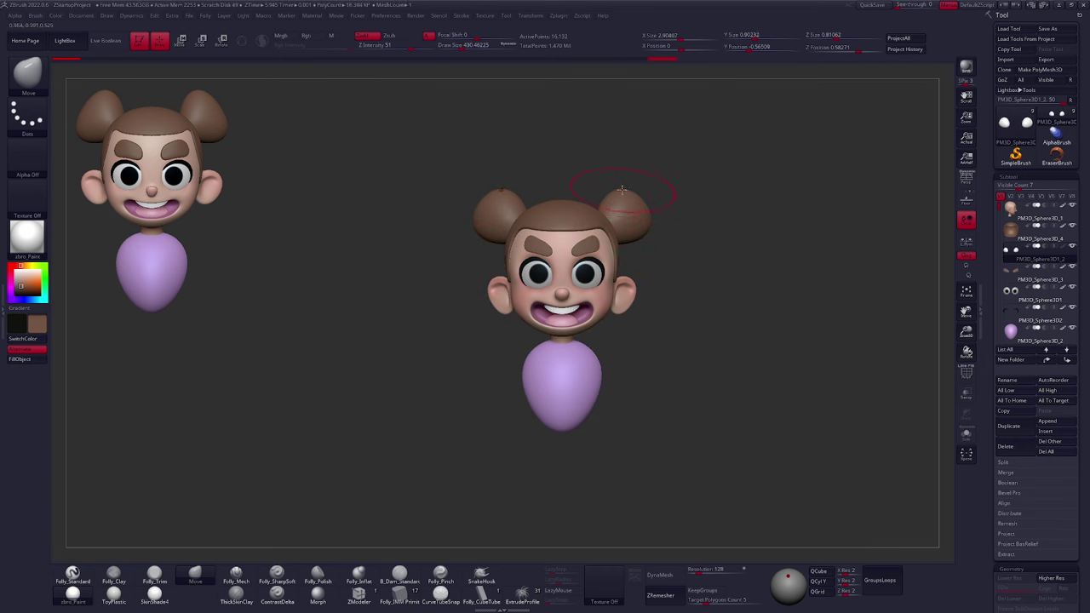
right_click_drag(640, 231, 562, 202, "ctrl")
left_click_drag(643, 181, 643, 174)
mouse_move(627, 260)
right_mouse_down()
mouse_move(645, 285)
mouse_move(719, 309)
mouse_move(694, 326)
mouse_move(697, 351)
right_mouse_up()
right_click_drag(697, 350, 699, 353, "ctrl")
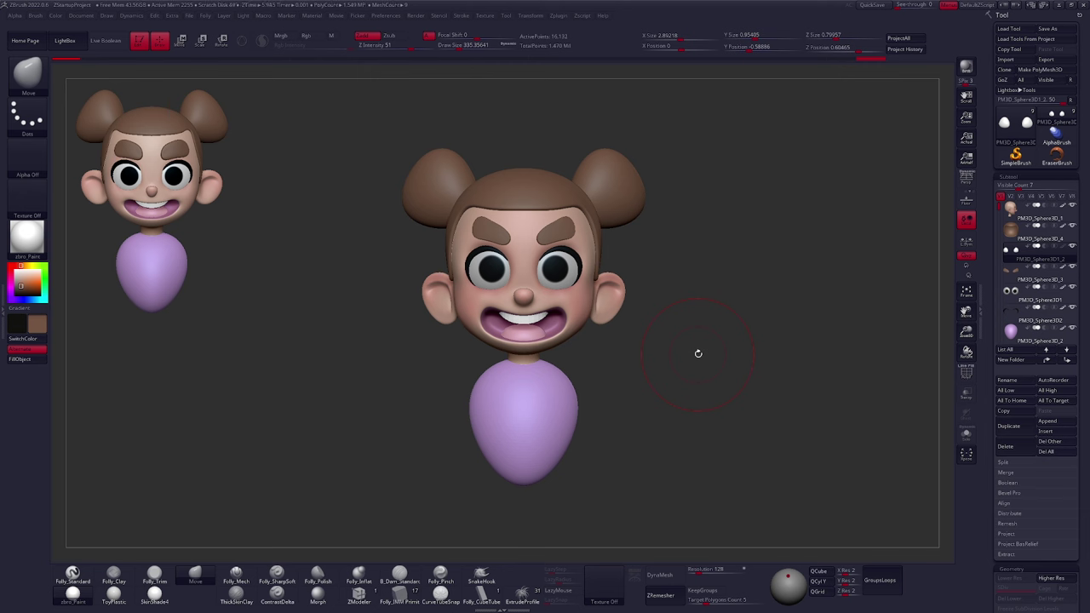
Set the draw size to about 252, check the buns from the side, and fill them with brown
key("space")
left_click_drag(726, 343, 734, 345)
mouse_move(672, 385)
left_mouse_down()
mouse_move(781, 387)
mouse_move(684, 358)
mouse_move(666, 399)
left_mouse_up()
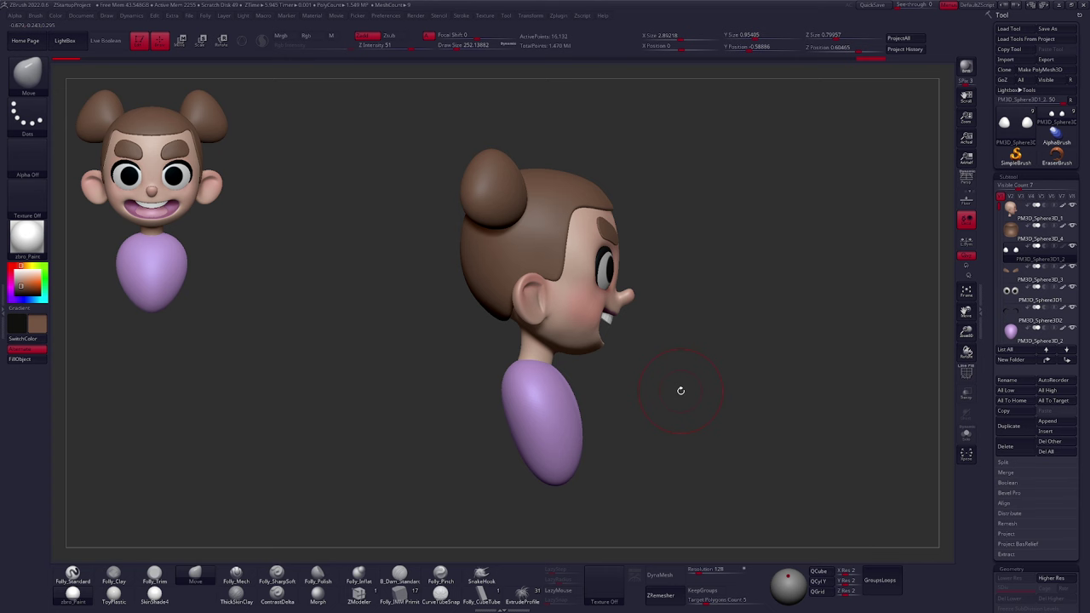
left_click_drag(732, 383, 717, 381)
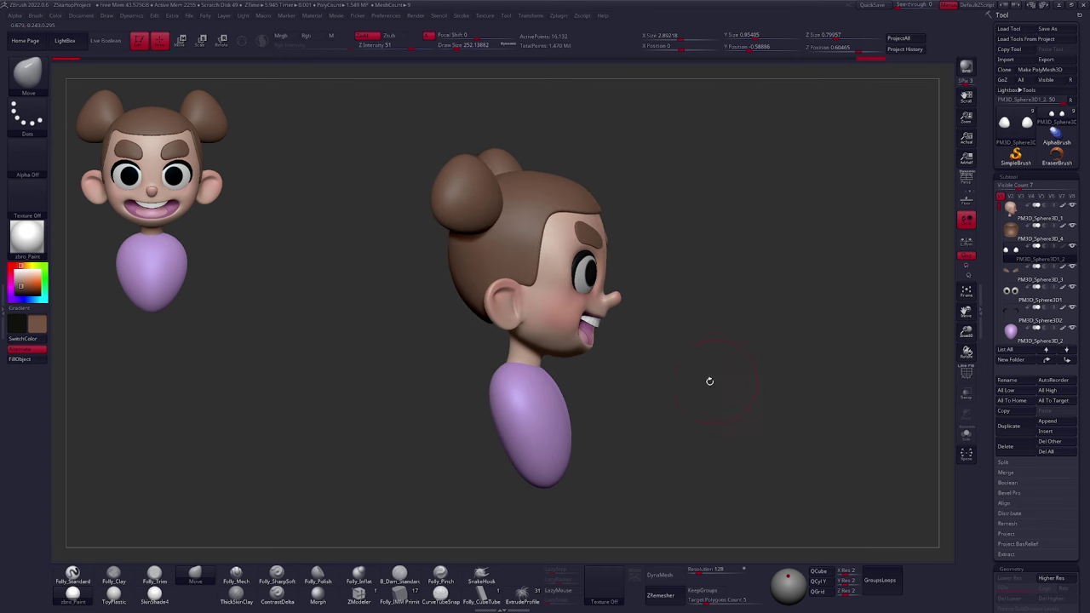
left_click(558, 328, "alt")
key("1")
left_click(37, 360)
left_click_drag(662, 363, 592, 326)
Select the head subtool and set the Move brush to a draw size of about 181
left_click(584, 305, "alt")
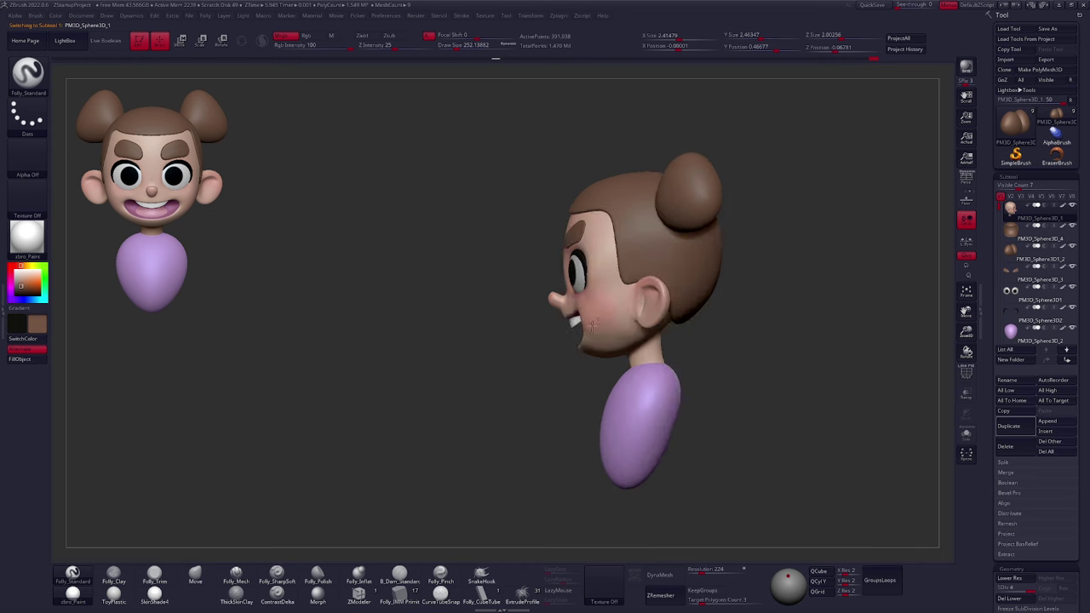
right_click_drag(592, 326, 590, 318, "ctrl")
key("2")
key("space")
mouse_move(593, 330)
left_mouse_down()
mouse_move(586, 343)
mouse_move(593, 324)
mouse_move(576, 303)
left_mouse_up()
key("space")
key("space")
key("space")
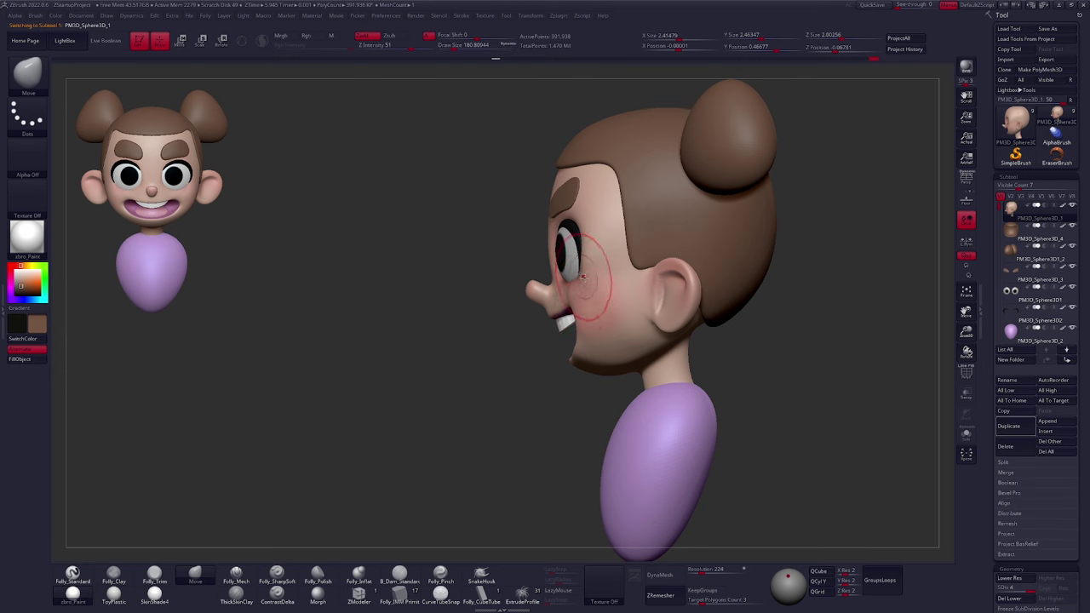
Hide the black eye-outline subtool and select the head again
right_click_drag(584, 277, 624, 271)
left_click(581, 241, "alt")
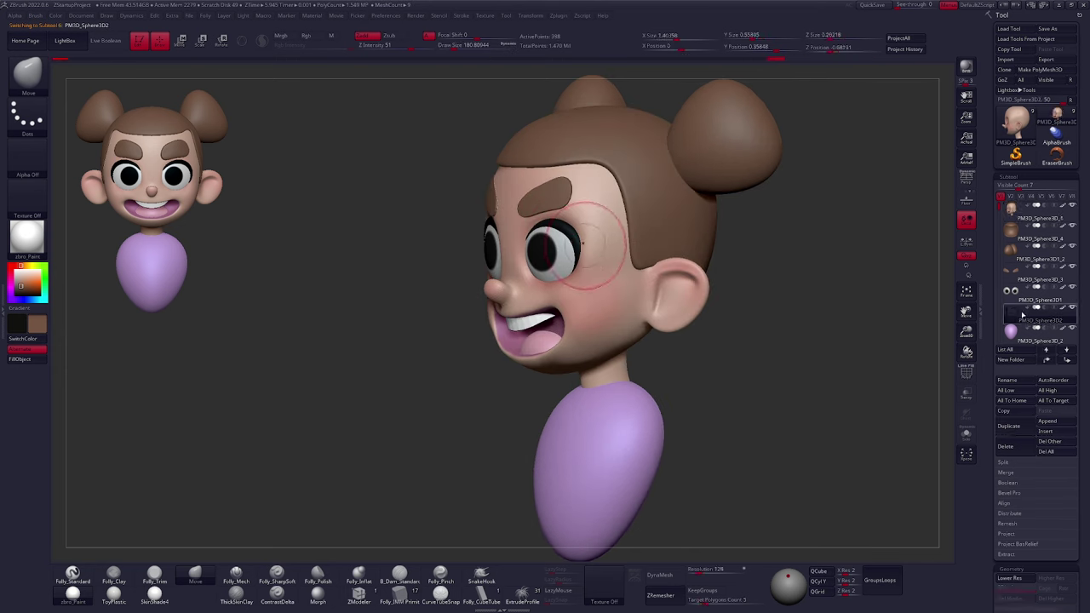
left_click(1013, 221)
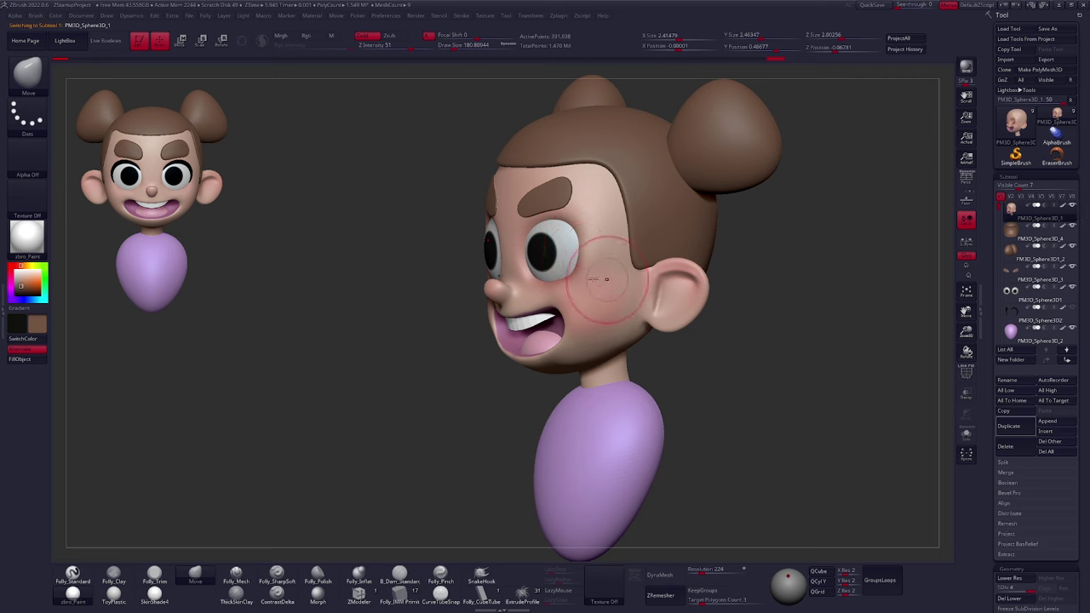
Lower the head to subdivision level 2, smooth the cheek, and go up to level 3
right_click_drag(659, 291, 613, 290)
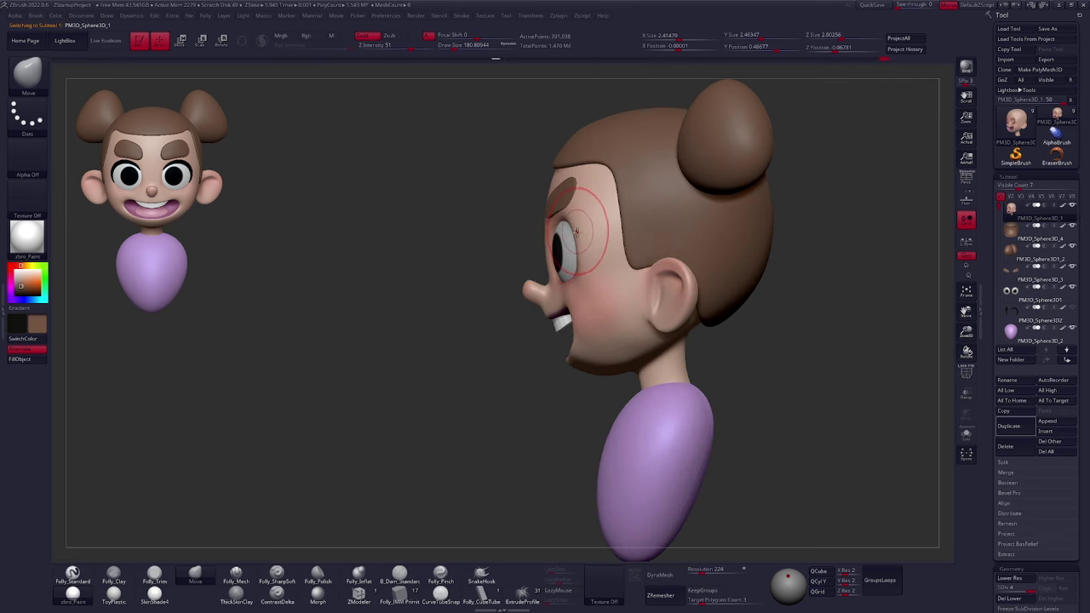
right_click_drag(587, 320, 607, 315)
key("2")
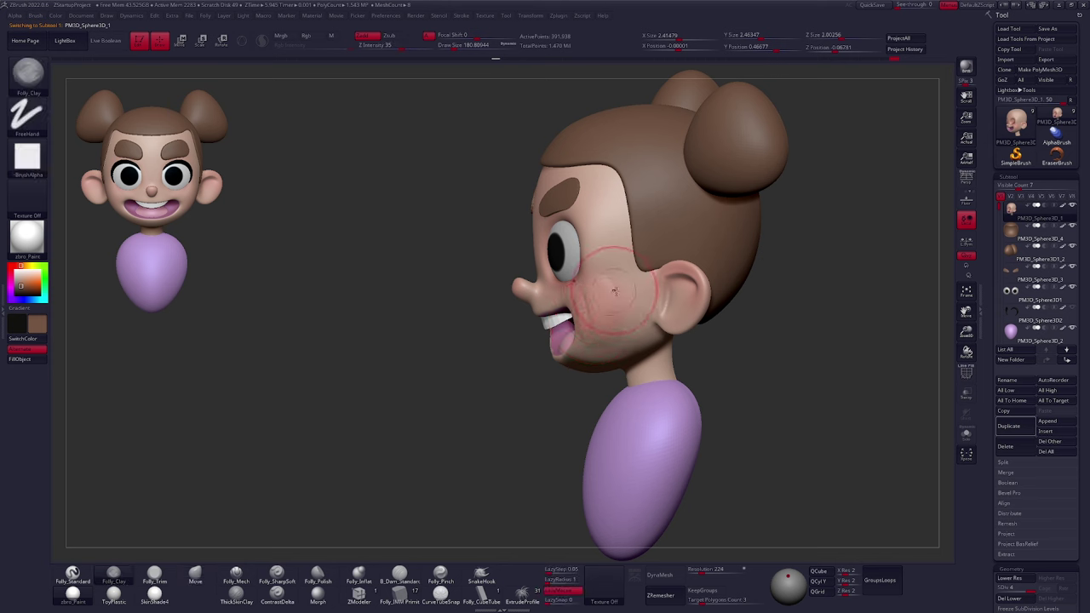
key("shift+d")
key("shift+d")
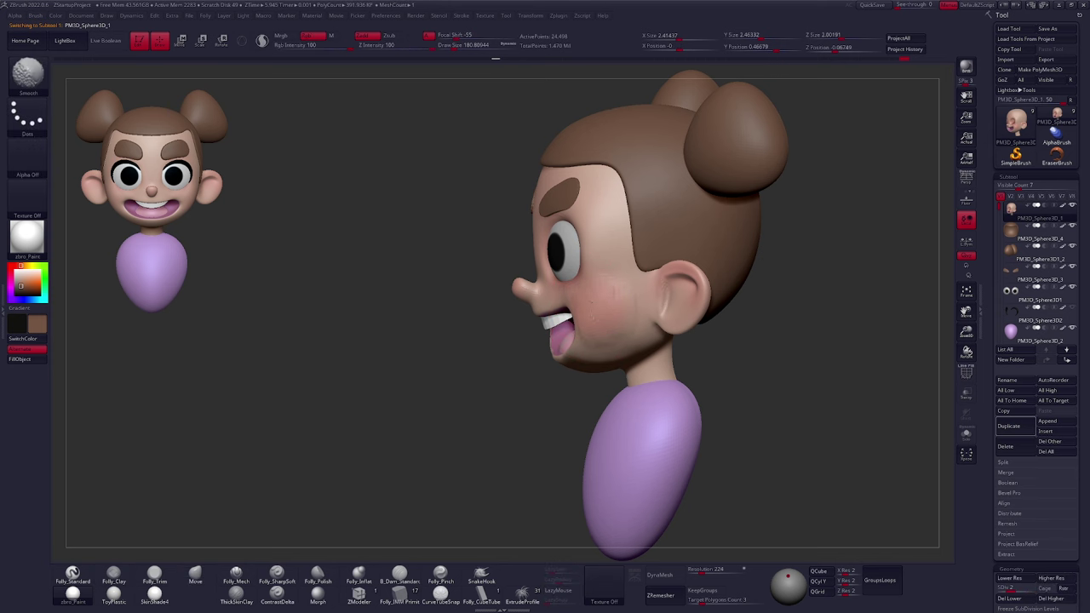
left_click_drag(607, 329, 620, 325, "shift")
key("d")
Reduce the Move brush to a draw size of about 141 and reshape the mouth's upper edge from below
mouse_move(603, 334)
right_mouse_down()
mouse_move(586, 324)
mouse_move(637, 324)
mouse_move(629, 253)
right_mouse_up()
key("1")
key("space")
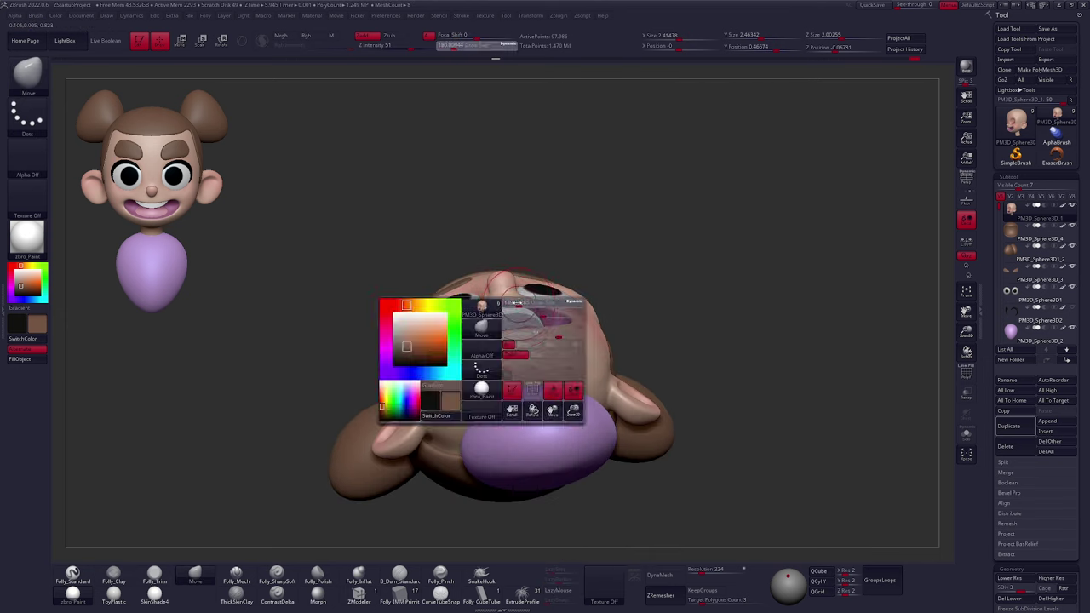
left_click(511, 308)
right_click_drag(511, 309, 545, 289, "alt")
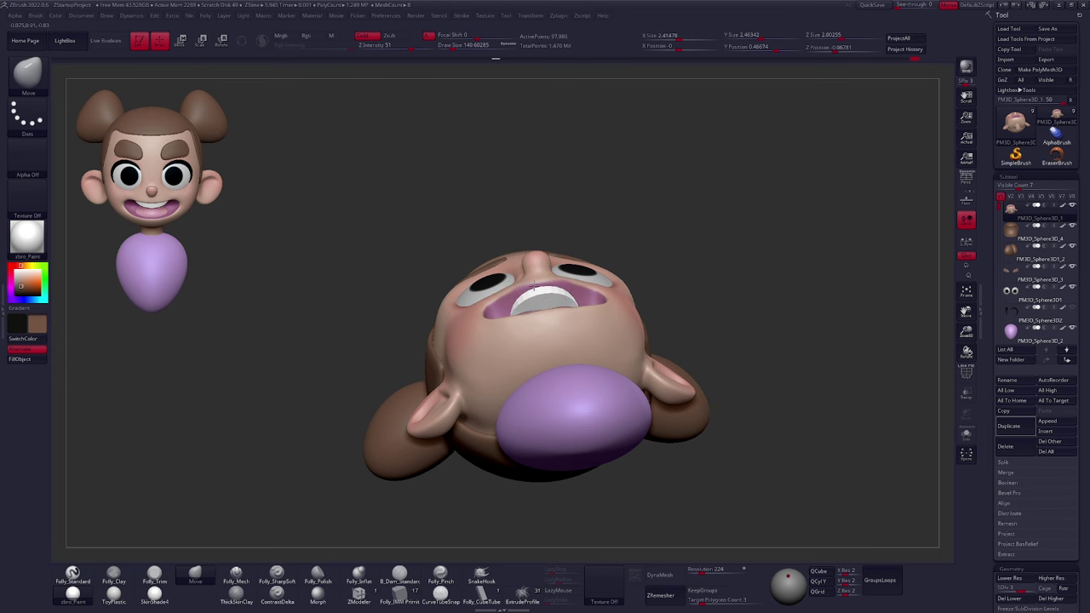
right_click_drag(529, 294, 485, 339)
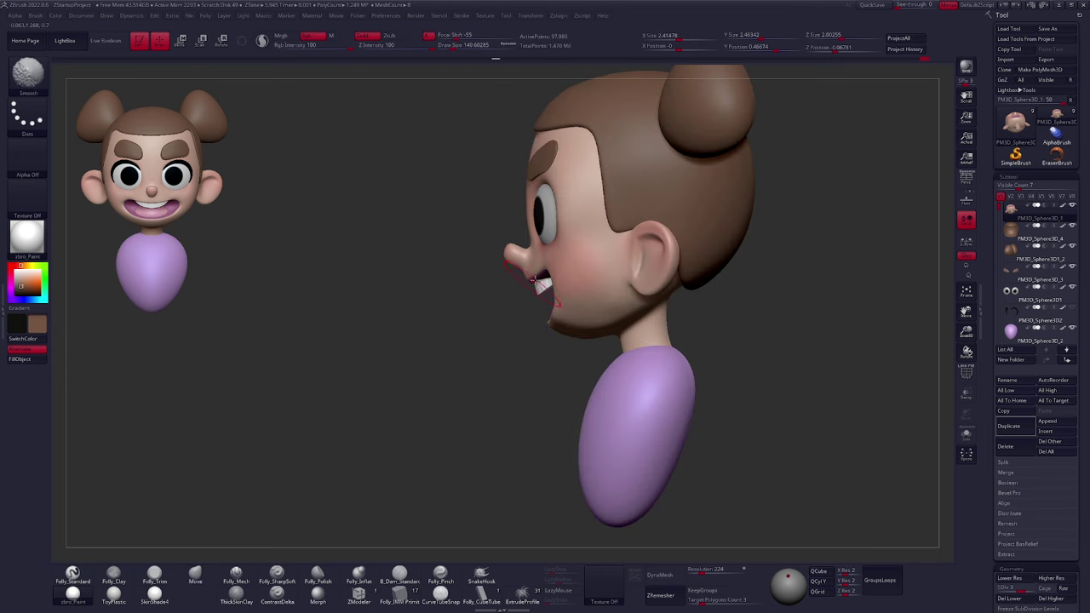
Set the Move draw size to about 151 and adjust the upper lip's curve in profile and from below
key("w")
left_click_drag(547, 270, 518, 280)
key("q")
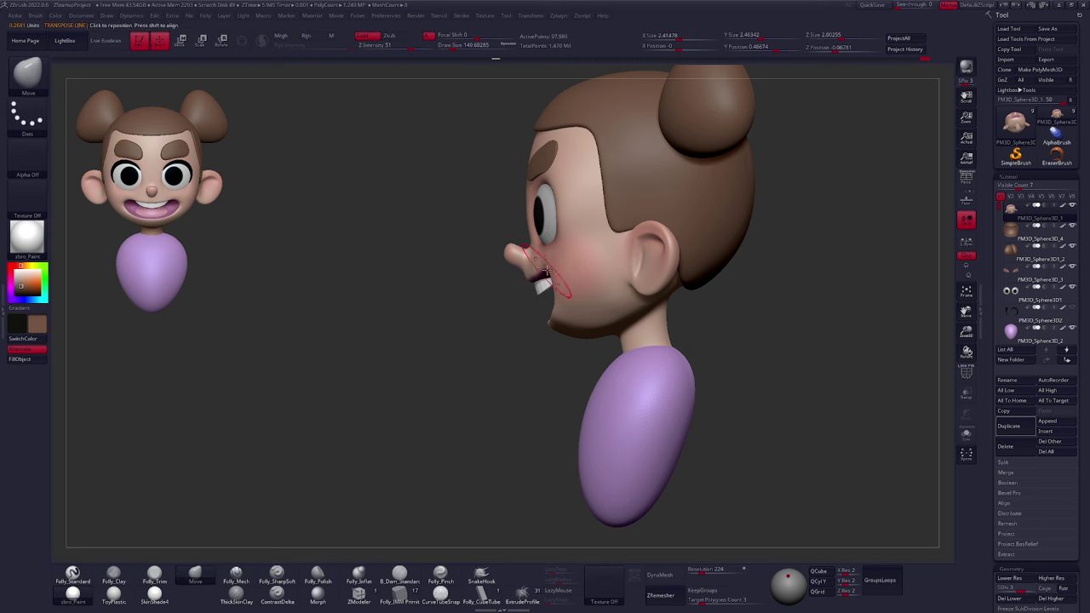
key("space")
left_click(558, 298)
left_click_drag(542, 270, 535, 272)
mouse_move(489, 281)
right_mouse_down()
mouse_move(521, 286)
mouse_move(512, 226)
mouse_move(488, 243)
mouse_move(555, 270)
right_mouse_up()
key("space")
left_click(511, 297)
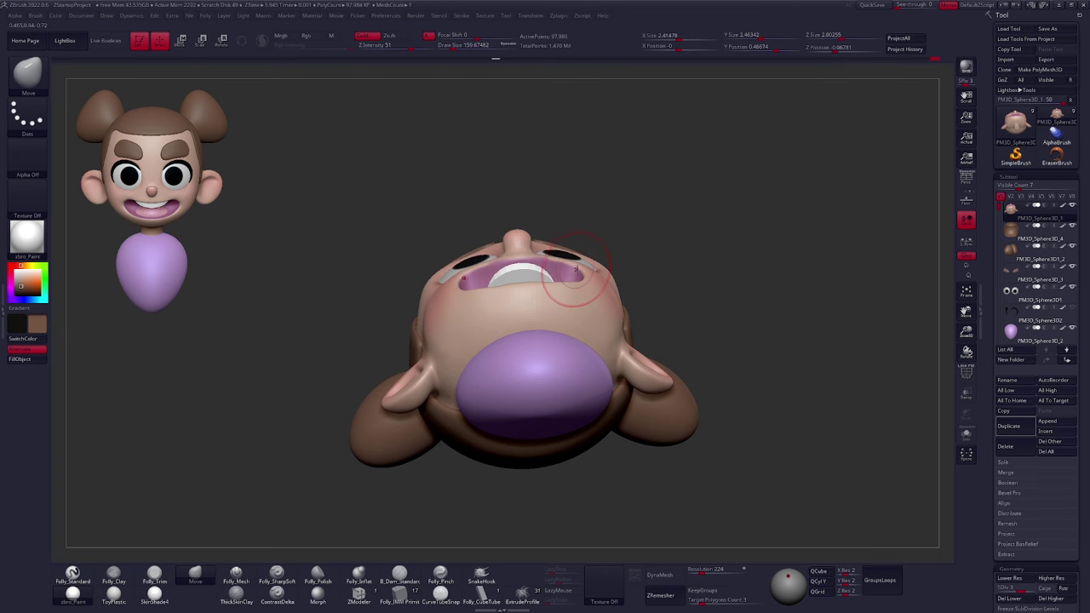
Adjust the cheek beside the mouth corner with the Move brush at a draw size of about 181
right_click_drag(529, 255, 518, 300)
right_click_drag(573, 249, 544, 243)
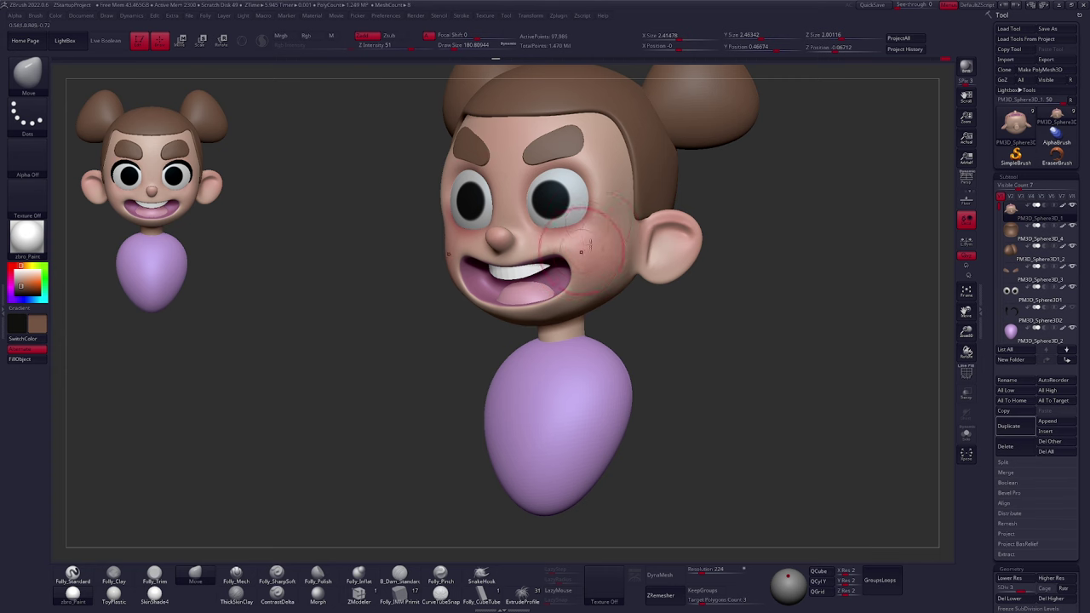
right_click_drag(628, 351, 649, 394, "alt")
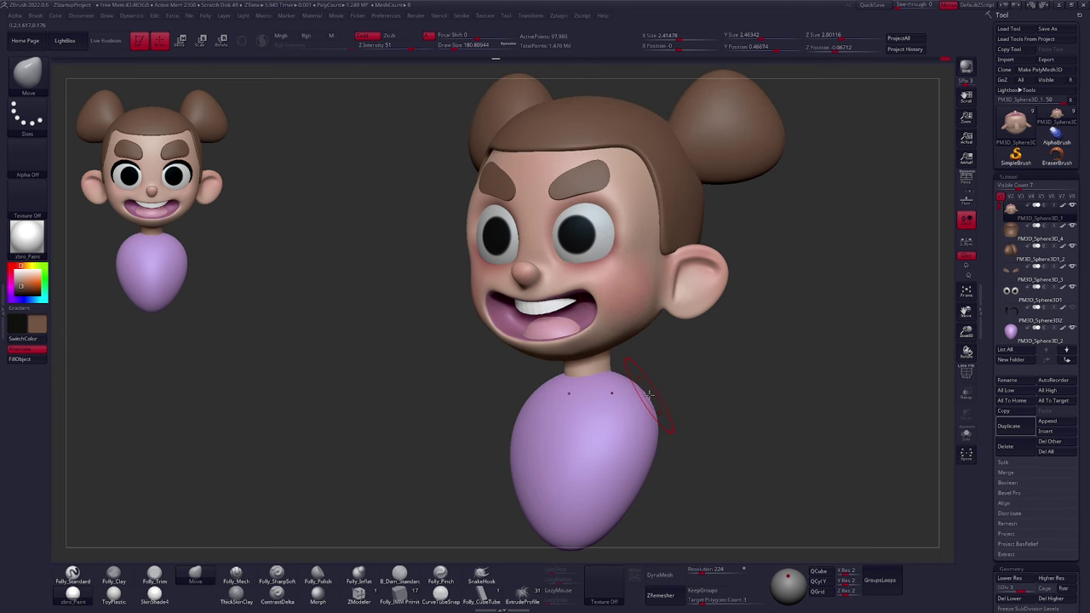
right_click_drag(610, 298, 661, 307)
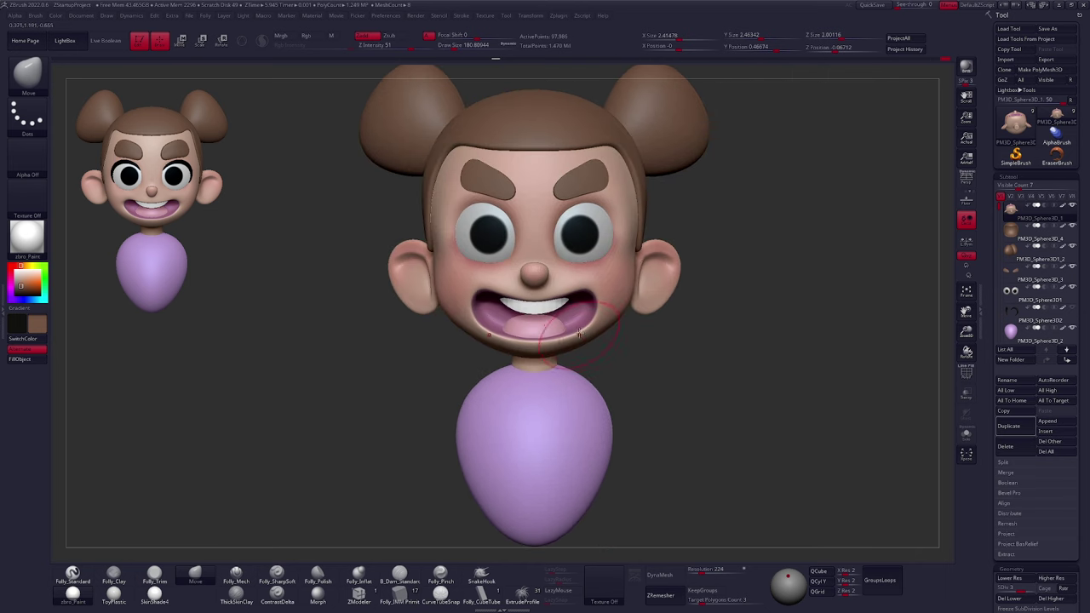
Set the draw size to about 192 and smooth the skin along the eye socket's outer edge
right_click_drag(556, 409, 554, 324)
key("s")
mouse_move(555, 324)
left_mouse_down()
mouse_move(565, 325)
mouse_move(544, 336)
mouse_move(555, 336)
left_mouse_up()
key("s")
right_click_drag(559, 342, 591, 400)
right_click_drag(602, 300, 553, 320)
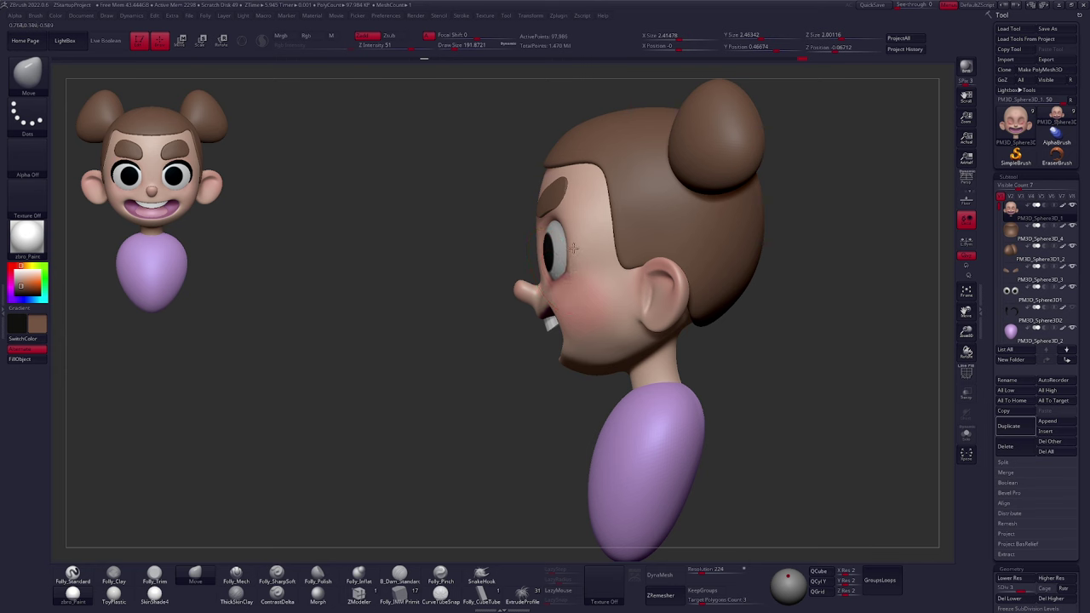
left_click_drag(571, 248, 571, 236, "shift")
mouse_move(569, 254)
right_mouse_down("alt")
mouse_move(566, 279)
mouse_move(577, 277)
mouse_move(527, 284)
right_mouse_up("alt")
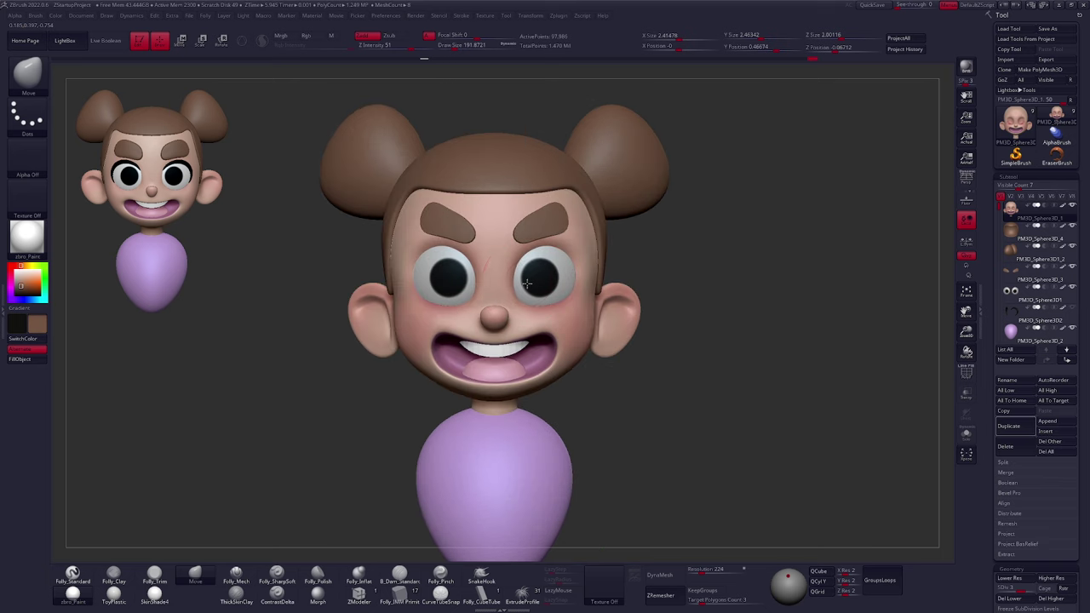
Raise the head to subdivision level 4 and smooth the cheek beside the mouth corner
key("d")
right_click_drag(615, 339, 579, 342)
left_click_drag(578, 343, 572, 334, "shift")
mouse_move(566, 336)
right_mouse_down()
mouse_move(578, 336)
mouse_move(591, 378)
right_mouse_up()
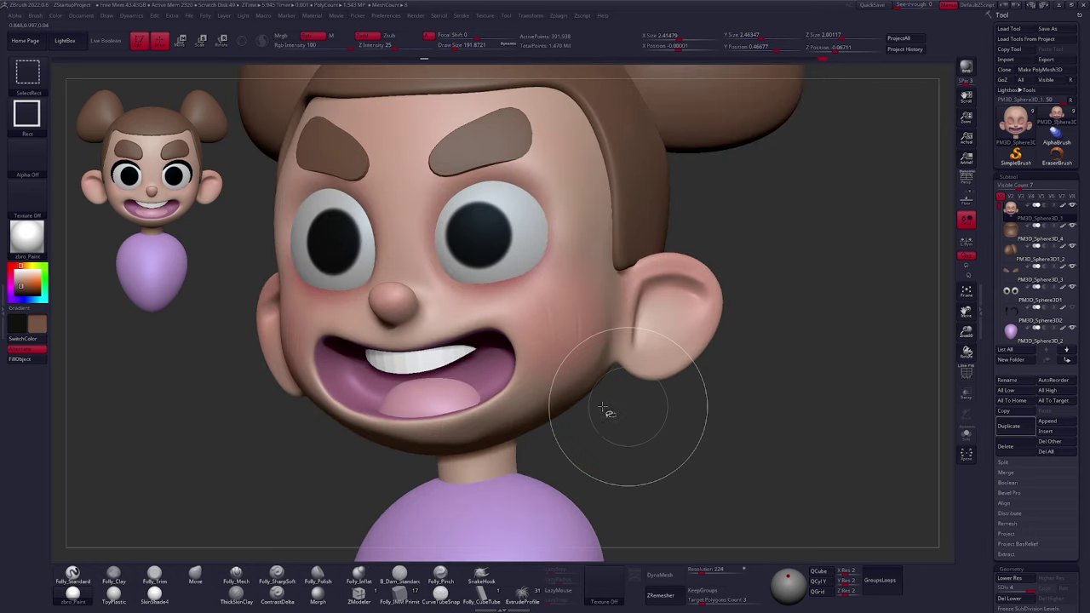
left_click_drag(579, 322, 580, 324, "shift")
right_click_drag(588, 345, 572, 315, "ctrl")
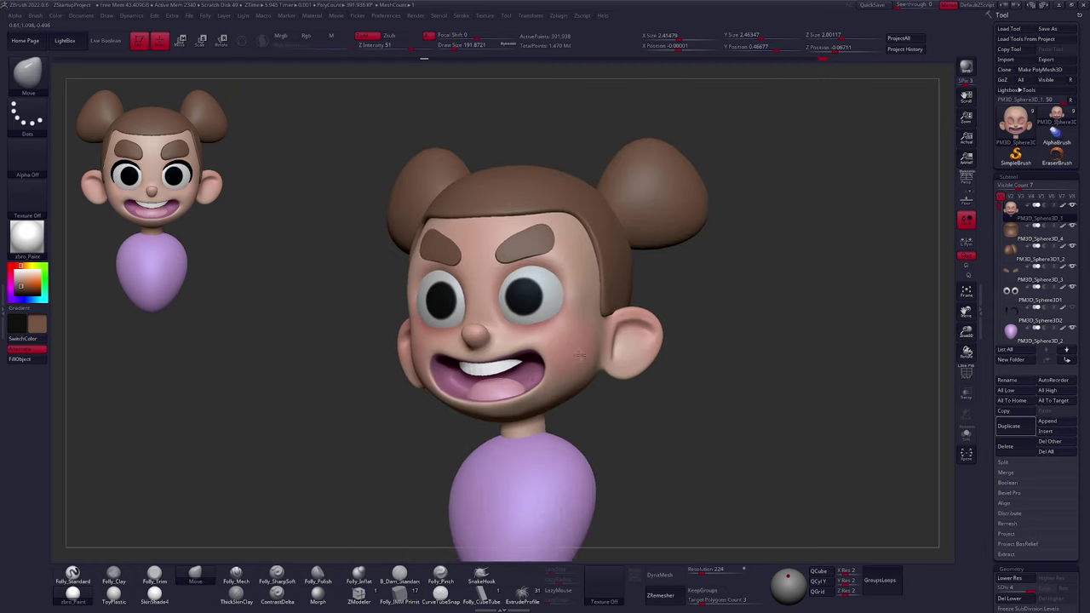
right_click_drag(549, 416, 554, 367, "alt")
right_click_drag(547, 366, 577, 366)
key("shift+d")
left_click_drag(584, 385, 562, 392, "shift")
mouse_move(559, 400)
right_mouse_down("ctrl")
mouse_move(542, 379)
mouse_move(545, 393)
right_mouse_up("ctrl")
Show the black eyelash shapes and refine their outer edges around the eyes with the Move brush and smoothing
left_click(1027, 315)
left_click_drag(752, 336, 947, 304)
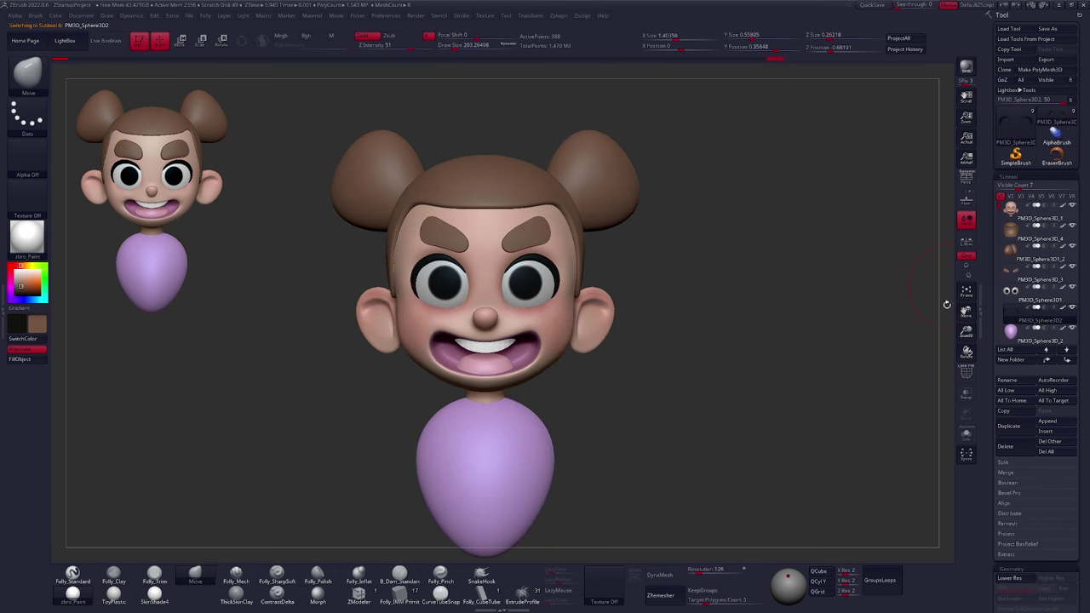
left_click_drag(546, 298, 550, 295)
mouse_move(758, 332)
left_mouse_down()
mouse_move(660, 328)
mouse_move(673, 328)
left_mouse_up()
right_click_drag(550, 257, 559, 267, "shift")
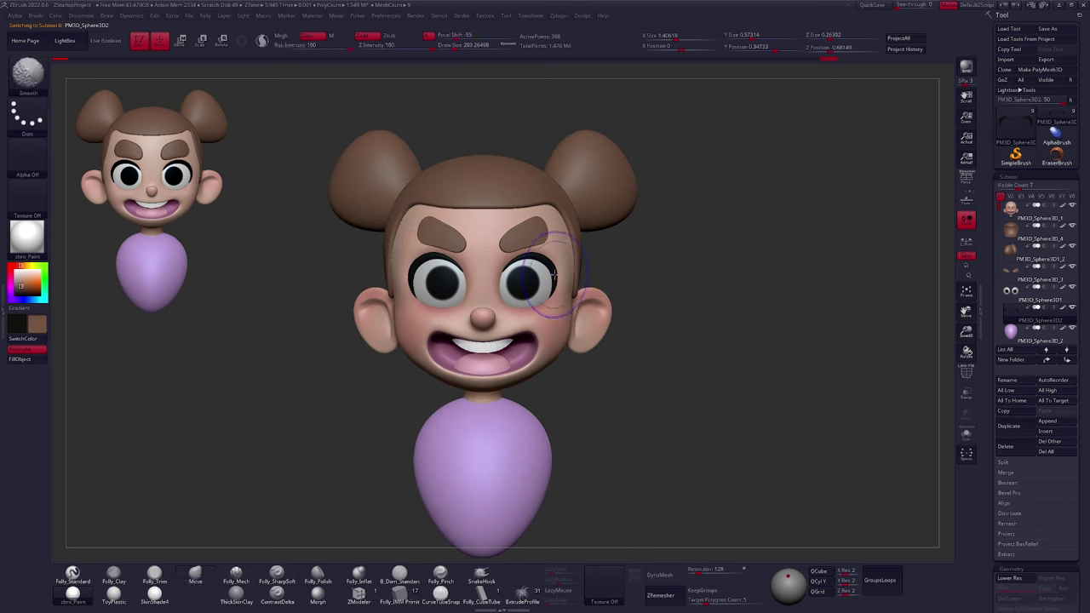
Subdivide the eyebrows twice and fit them to the forehead with the Move brush at a draw size of about 181
left_click(529, 238, "alt")
key("shift+f")
mouse_move(673, 353)
left_mouse_down()
mouse_move(686, 419)
mouse_move(693, 385)
left_mouse_up()
key("ctrl+d")
key("ctrl+d")
key("shift+f")
left_click_drag(577, 241, 577, 251)
right_click_drag(577, 221, 583, 254)
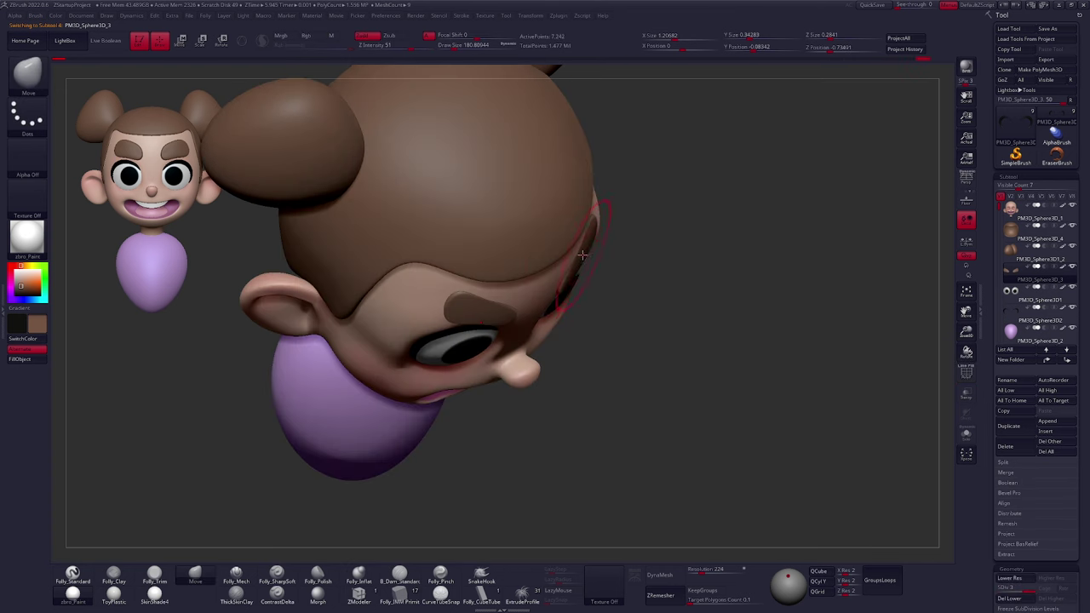
left_click_drag(590, 255, 593, 257)
Select the head at its lowest subdivision level and smooth the nose in profile
mouse_move(591, 267)
right_mouse_down()
mouse_move(579, 239)
mouse_move(571, 271)
right_mouse_up()
left_click(540, 266, "alt")
right_click_drag(571, 271, 535, 277)
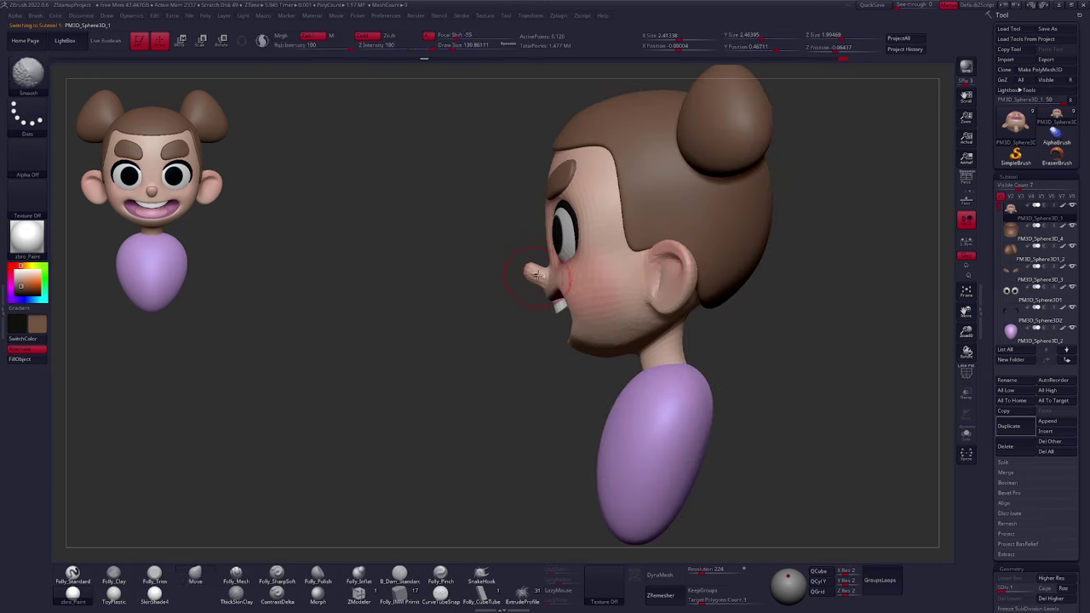
left_click_drag(536, 279, 546, 273)
Isolate the nose with a lasso selection, leaving the rest of the head under a softened mask
right_click_drag(539, 271, 545, 263, "ctrl")
mouse_move(550, 249)
left_mouse_down("ctrl+alt")
mouse_move(533, 316)
mouse_move(469, 273)
mouse_move(467, 293)
left_mouse_up("ctrl+alt")
key("space")
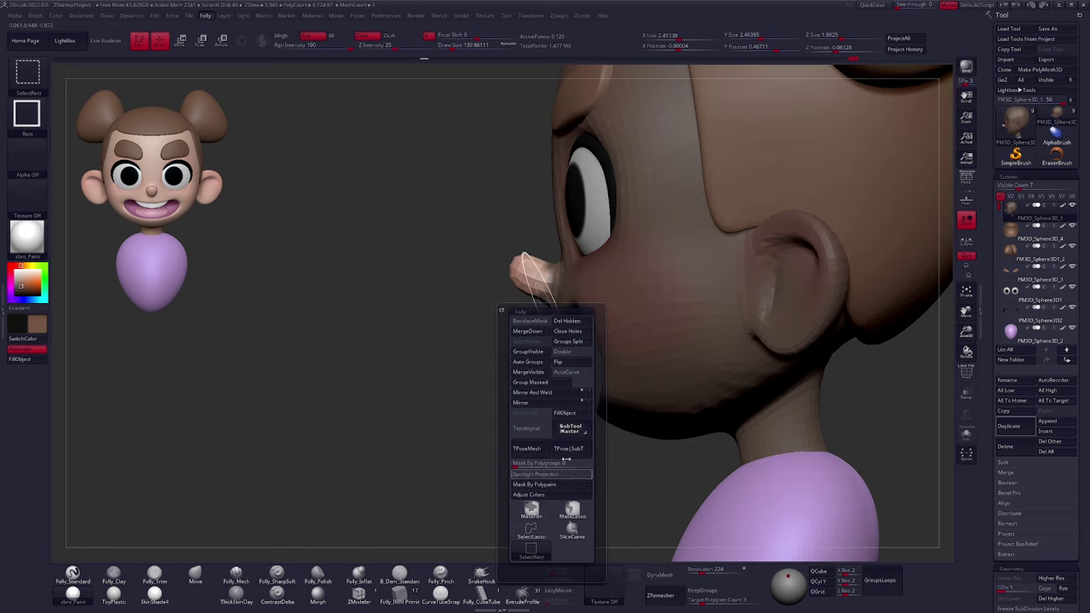
left_click(539, 528, "ctrl")
left_click(540, 239, "ctrl")
mouse_move(556, 254)
left_mouse_down("ctrl")
mouse_move(471, 242)
mouse_move(465, 256)
left_mouse_up("ctrl")
left_click_drag(546, 347, 533, 362, "ctrl")
left_click(532, 364, "ctrl")
Reposition the unmasked nose with the gizmo in profile and clear the mask
key("w")
mouse_move(550, 283)
left_mouse_down()
mouse_move(600, 304)
mouse_move(567, 270)
mouse_move(539, 271)
left_mouse_up()
key("q")
key("space")
key("s")
mouse_move(509, 321)
left_mouse_down("ctrl")
mouse_move(522, 344)
mouse_move(513, 333)
left_mouse_up("ctrl")
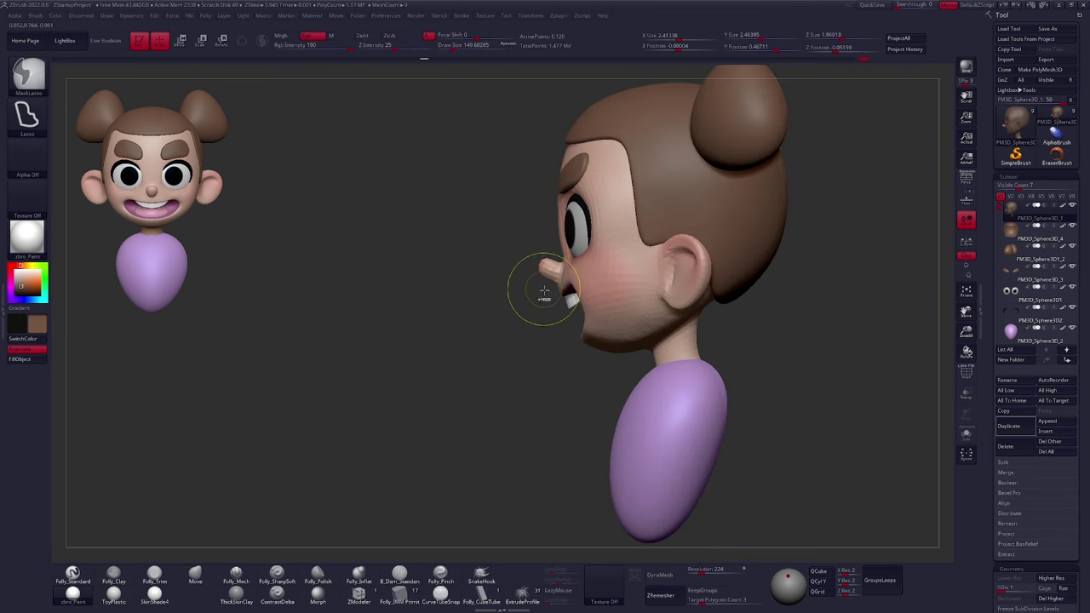
Lasso-mask the mouth and chin area, soften the mask, and adjust the lower face's depth with the gizmo
left_click_drag(603, 280, 487, 403, "ctrl")
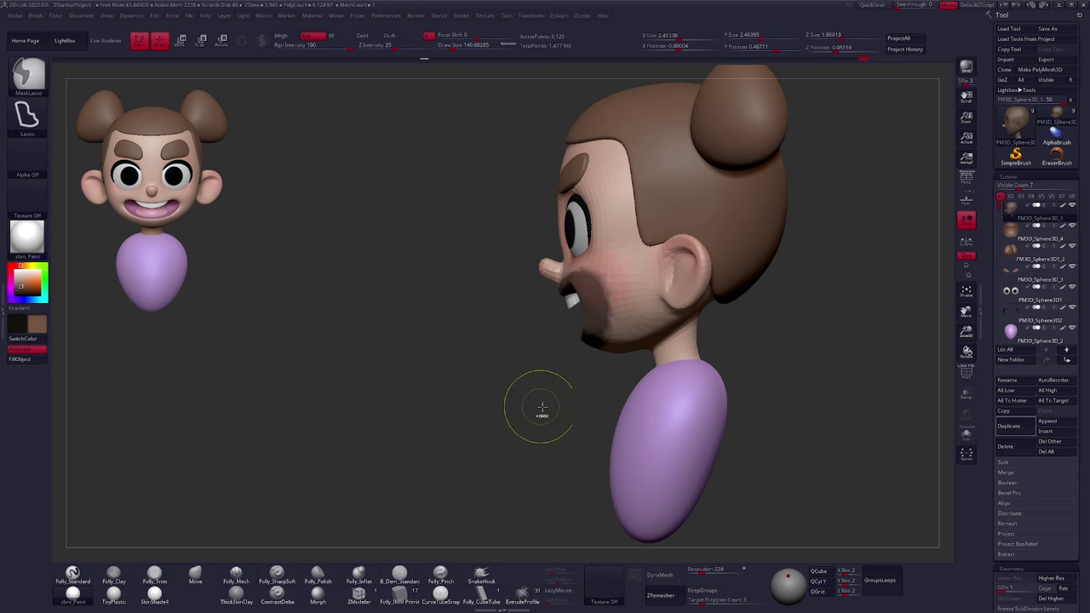
key("ctrl+b")
left_click(558, 399, "ctrl")
key("w")
mouse_move(601, 333)
left_mouse_down()
mouse_move(648, 333)
mouse_move(616, 333)
left_mouse_up()
left_click_drag(533, 368, 653, 370)
key("q")
Raise the head one subdivision level and reshape the underside of the nose with the Move brush at a draw size of about 88
right_click_drag(579, 304, 557, 249)
right_click_drag(557, 249, 555, 214, "ctrl")
key("d")
left_click_drag(557, 212, 555, 209)
mouse_move(557, 219)
right_mouse_down()
mouse_move(555, 204)
mouse_move(560, 239)
right_mouse_up()
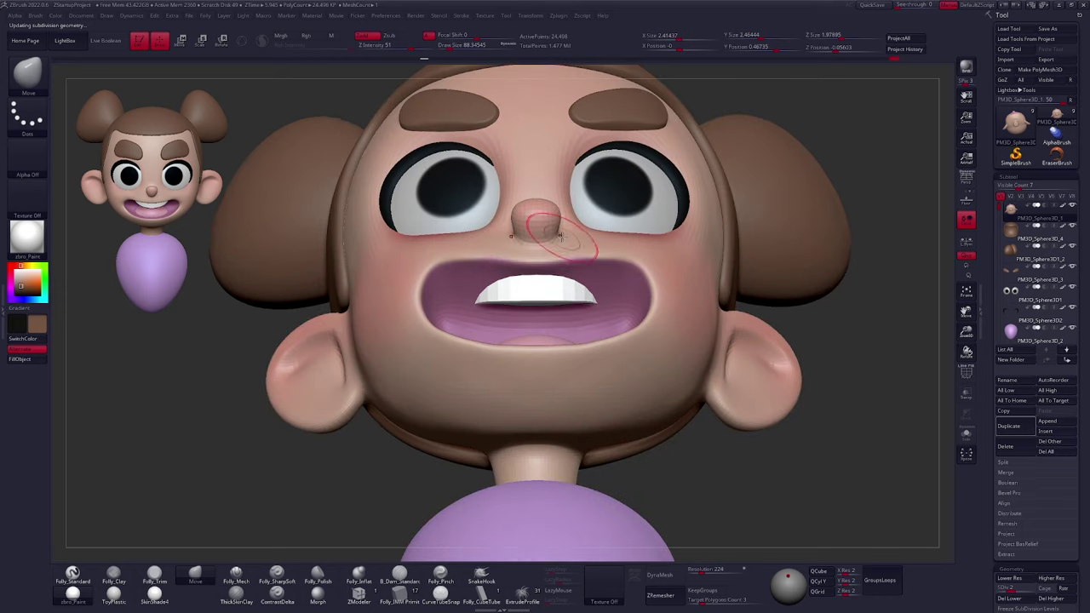
left_click_drag(561, 240, 557, 238)
mouse_move(558, 237)
right_mouse_down()
mouse_move(556, 256)
mouse_move(571, 223)
right_mouse_up()
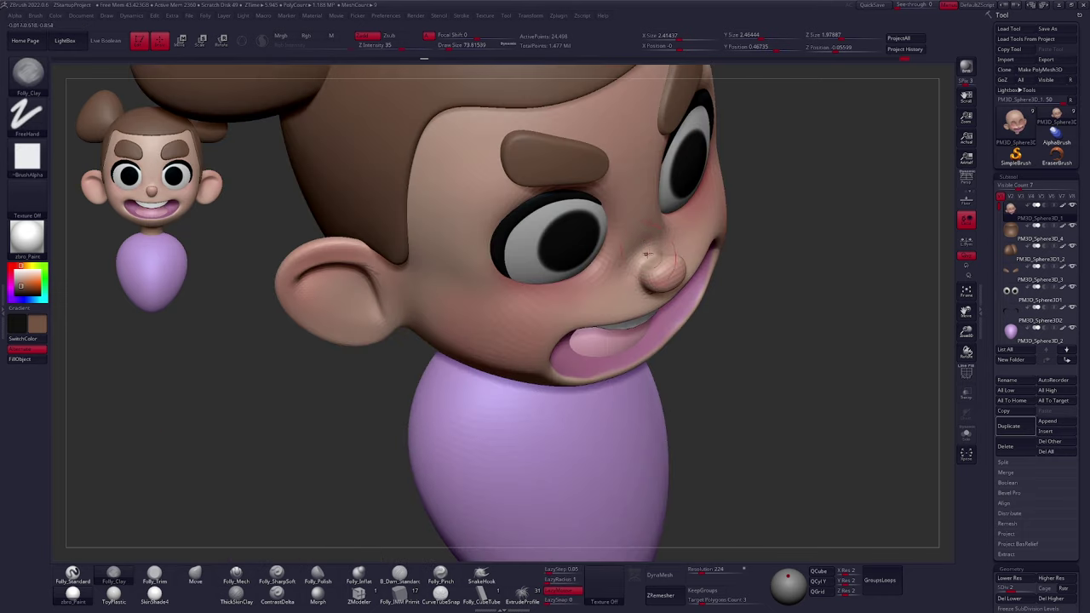
Build up the bridge of the nose with the Folly_Clay brush, using draw sizes of about 74 and 96
left_click_drag(647, 249, 659, 267)
right_click_drag(653, 252, 698, 285)
right_click_drag(695, 373, 638, 407, "alt")
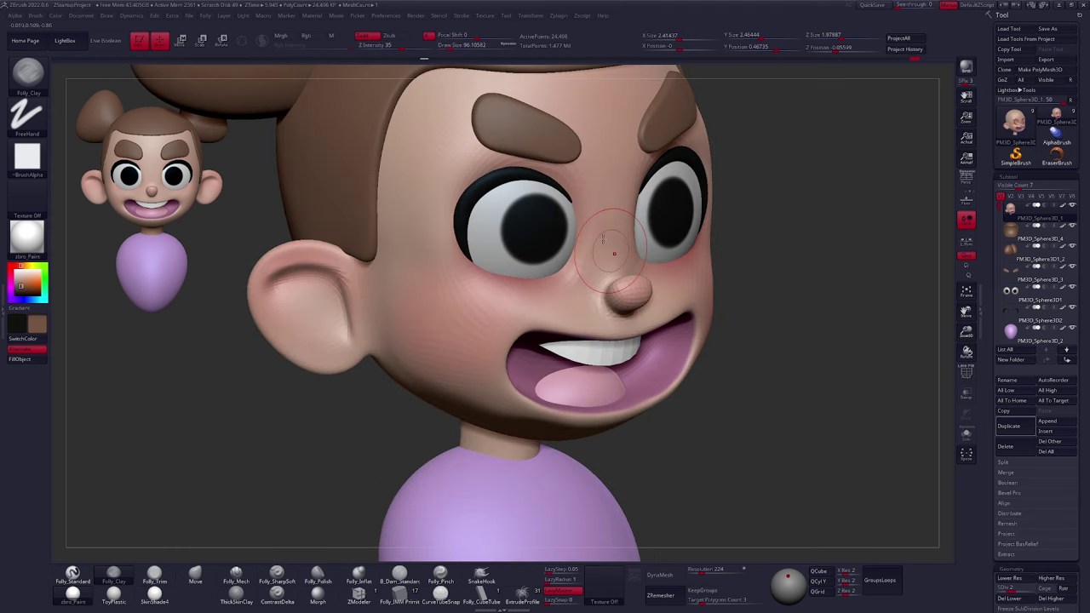
right_click_drag(596, 199, 610, 236, "ctrl")
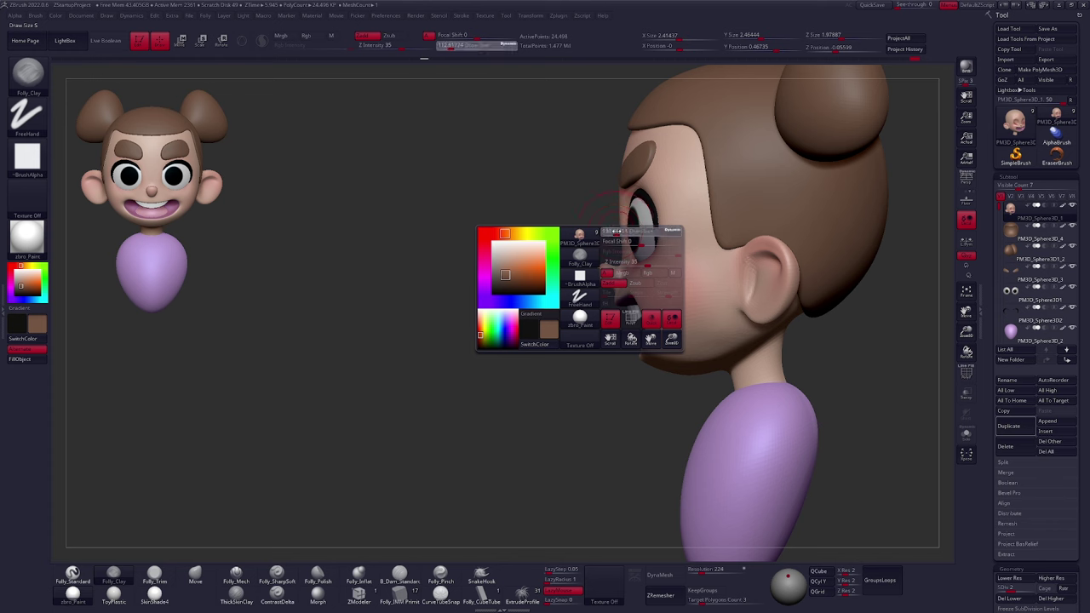
Adjust the nose bridge between the eyes with the Move brush at a draw size of about 160 and return to subdivision level 4
key("b")
key("m")
key("v")
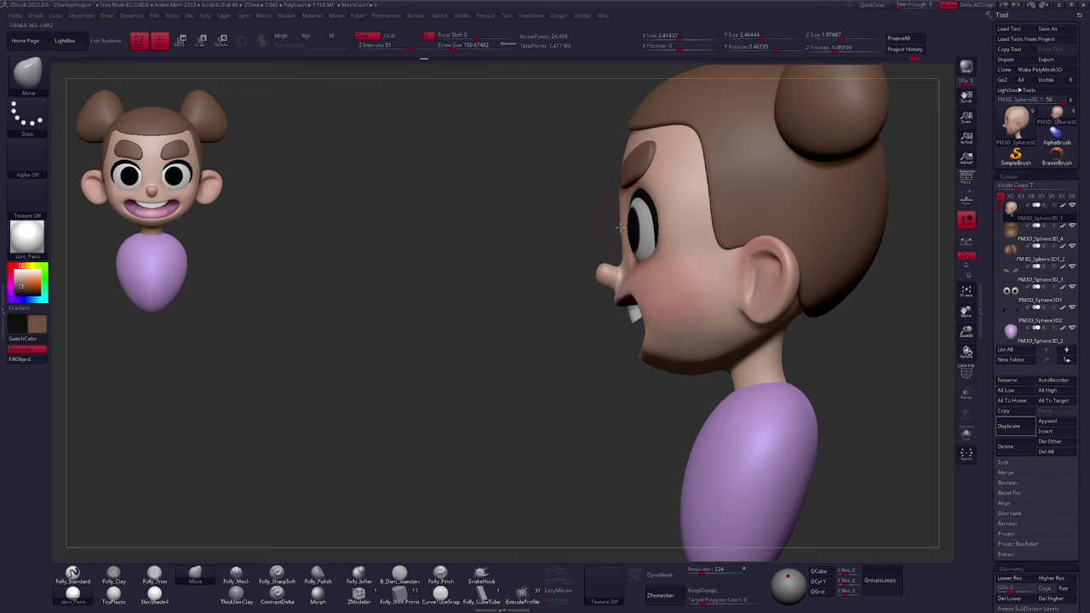
right_click_drag(629, 236, 682, 256)
key("space")
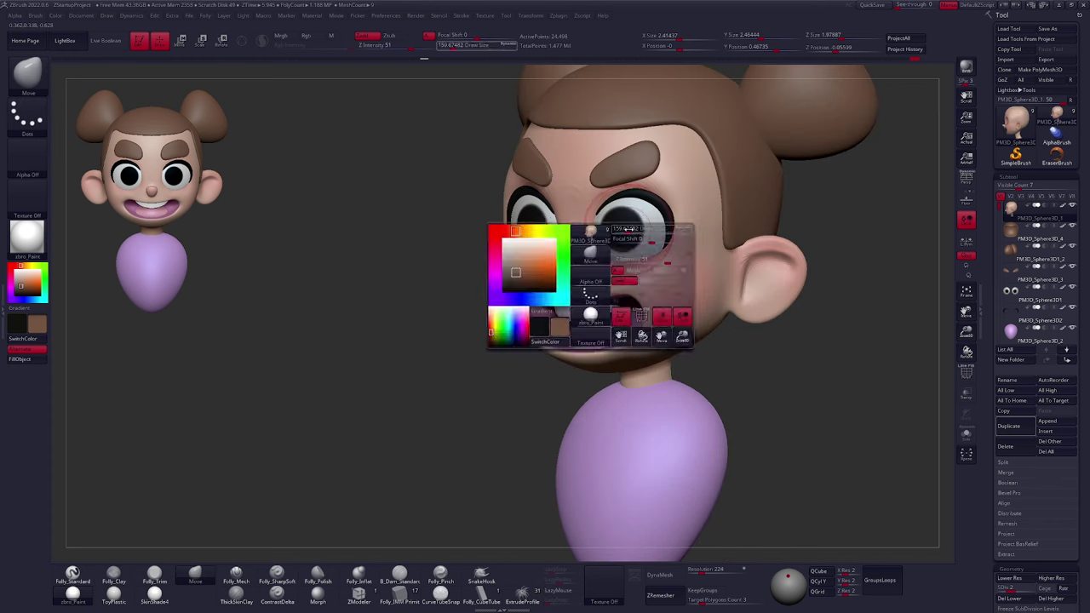
left_click_drag(635, 281, 620, 281)
right_click_drag(597, 341, 635, 319)
key("d")
key("d")
mouse_move(643, 375)
right_mouse_down("ctrl")
mouse_move(635, 356)
mouse_move(644, 400)
right_mouse_up("ctrl")
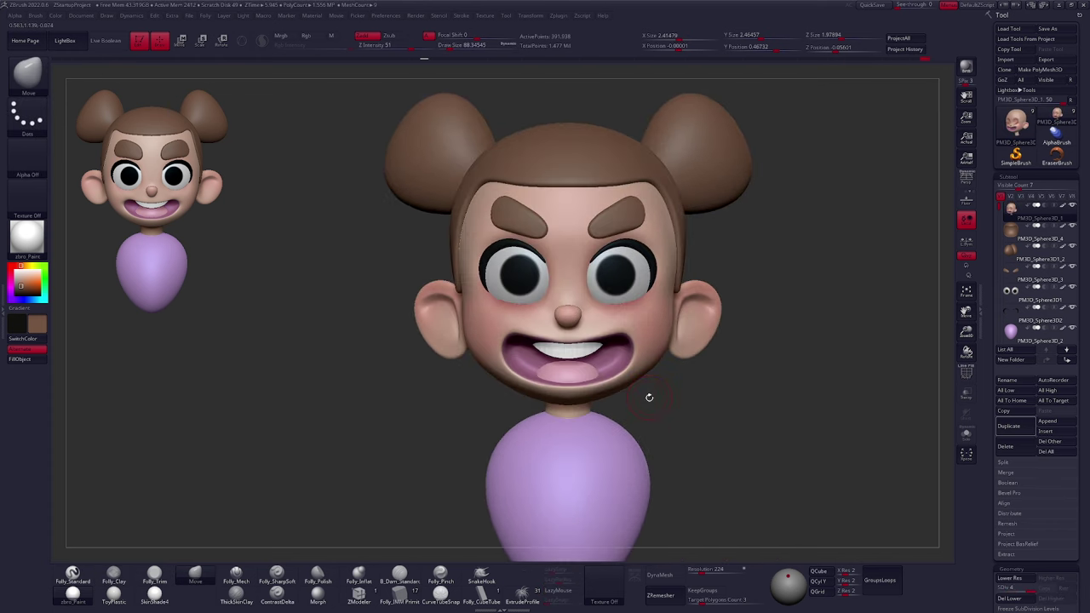
Undo the first upper-lip adjustment and reshape the lip with the Move brush at a draw size of about 121
key("space")
left_click_drag(616, 369, 625, 369)
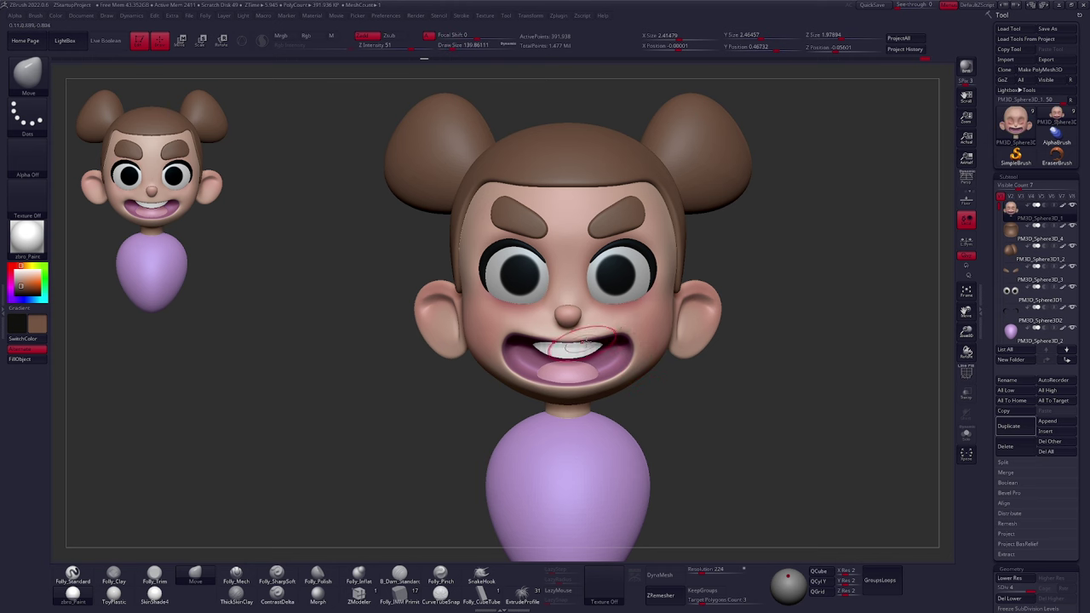
key("[")
key("ctrl+z")
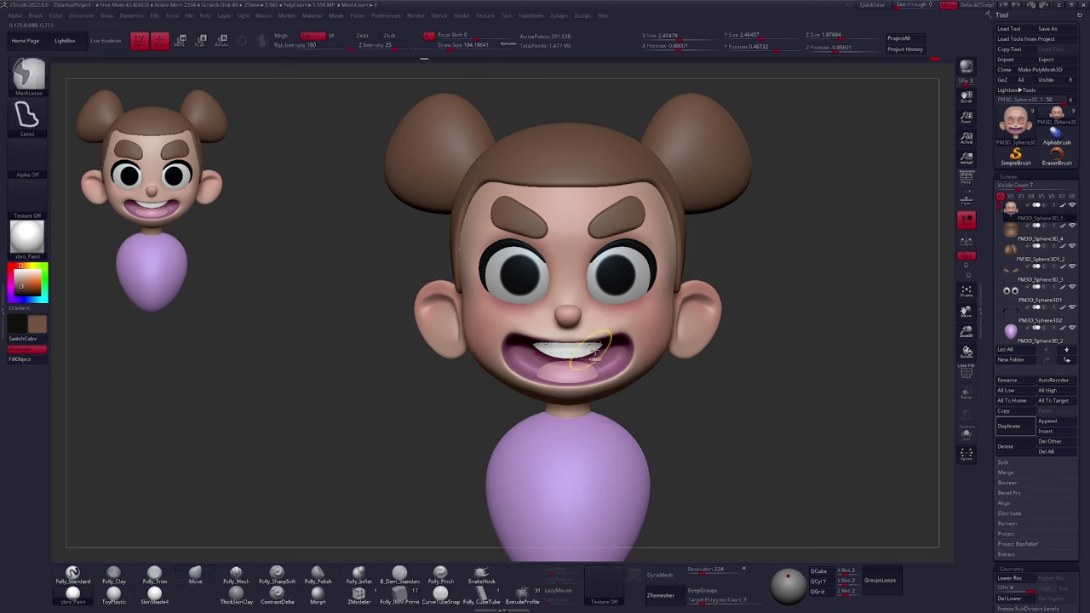
key("space")
left_click_drag(601, 334, 605, 335)
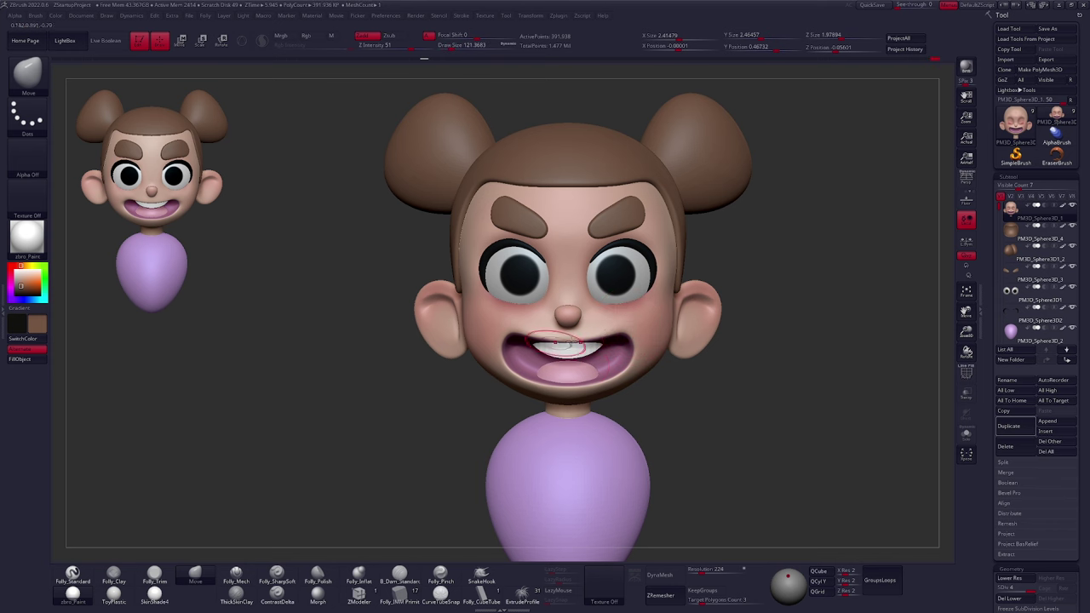
right_click_drag(566, 381, 562, 347, "alt")
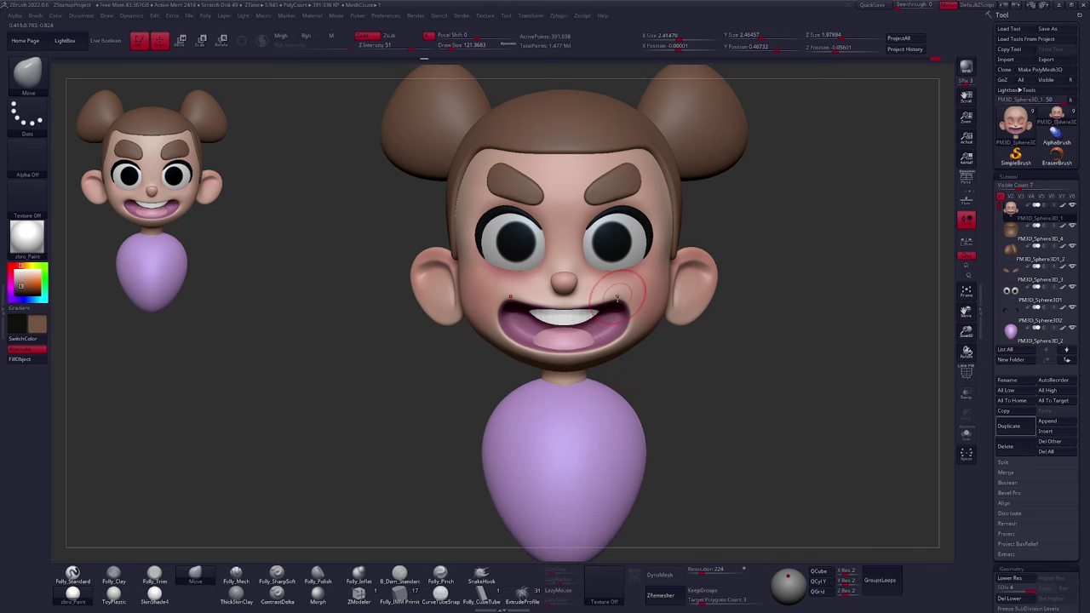
Select the upper teeth and reposition them vertically in the mouth with the gizmo
left_click(576, 317, "alt")
mouse_move(589, 339)
right_mouse_down("ctrl")
mouse_move(619, 363)
mouse_move(653, 365)
mouse_move(626, 358)
mouse_move(588, 294)
right_mouse_up("ctrl")
key("w")
left_click_drag(584, 366, 584, 255)
left_click_drag(584, 310, 584, 305)
key("q")
Reshape the ends of the teeth with the Move brush and subdivide the teeth twice
mouse_move(588, 309)
right_mouse_down()
mouse_move(601, 362)
mouse_move(593, 299)
right_mouse_up()
key("bracketright")
left_click_drag(599, 312, 602, 308)
right_click_drag(597, 312, 603, 426)
mouse_move(643, 328)
right_mouse_down()
mouse_move(599, 319)
mouse_move(628, 324)
mouse_move(572, 292)
mouse_move(572, 333)
right_mouse_up()
key("ctrl+d")
key("ctrl+d")
Smooth the teeth, curve their lower edge with the Move brush at a draw size of about 81, and subdivide them once more
key("ctrl+shift+s")
mouse_move(601, 294)
left_mouse_down("shift")
mouse_move(576, 301)
mouse_move(596, 311)
left_mouse_up("shift")
key("ctrl+shift+s")
mouse_move(595, 309)
right_mouse_down()
mouse_move(591, 335)
mouse_move(589, 322)
right_mouse_up()
key("space")
left_click_drag(588, 305, 583, 304)
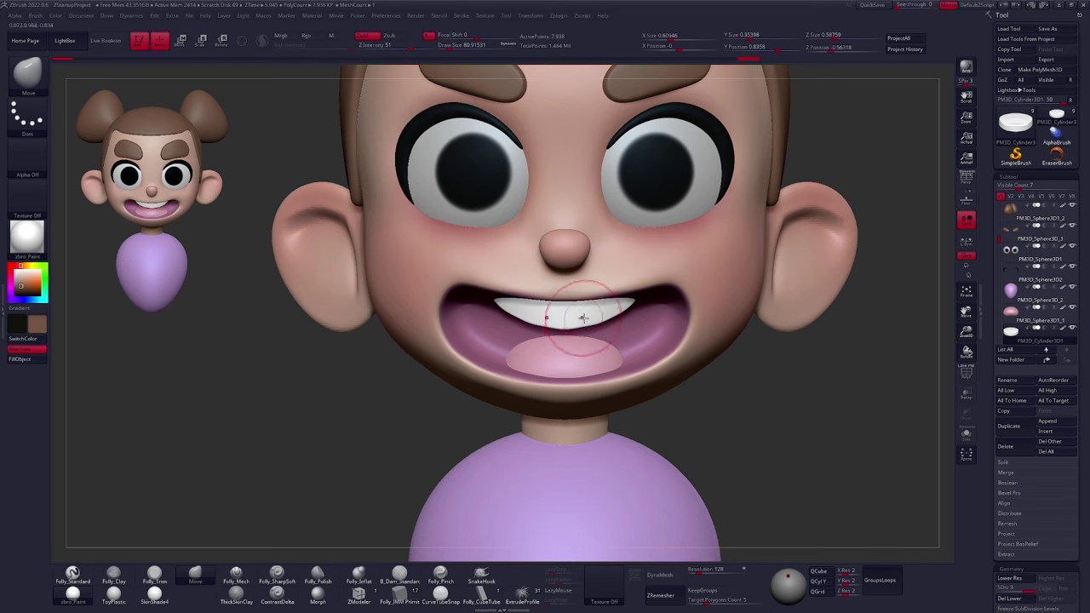
mouse_move(597, 321)
left_mouse_down()
mouse_move(594, 309)
mouse_move(545, 327)
left_mouse_up()
key("ctrl+d")
mouse_move(596, 312)
right_mouse_down()
mouse_move(543, 262)
mouse_move(610, 329)
right_mouse_up()
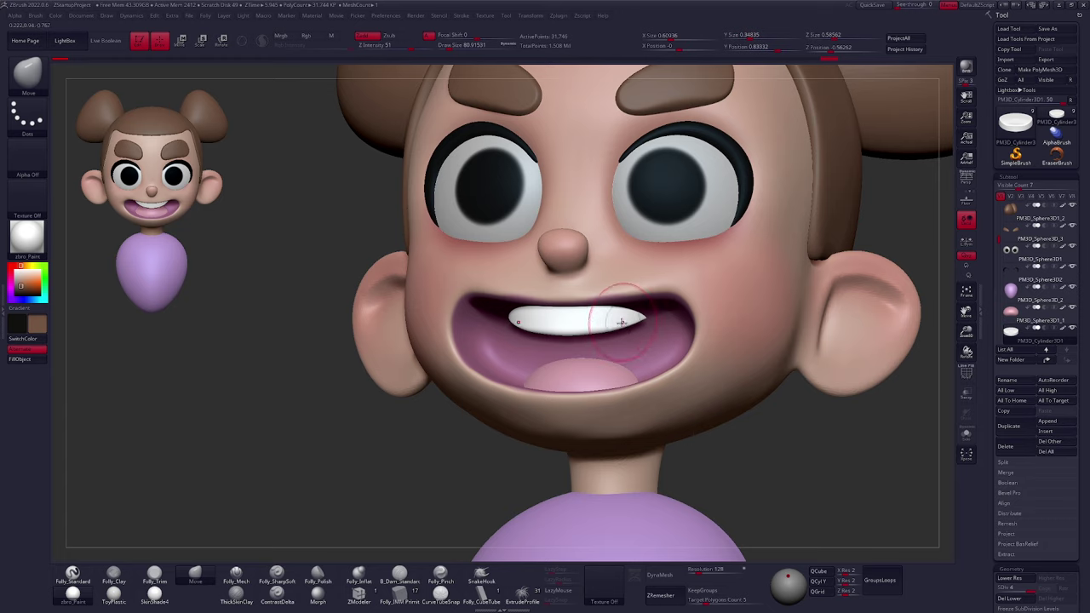
Isolate the head in Solo mode and smooth the inside of the mouth at a low subdivision level
right_click(558, 342)
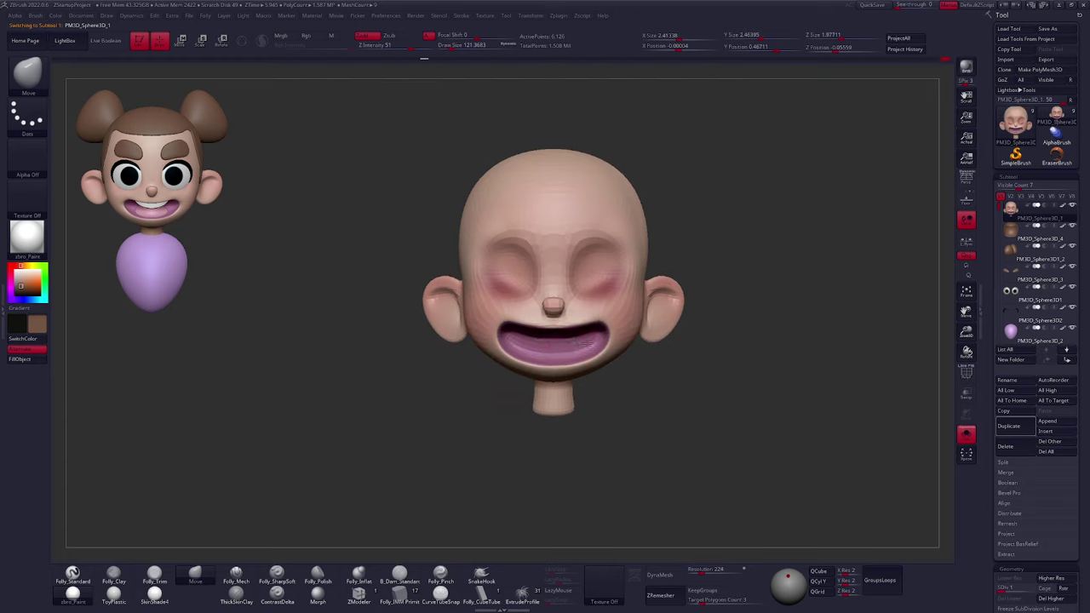
mouse_move(553, 315)
right_mouse_down("ctrl")
mouse_move(554, 349)
mouse_move(554, 340)
mouse_move(581, 341)
right_mouse_up("ctrl")
key("w")
left_click_drag(558, 356, 572, 420, "ctrl")
key("q")
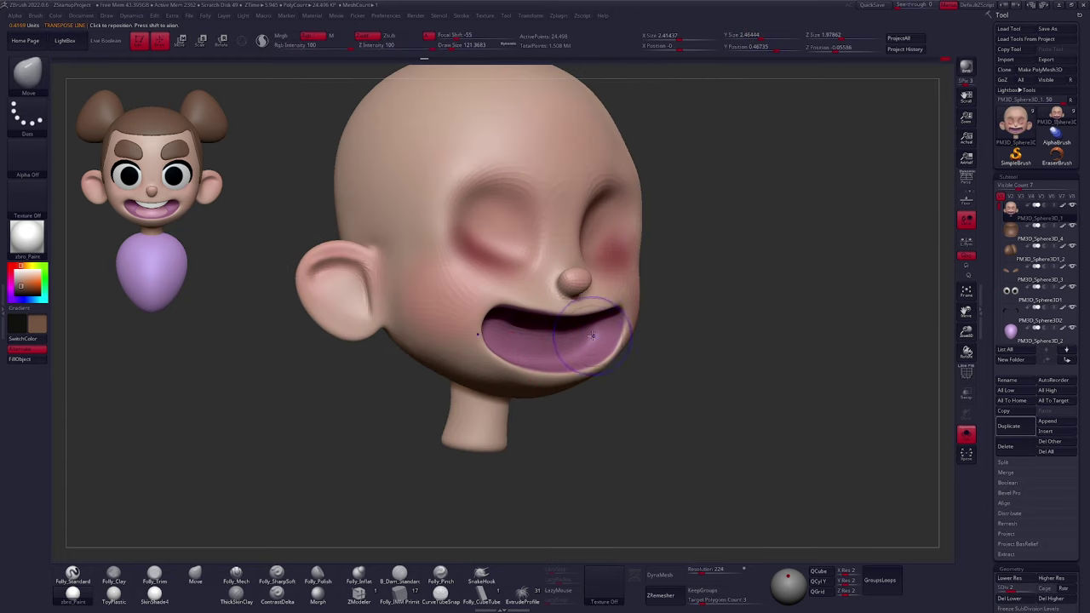
right_click_drag(592, 335, 562, 329, "shift")
left_click_drag(586, 327, 569, 338, "shift")
Lower the head by one subdivision level, smooth the mouth's side corner, and step back up one level
mouse_move(514, 339)
right_mouse_down()
mouse_move(530, 339)
mouse_move(471, 313)
mouse_move(479, 356)
mouse_move(527, 318)
mouse_move(502, 345)
right_mouse_up()
key("shift+d")
key("2")
left_click_drag(497, 330, 516, 334, "shift")
key("d")
right_click_drag(516, 347, 511, 381)
right_click(511, 380)
Smooth the cheek around the mouth corner from several angles, show the whole character, and return to subdivision level 4
right_click_drag(532, 305, 546, 304)
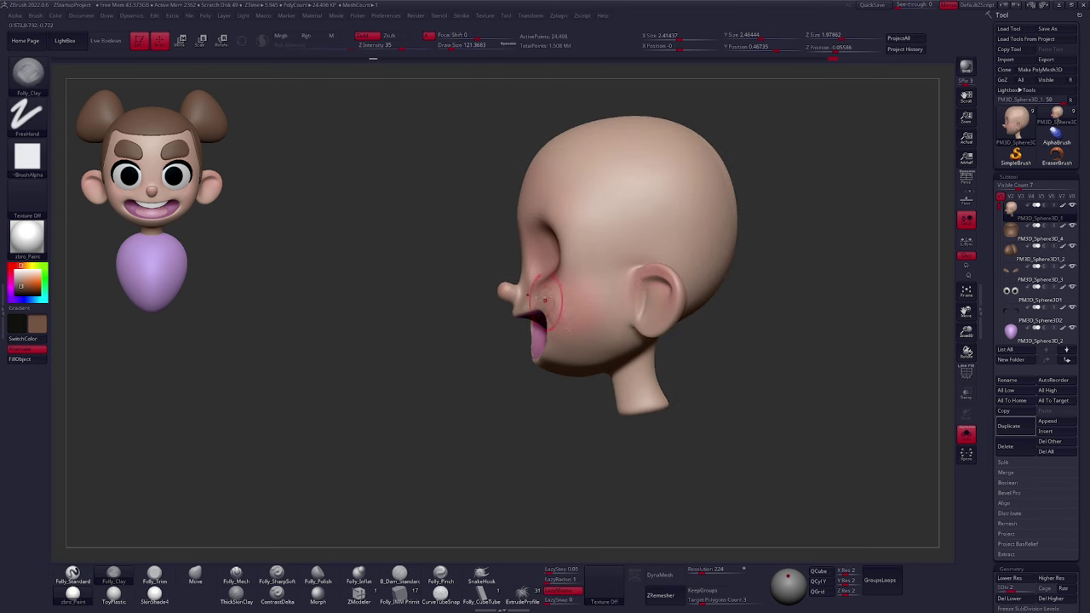
left_click_drag(561, 321, 556, 324, "shift")
right_click_drag(520, 320, 587, 322)
left_click_drag(584, 321, 564, 317, "shift")
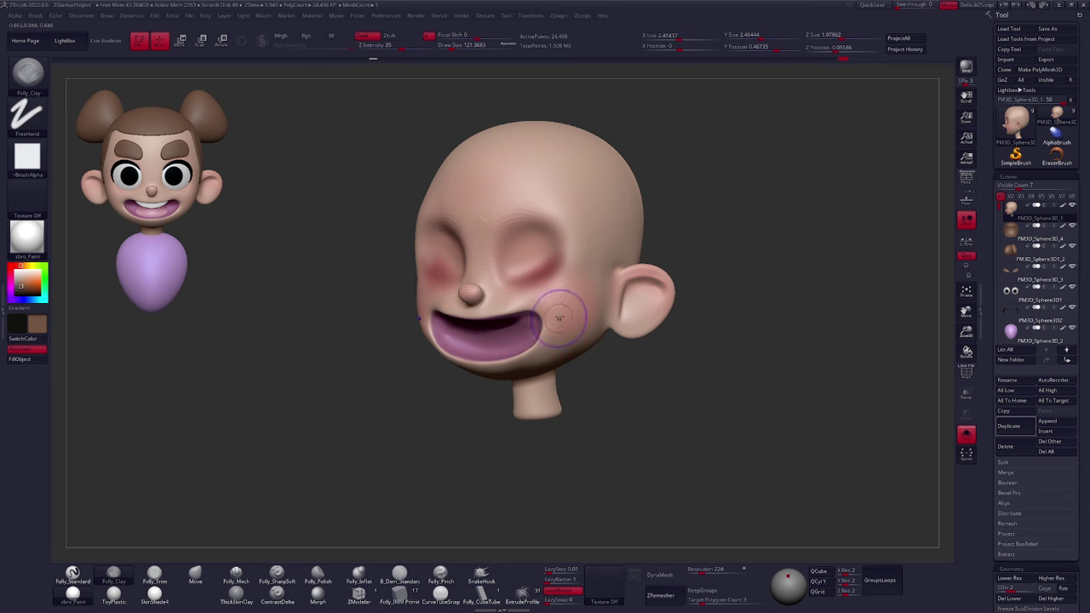
right_click_drag(613, 313, 556, 304)
left_click_drag(557, 335, 552, 329, "shift")
right_click_drag(494, 315, 636, 292)
key("shift+s")
key("d")
key("d")
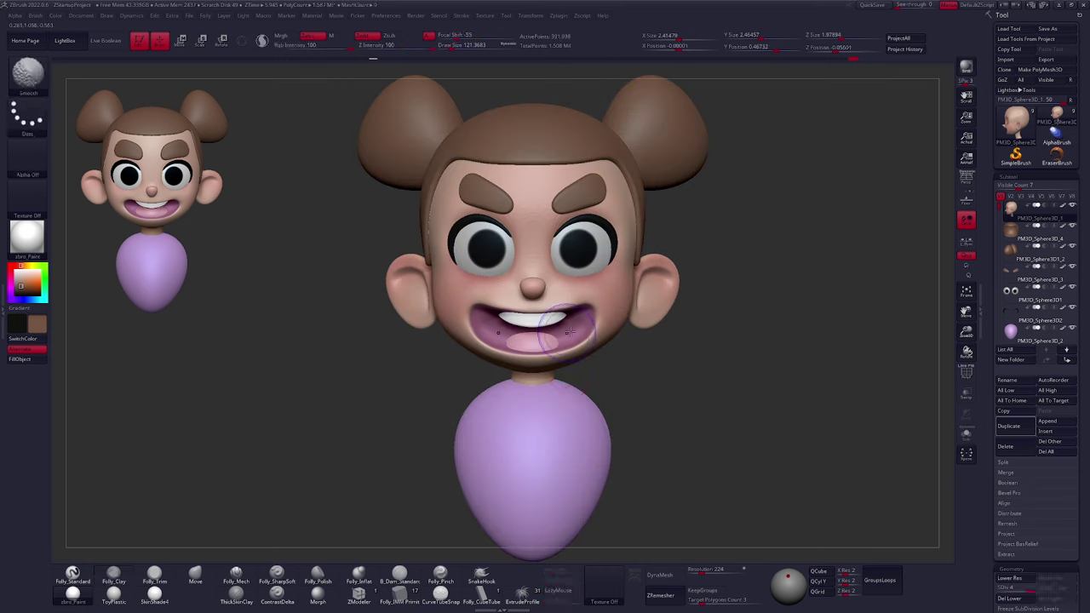
Select the tongue and reshape its side with the Move brush
left_click(526, 345, "alt")
right_click_drag(526, 345, 589, 341, "ctrl")
key("b")
key("m")
key("v")
left_click_drag(550, 326, 563, 322)
mouse_move(581, 322)
right_mouse_down()
mouse_move(554, 351)
mouse_move(545, 303)
right_mouse_up()
Isolate the head again, lower it by two subdivision levels, and smooth the mouth's inner surface
left_click(588, 330, "alt")
key("shift+s")
key("shift+d")
key("shift+d")
left_click_drag(545, 305, 544, 299, "shift")
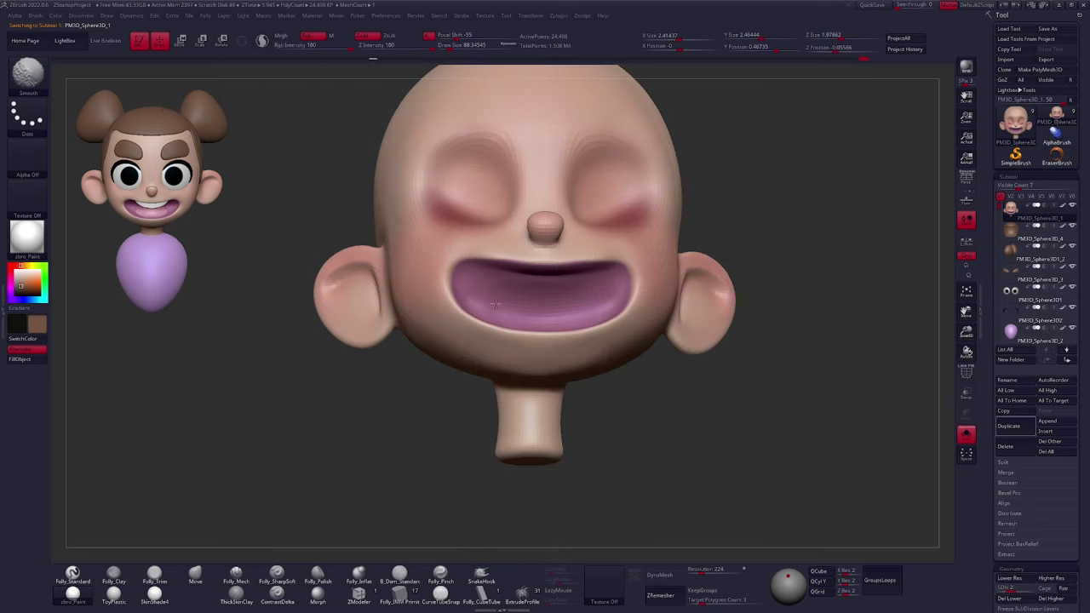
Set the draw size to about 96 and even out the back and lower part of the mouth cavity
key("space")
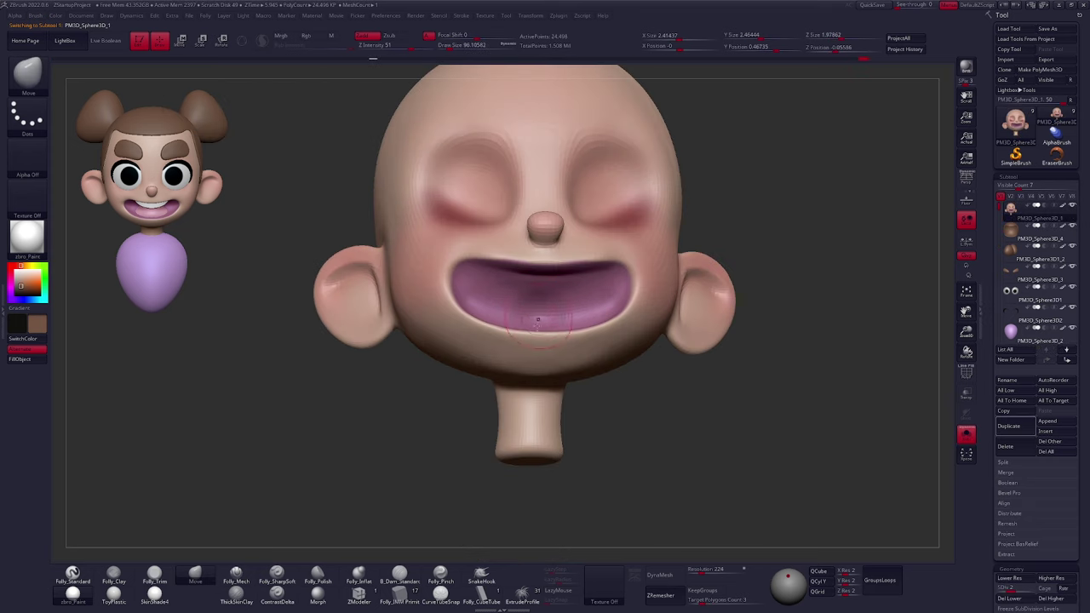
right_click_drag(537, 320, 543, 313)
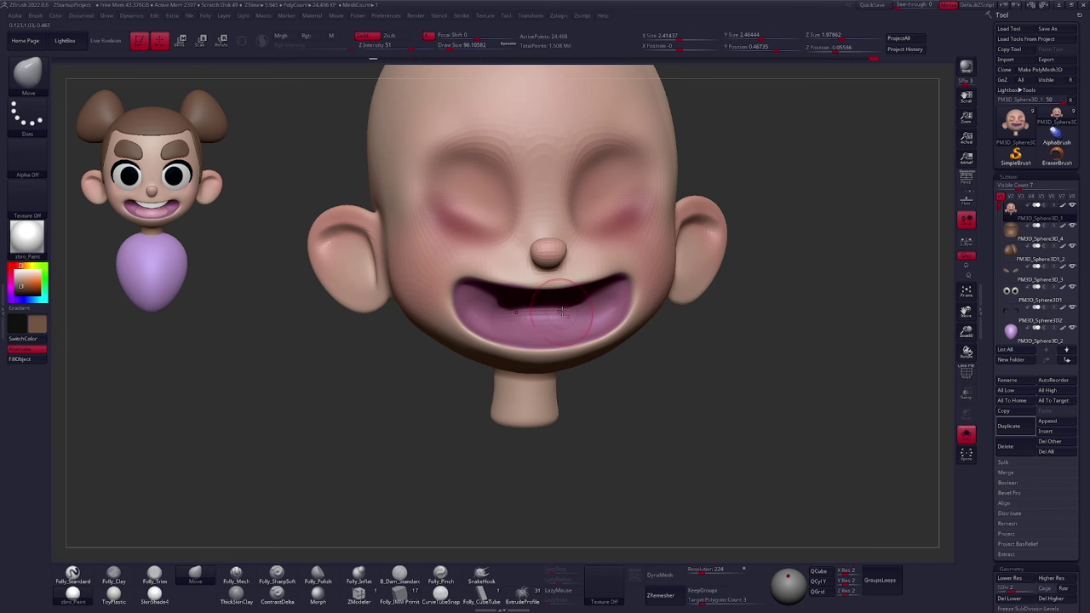
mouse_move(562, 308)
right_mouse_down()
mouse_move(579, 290)
mouse_move(560, 285)
right_mouse_up()
left_click_drag(549, 299, 530, 298, "shift")
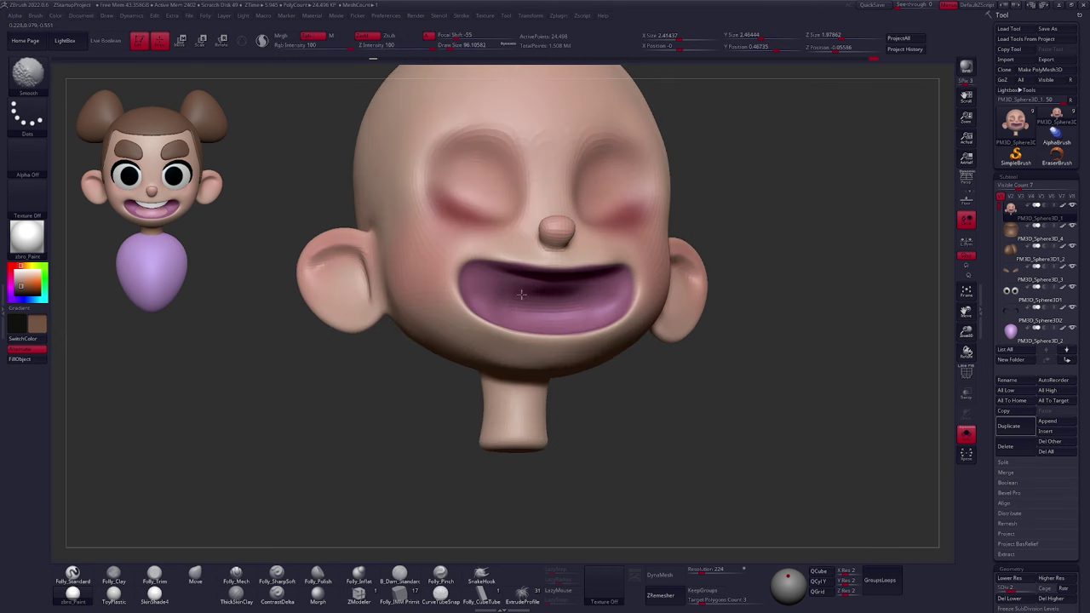
right_click_drag(527, 311, 545, 298, "alt")
left_click_drag(550, 299, 562, 300, "shift")
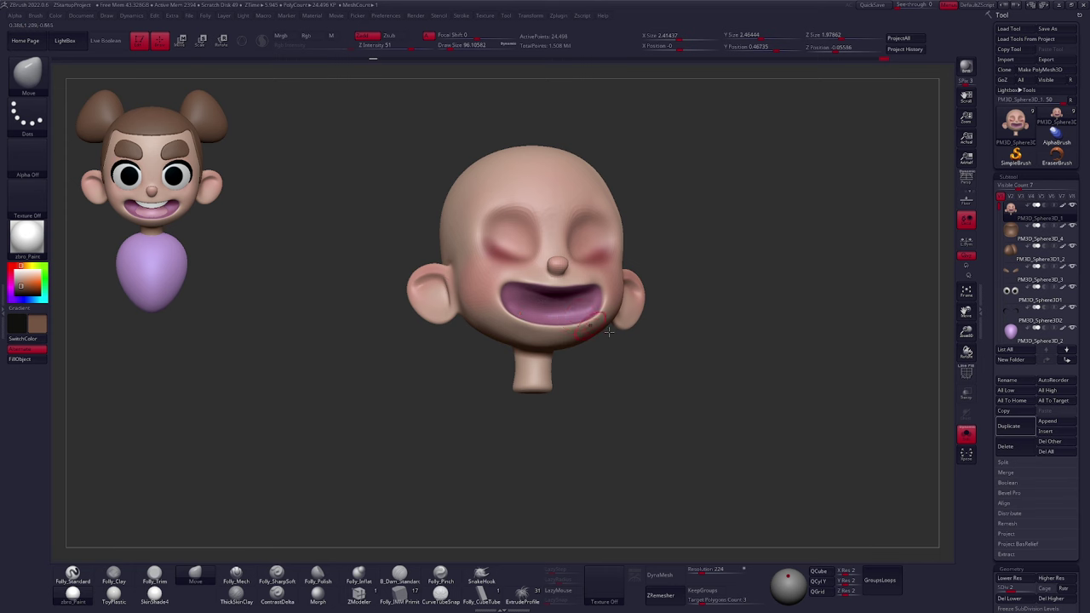
Leave Solo mode, face the character from the front, and restore the head to subdivision level 4
key("shift+s")
left_click_drag(675, 367, 650, 394, "shift")
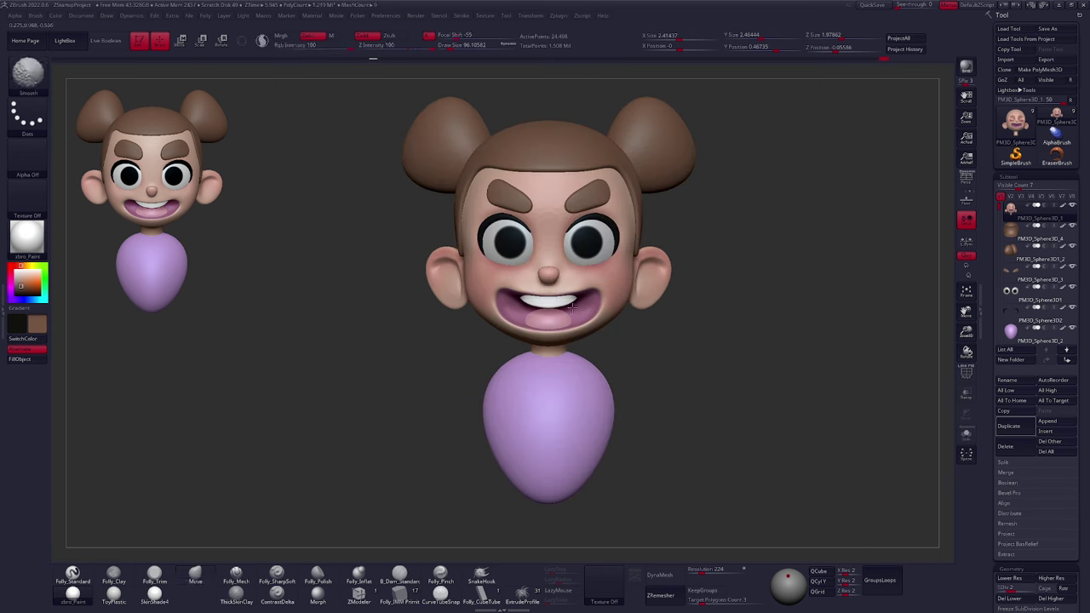
key("d")
key("d")
mouse_move(610, 351)
left_mouse_down()
mouse_move(477, 340)
mouse_move(740, 333)
mouse_move(640, 316)
left_mouse_up()
Compare the front view with perspective distortion on and off, and reduce the Move draw size to about 121
key("p")
left_click_drag(802, 311, 765, 329)
right_click_drag(765, 329, 768, 316)
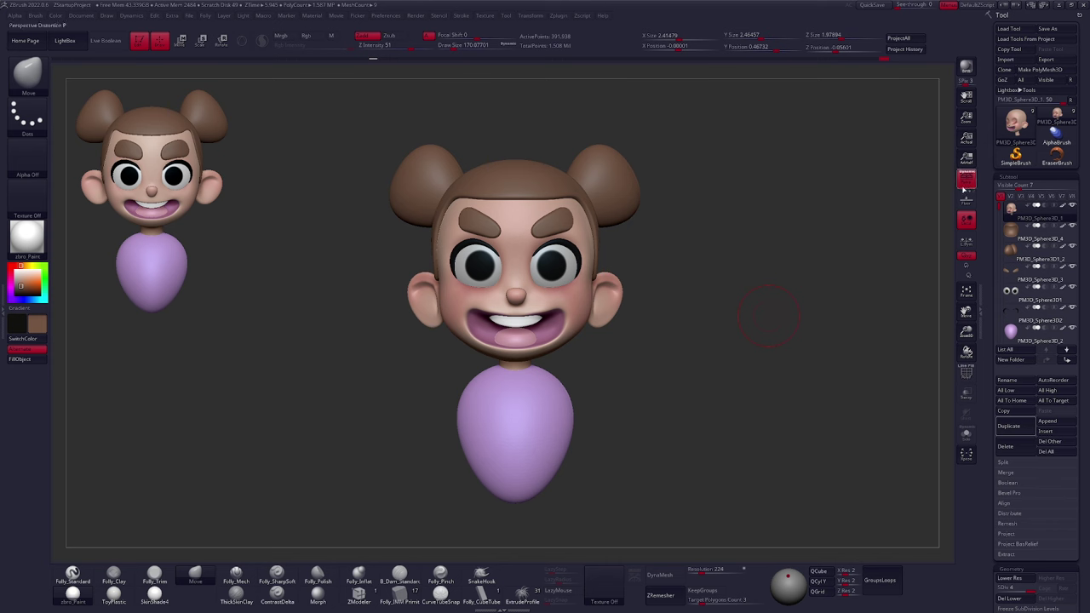
left_click(966, 187)
key("space")
left_click_drag(640, 296, 632, 296)
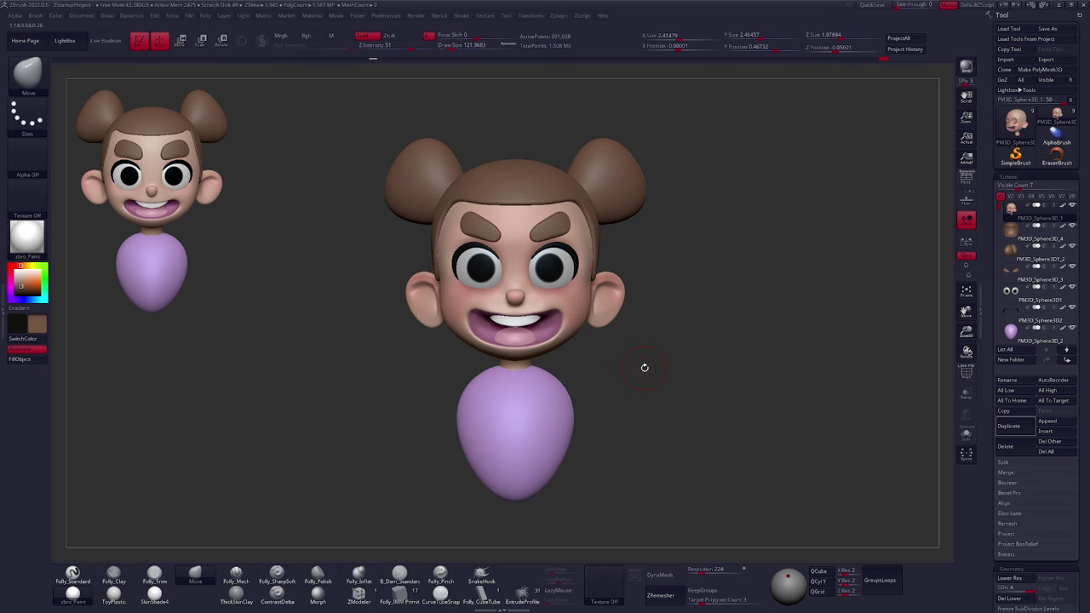
Toggle perspective distortion once more to check the character's proportions from the front
left_click(968, 186)
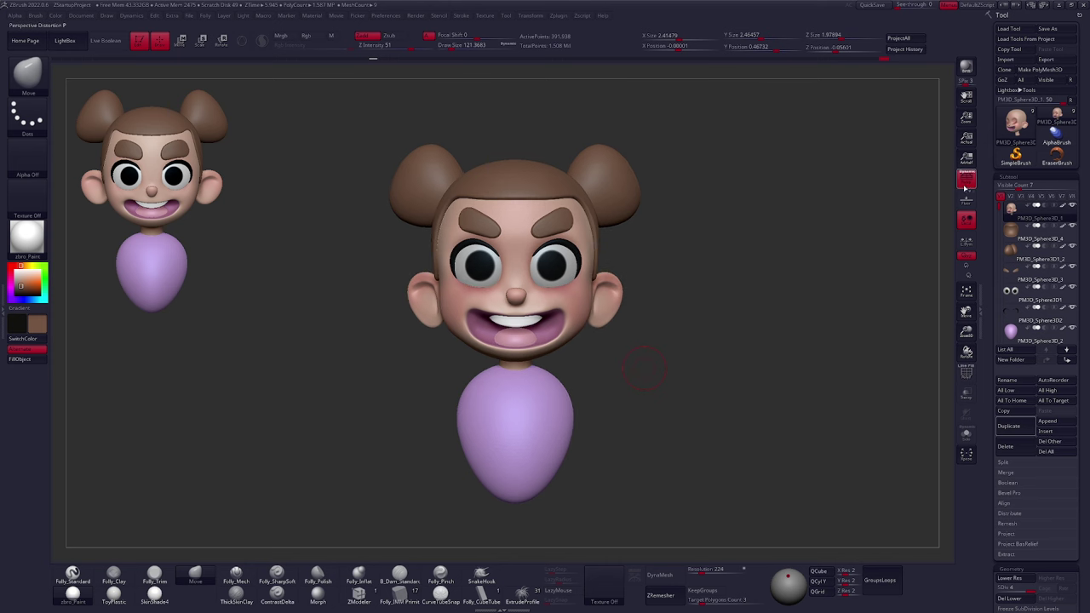
left_click(968, 186)
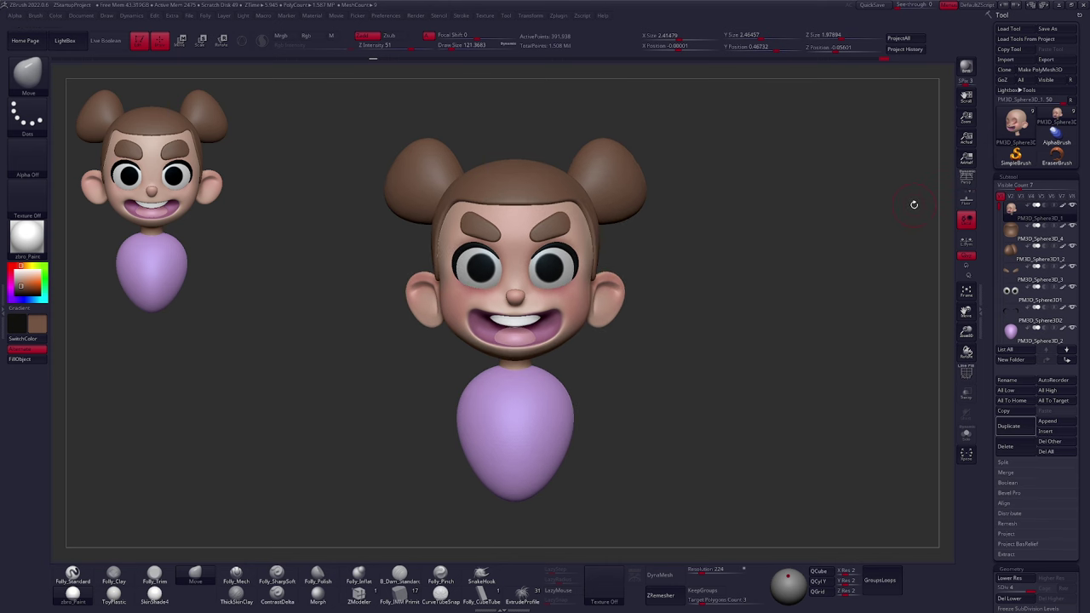
left_click_drag(608, 347, 620, 421, "alt")
left_click_drag(632, 297, 684, 358)
right_click_drag(684, 358, 715, 376)
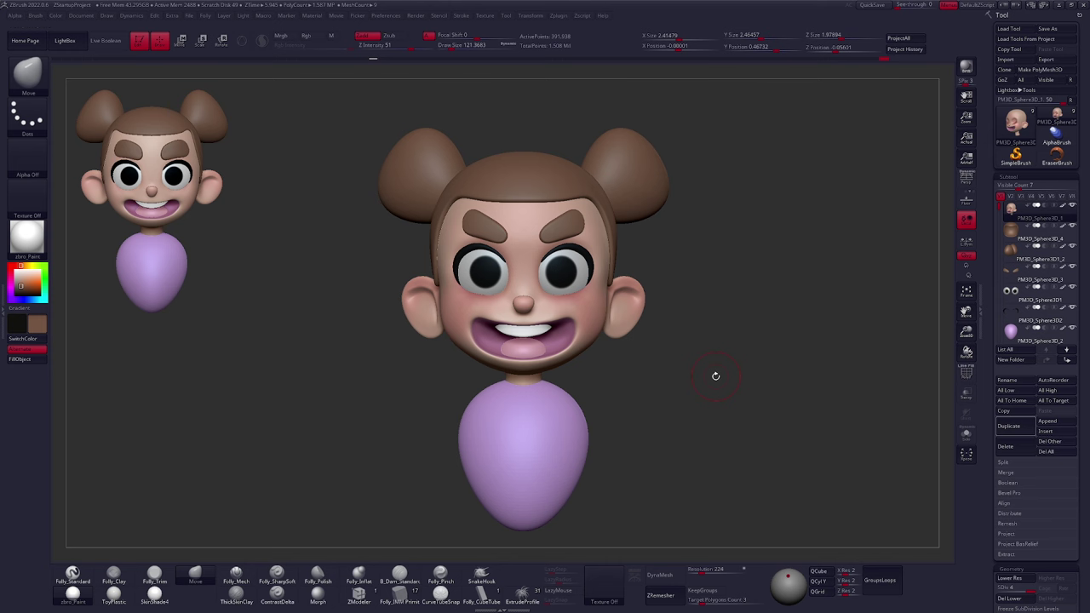
Select the Pinch brush, isolate the head in Solo mode, and set the draw size to about 43 for the nose
key("b")
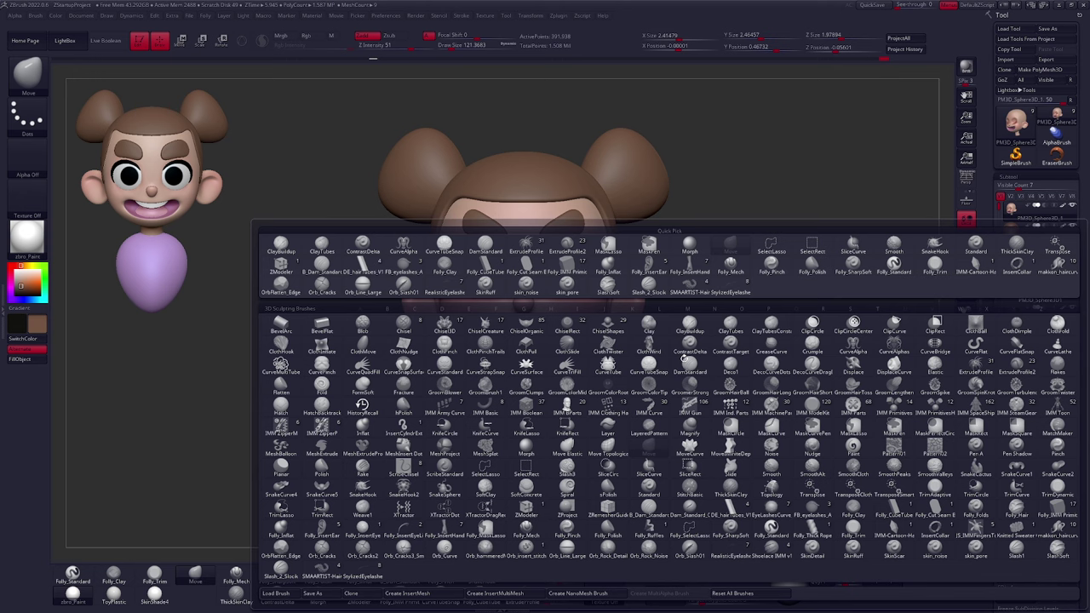
left_click(769, 311)
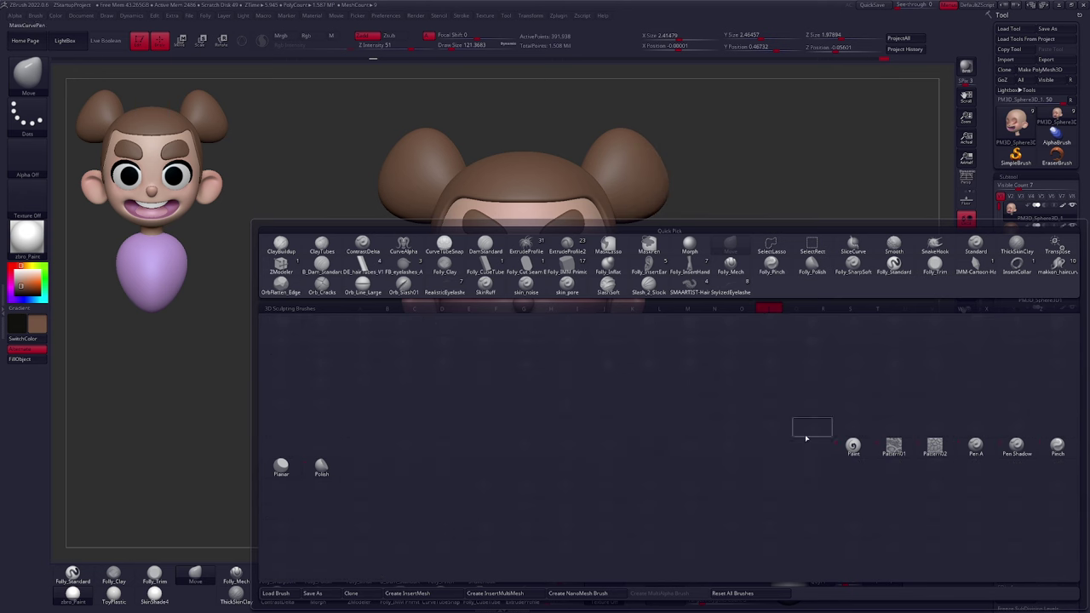
left_click(1058, 446)
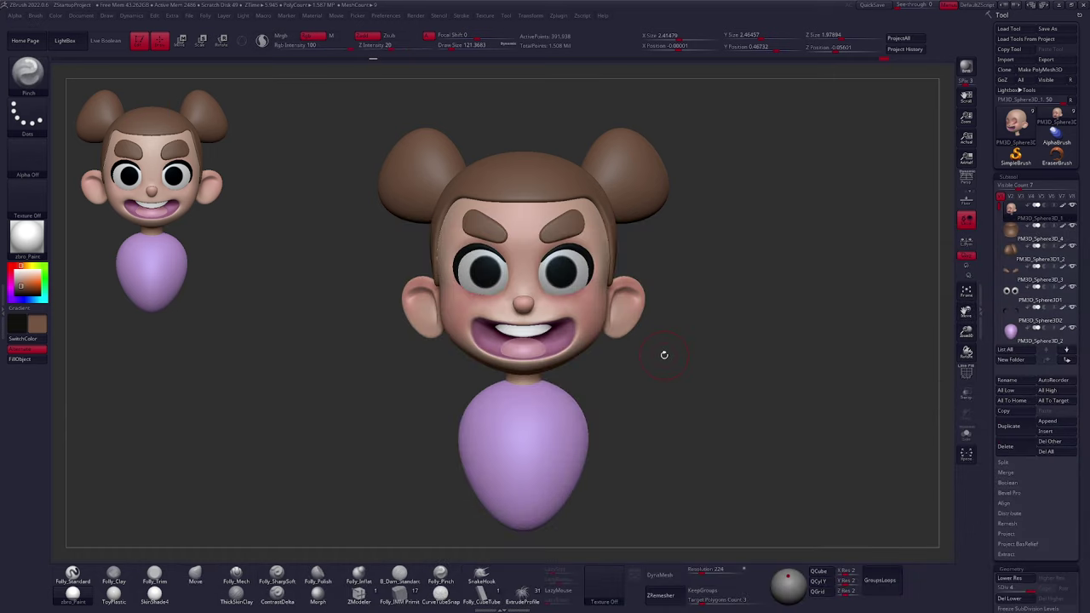
right_click_drag(569, 332, 656, 409)
right_click_drag(485, 314, 550, 314)
key("space")
left_click_drag(550, 314, 546, 314)
mouse_move(578, 312)
right_mouse_down()
mouse_move(613, 309)
mouse_move(588, 392)
right_mouse_up()
key("space")
left_click_drag(603, 290, 602, 289)
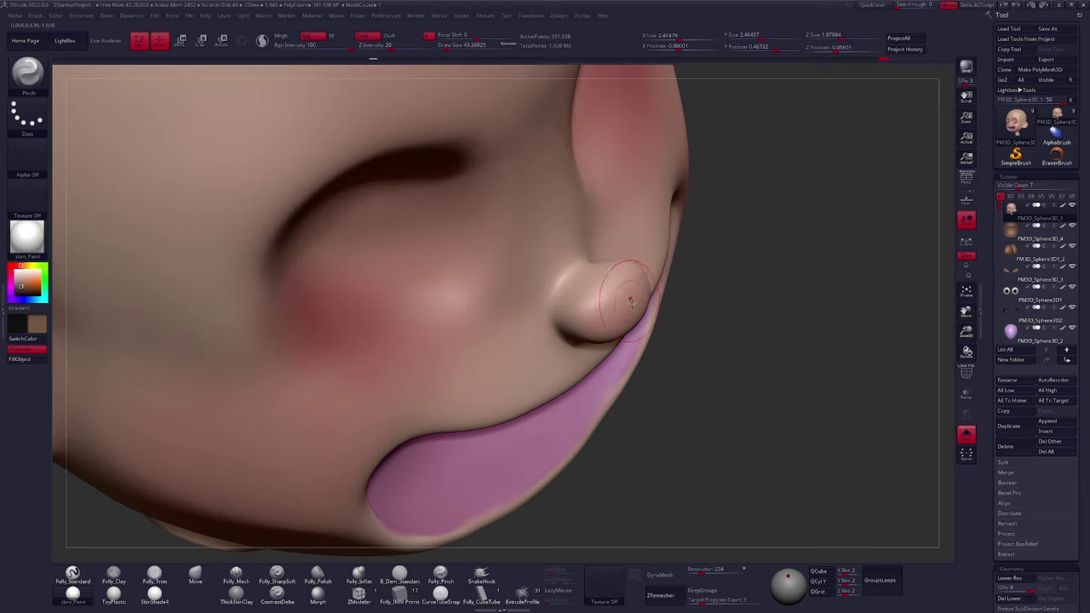
Subdivide the head to level 5, pinch the edge of the nose tip at a draw size of about 38, and smooth it
key("ctrl+d")
key("space")
left_click_drag(624, 290, 629, 279)
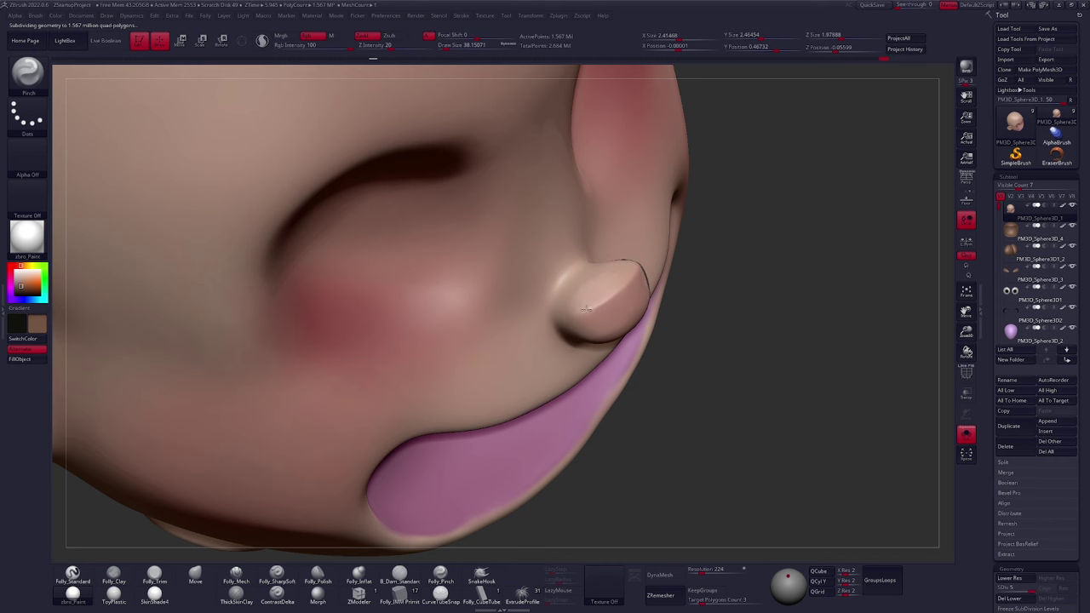
left_click_drag(549, 308, 564, 324)
right_click_drag(569, 321, 596, 315)
left_click_drag(588, 288, 578, 296, "shift")
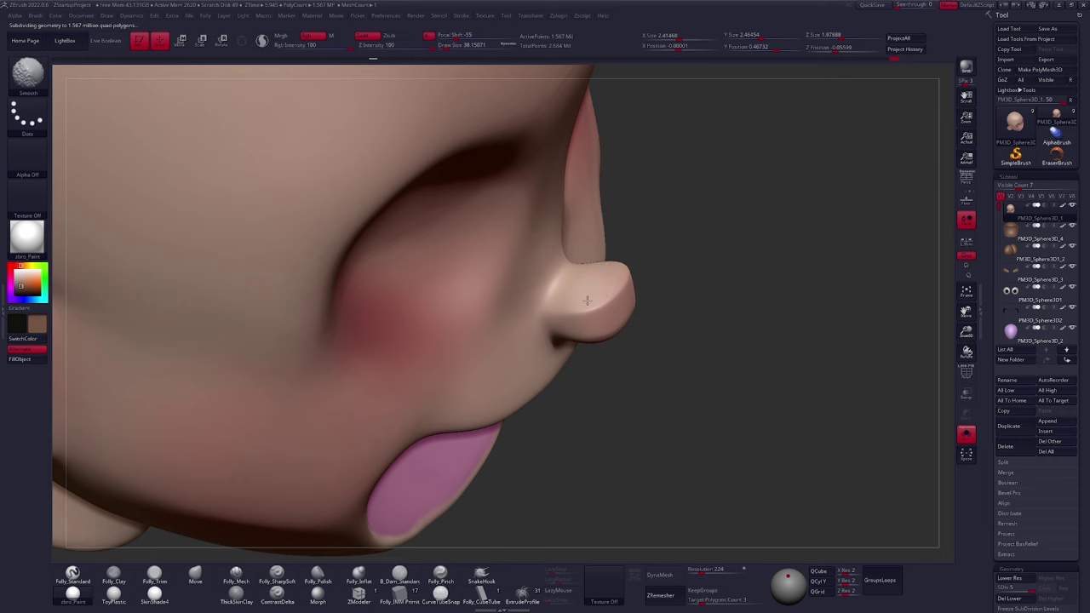
Lower the head to subdivision level 2 and reshape the nose profile using the Move brush at a draw size of about 54
right_click_drag(587, 301, 622, 302)
key("shift+d")
key("shift+d")
key("shift+d")
right_click(569, 305)
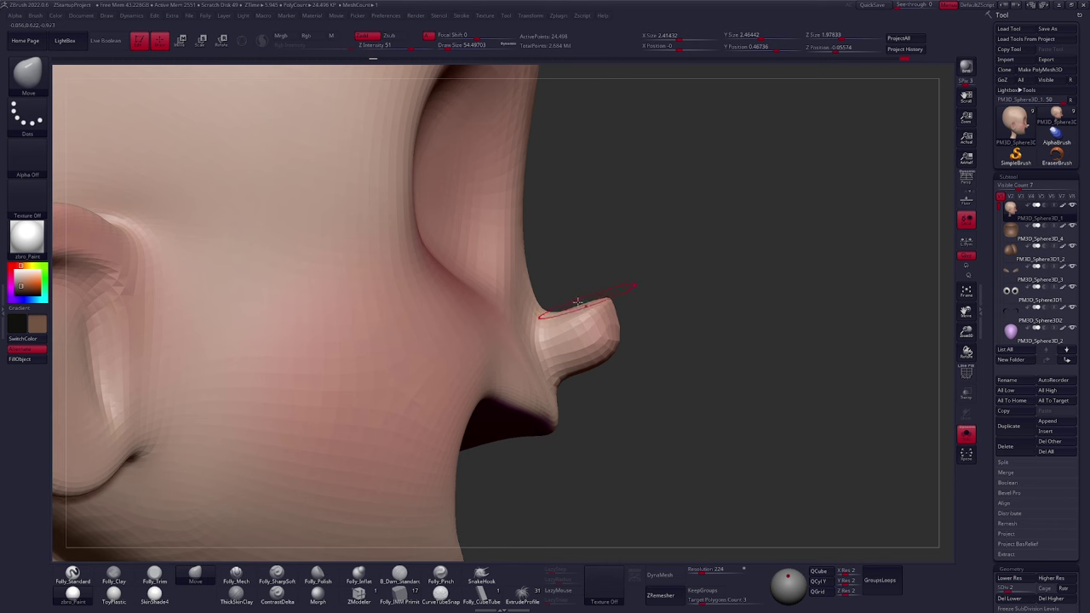
mouse_move(565, 306)
right_mouse_down()
mouse_move(547, 359)
mouse_move(569, 271)
right_mouse_up()
Restore subdivision level 5, pinch the nose tip's edge with the Pinch brush at a draw size of about 38, and smooth the transition
key("d")
key("d")
key("d")
key("b")
key("p")
key("i")
left_click_drag(572, 261, 576, 265)
right_click_drag(558, 286, 571, 270)
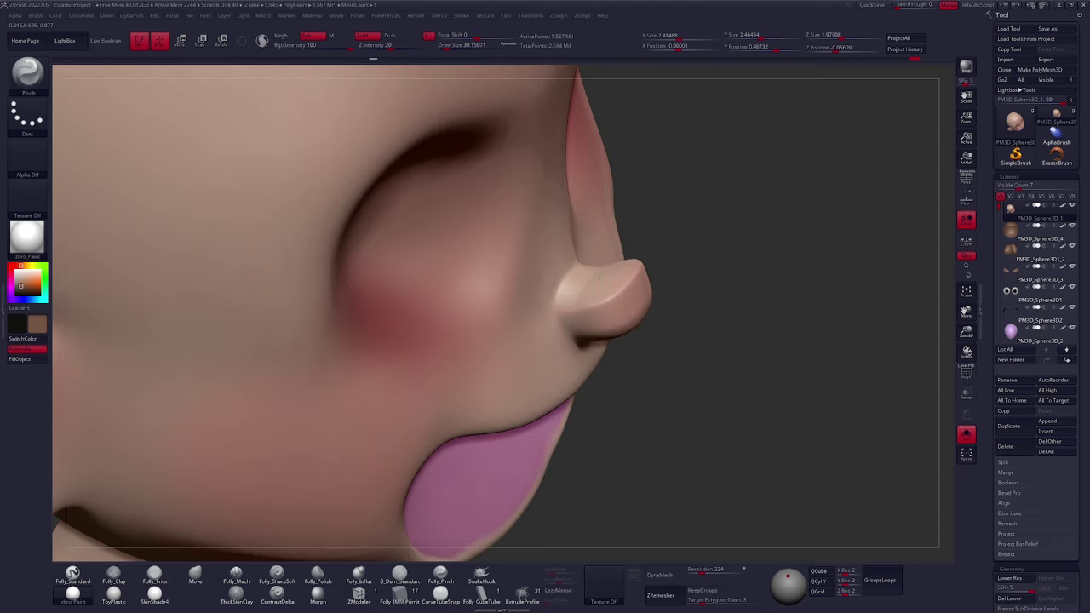
right_click_drag(567, 308, 579, 299)
left_click_drag(592, 306, 582, 290, "shift")
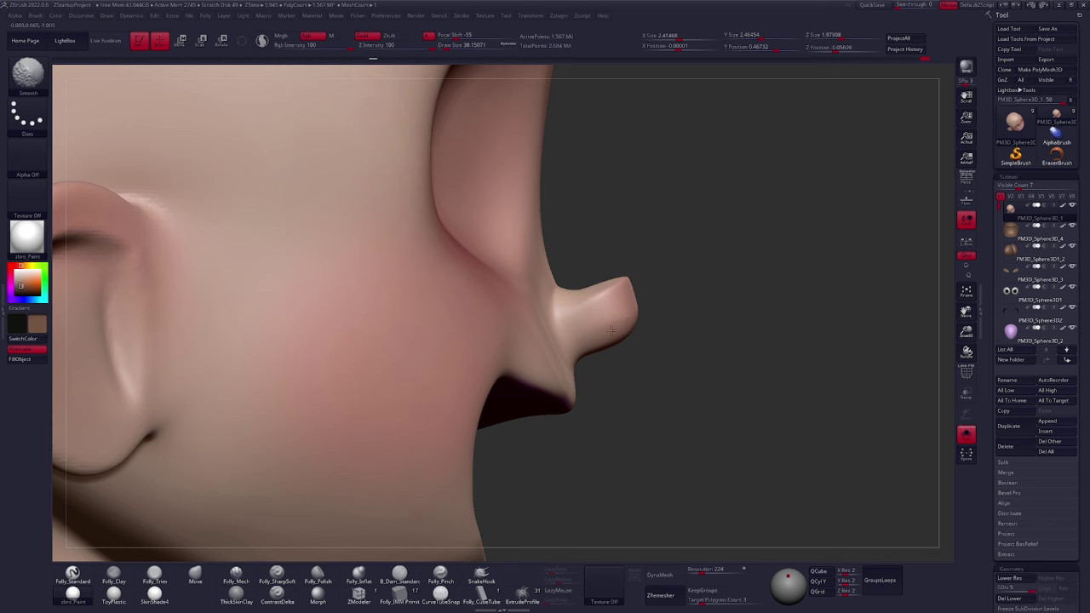
Smooth the tip and underside of the nose at subdivision level 3, and restore the head to level 5
key("shift+d")
key("shift+d")
left_click_drag(630, 322, 624, 332, "shift")
right_click_drag(599, 336, 532, 337)
mouse_move(632, 351)
left_mouse_down("shift")
mouse_move(639, 324)
mouse_move(603, 335)
left_mouse_up("shift")
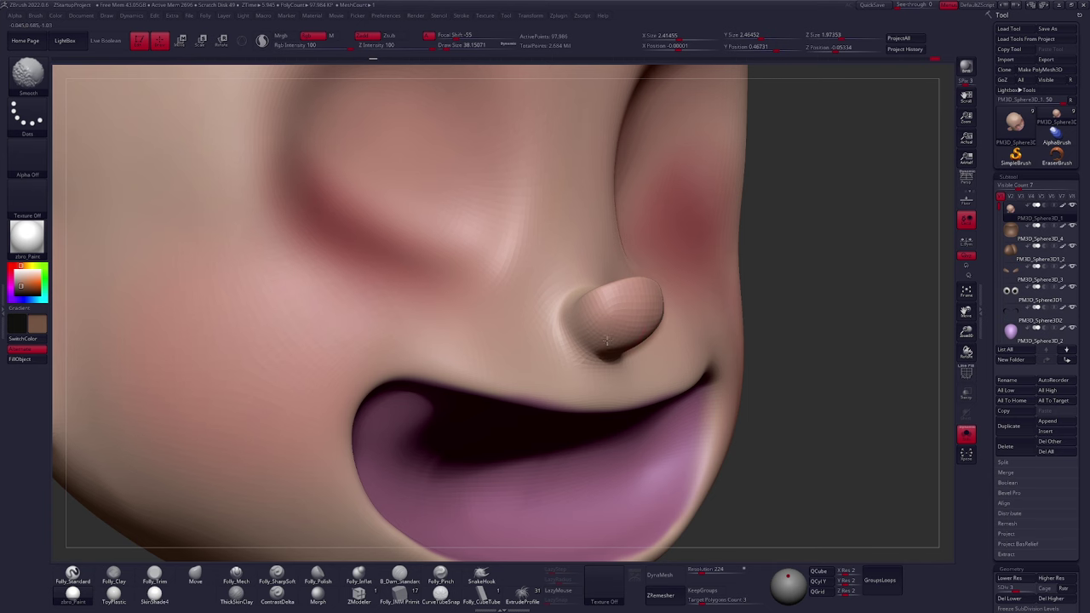
key("d")
key("d")
left_click_drag(614, 350, 597, 349, "shift")
Soften the upper part of the nose, working one subdivision level down, and return to level 5
mouse_move(588, 361)
right_mouse_down()
mouse_move(577, 362)
mouse_move(649, 358)
mouse_move(635, 362)
mouse_move(621, 287)
mouse_move(626, 316)
mouse_move(607, 294)
right_mouse_up()
left_click_drag(607, 294, 598, 310, "shift")
right_click_drag(601, 311, 588, 310)
key("shift+d")
mouse_move(591, 309)
left_mouse_down("shift")
mouse_move(608, 298)
mouse_move(620, 312)
left_mouse_up("shift")
key("d")
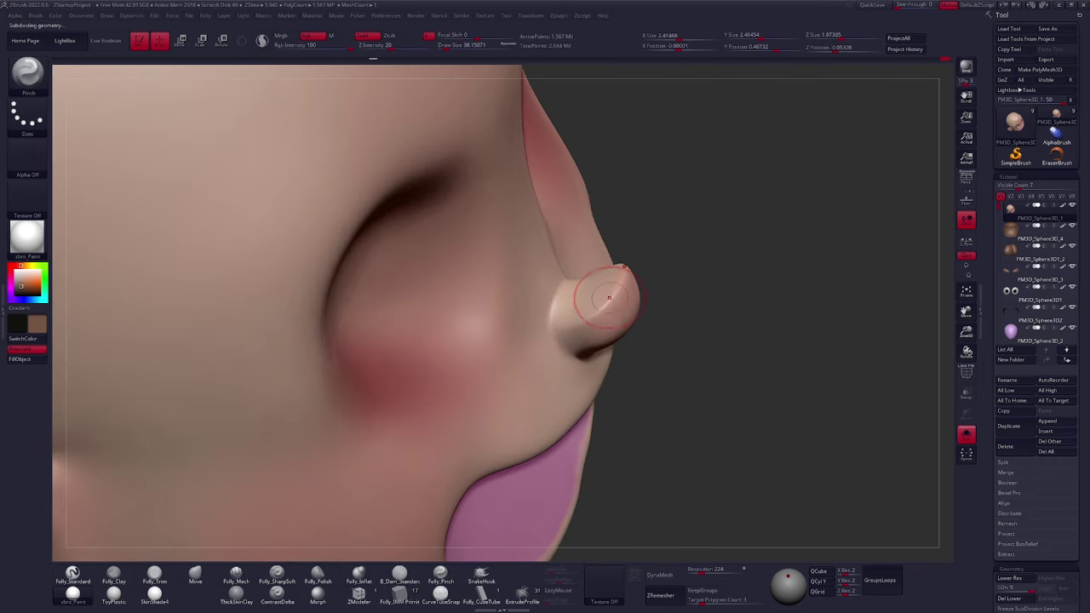
Leave Solo mode to smooth the nose in context of the full face, and isolate the head again
right_click_drag(631, 280, 688, 402, "ctrl")
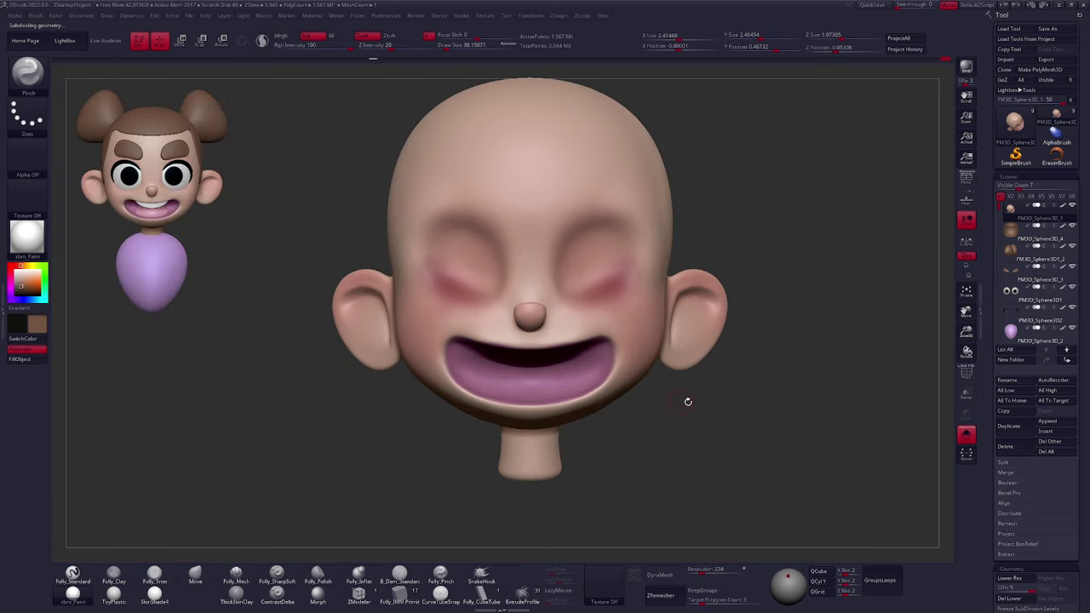
key("alt+s")
left_click_drag(542, 319, 539, 320, "shift")
left_click_drag(711, 383, 663, 382)
key("alt+s")
Sharpen the ear's rim and inner fold using the Pinch brush at a draw size of about 33, and smooth the fold
left_click_drag(756, 368, 703, 442)
key("space")
left_click_drag(620, 309, 618, 308)
right_click_drag(615, 317, 623, 327)
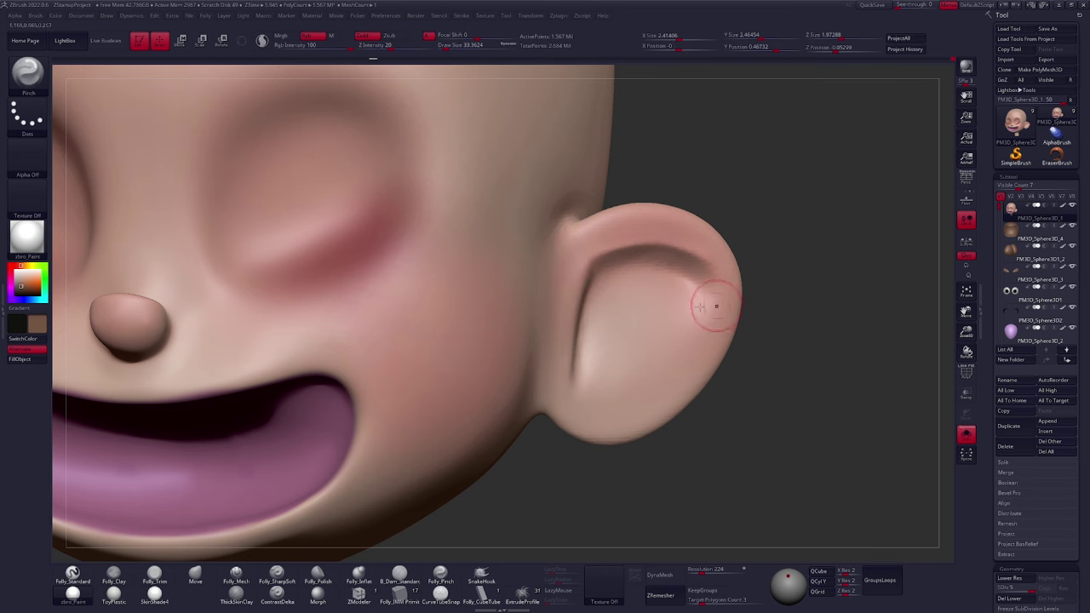
right_click_drag(606, 279, 601, 275)
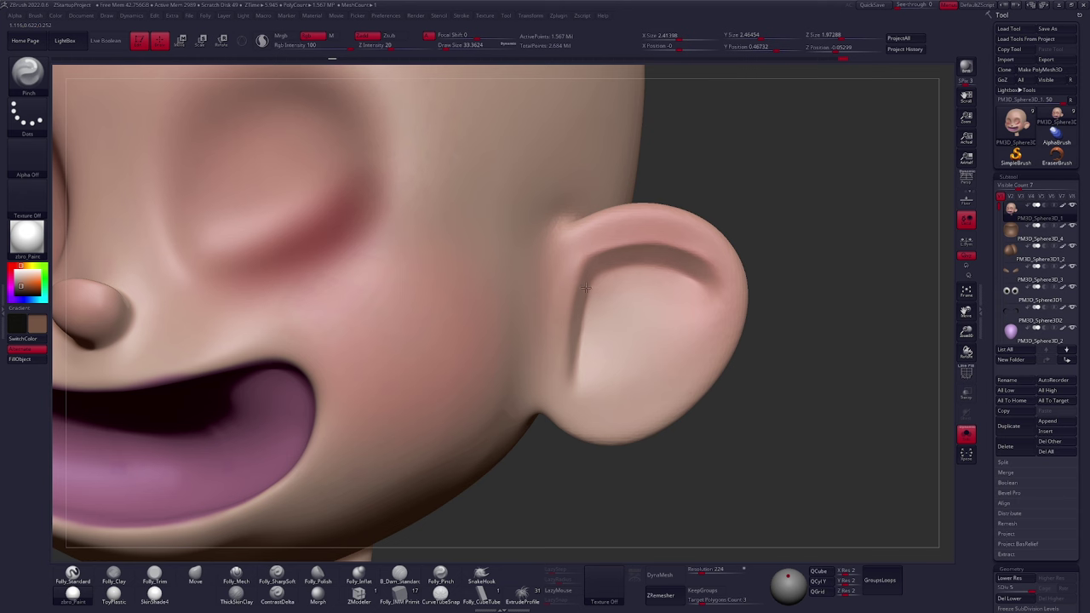
left_click_drag(709, 270, 664, 262, "shift")
Smooth the ear at a draw size of about 121, and refine its upper attachment to the head at about 54
key("space")
mouse_move(603, 322)
left_mouse_down()
mouse_move(621, 322)
mouse_move(580, 302)
left_mouse_up()
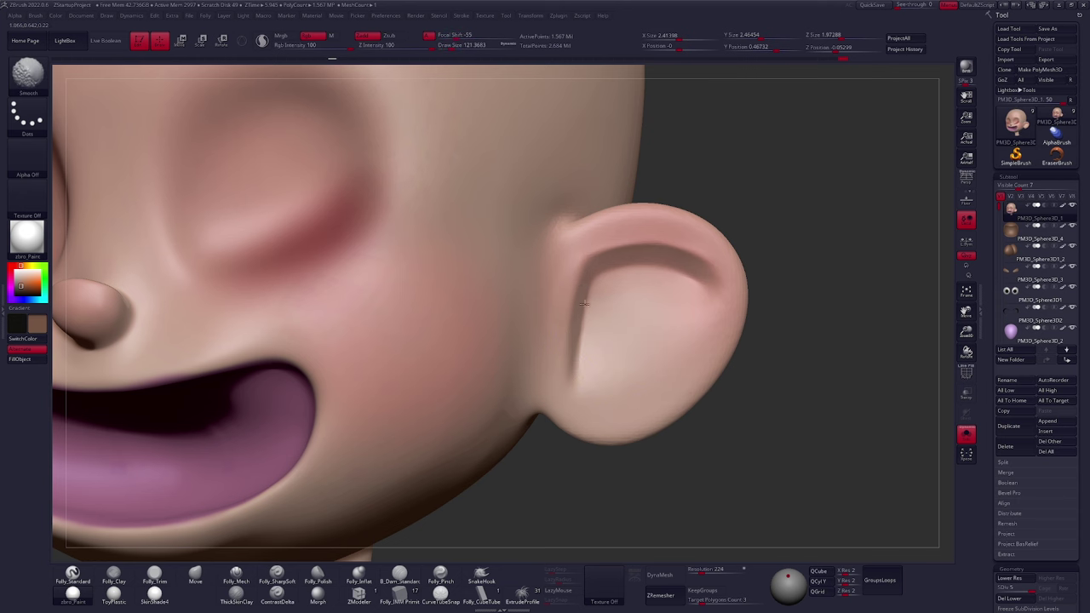
right_click_drag(594, 273, 587, 230, "ctrl")
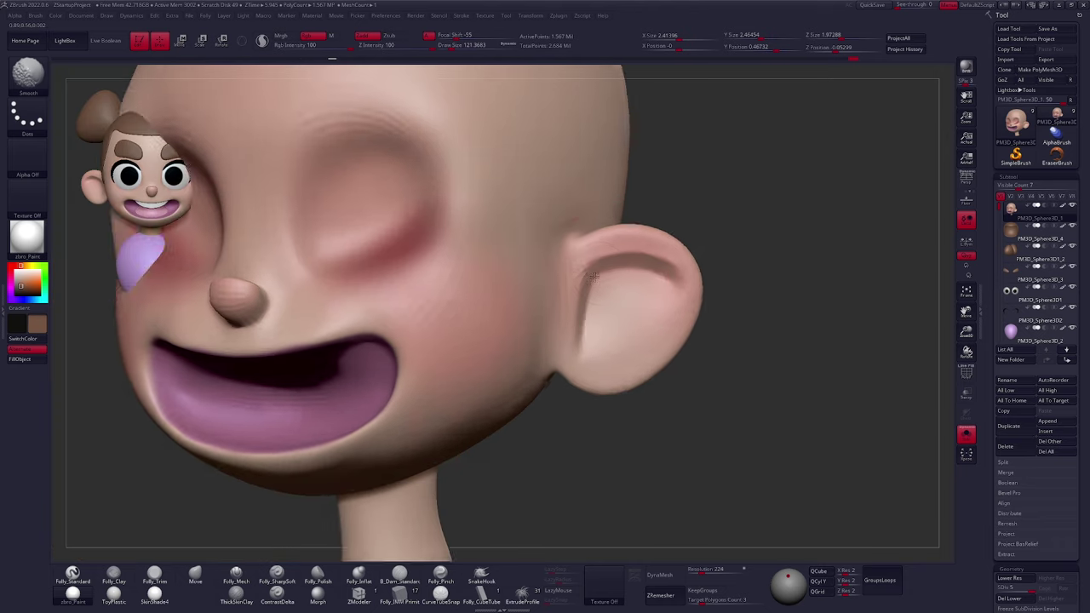
right_click_drag(545, 319, 566, 327)
key("space")
left_click_drag(617, 291, 601, 291)
mouse_move(589, 223)
right_mouse_down()
mouse_move(571, 277)
mouse_move(593, 255)
mouse_move(589, 274)
right_mouse_up()
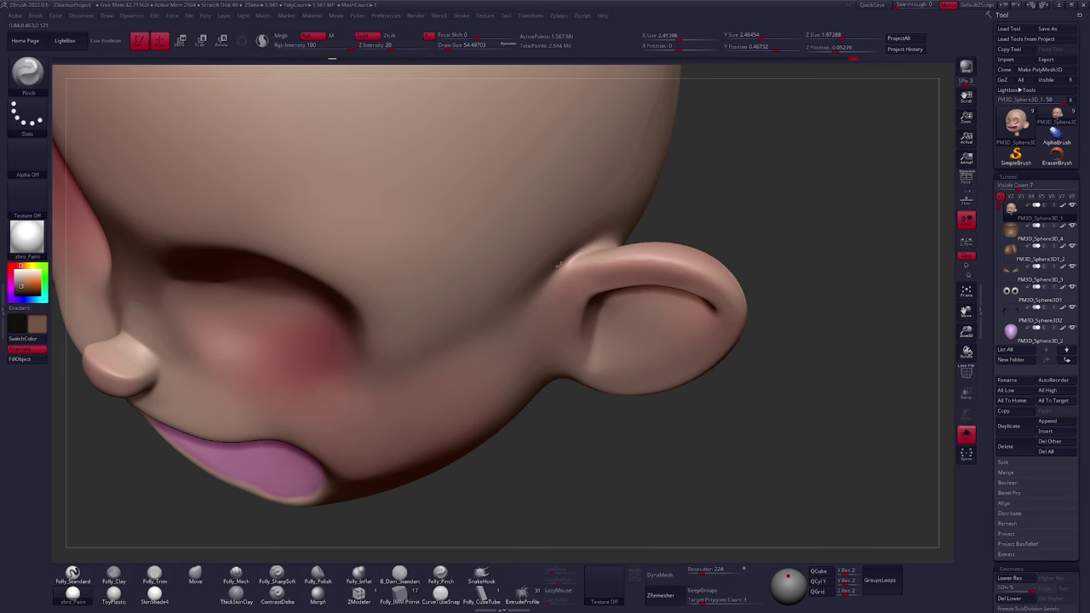
right_click_drag(589, 254, 596, 226)
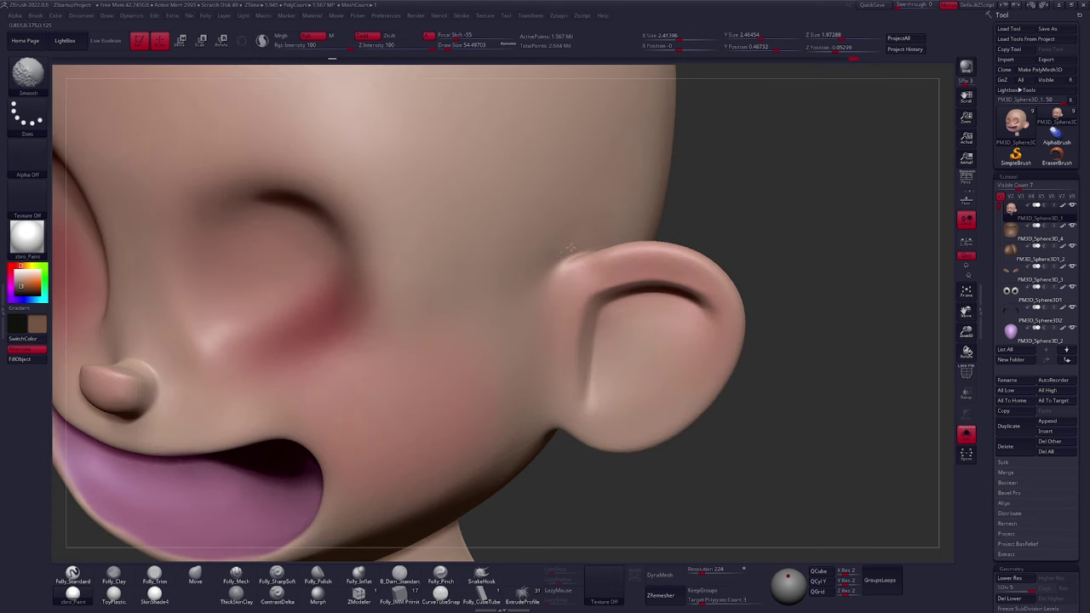
Work the crease behind the ear with Pinch at a draw size of about 81, and build it up with Folly_Clay
right_click_drag(538, 197, 538, 153, "ctrl")
right_click_drag(538, 154, 426, 137)
right_click_drag(625, 260, 624, 282, "ctrl")
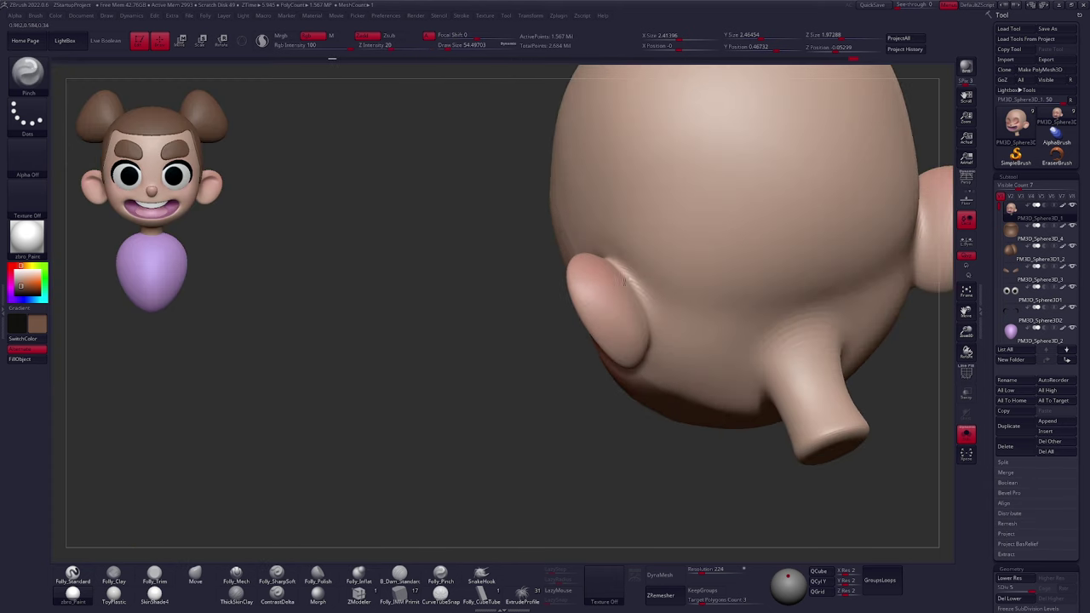
key("s")
left_click_drag(625, 282, 628, 282)
right_click_drag(627, 279, 611, 249)
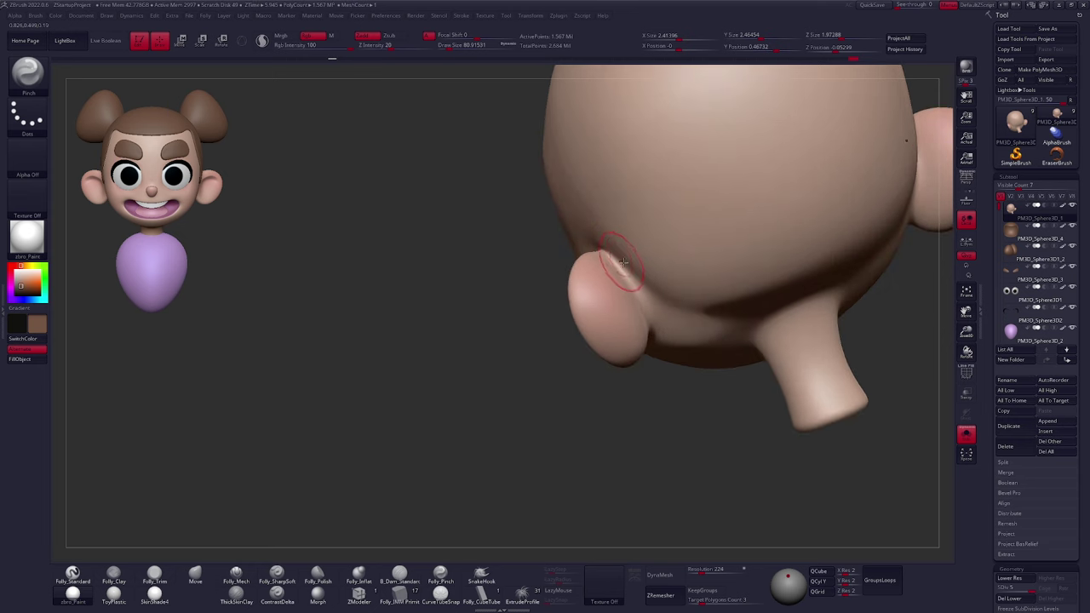
key("3")
key("2")
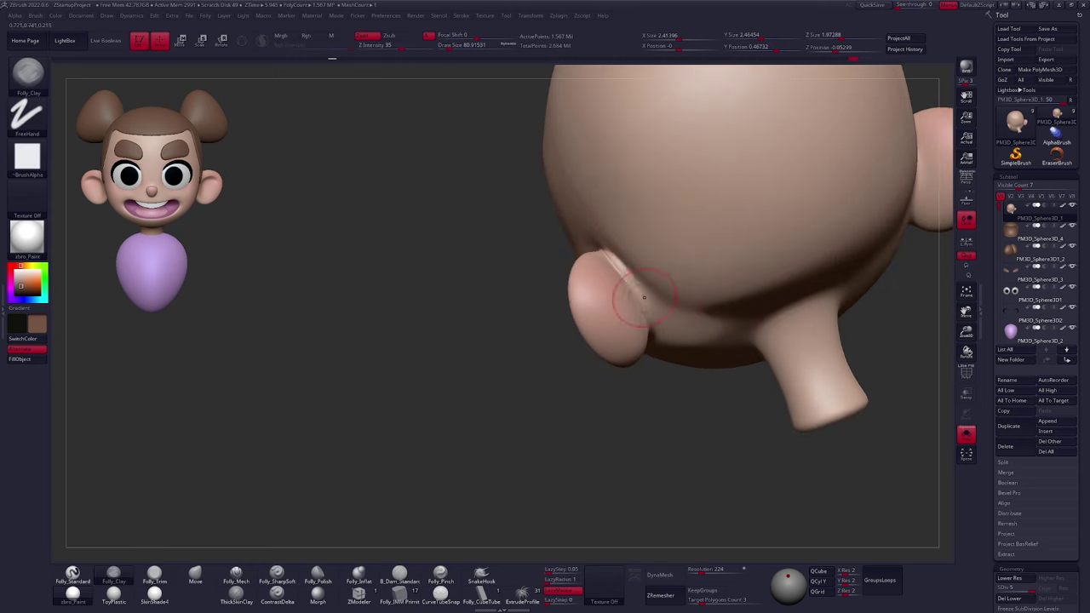
left_click_drag(631, 278, 643, 298)
right_click_drag(643, 299, 668, 291)
Lower the head three subdivision levels, smooth the area behind the ear, and raise it to level 3
key("shift+d")
key("shift+d")
key("shift+d")
left_click_drag(633, 270, 639, 268, "shift")
right_click_drag(640, 267, 621, 263)
left_click_drag(623, 259, 630, 261, "shift")
right_click_drag(645, 265, 631, 266)
left_click_drag(633, 267, 647, 289)
key("d")
right_click_drag(647, 290, 682, 332, "ctrl")
right_click_drag(682, 333, 699, 341, "shift")
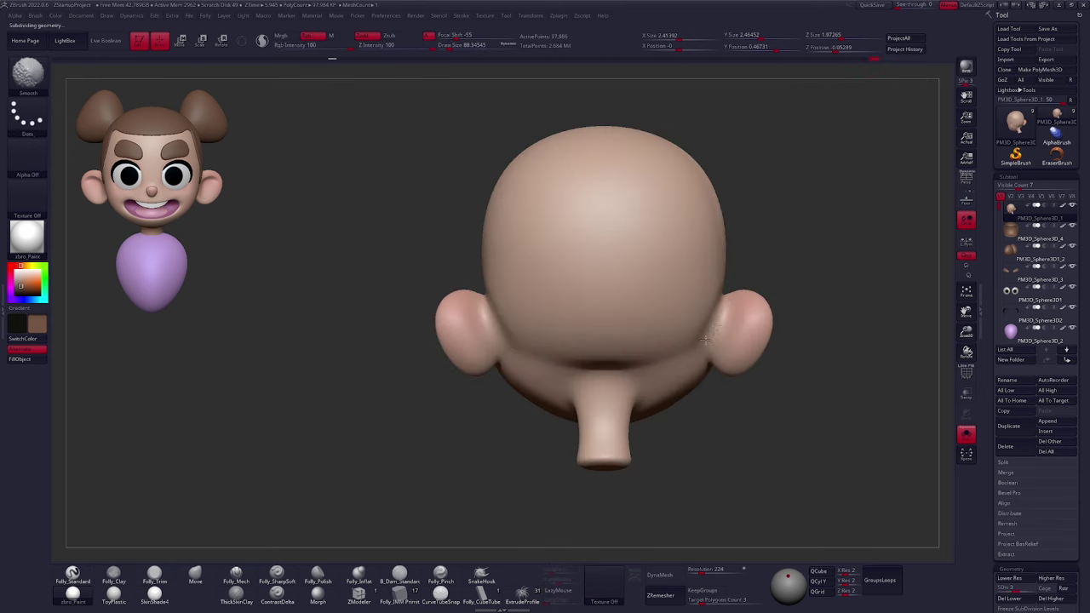
Drop the head to subdivision level 1 and even out the lower back of the skull at a draw size of about 192
key("space")
left_click_drag(688, 332, 697, 323)
key("shift+d")
key("shift+d")
right_click_drag(694, 341, 707, 336)
key("space")
left_click_drag(698, 328, 702, 318)
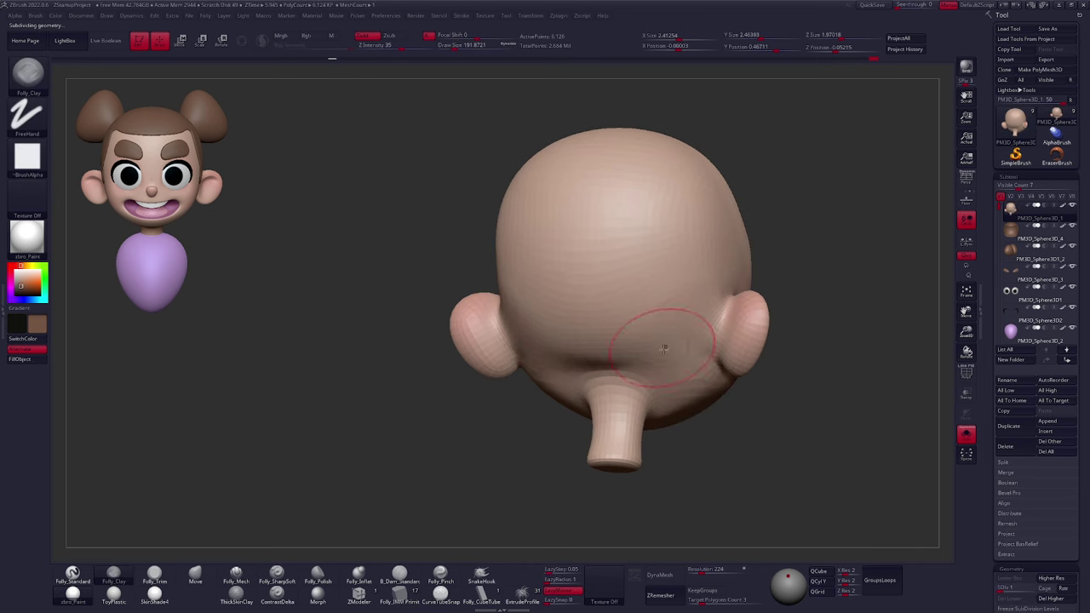
right_click_drag(584, 354, 626, 358)
Select the Move brush for the skull at a draw size of about 366, with the head at subdivision level 1
key("d")
key("space")
left_click_drag(631, 334, 641, 332)
key("b")
key("m")
key("v")
right_click_drag(640, 318, 632, 281, "ctrl")
key("shift+d")
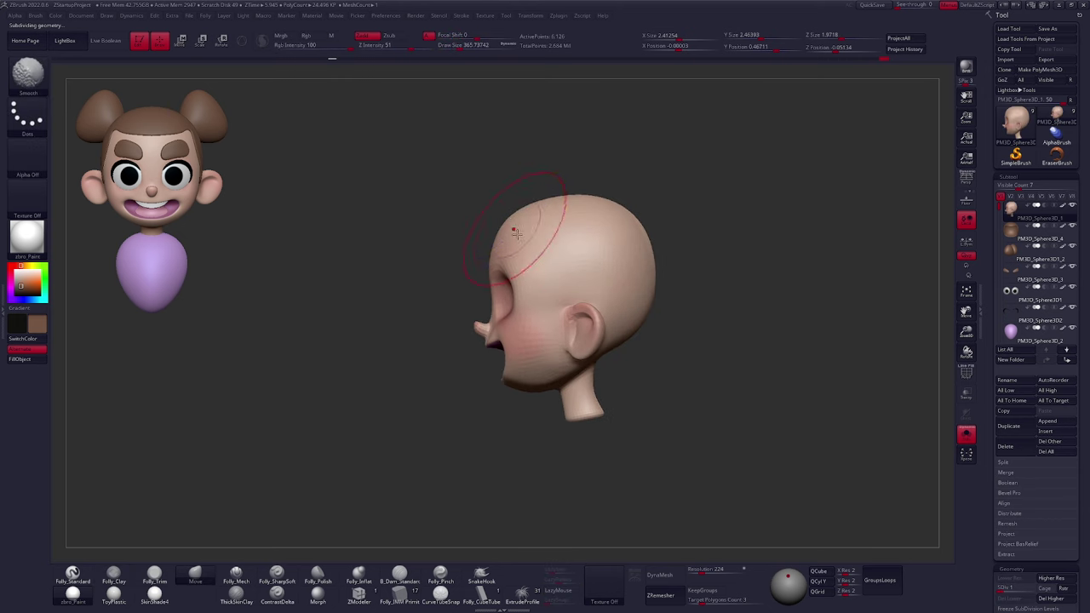
Leave Solo mode, select the hair cap, show its polyframe, and set the Move draw size to about 215
key("alt+s")
left_click(635, 303, "alt")
key("shift+f")
key("space")
left_click_drag(539, 233, 530, 233)
right_click_drag(530, 232, 583, 221, "shift")
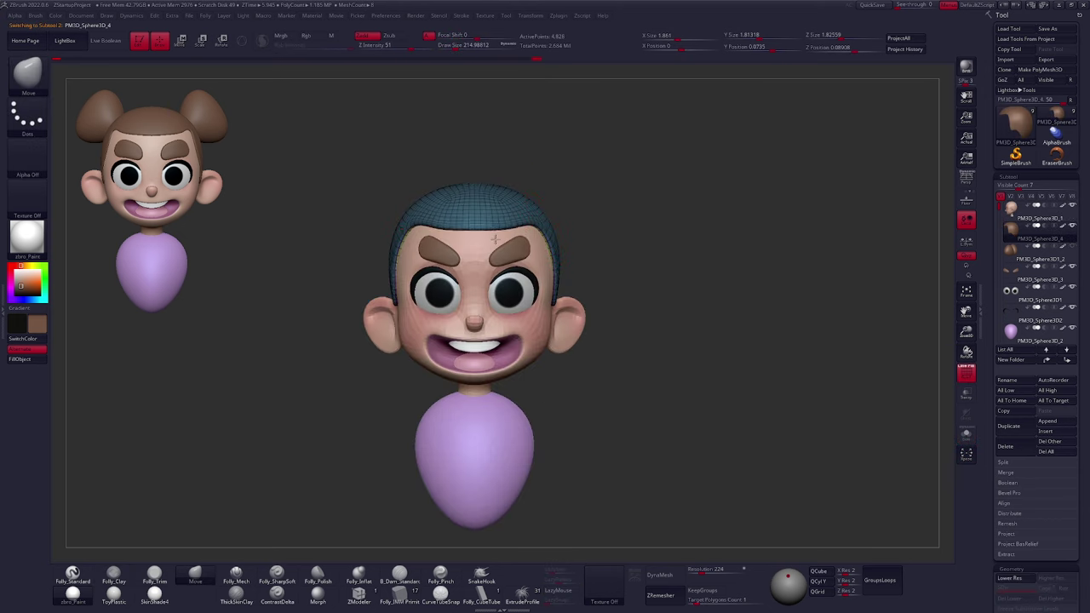
Try to reshape the hair cap's upper side with the Move brush, and undo the stroke
mouse_move(495, 242)
right_mouse_down("alt")
mouse_move(568, 240)
mouse_move(559, 226)
mouse_move(539, 278)
right_mouse_up("alt")
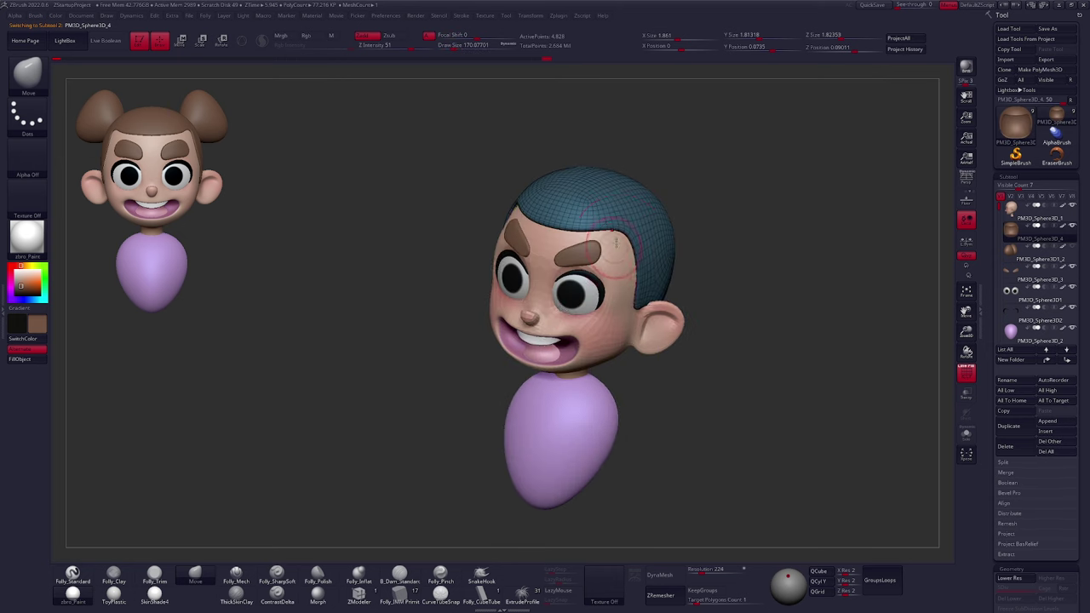
left_click_drag(623, 196, 614, 207)
key("ctrl+z")
mouse_move(694, 350)
right_mouse_down()
mouse_move(667, 330)
mouse_move(671, 315)
right_mouse_up()
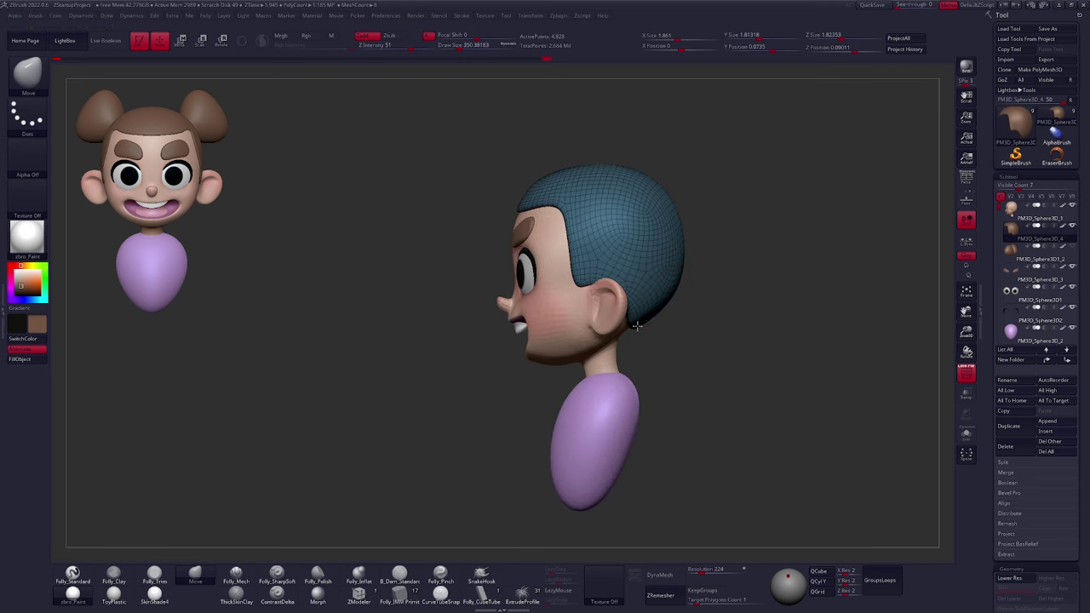
Adjust the head and the hair cap with the Move brush at a draw size of about 279, and hide the polyframe
left_click(599, 348, "alt")
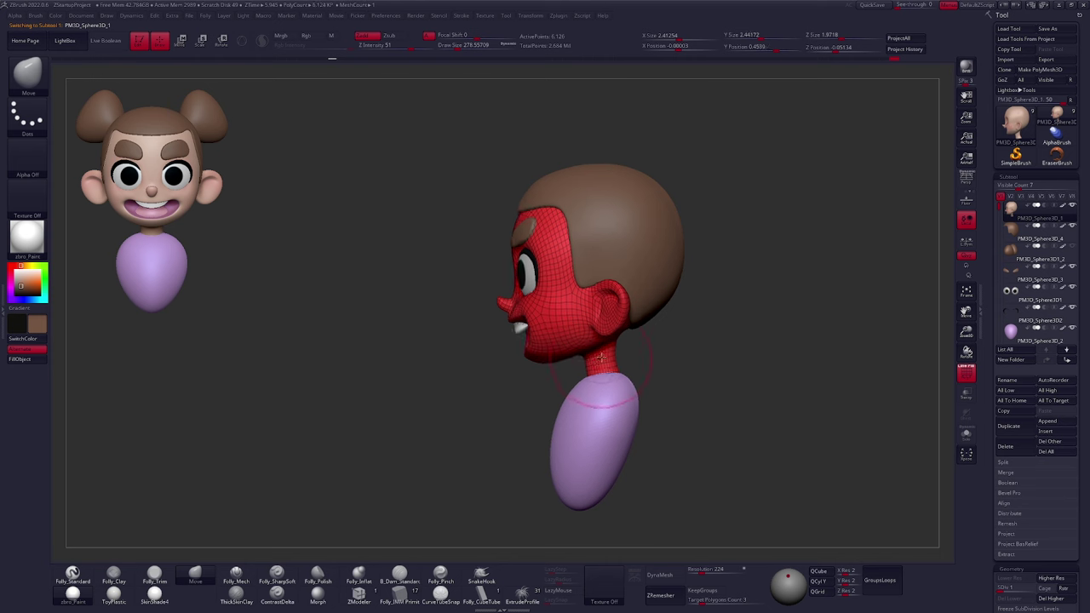
right_click_drag(595, 359, 631, 358)
left_click(645, 253, "alt")
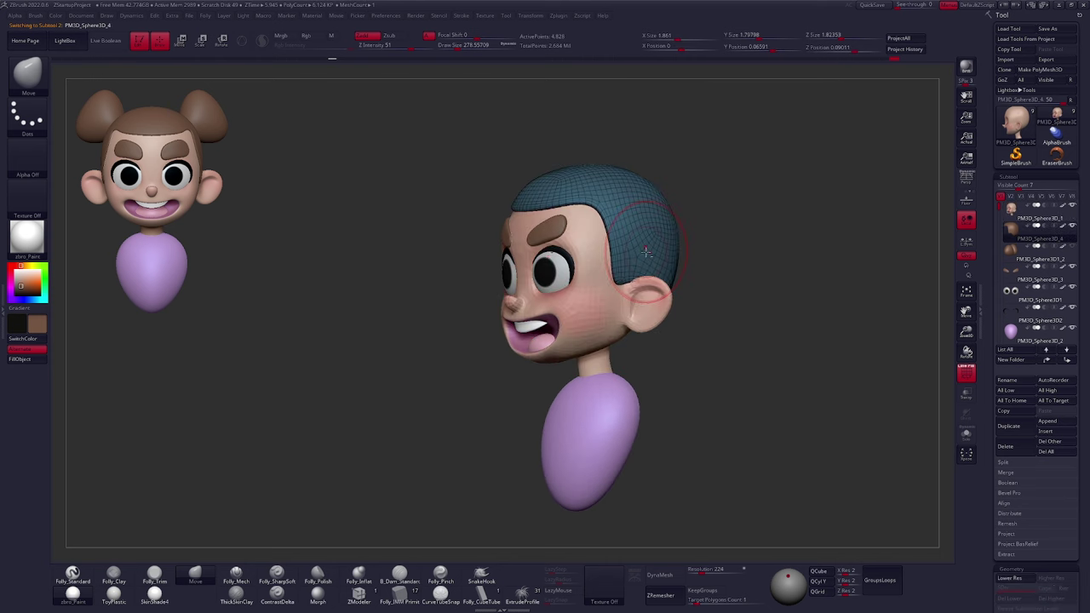
right_click_drag(639, 257, 654, 264)
key("shift+f")
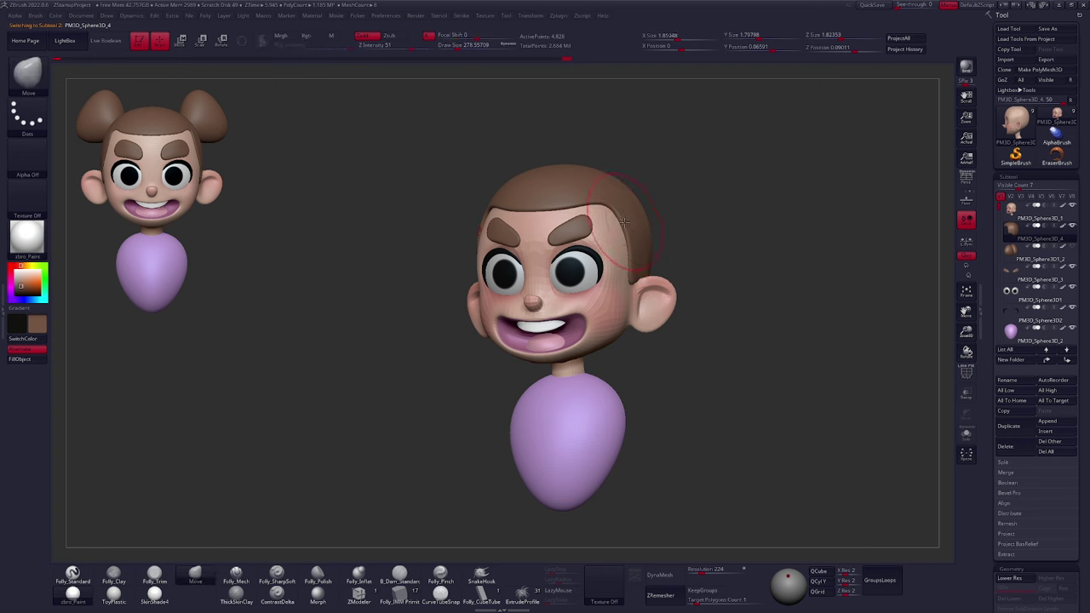
Refine the hair cap's fit from the front and side with Move draw sizes of about 239 and 335
mouse_move(640, 263)
right_mouse_down()
mouse_move(657, 265)
mouse_move(618, 256)
mouse_move(625, 201)
mouse_move(628, 228)
mouse_move(629, 238)
mouse_move(613, 191)
mouse_move(625, 315)
right_mouse_up()
left_click(617, 319, "alt")
left_click(625, 201, "alt")
key("space")
left_click_drag(651, 276, 646, 276)
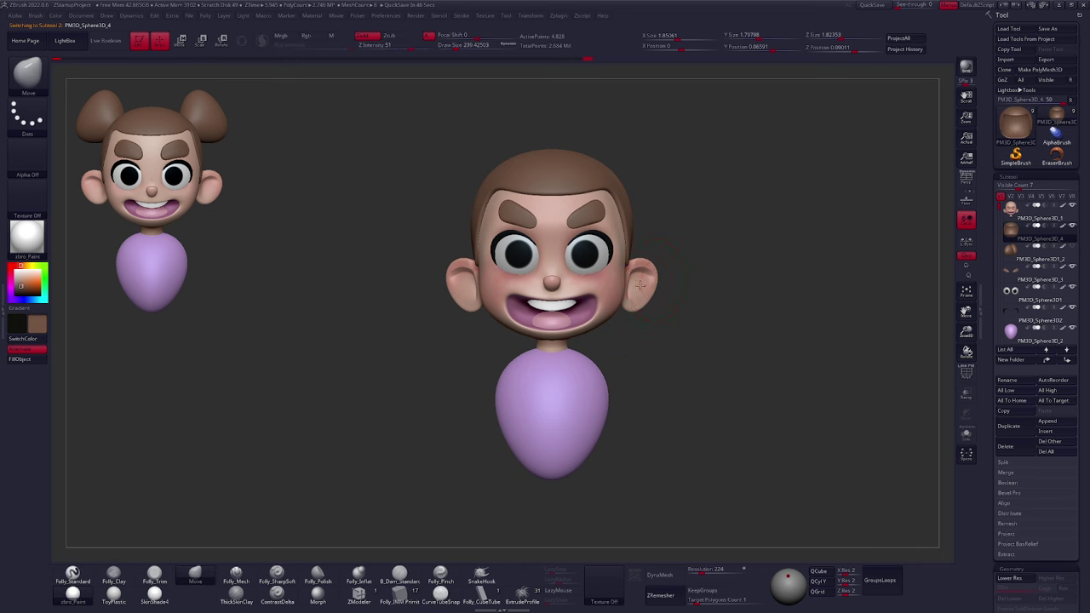
right_click_drag(694, 266, 647, 264)
key("space")
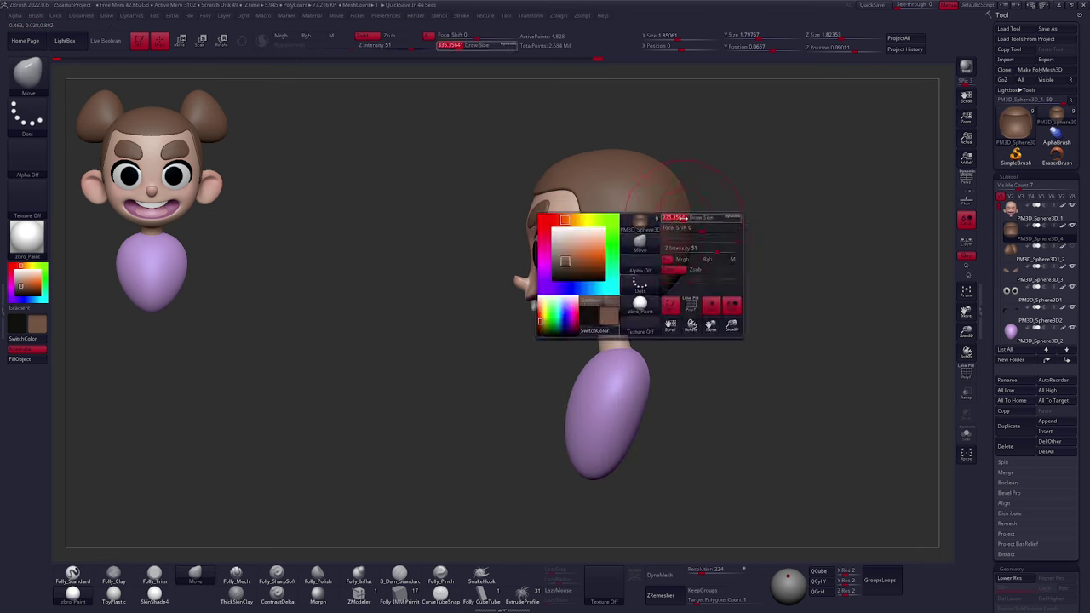
right_click_drag(684, 209, 759, 239, "shift")
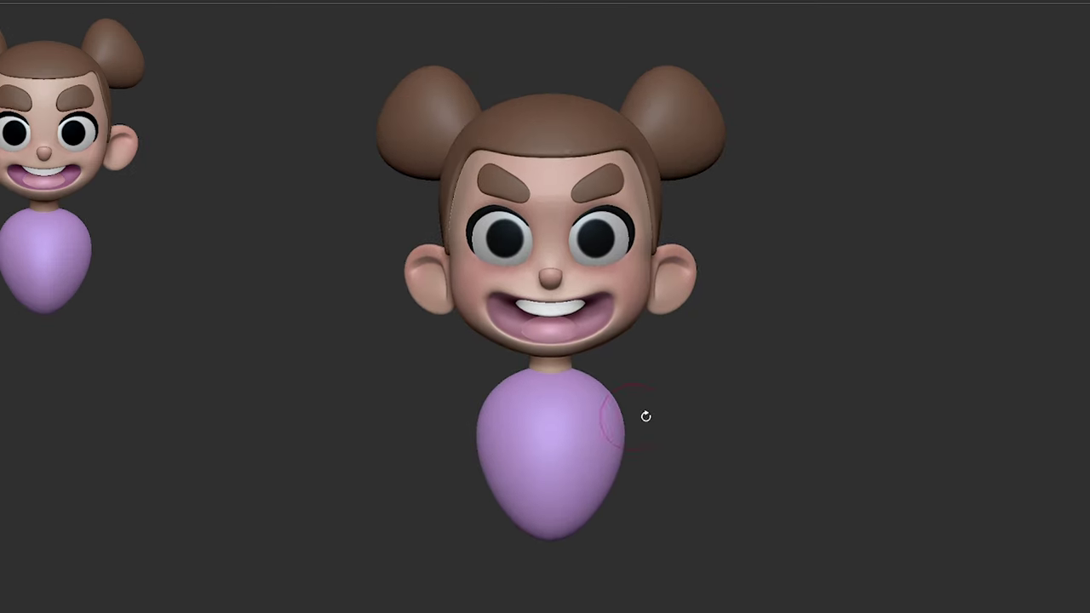
Clear the canvas and place the earlier version of the character beside the current one for comparison
right_click_drag(761, 424, 747, 437, "alt")
key("F1")
left_click(696, 166)
key("ctrl+n")
right_click_drag(745, 302, 576, 318, "alt")
right_click_drag(576, 318, 597, 326)
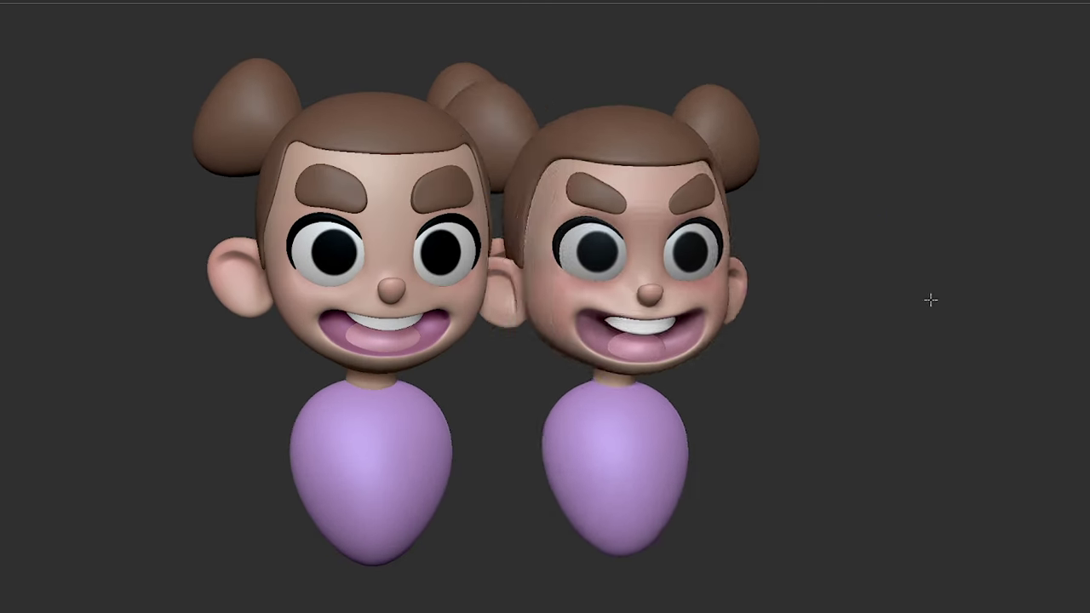
right_click_drag(931, 300, 1035, 305, "alt")
right_click_drag(1035, 305, 897, 325)
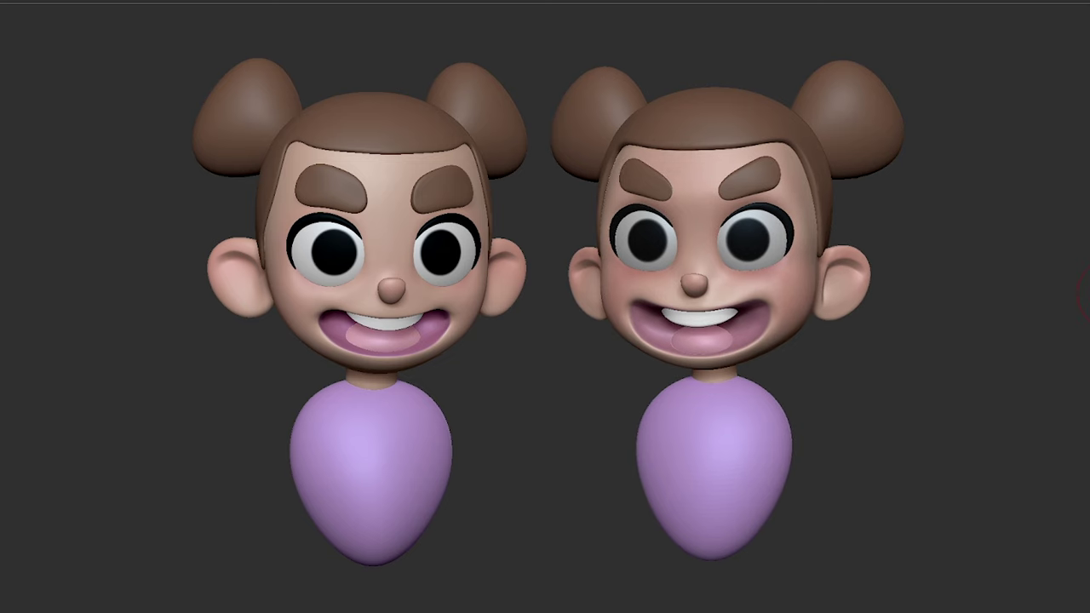